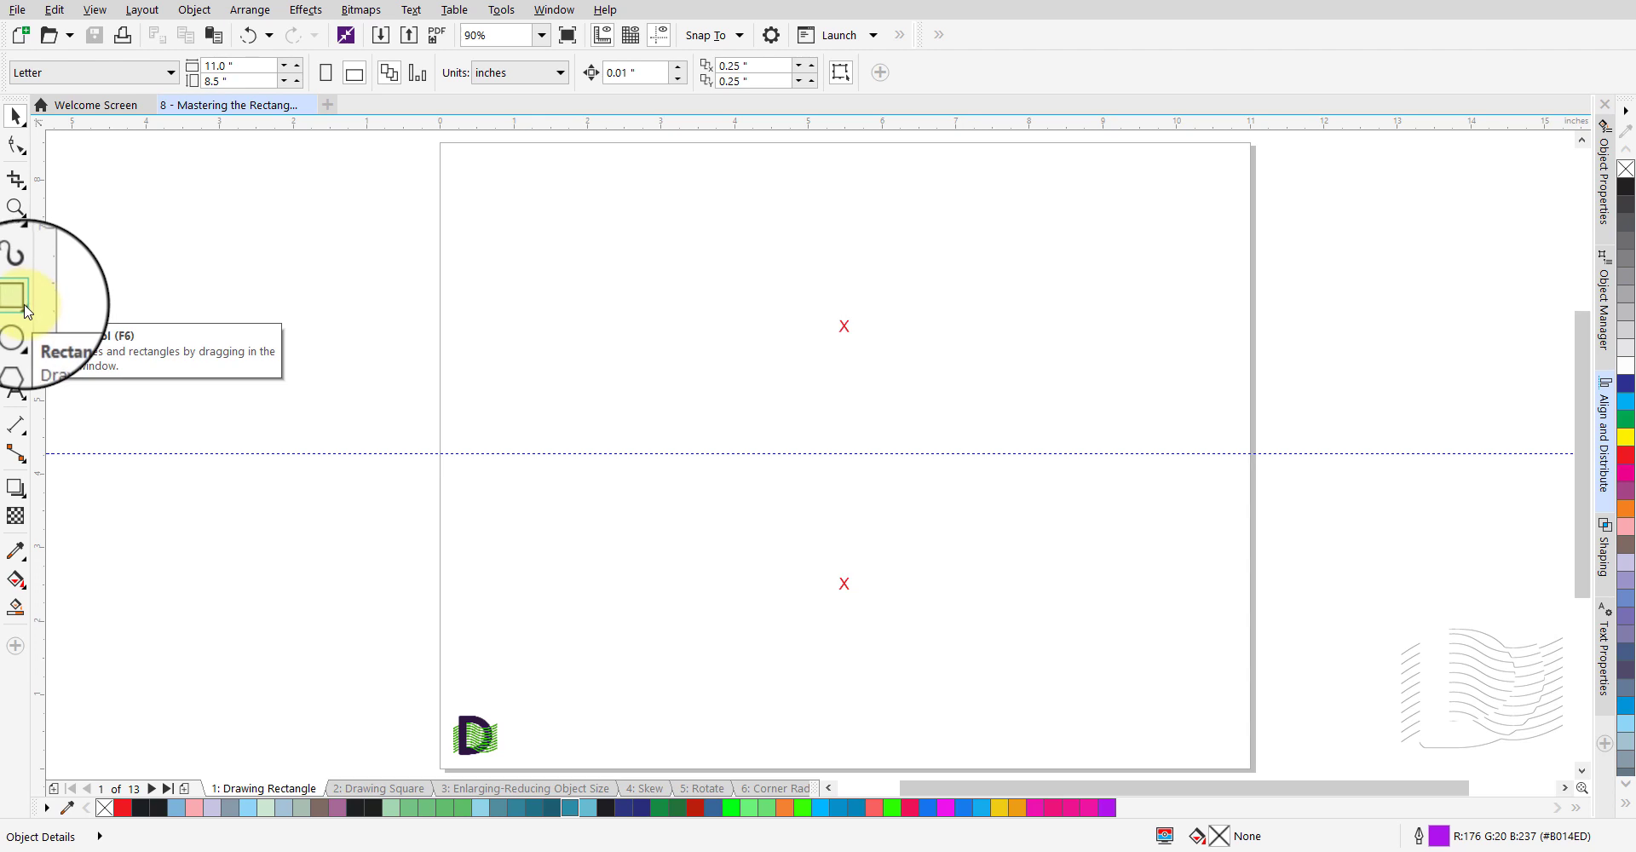
- Draw a rectangle about 4.25 by 1.75 inches extending up and right from the upper X marker
click(28, 313)
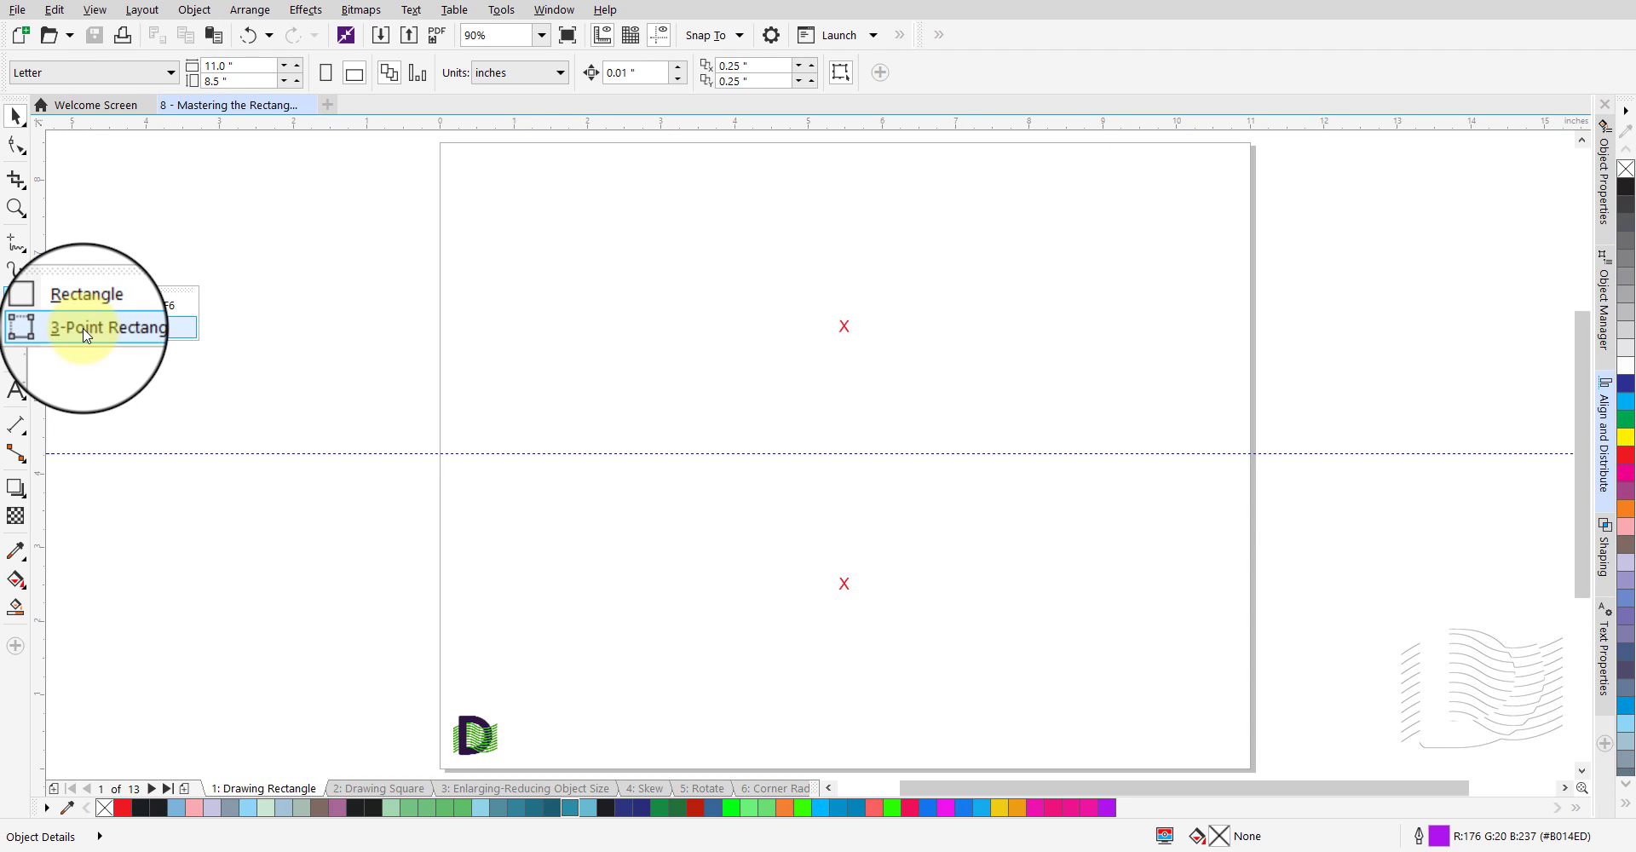
click(83, 350)
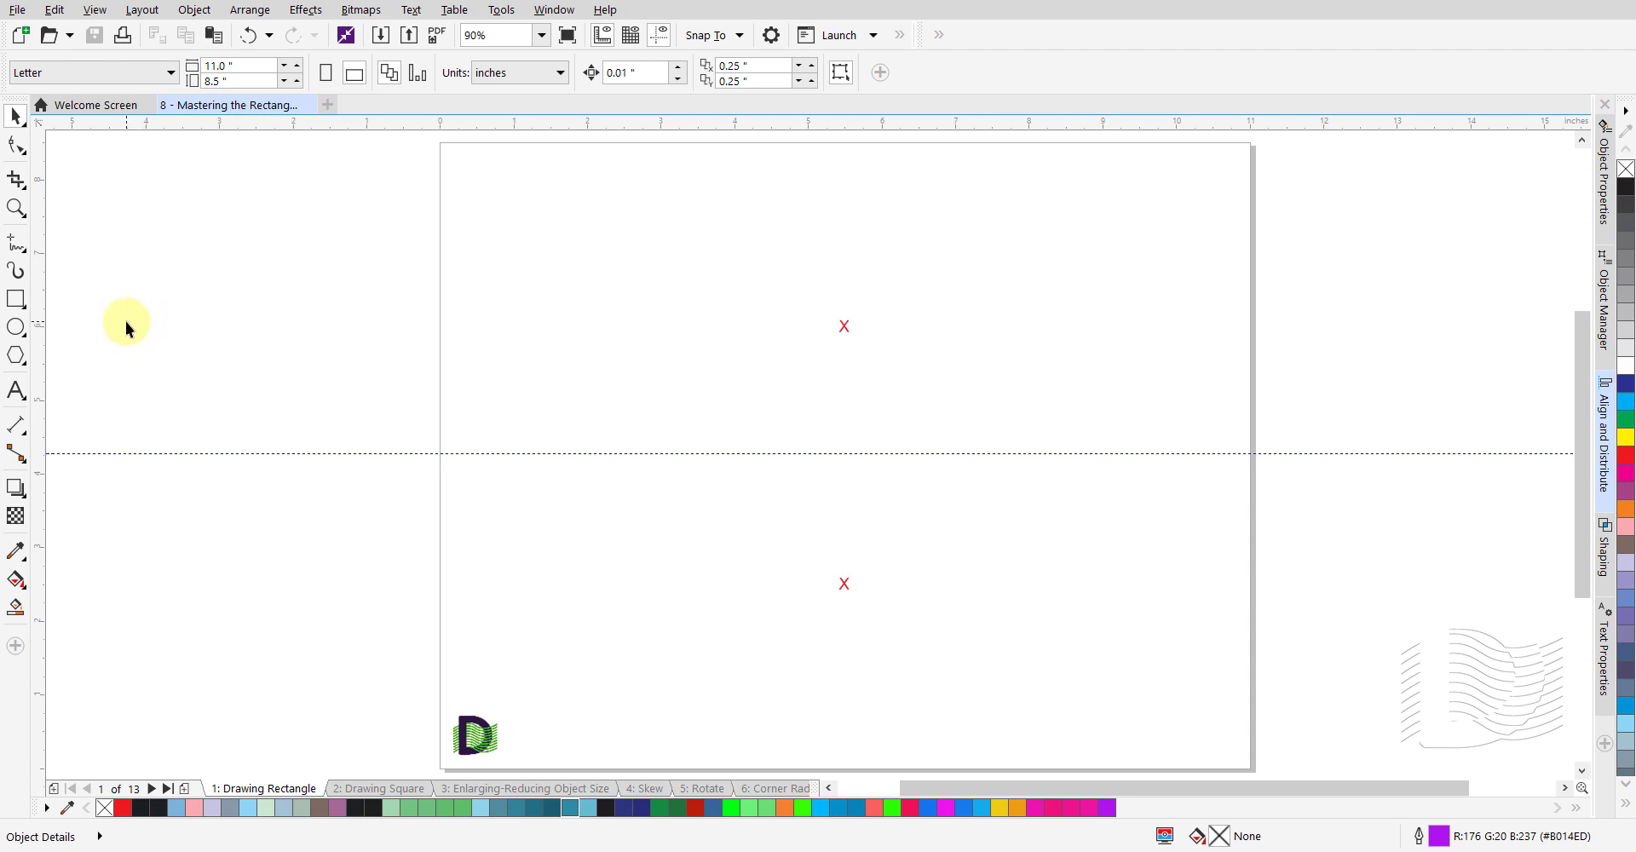
click(16, 299)
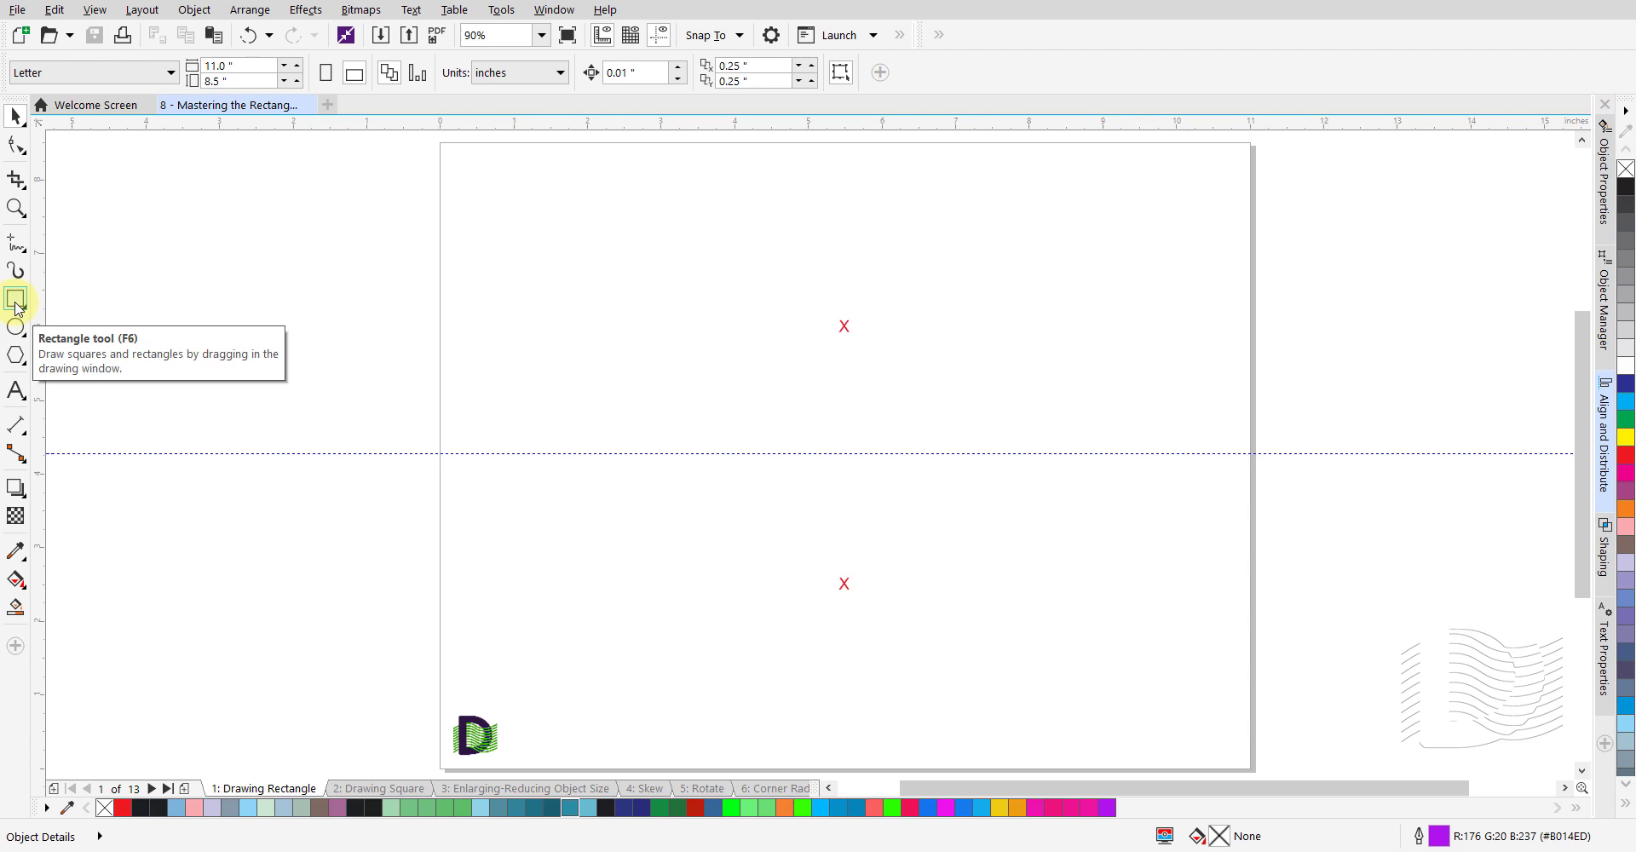
click(17, 305)
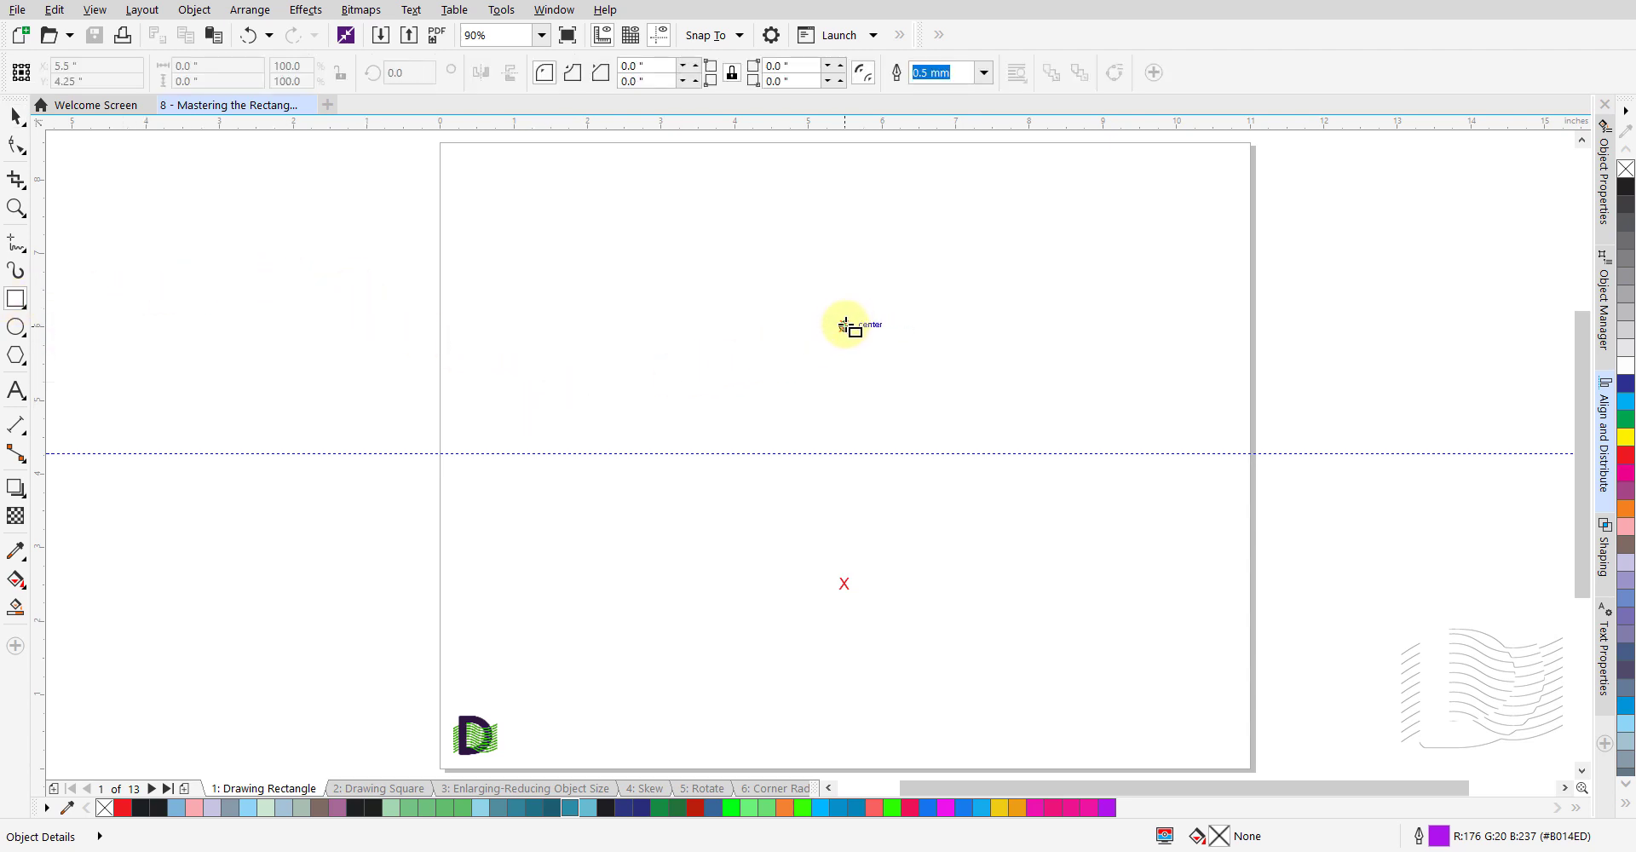
drag(843, 327, 1147, 449)
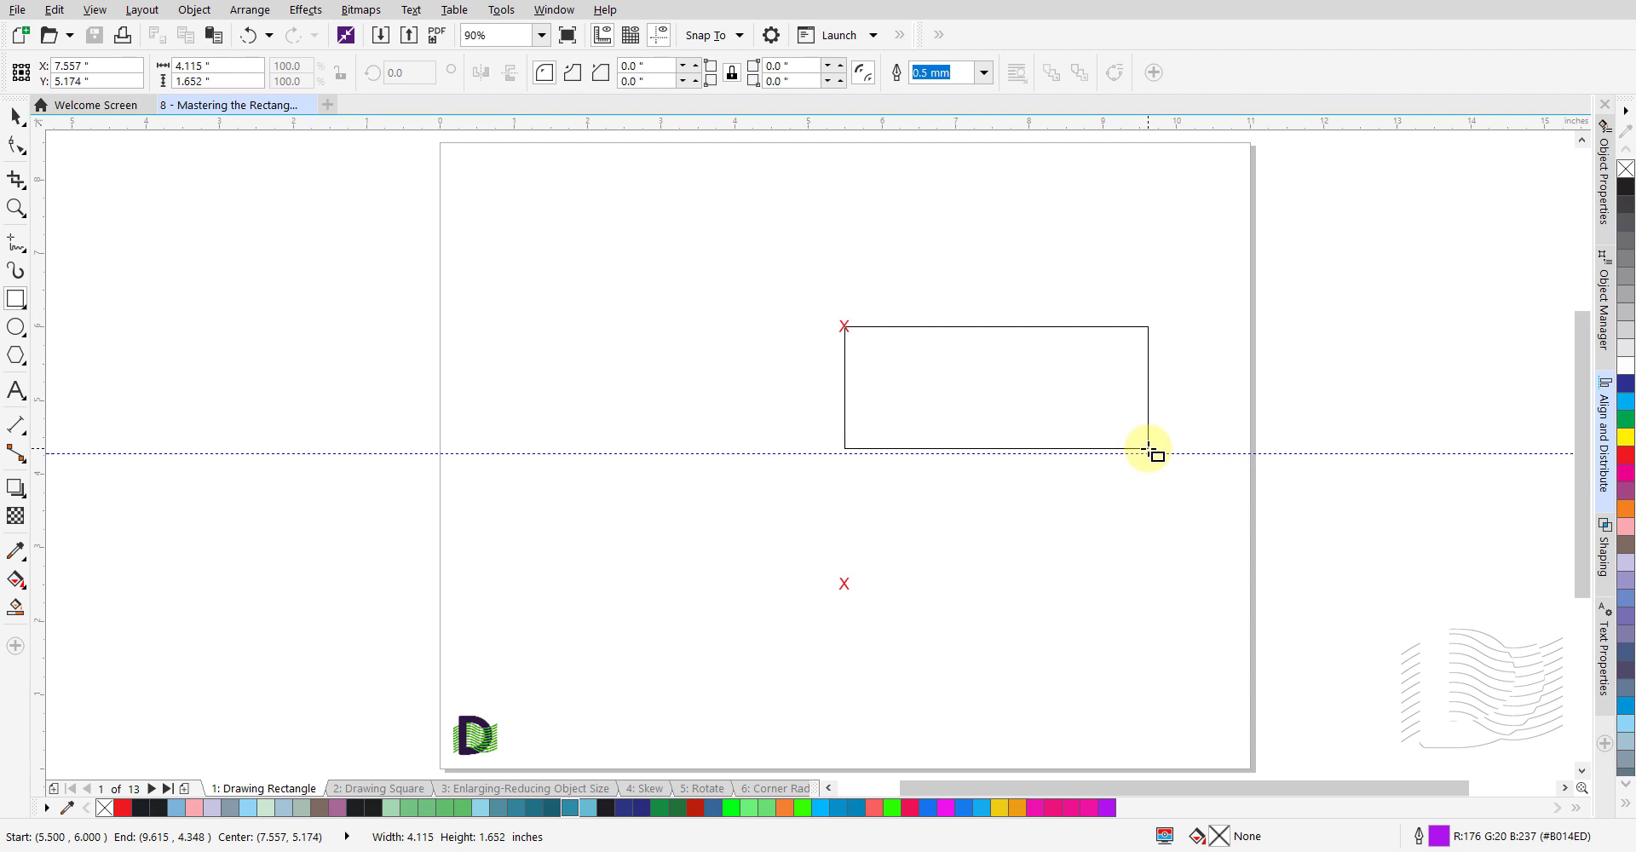
drag(1147, 449, 1158, 198)
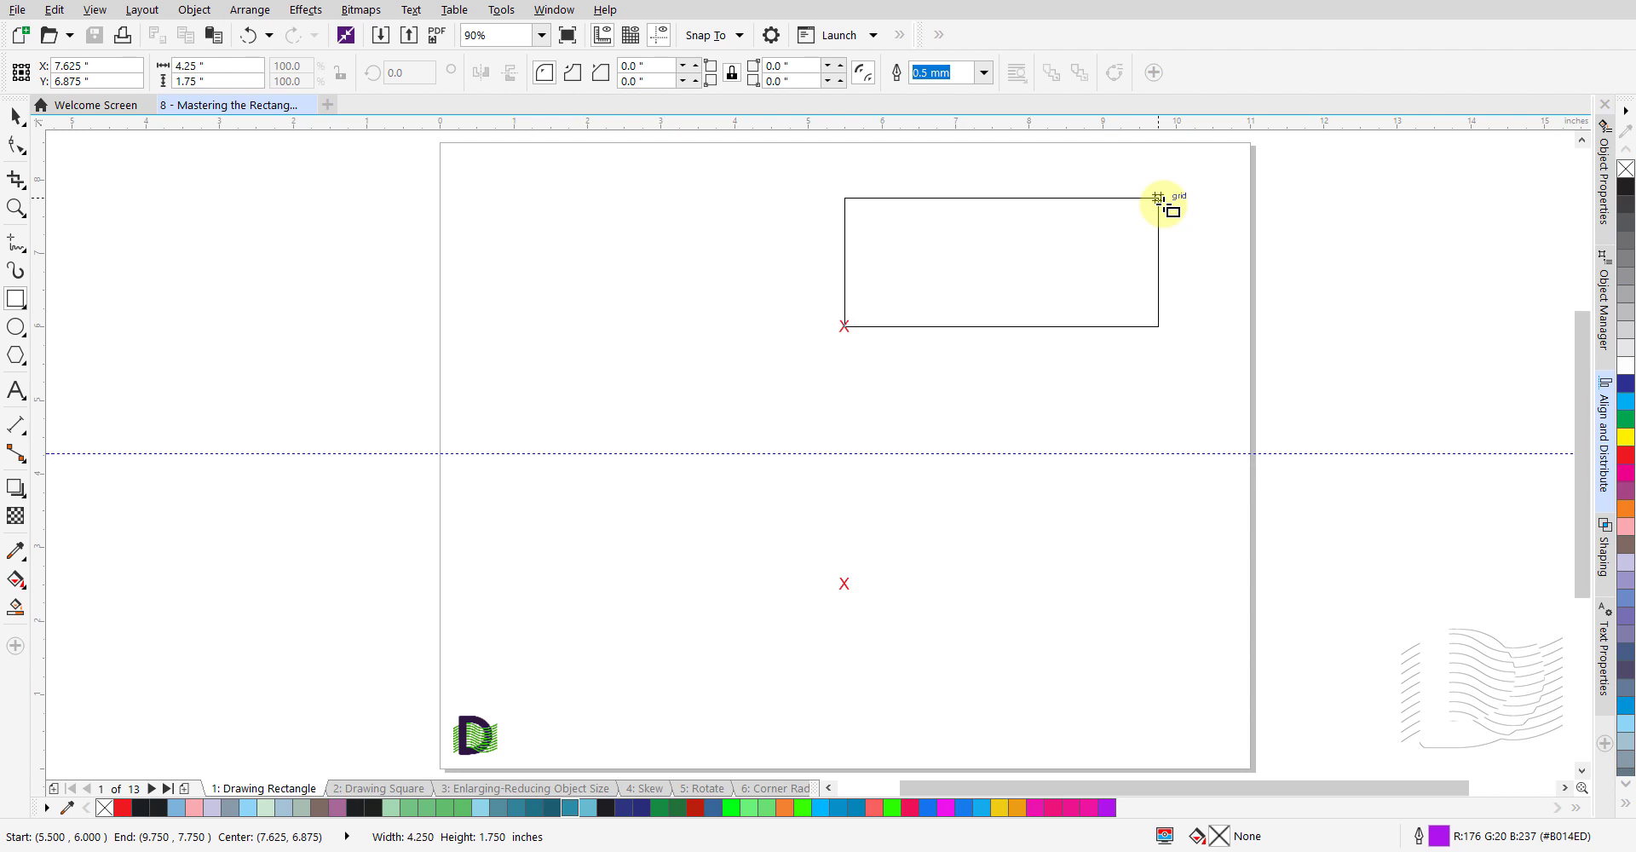
drag(1157, 197, 1159, 198)
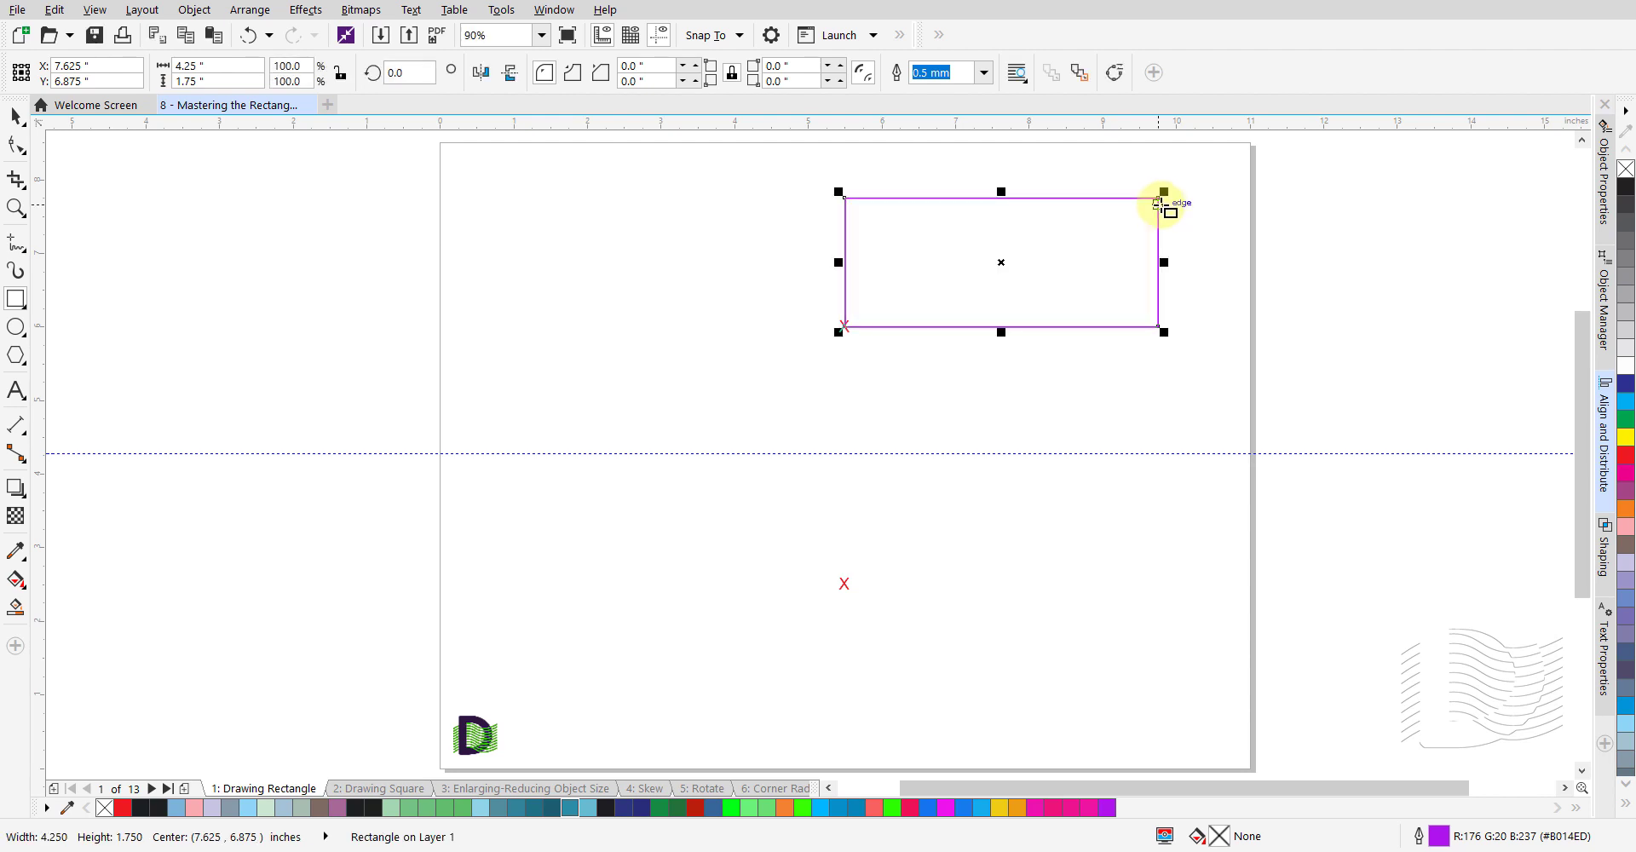
- Draw a rectangle about 7 by 3.5 inches centred on the lower X marker and deselect it
click(843, 585)
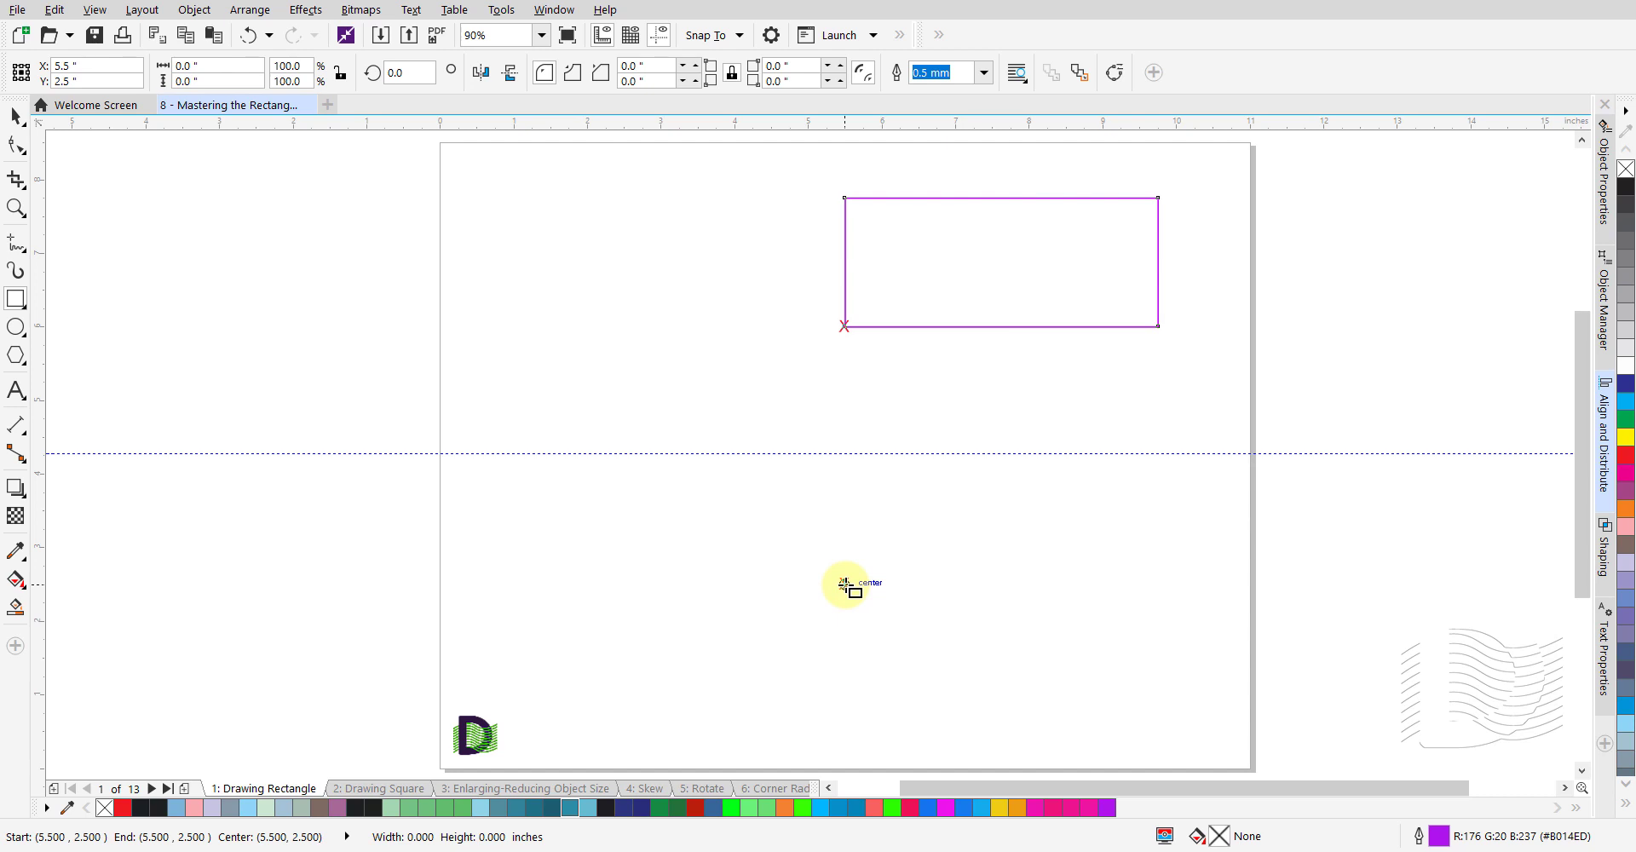
mouse_move(844, 584)
mouse_down()
mouse_move(918, 638)
mouse_move(989, 639)
mouse_move(990, 656)
mouse_move(887, 609)
mouse_move(953, 633)
mouse_move(898, 611)
mouse_move(1082, 729)
mouse_move(1103, 713)
mouse_up()
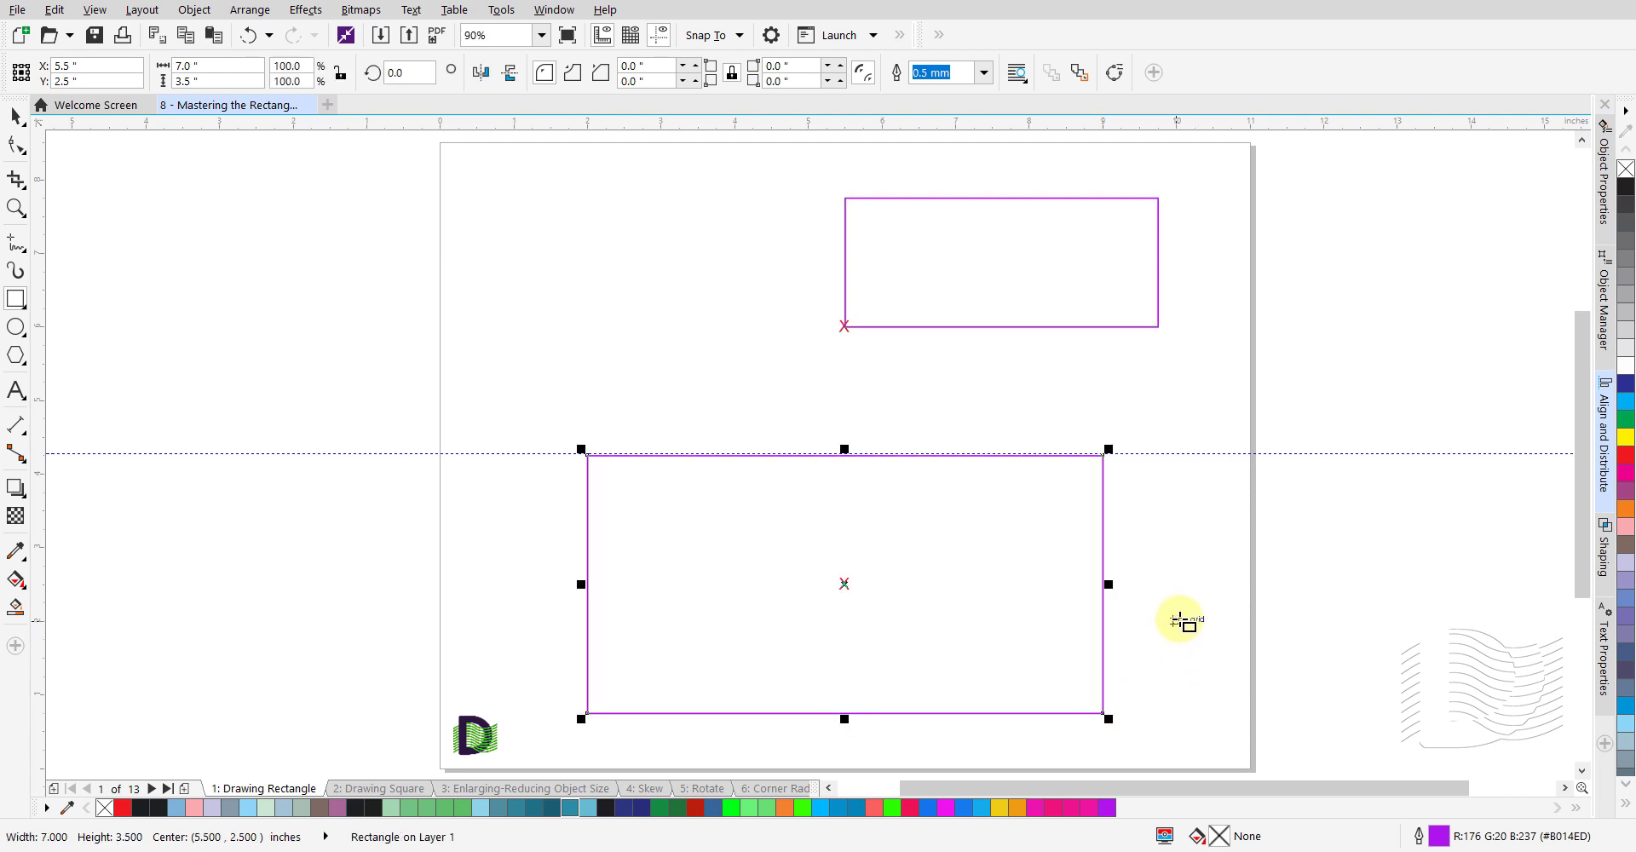
click(1178, 619)
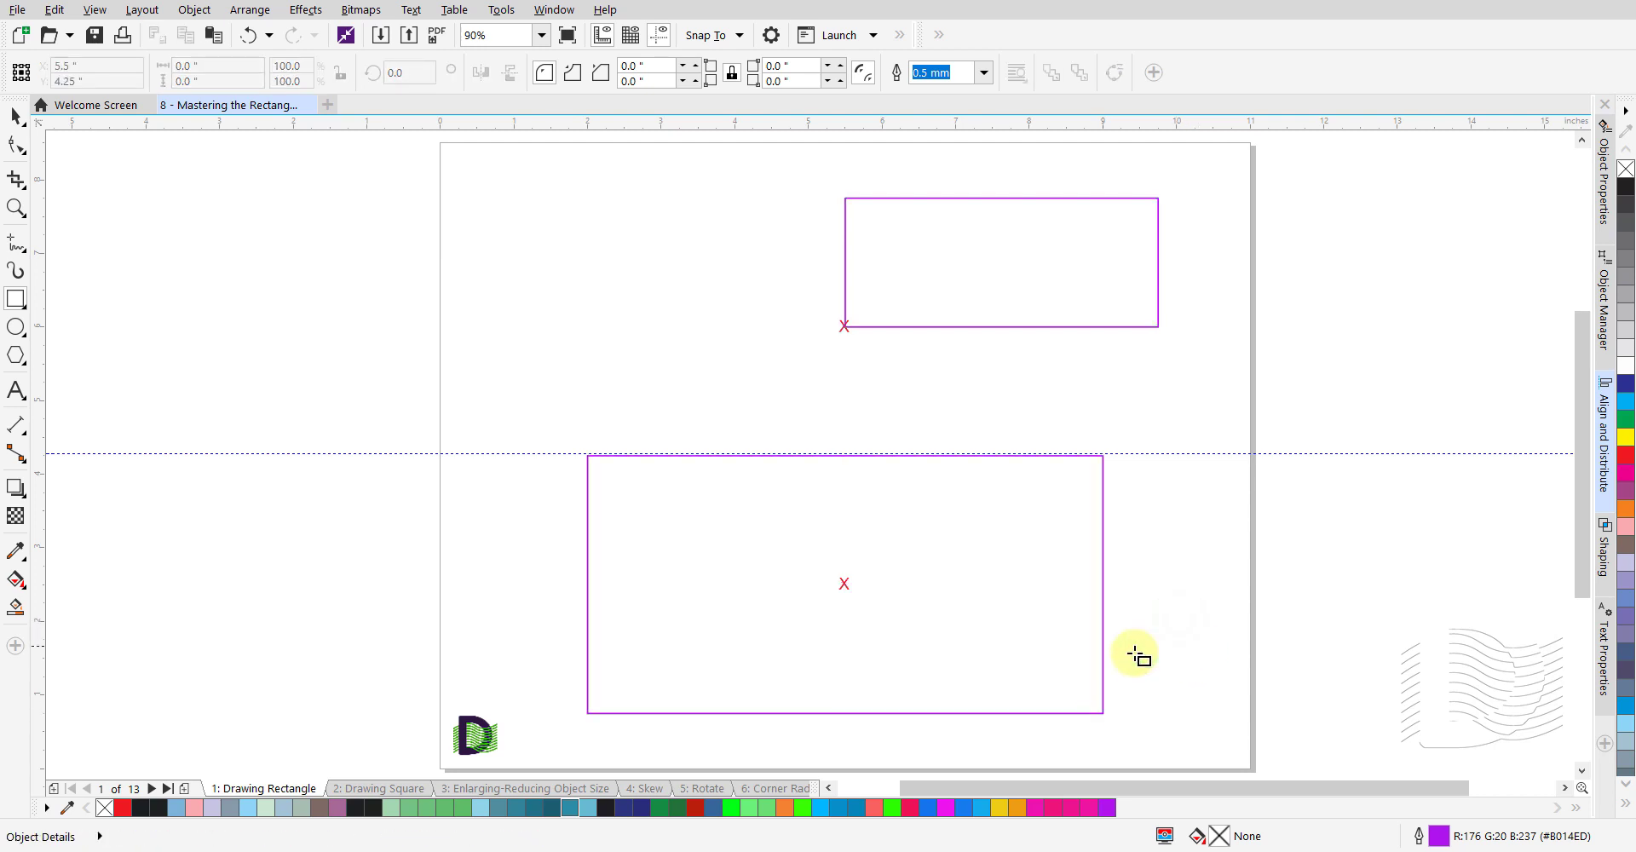
- On the Drawing Square page, draw a square about 4.4 inches wide extending up and left from the upper X marker
click(408, 790)
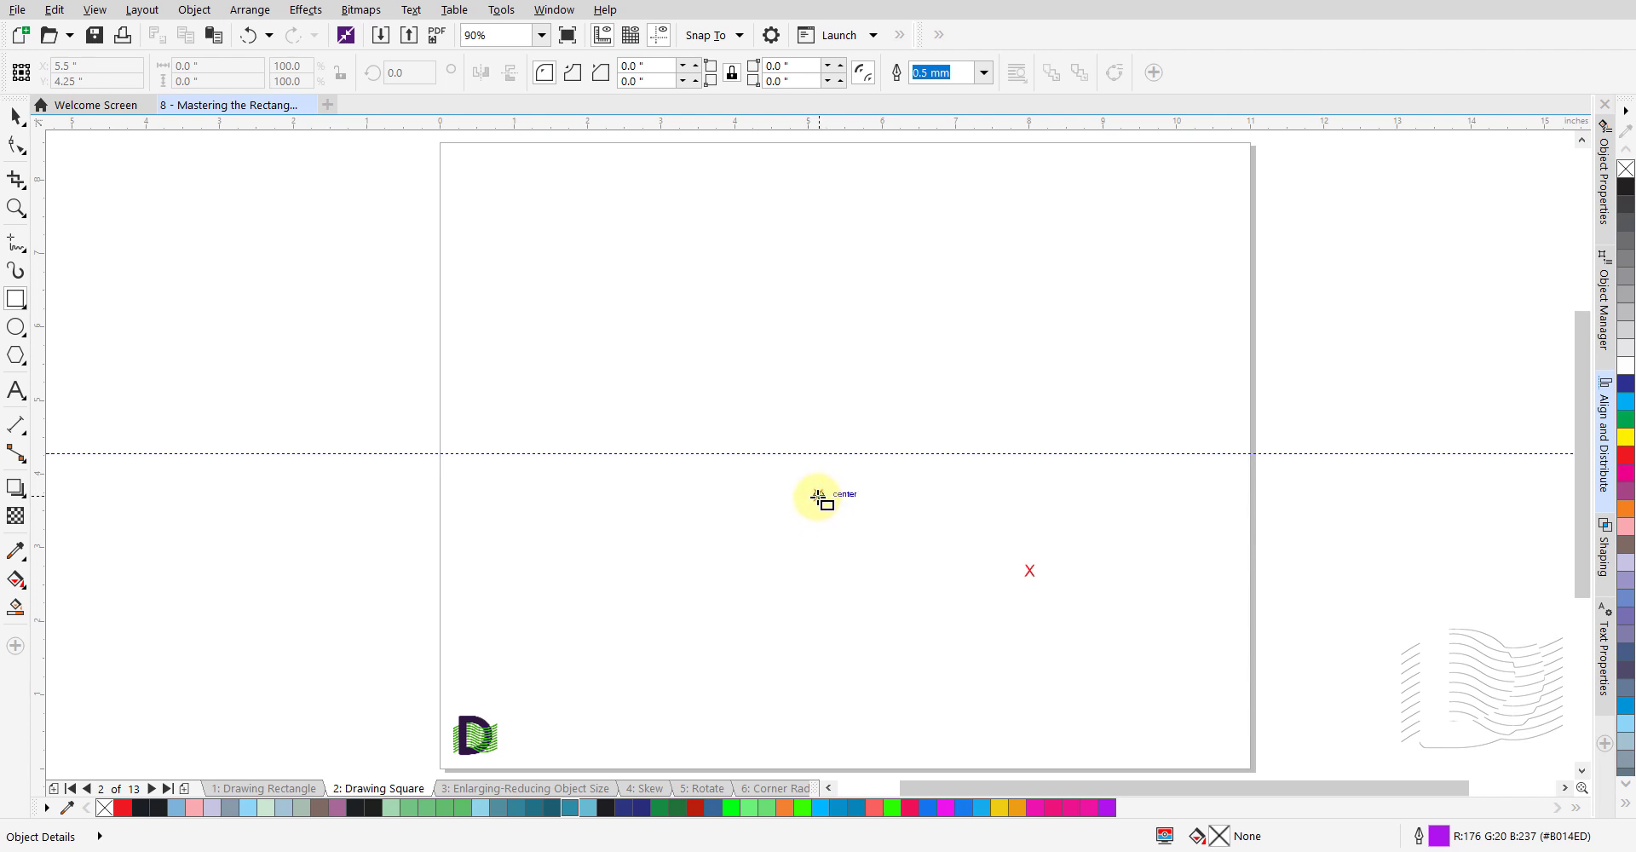
drag(818, 496, 818, 496)
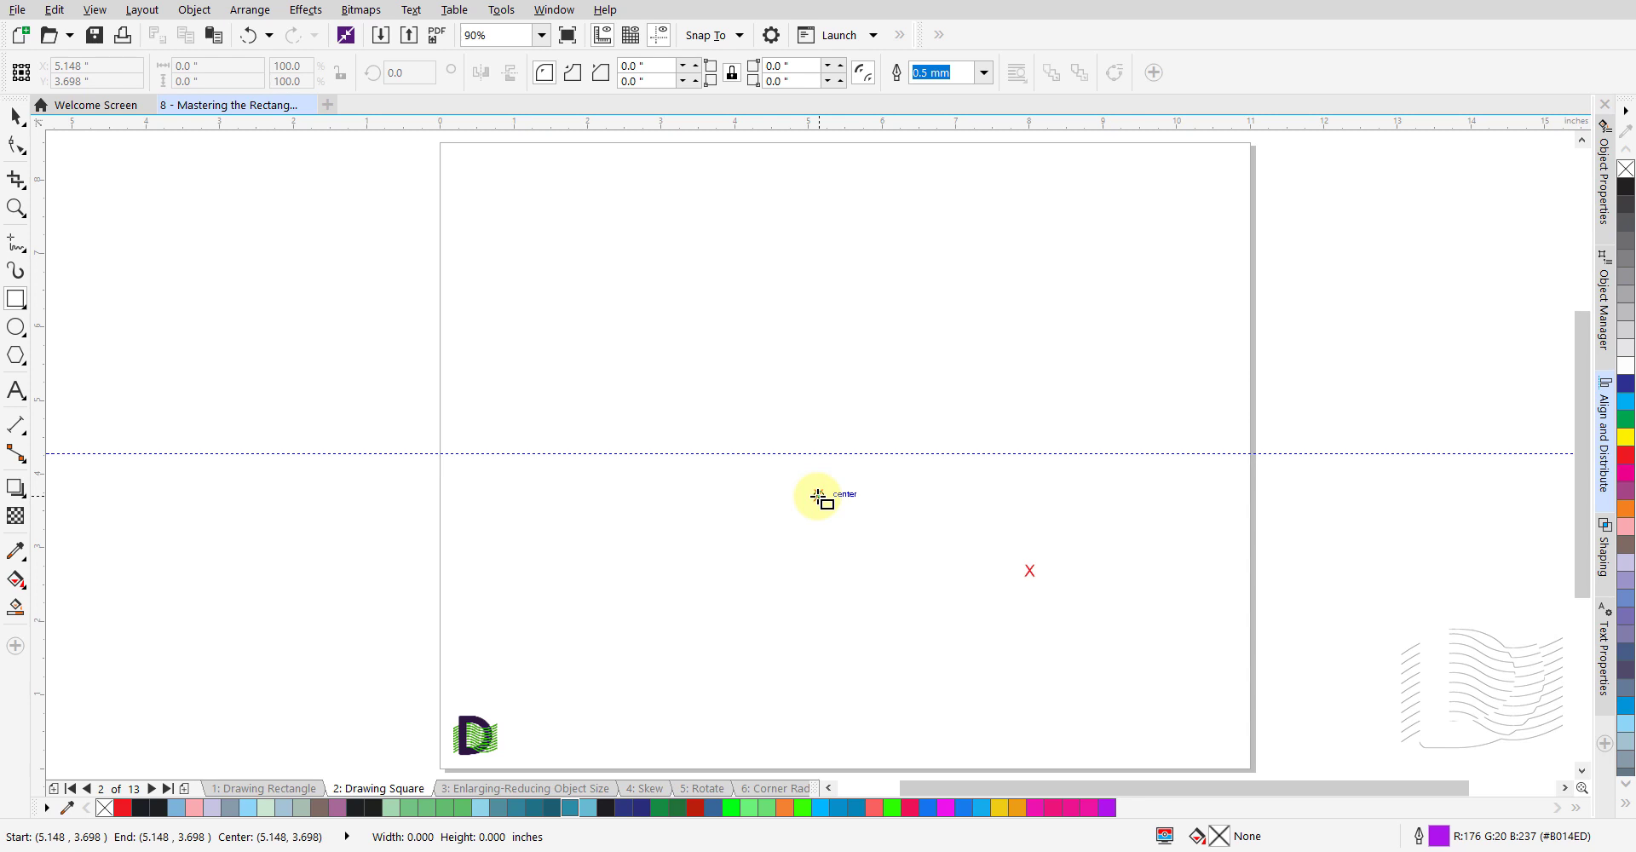
mouse_move(818, 496)
mouse_down()
mouse_move(731, 562)
mouse_move(886, 570)
mouse_move(938, 501)
mouse_move(929, 474)
mouse_move(898, 468)
mouse_move(741, 463)
mouse_move(493, 230)
mouse_up()
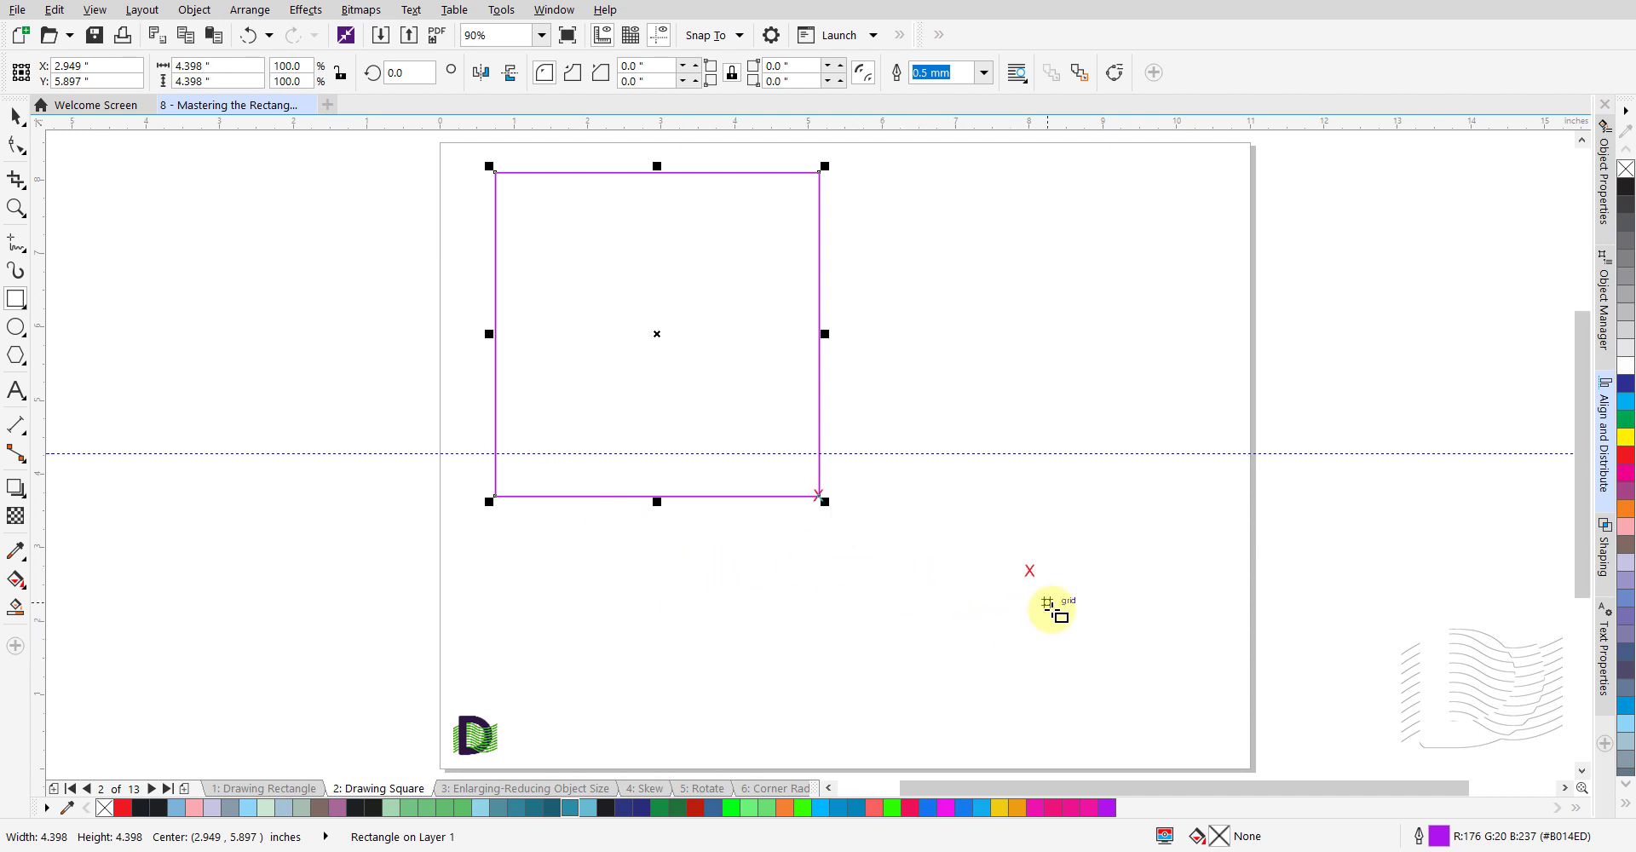
- Draw a square about 4.85 inches wide centred on the lower X marker and deselect it
click(1030, 569)
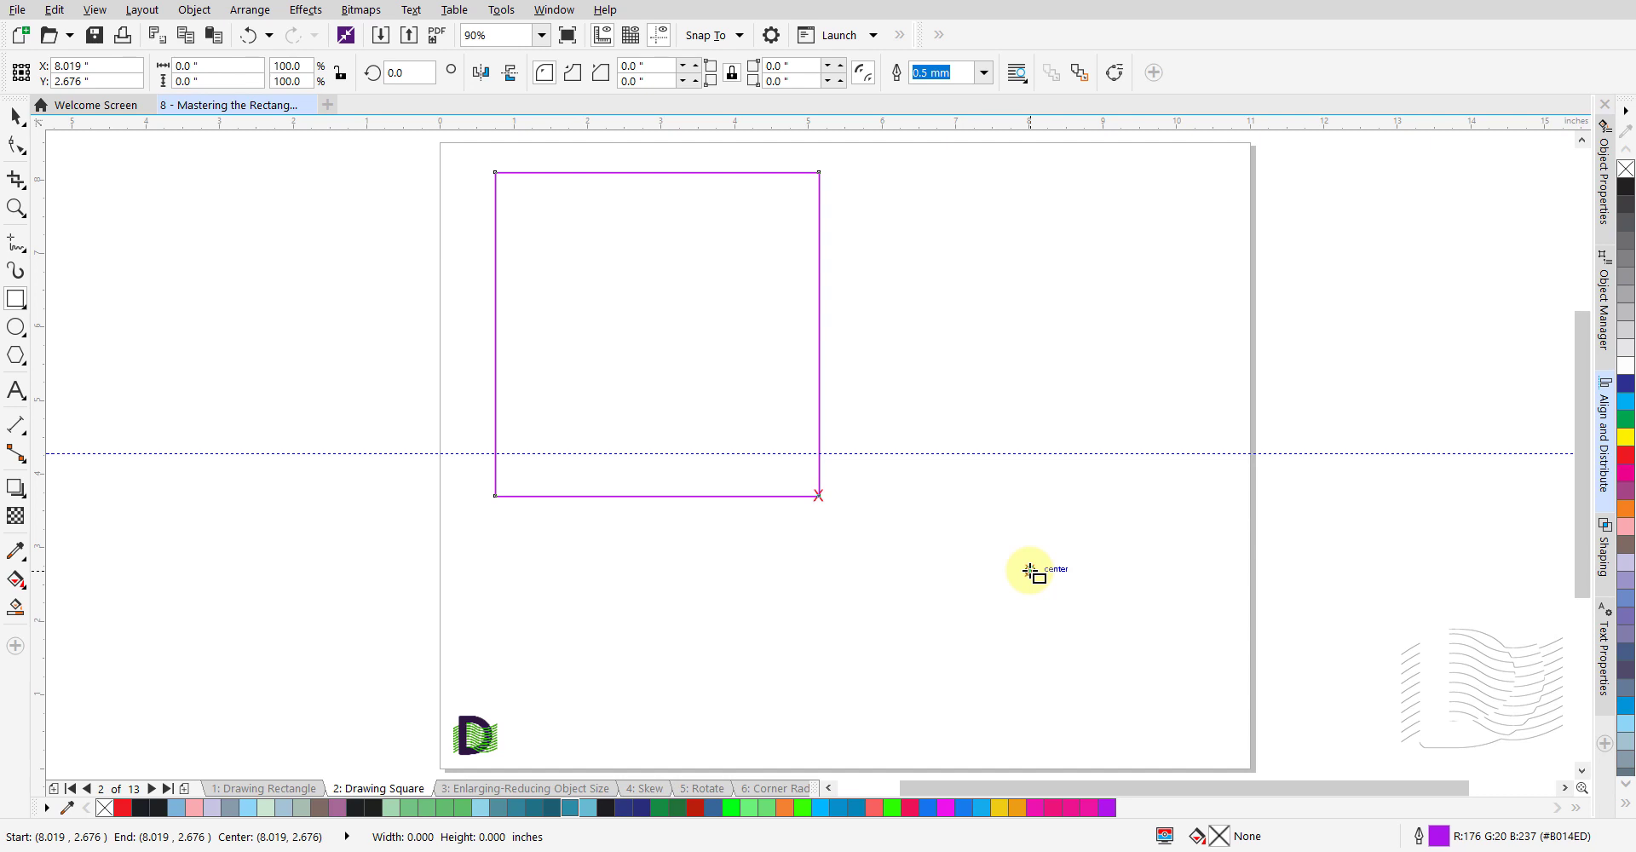
drag(1029, 569, 1162, 748)
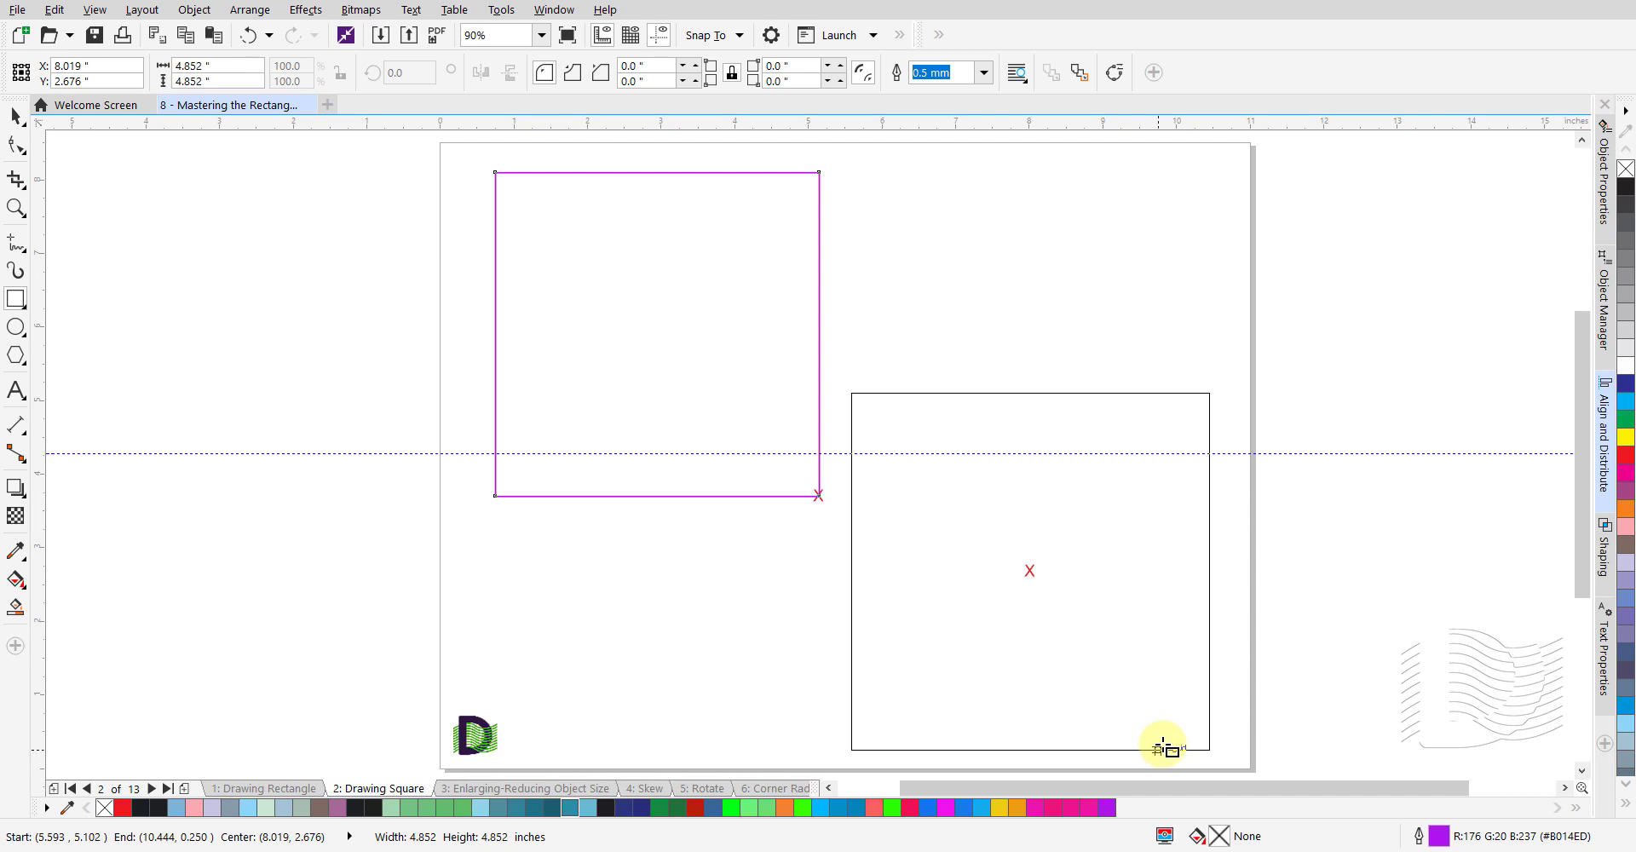
drag(1162, 748, 1163, 748)
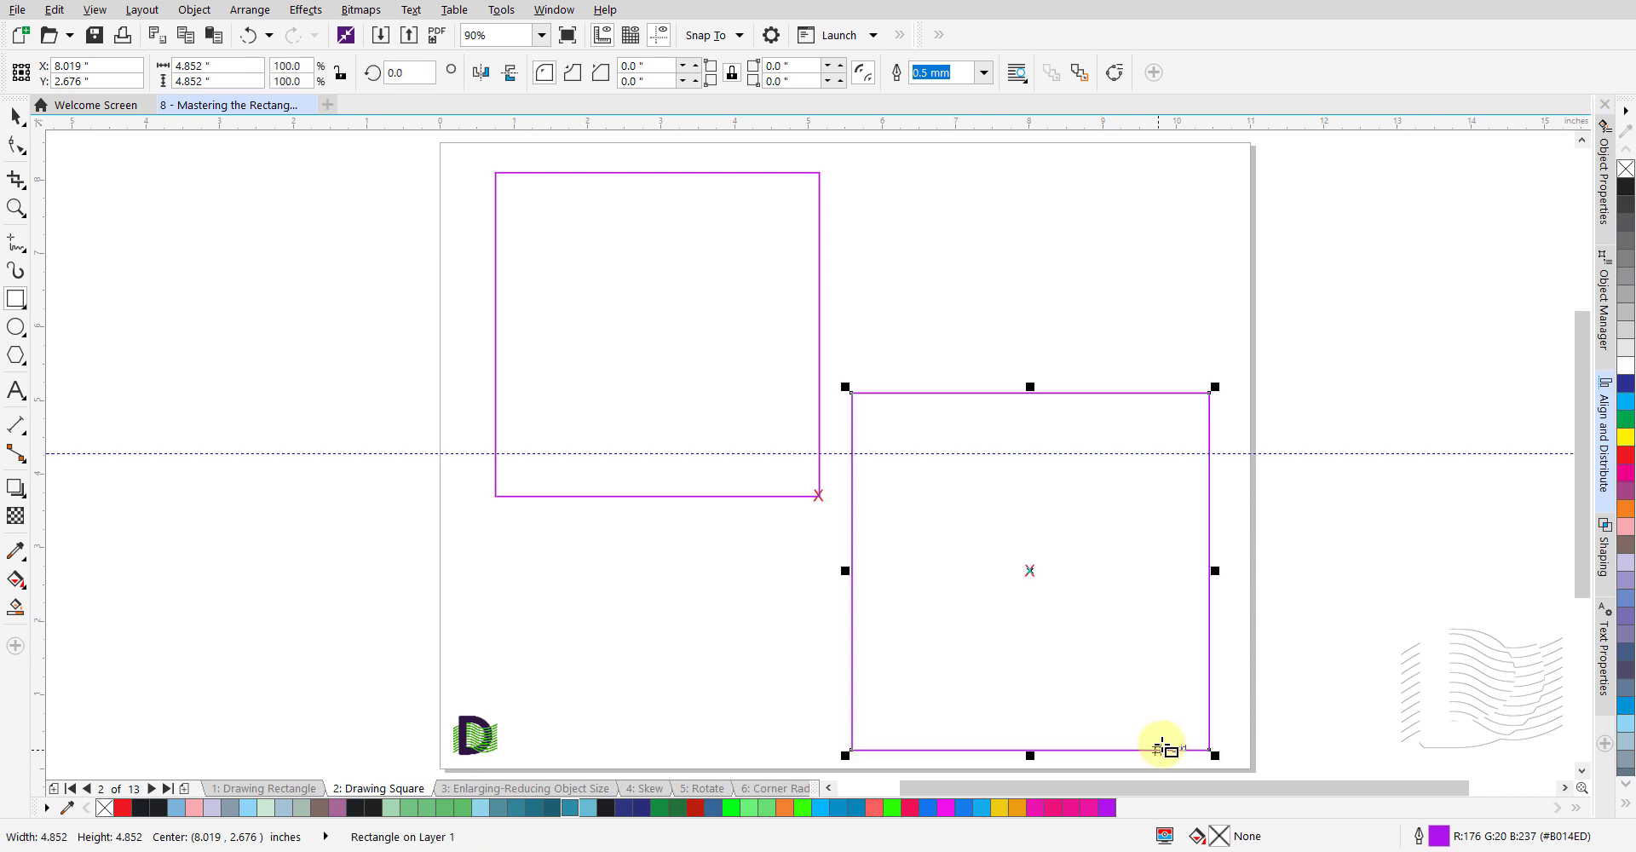
click(757, 675)
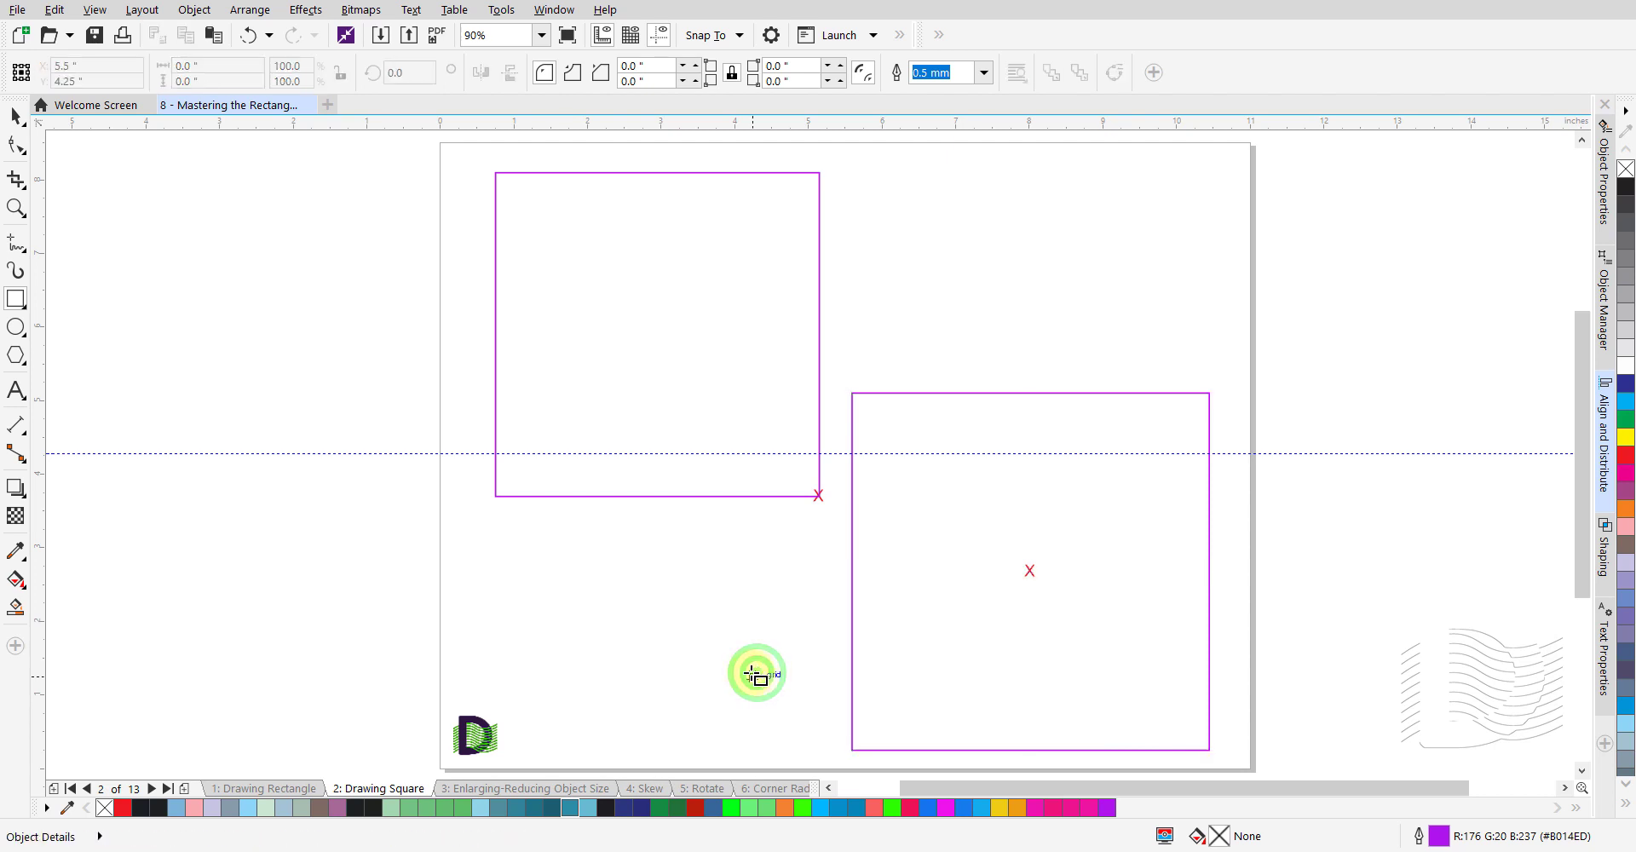
- On the Enlarging-Reducing Object Size page, enlarge the square proportionally to about 2.25 inches, keeping its upper-left corner fixed
click(487, 791)
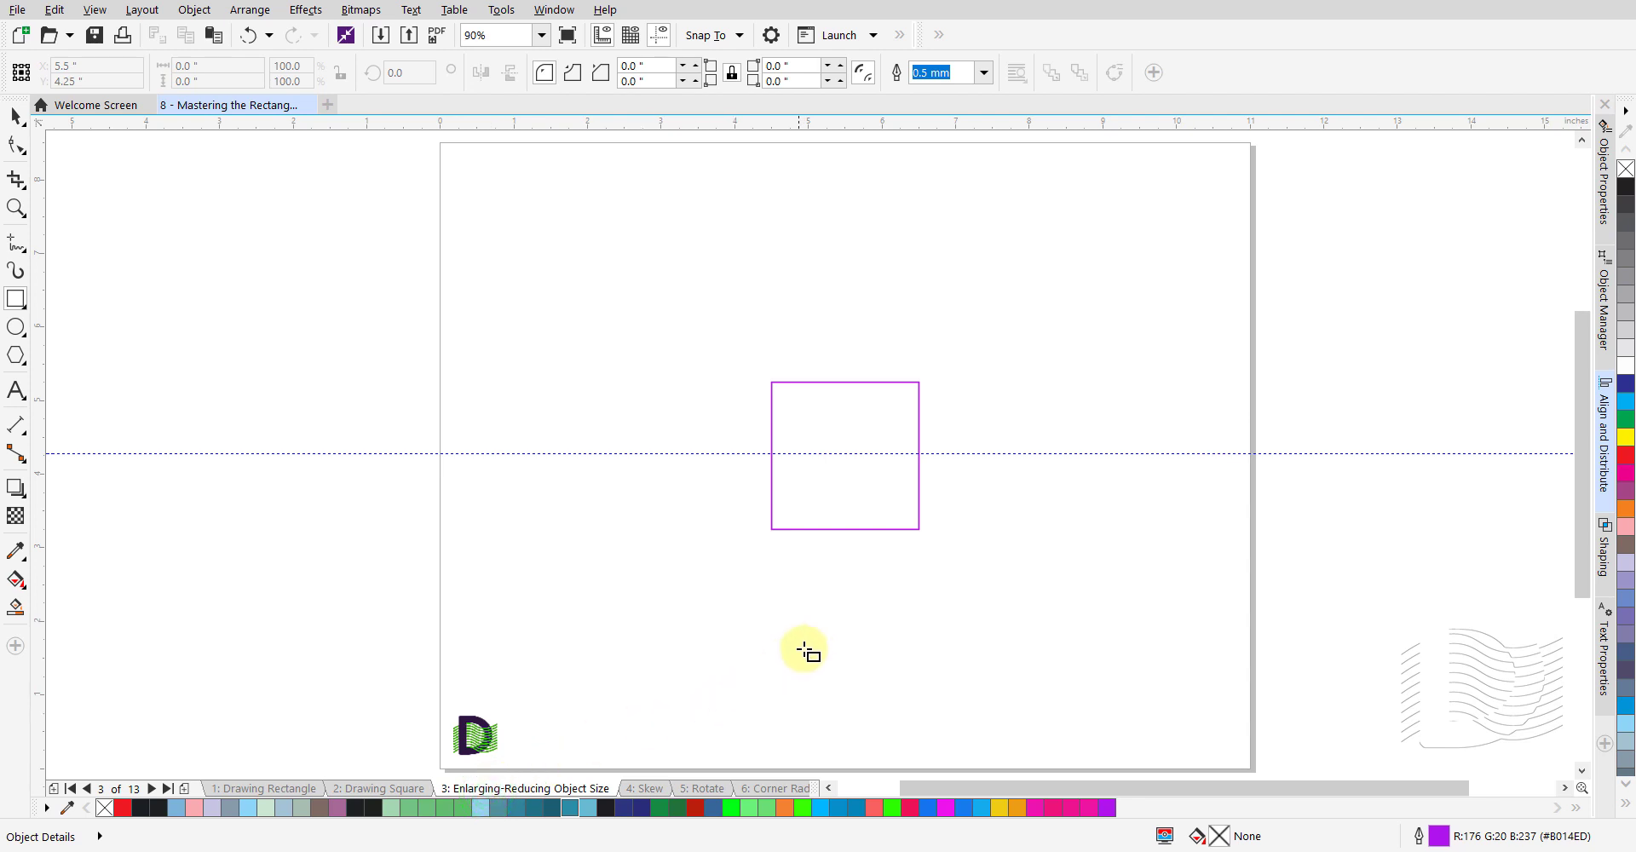
key(space)
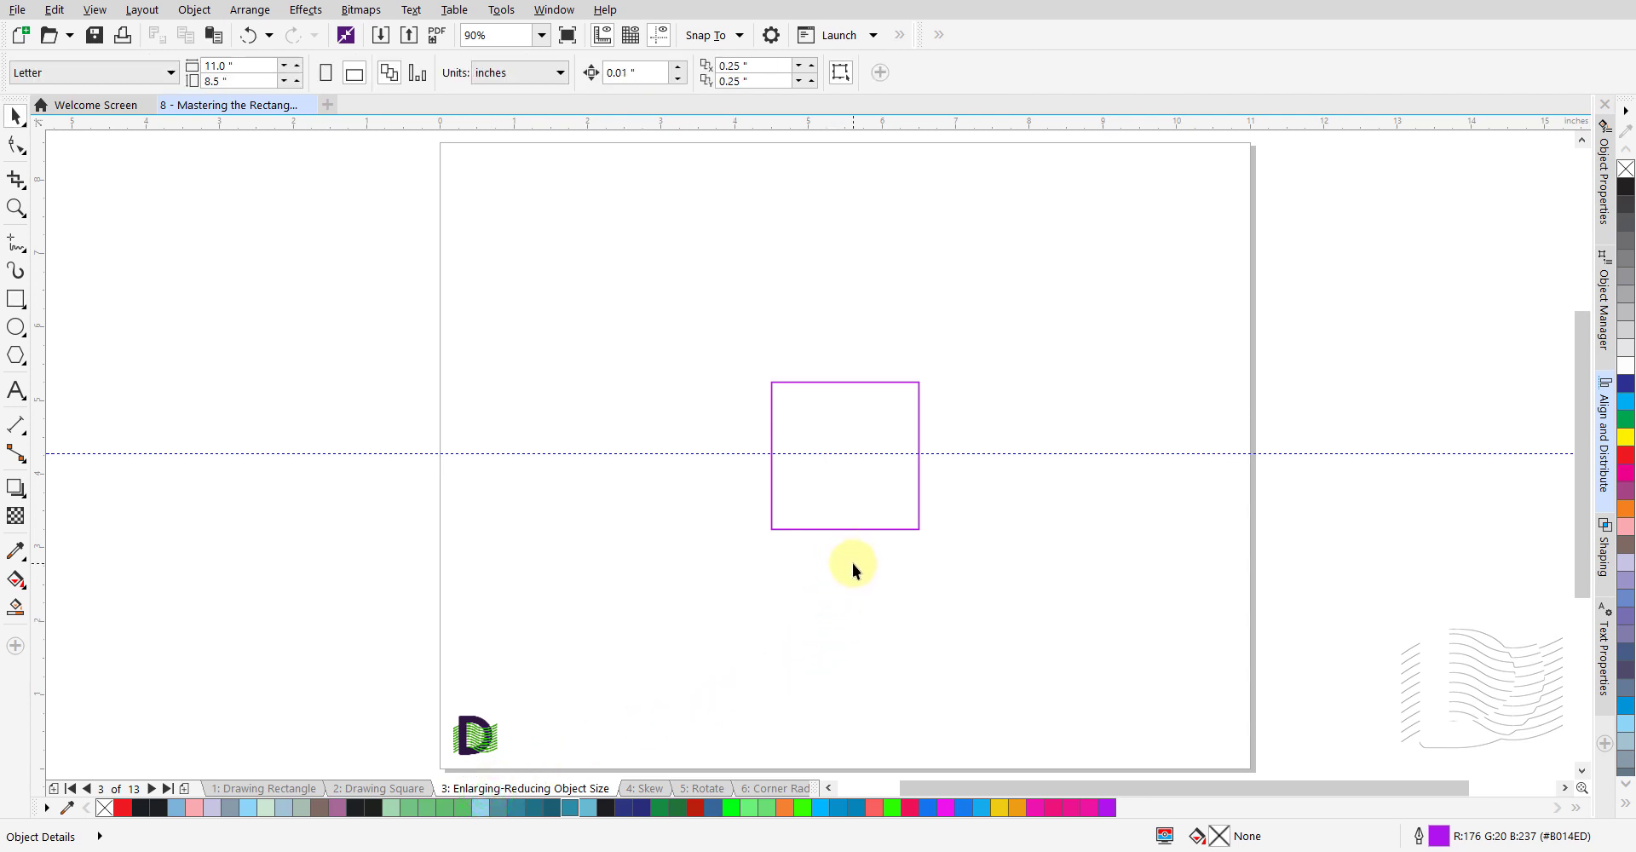
click(866, 498)
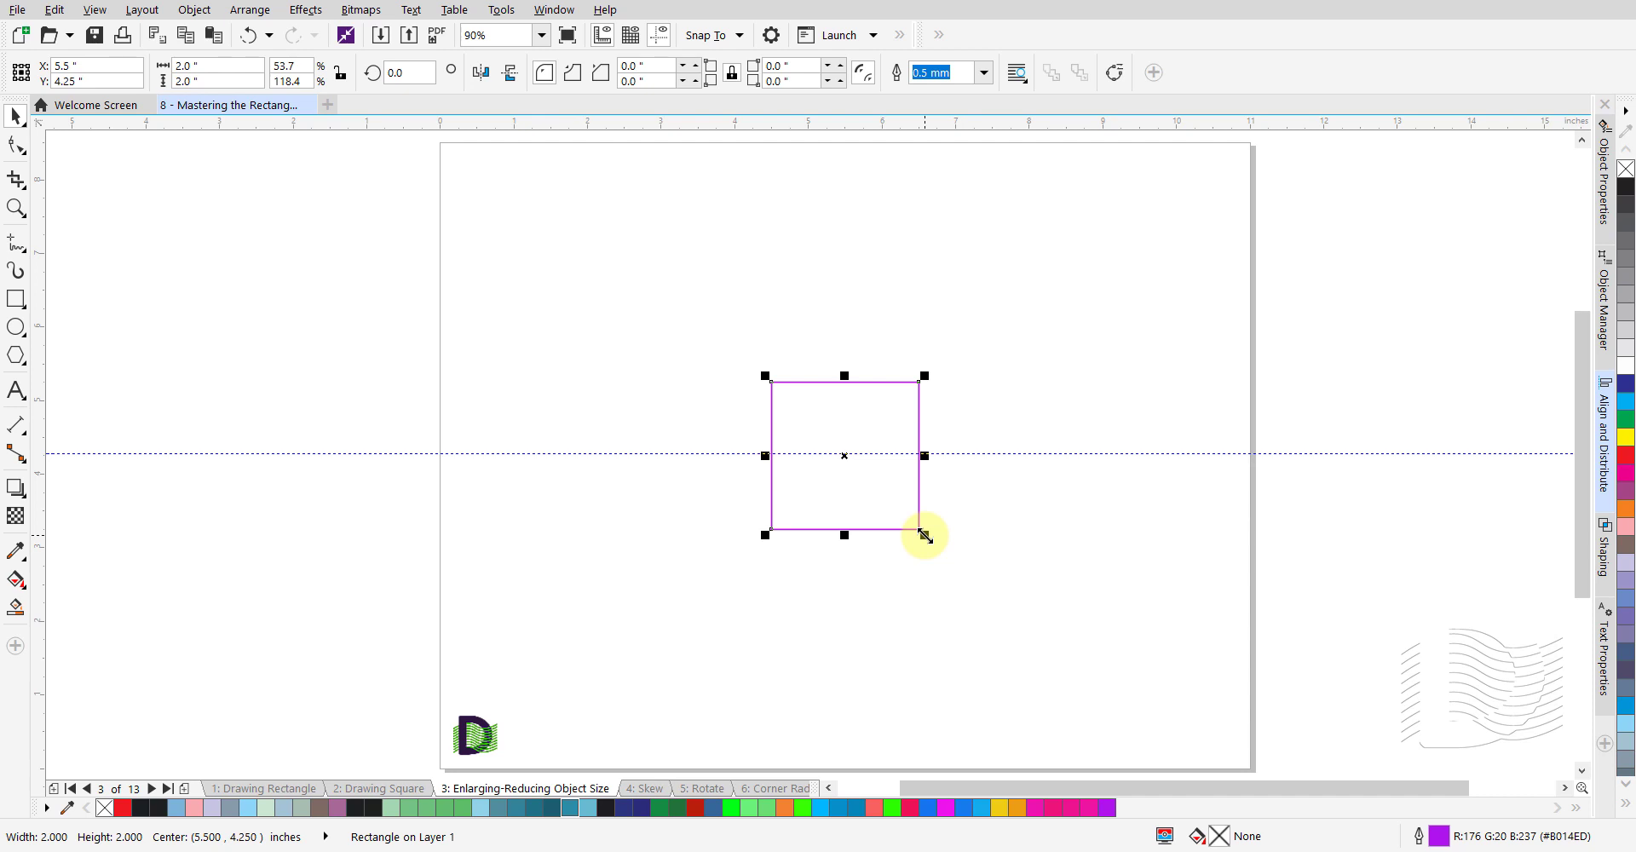
mouse_move(924, 535)
mouse_down()
mouse_move(974, 586)
mouse_move(869, 479)
mouse_move(970, 566)
mouse_move(949, 552)
mouse_up()
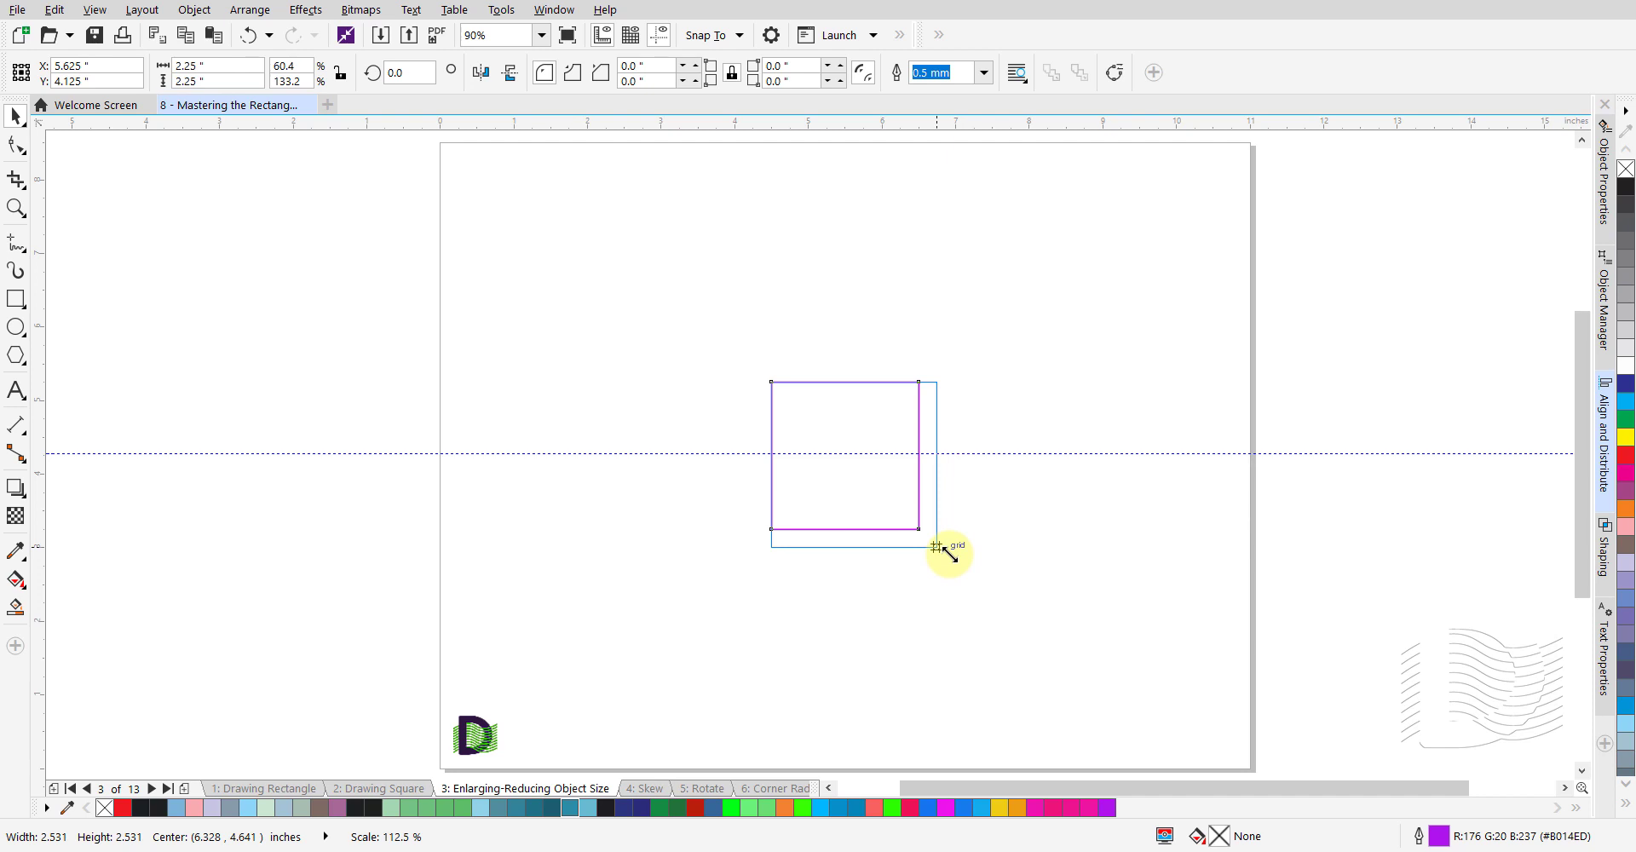
drag(949, 552, 945, 549)
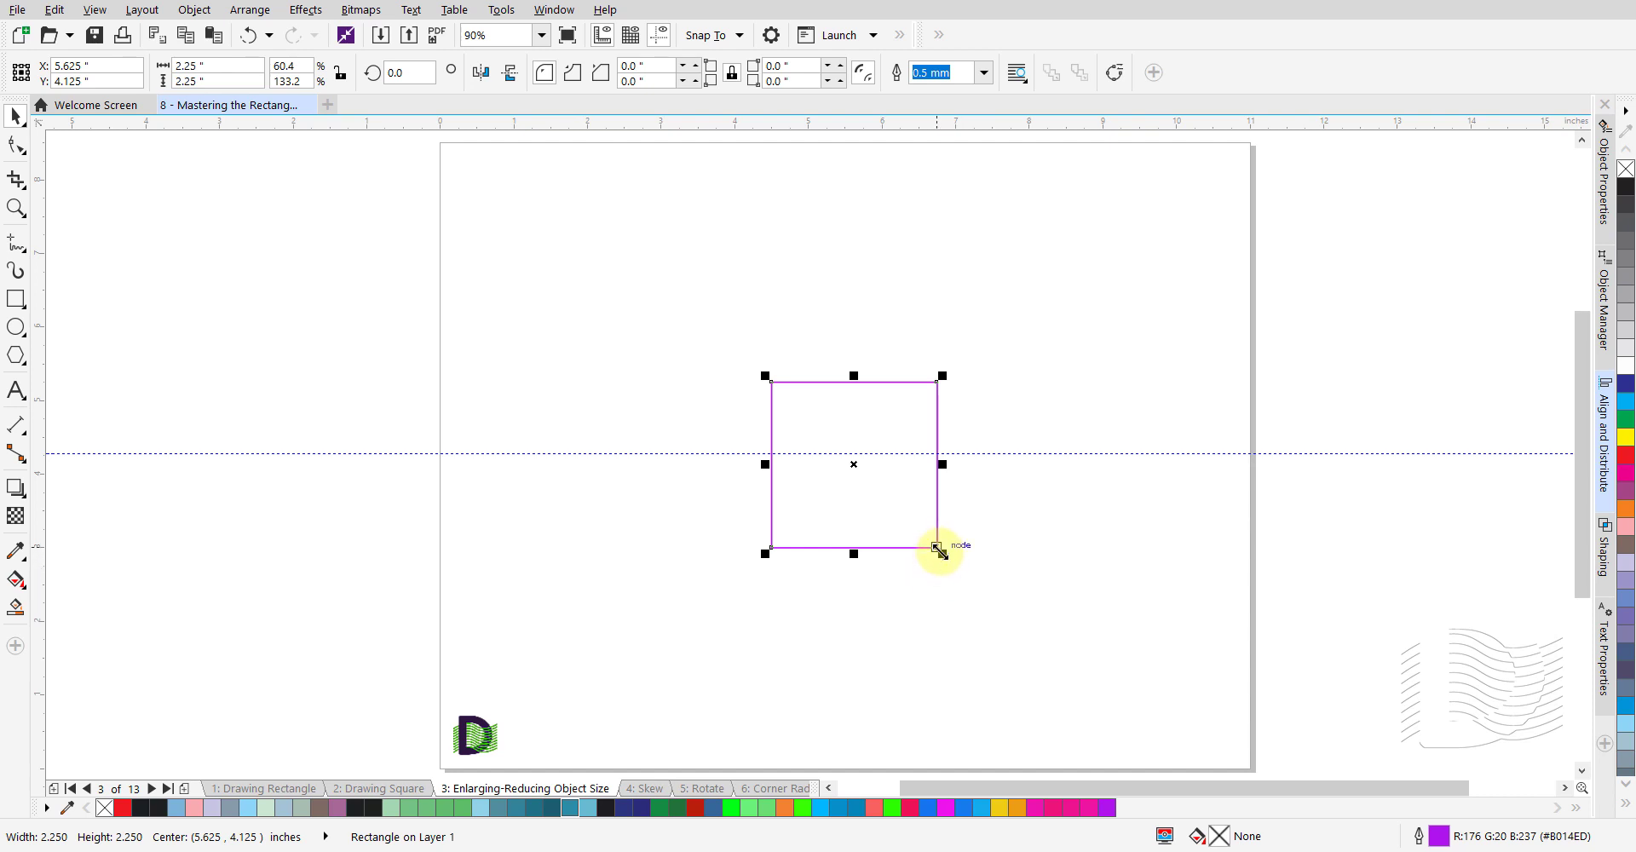
- Enlarge the square proportionally about its centre to about 2.86 inches
drag(939, 551, 940, 551)
drag(939, 551, 970, 576)
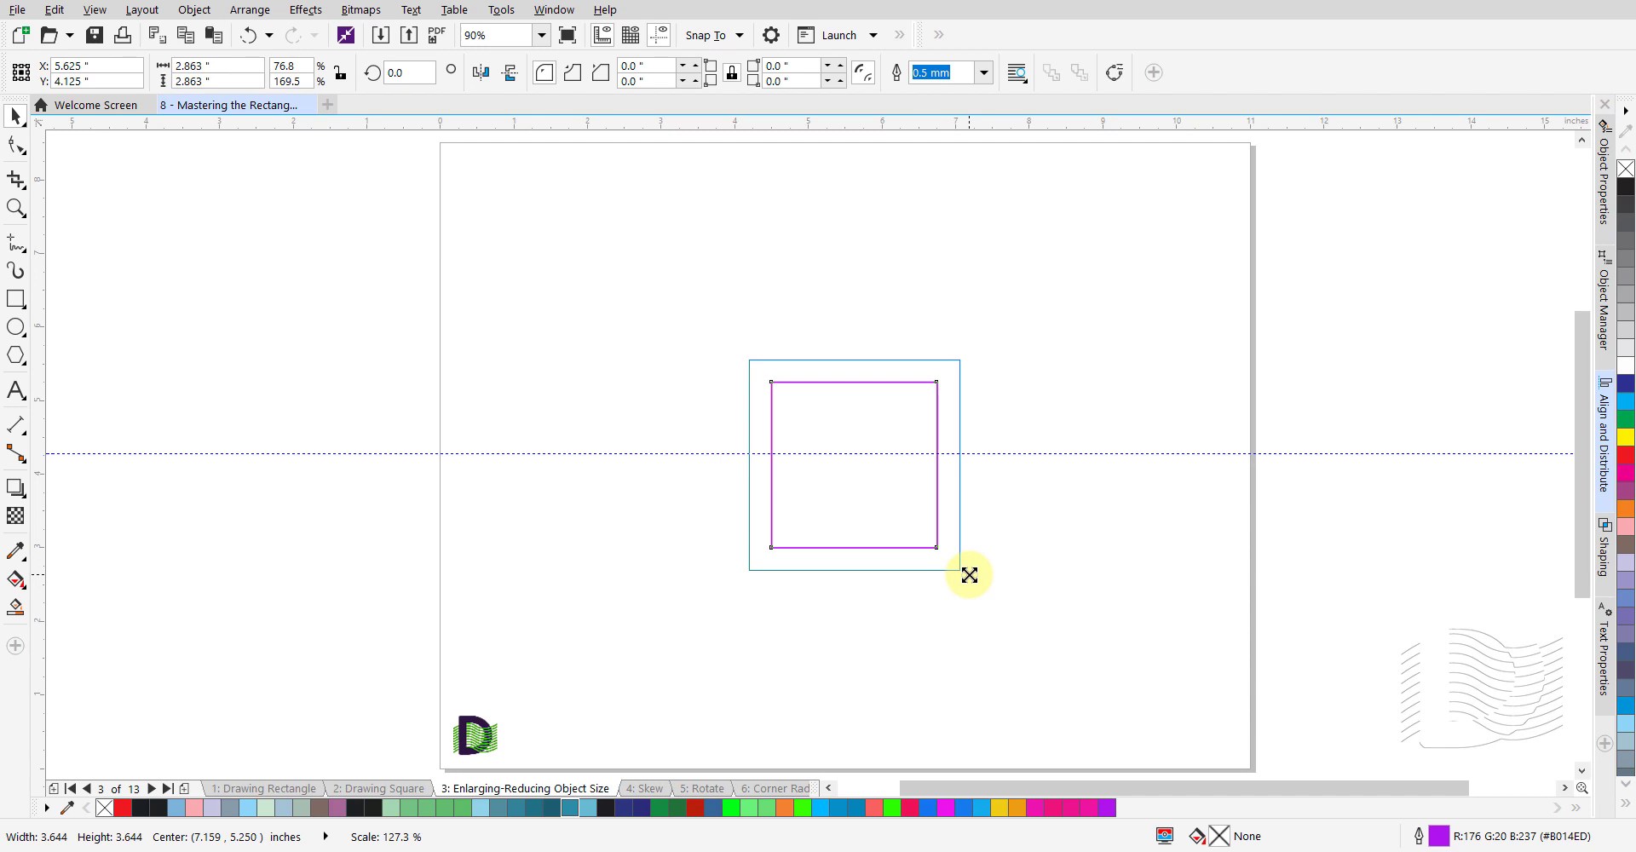
drag(970, 575, 969, 572)
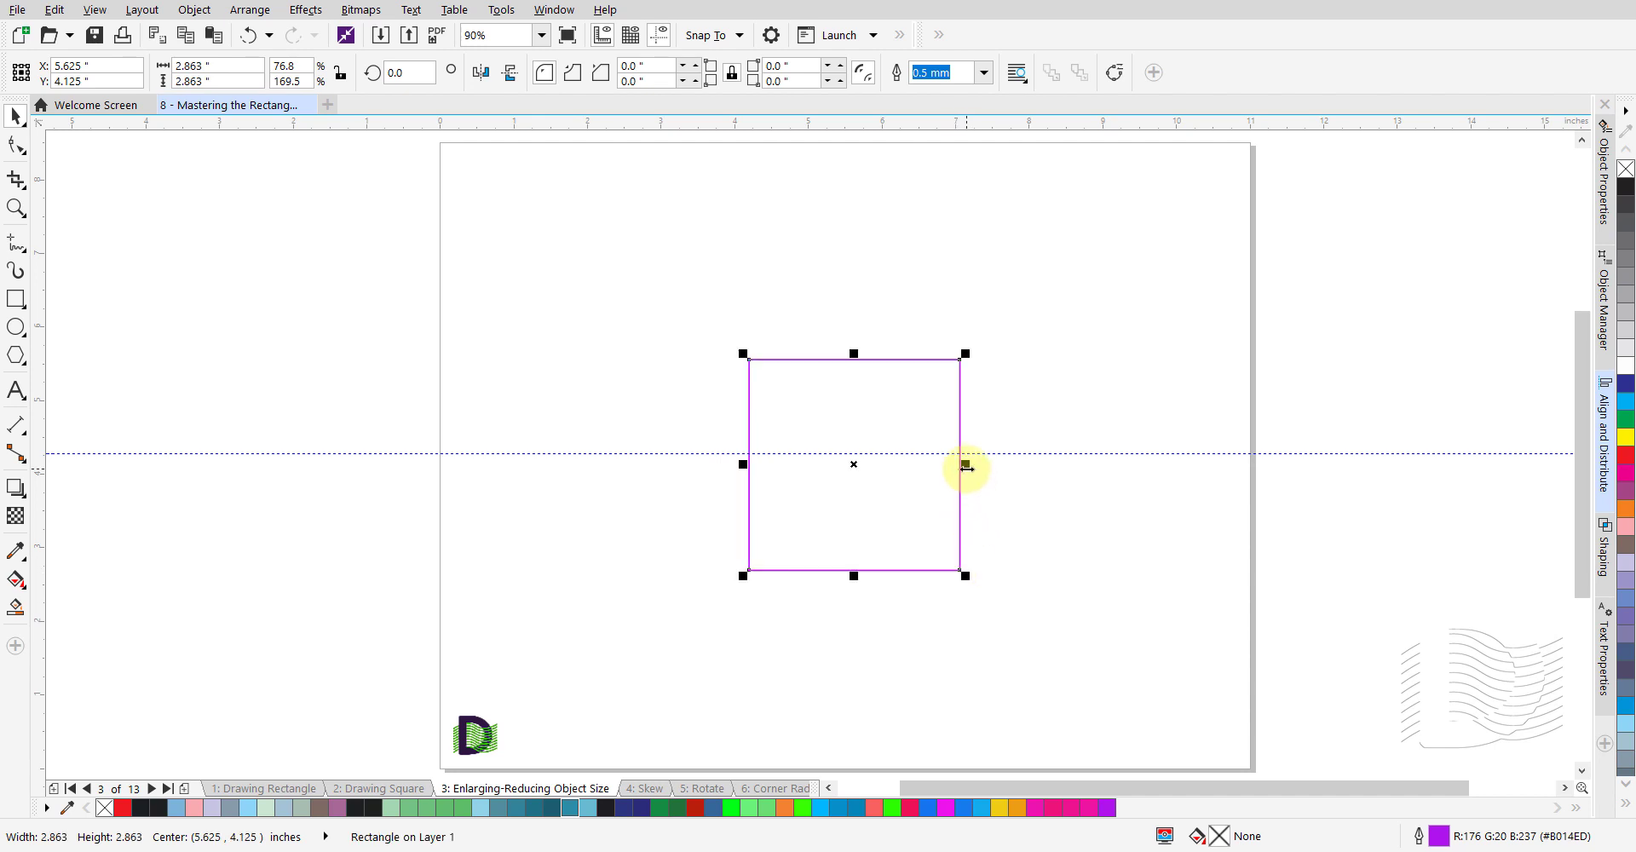
- Stretch the square rightward to about 3.94 inches wide, and extend its height symmetrically about the centre to about 3.75 inches
mouse_move(967, 467)
mouse_down()
mouse_move(1066, 467)
mouse_move(903, 474)
mouse_move(963, 475)
mouse_up()
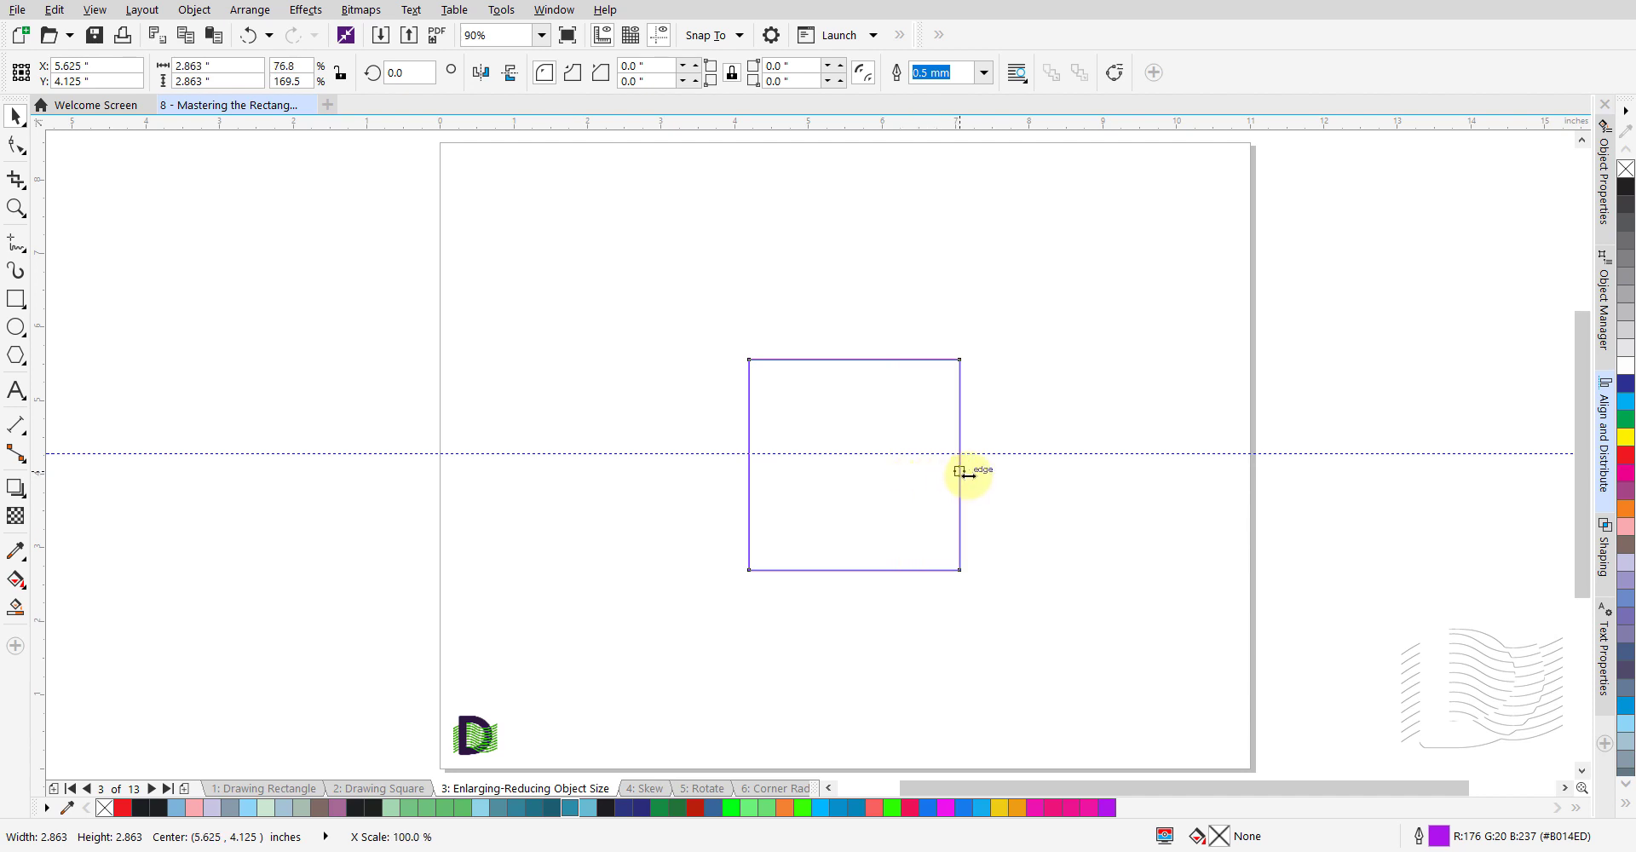
drag(967, 475, 1045, 496)
click(896, 579)
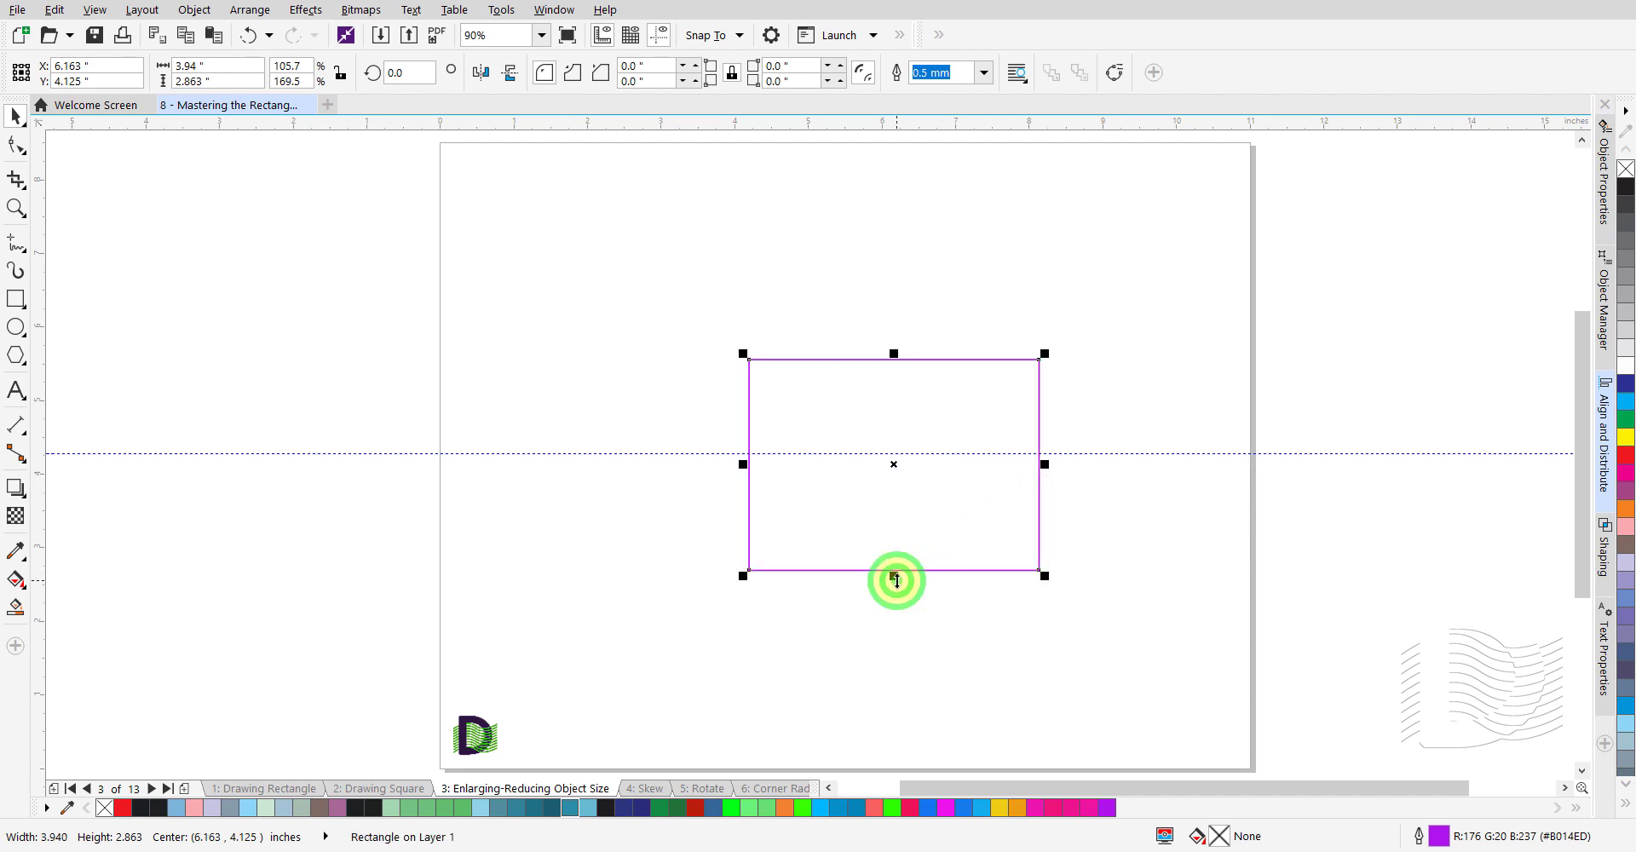
drag(896, 580, 956, 607)
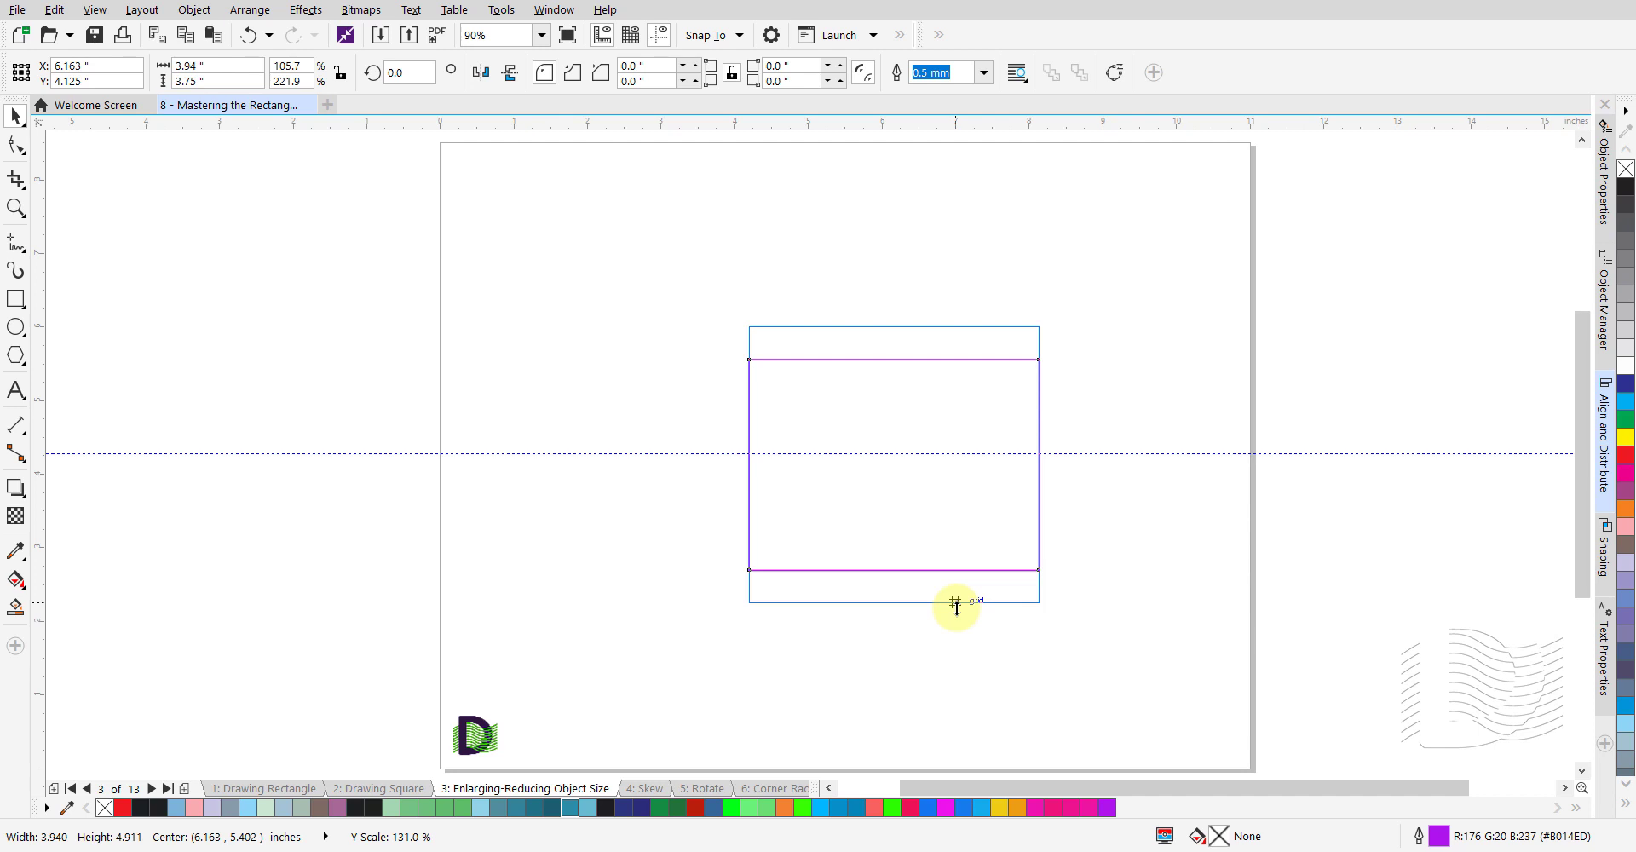
drag(956, 606, 956, 609)
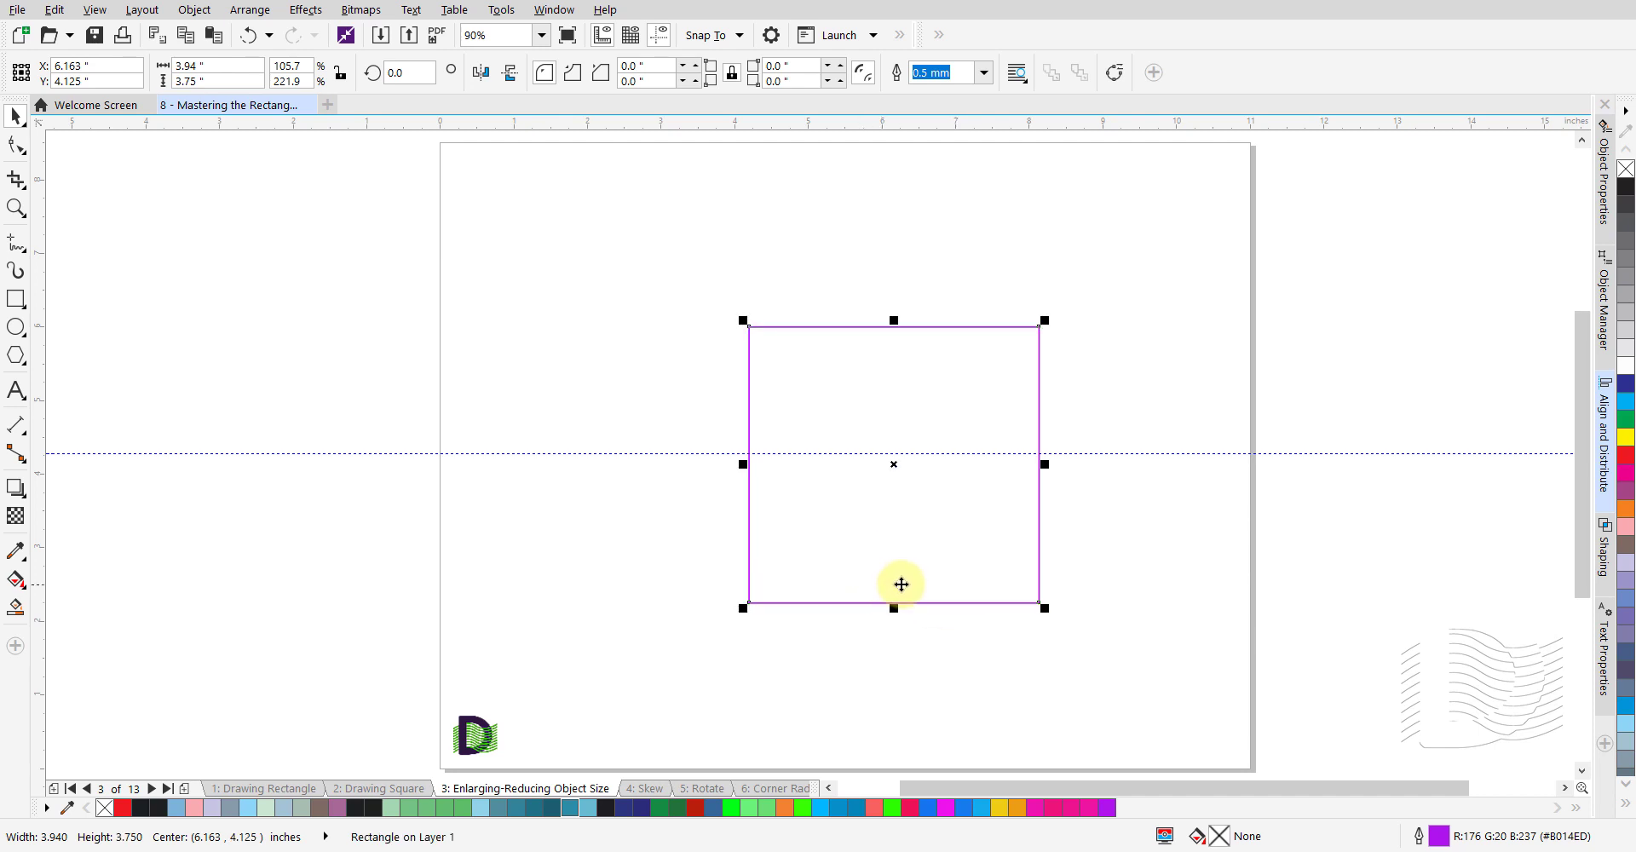
- Lock the proportions and set the rectangle's width to 5 inches
click(341, 75)
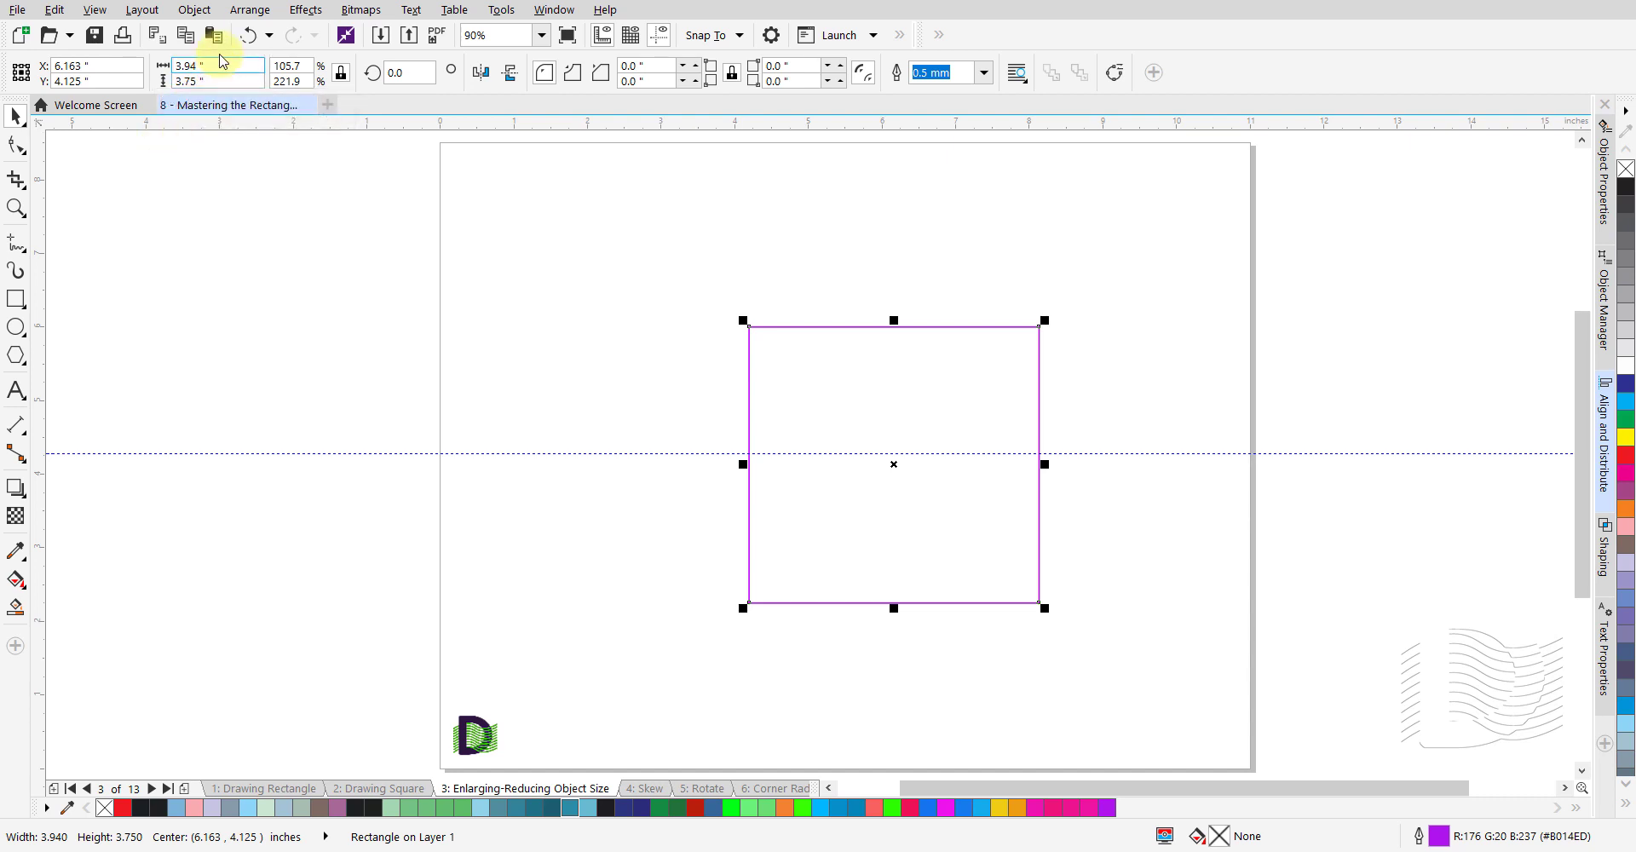
click(213, 64)
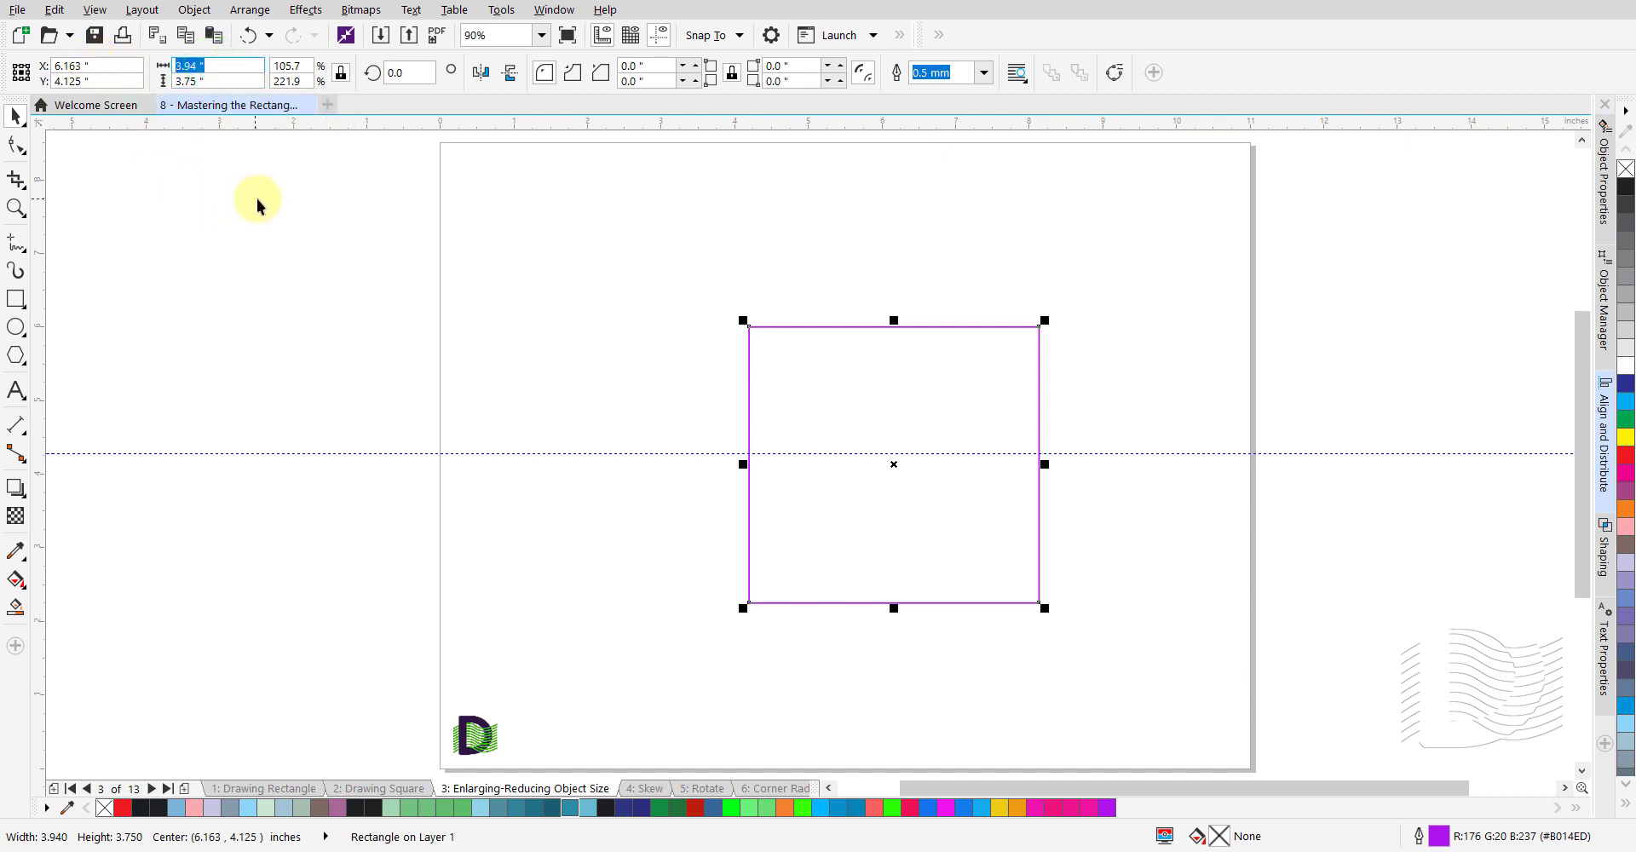
text(5)
key(Return)
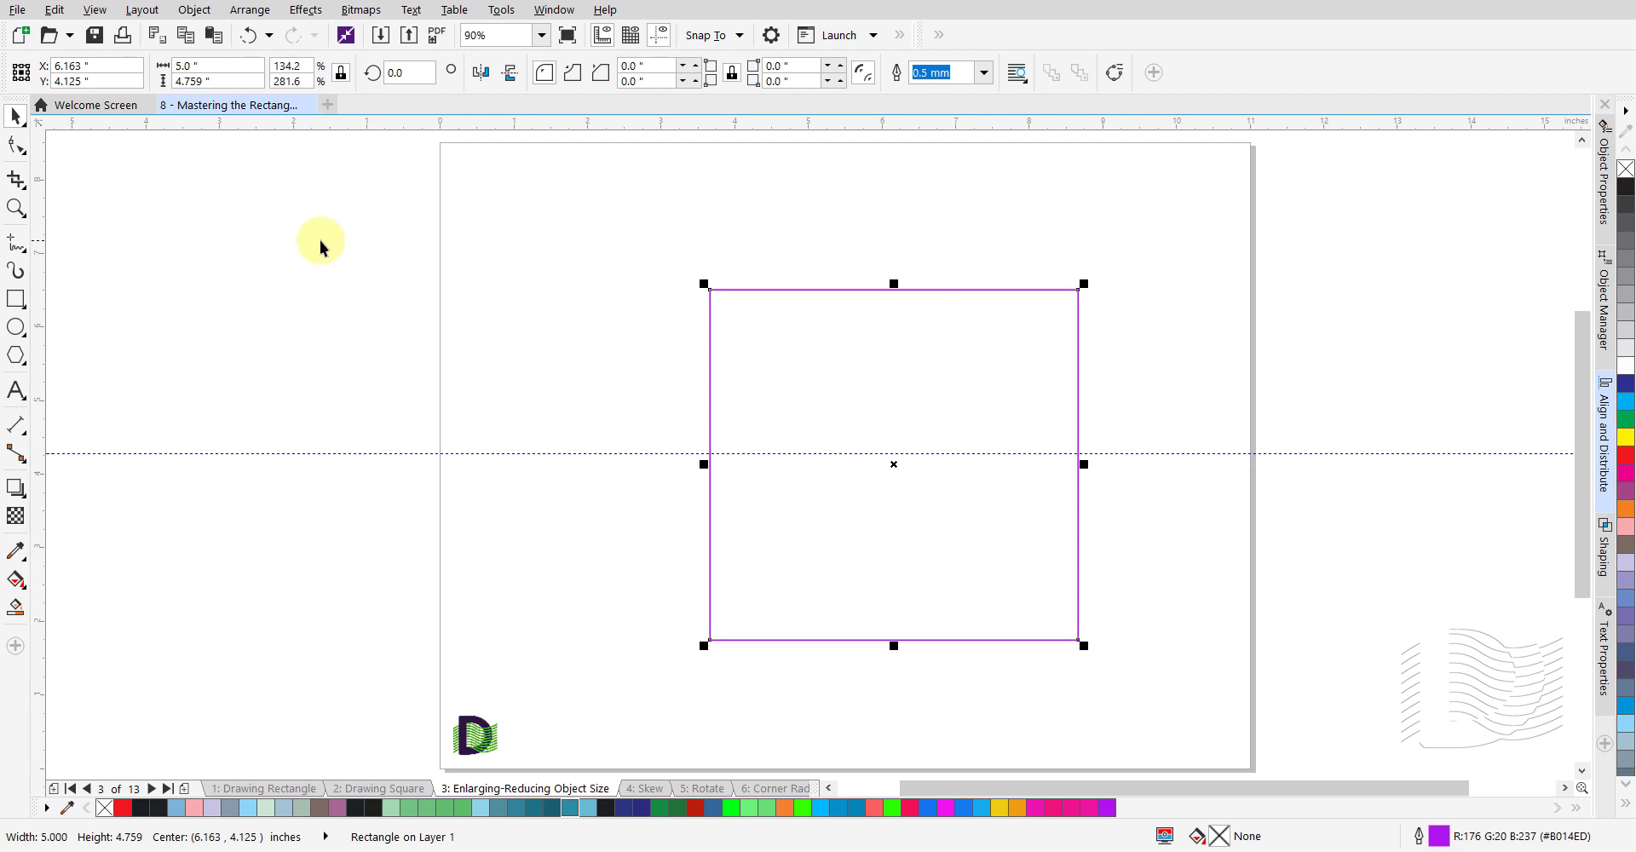
- Unlock the proportions and set the rectangle's width to 6 inches and height to 2 inches
click(341, 75)
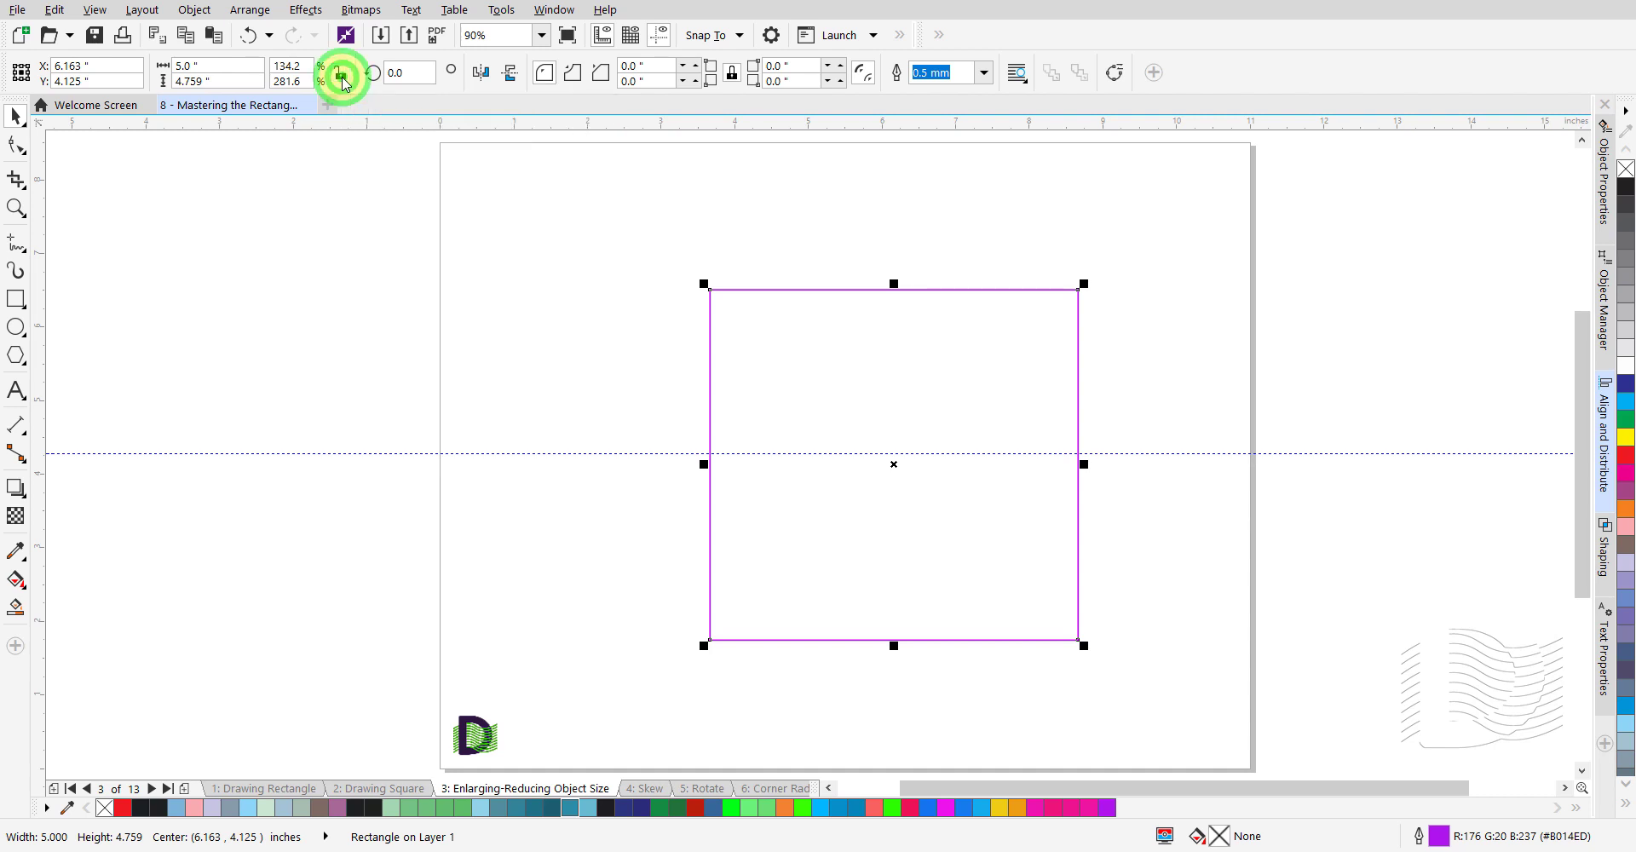
click(212, 67)
text(6)
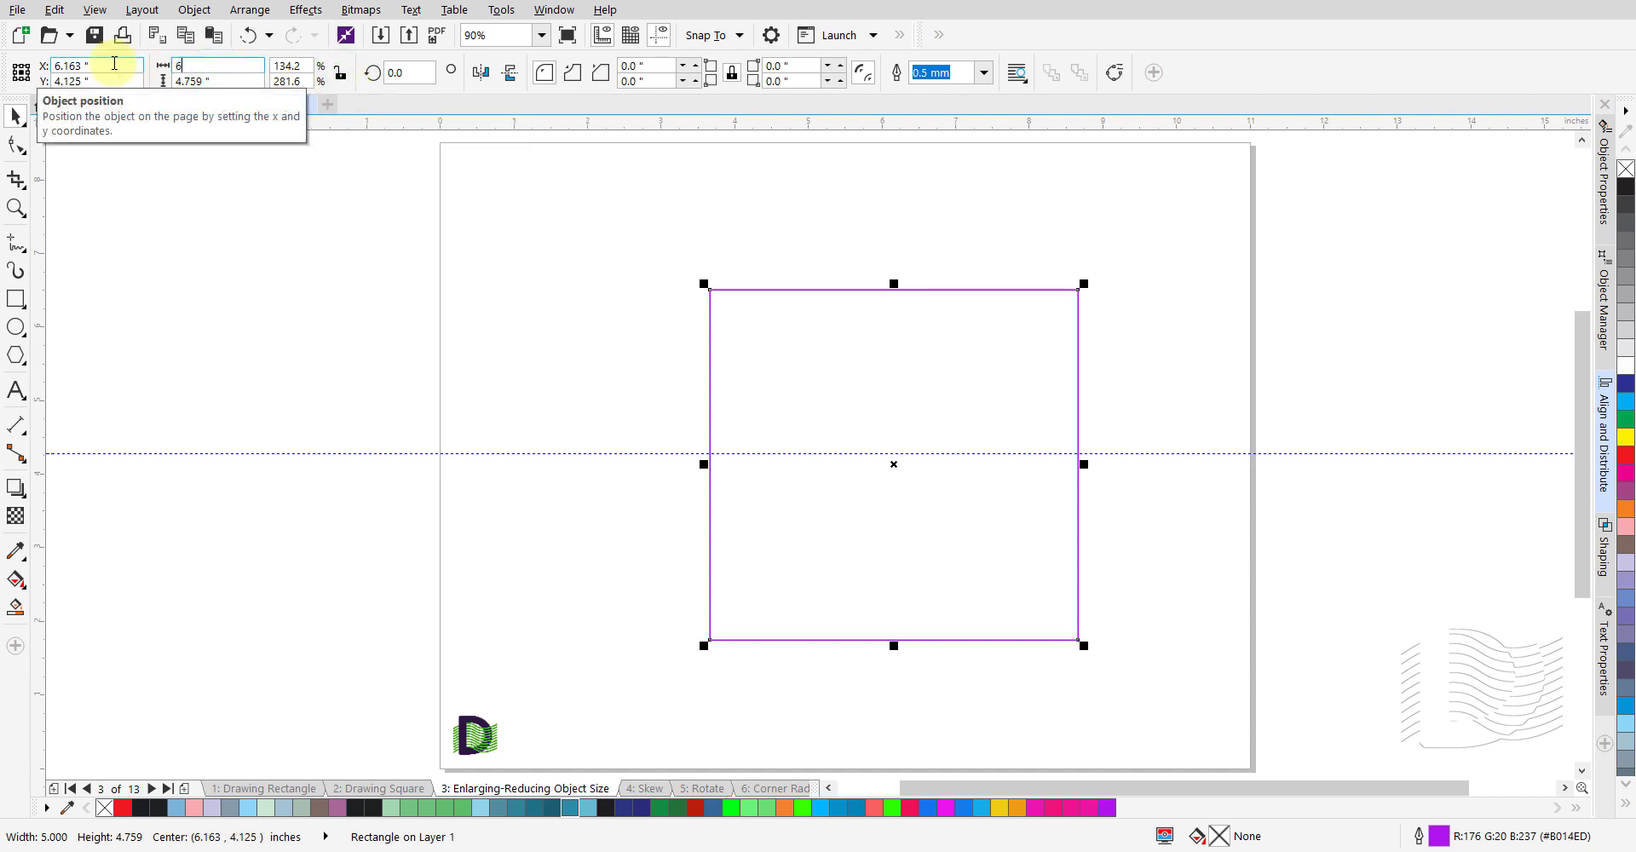
key(Tab)
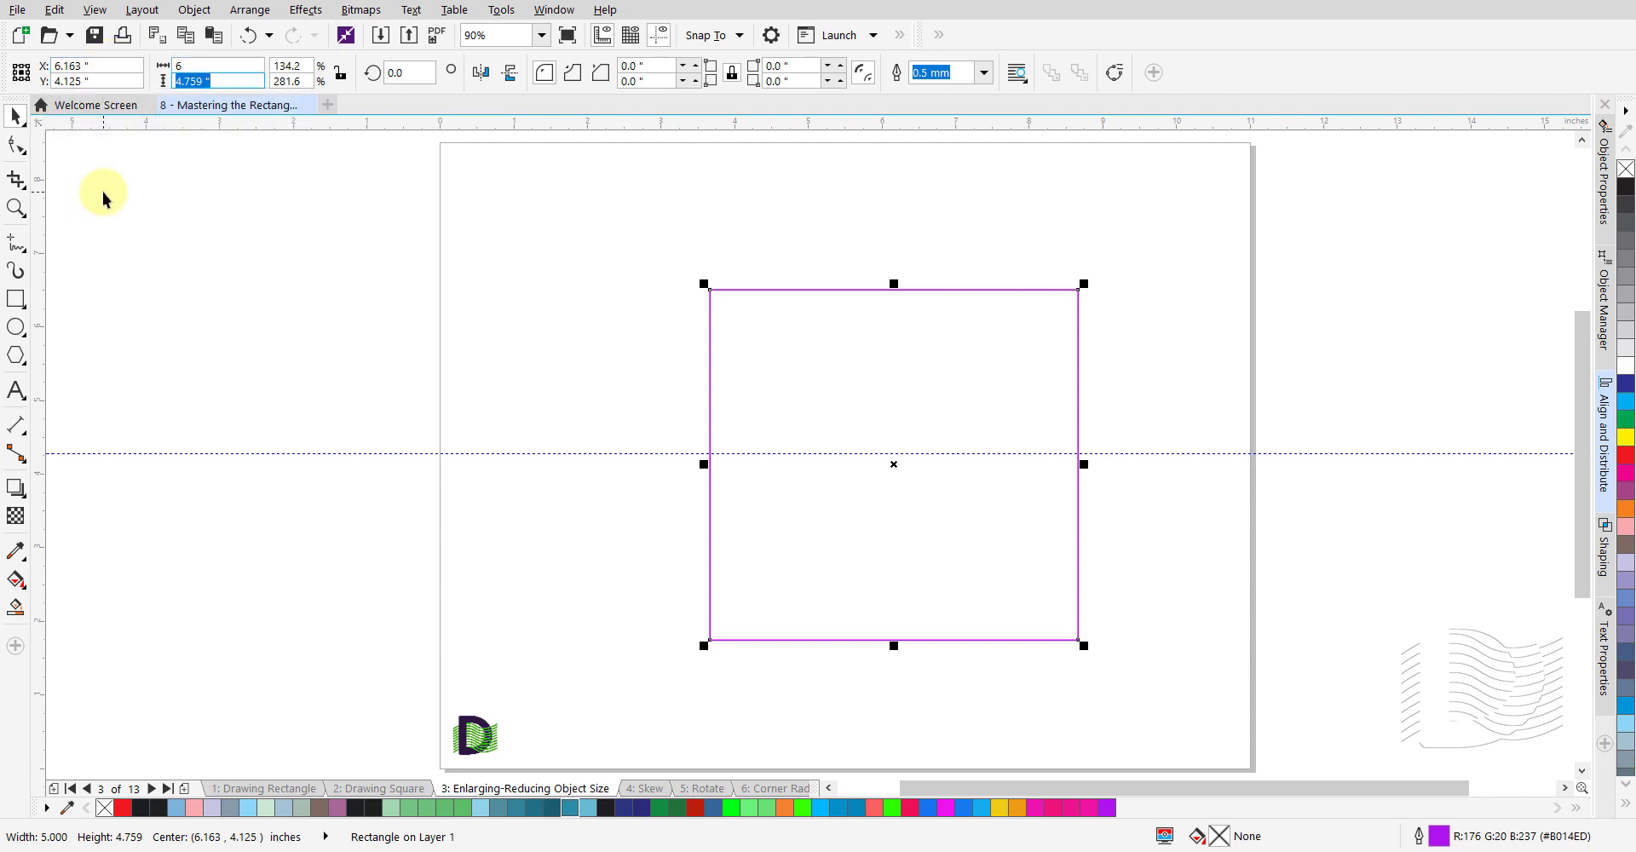
text(2)
key(Return)
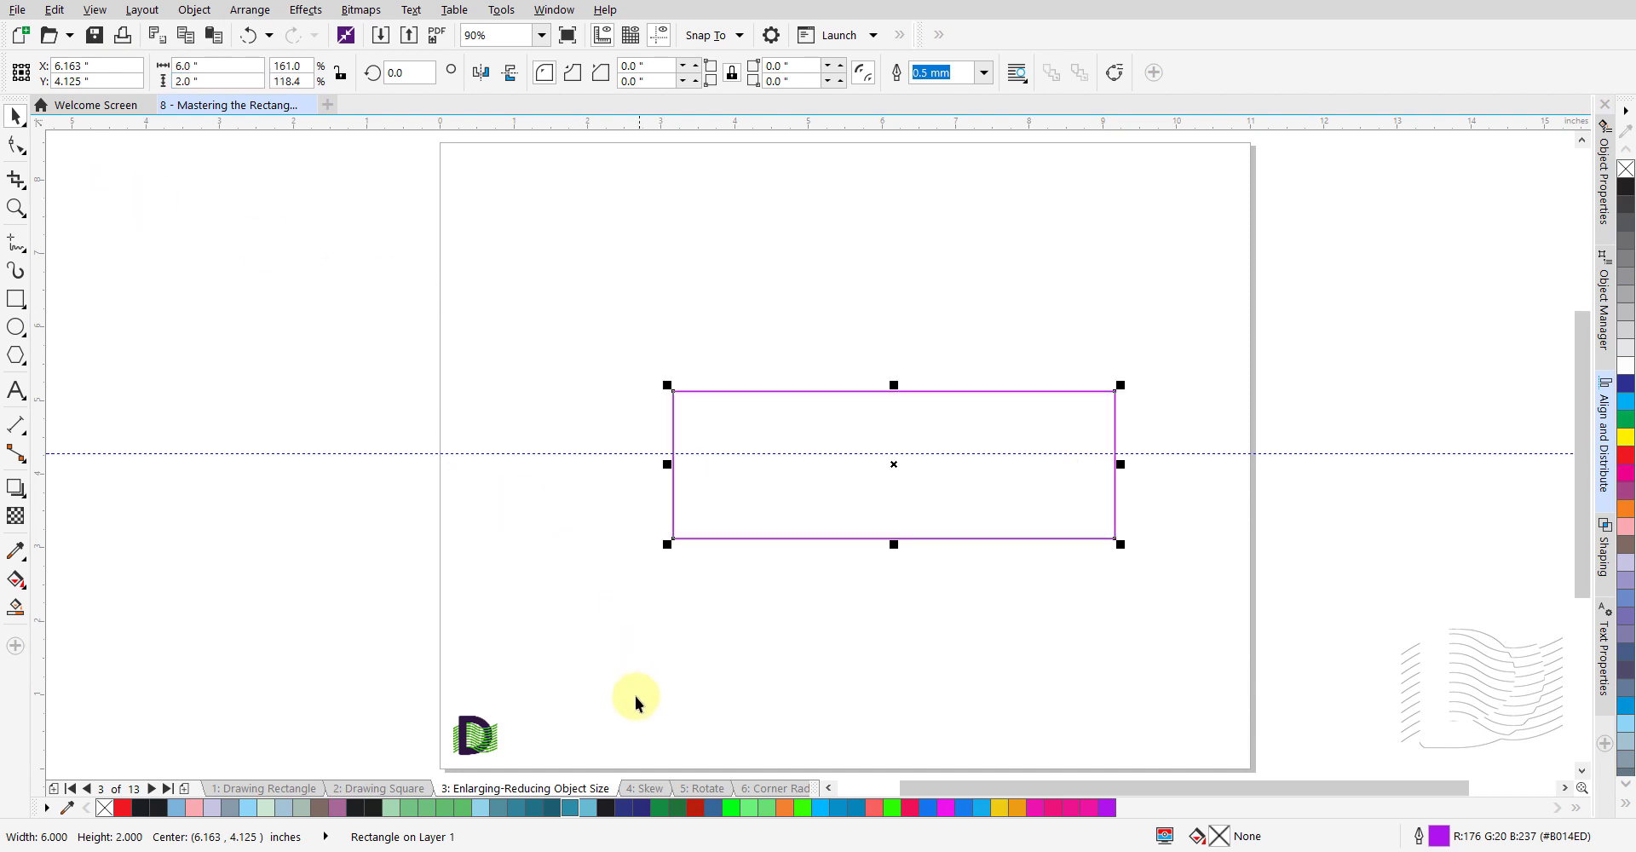
- On the Skew page, skew the left rectangle horizontally by about 19.3 degrees so its lower edge shifts to the right
click(653, 709)
click(658, 788)
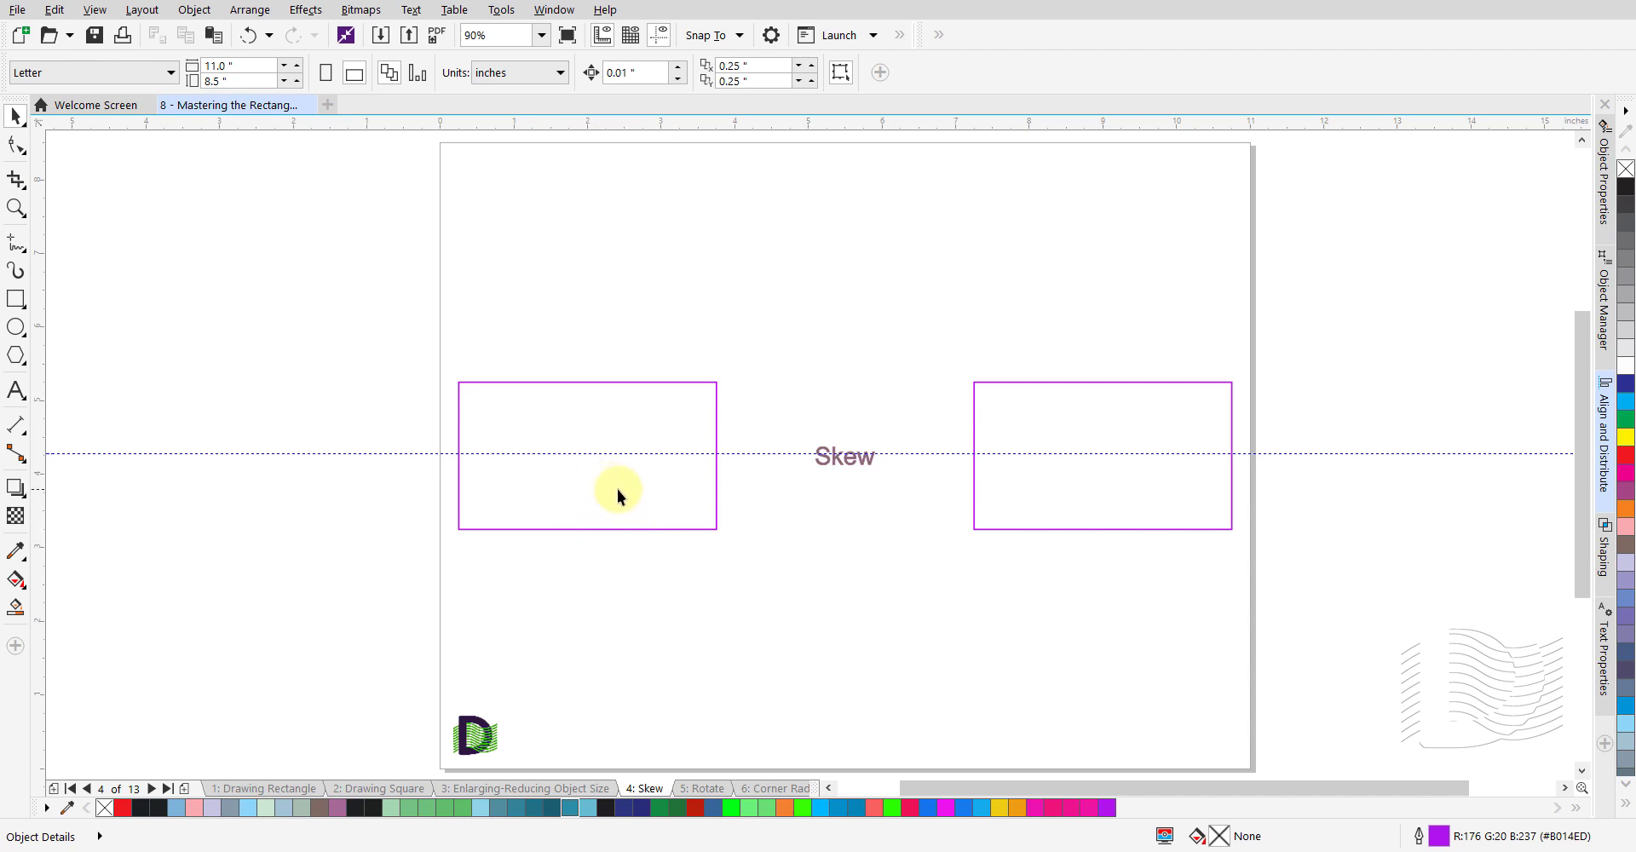
click(593, 479)
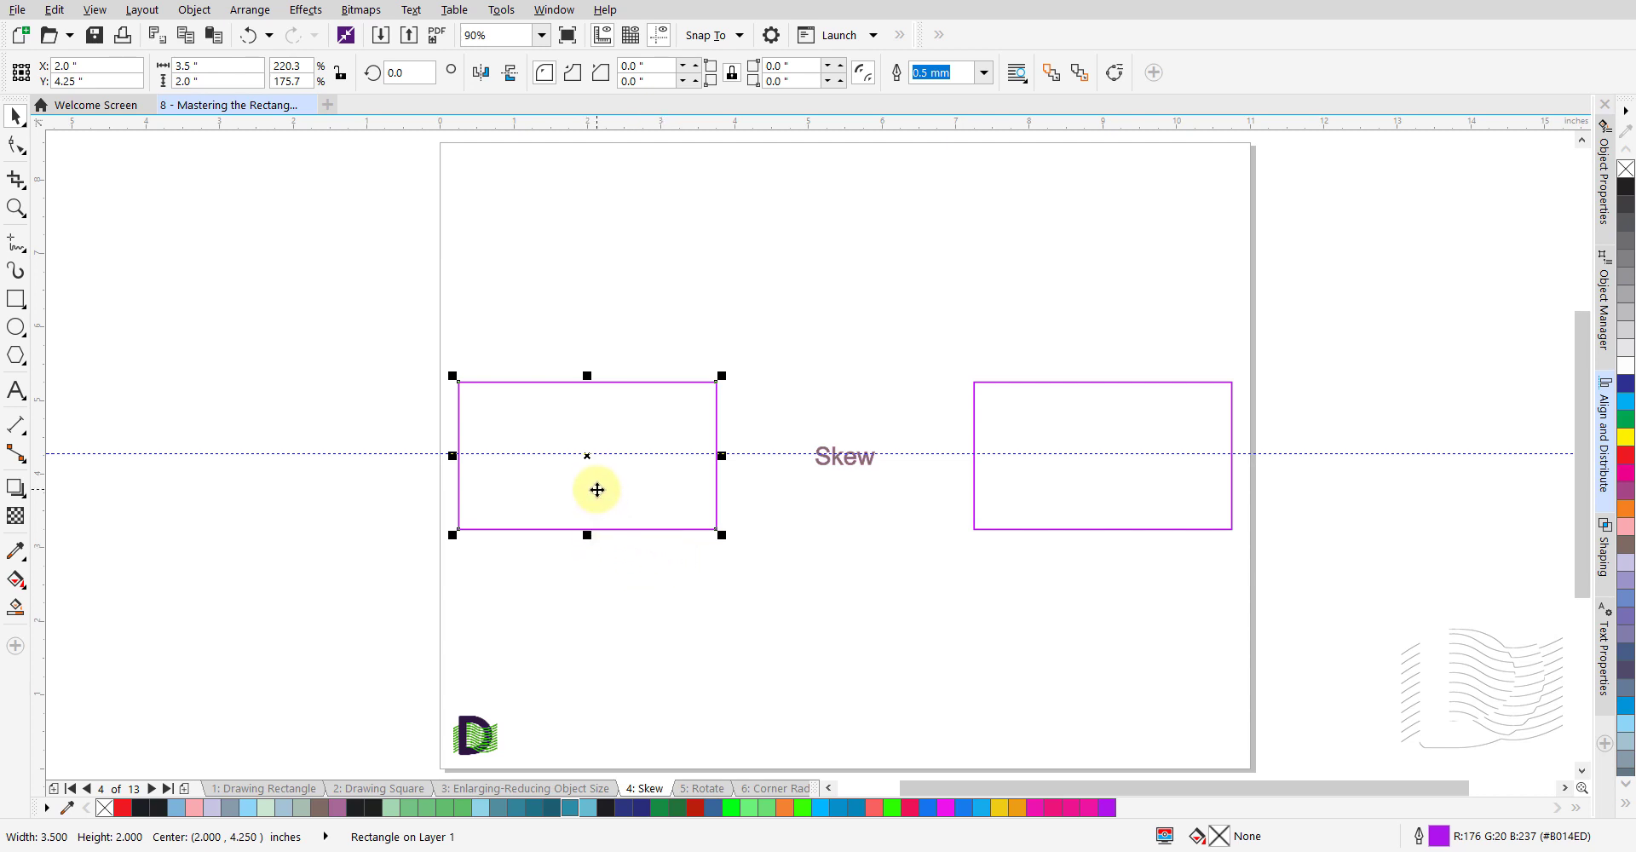
click(596, 487)
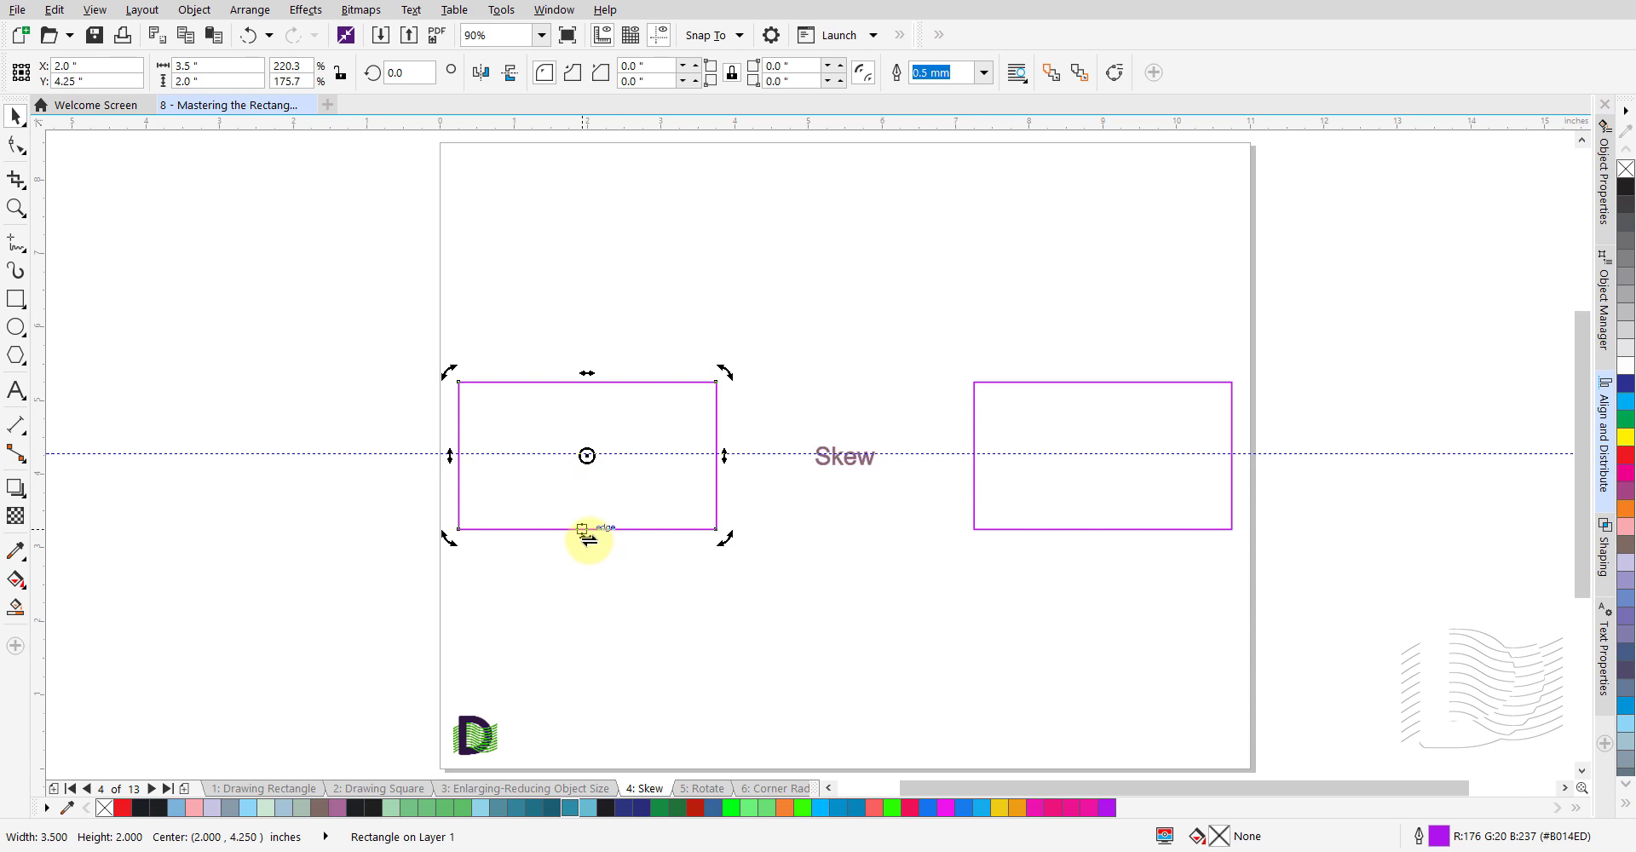
drag(588, 539, 588, 539)
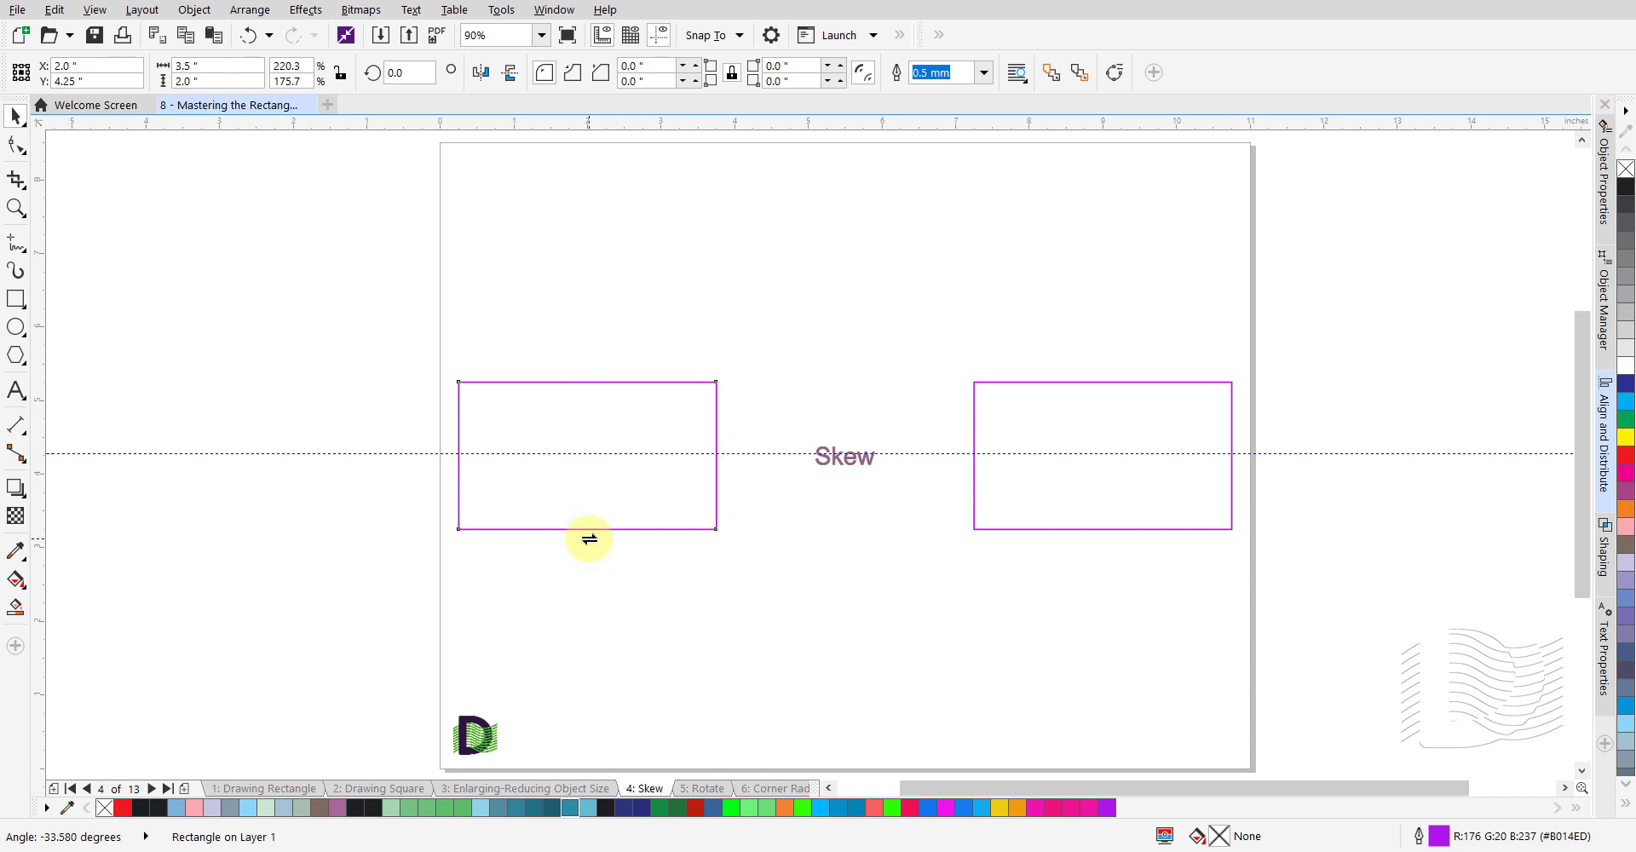
drag(590, 538, 641, 529)
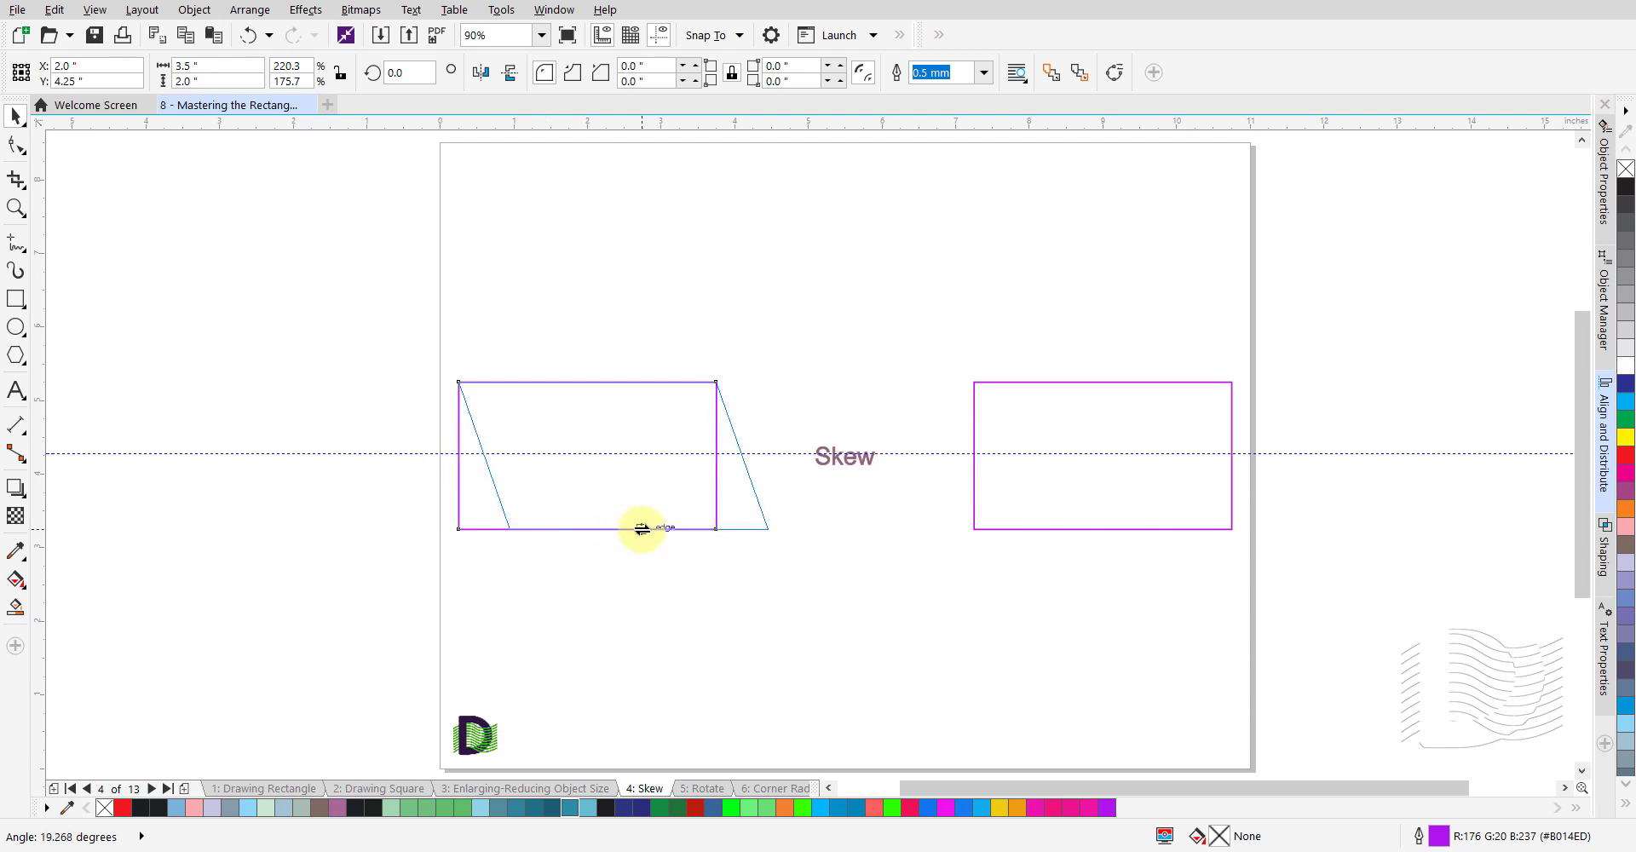
drag(641, 529, 642, 529)
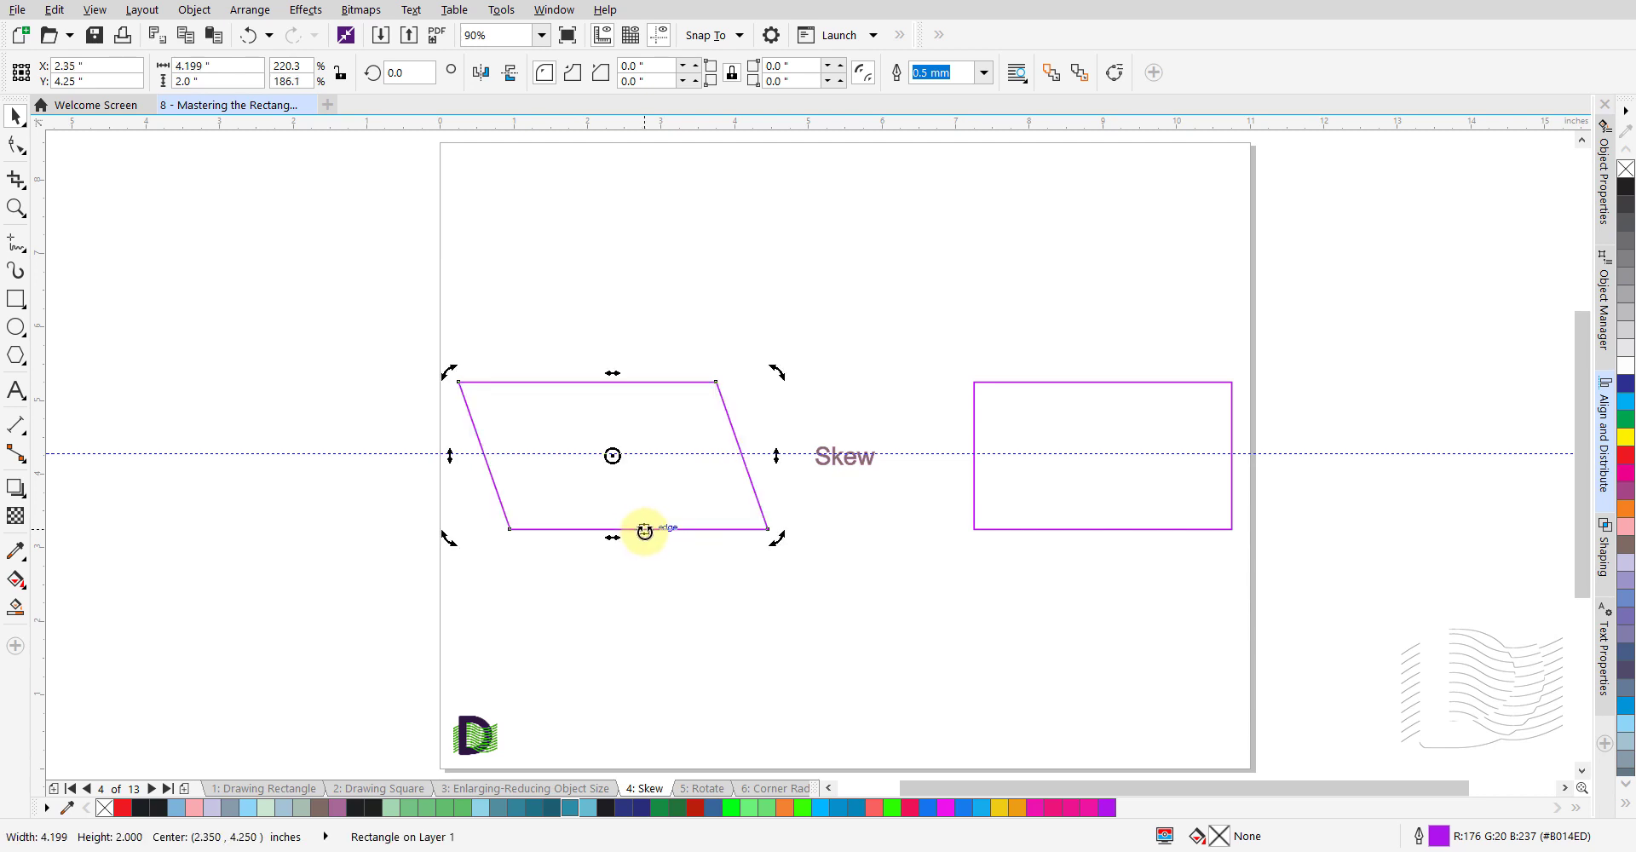
click(786, 621)
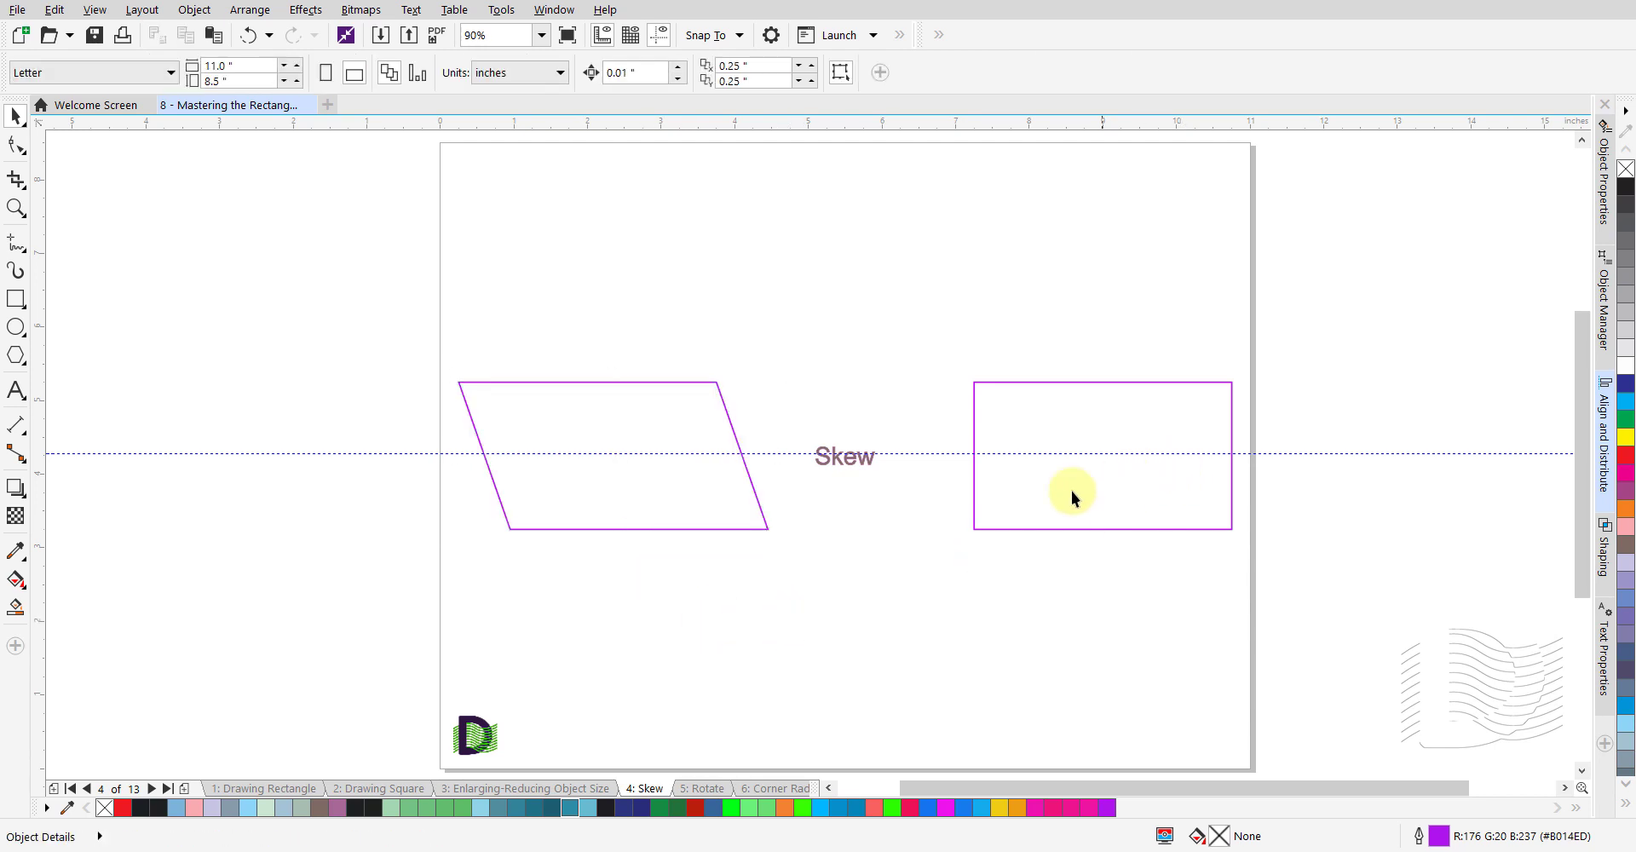
- Skew the right rectangle vertically by shifting its left side upward until it is about 4.02 inches tall
click(1047, 487)
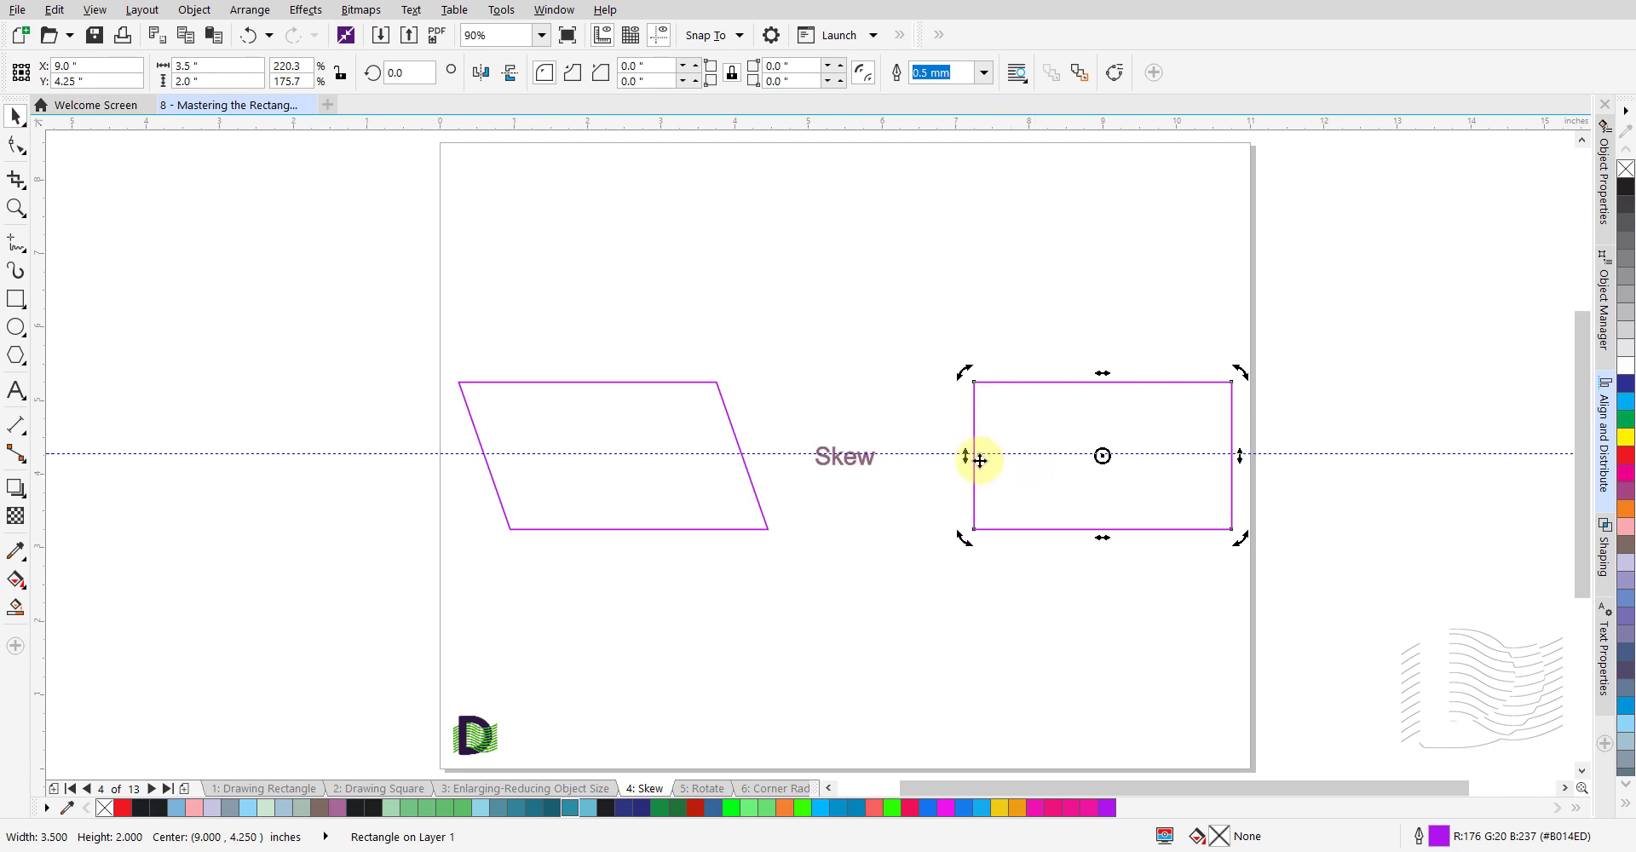
drag(969, 454, 963, 455)
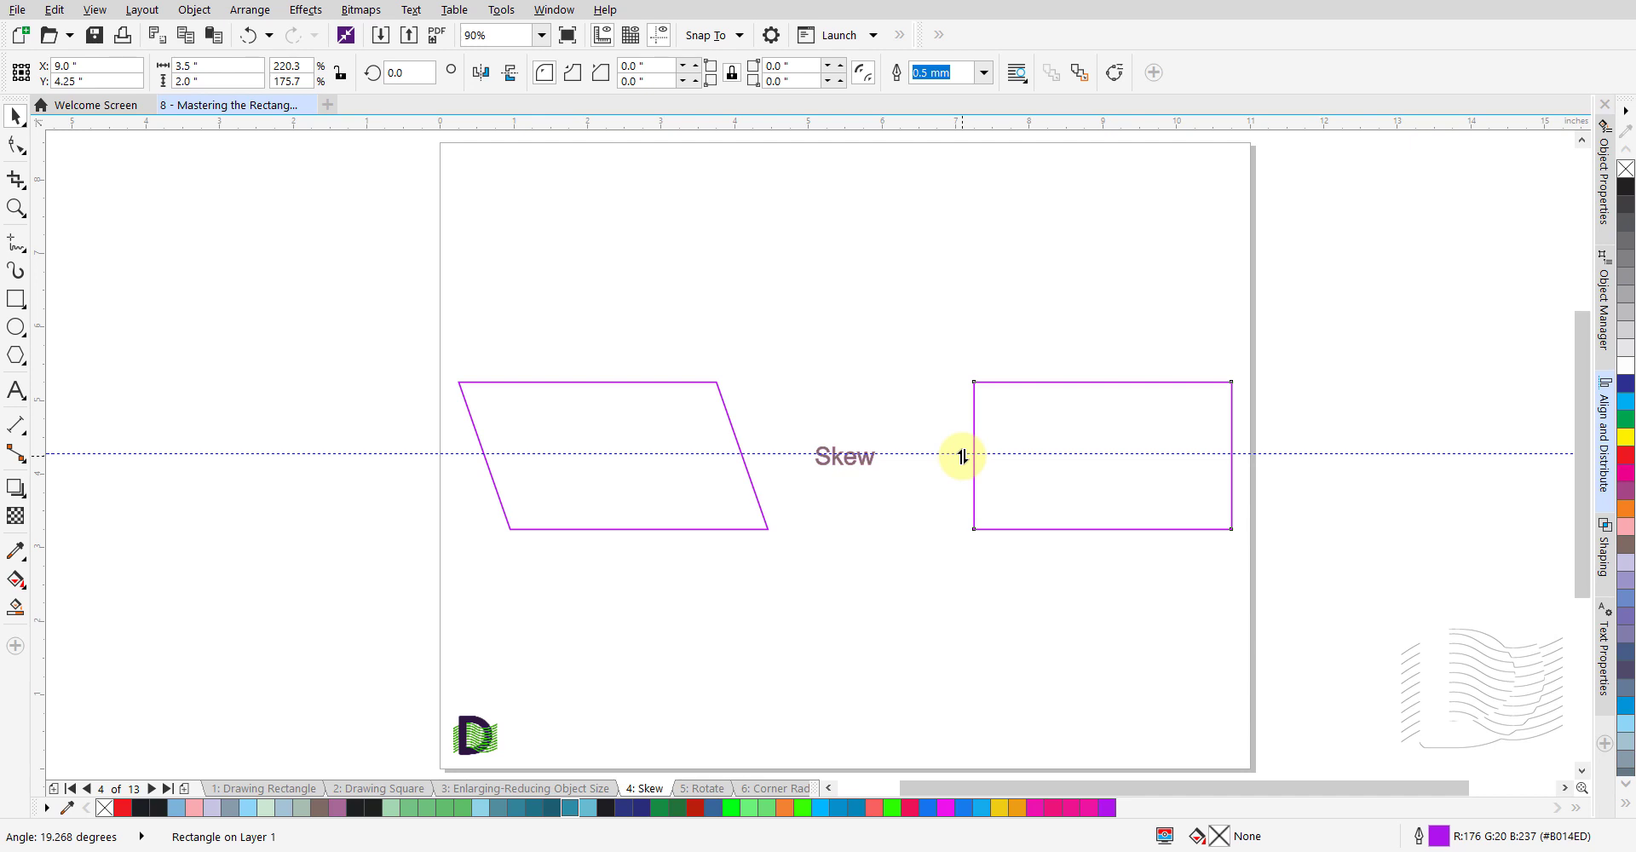
drag(962, 456, 952, 532)
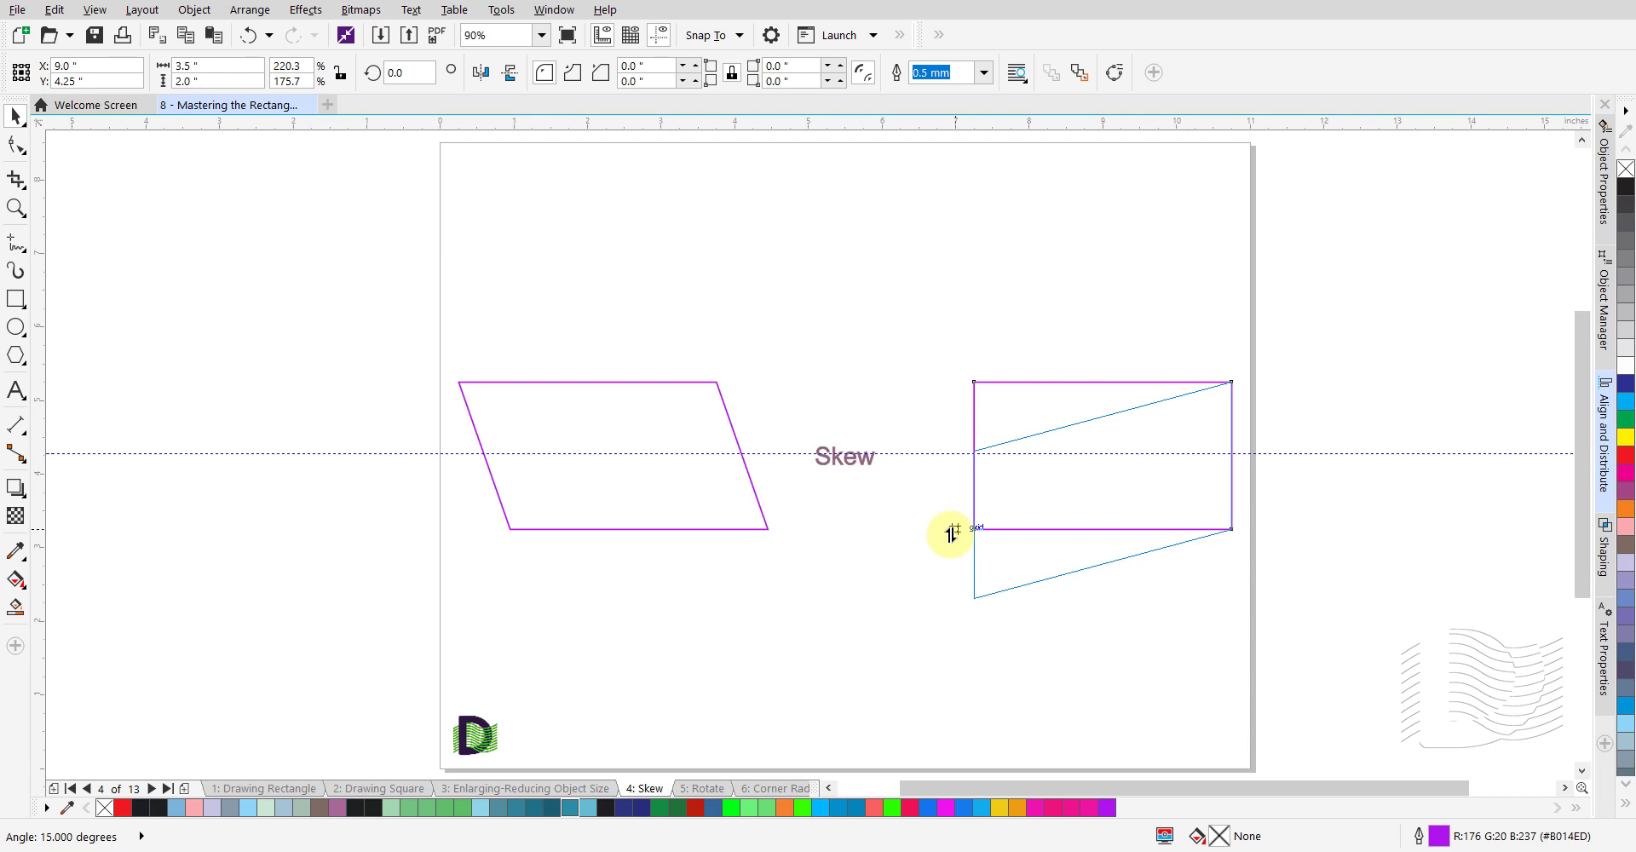
drag(952, 532, 952, 354)
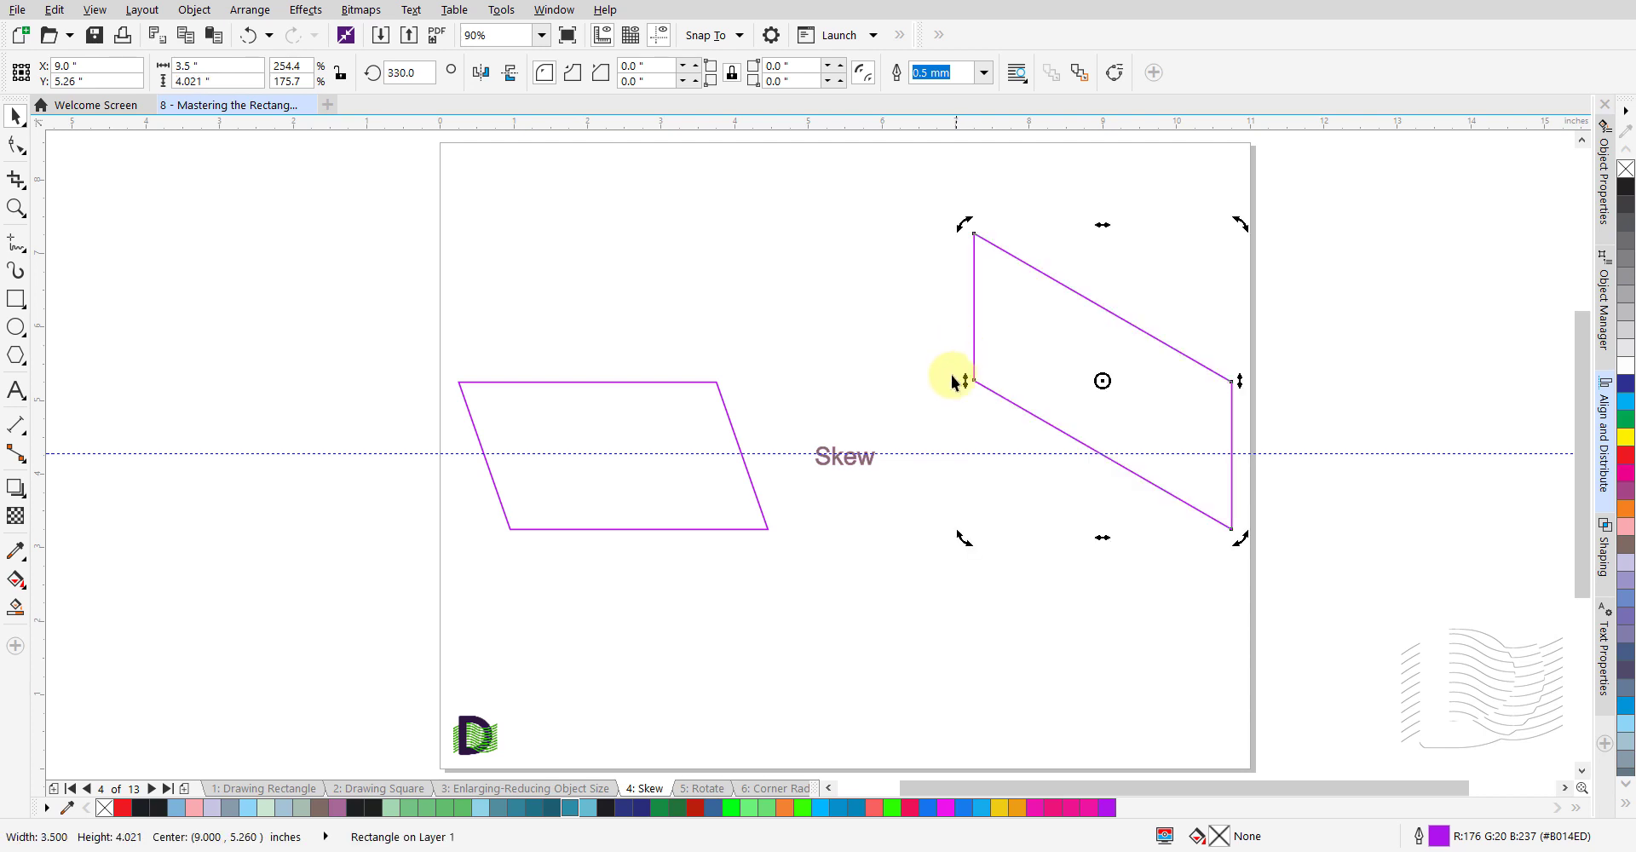
click(886, 576)
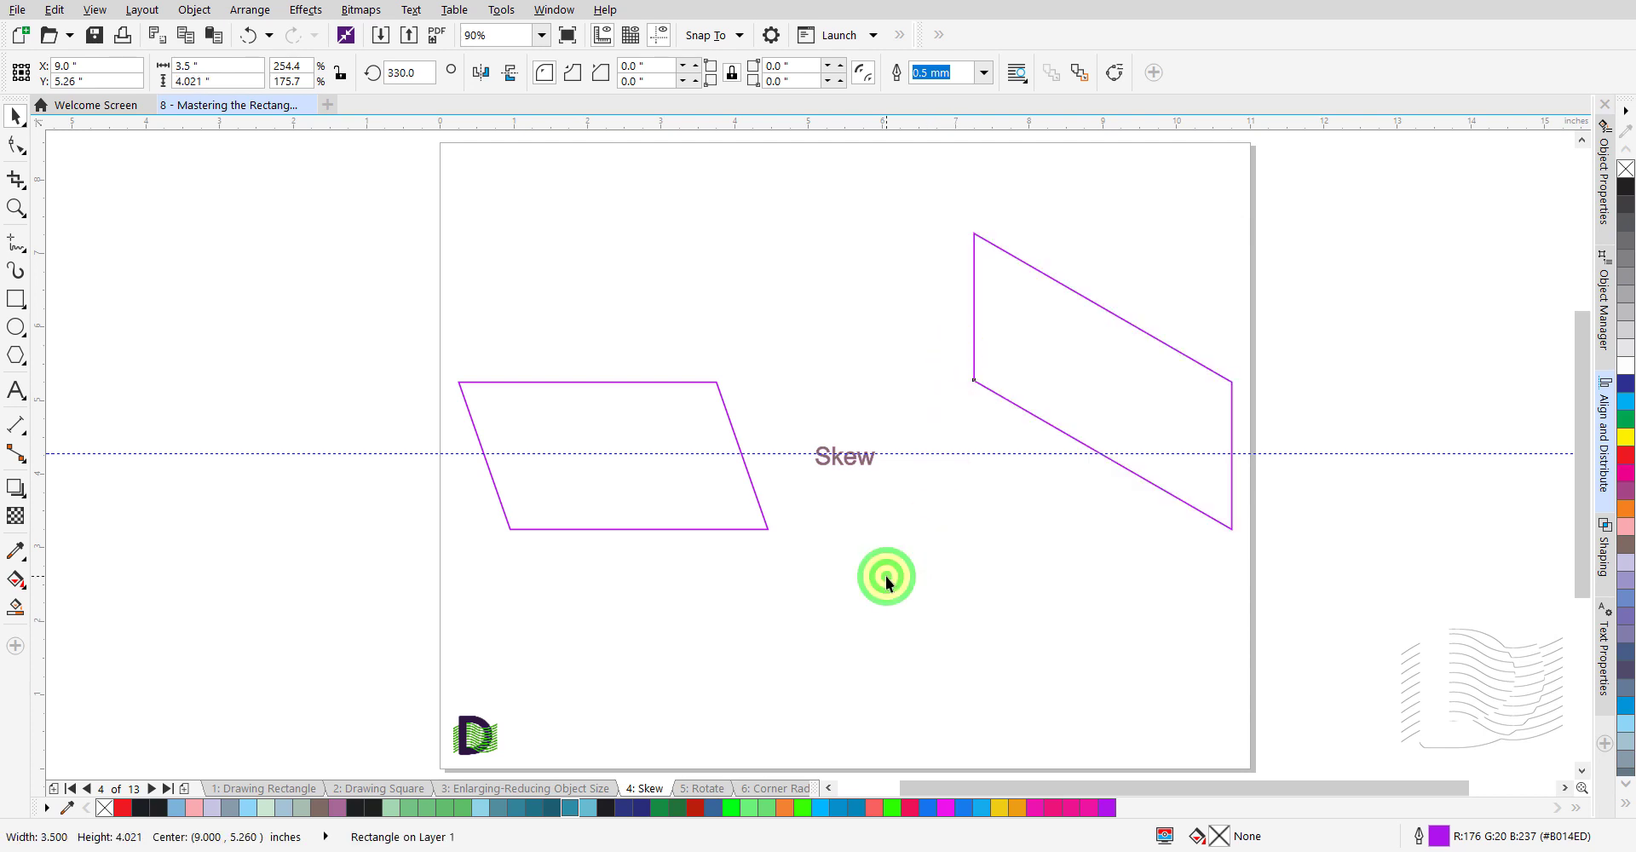
- On the Rotate page, rotate the rectangle counter-clockwise about its centre by about 12.4 degrees
click(704, 788)
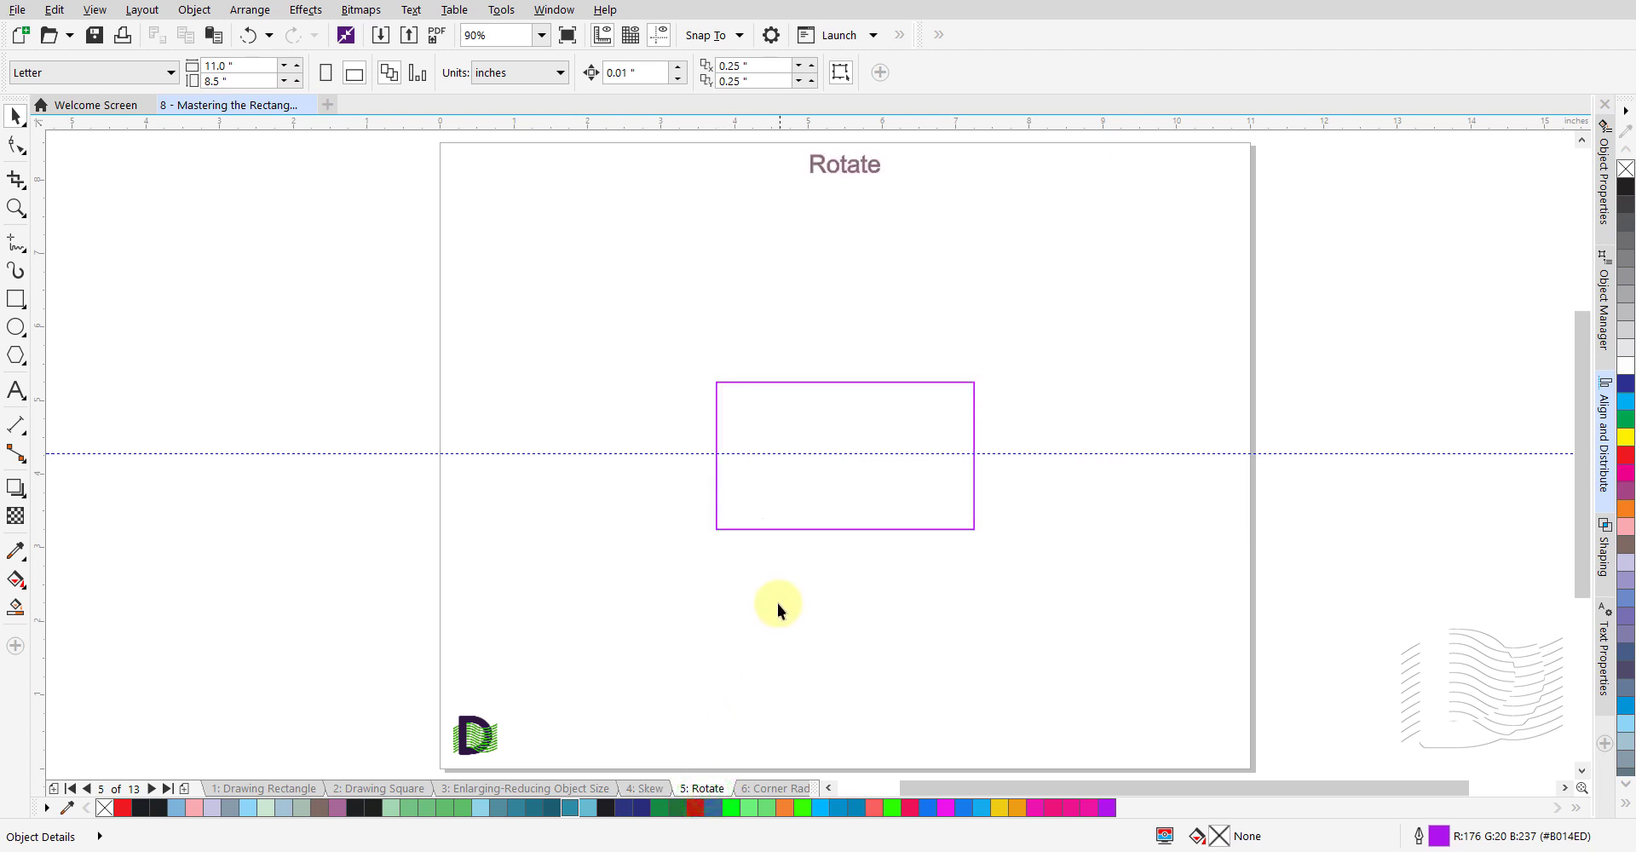
click(826, 505)
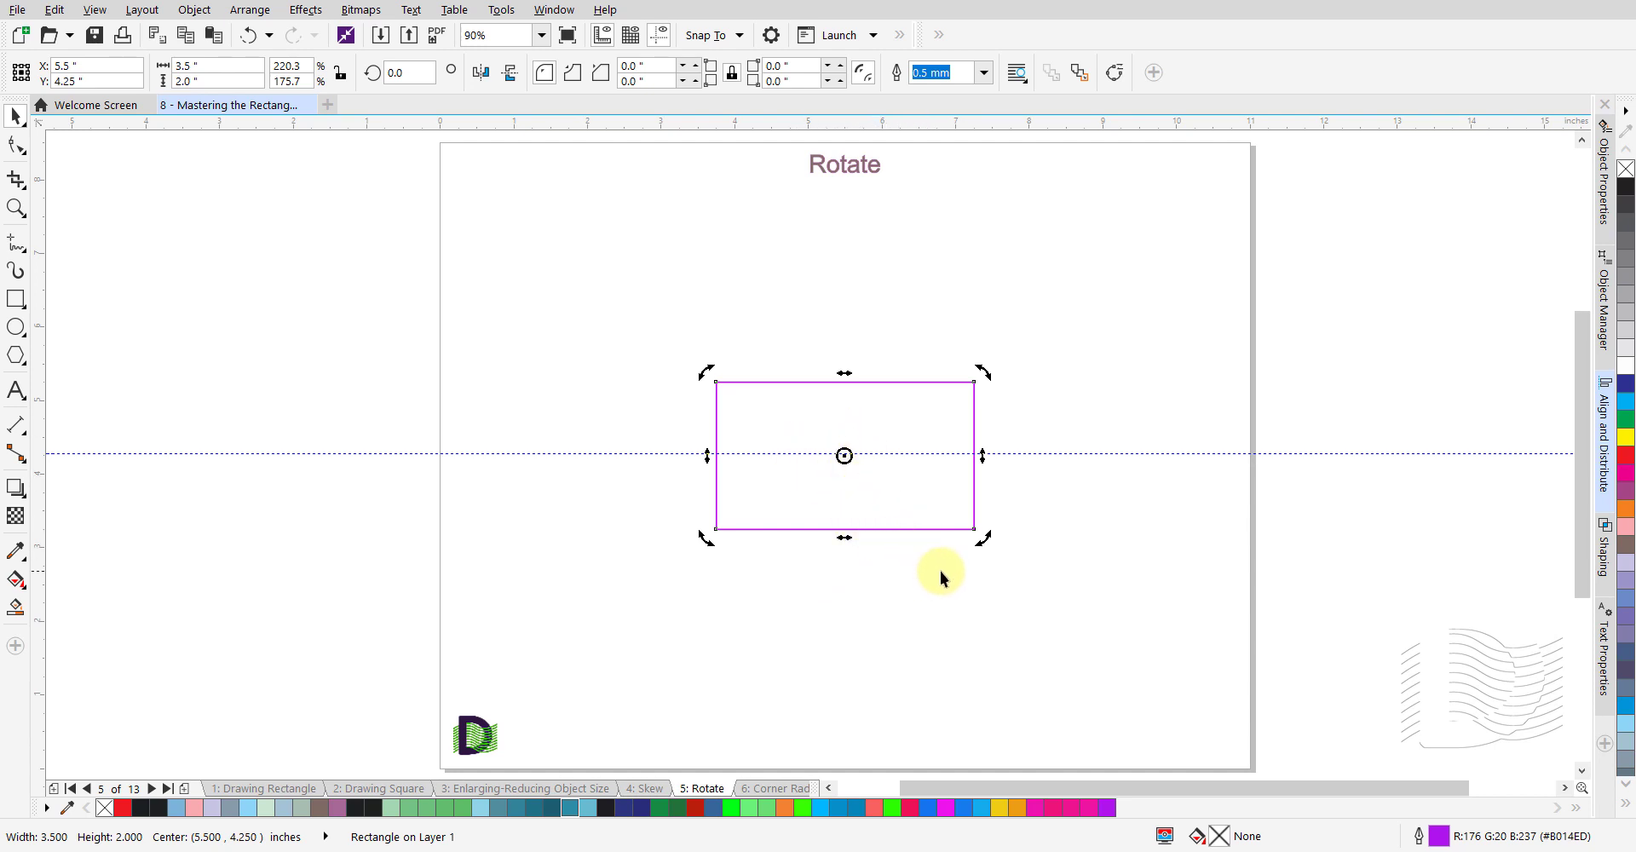
drag(984, 536, 1011, 508)
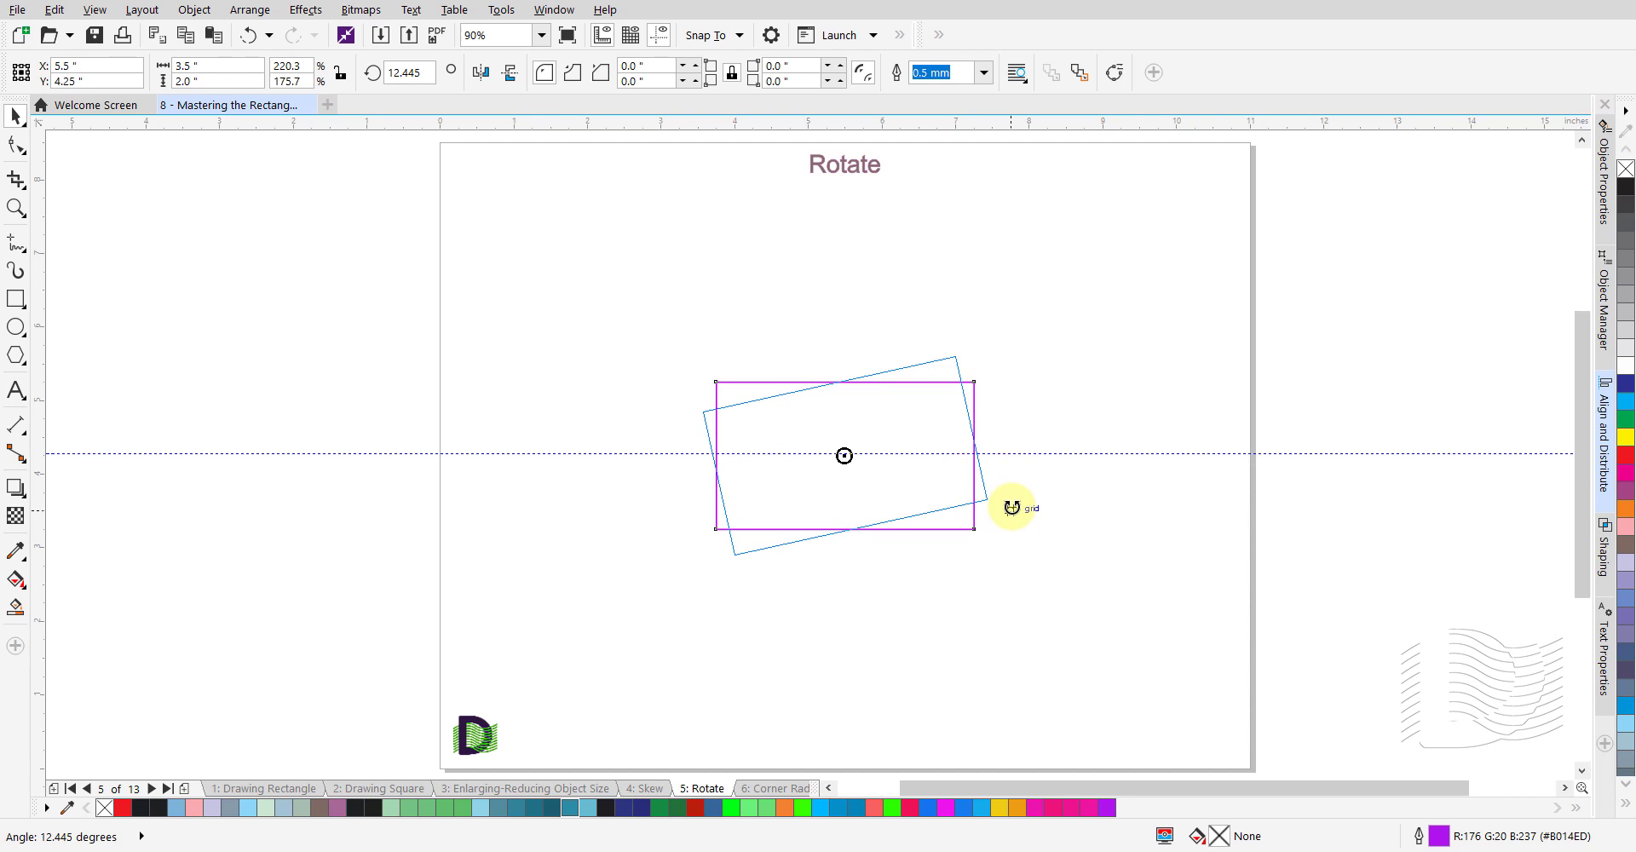
drag(1012, 508, 1012, 508)
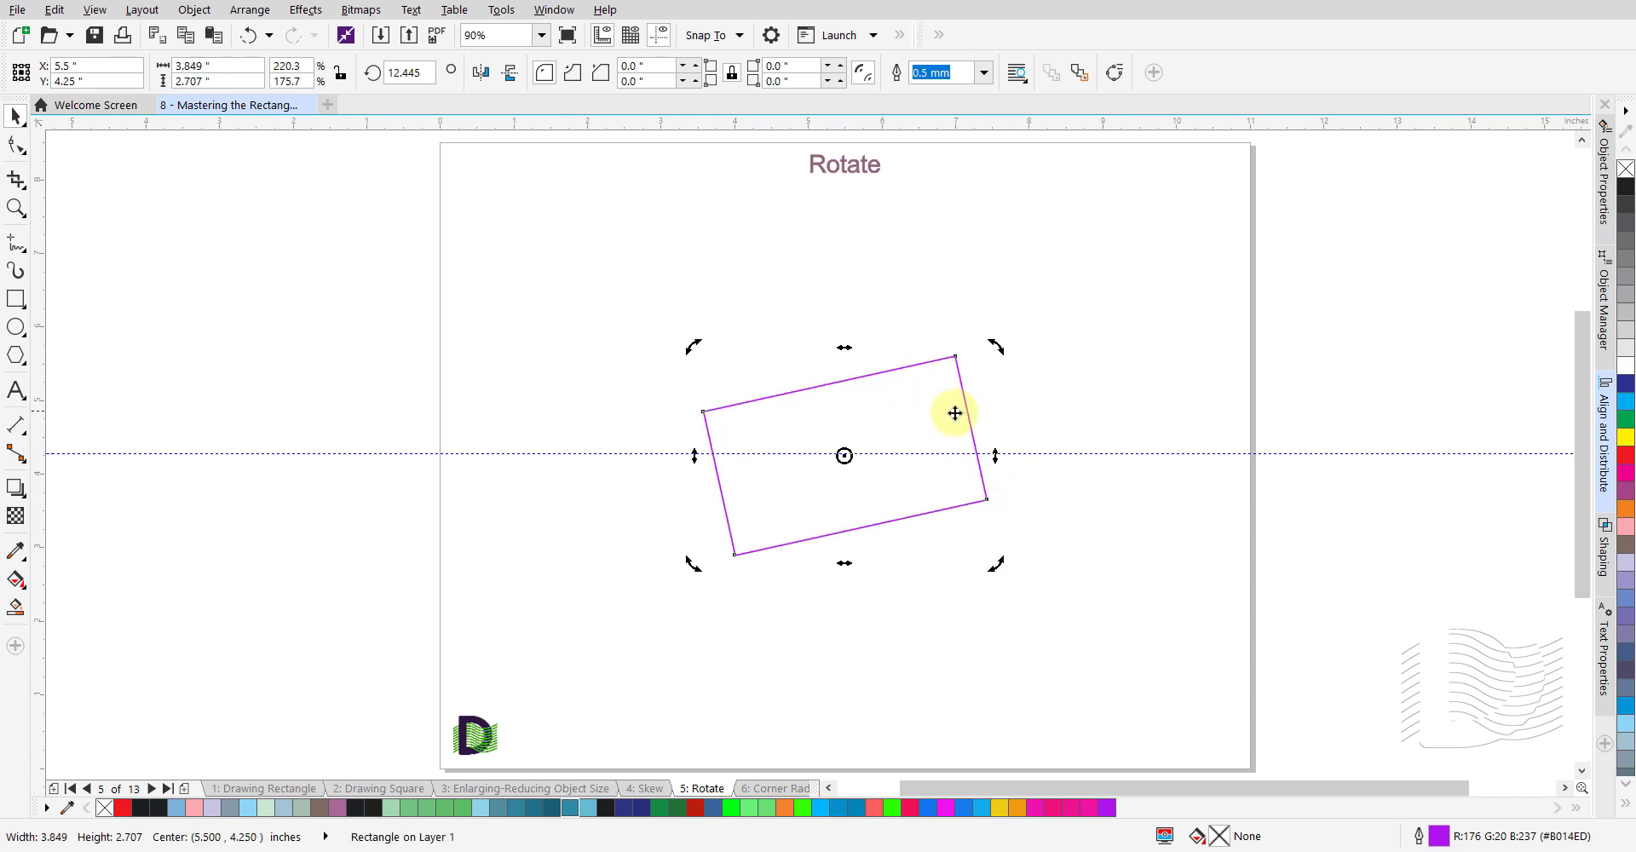
- Move the rectangle's rotation centre just inside its upper-left corner and rotate it counter-clockwise to about 18.7 degrees
click(844, 457)
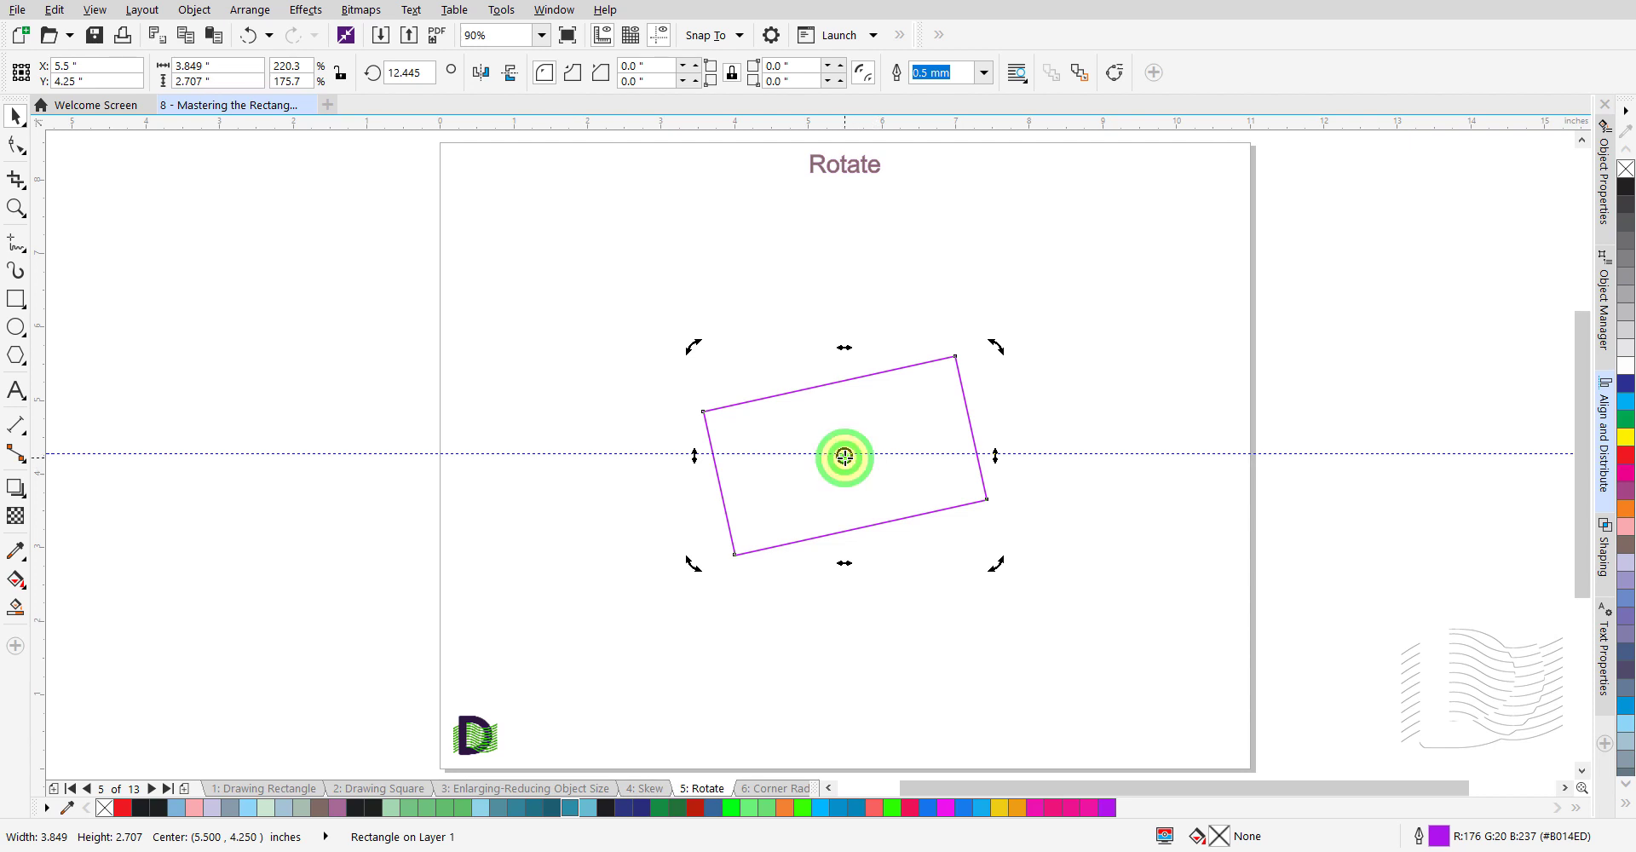
drag(844, 457, 722, 424)
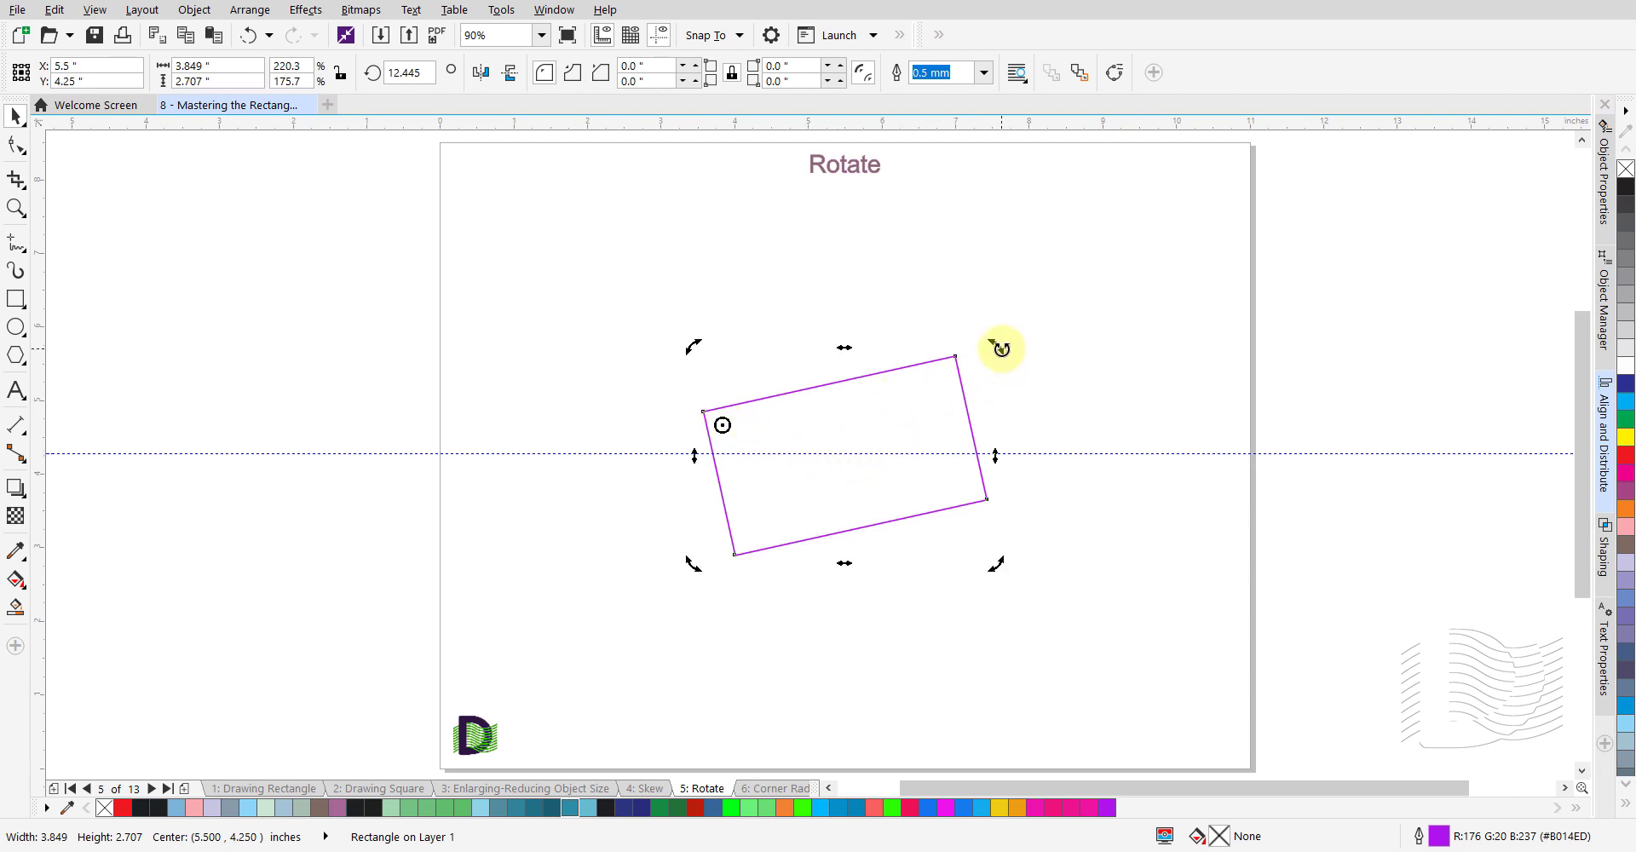
drag(997, 348, 914, 340)
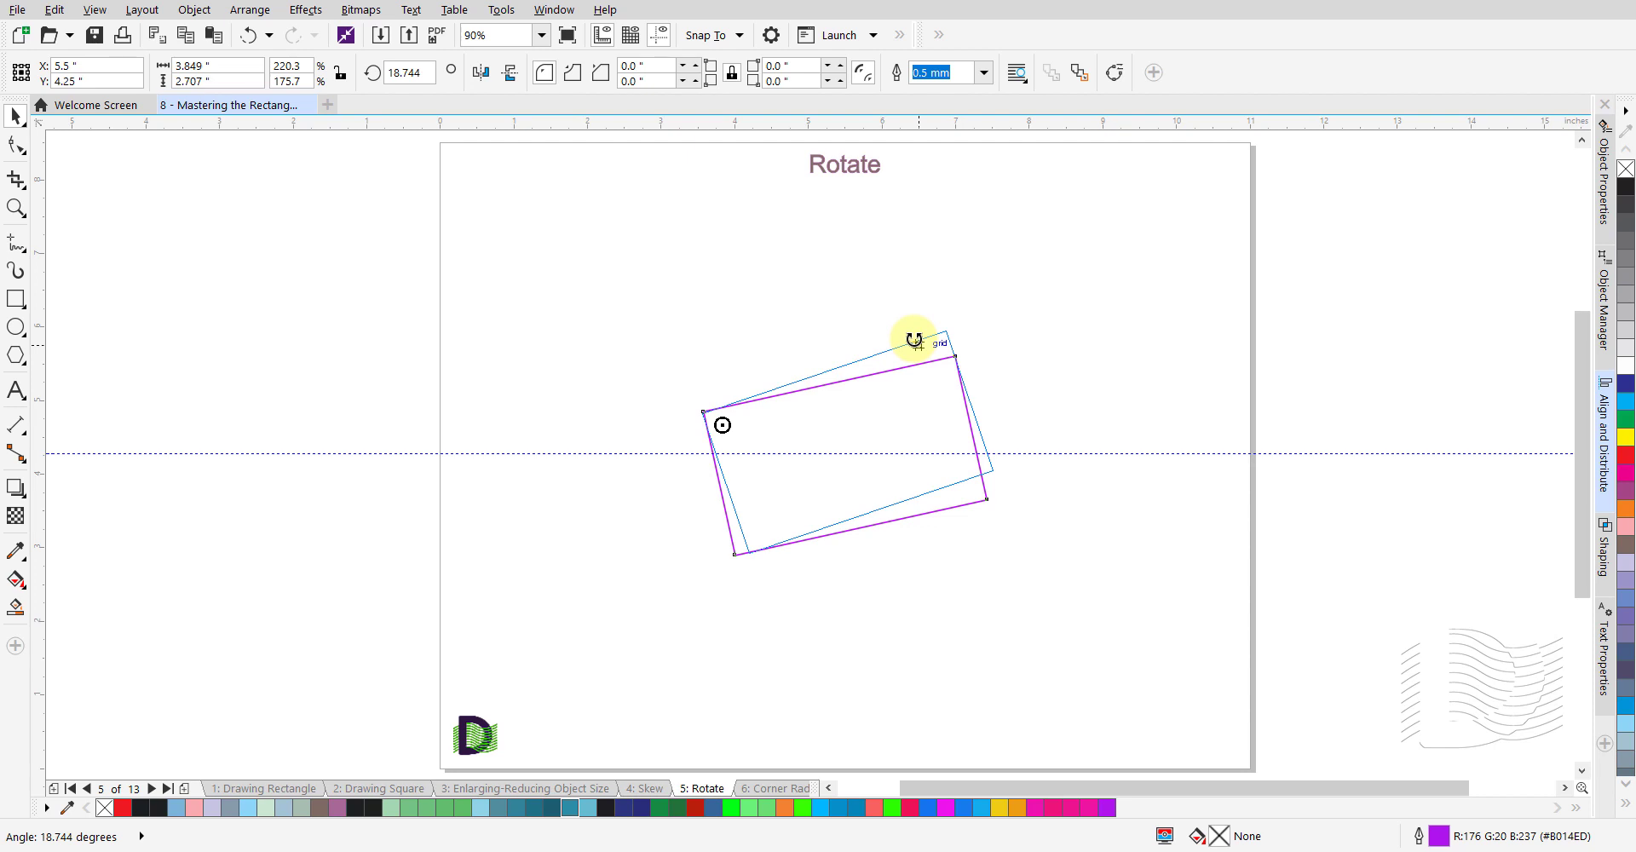
drag(914, 340, 914, 341)
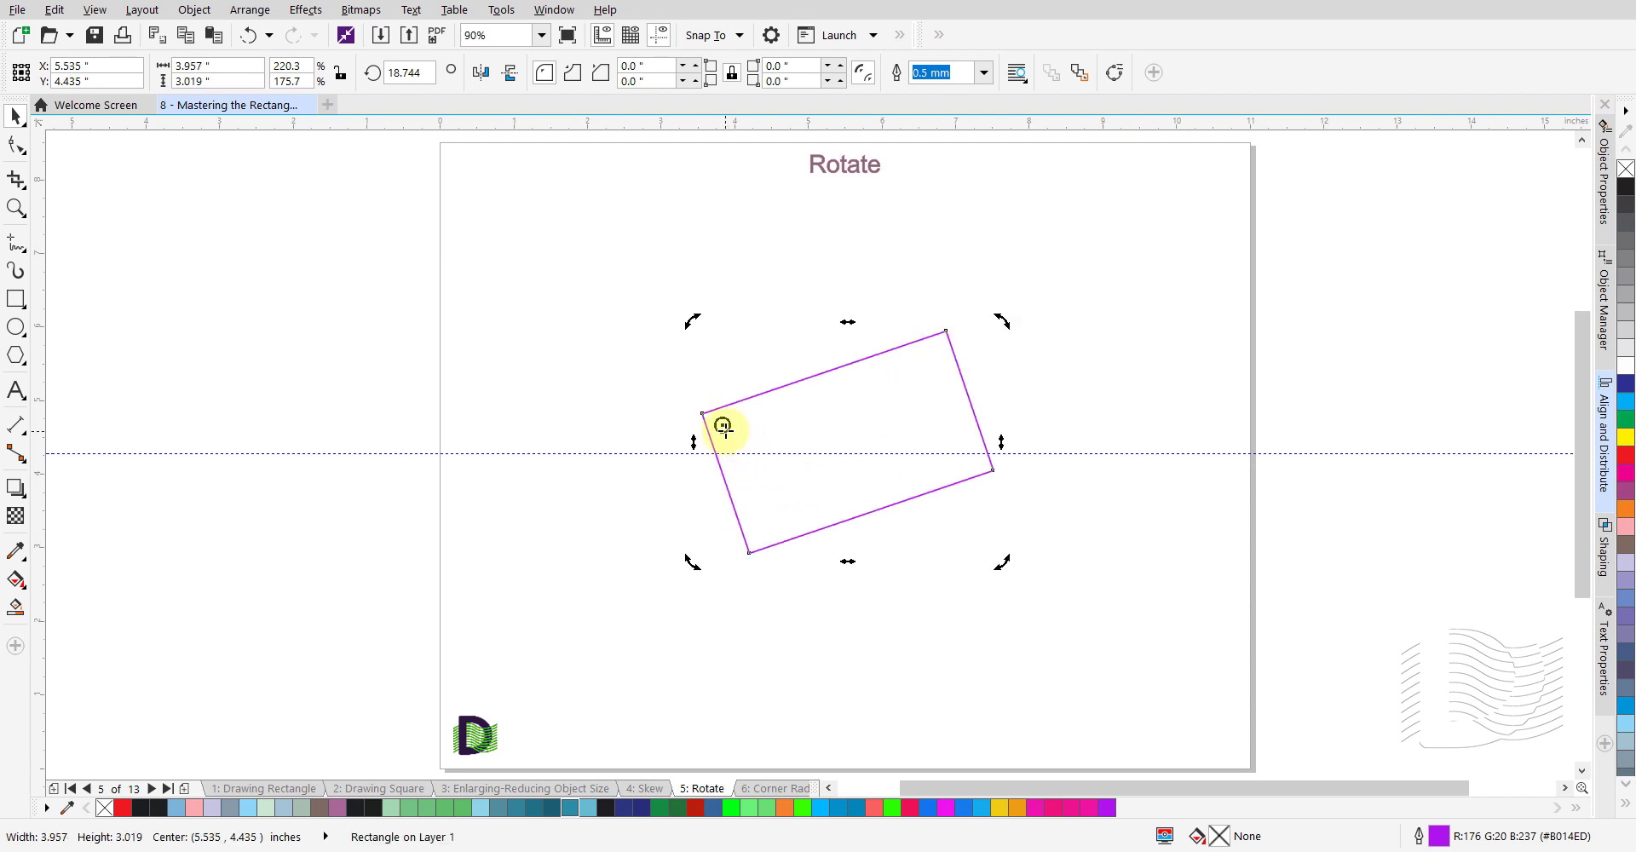
- Move the rotation centre to the middle of the rectangle's top edge and rotate it to about 11.3 degrees
drag(724, 426, 826, 382)
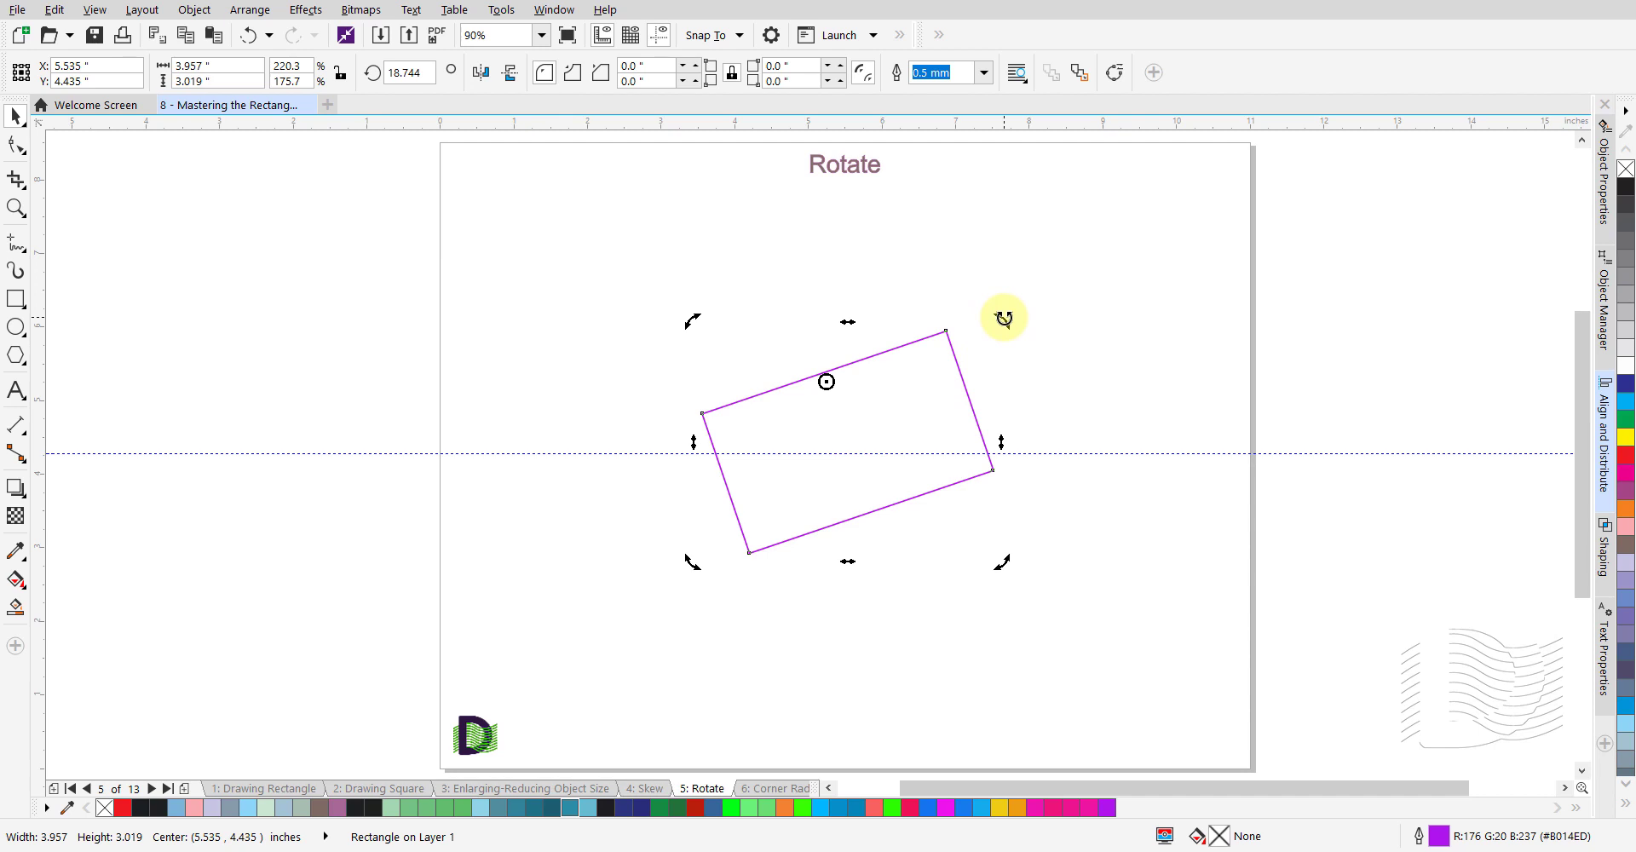
drag(1004, 318, 917, 294)
drag(944, 433, 1012, 349)
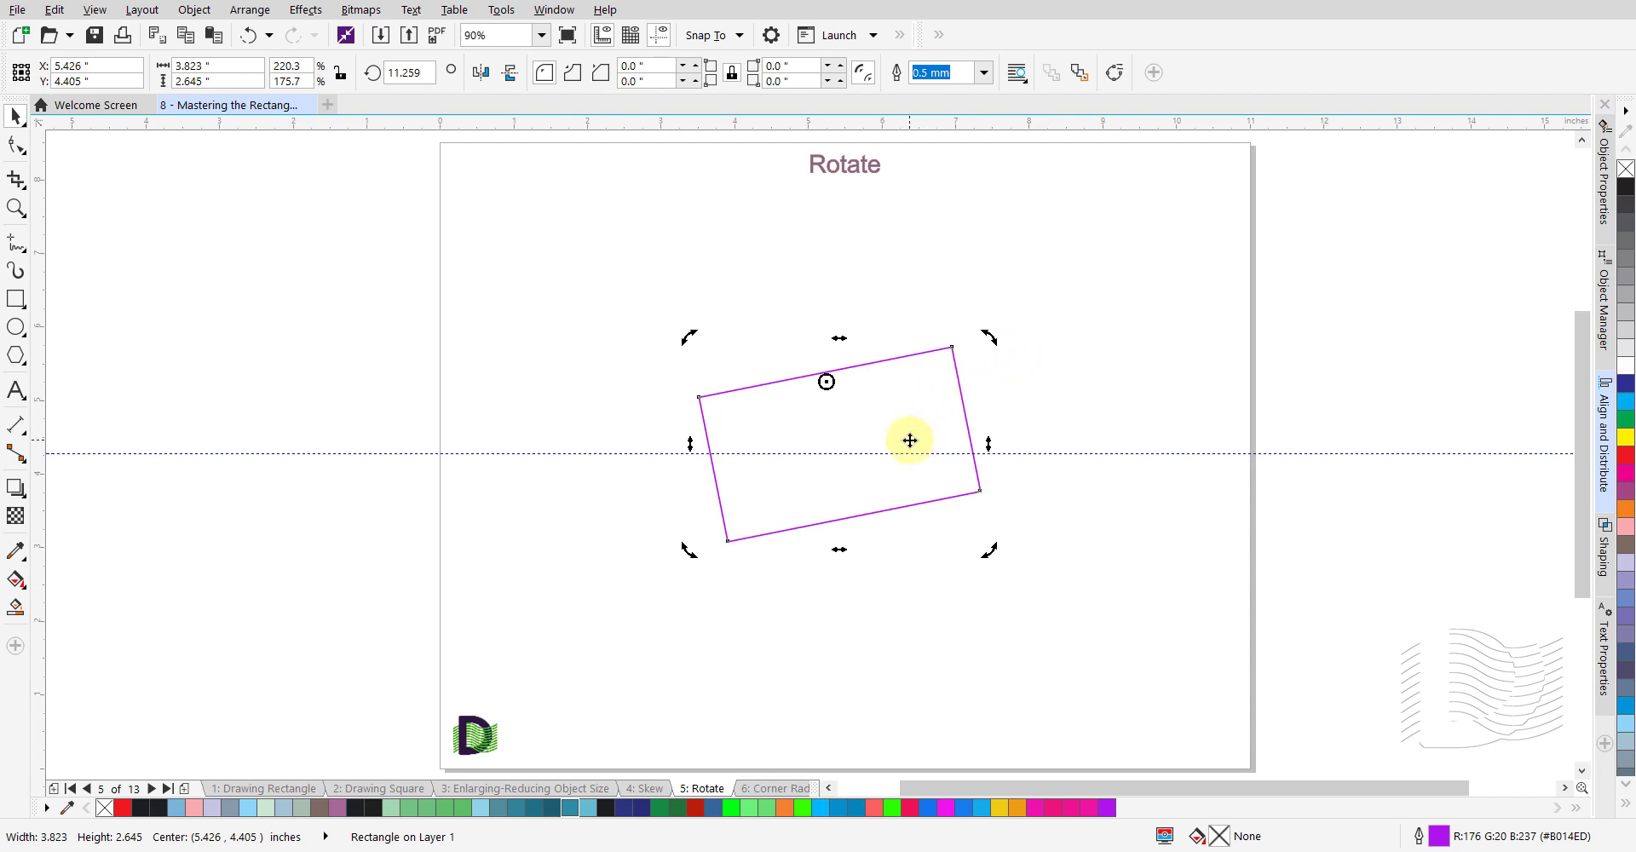
- Move the rotation centre beside the rectangle's lower-left corner and rotate it counter-clockwise to about 18.8 degrees
click(826, 381)
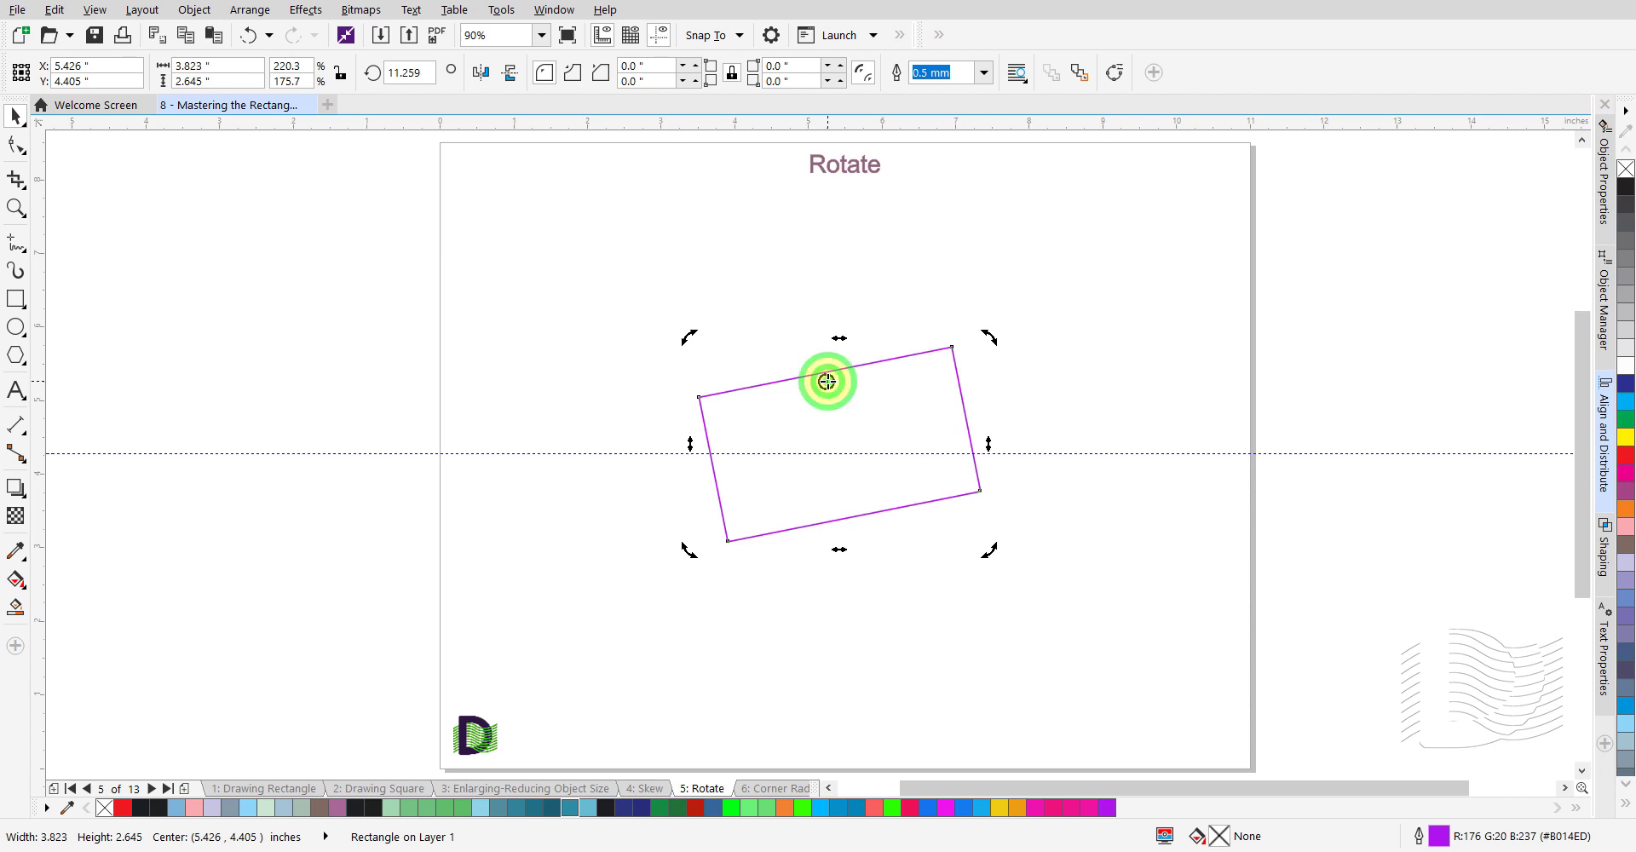
mouse_move(826, 380)
mouse_down()
mouse_move(749, 438)
mouse_move(716, 489)
mouse_move(715, 548)
mouse_up()
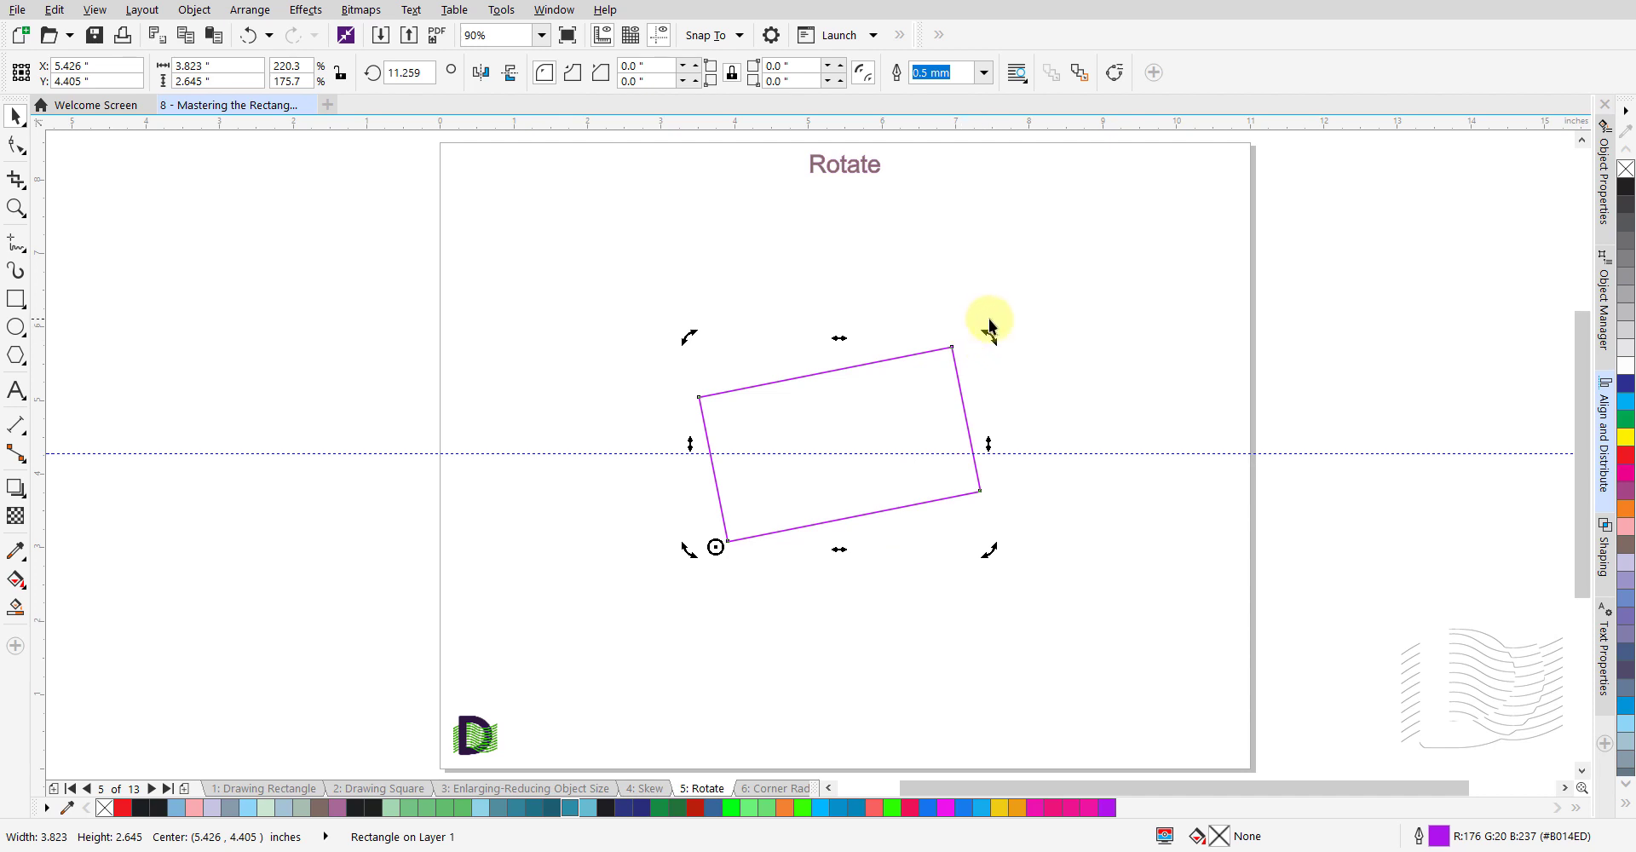
mouse_move(988, 336)
mouse_down()
mouse_move(831, 252)
mouse_move(566, 307)
mouse_move(869, 329)
mouse_move(926, 581)
mouse_move(913, 614)
mouse_move(916, 366)
mouse_move(676, 296)
mouse_move(540, 386)
mouse_move(551, 493)
mouse_move(631, 369)
mouse_move(764, 337)
mouse_move(887, 377)
mouse_up()
drag(716, 546, 716, 550)
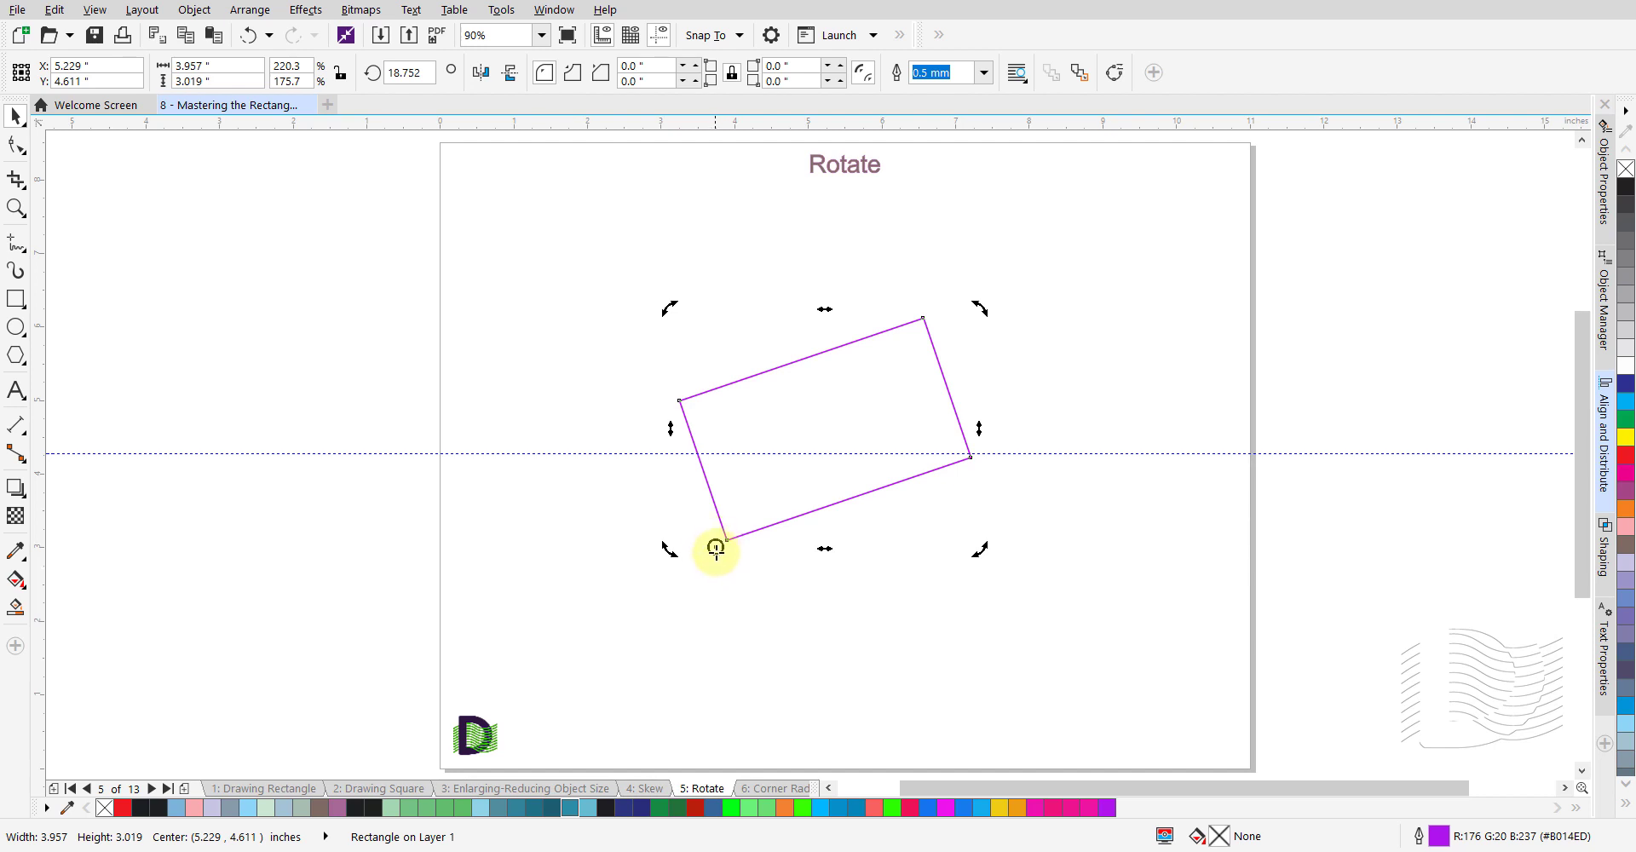
- Move the rotation centre just outside the rectangle's left edge and rotate it clockwise so it slopes down to the right
drag(717, 548, 687, 479)
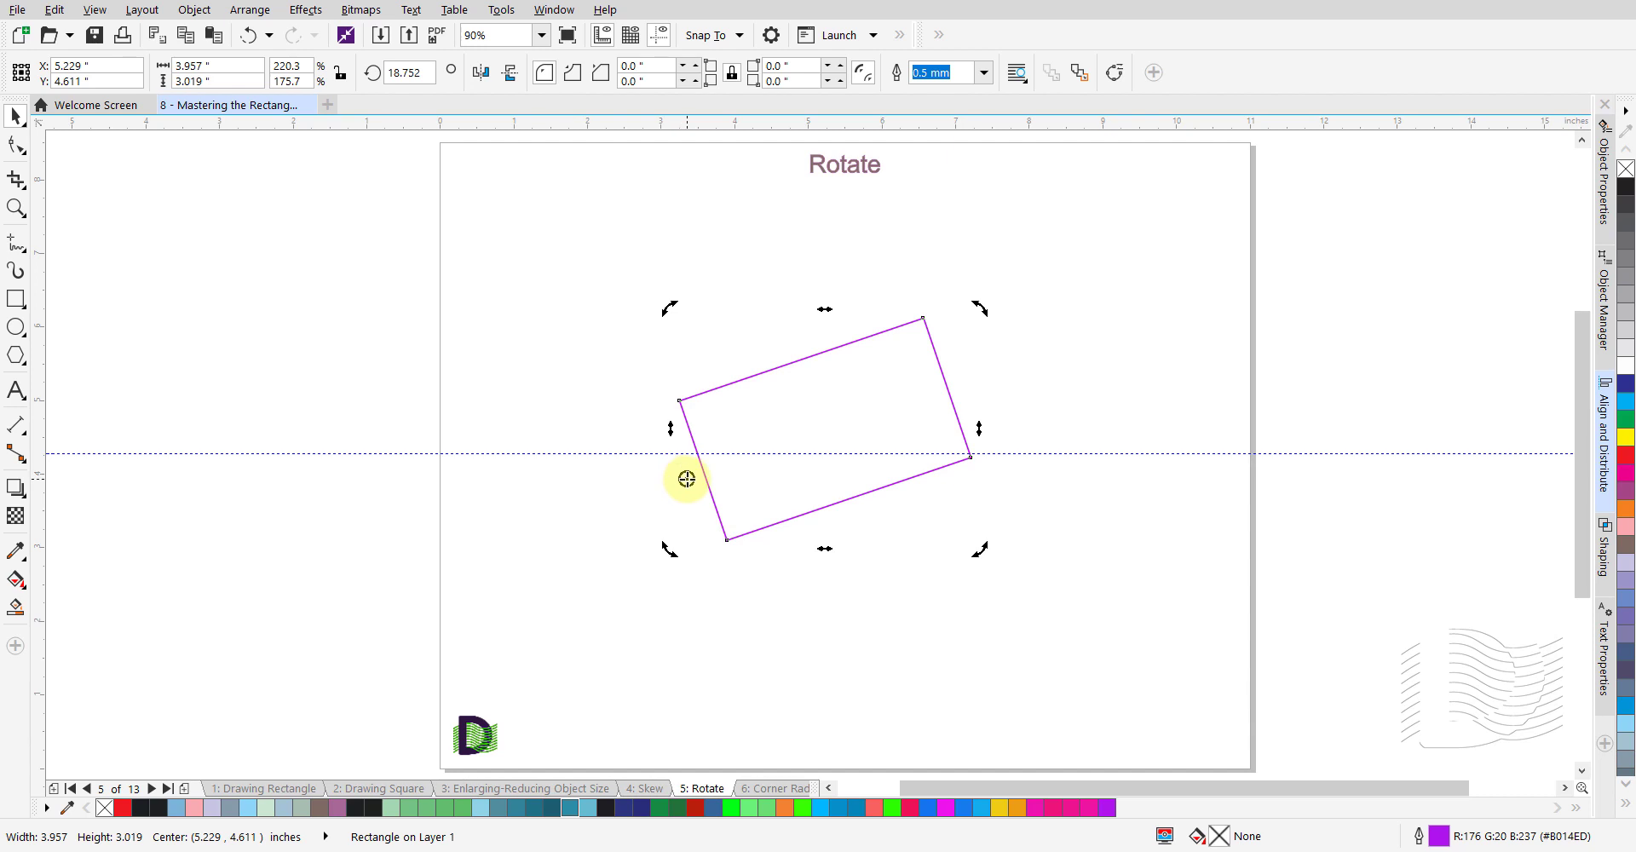
drag(687, 479, 687, 479)
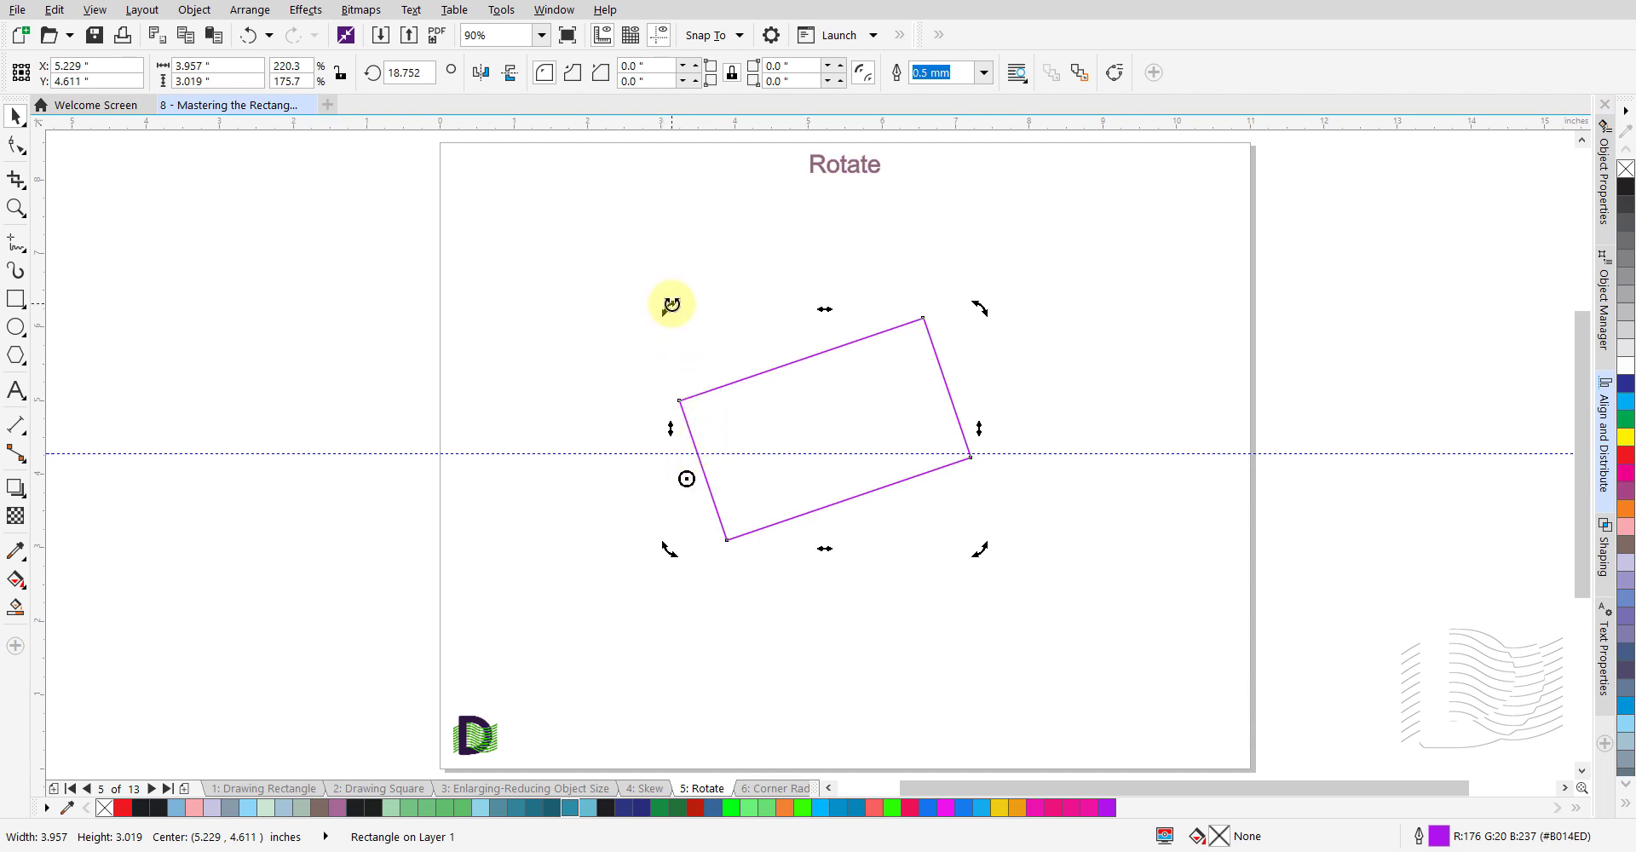
mouse_move(667, 305)
mouse_down()
mouse_move(570, 374)
mouse_move(592, 504)
mouse_move(650, 573)
mouse_move(693, 576)
mouse_move(529, 485)
mouse_move(662, 303)
mouse_move(843, 336)
mouse_move(880, 414)
mouse_move(866, 388)
mouse_move(701, 332)
mouse_move(606, 366)
mouse_move(568, 478)
mouse_move(665, 351)
mouse_move(774, 289)
mouse_move(826, 292)
mouse_up()
click(1026, 474)
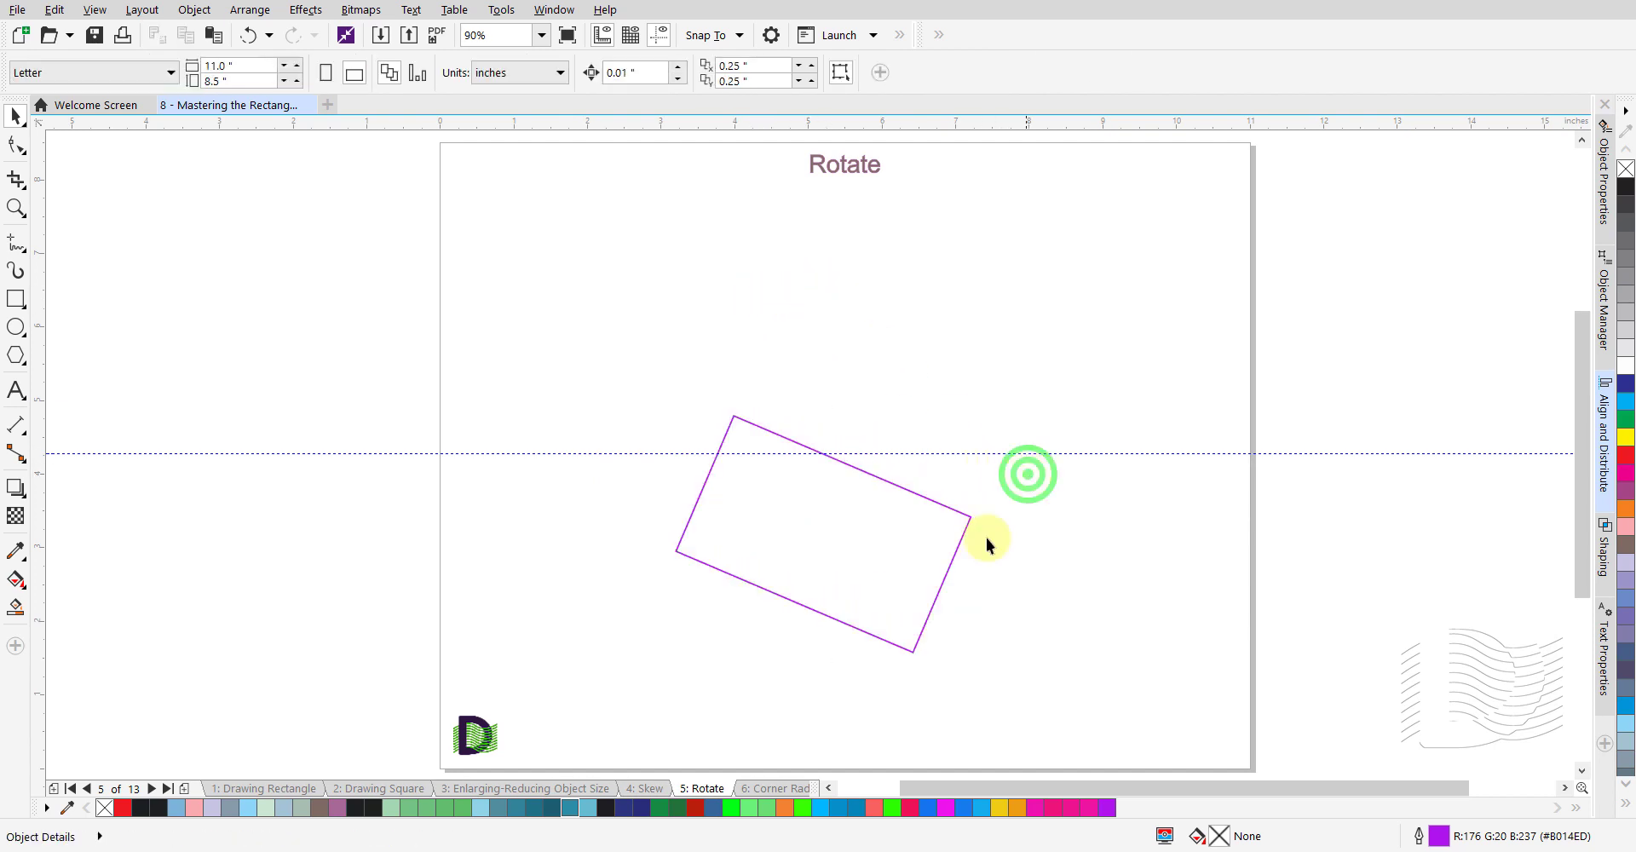
- On the Corner Radius page, select the upper-left rectangle and unlock its corners so each radius can be edited separately
click(772, 787)
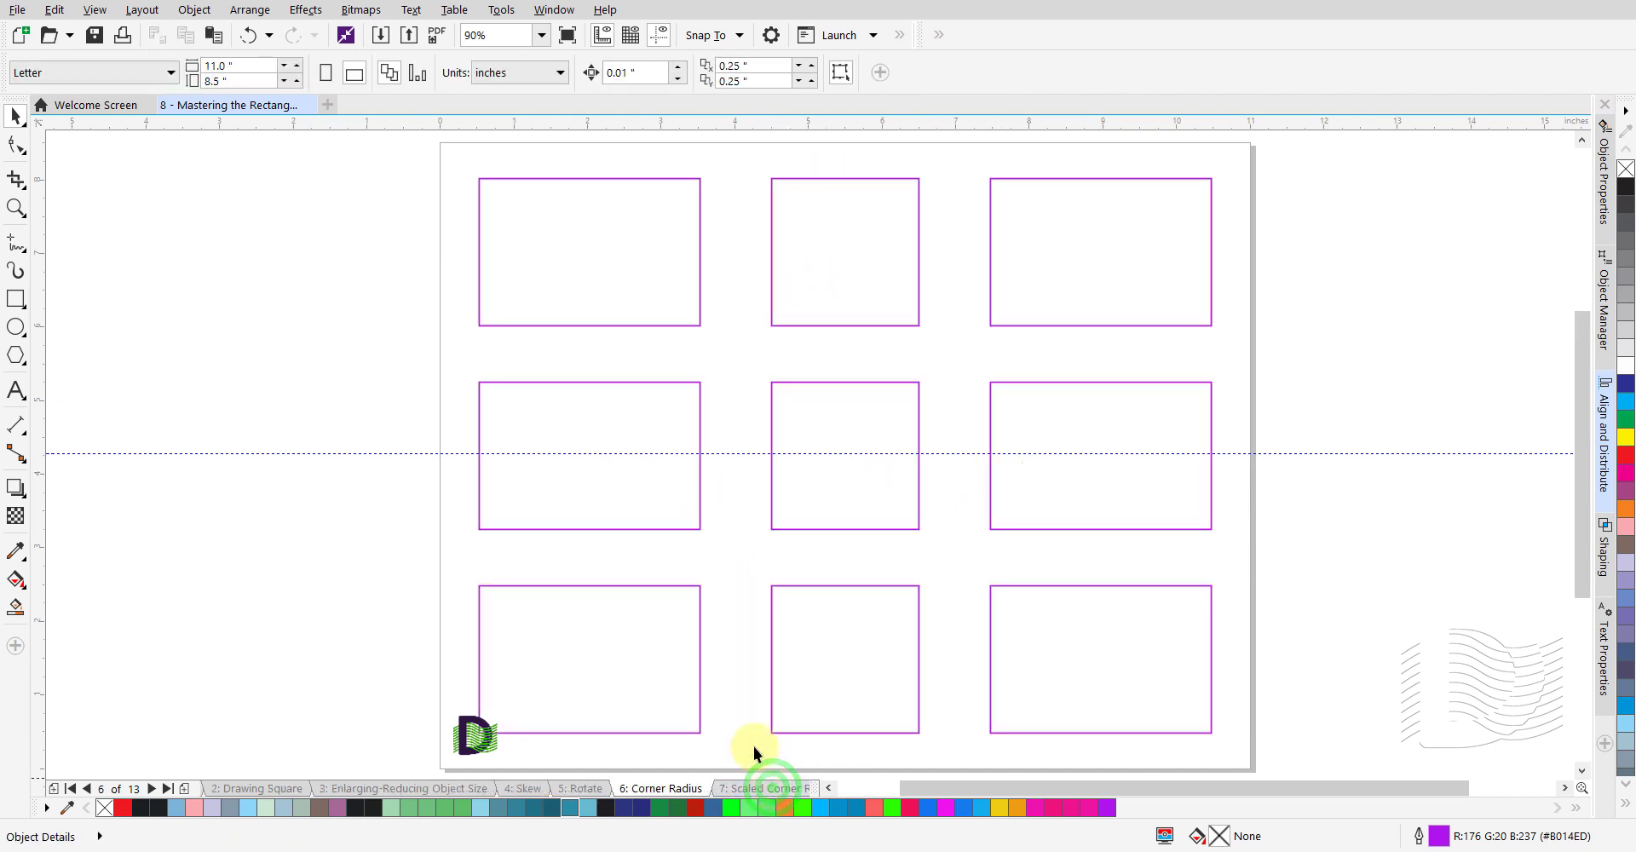
click(639, 267)
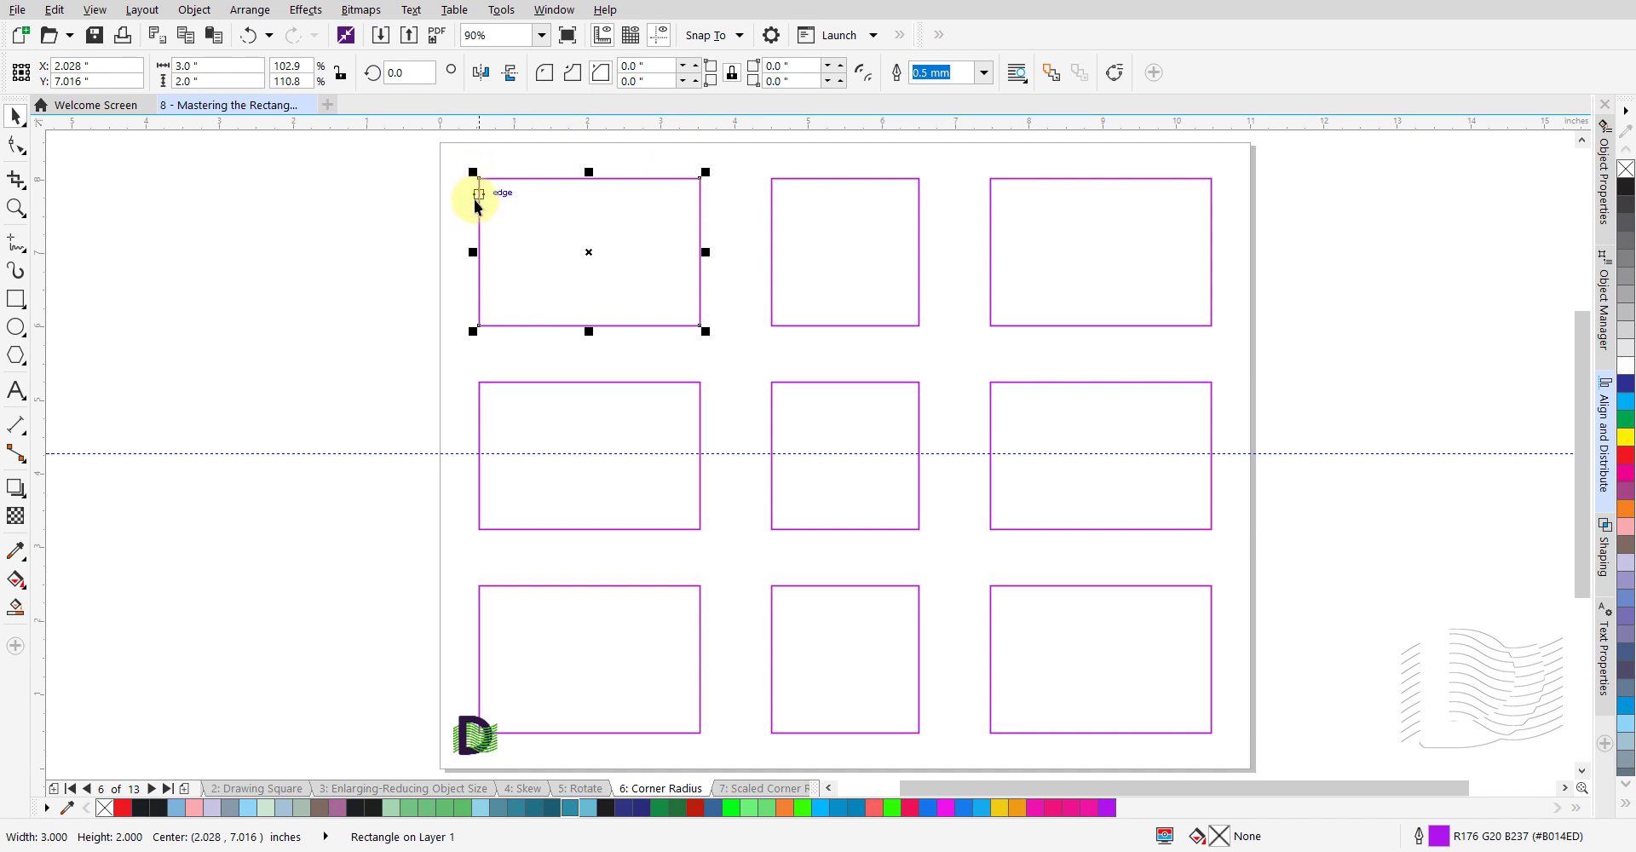
click(645, 78)
double_click(645, 78)
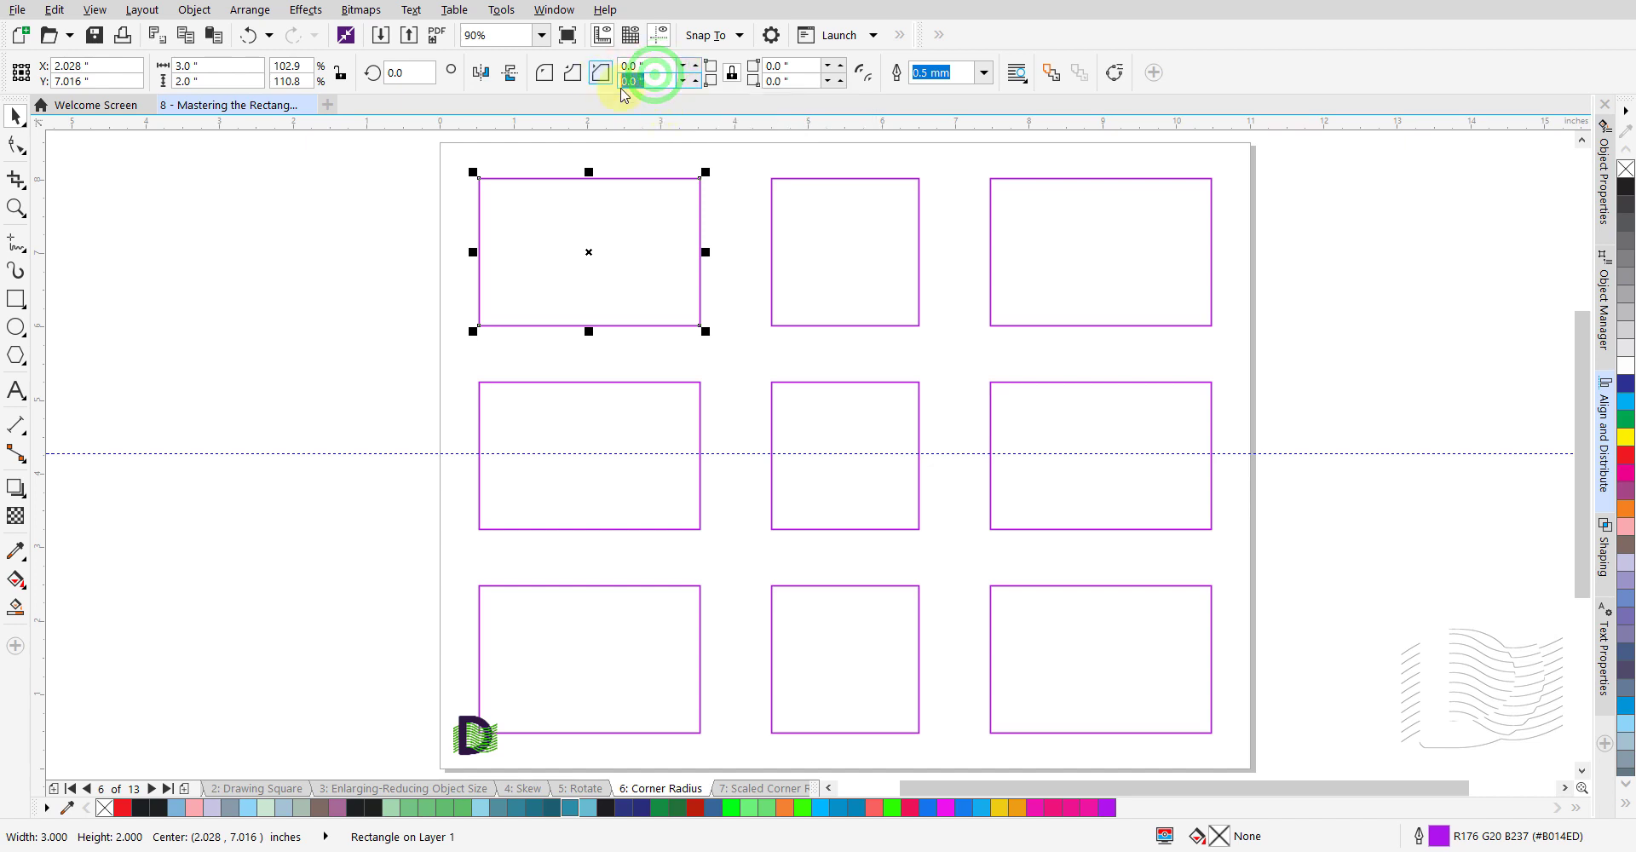
click(667, 97)
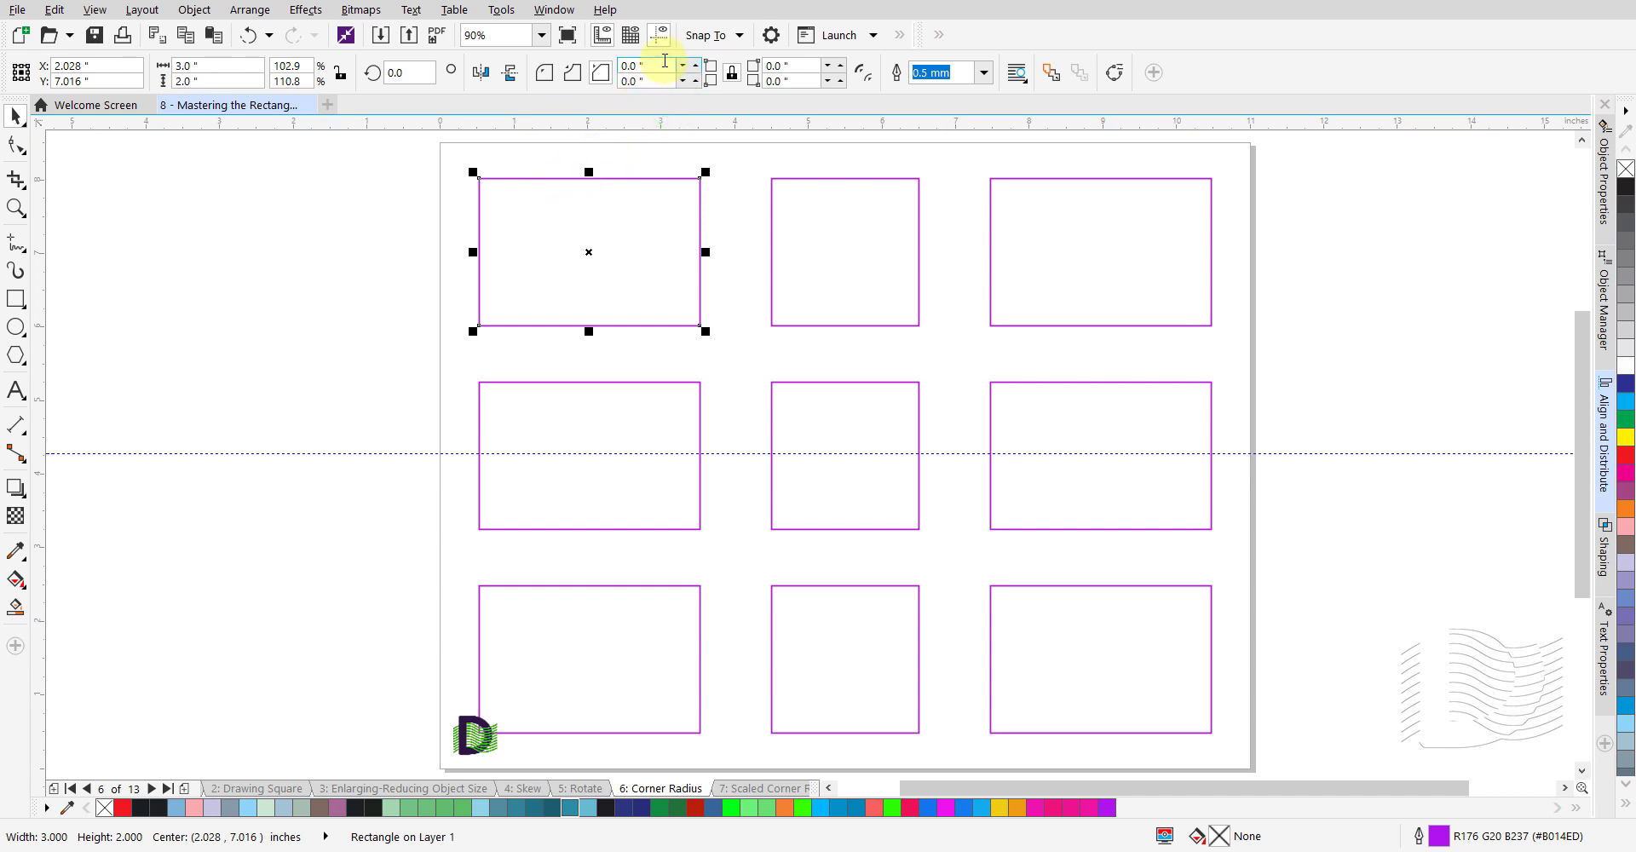
double_click(663, 61)
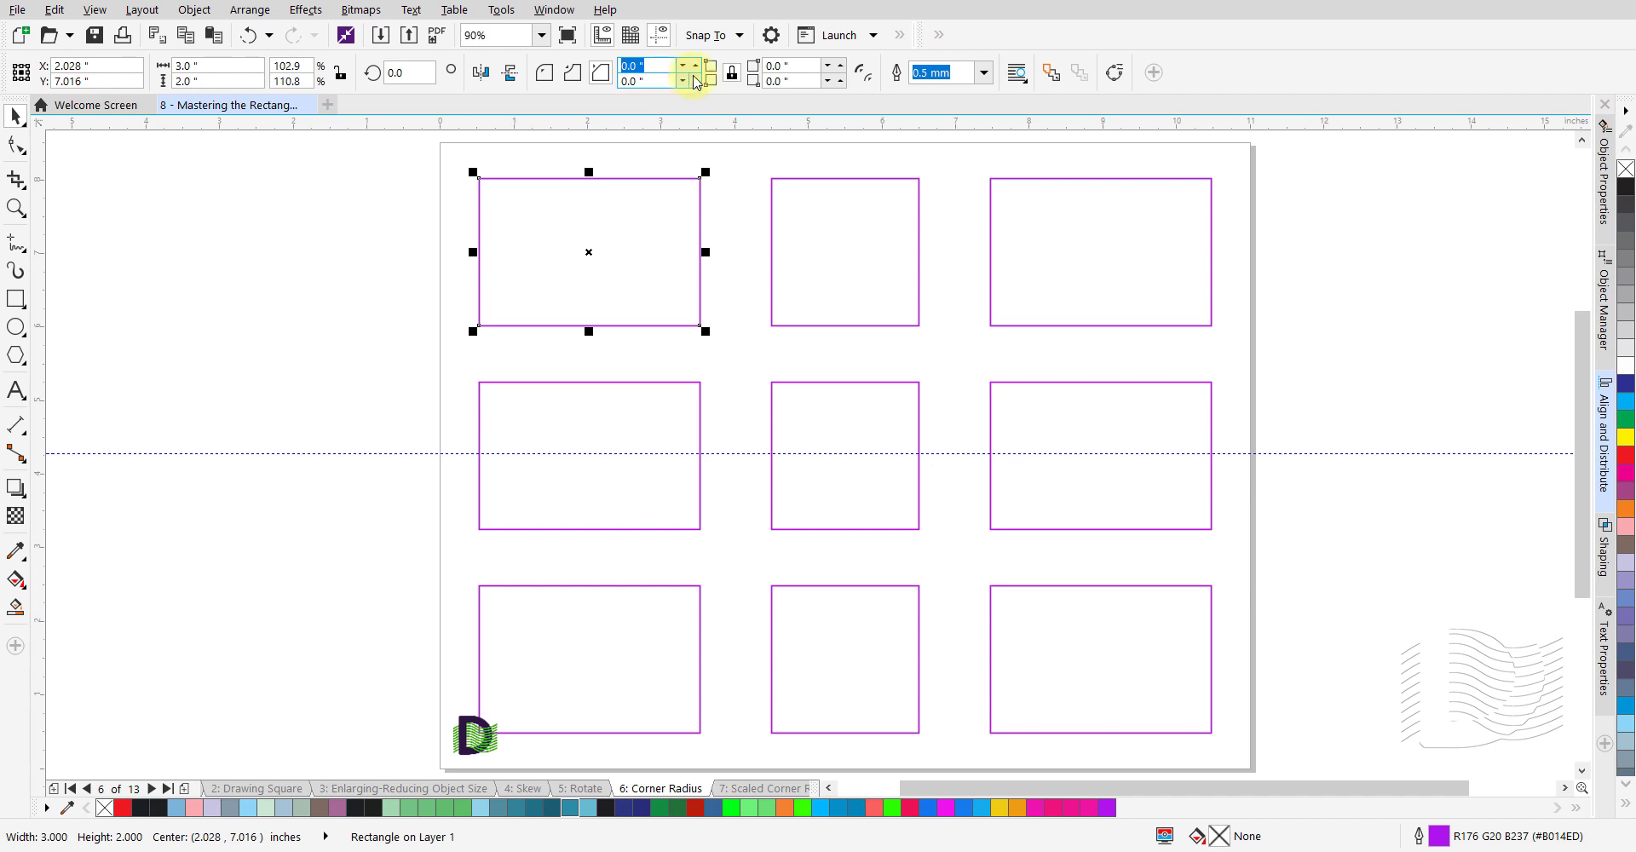
double_click(797, 66)
click(716, 102)
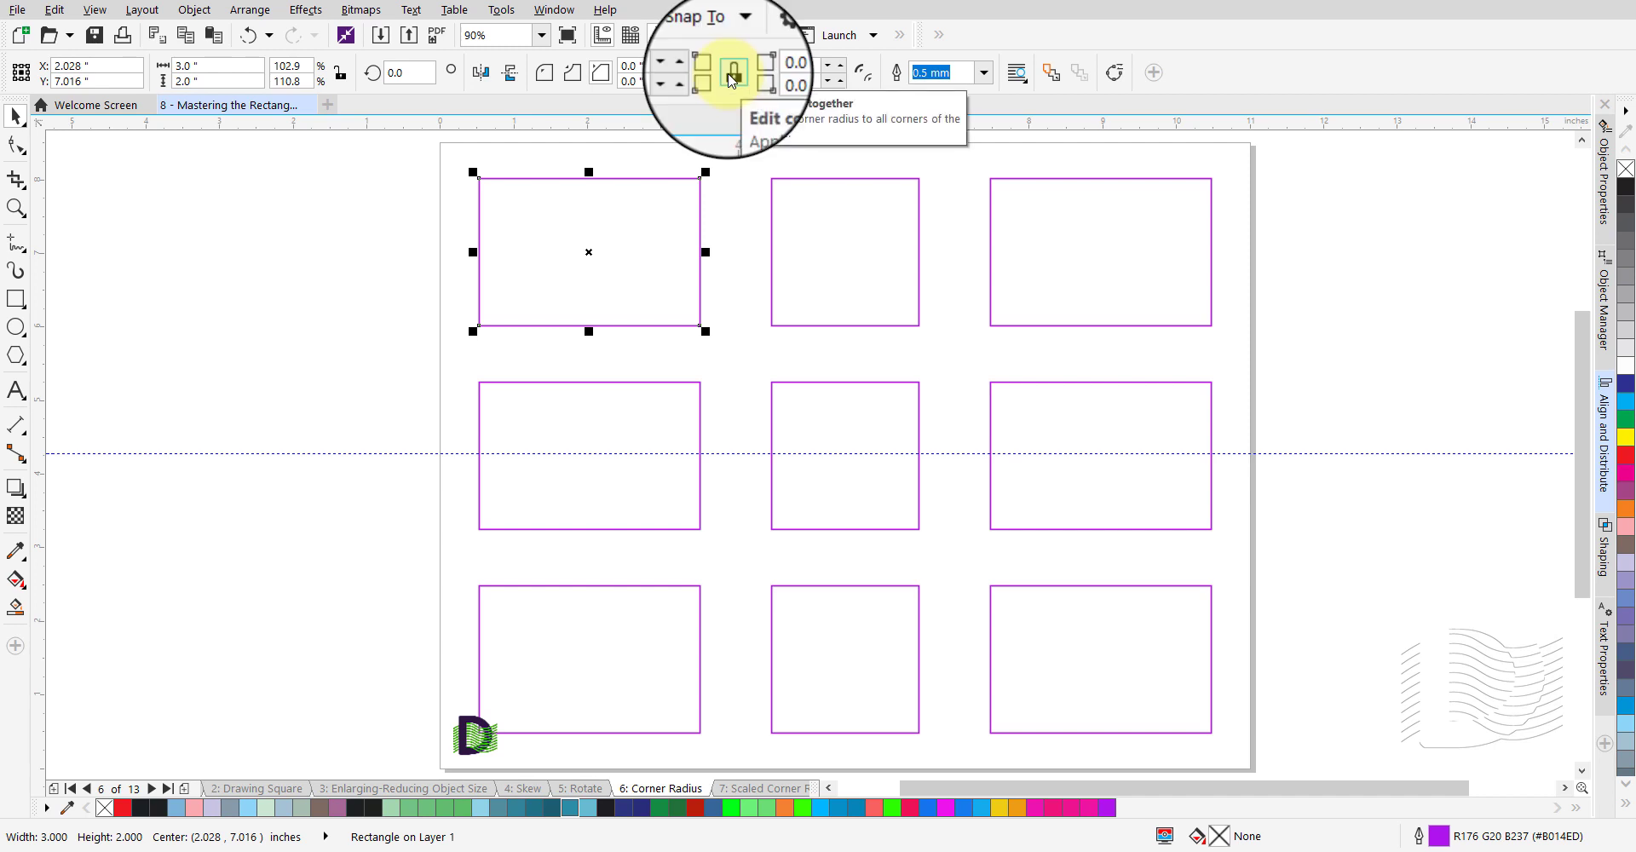
click(731, 77)
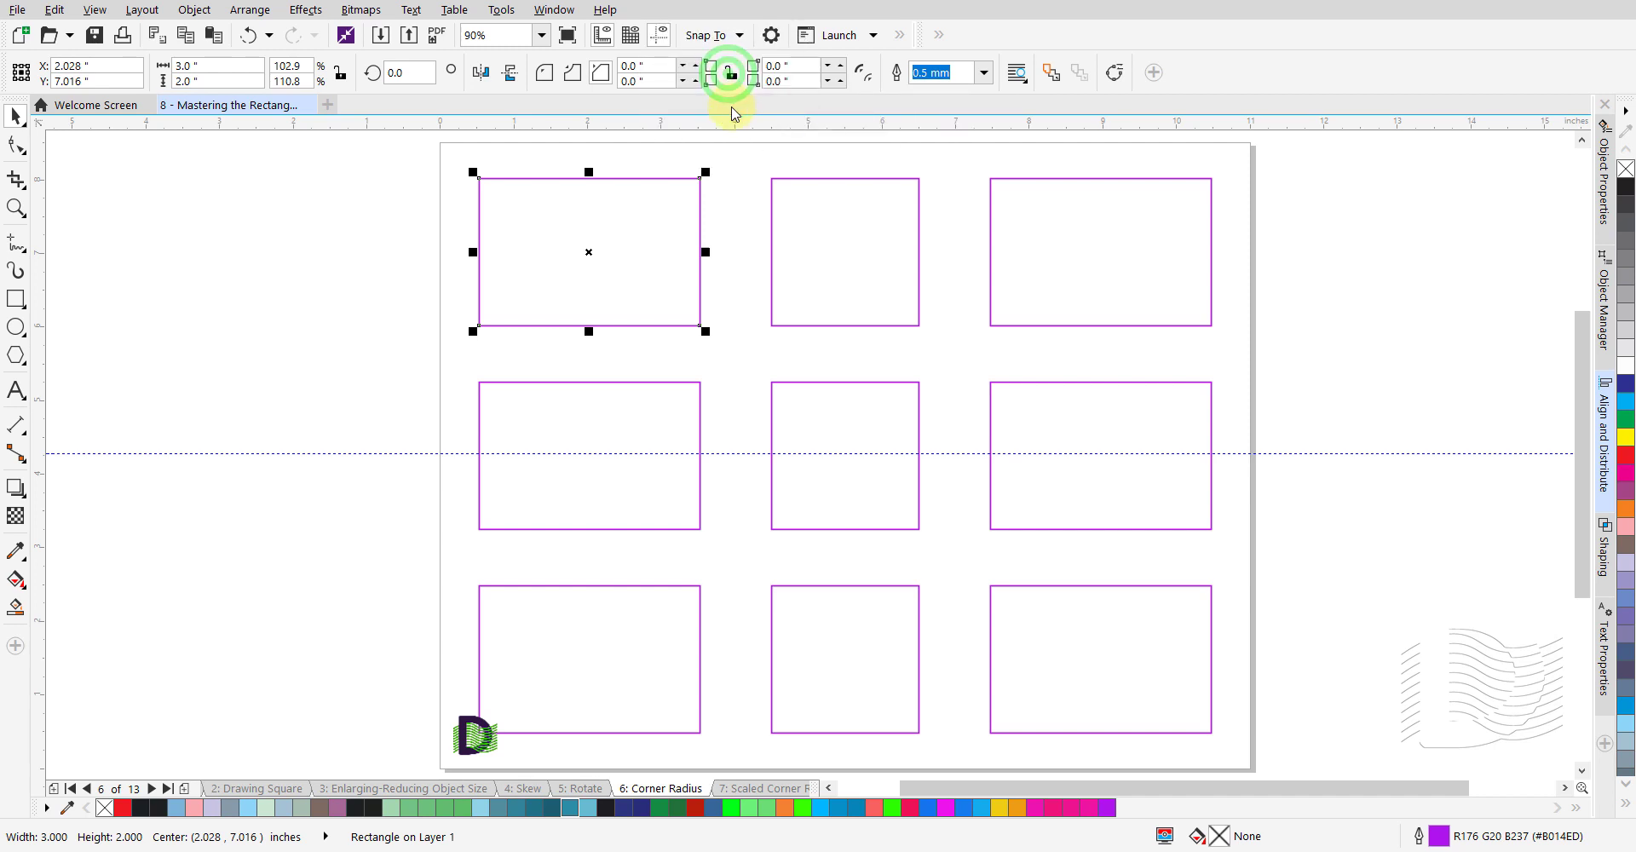
- Toggle the upper-left rectangle's option to edit corners together, leaving its corners unlocked for separate editing
click(732, 77)
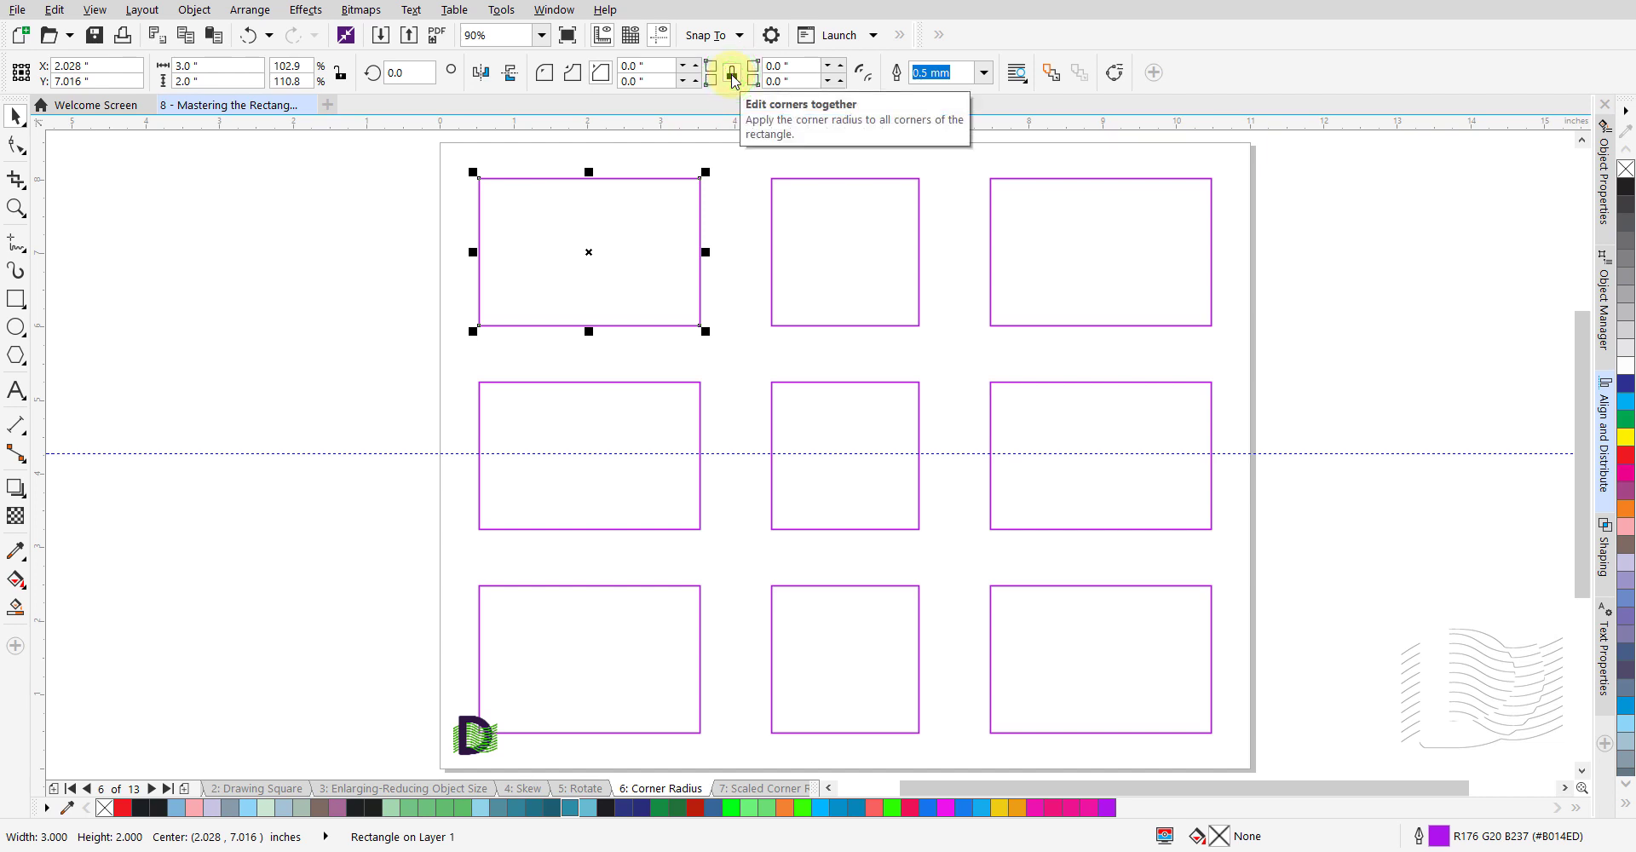
click(732, 78)
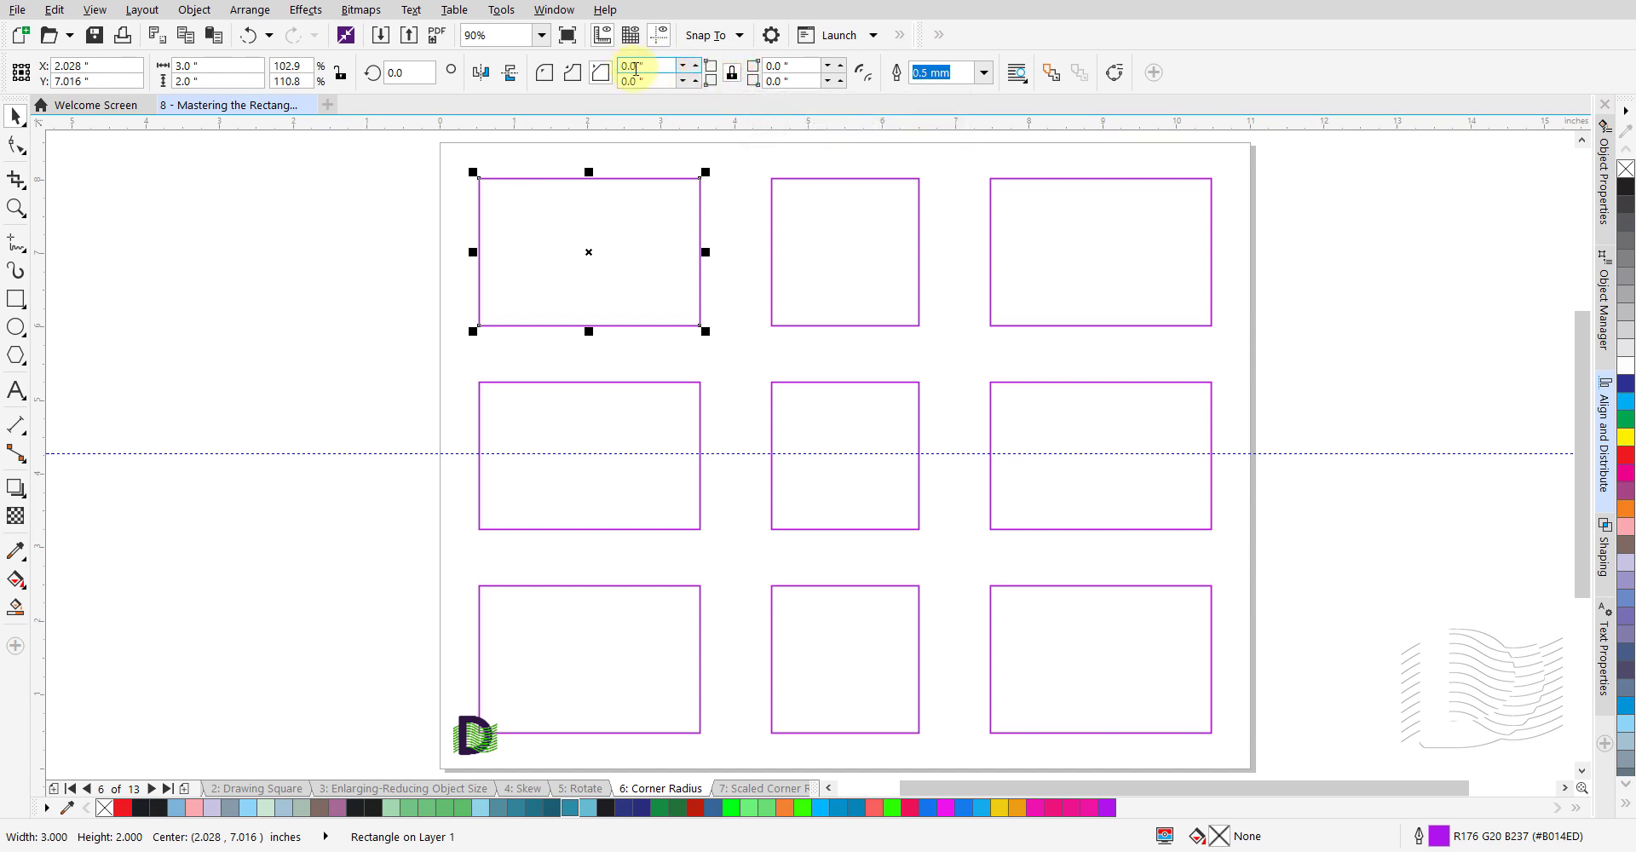
click(734, 75)
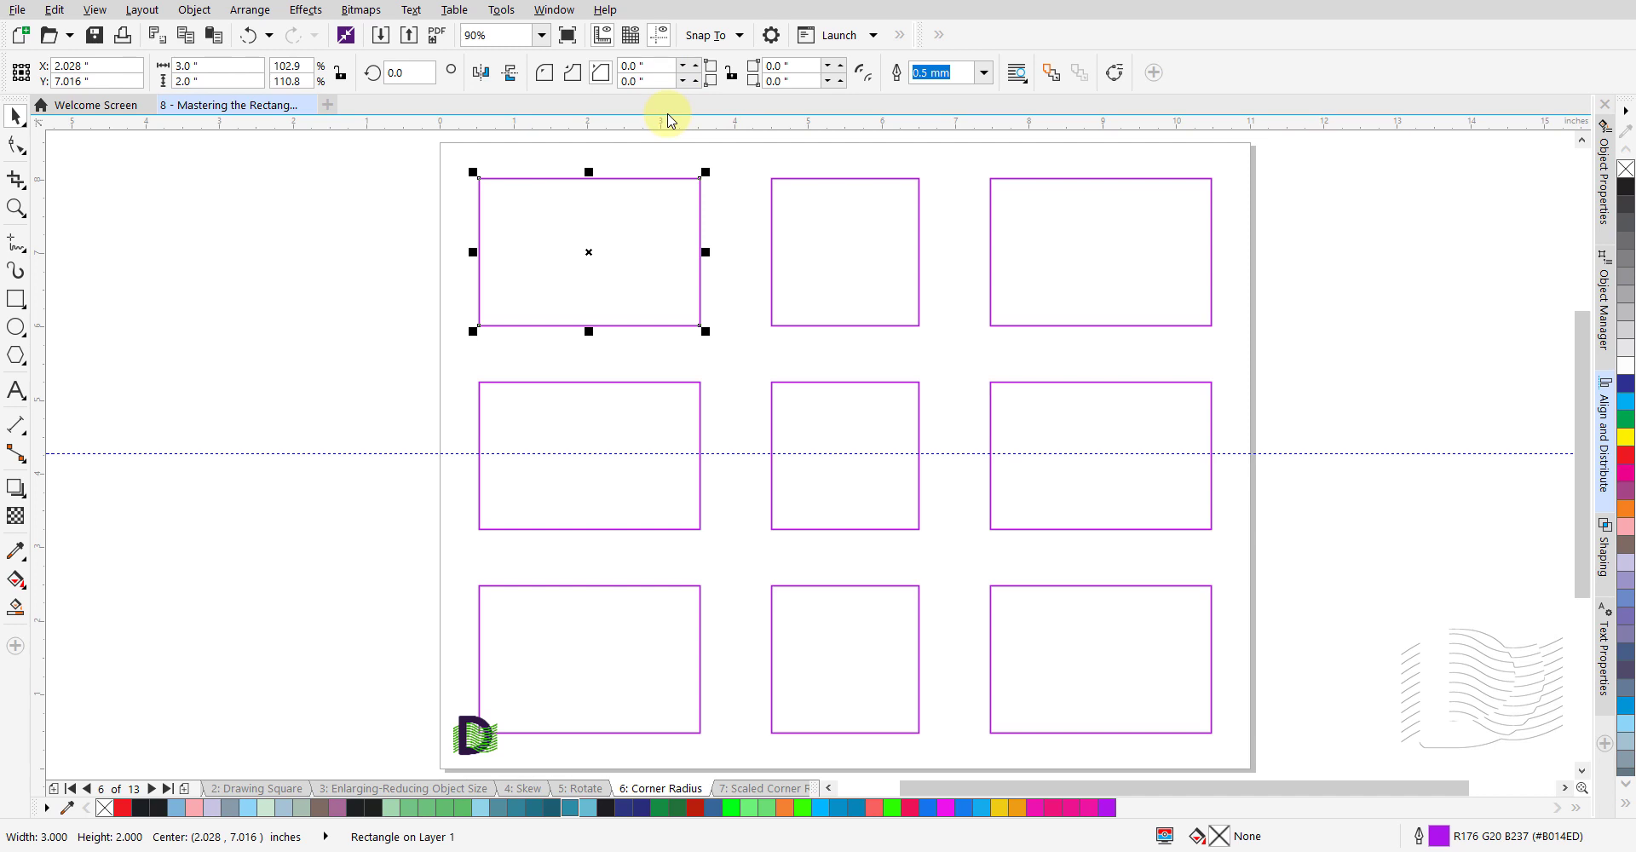
- With the round corner type and the Shape tool, round all corners of the upper-left rectangle to the full 1.0 in radius
click(547, 76)
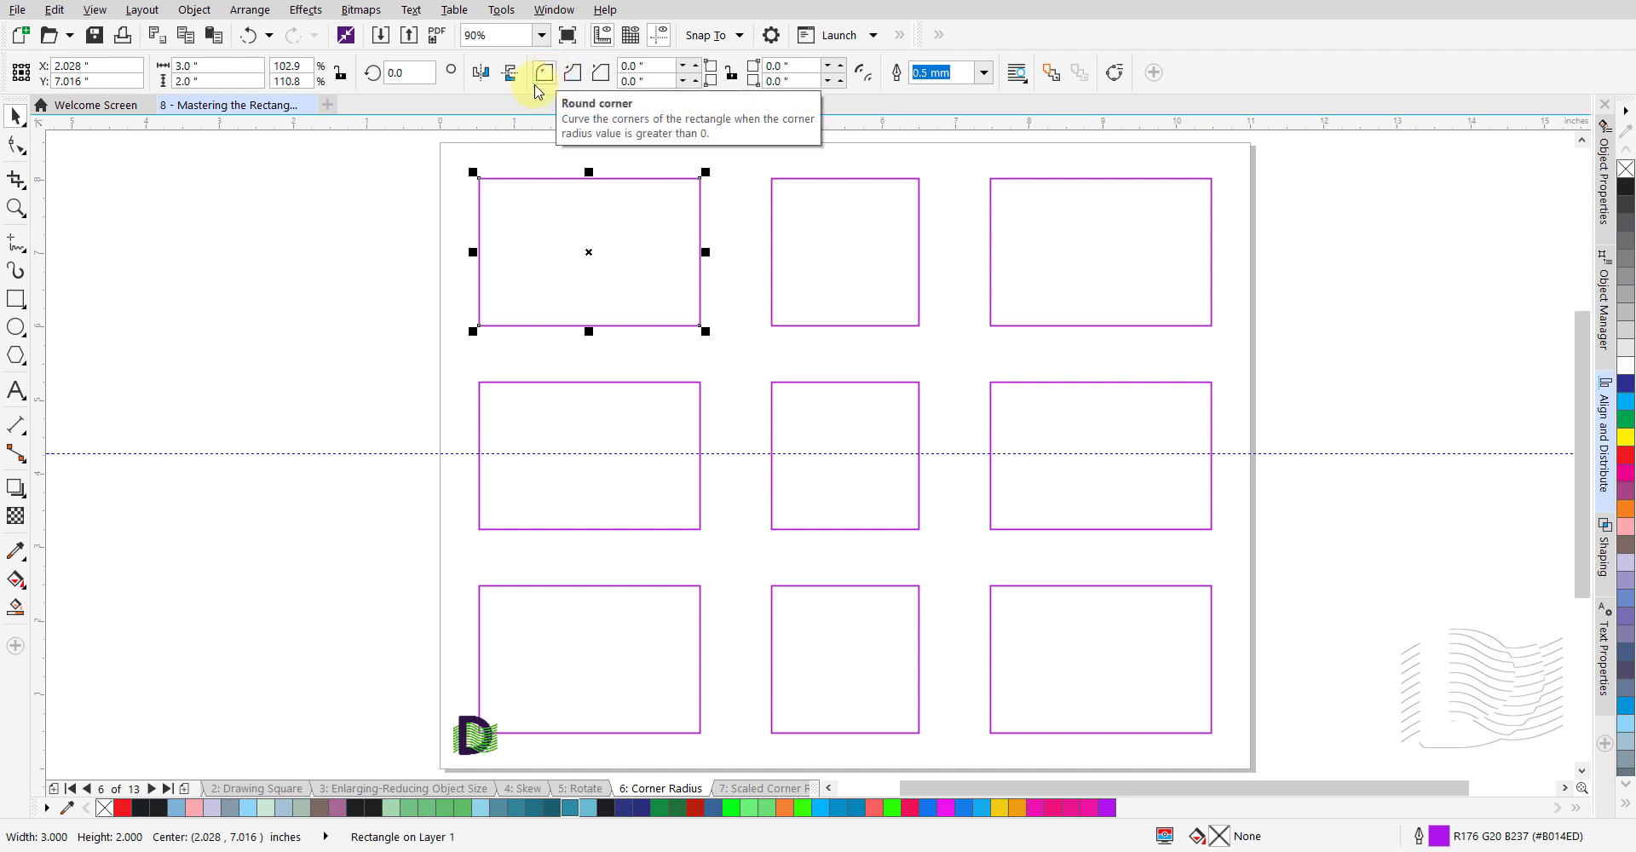
click(17, 147)
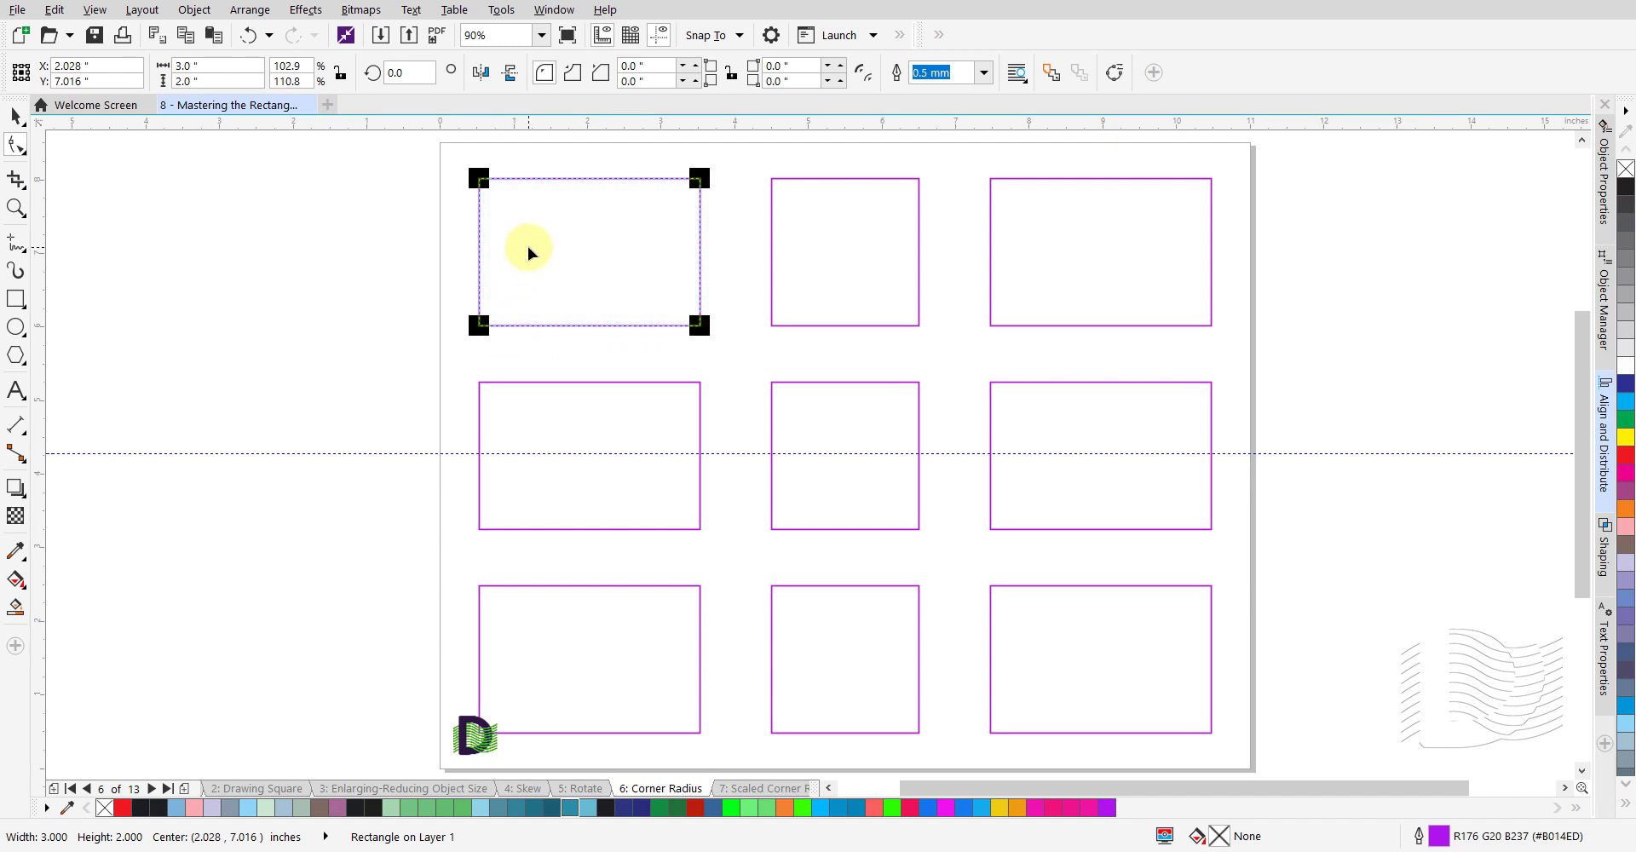
click(478, 177)
drag(478, 177, 509, 217)
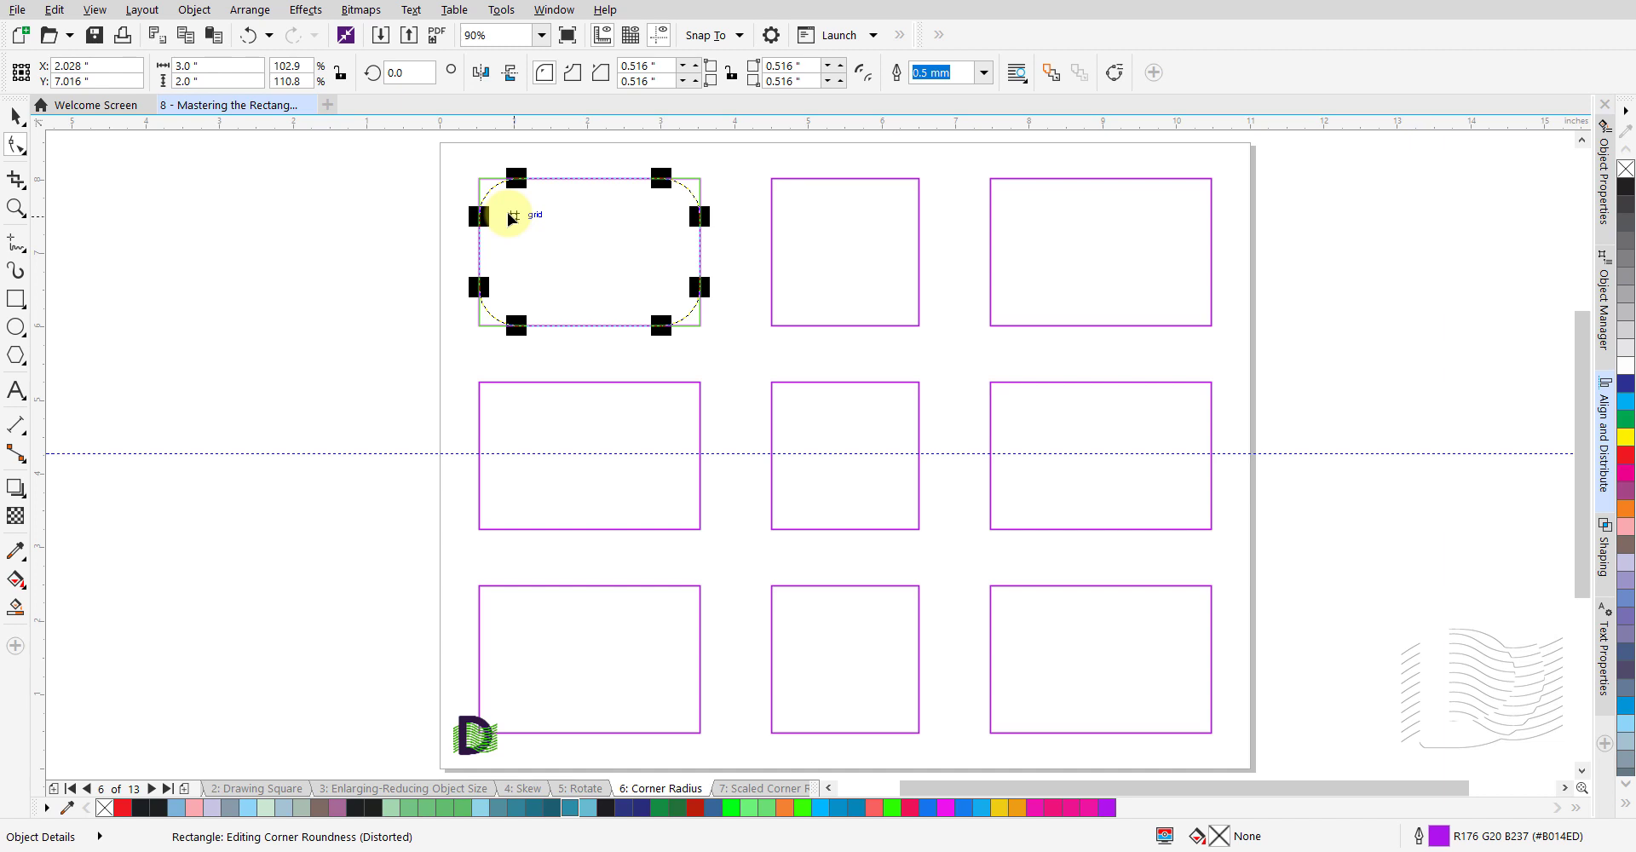
mouse_move(509, 218)
mouse_down()
mouse_move(521, 228)
mouse_move(493, 207)
mouse_move(508, 217)
mouse_up()
drag(515, 225, 588, 279)
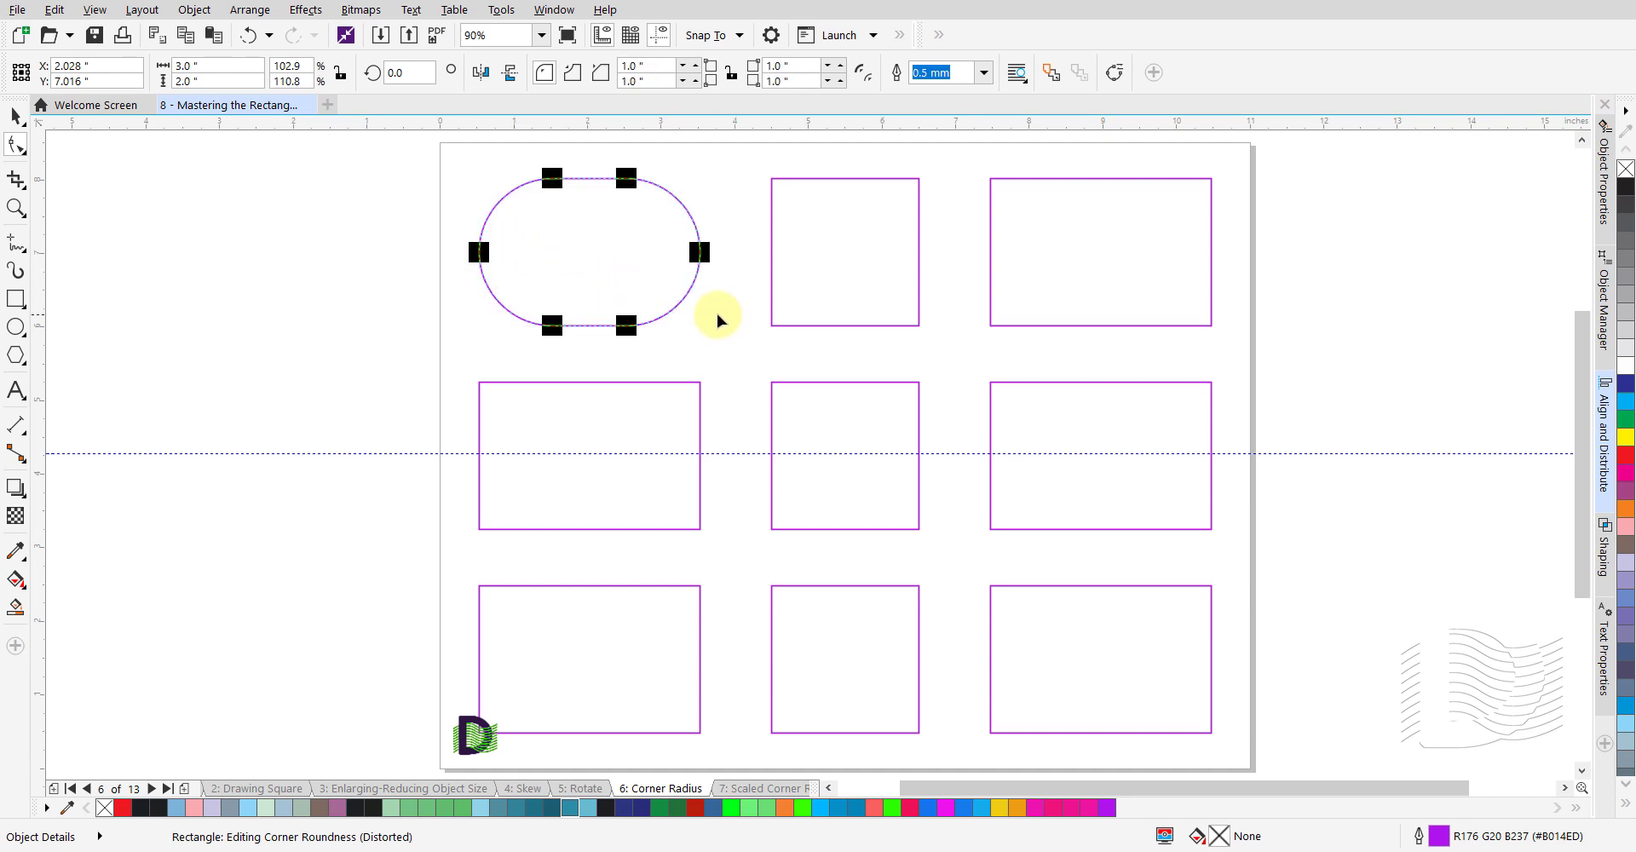
key(space)
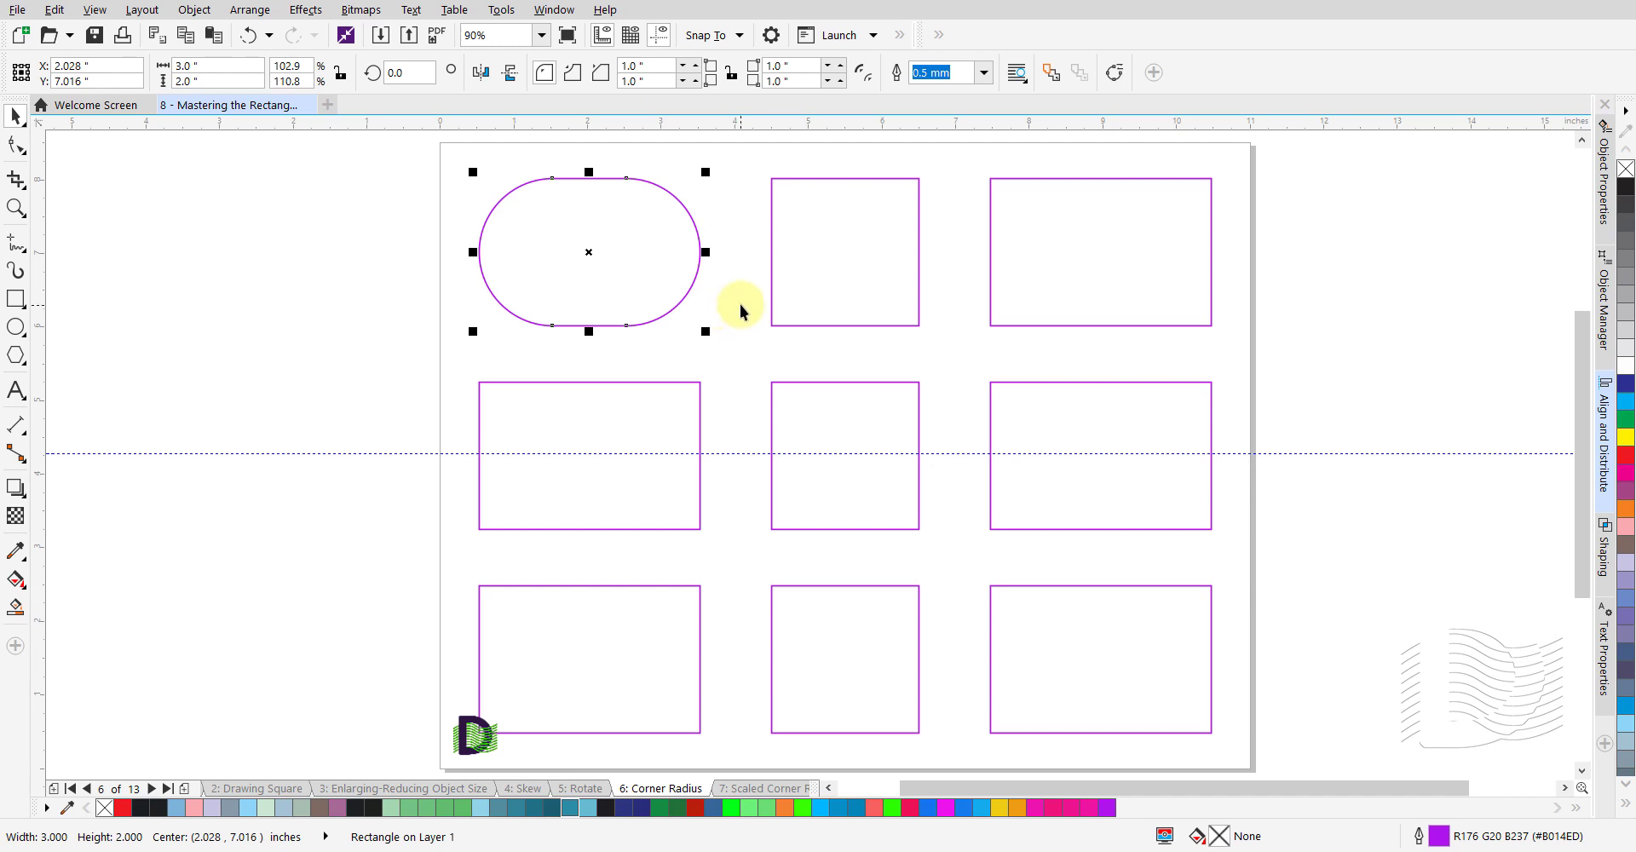
- Reshape the upper-middle square into a circle by rounding its corners to 1.0 in with the Shape tool, and deselect it
key(space)
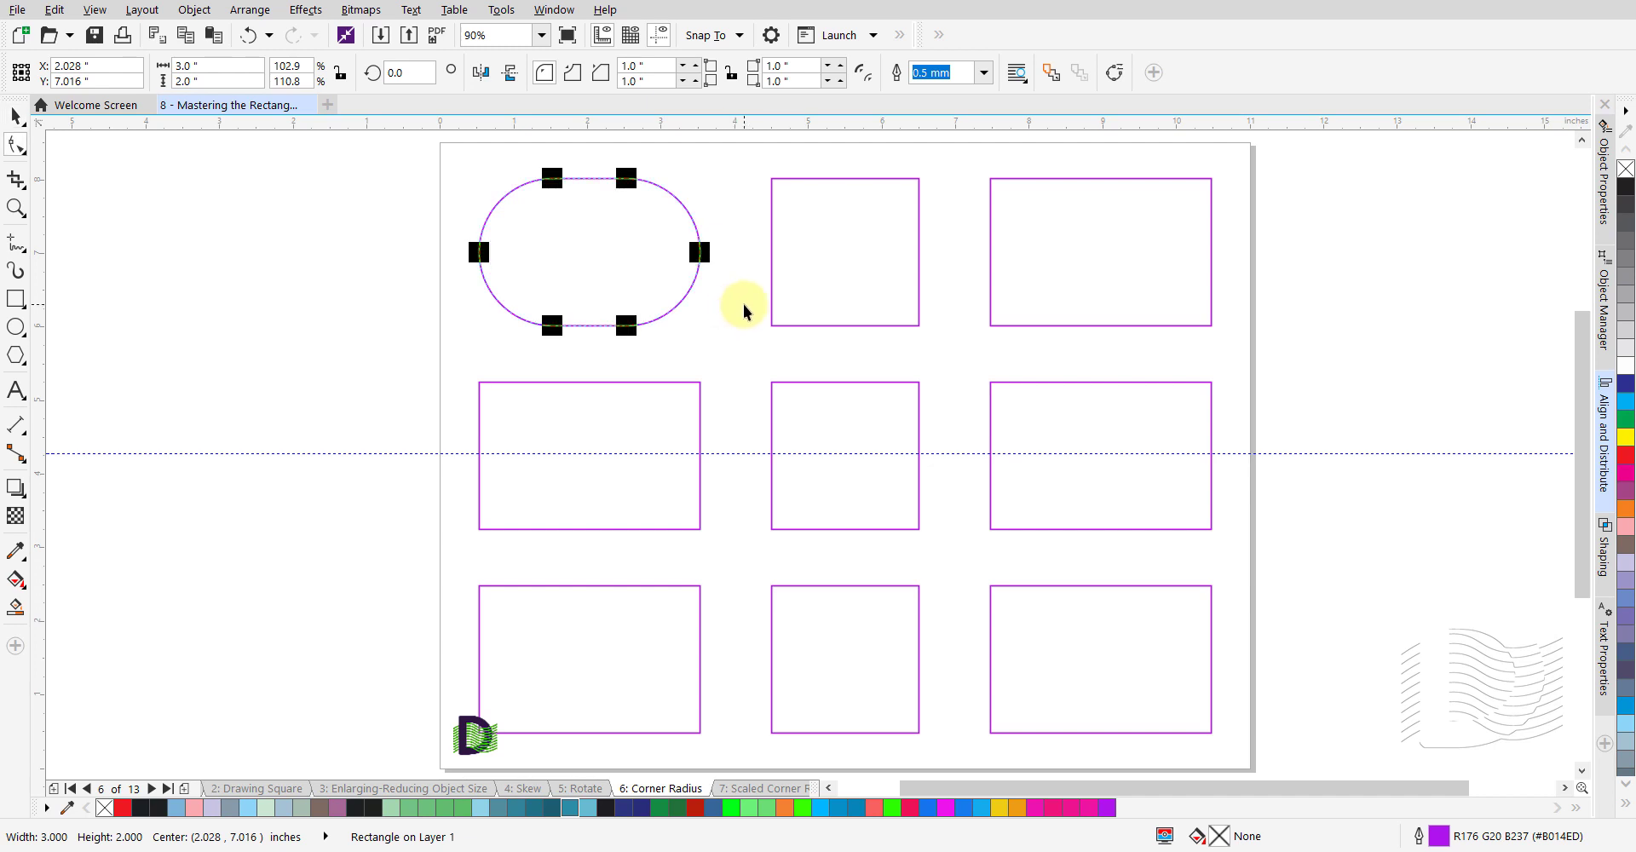
click(843, 258)
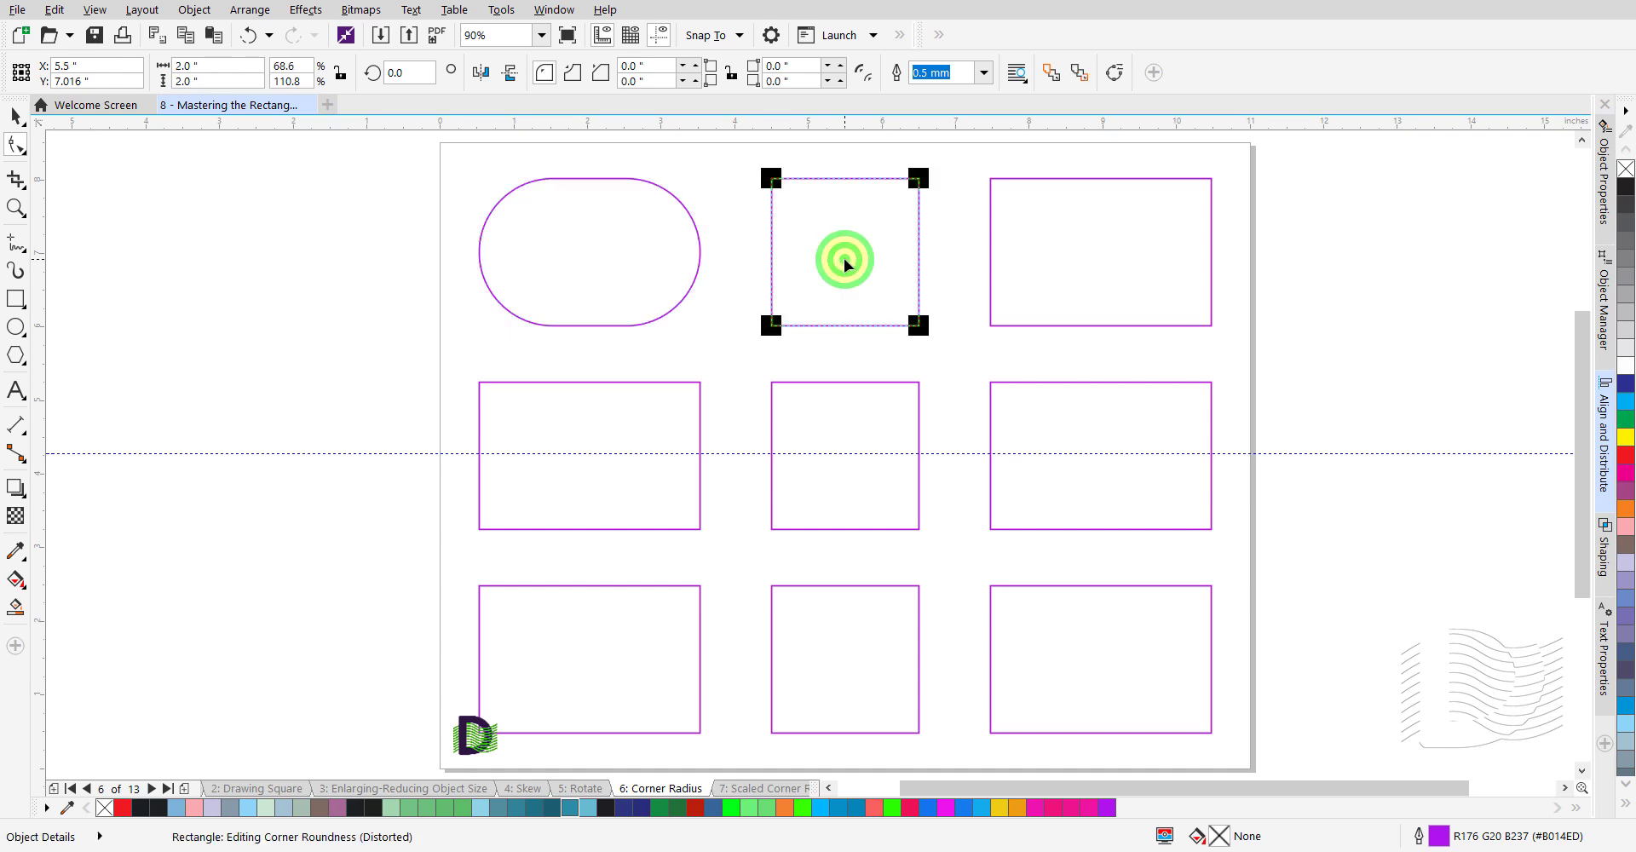
click(769, 179)
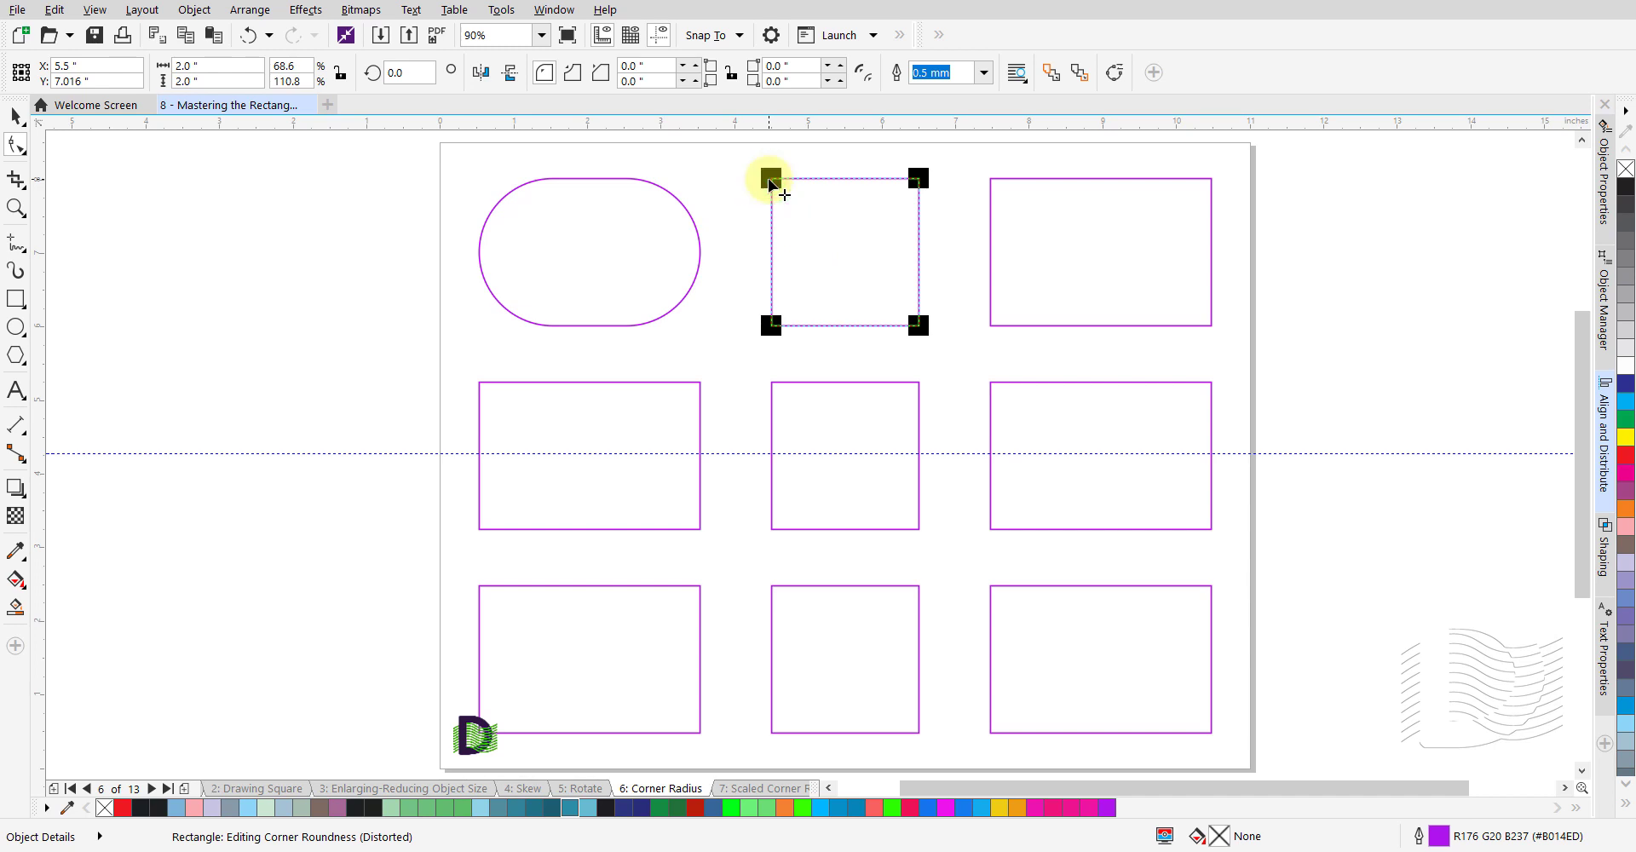
drag(769, 179, 864, 292)
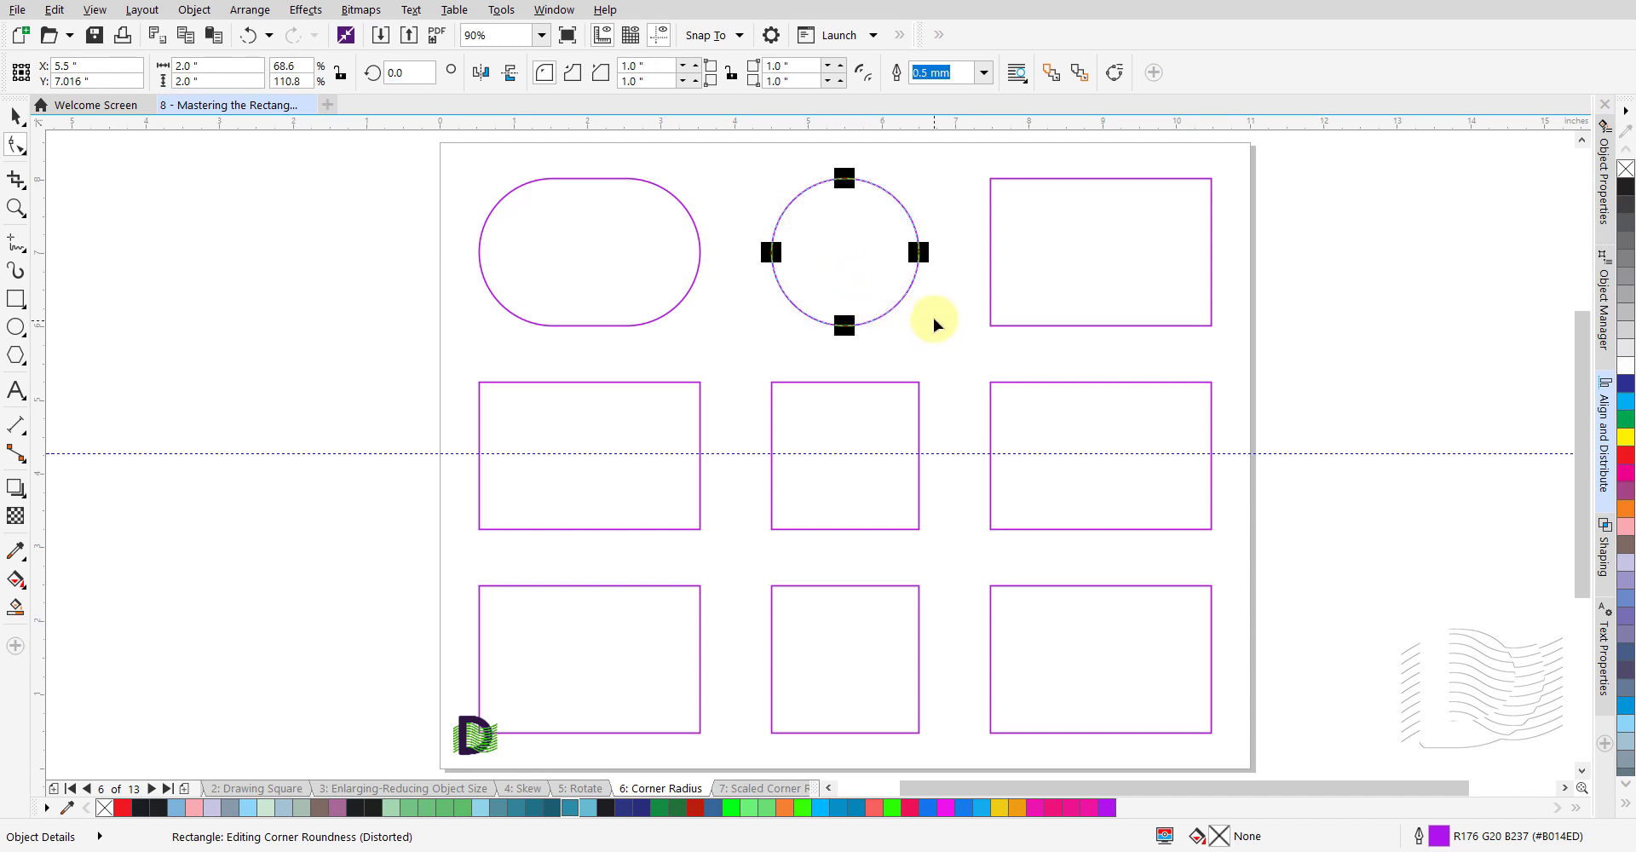
key(space)
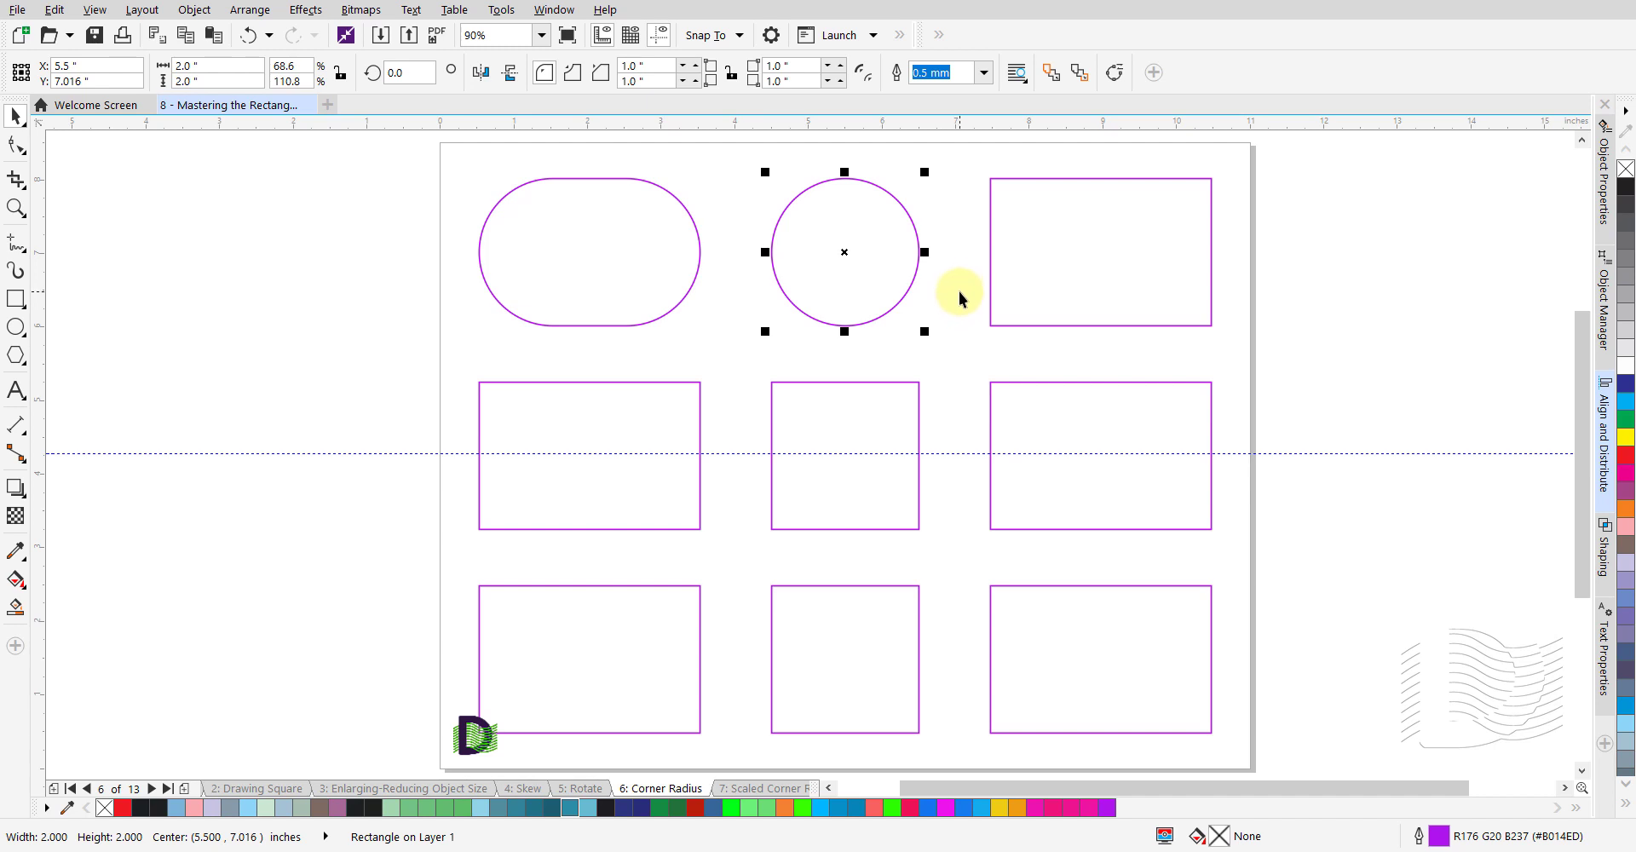
click(963, 285)
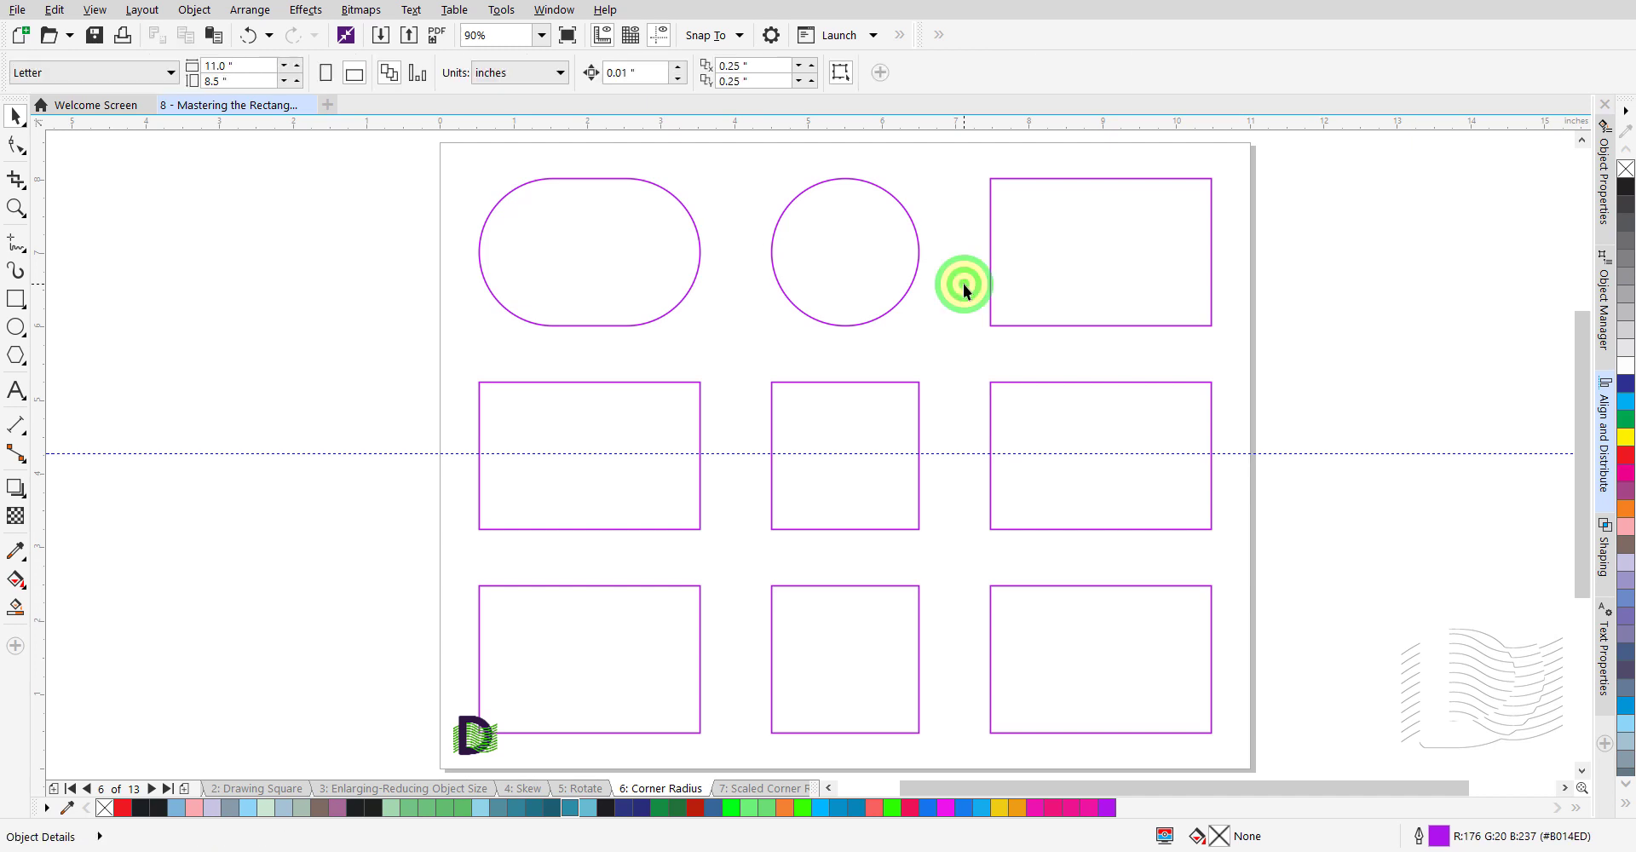
- Select the upper-right rectangle, lock its corners together and set all corner radii to 0.5 in
click(1046, 268)
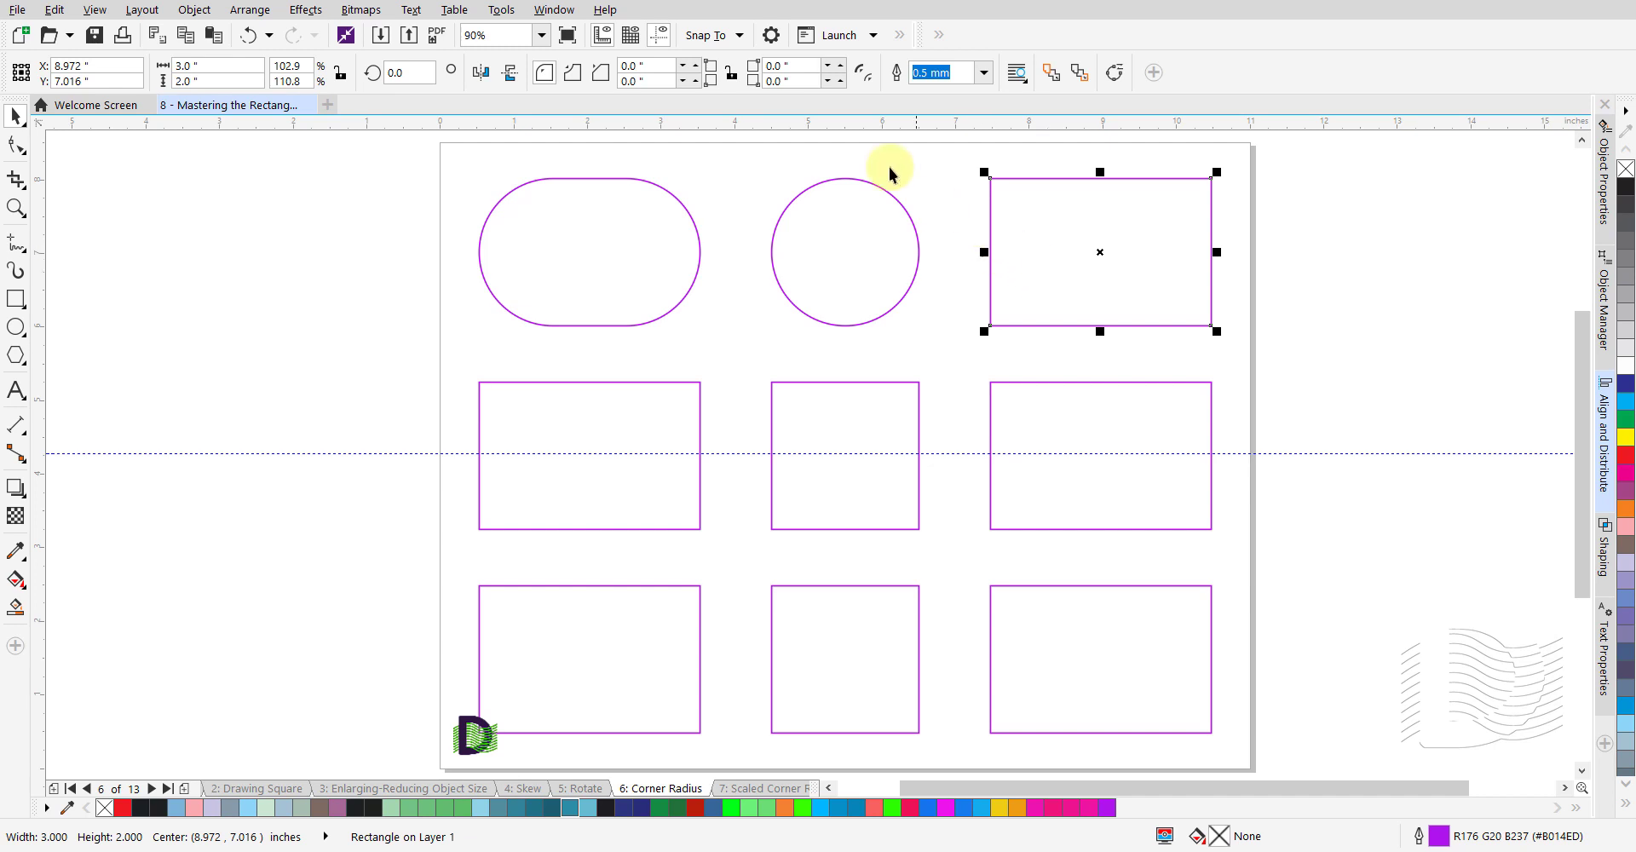
click(731, 77)
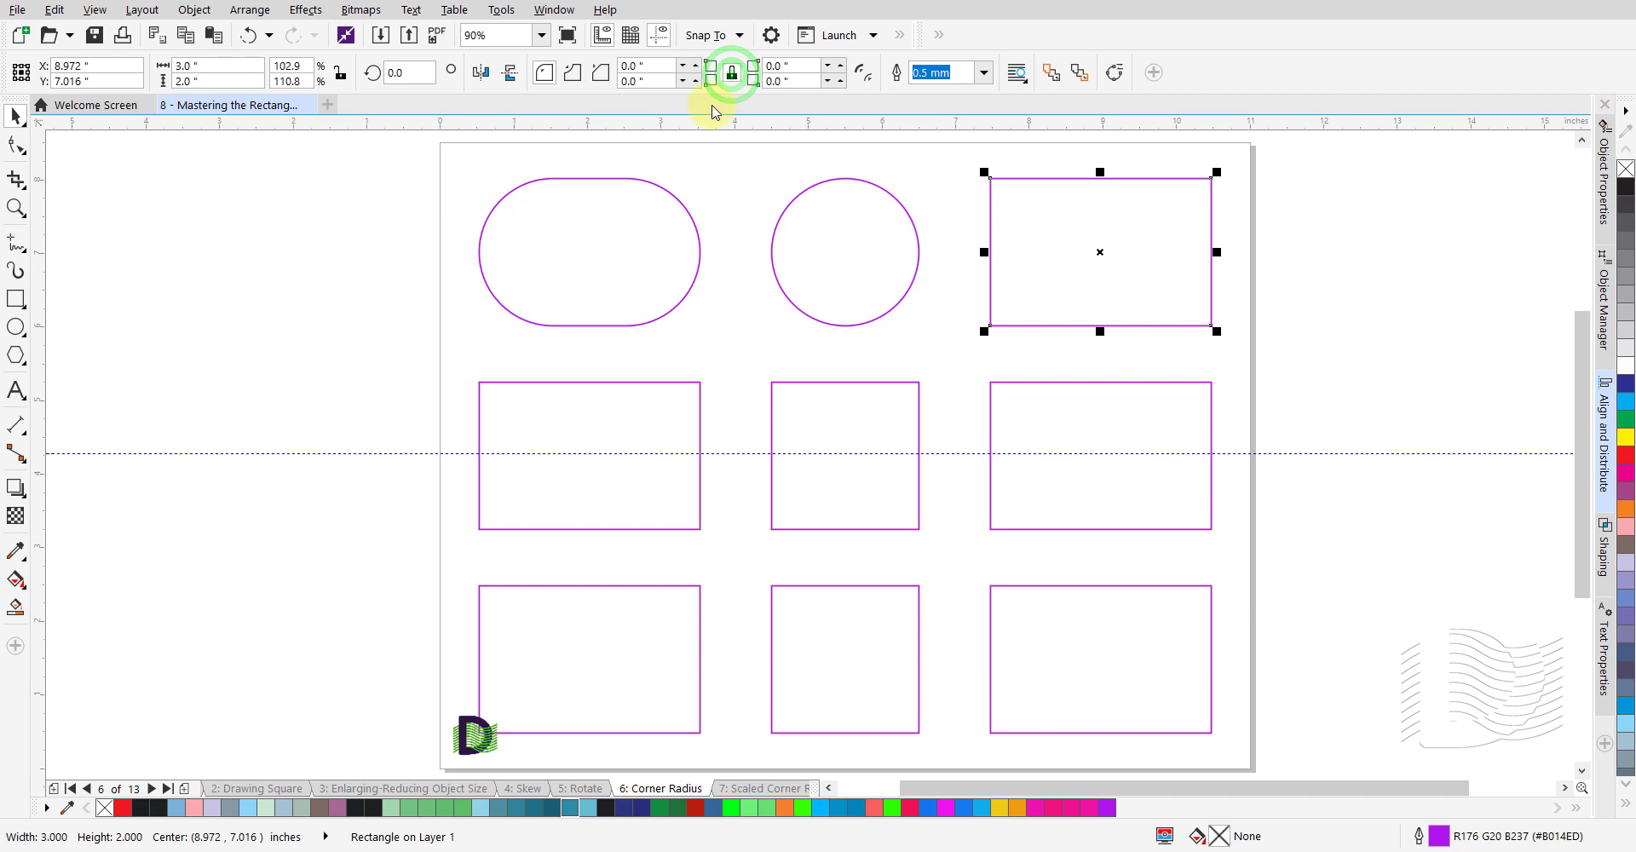
click(650, 65)
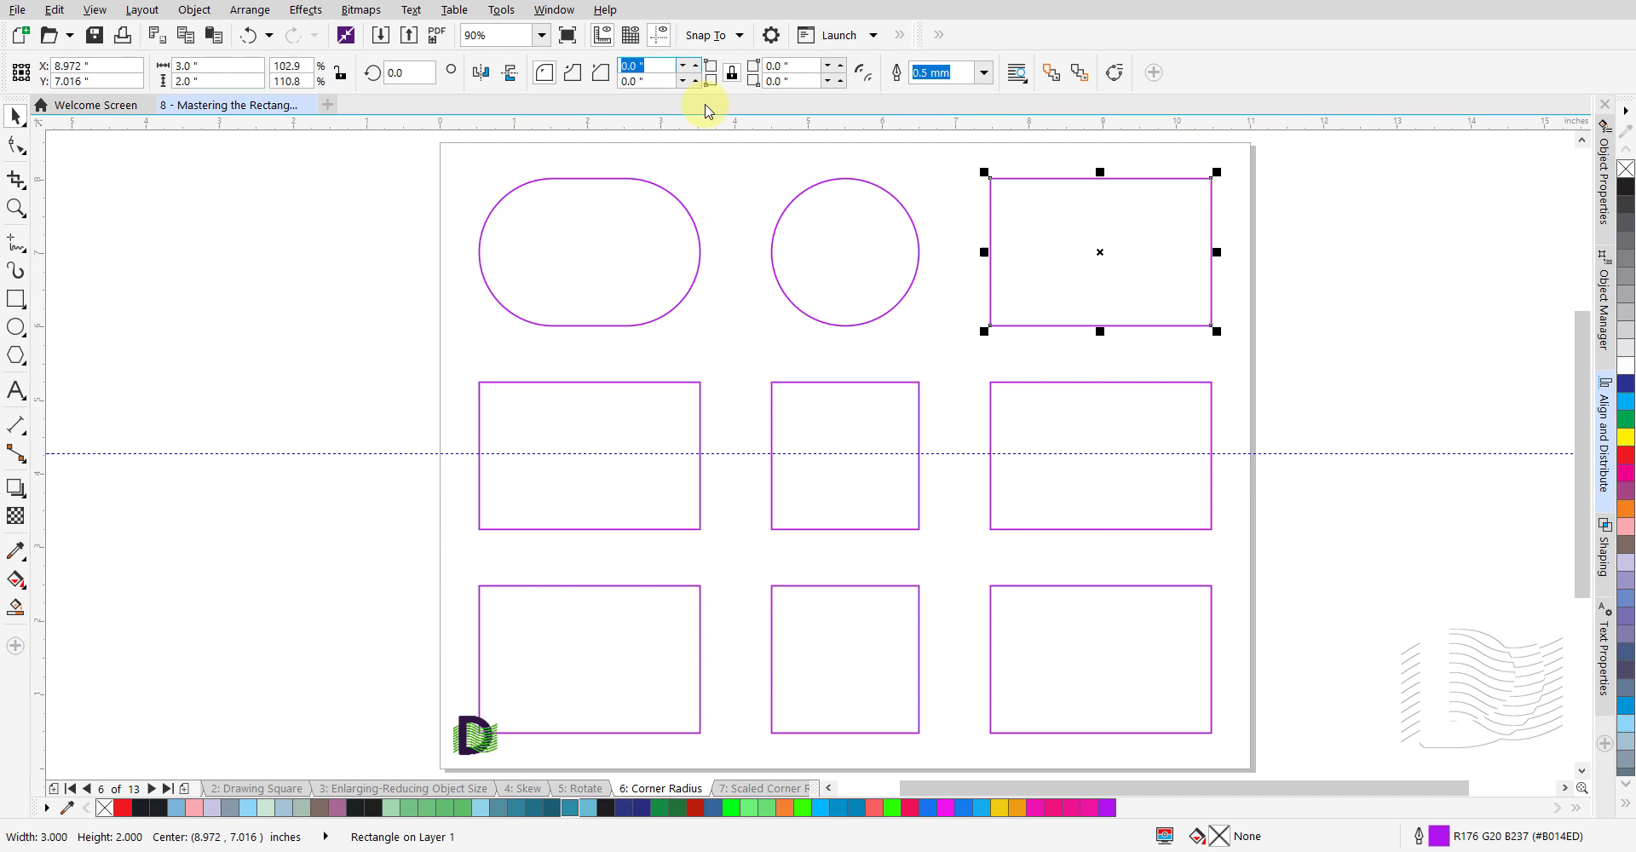
text(0.5)
key(Return)
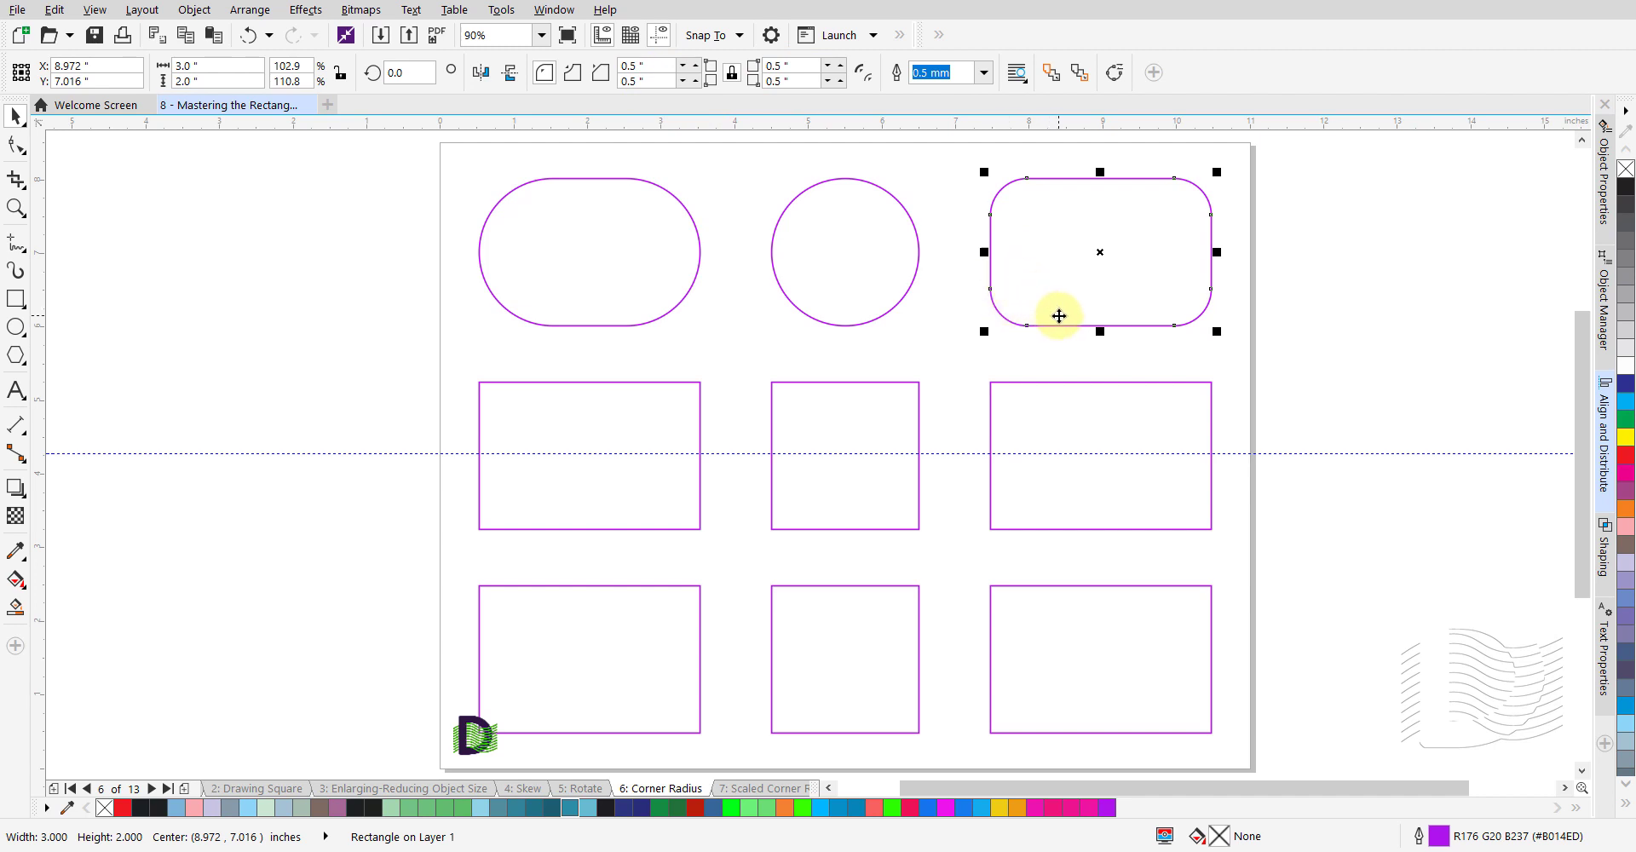
- Unlock the upper-right rectangle's corners and set only its upper-right corner radius to 0.25 in
click(732, 75)
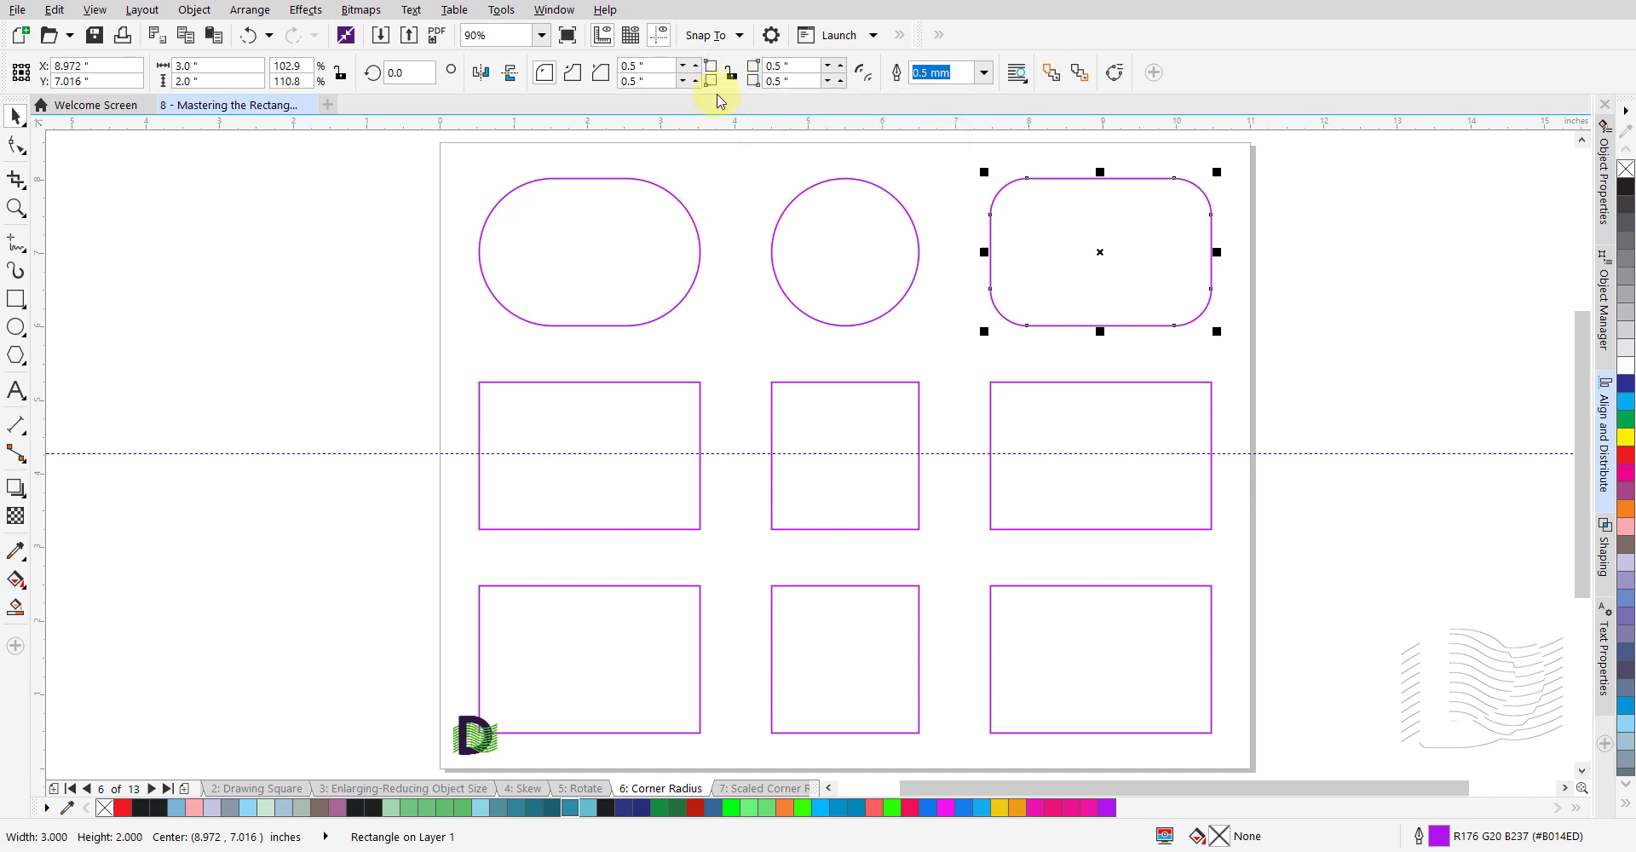
click(790, 65)
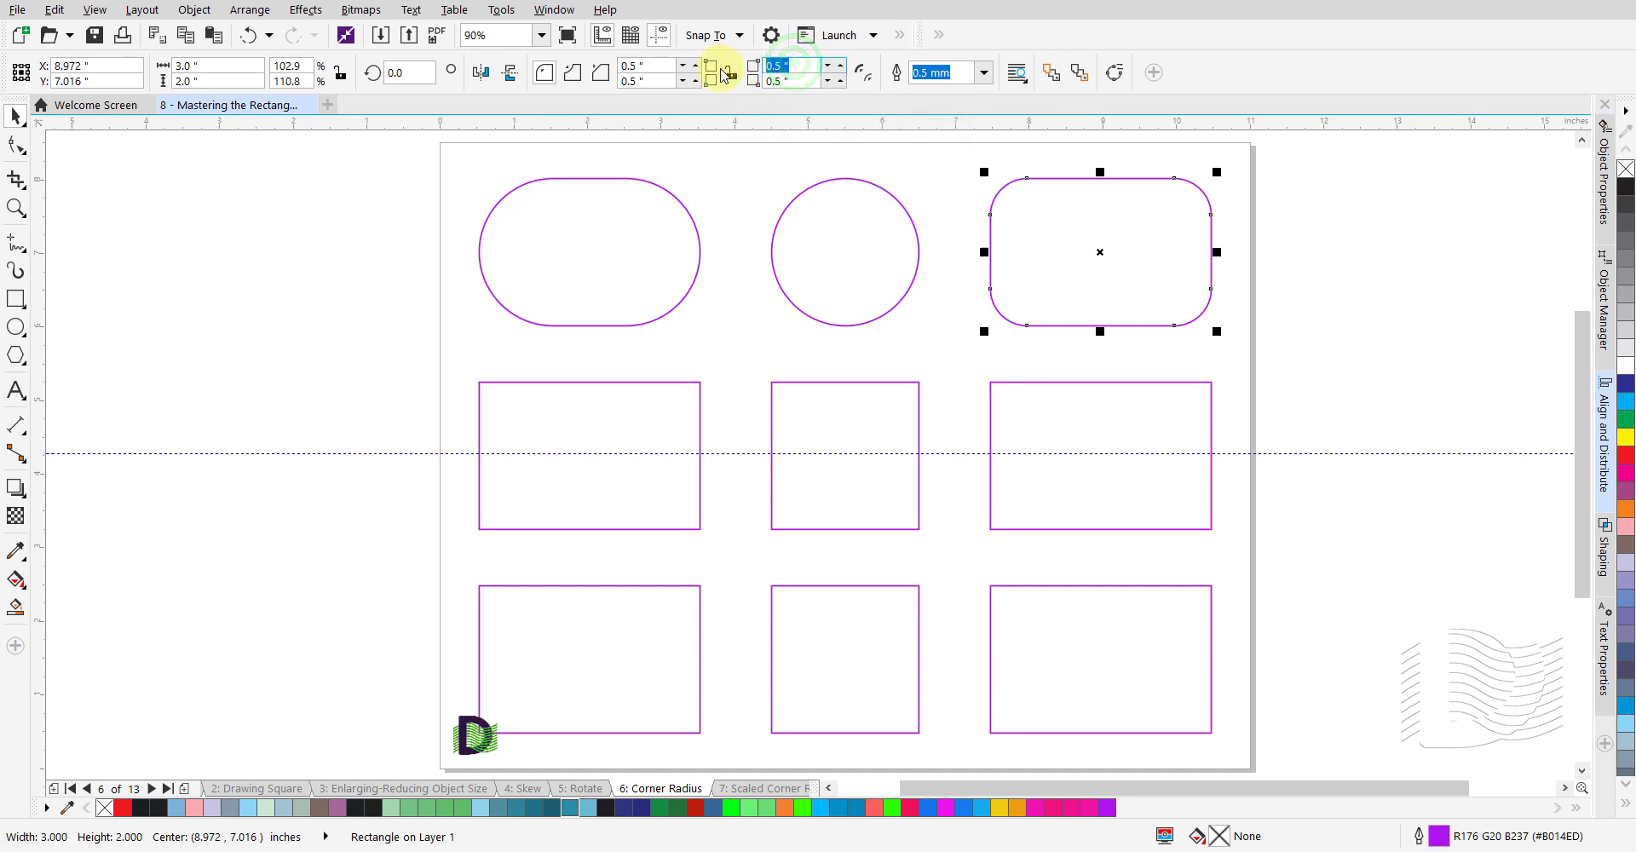
text(0.2)
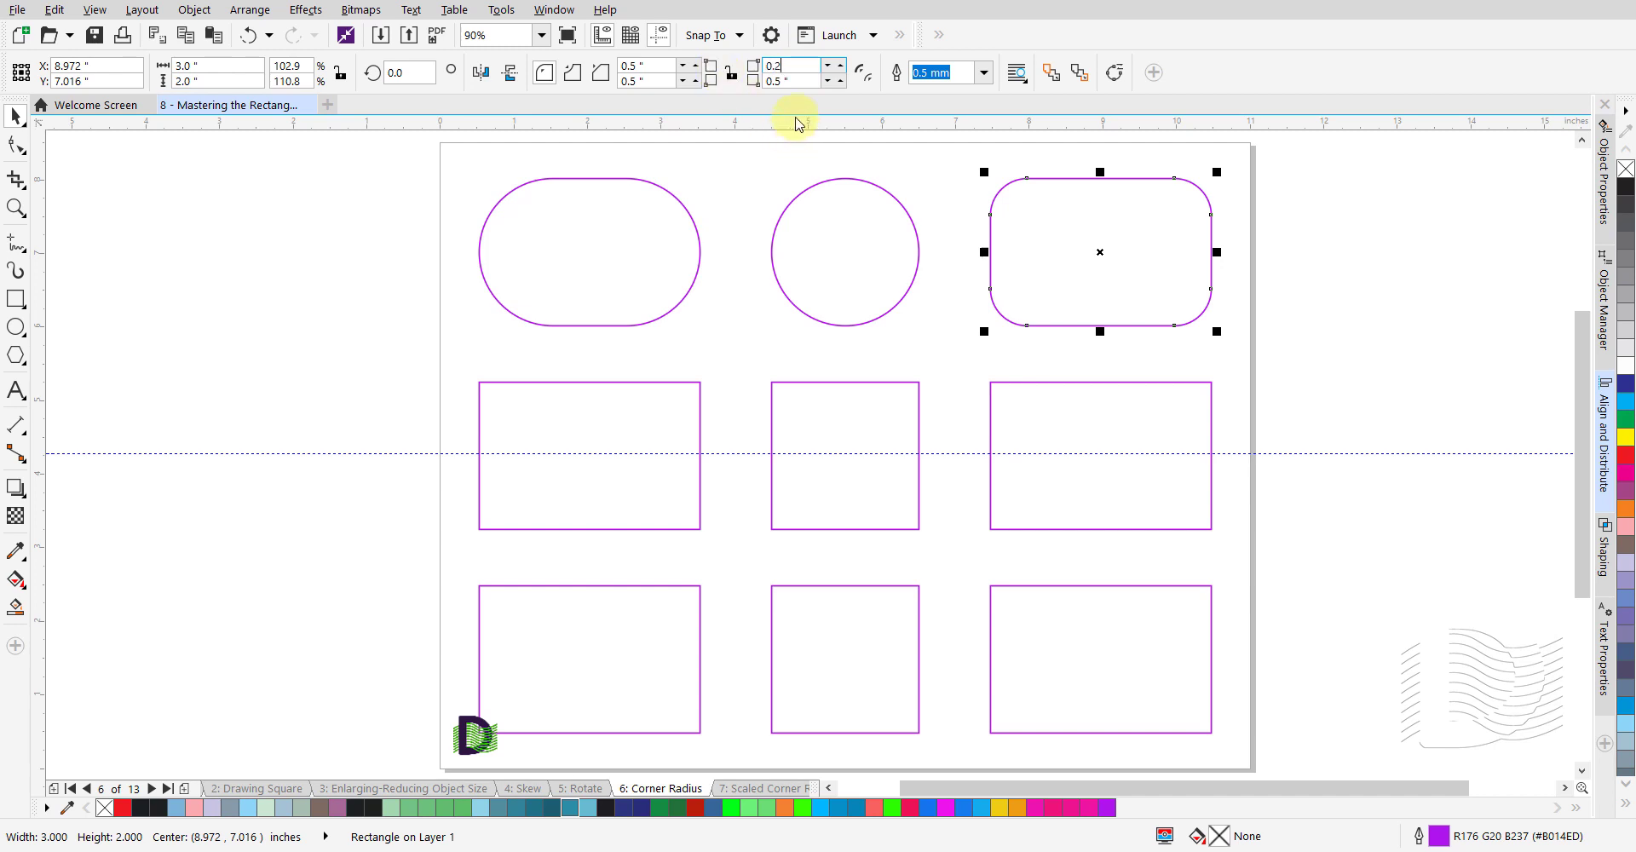
text(5)
key(Return)
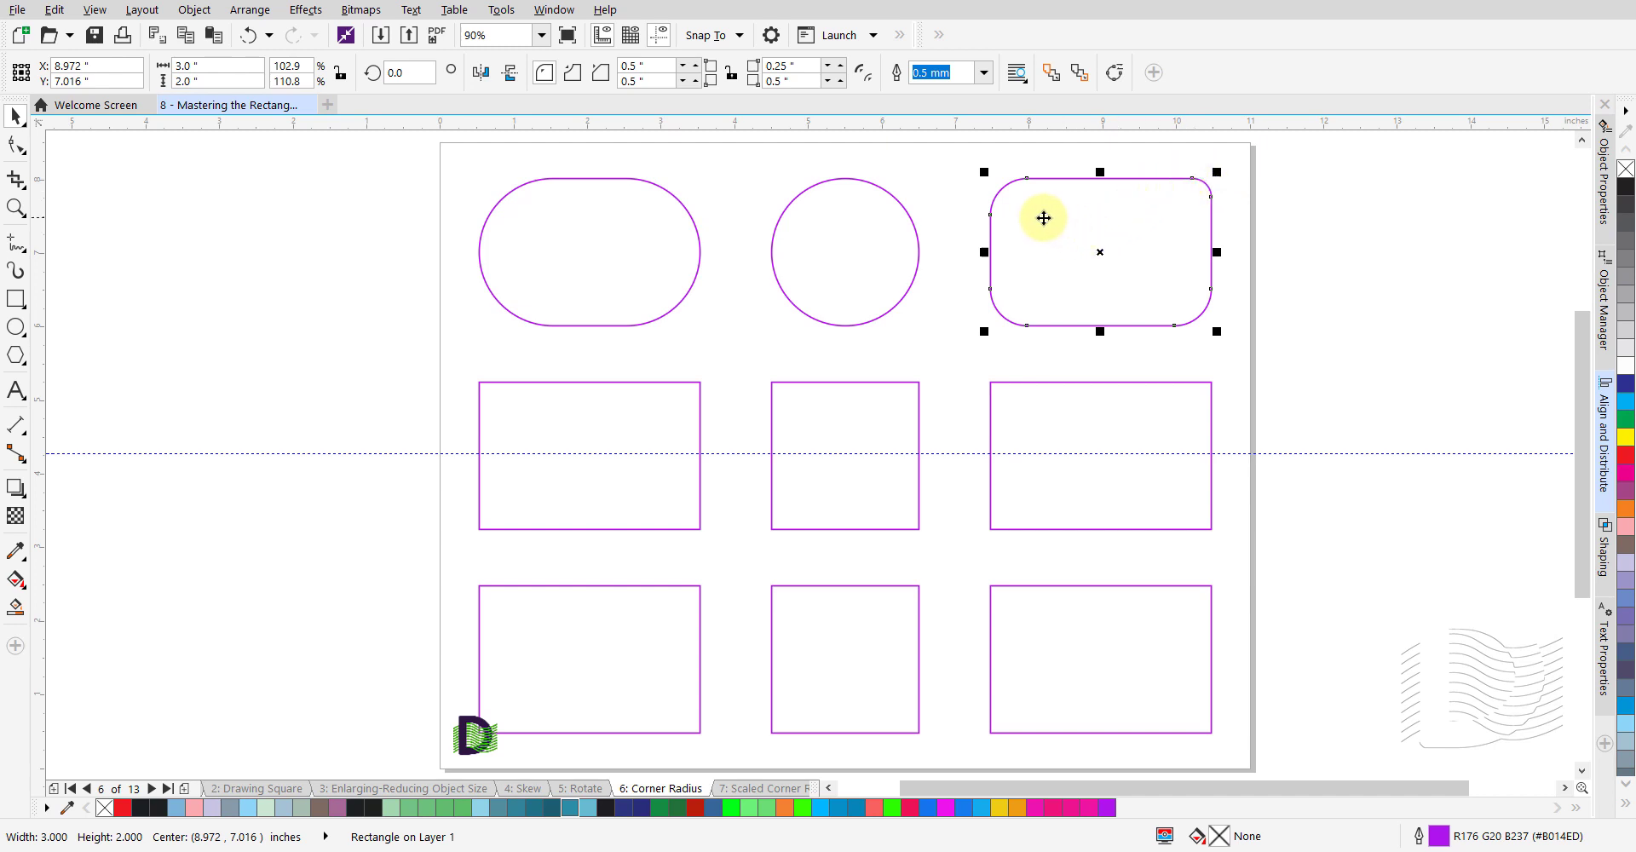
- Set the upper-right rectangle's lower-left corner radius to 1 in and deselect the rectangle
double_click(651, 80)
text(1)
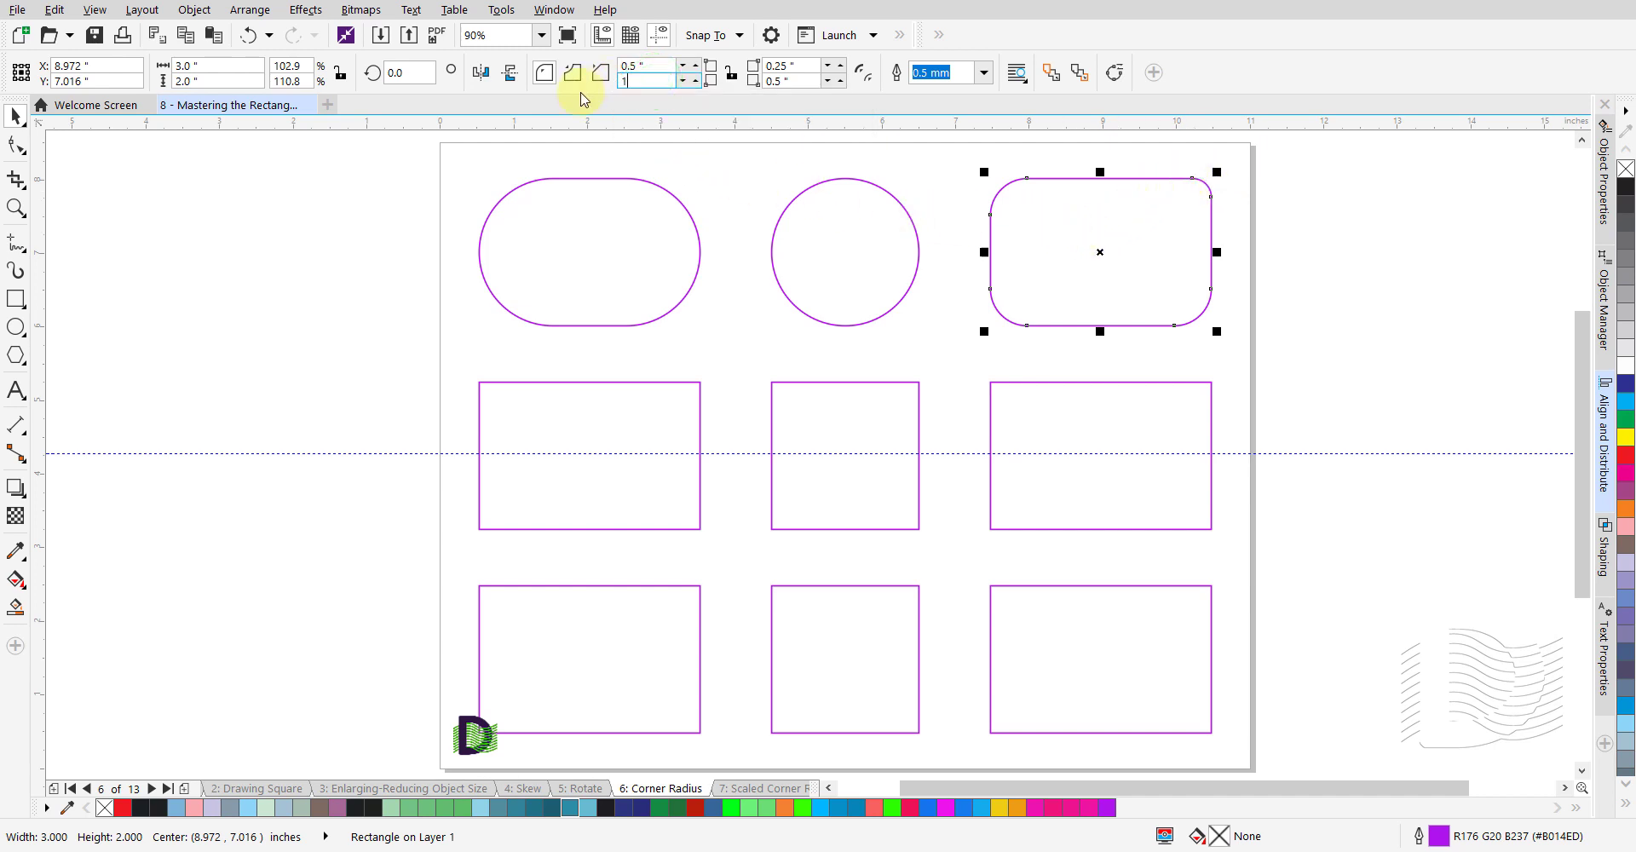
key(Return)
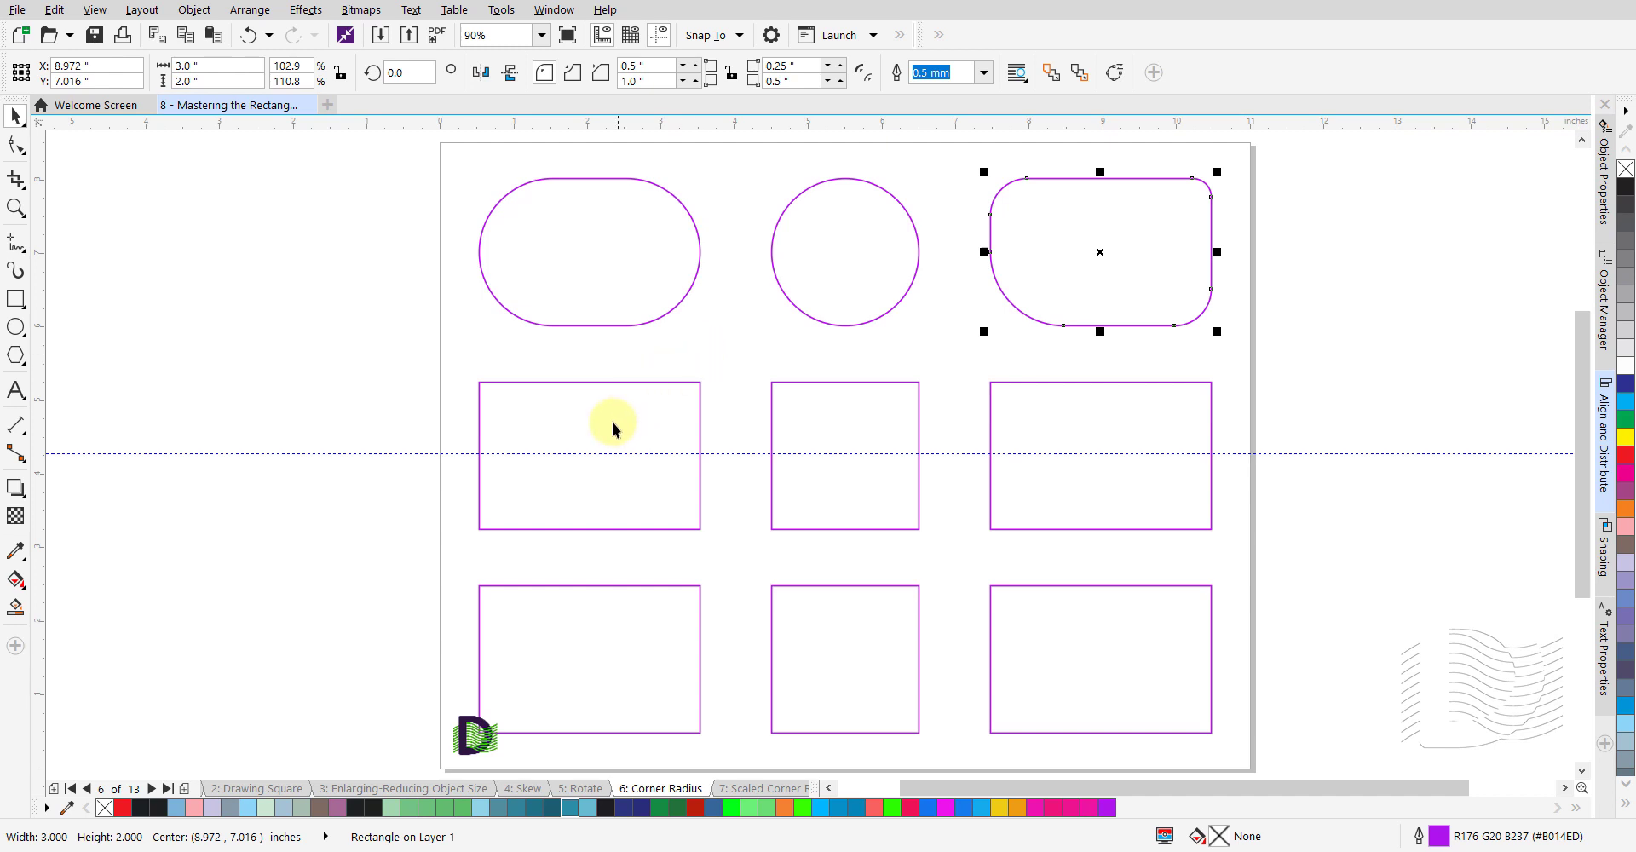
click(665, 358)
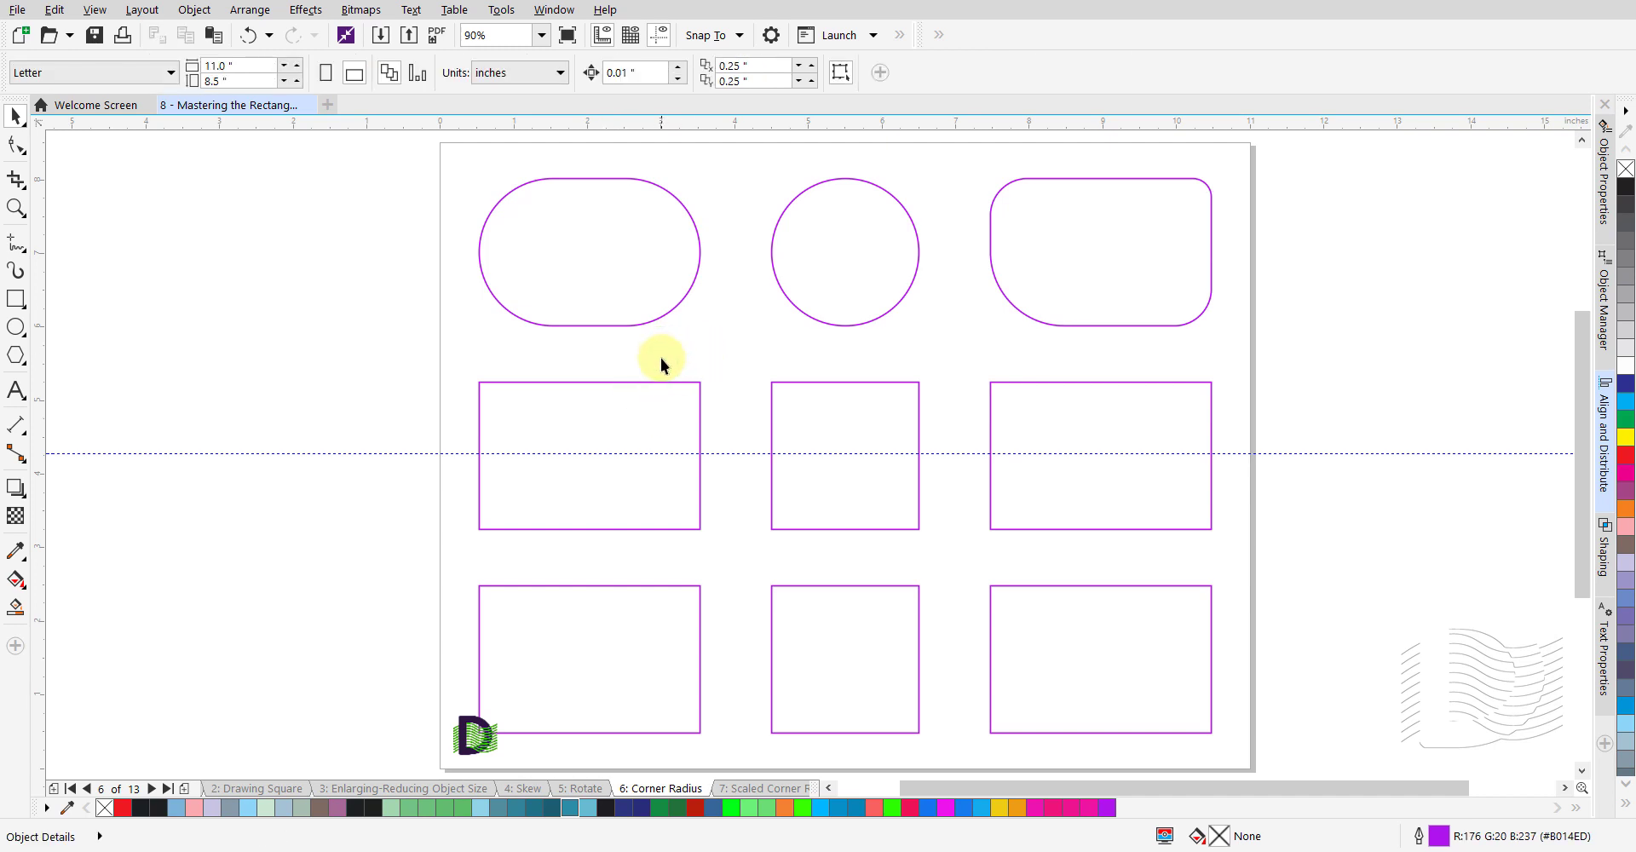
- Apply scalloped corners of about 0.35 in radius to the left rectangle in the middle row, using the Shape tool
click(597, 438)
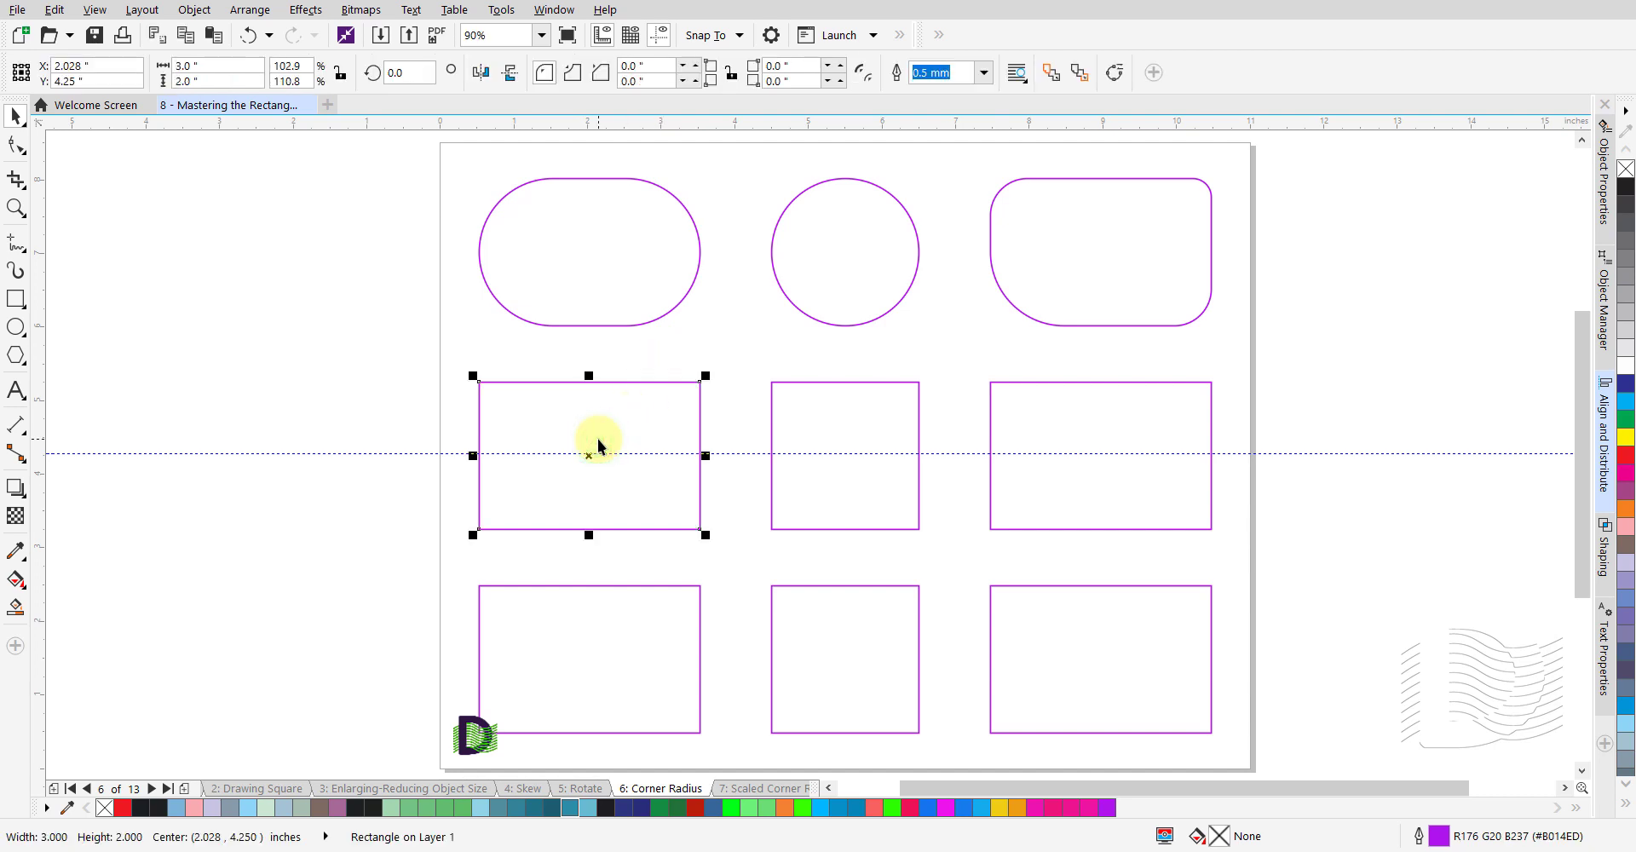
click(573, 77)
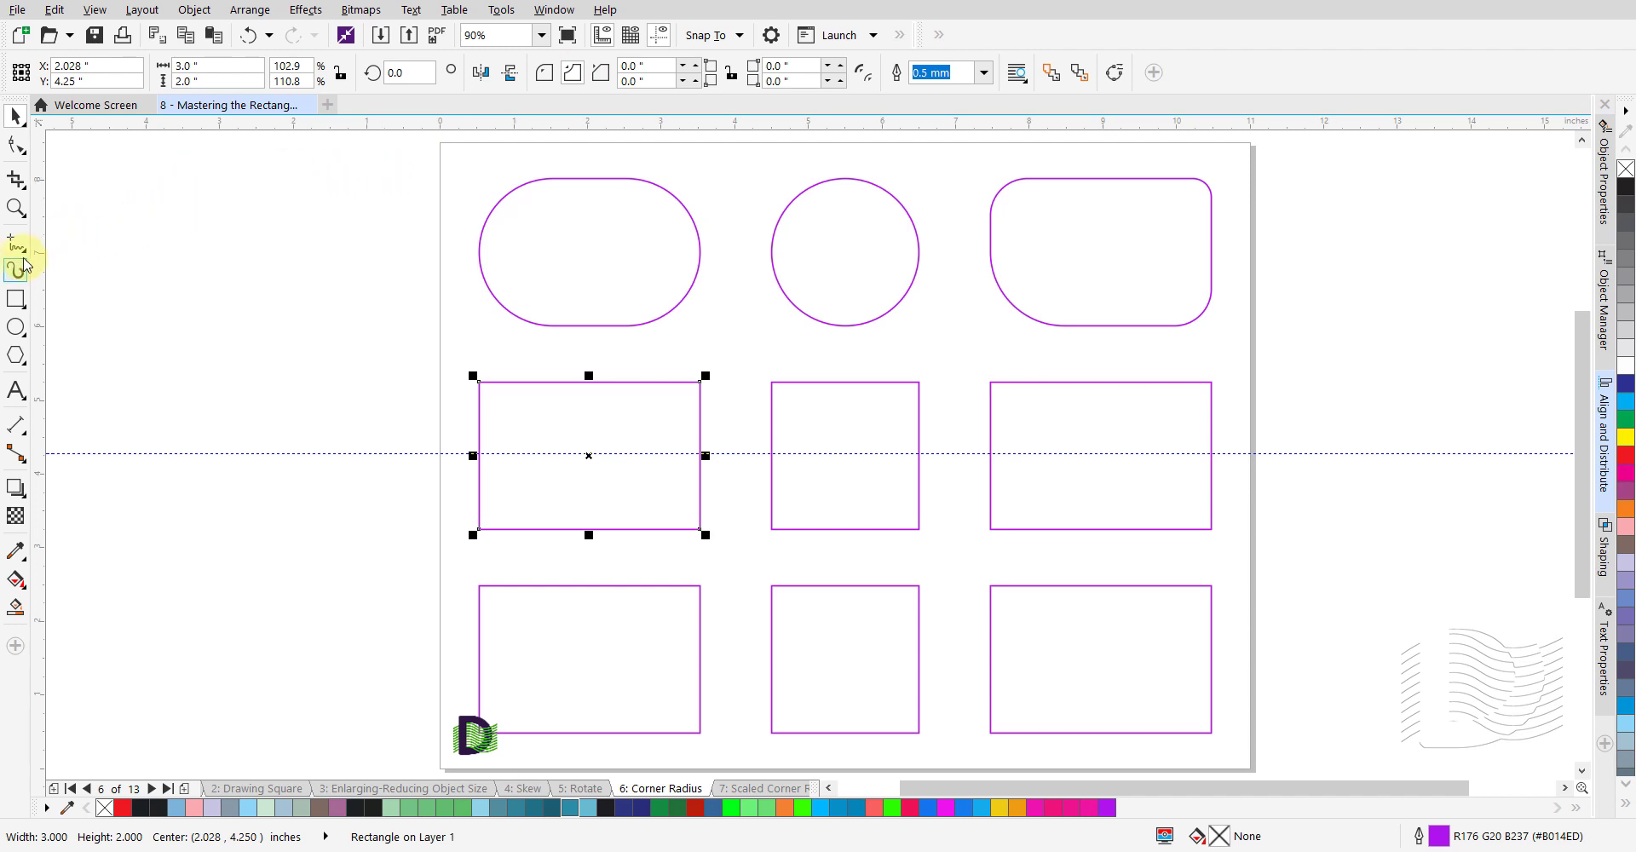
click(17, 145)
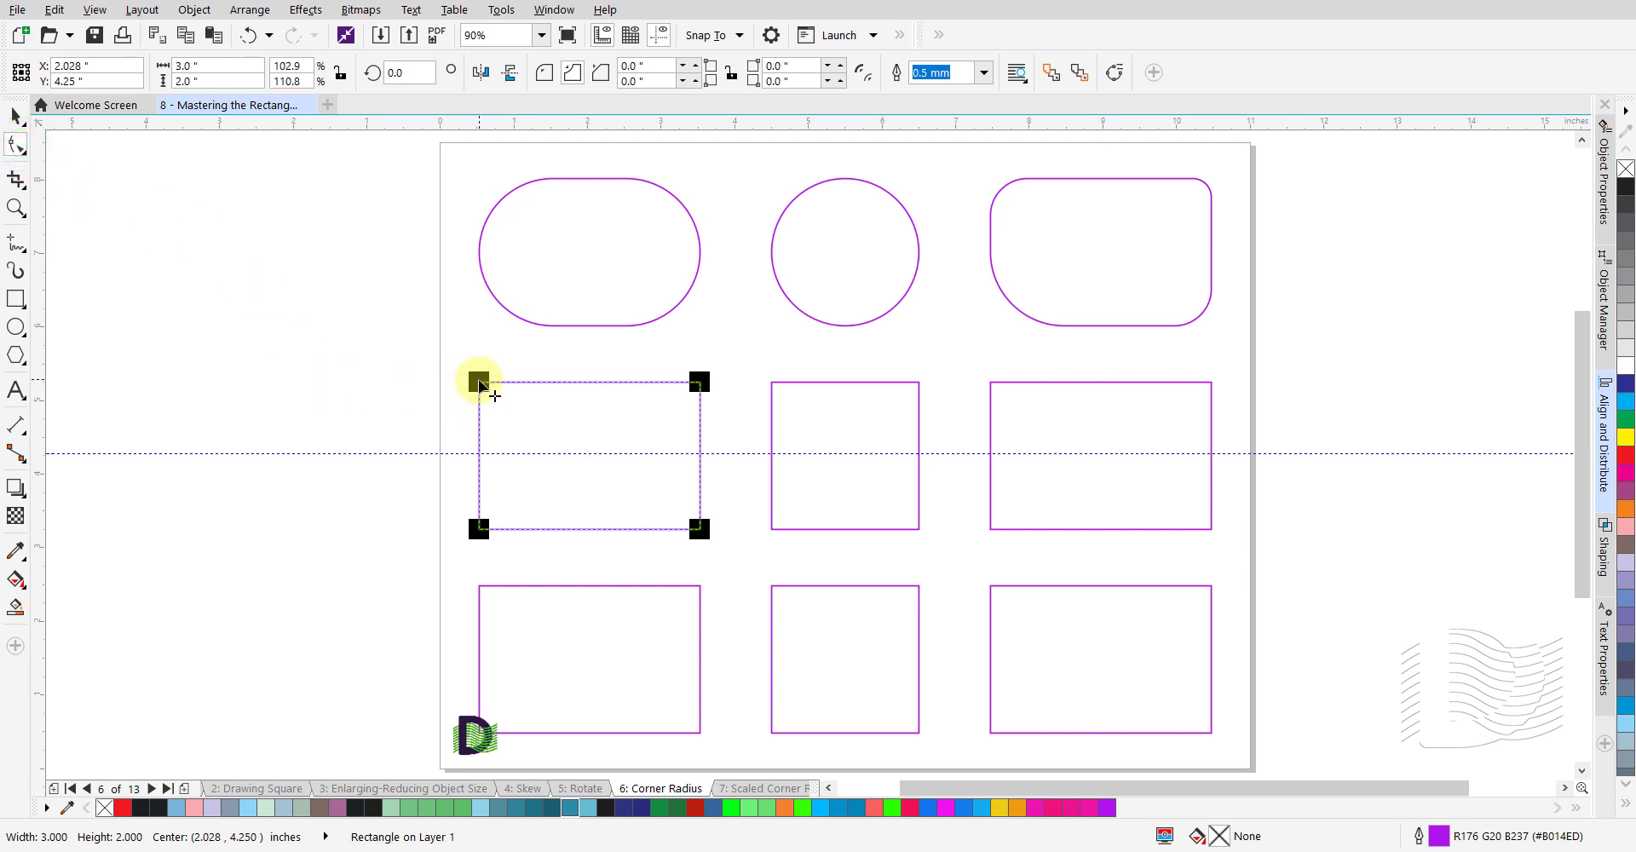
drag(475, 380, 502, 407)
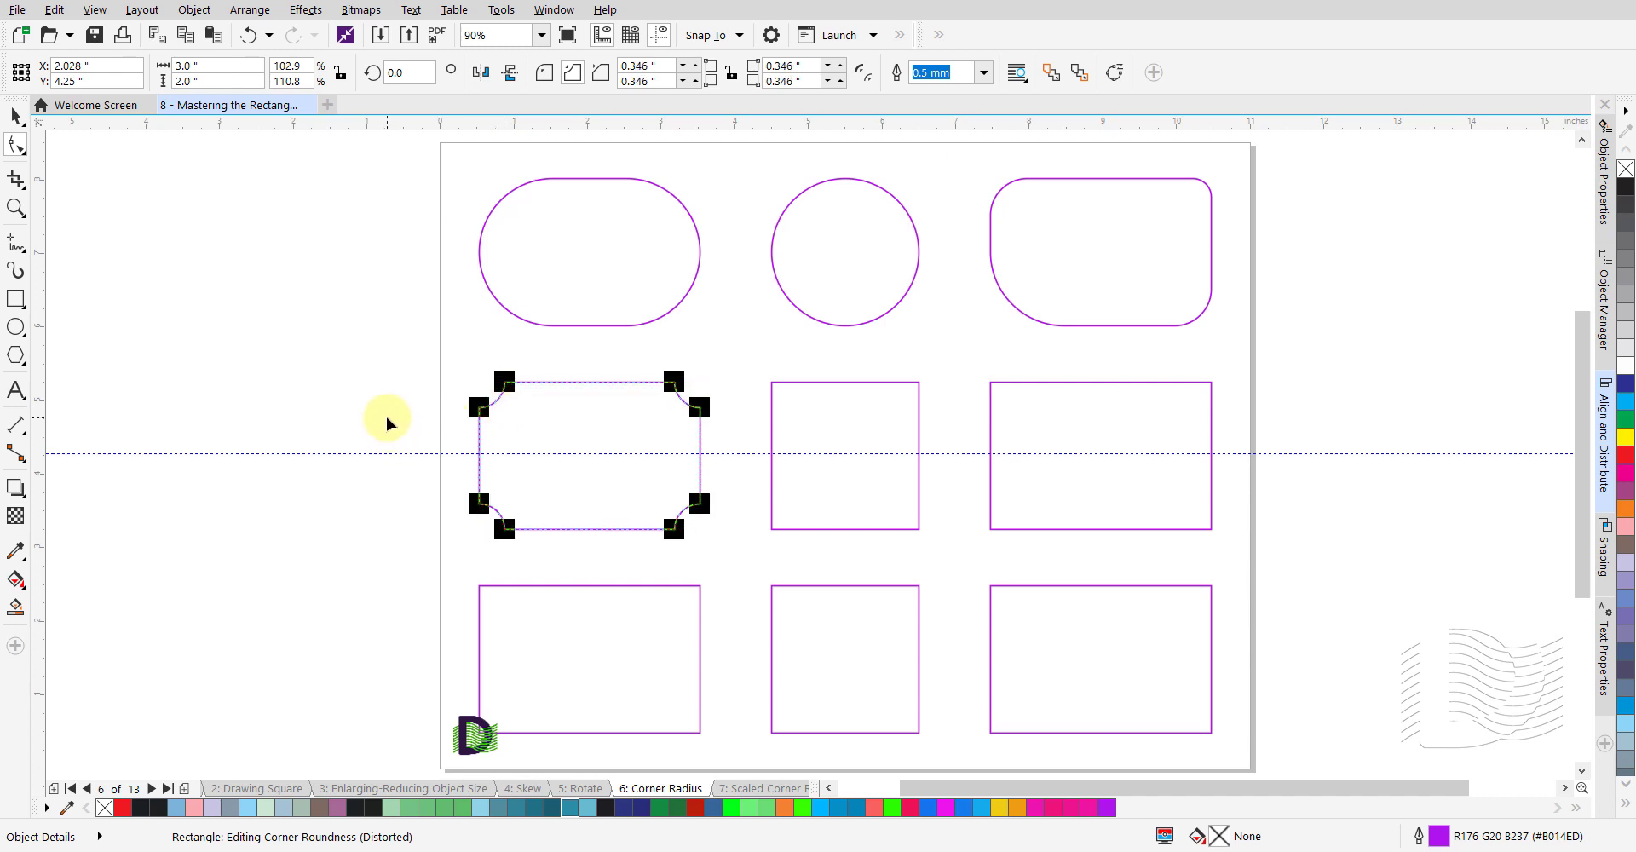
key(space)
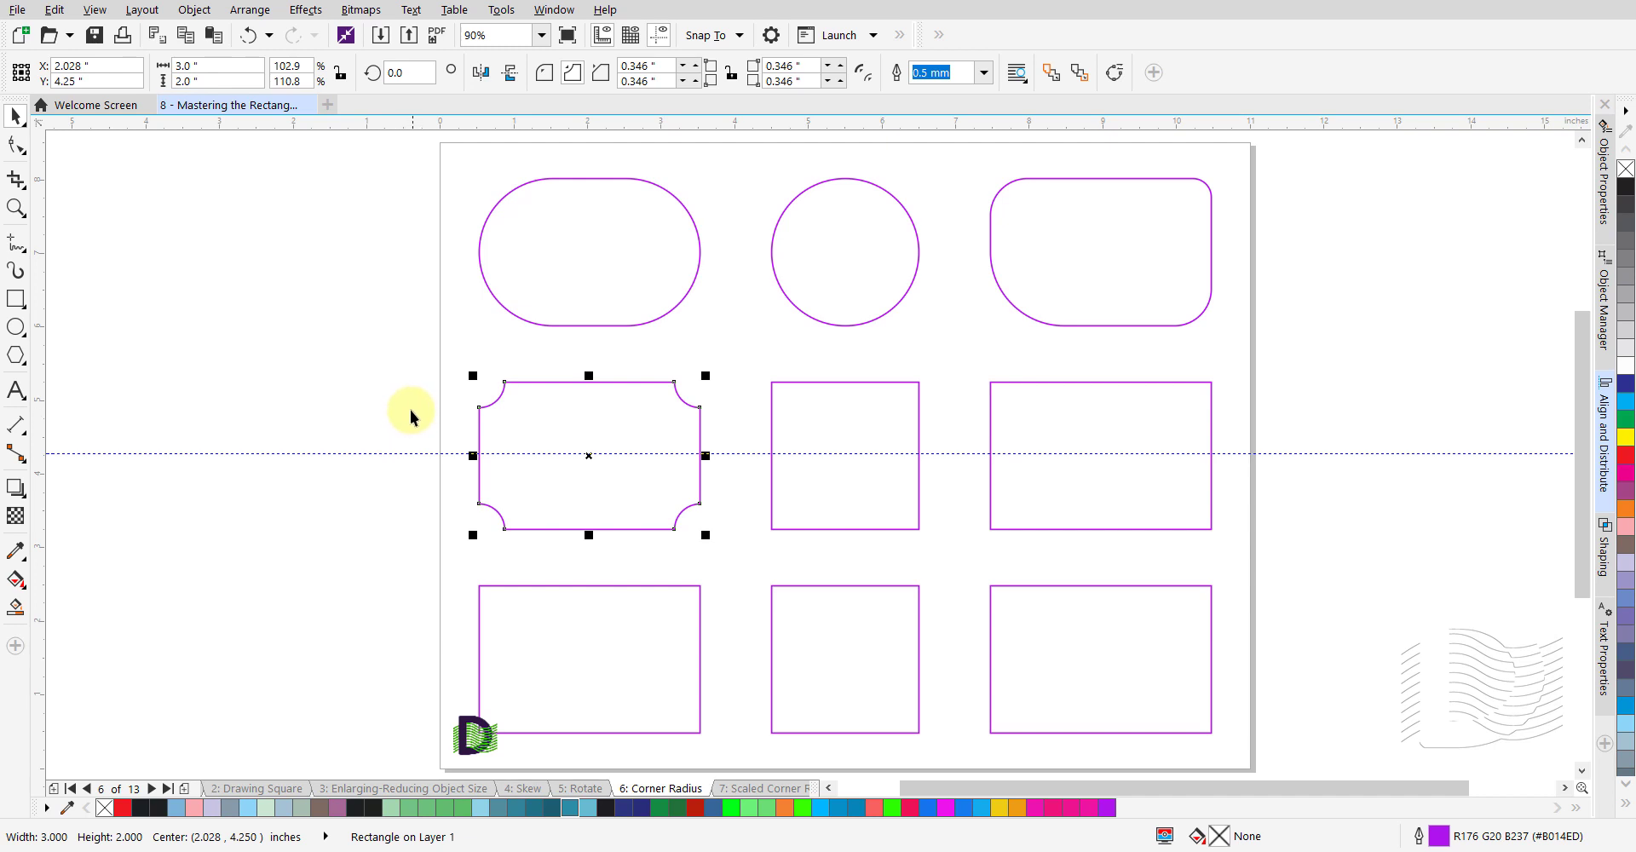
- Enlarge the middle-row left rectangle's scalloped corners to the full 1.0 in radius and deselect it
key(space)
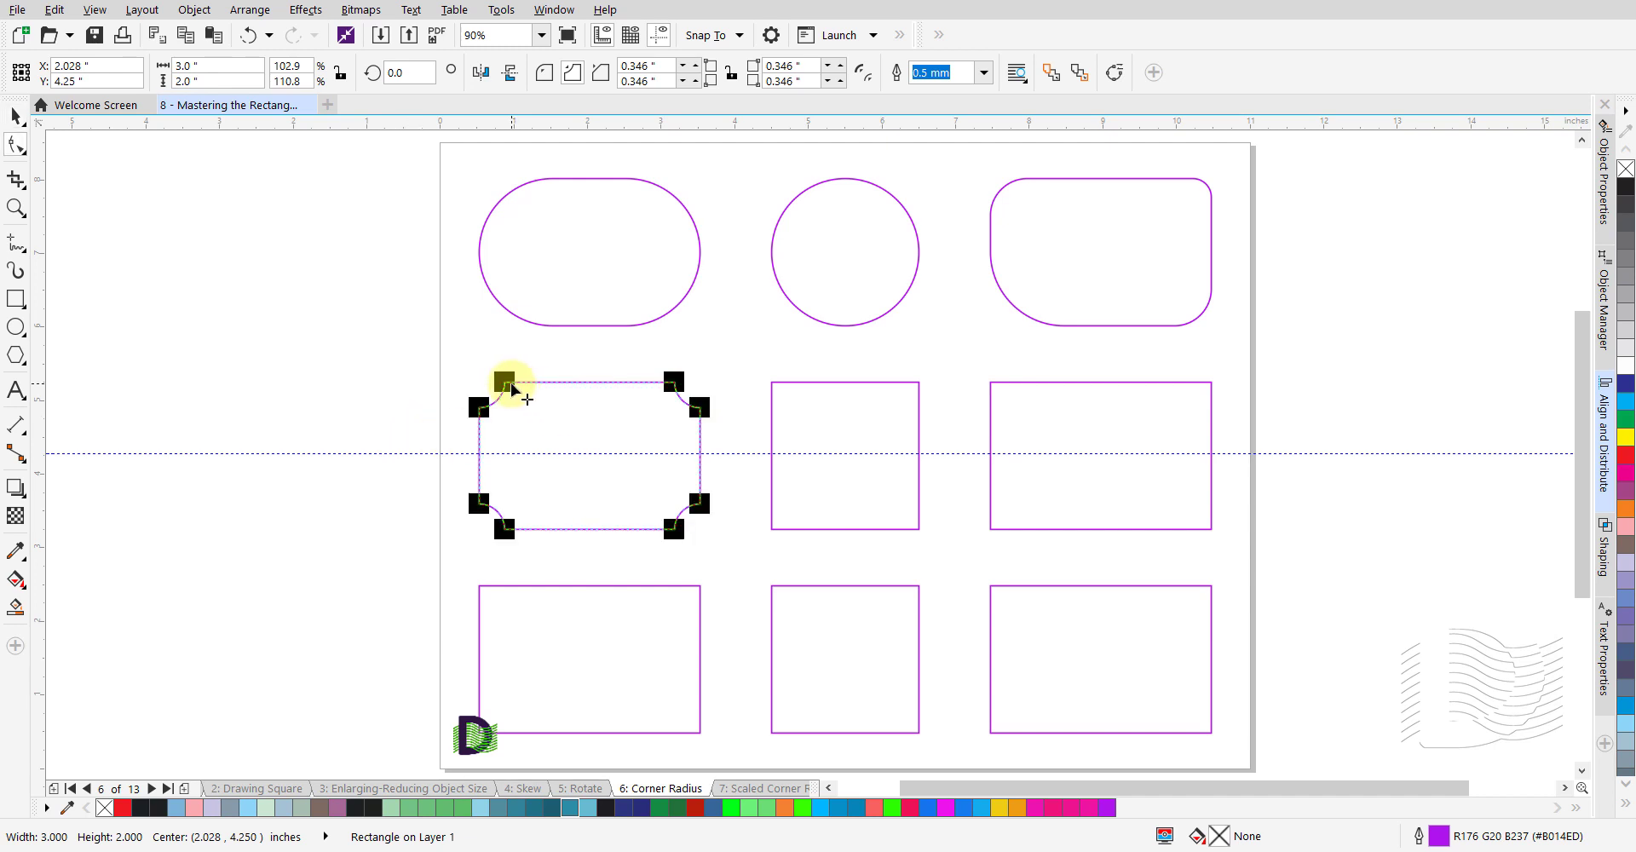
drag(505, 382, 601, 401)
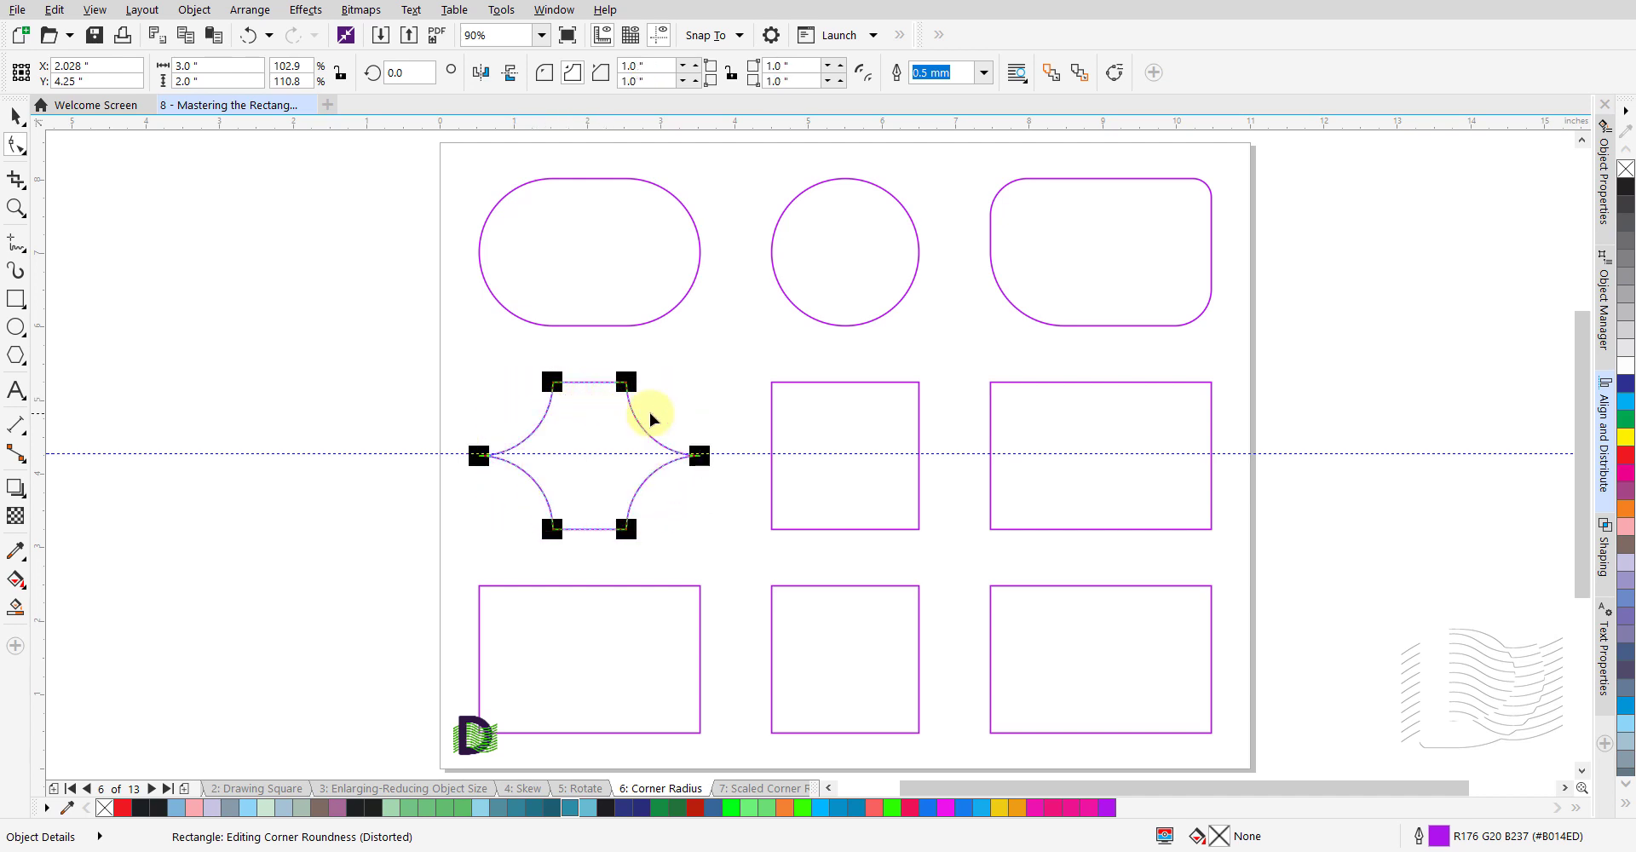
key(space)
click(741, 388)
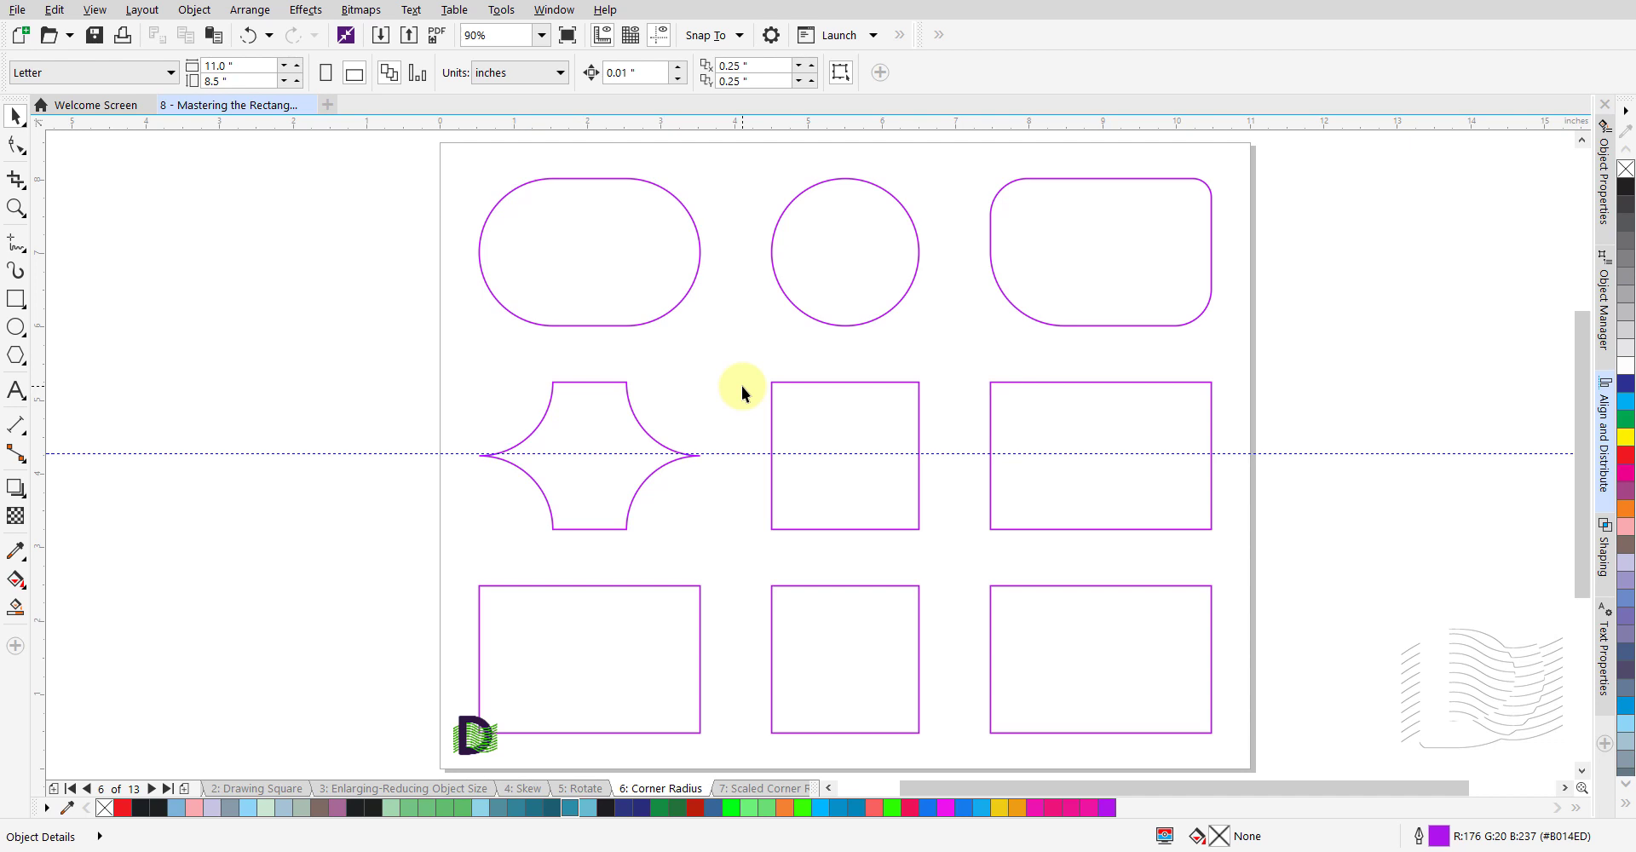
- With the Shape tool, scallop the central square's corners to 1.0 in so it forms a four-pointed star
key(space)
click(811, 411)
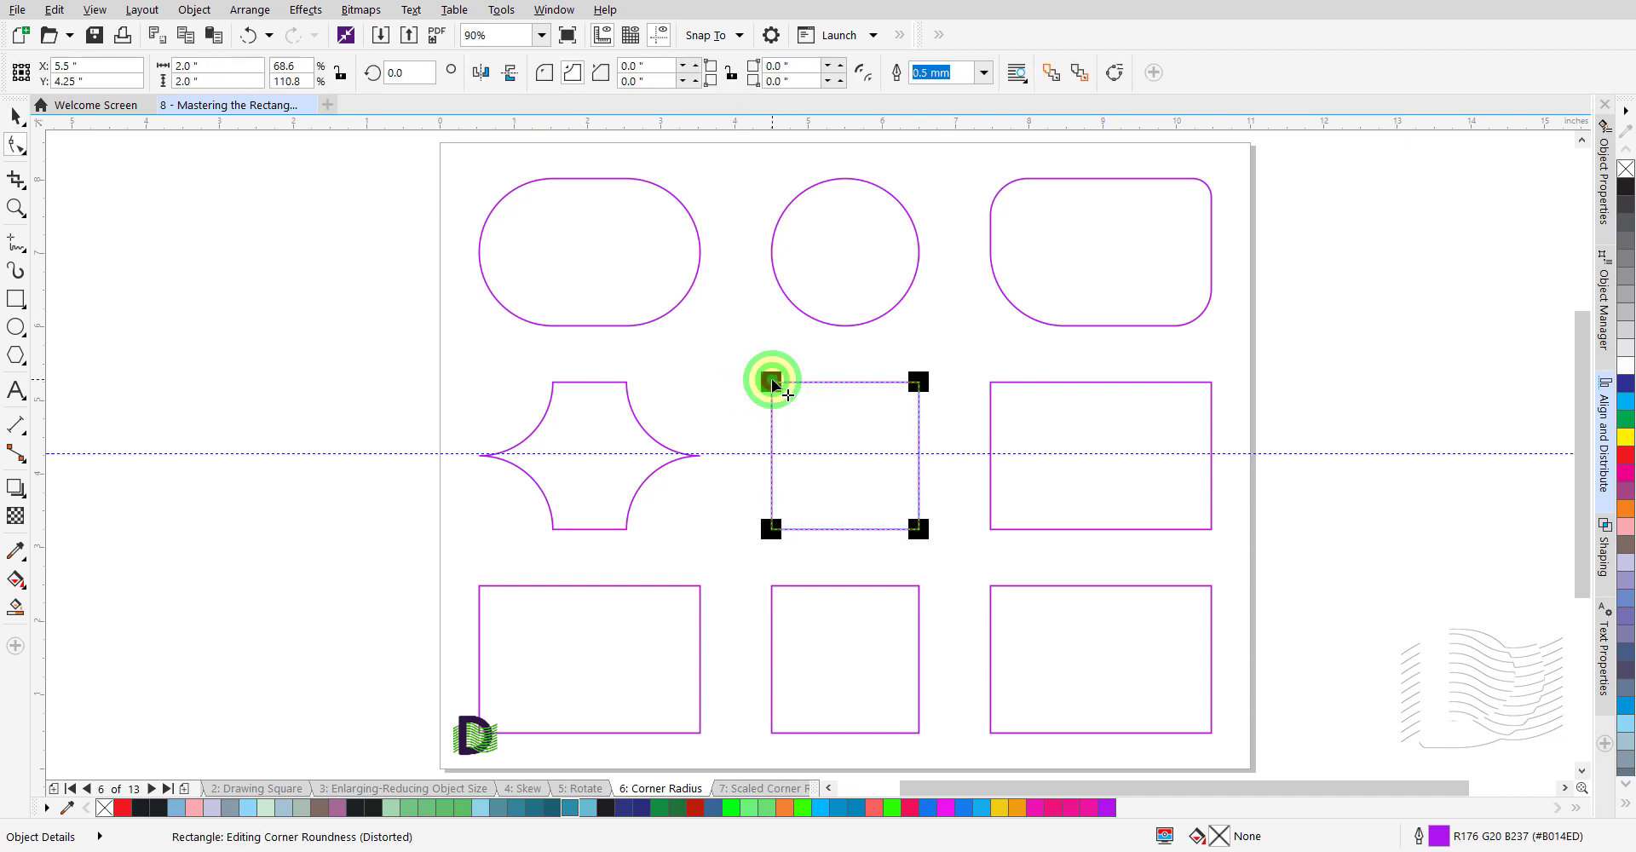
drag(770, 379, 862, 488)
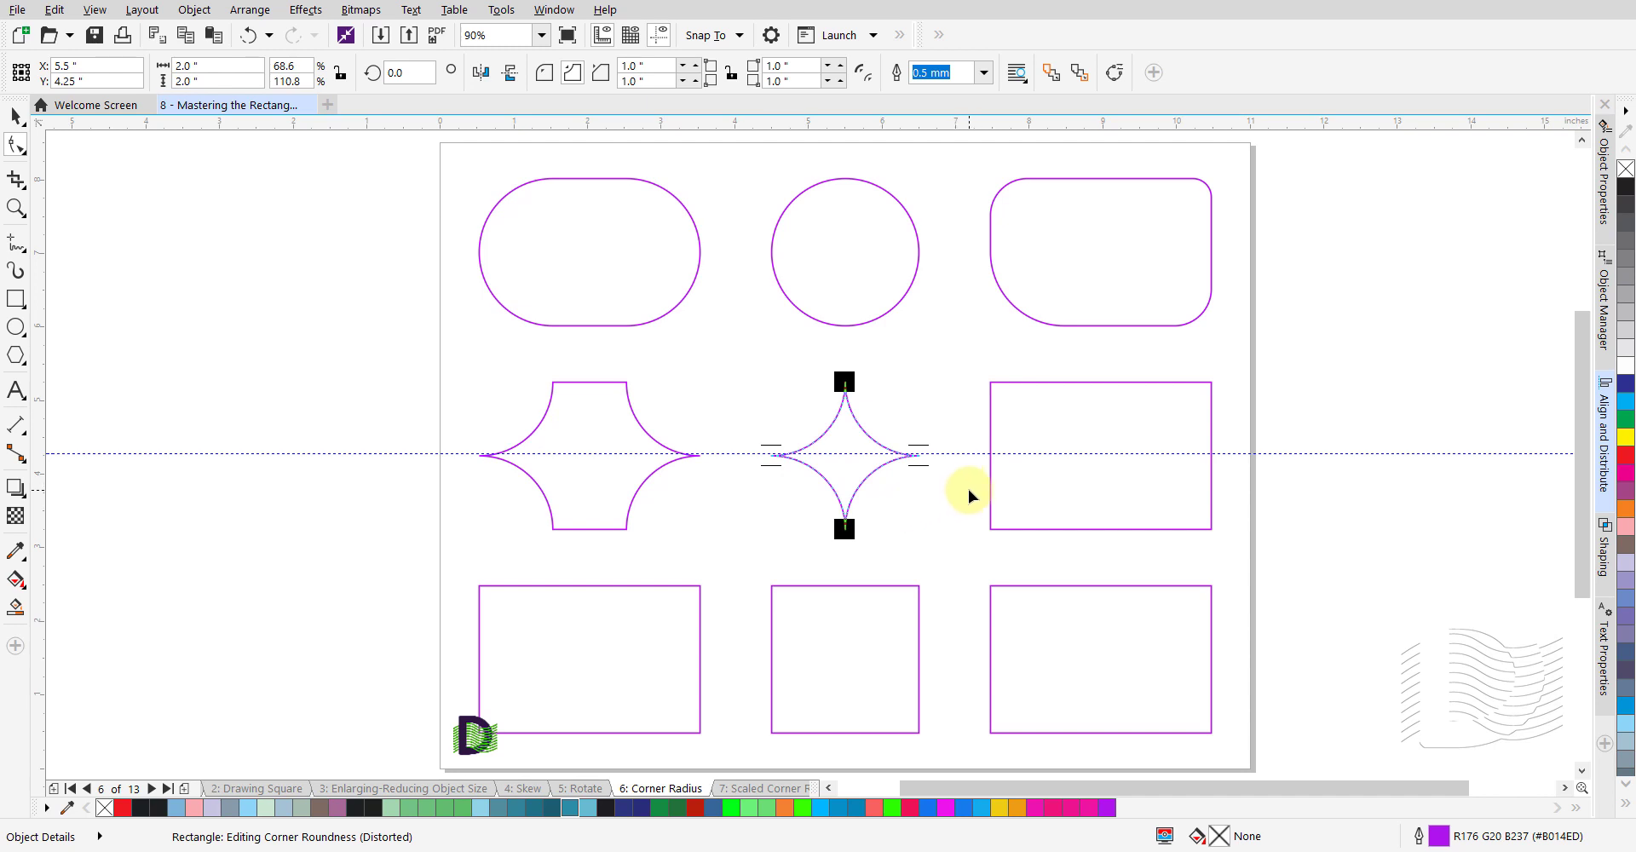
- Link the corners of the middle-row right rectangle and scallop all of them to a 0.75 in radius
key(space)
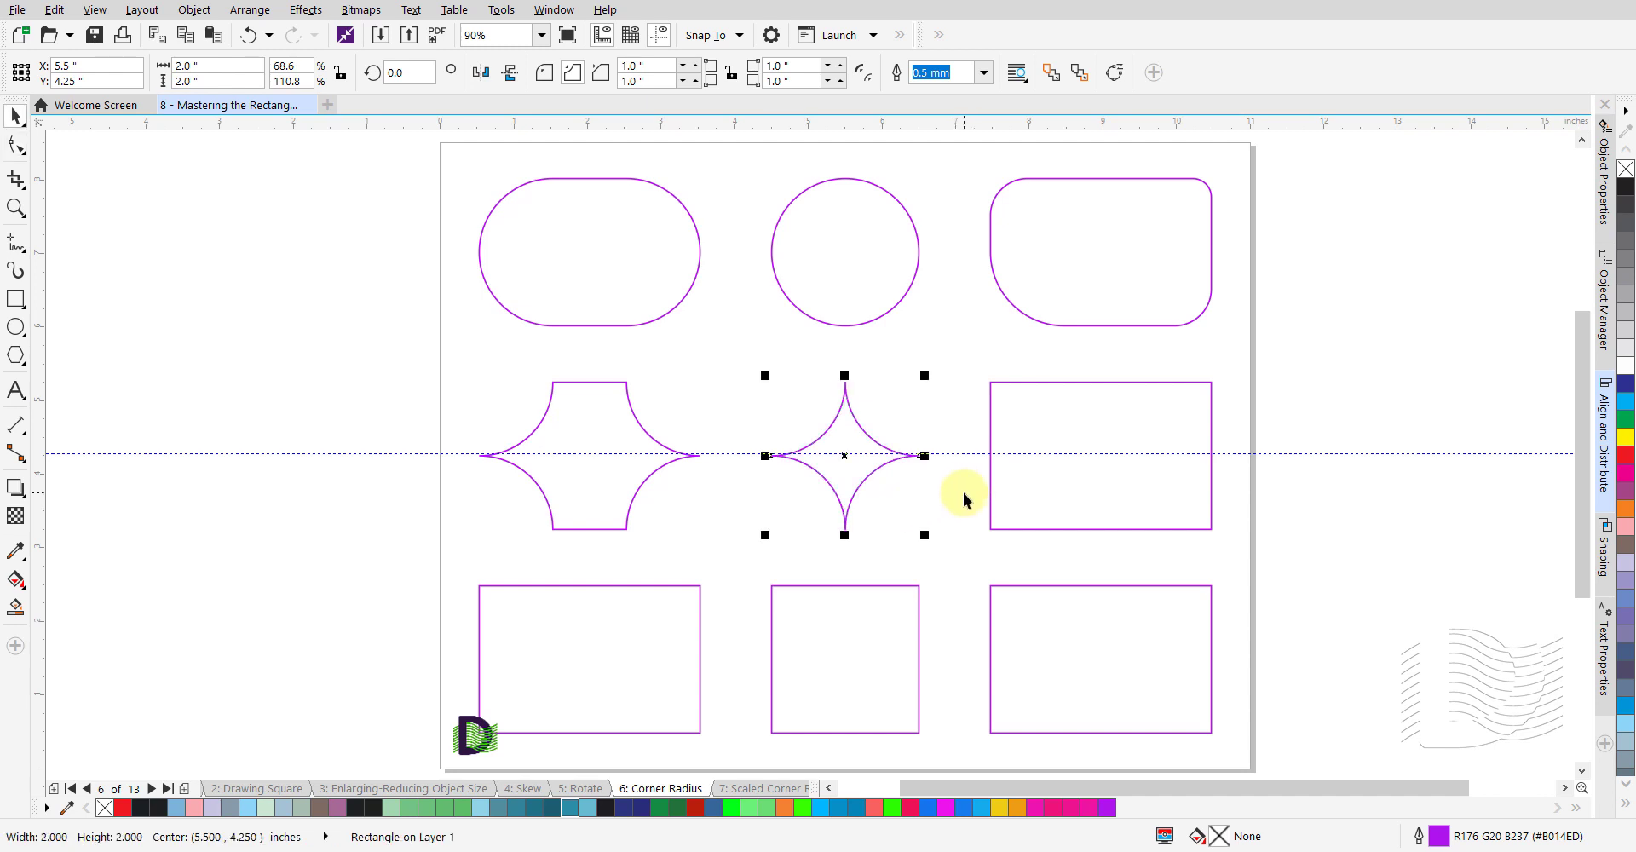
click(962, 493)
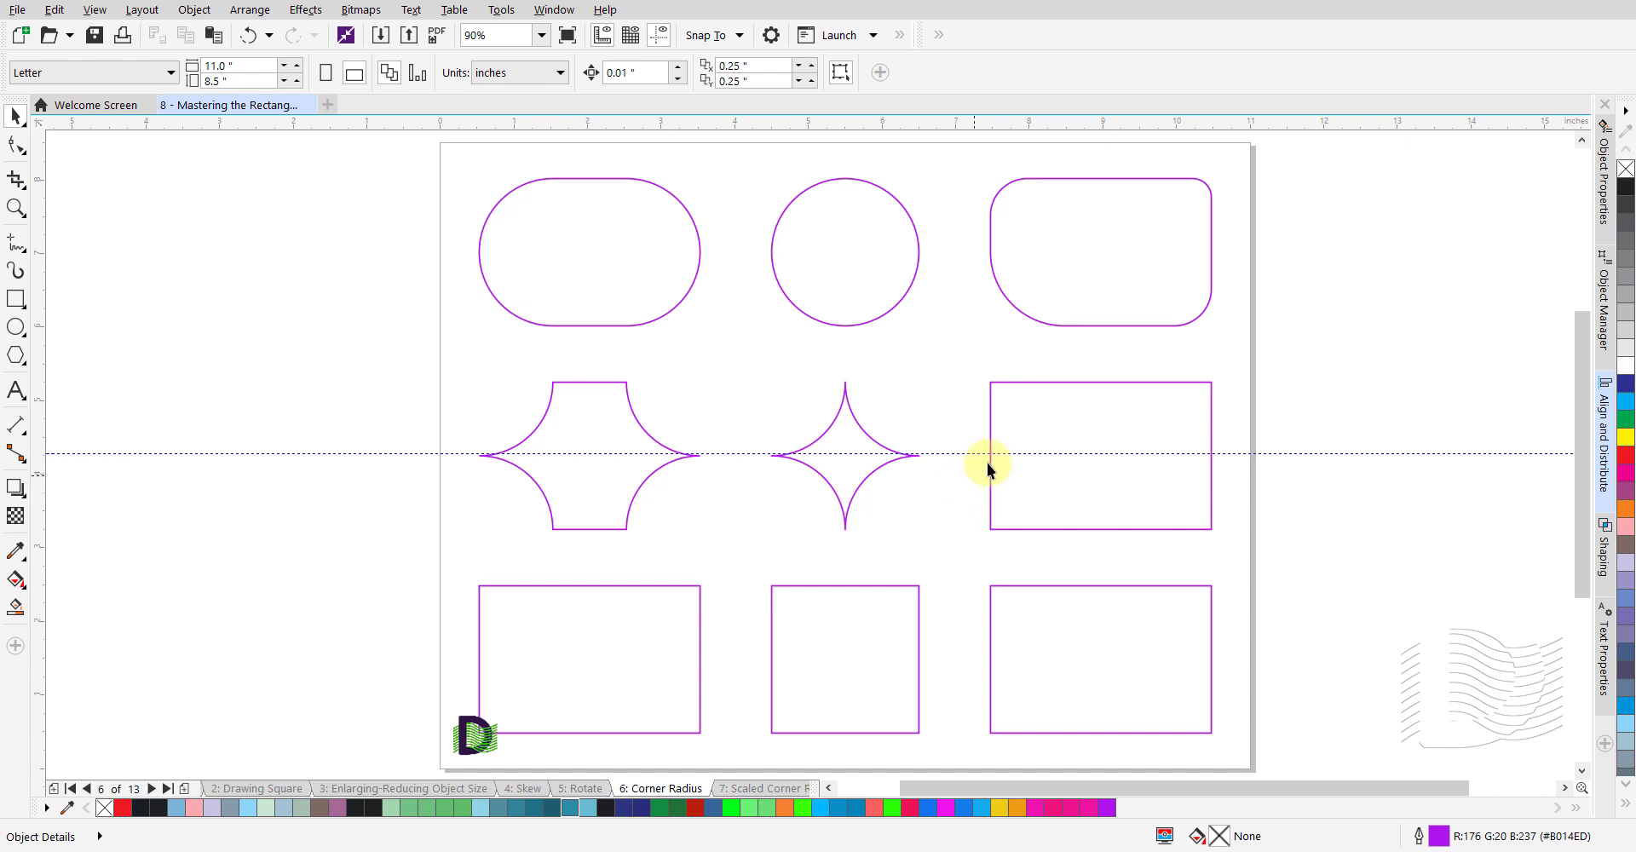
click(1053, 404)
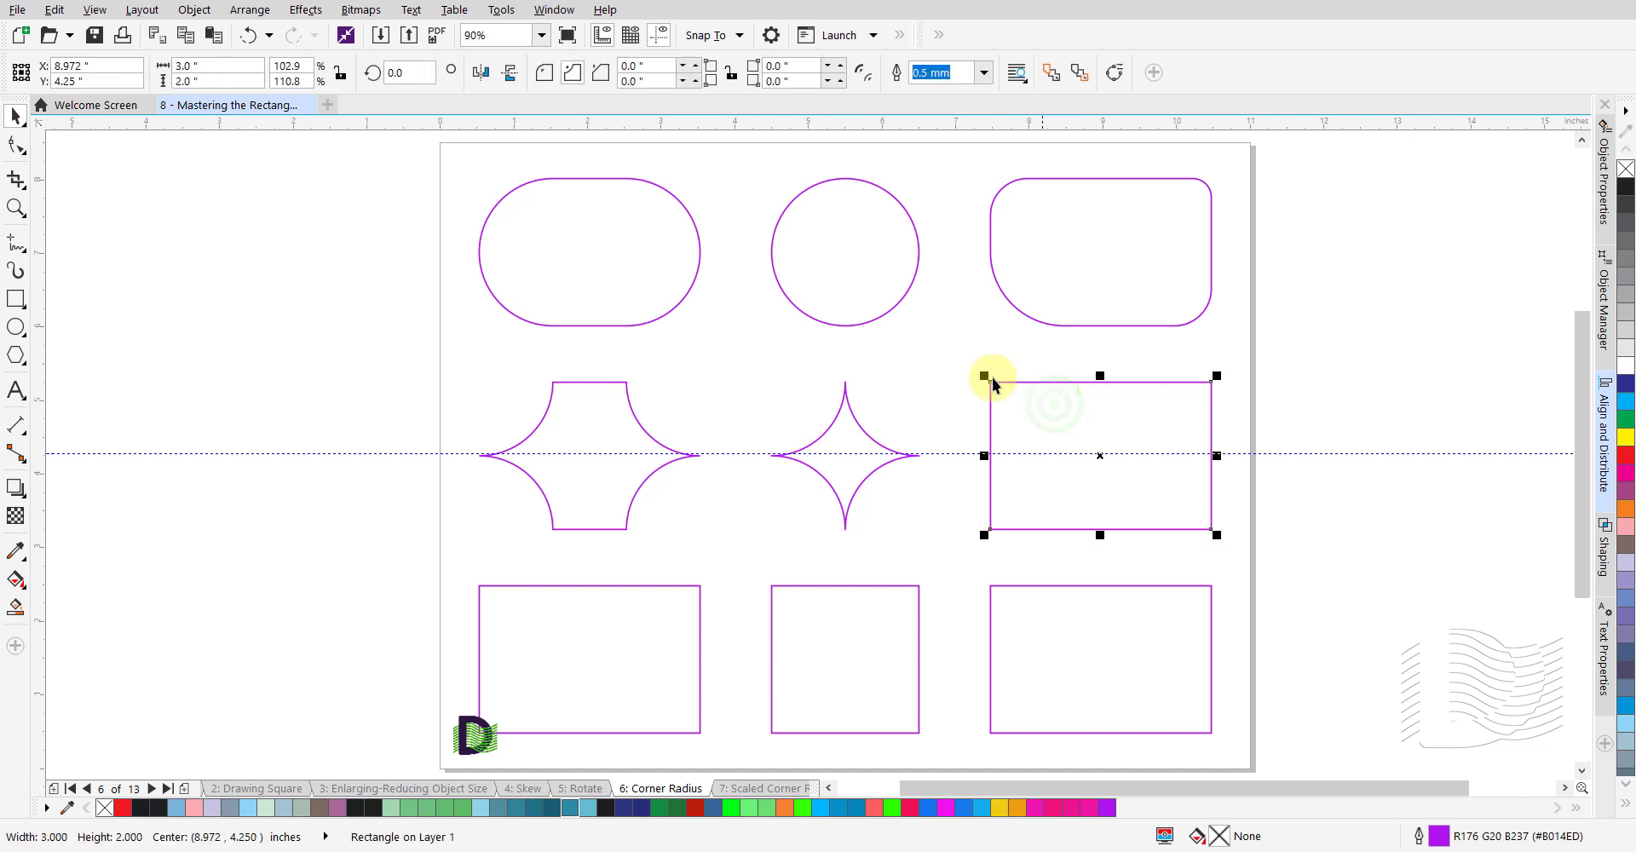
click(731, 72)
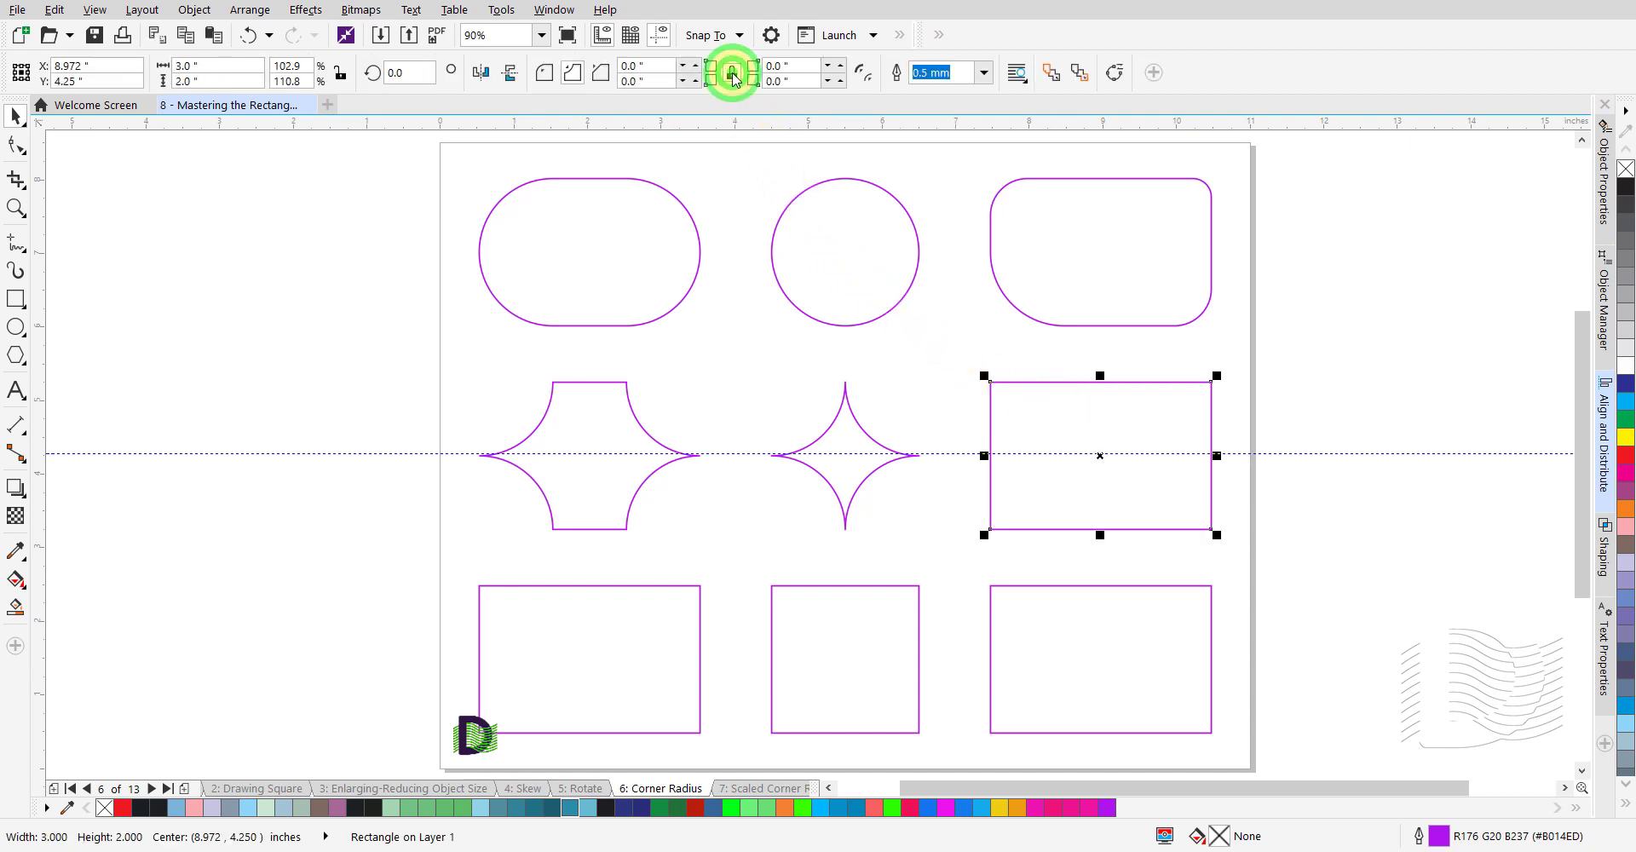
double_click(642, 78)
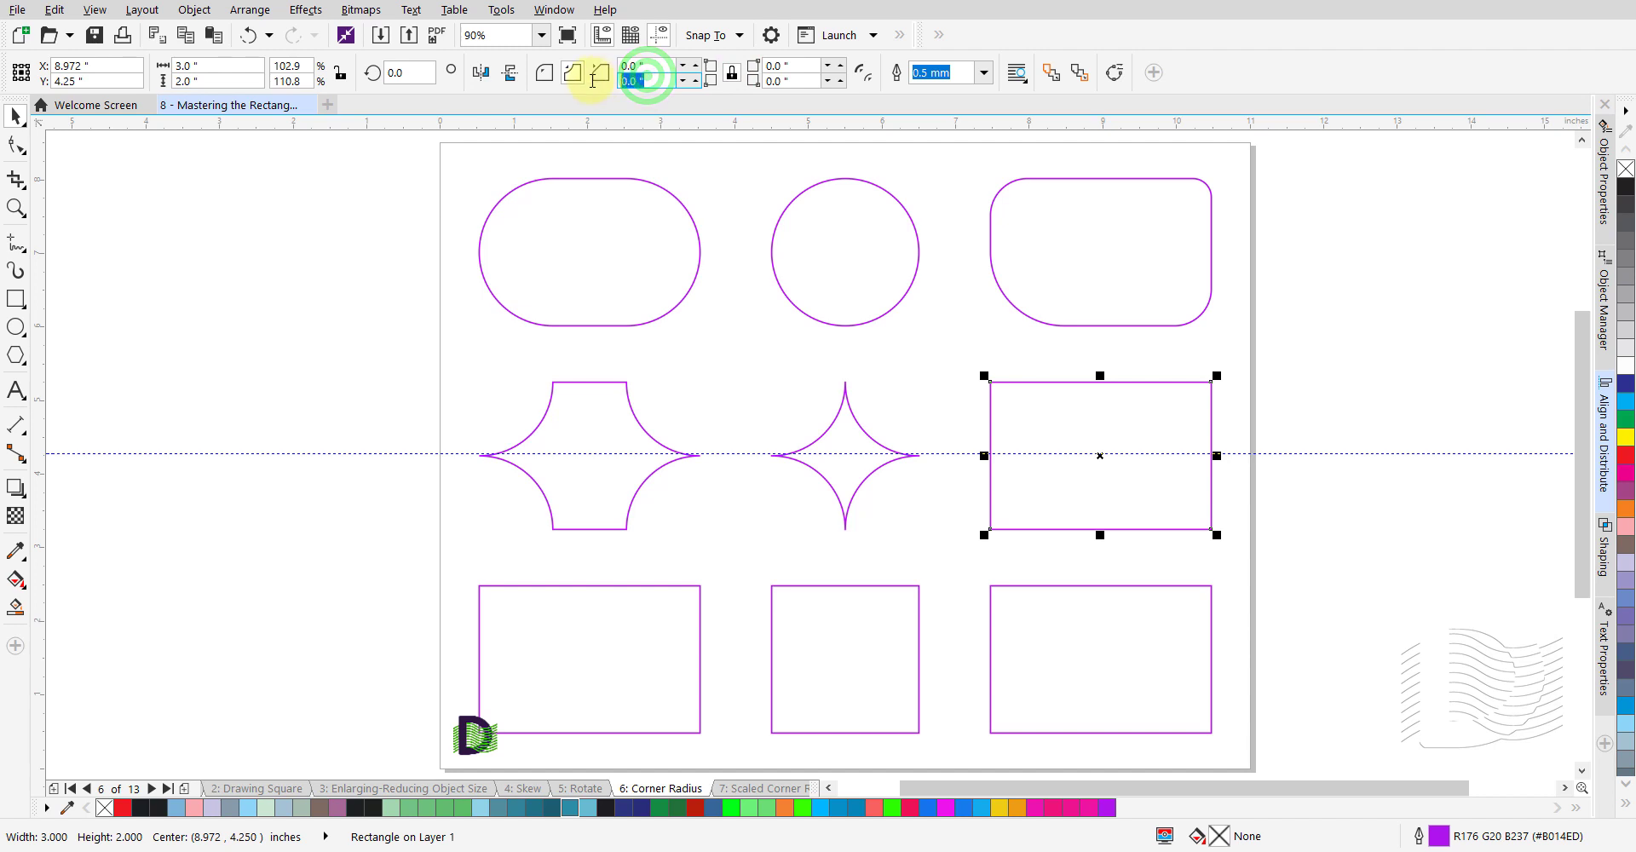
text(0.)
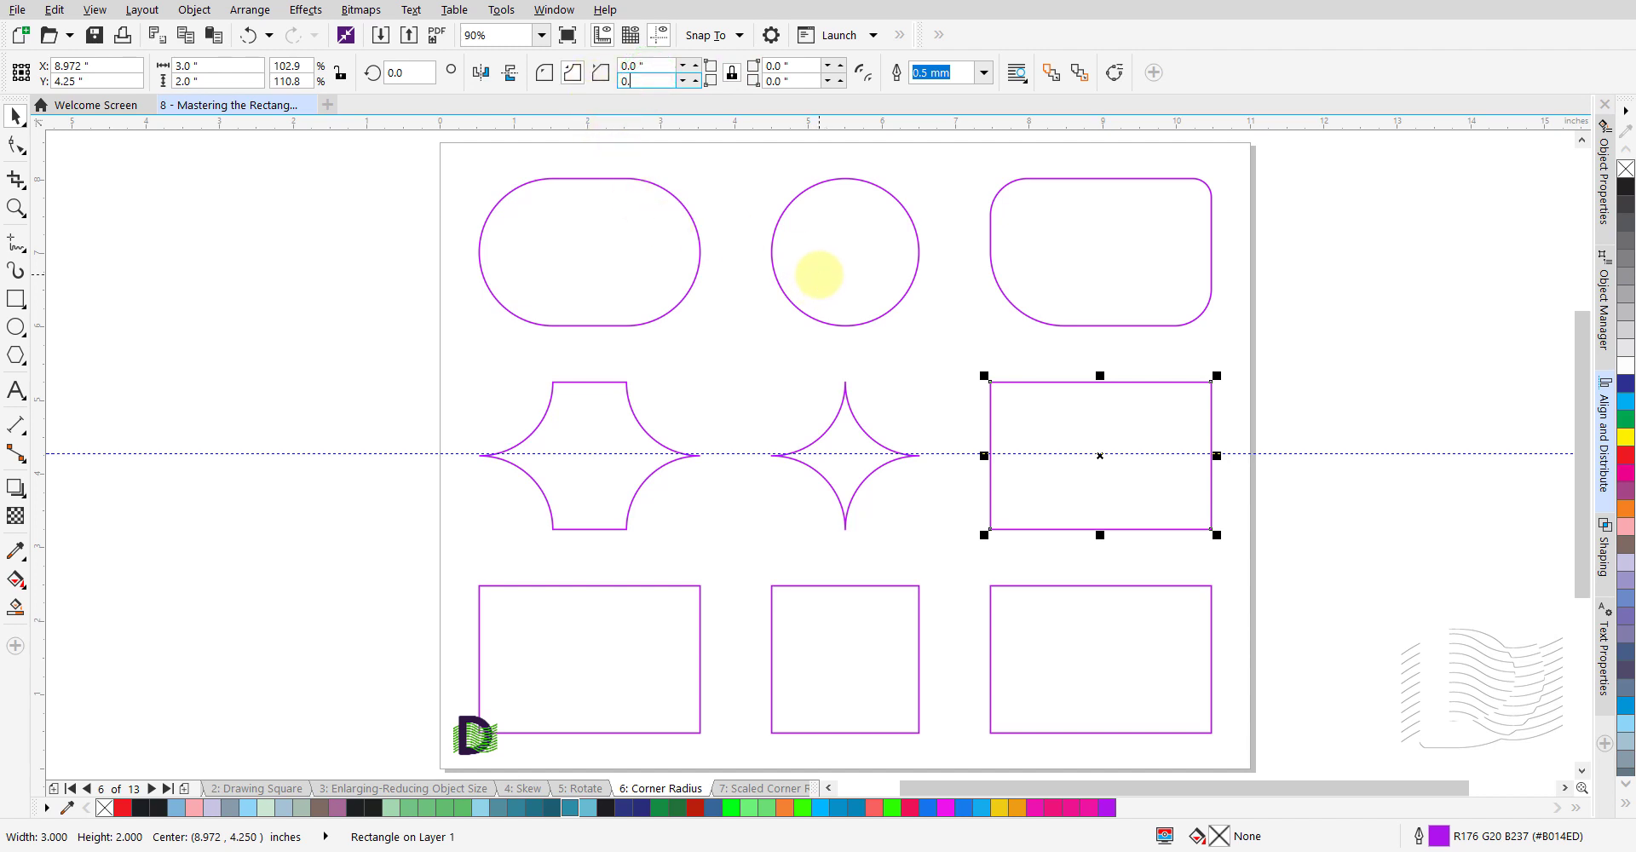
text(75)
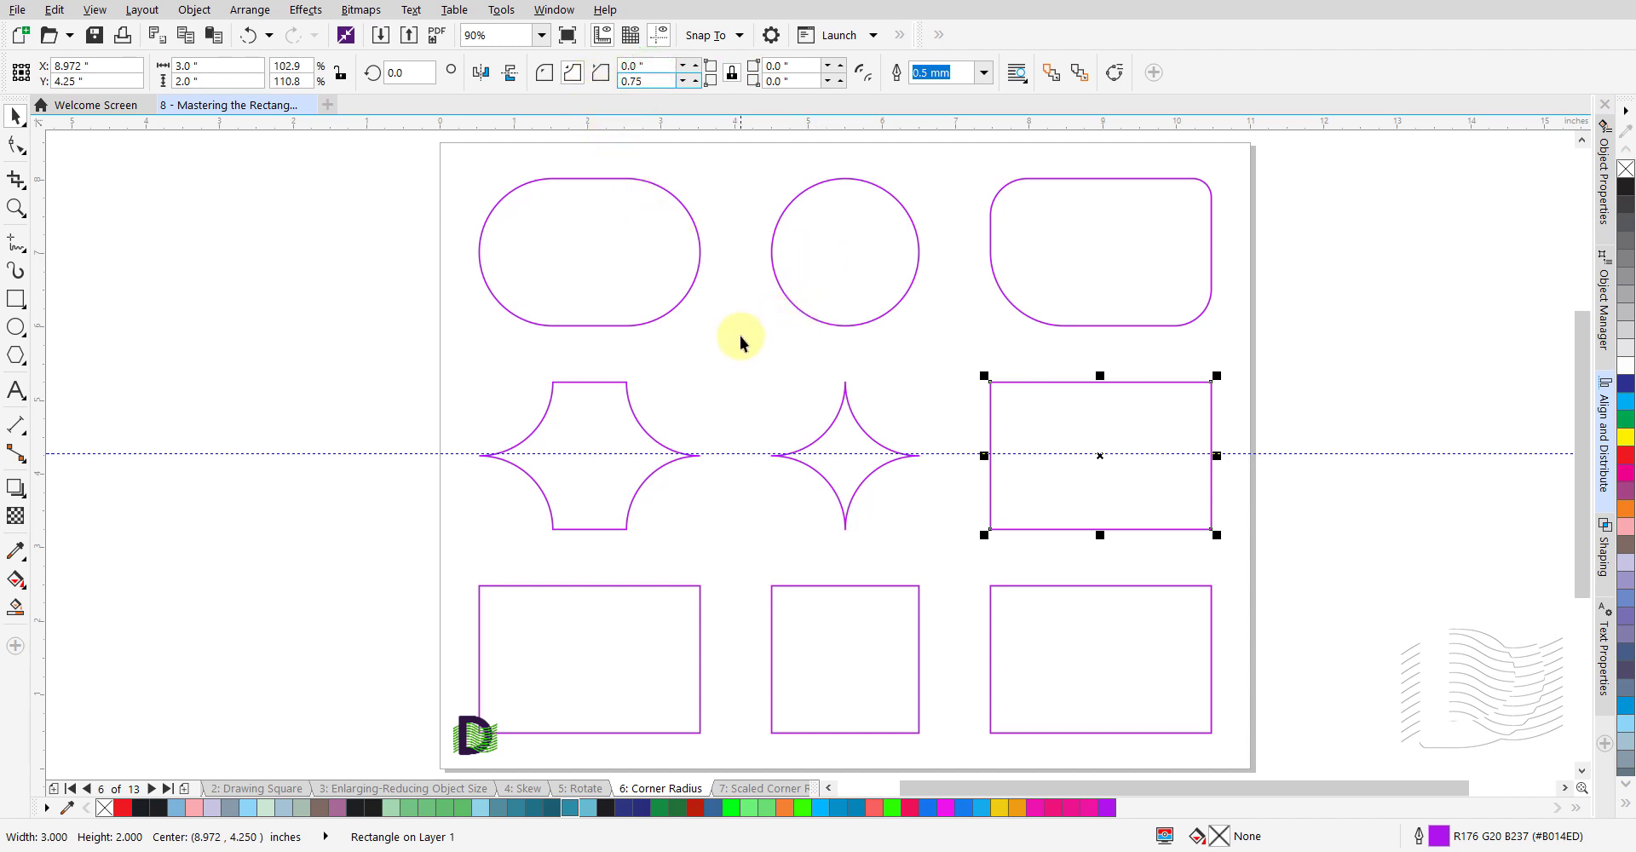
key(Return)
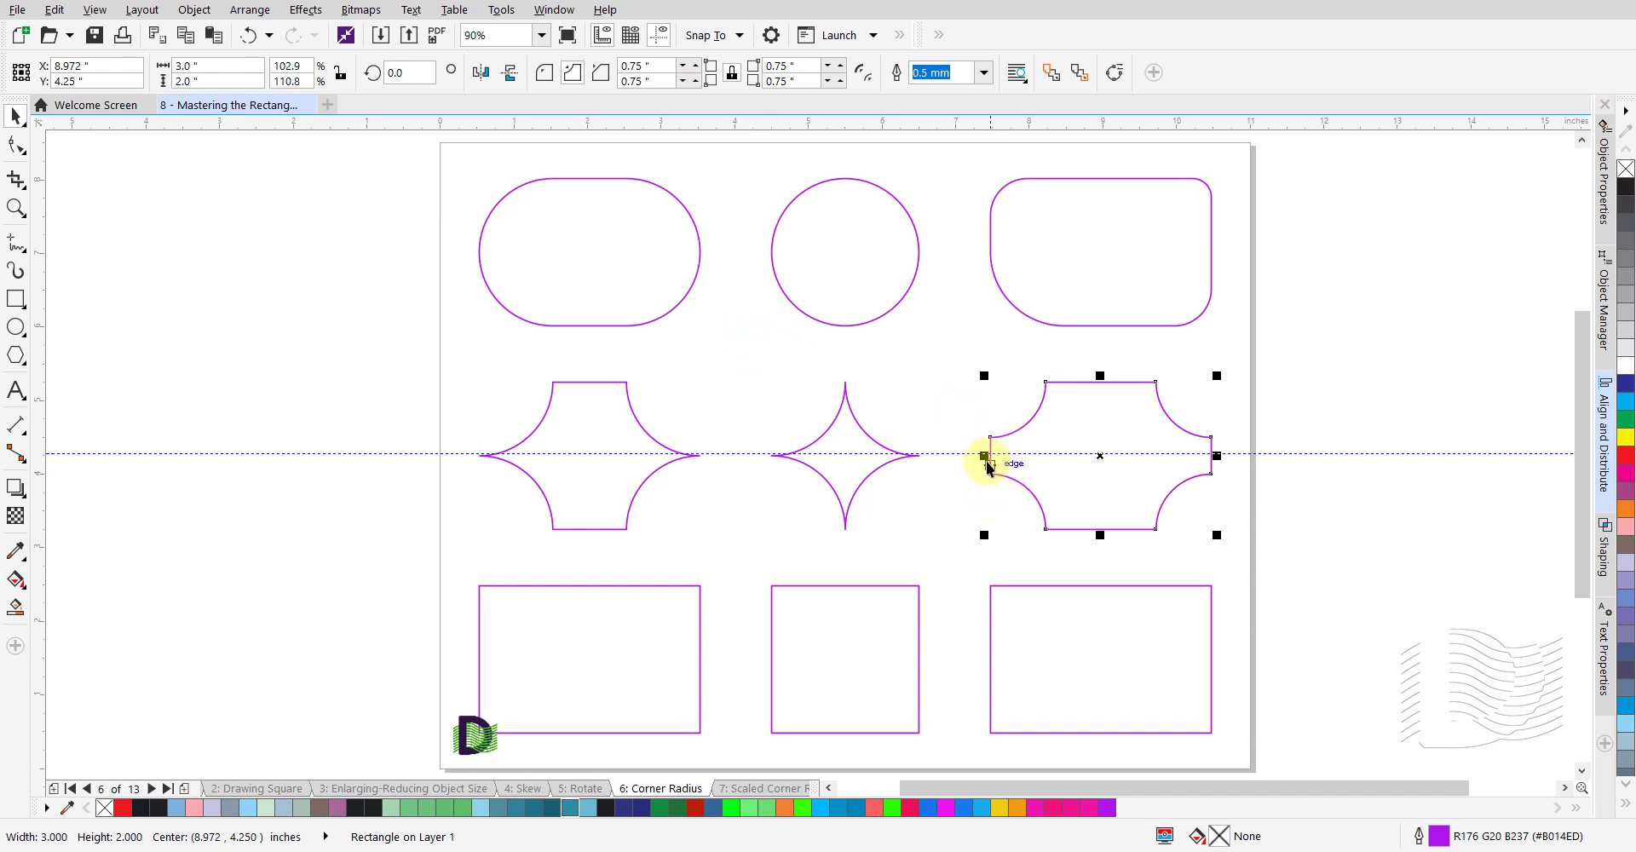
- Unlink the scalloped rectangle's corners, set the lower-left radius to 0.5 in and the upper-right to 0.25 in, and deselect it
click(731, 75)
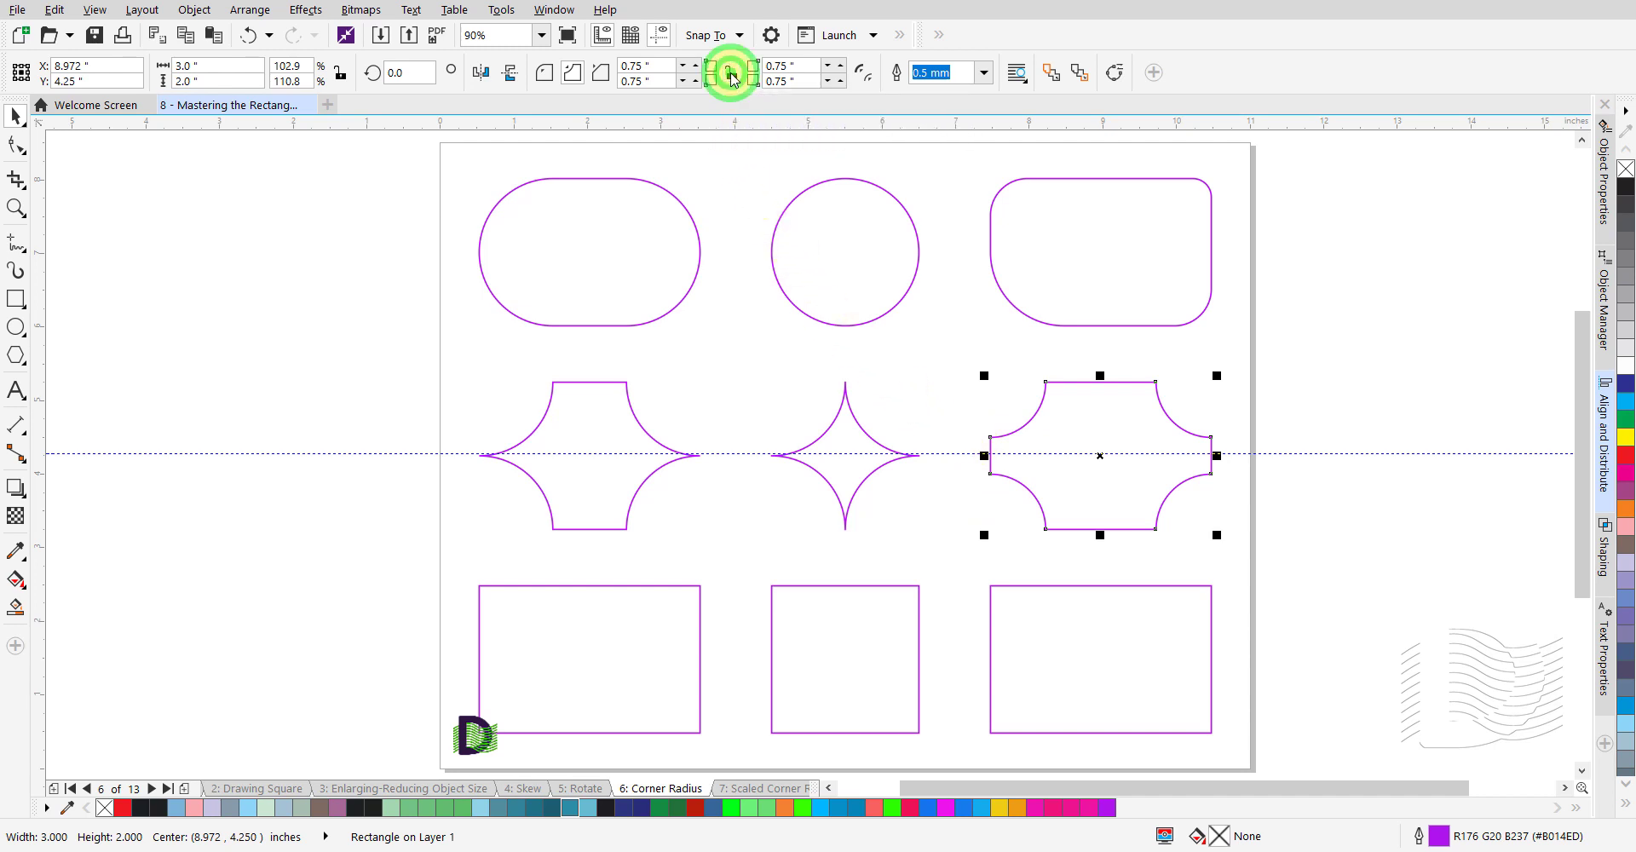
click(654, 80)
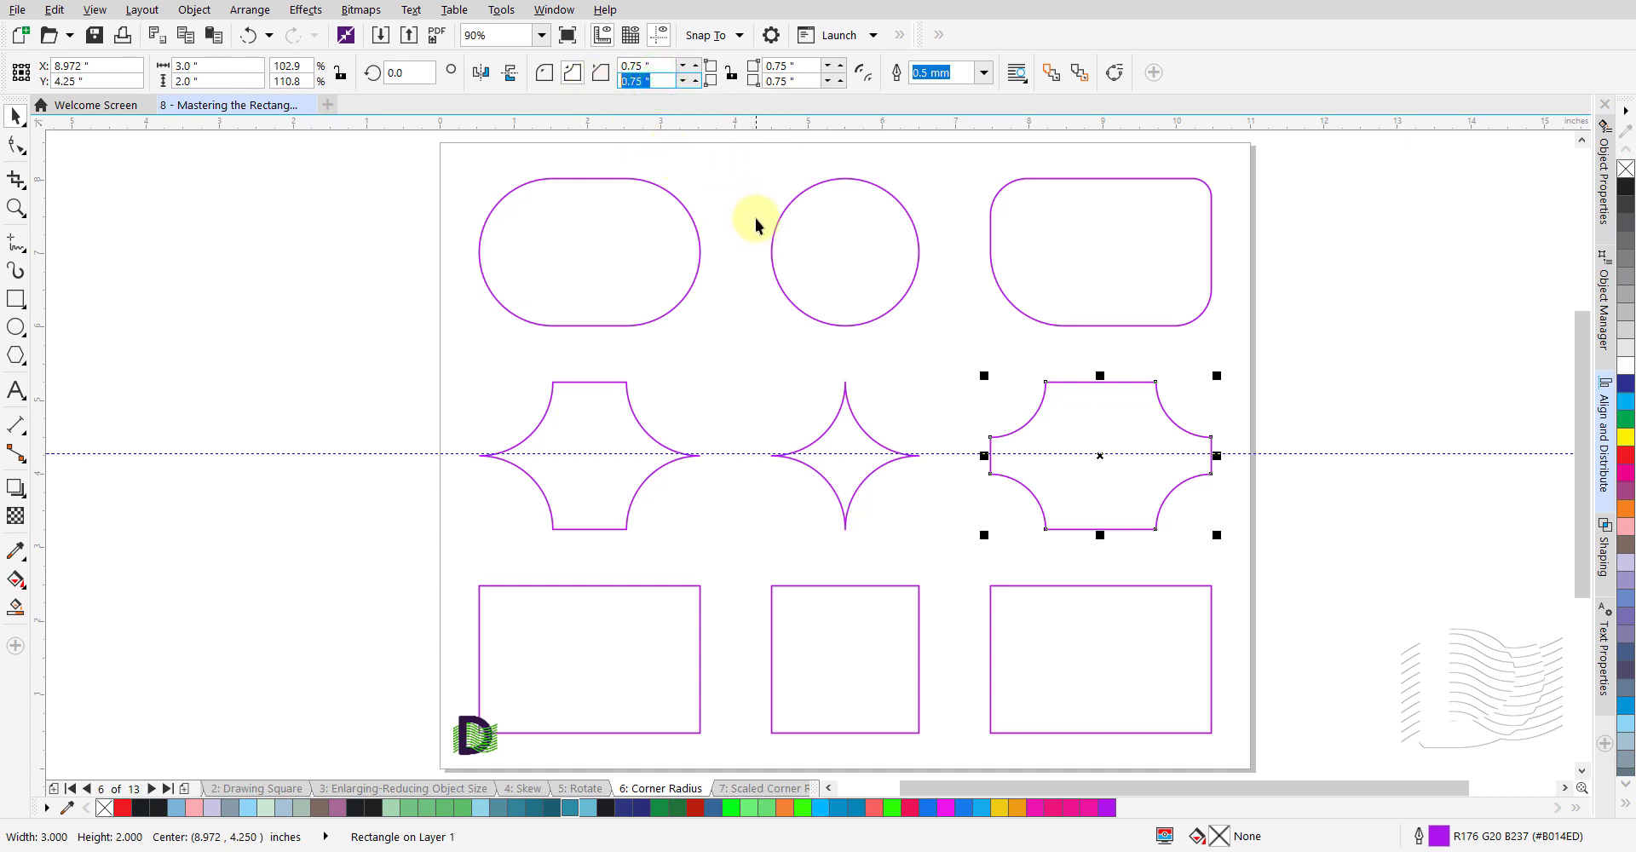
text(0.5)
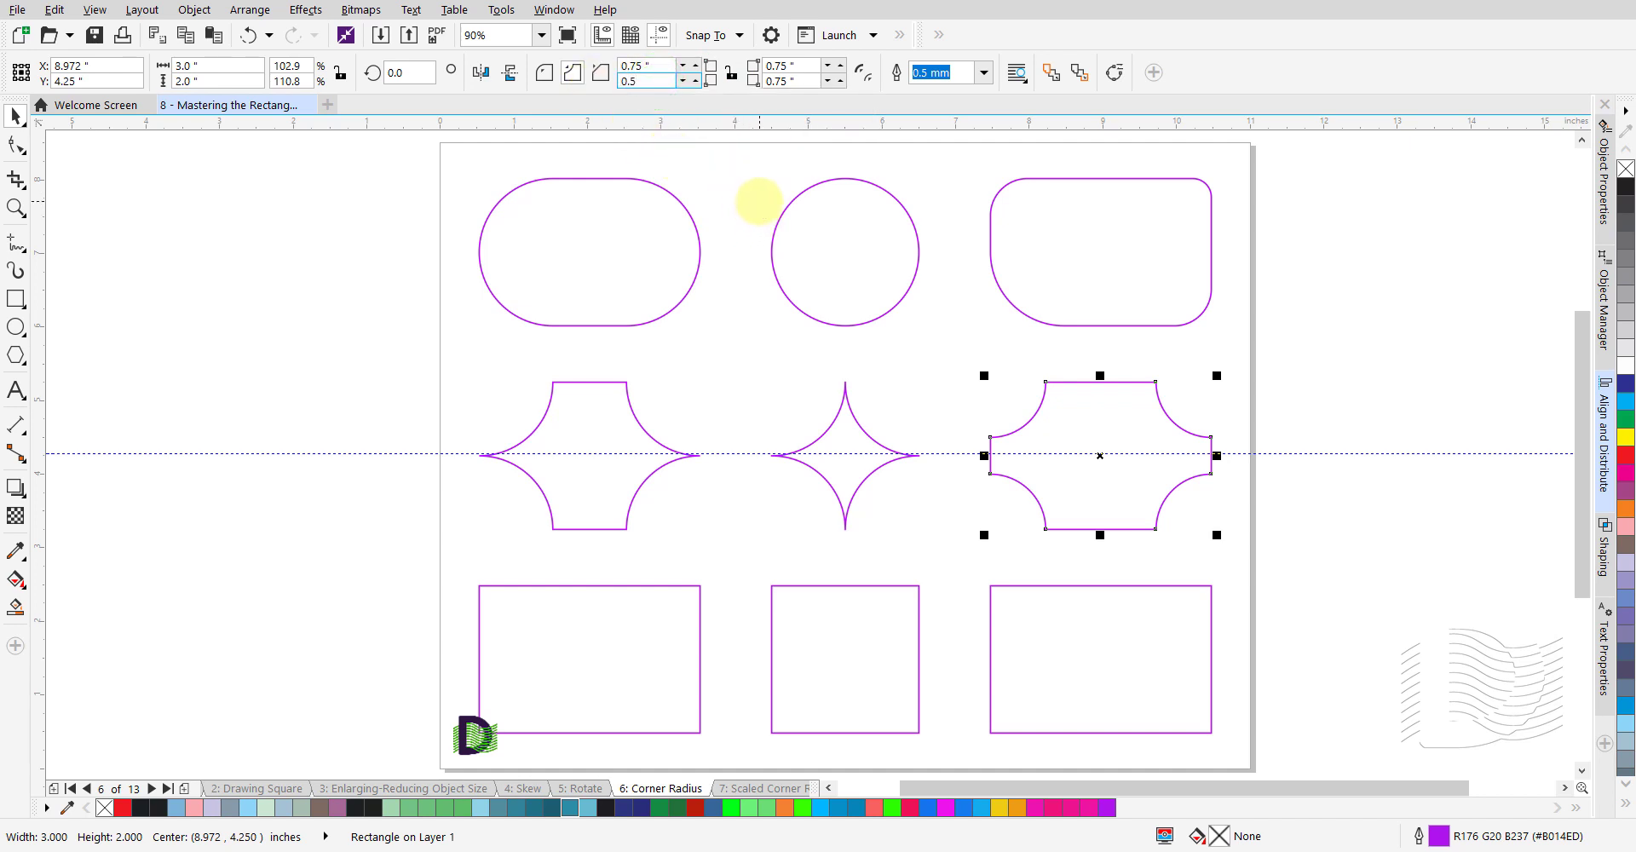
key(Tab)
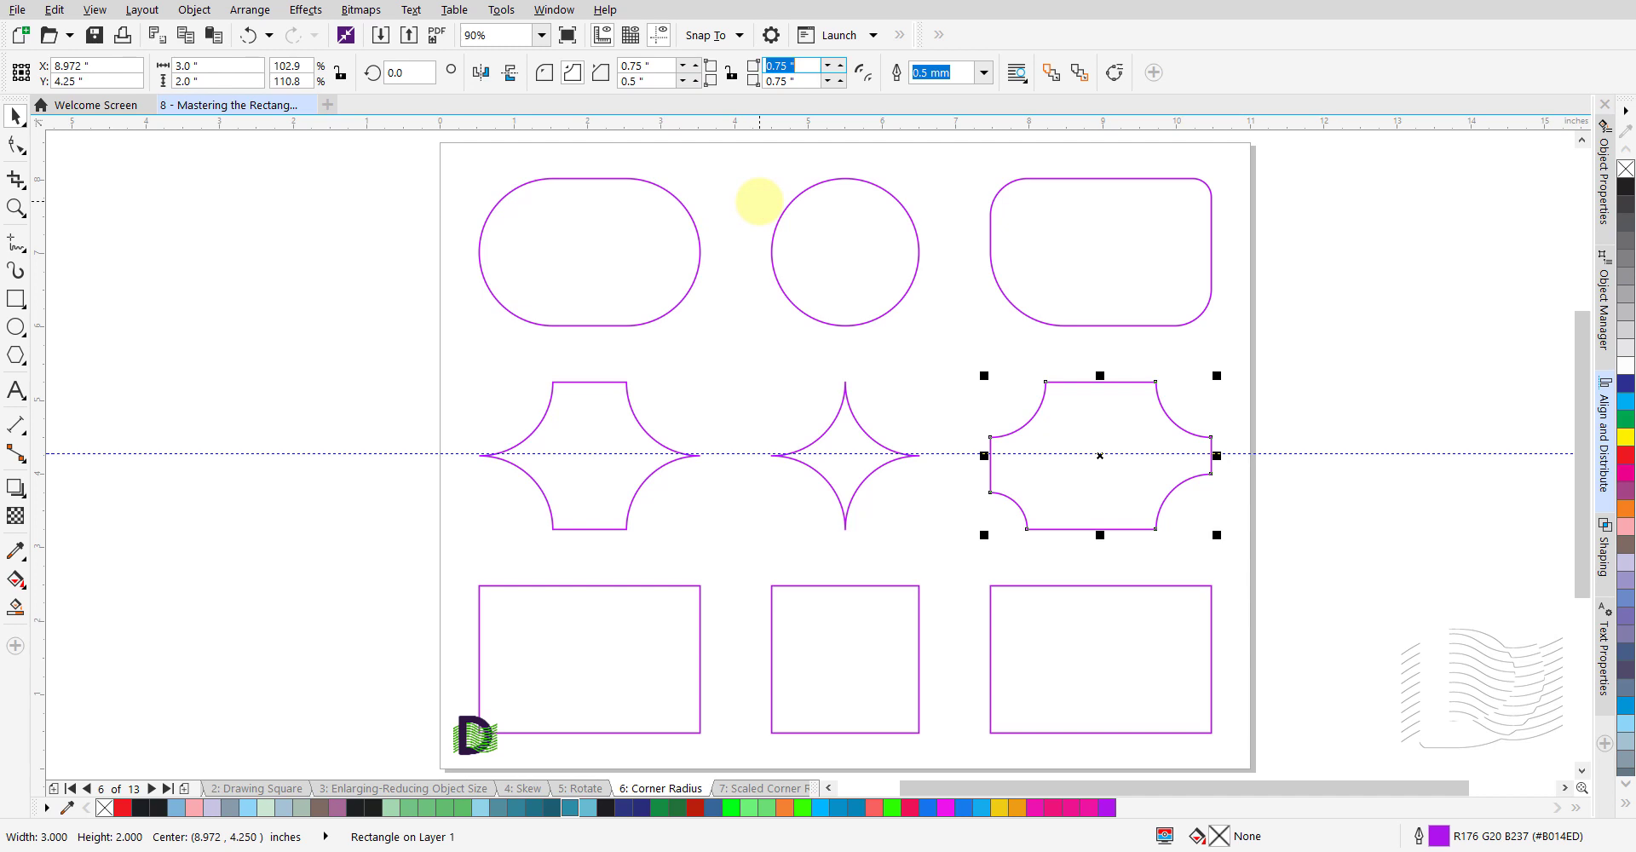
text(0)
text(25)
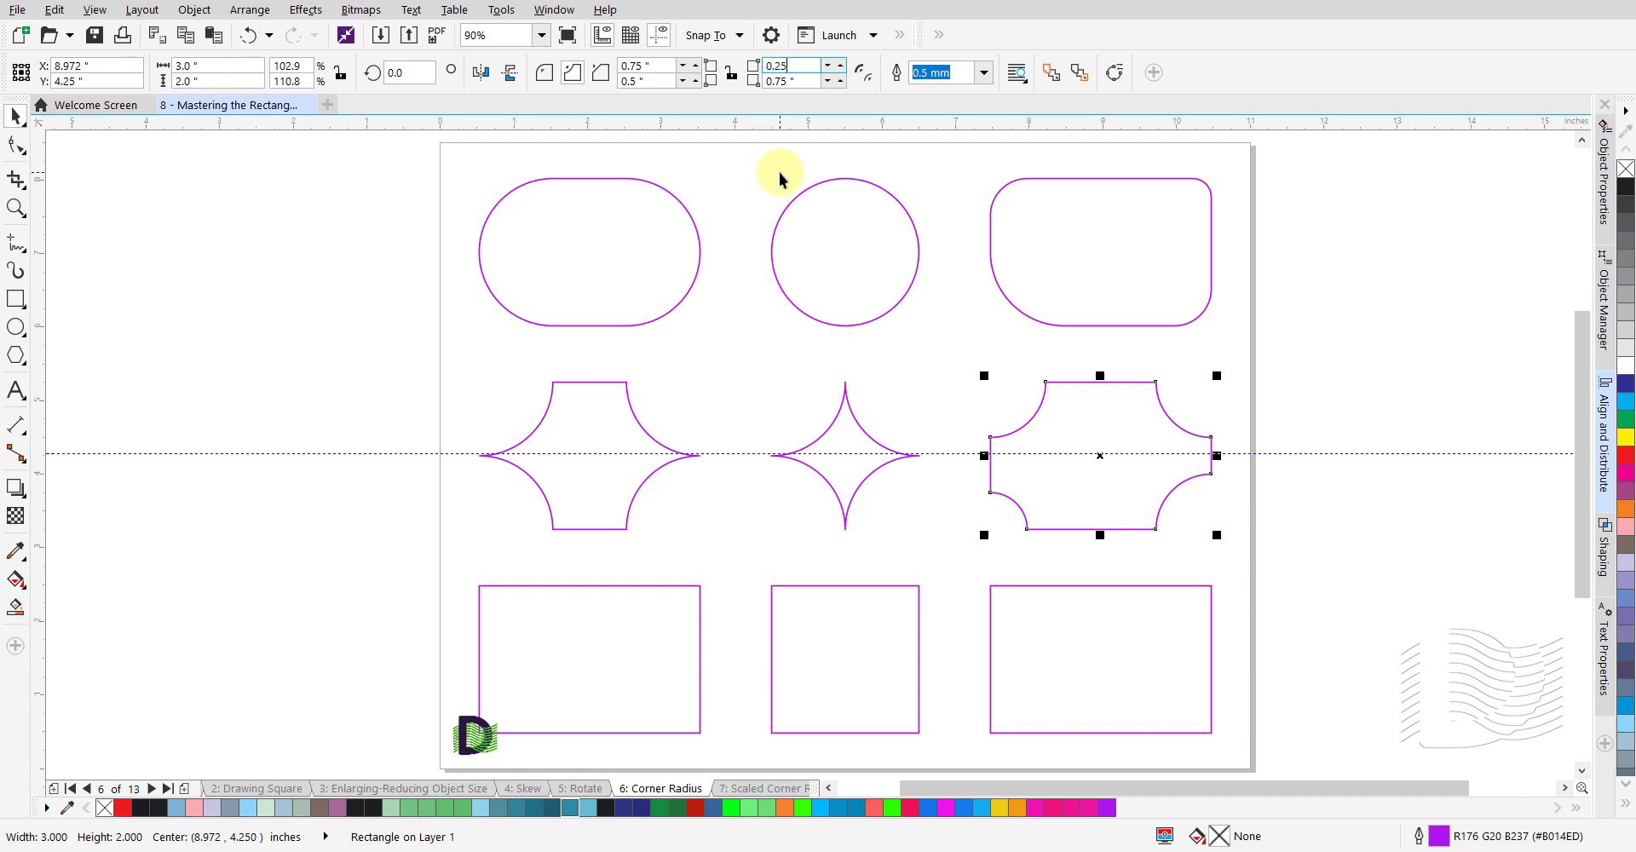
key(Return)
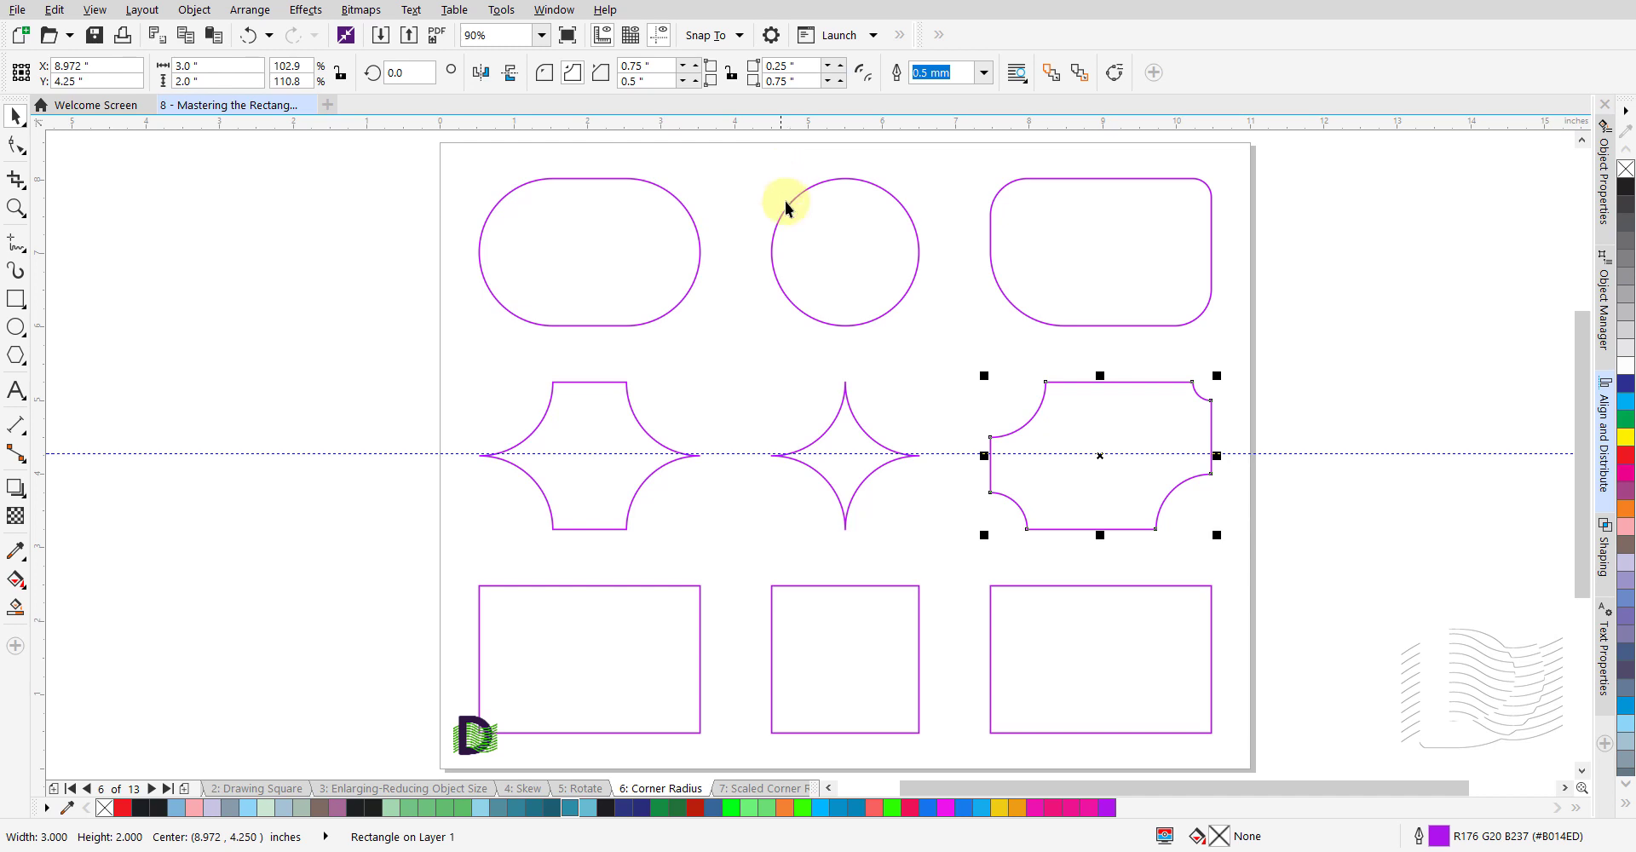
click(937, 534)
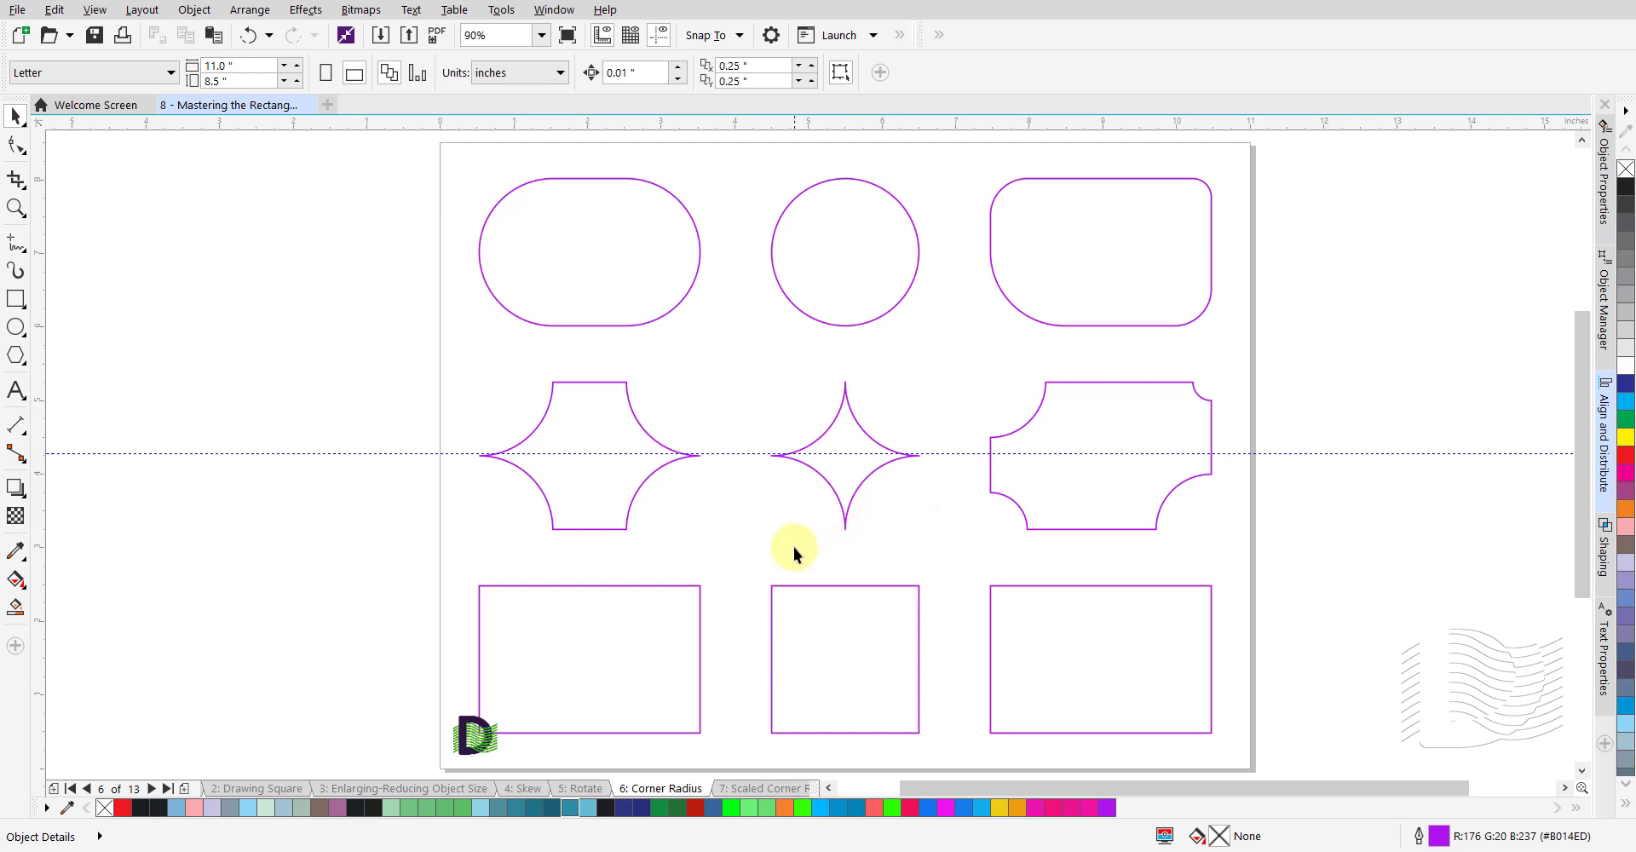
- Chamfer the corners of the bottom-row left rectangle by about 0.35 in with the Shape tool and deselect it
click(607, 646)
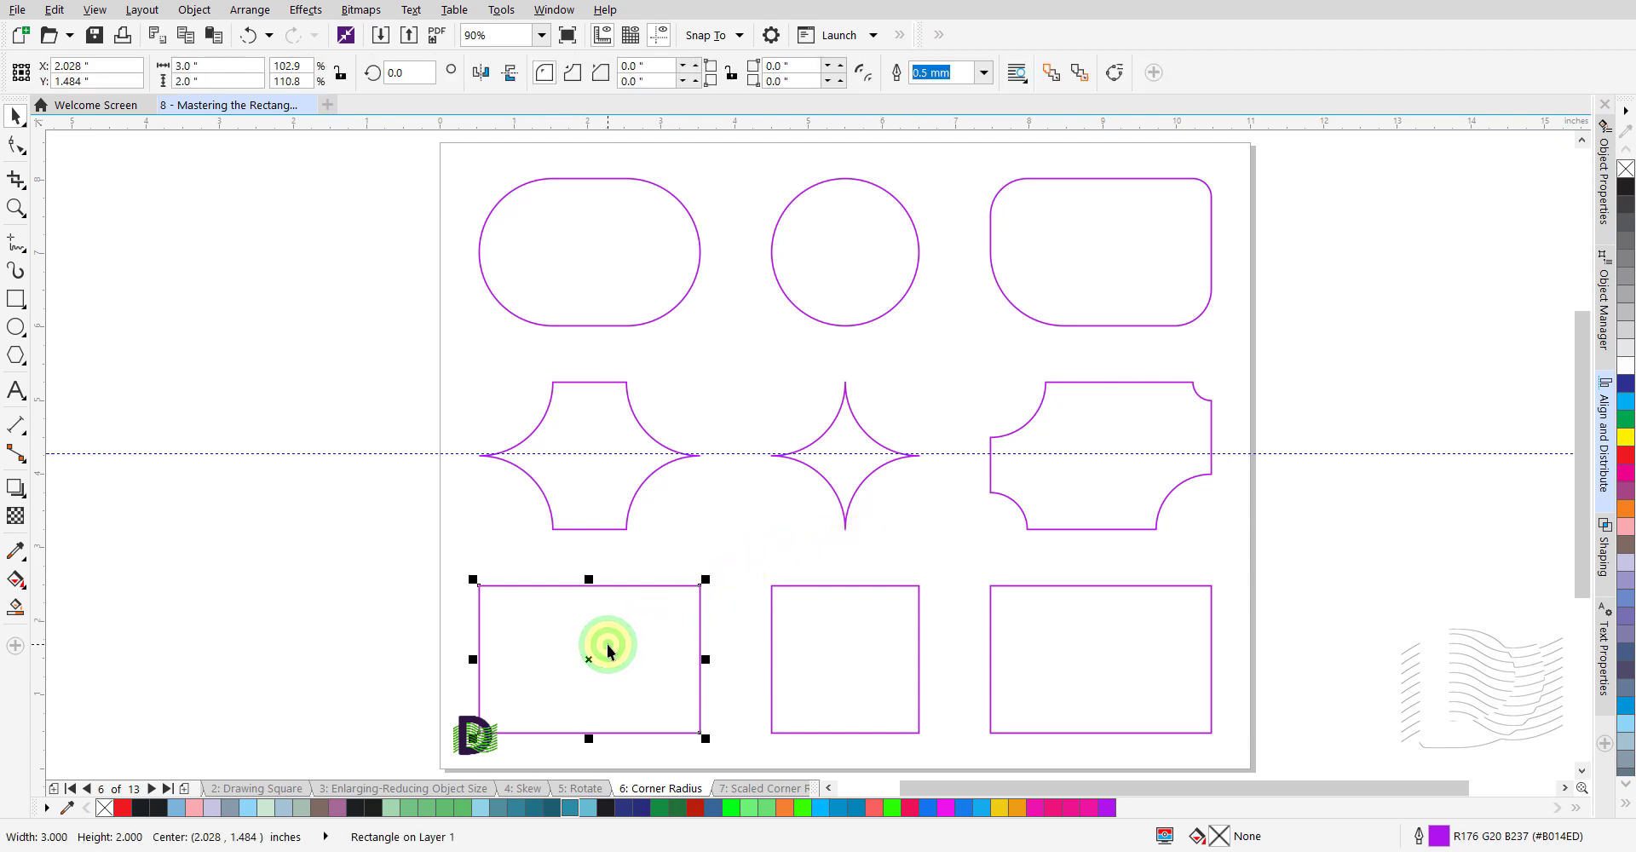
click(601, 83)
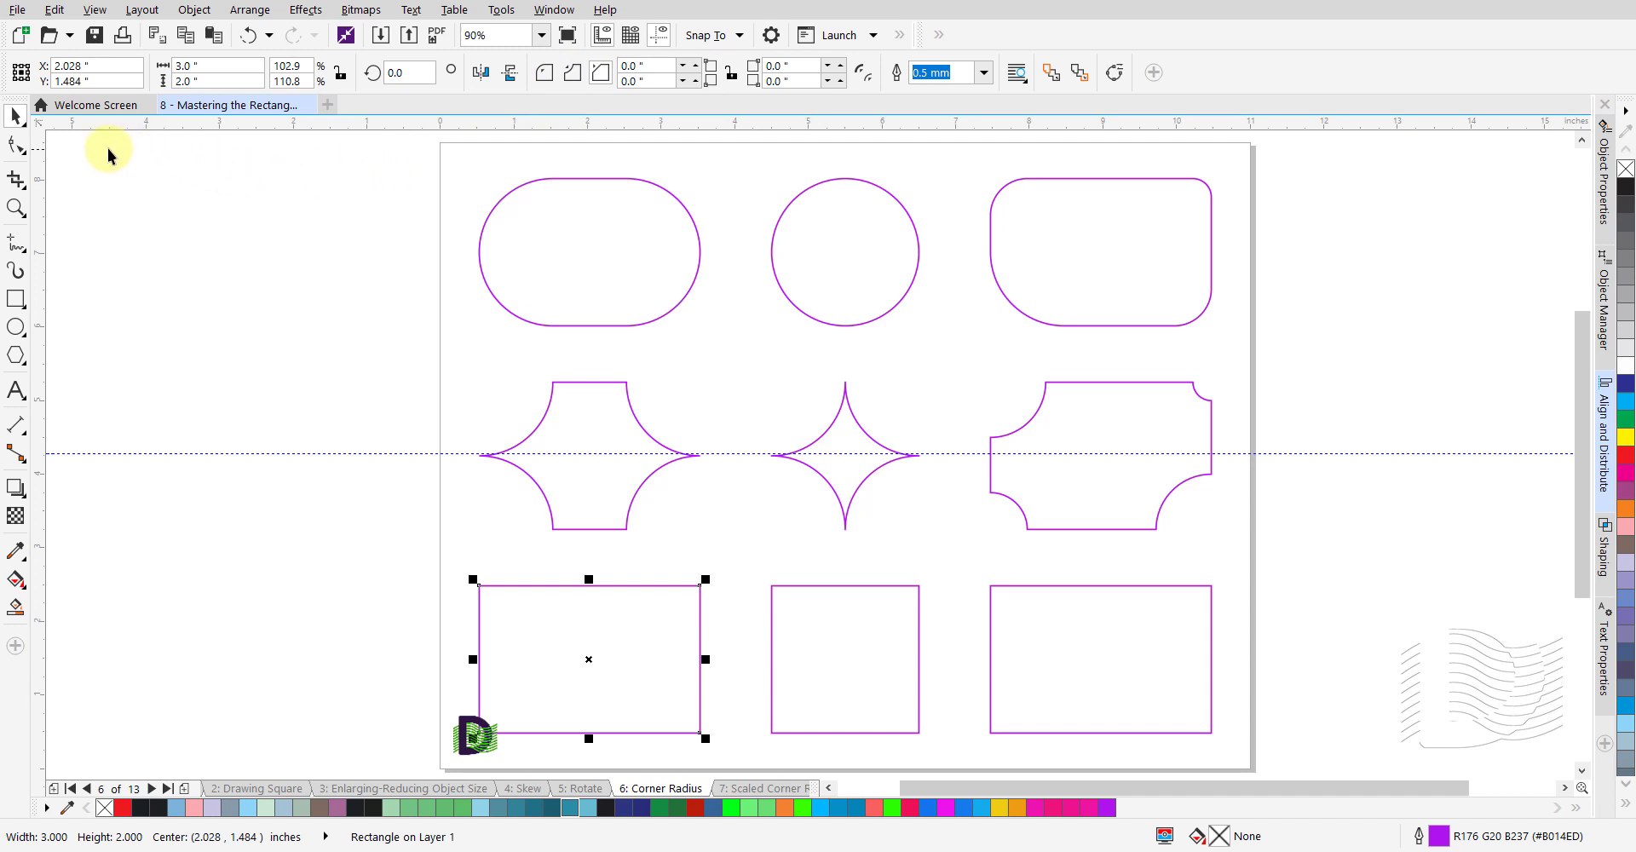
click(16, 144)
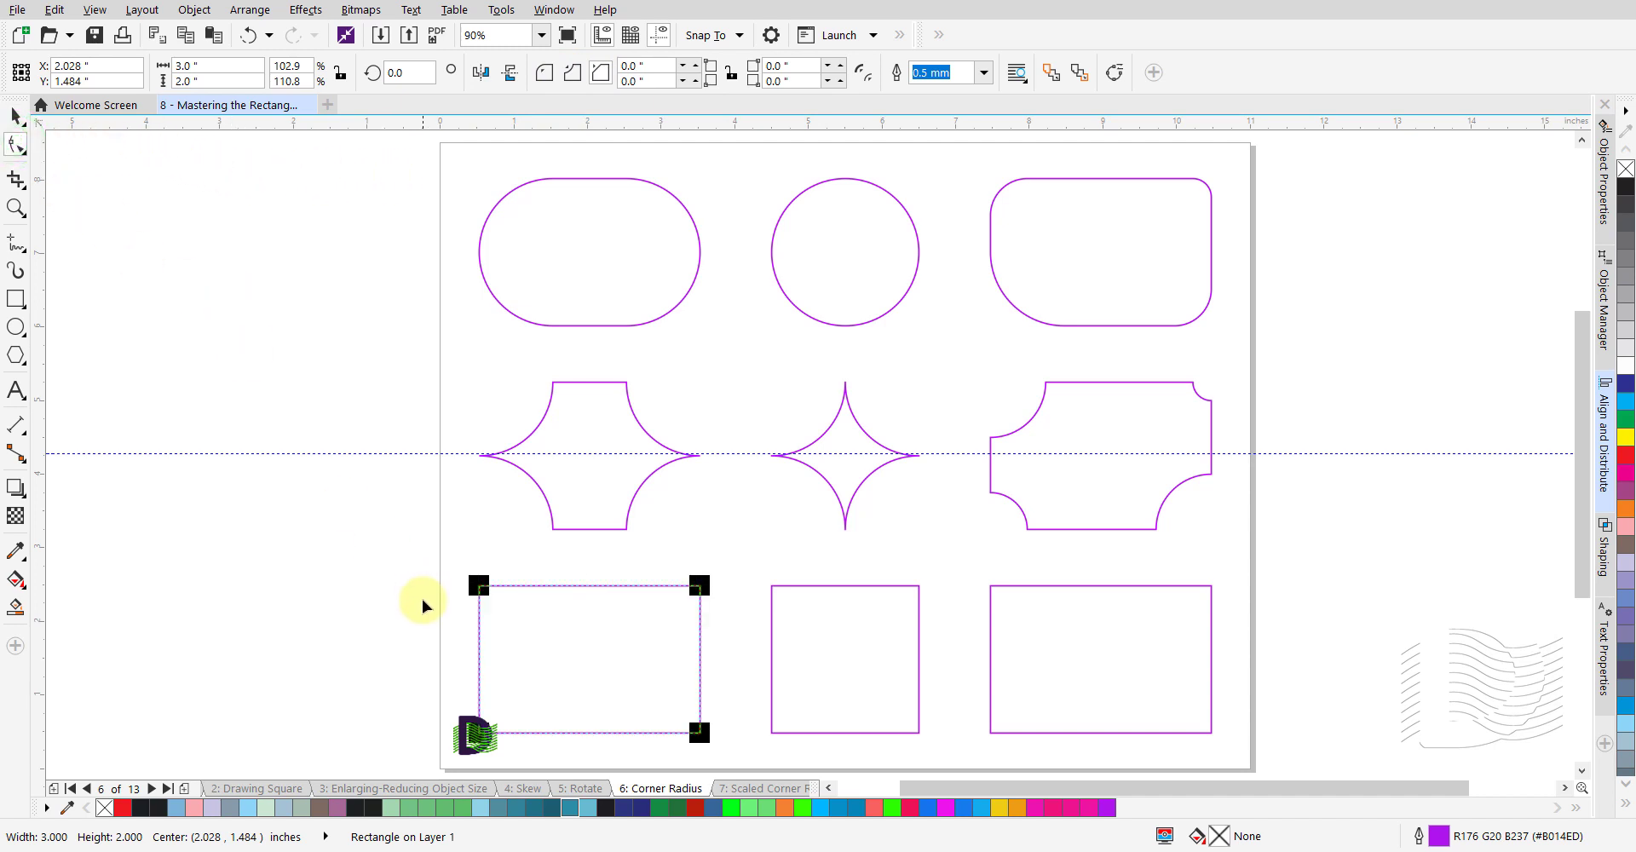
drag(491, 594, 502, 610)
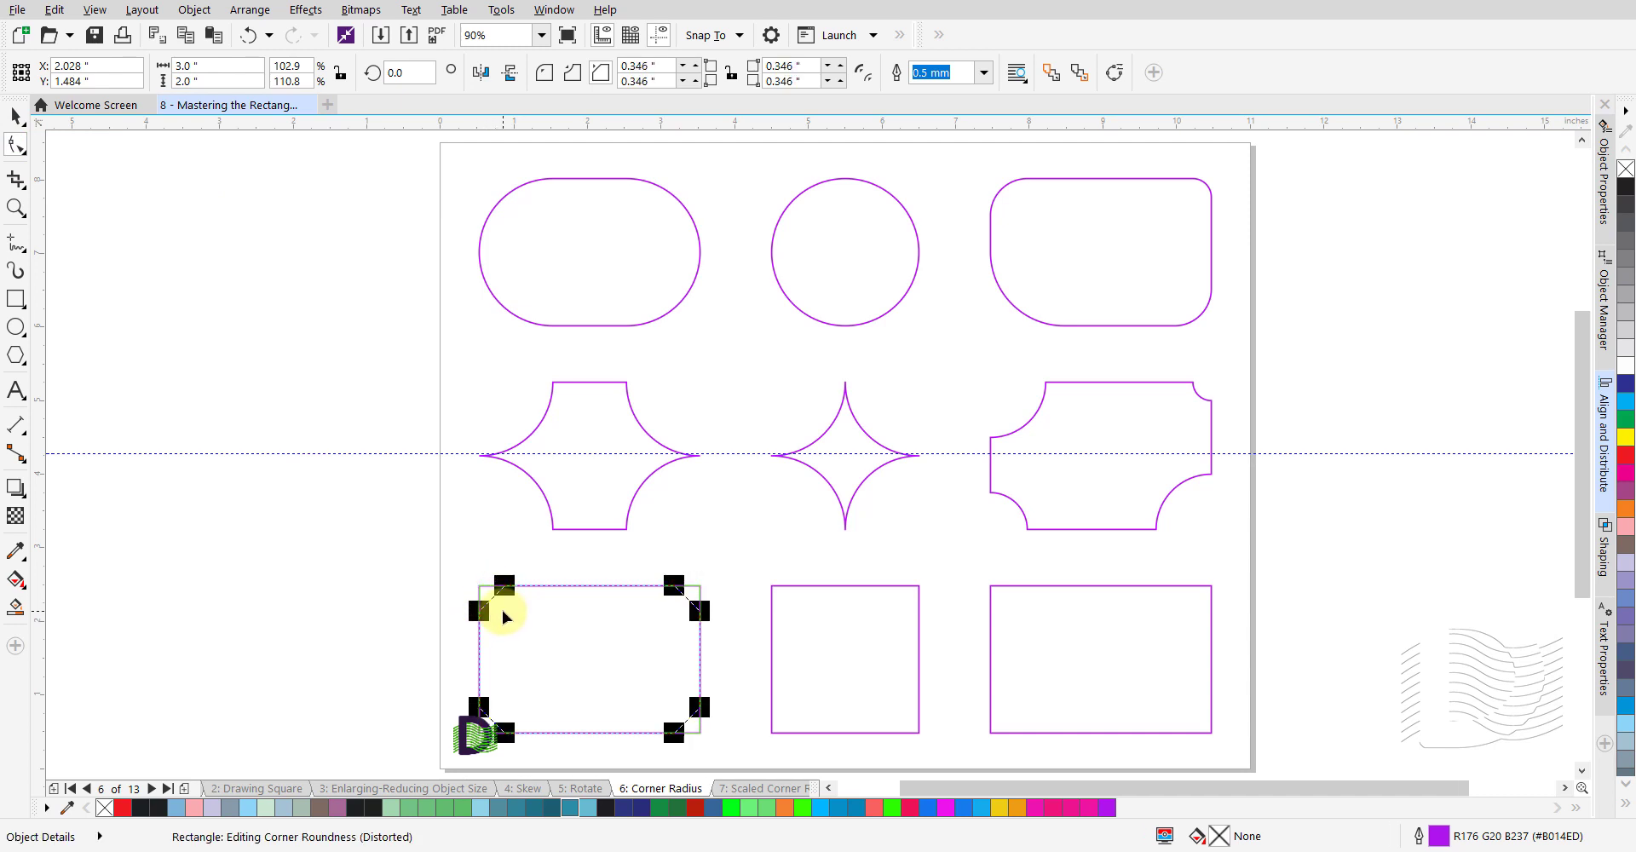
key(space)
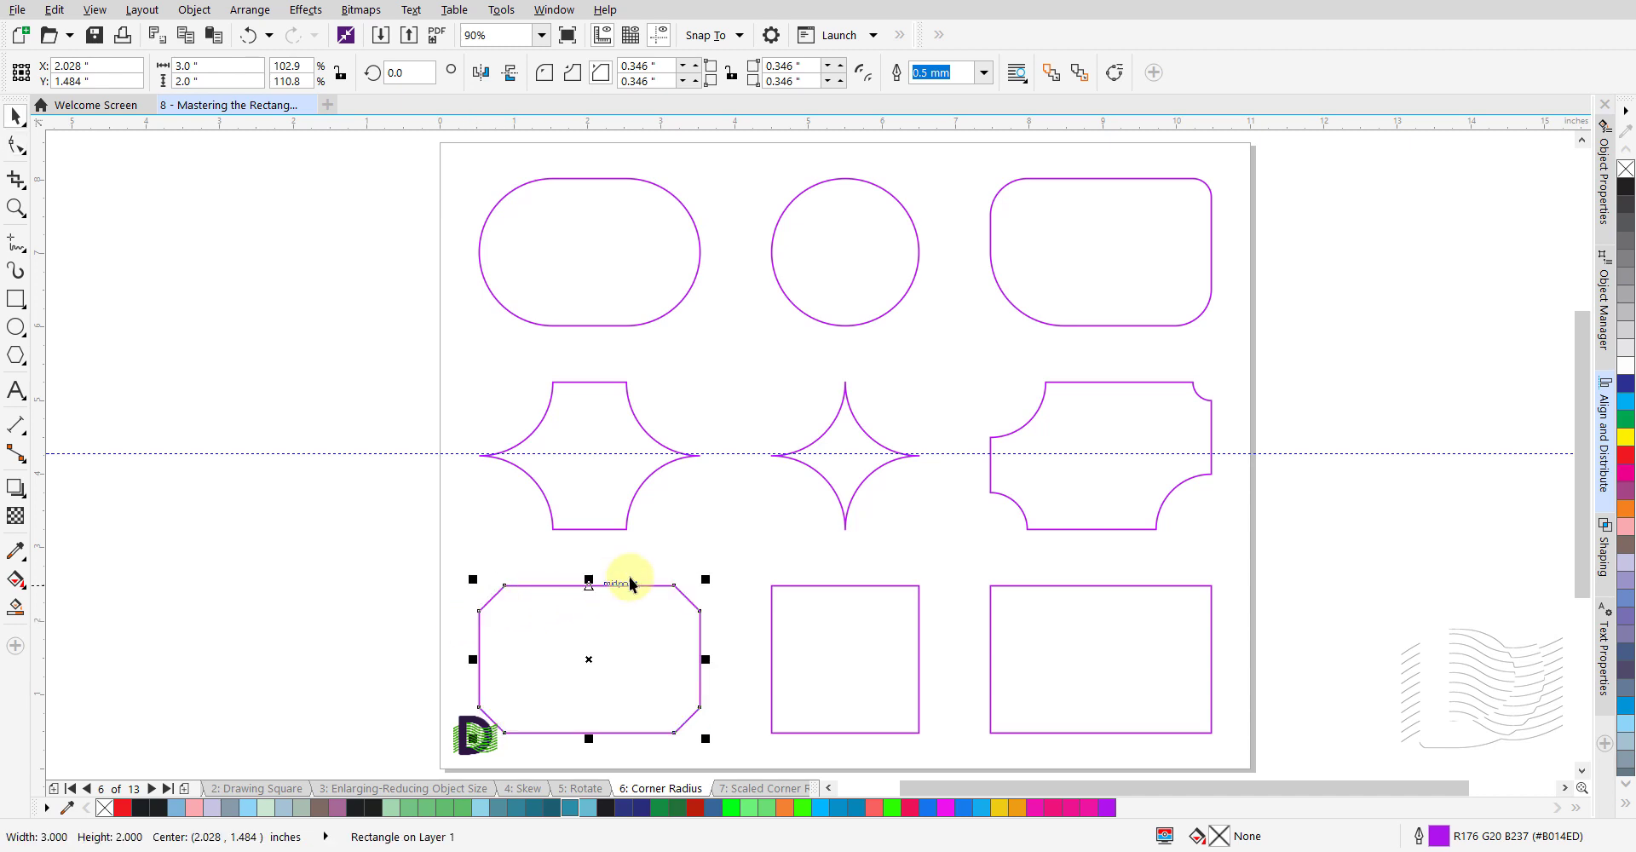
click(746, 579)
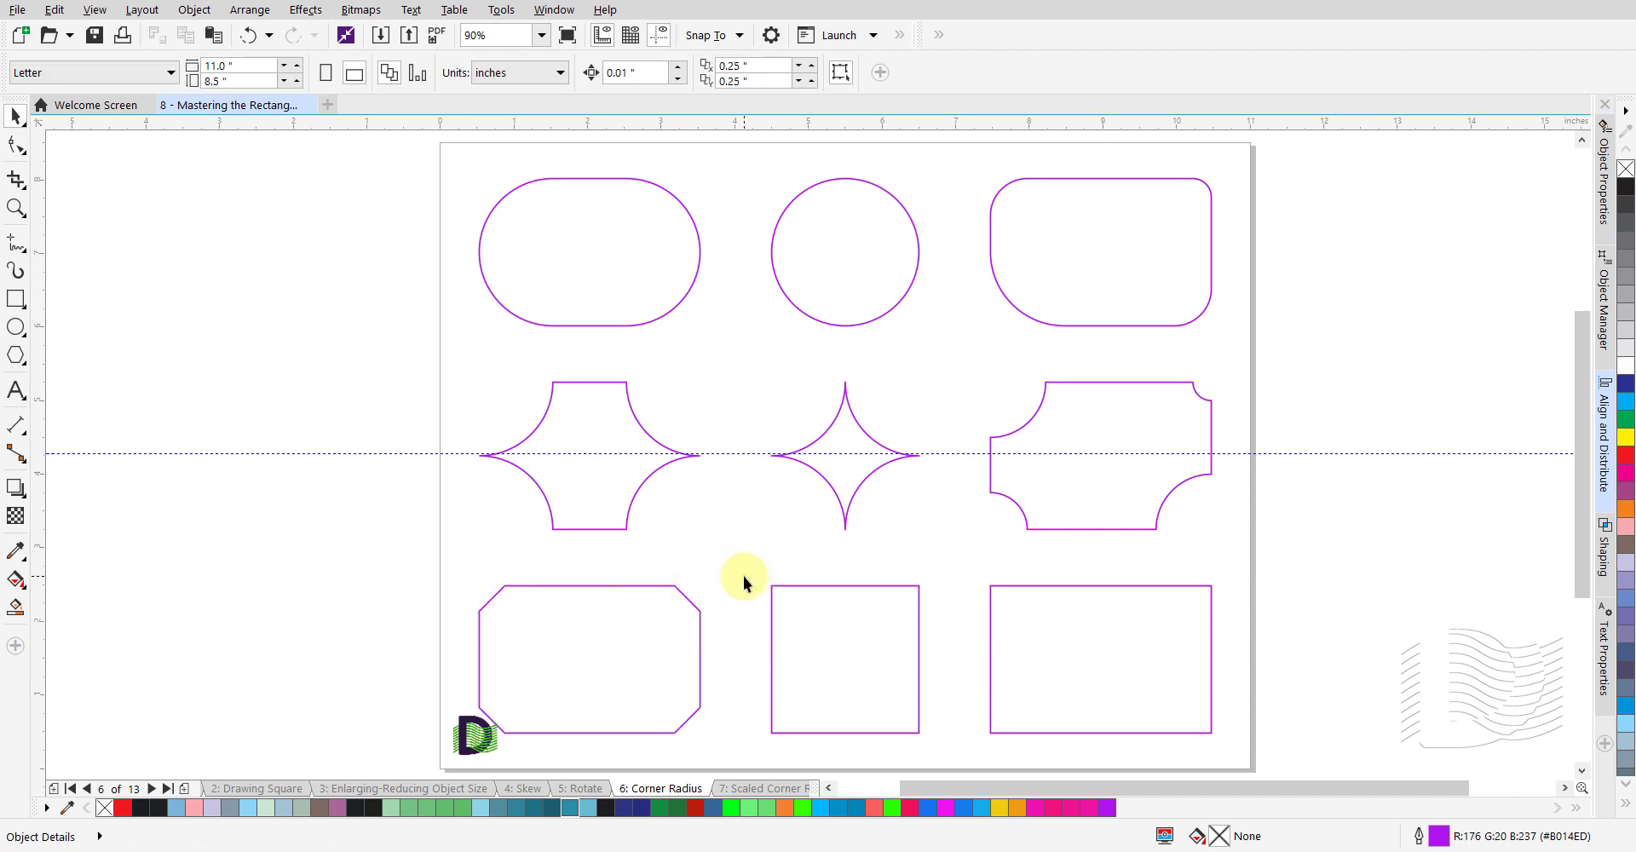
- Enlarge the bottom-row left rectangle's chamfers to the full 1.0 in so it forms a hexagon, and deselect it
click(652, 630)
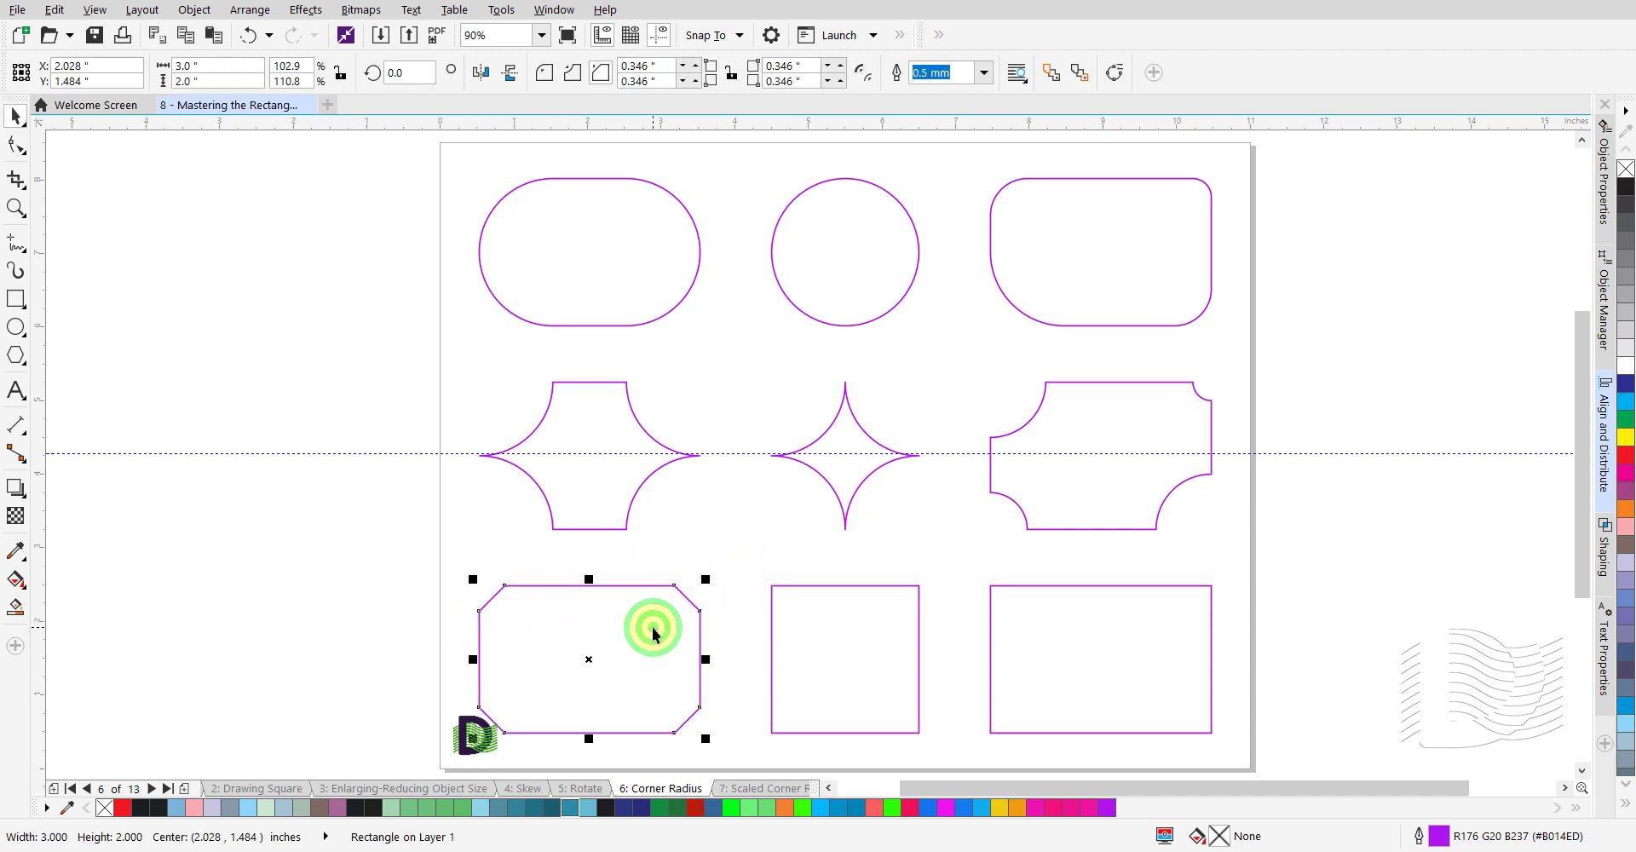
key(space)
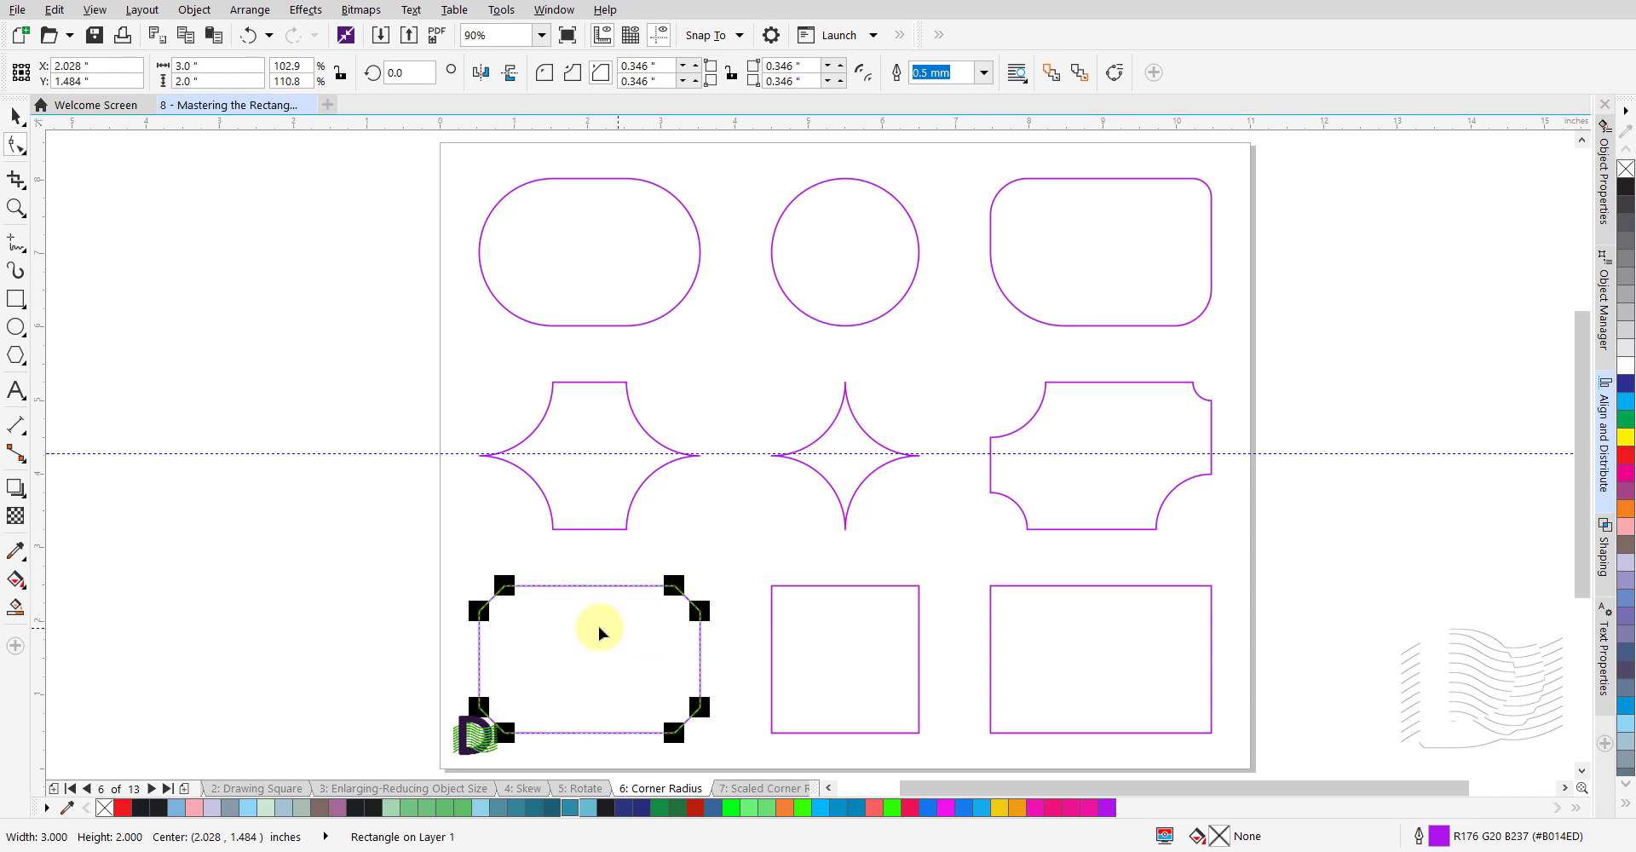
drag(505, 585, 581, 591)
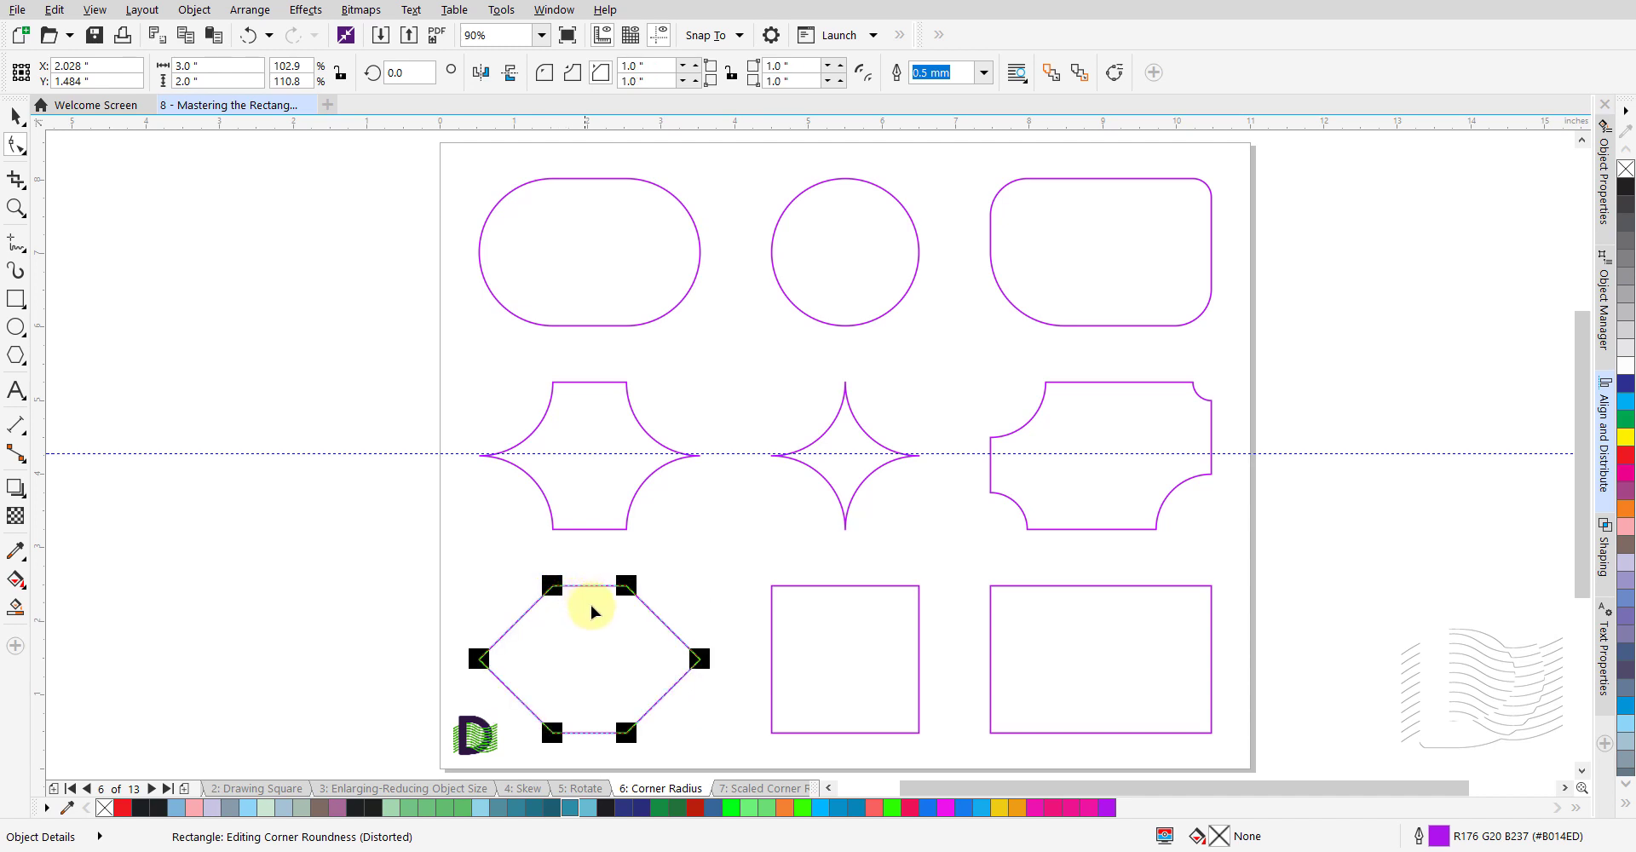
key(space)
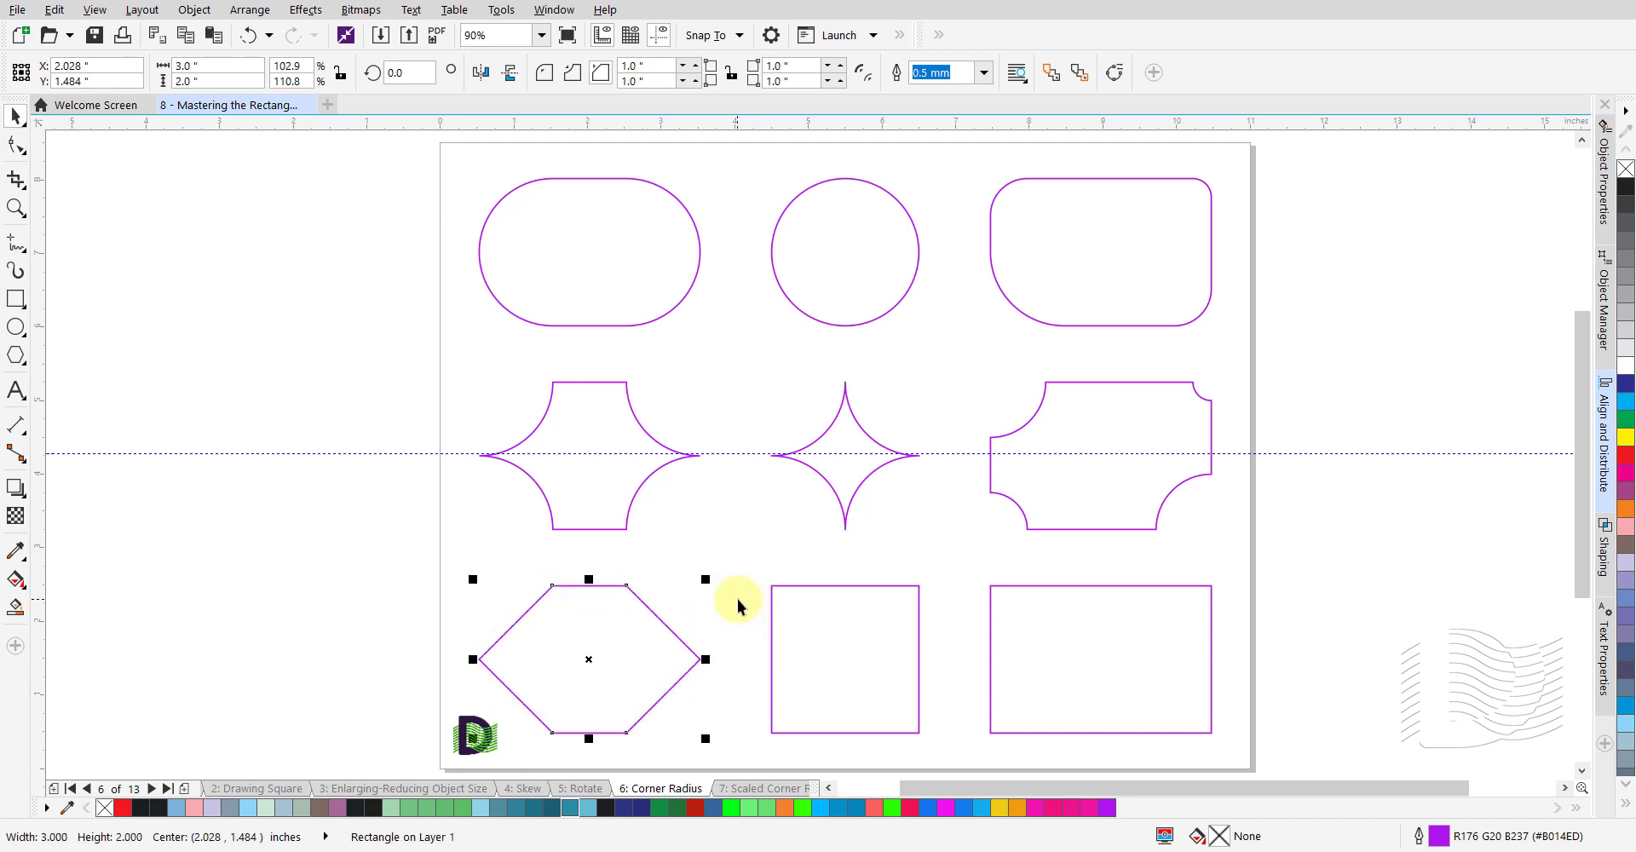
click(744, 585)
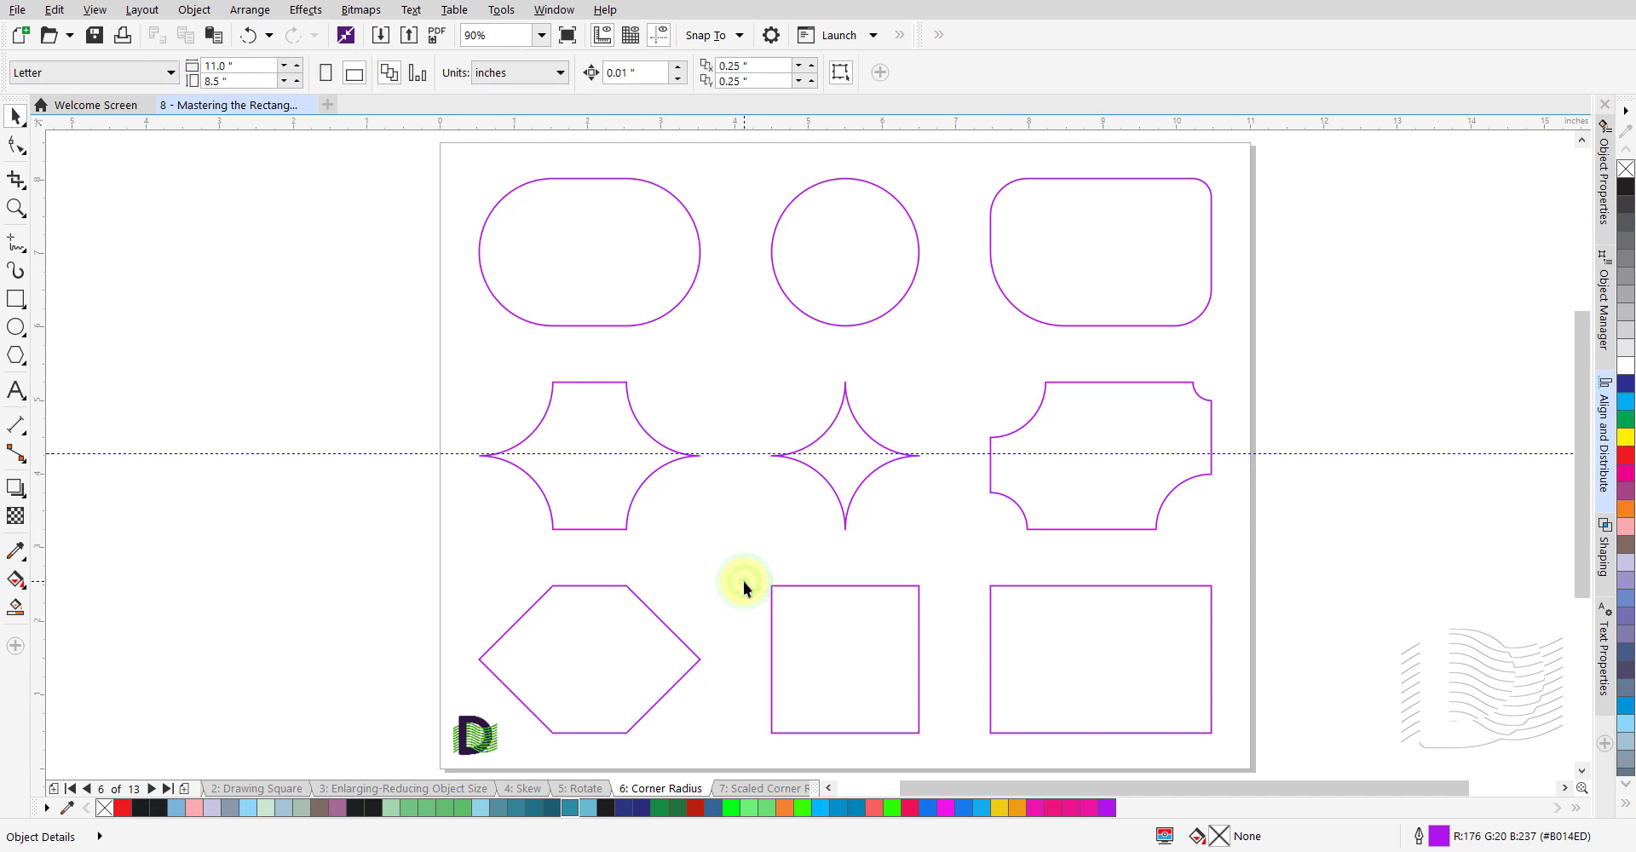
- With the Shape tool, chamfer the bottom-row square's corners to 1.0 in so it forms a diamond, and deselect it
key(space)
click(796, 628)
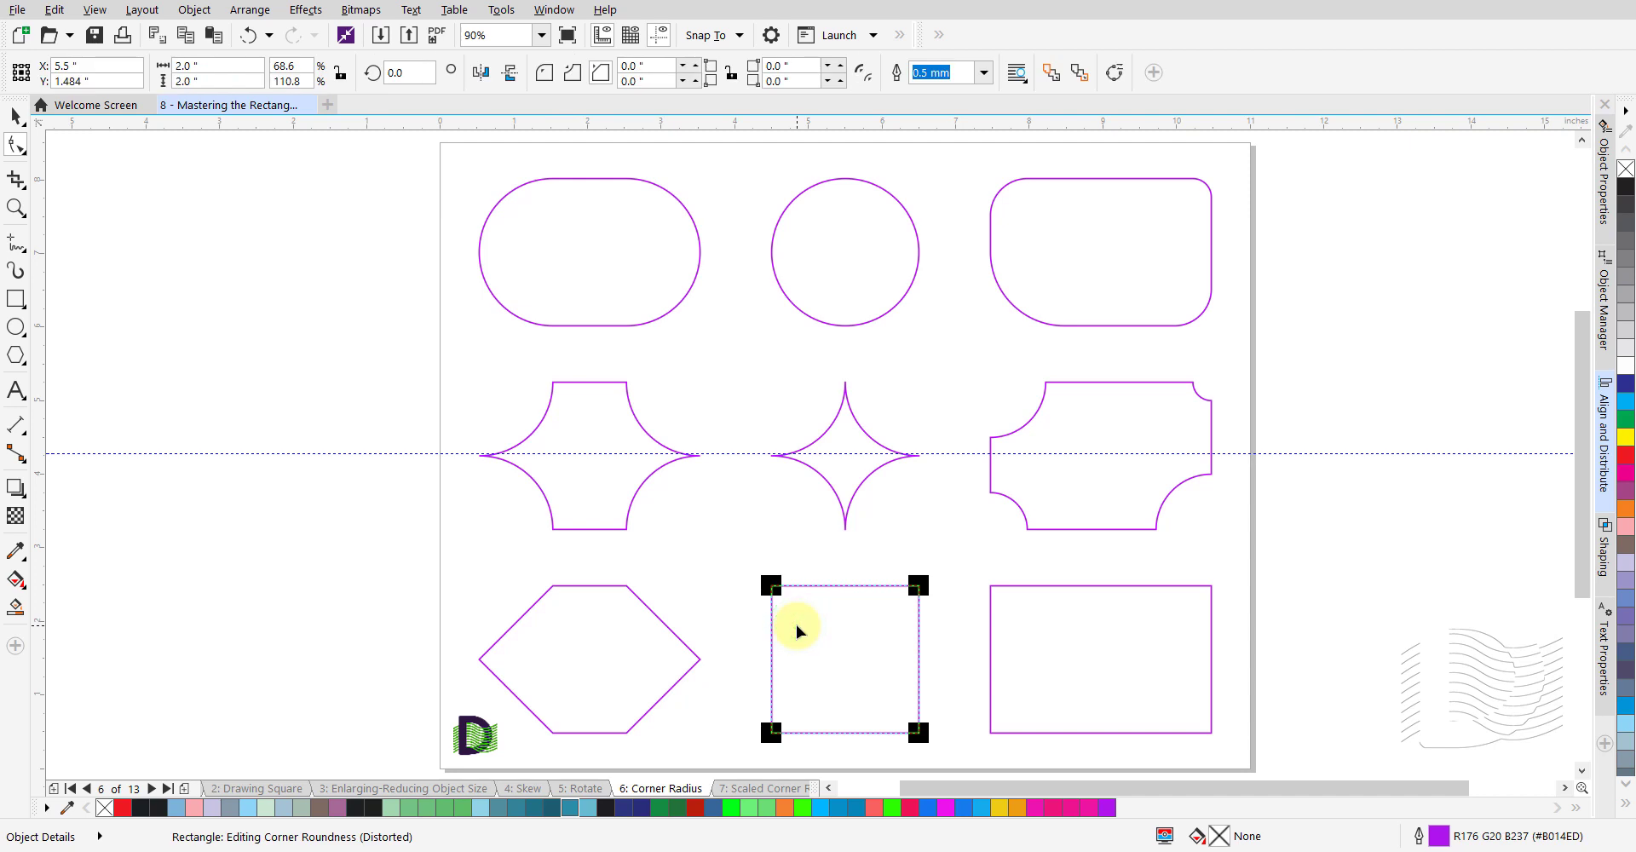
click(771, 588)
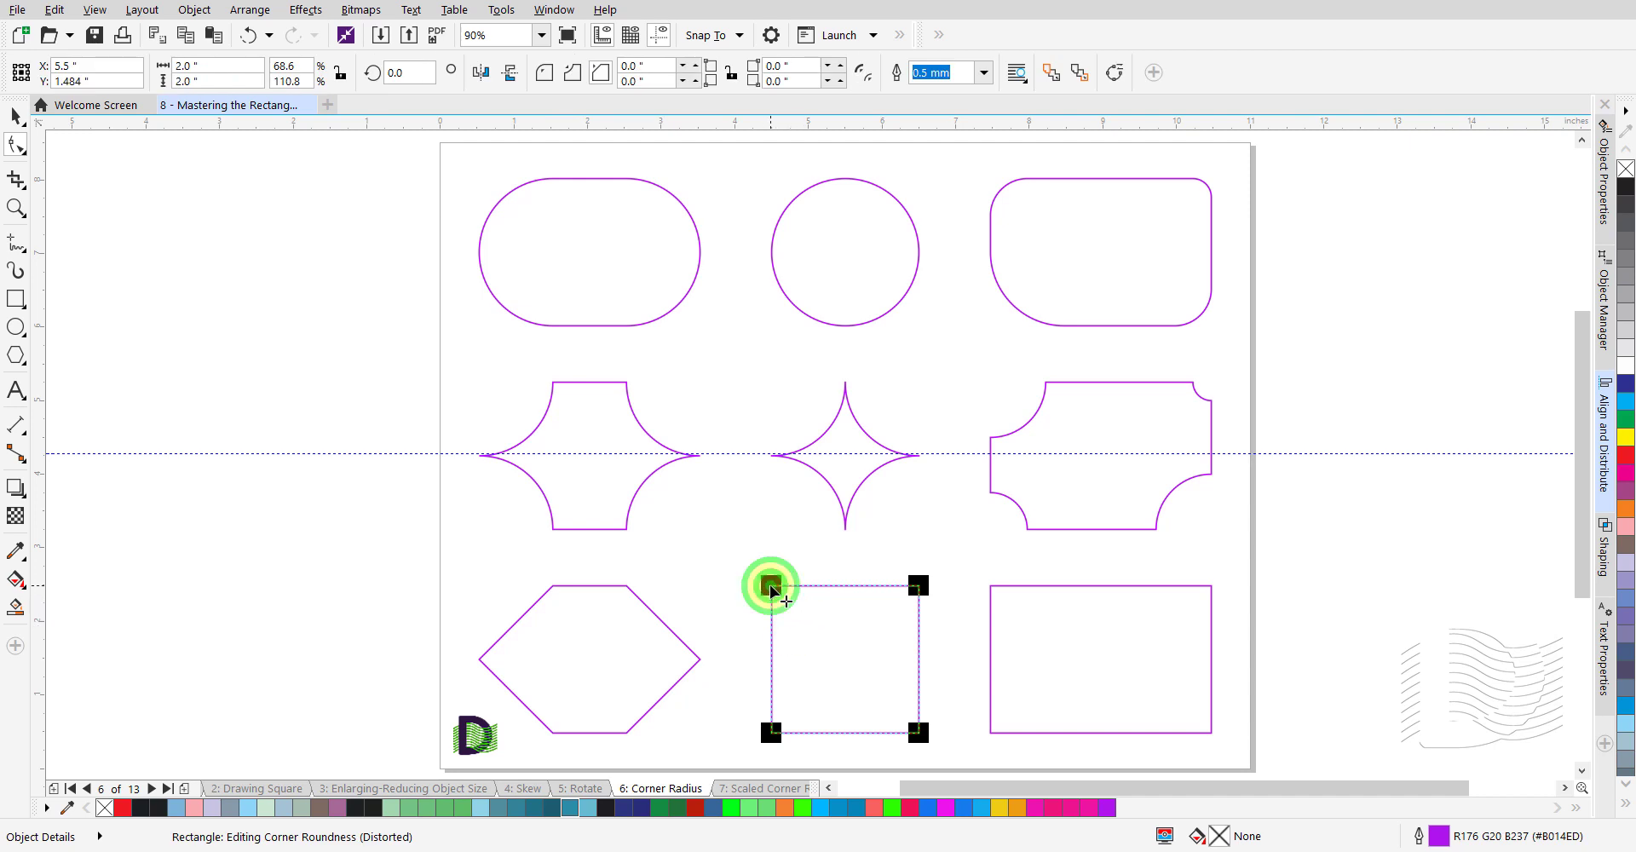
drag(771, 588, 858, 659)
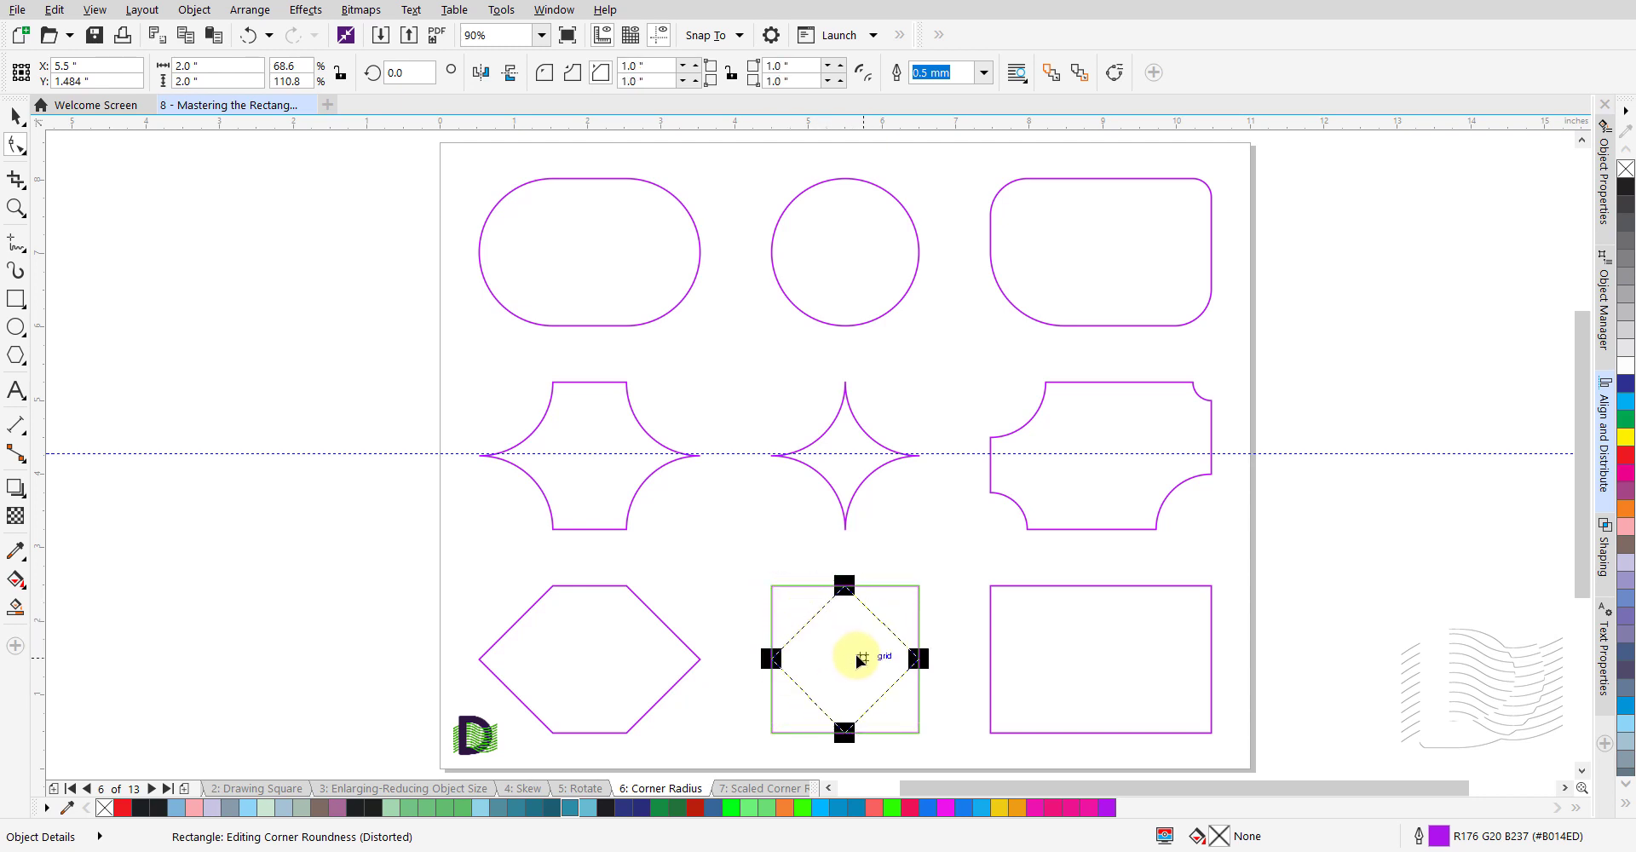
drag(858, 659, 855, 656)
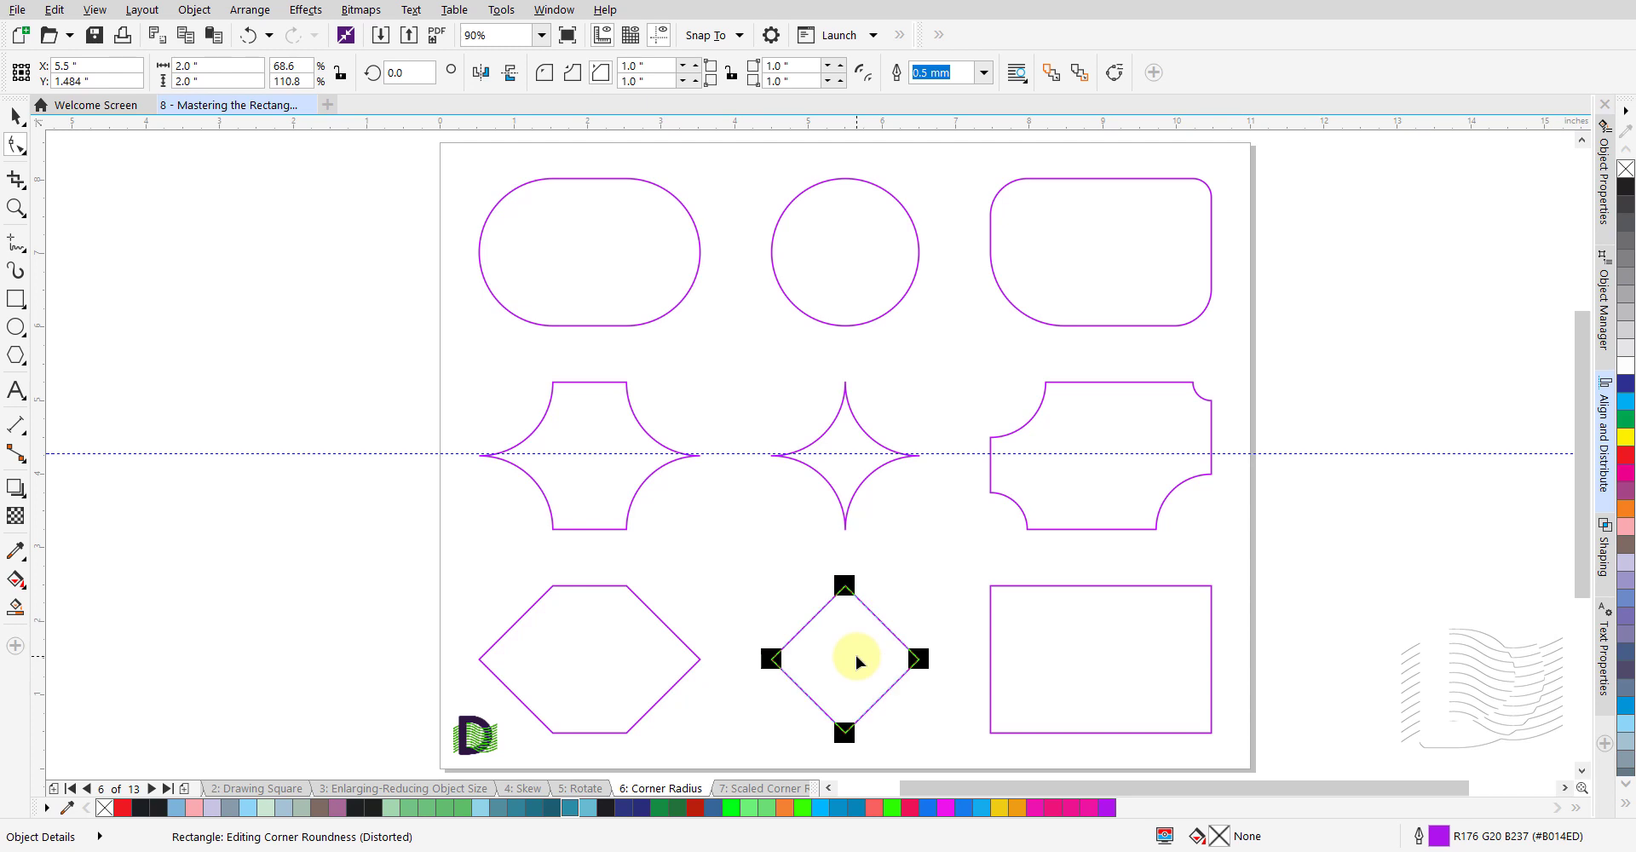
key(space)
click(963, 621)
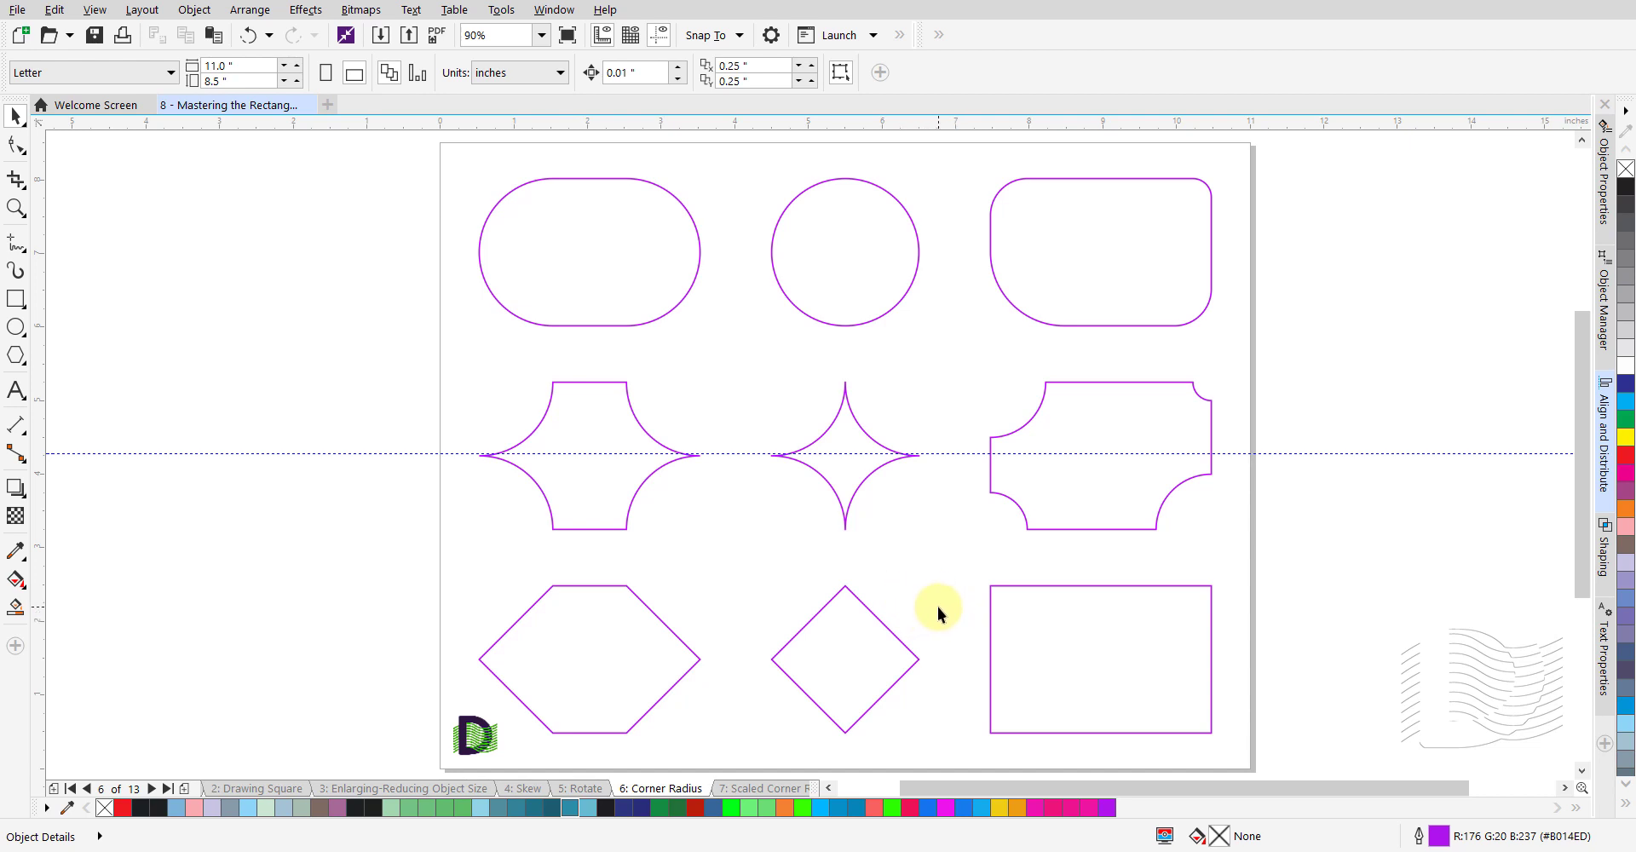
- Select the bottom-row right rectangle, link its corners, and chamfer all four to 0.75 in
click(1020, 647)
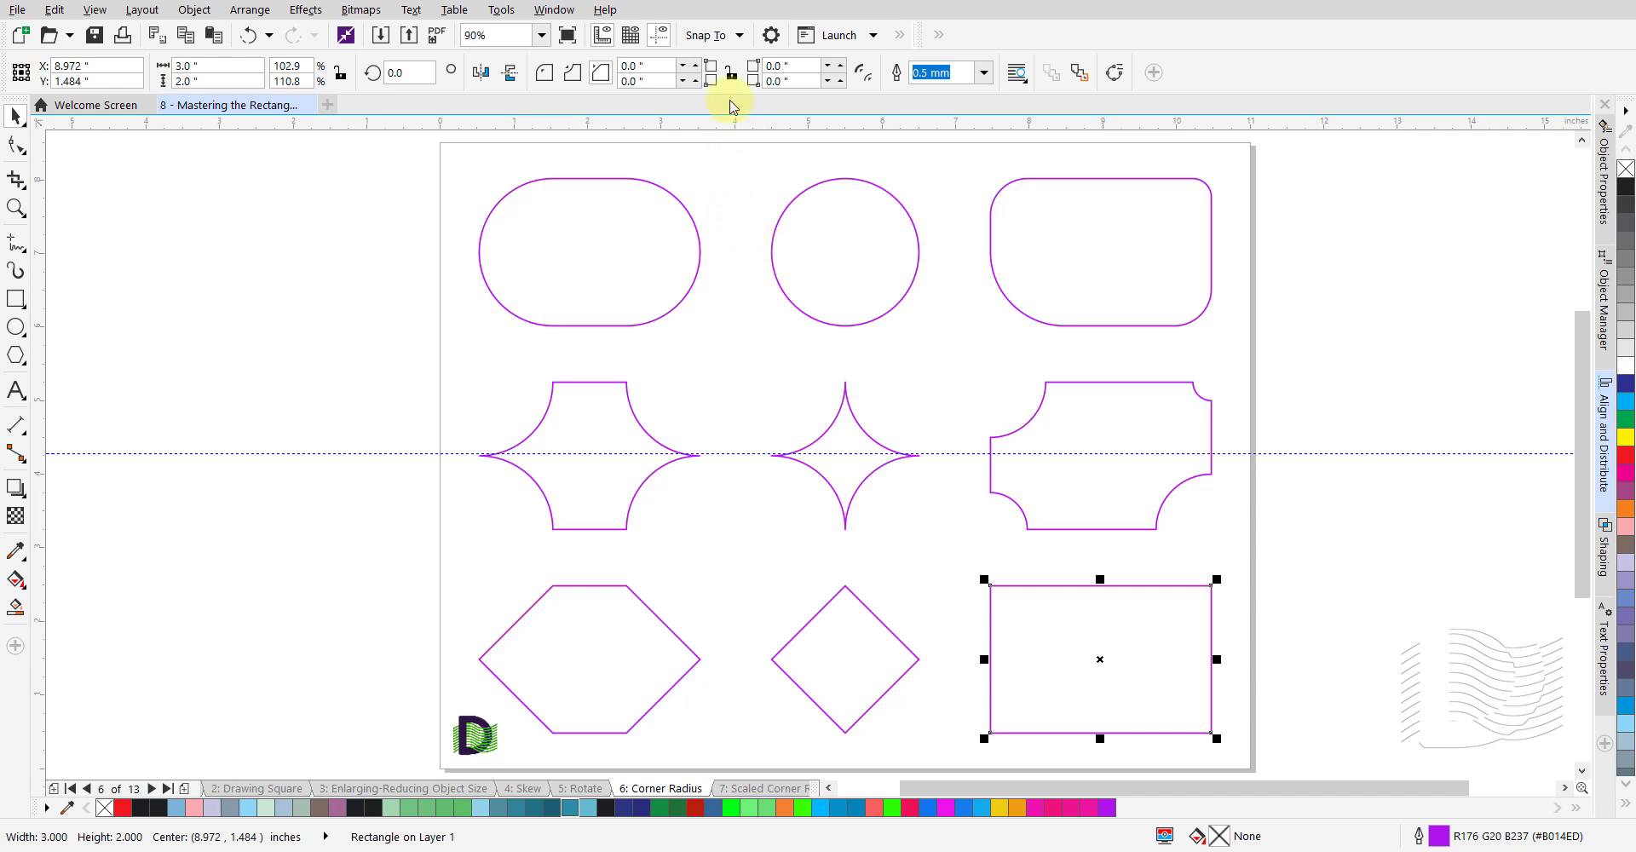
click(731, 73)
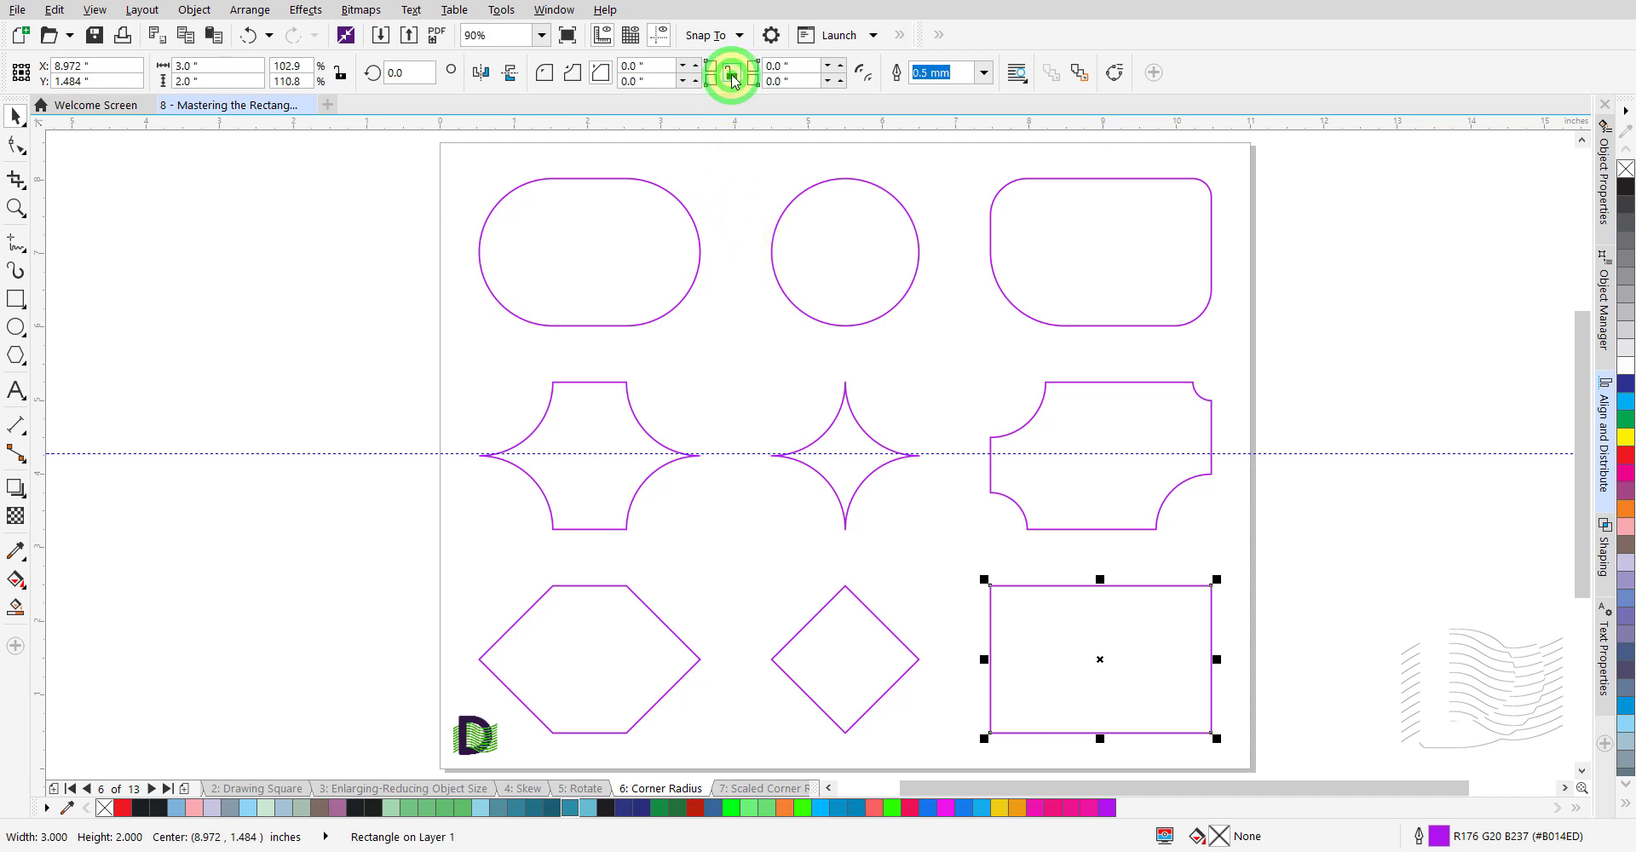
double_click(649, 65)
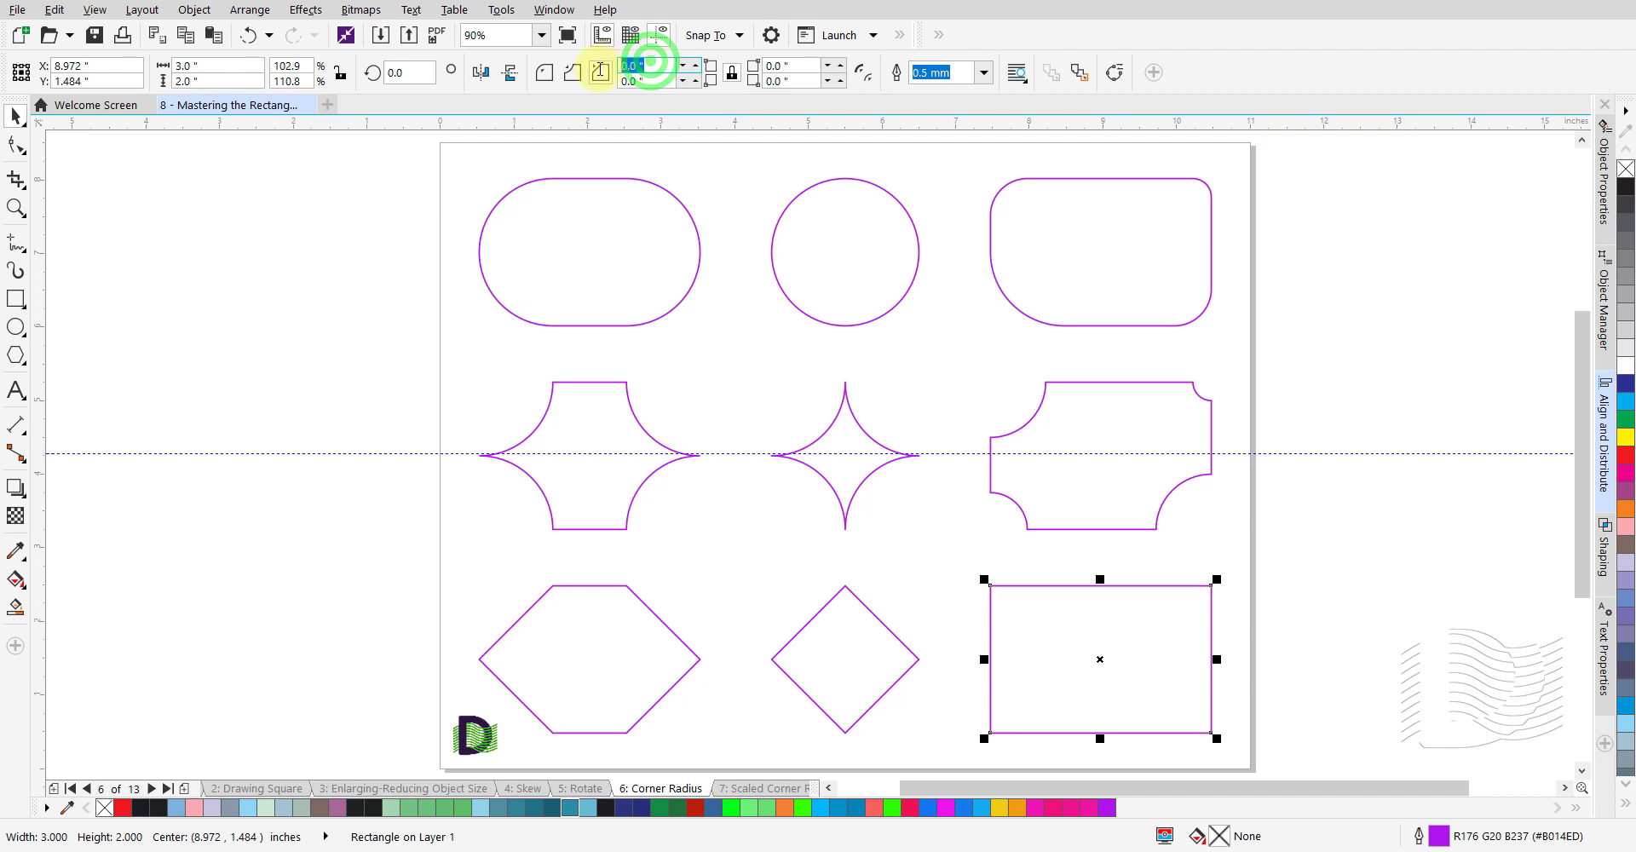
text(0.7)
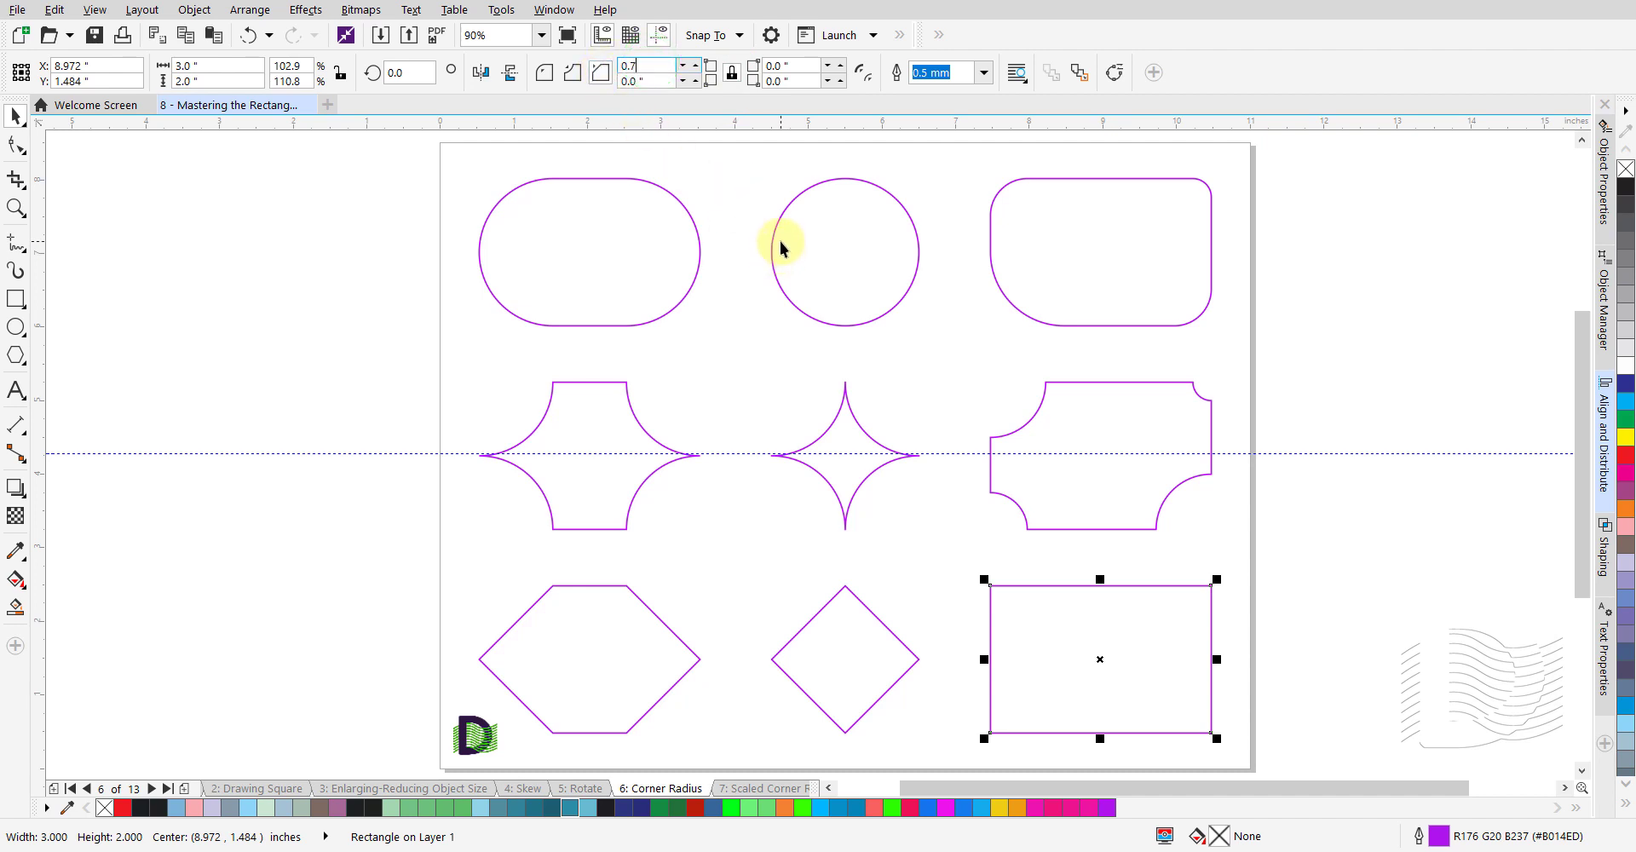
text(5)
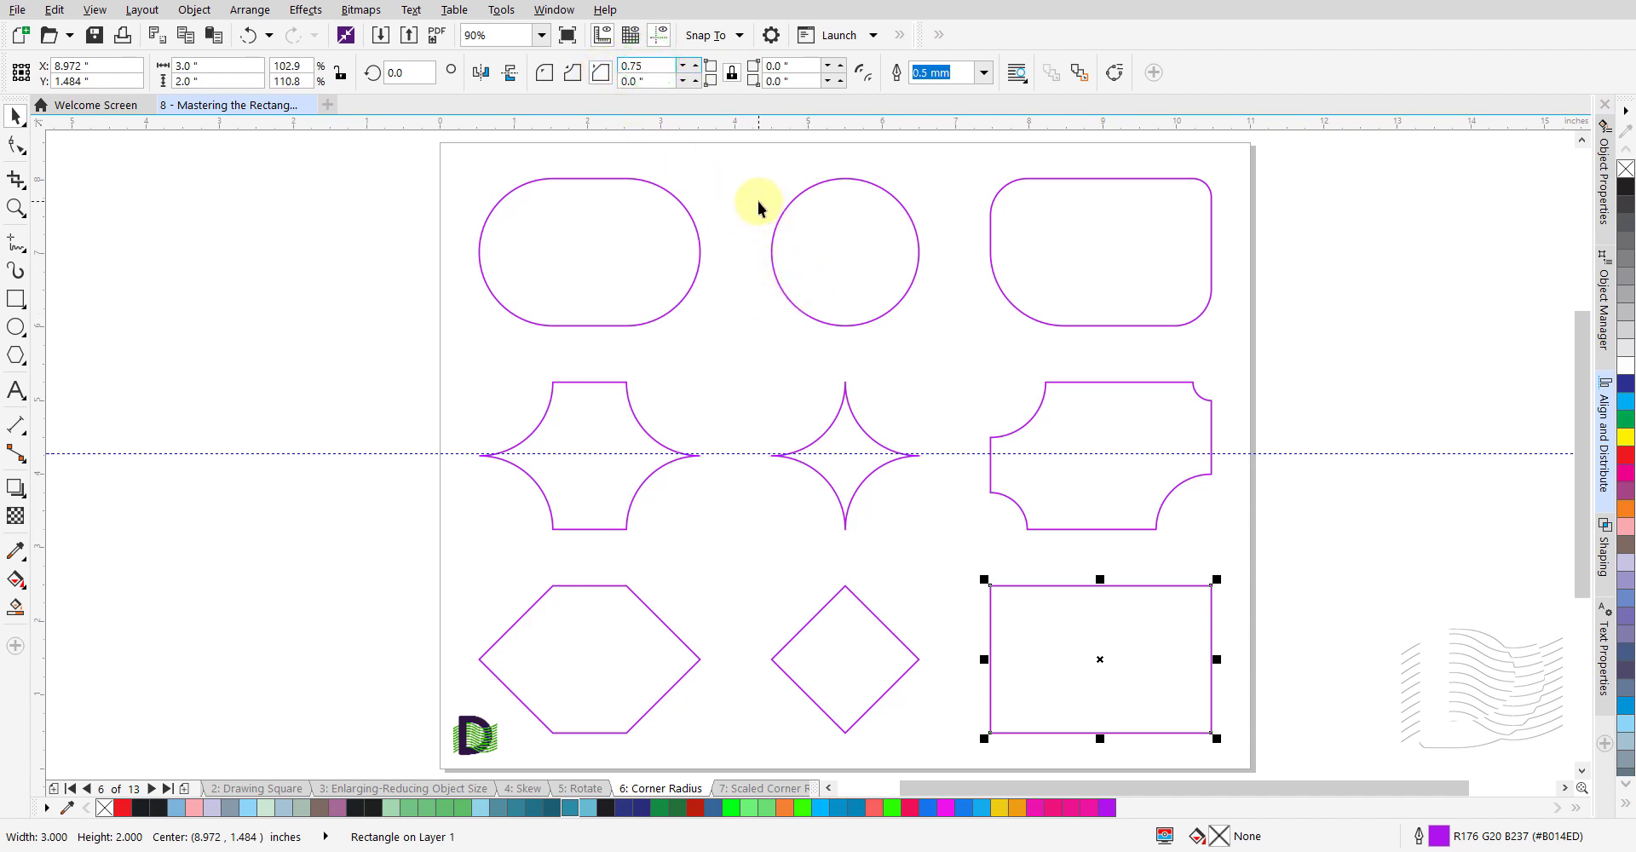
key(Return)
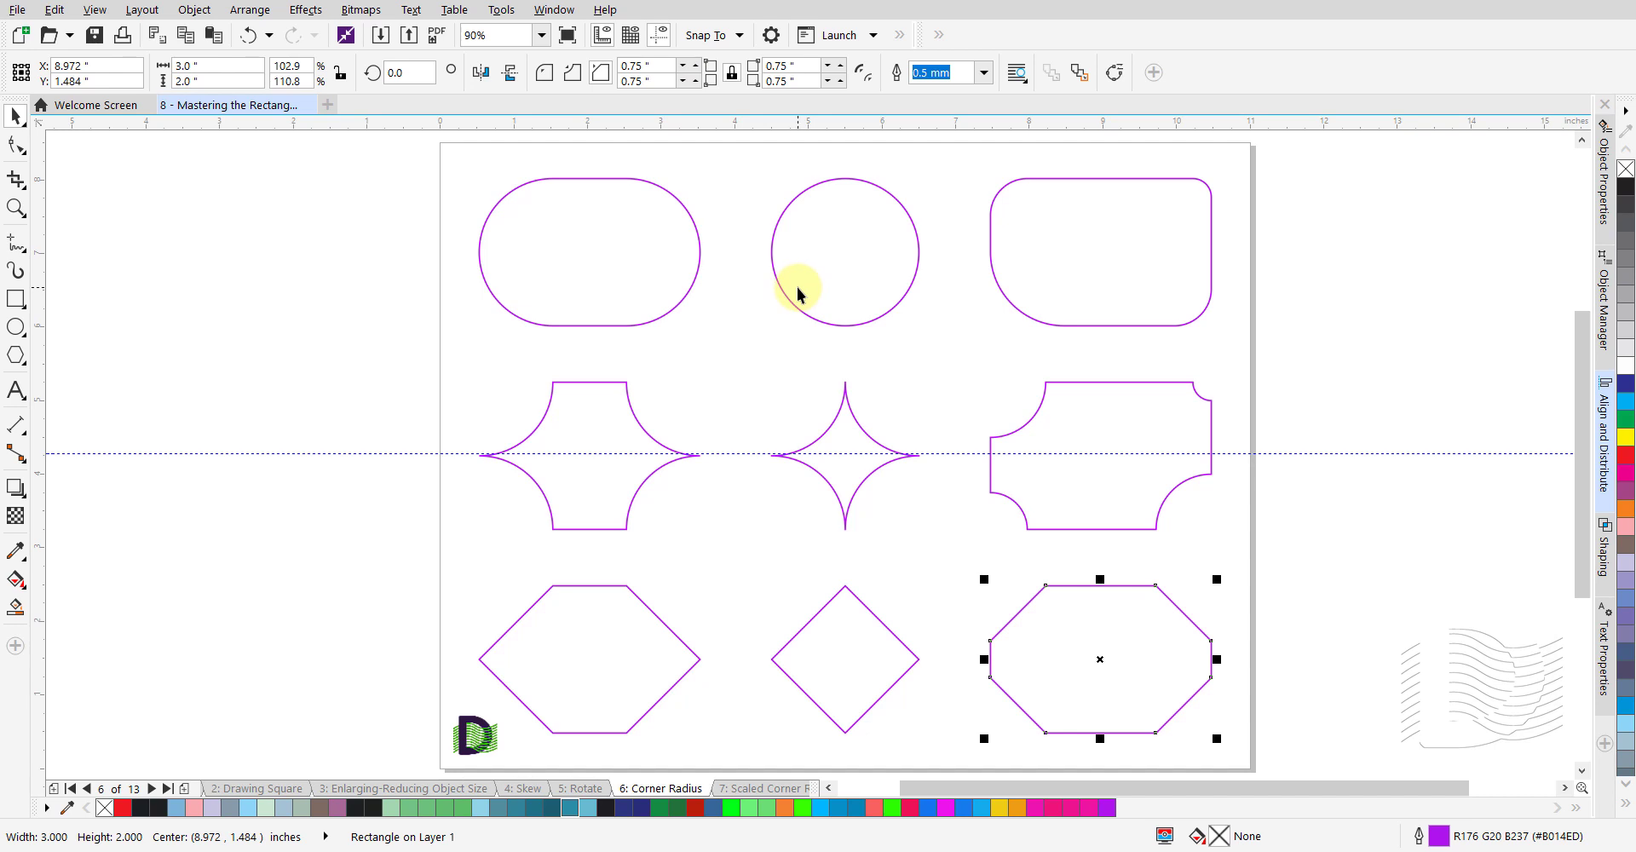
- Unlink that rectangle's corners, set the upper-right chamfer to 0.5 in and the lower-right to 1.0 in, and deselect it
click(805, 64)
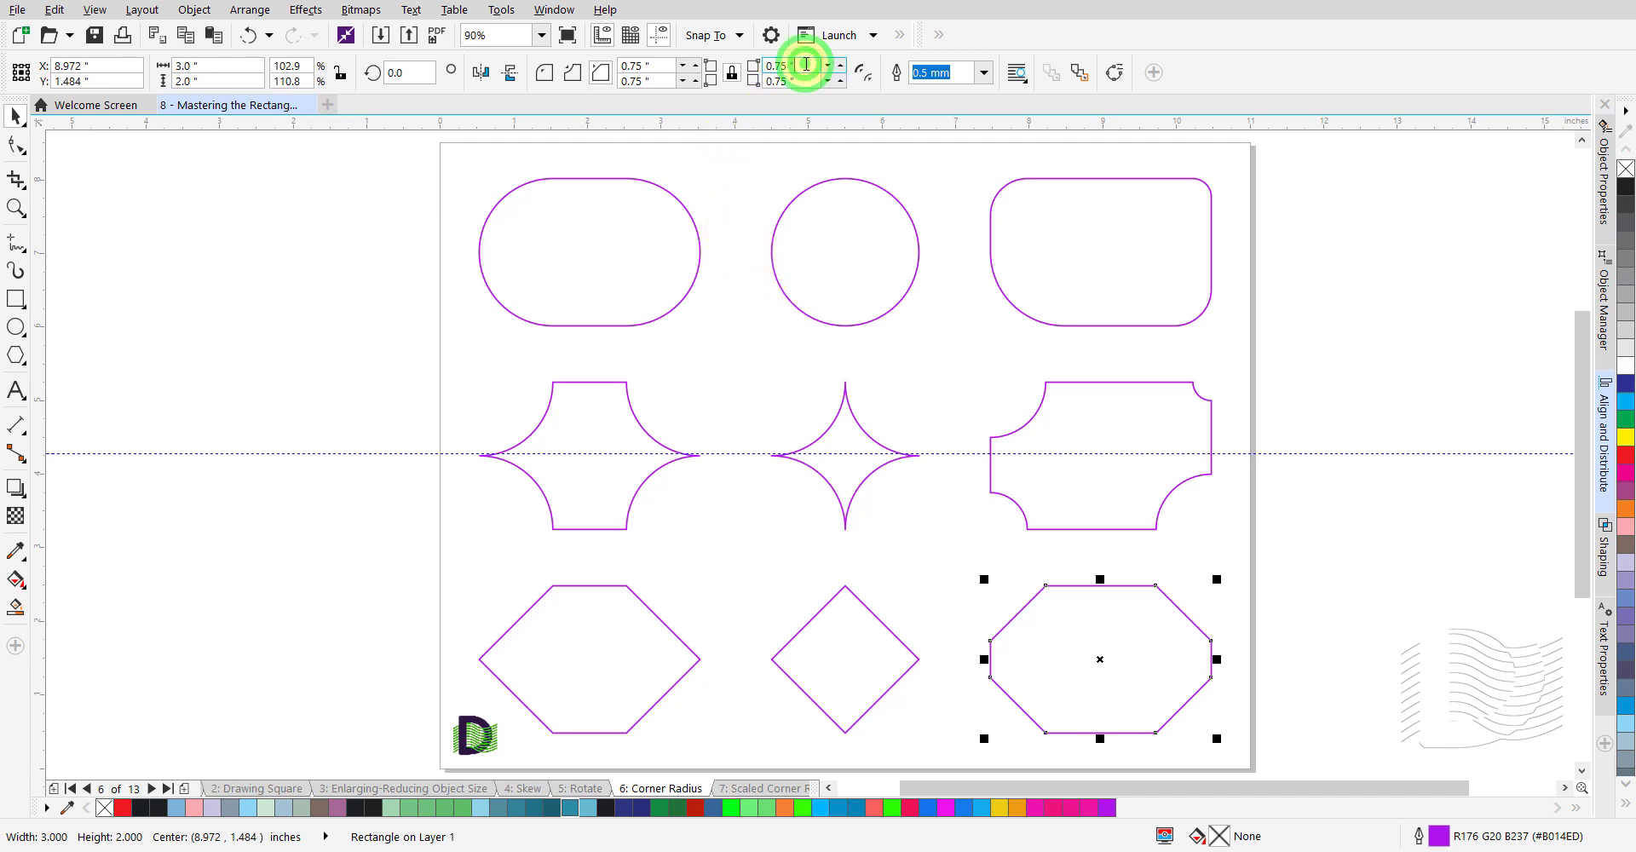
click(729, 81)
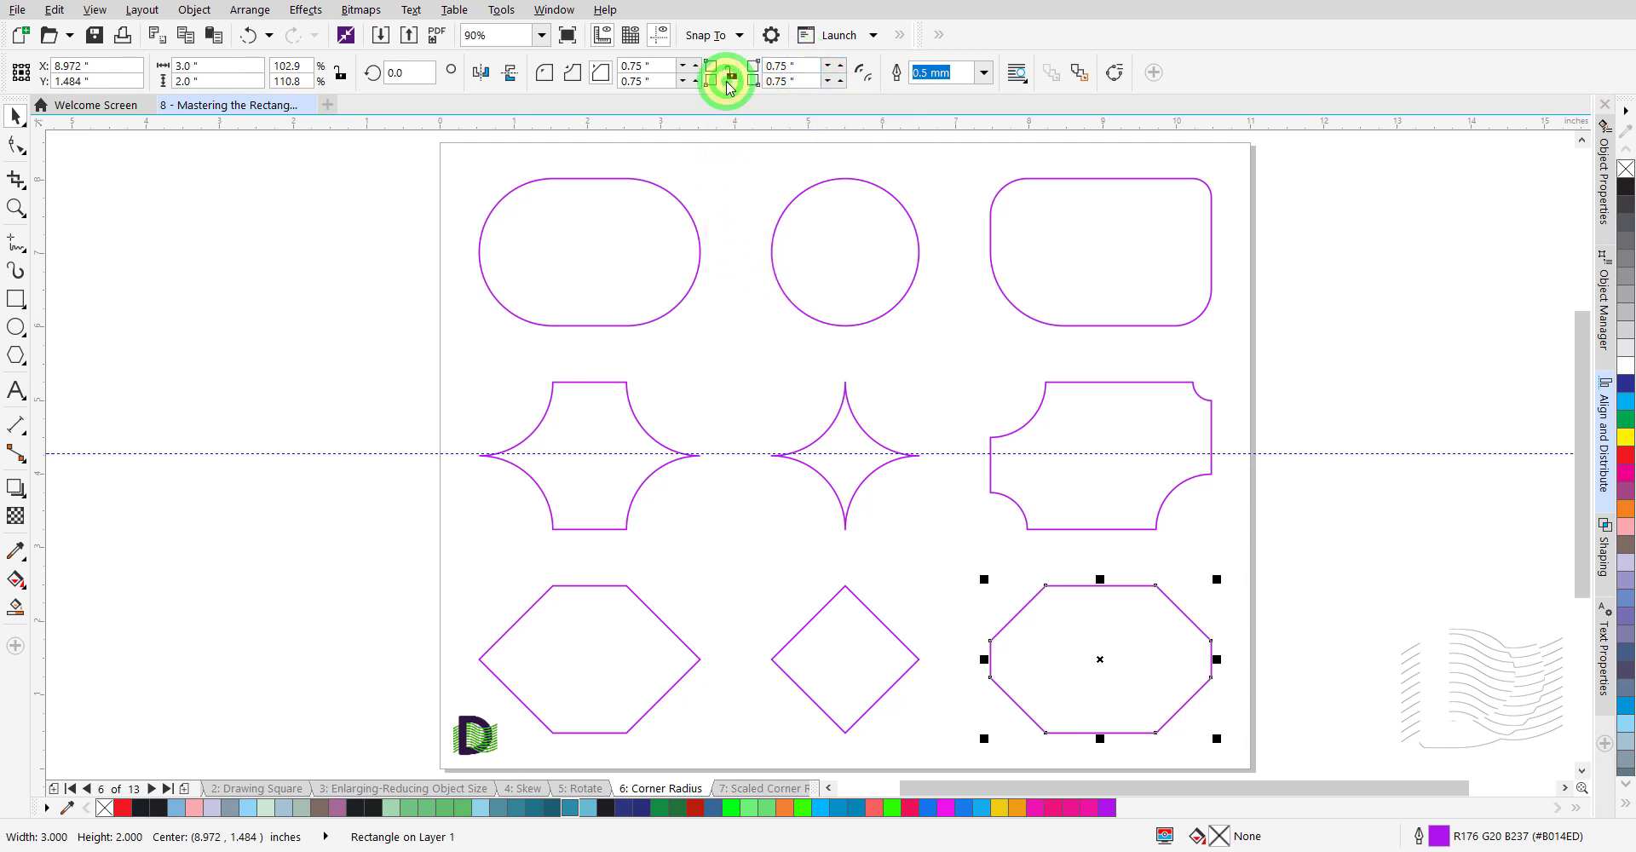
click(805, 64)
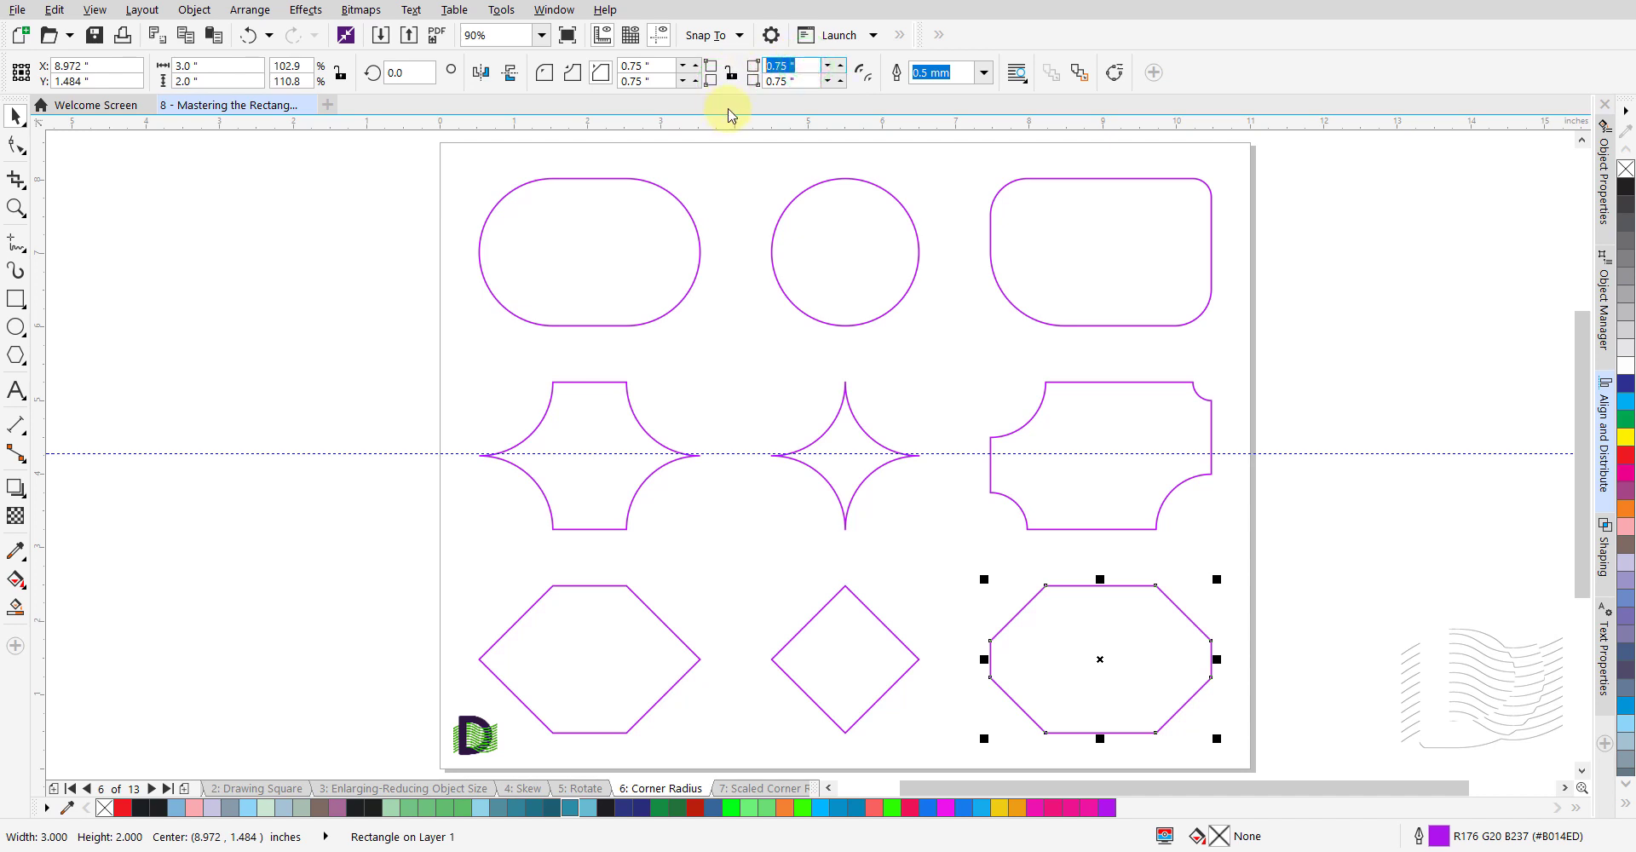
text(0.5)
key(Tab)
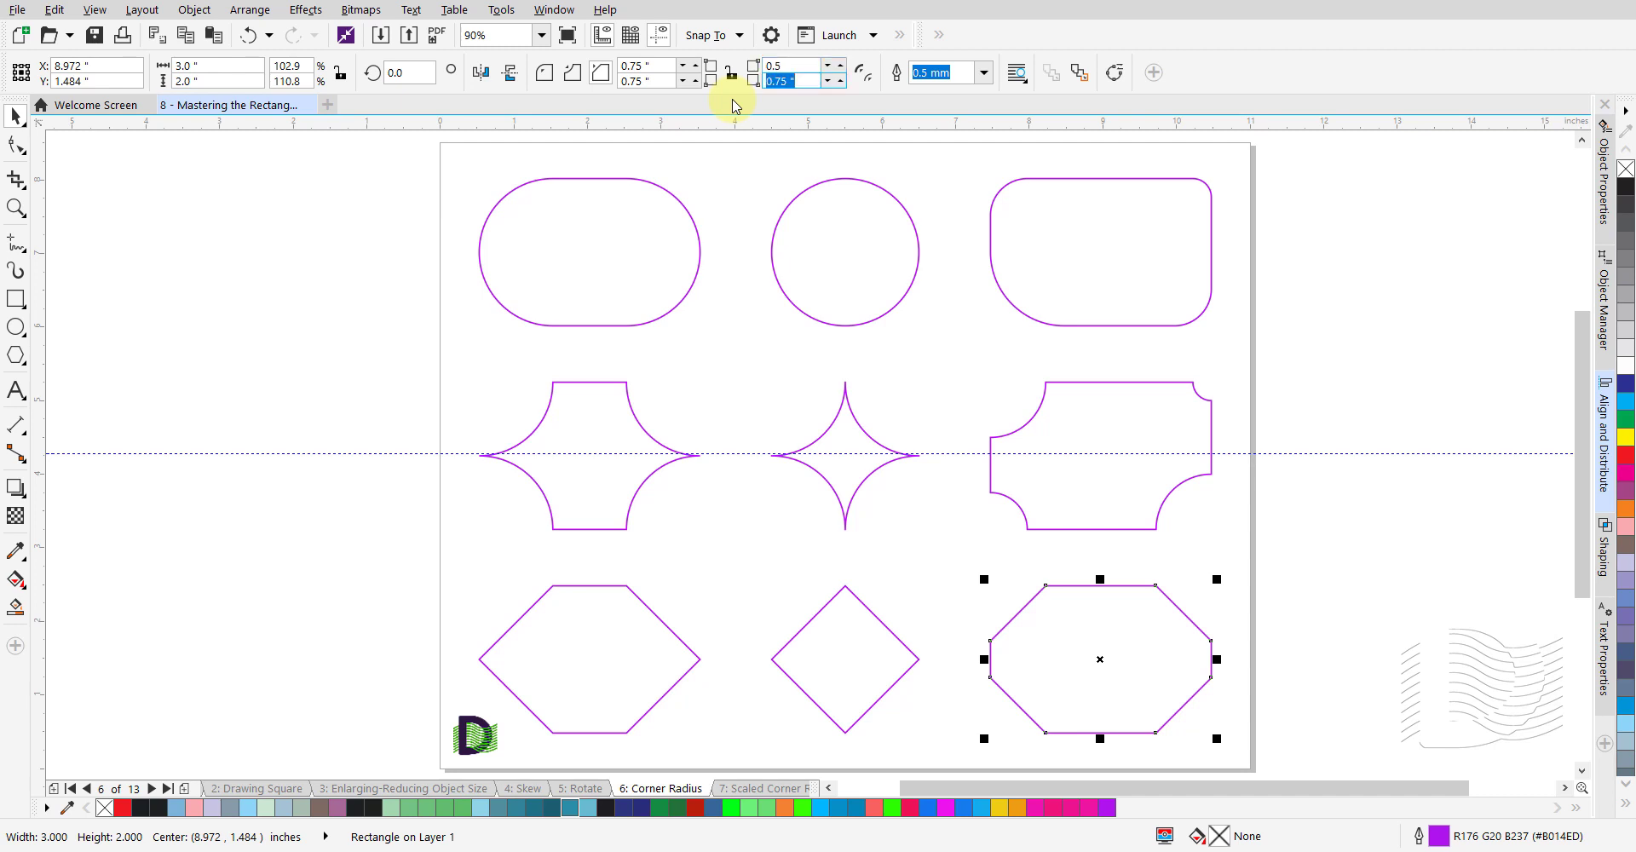
text(1)
key(Return)
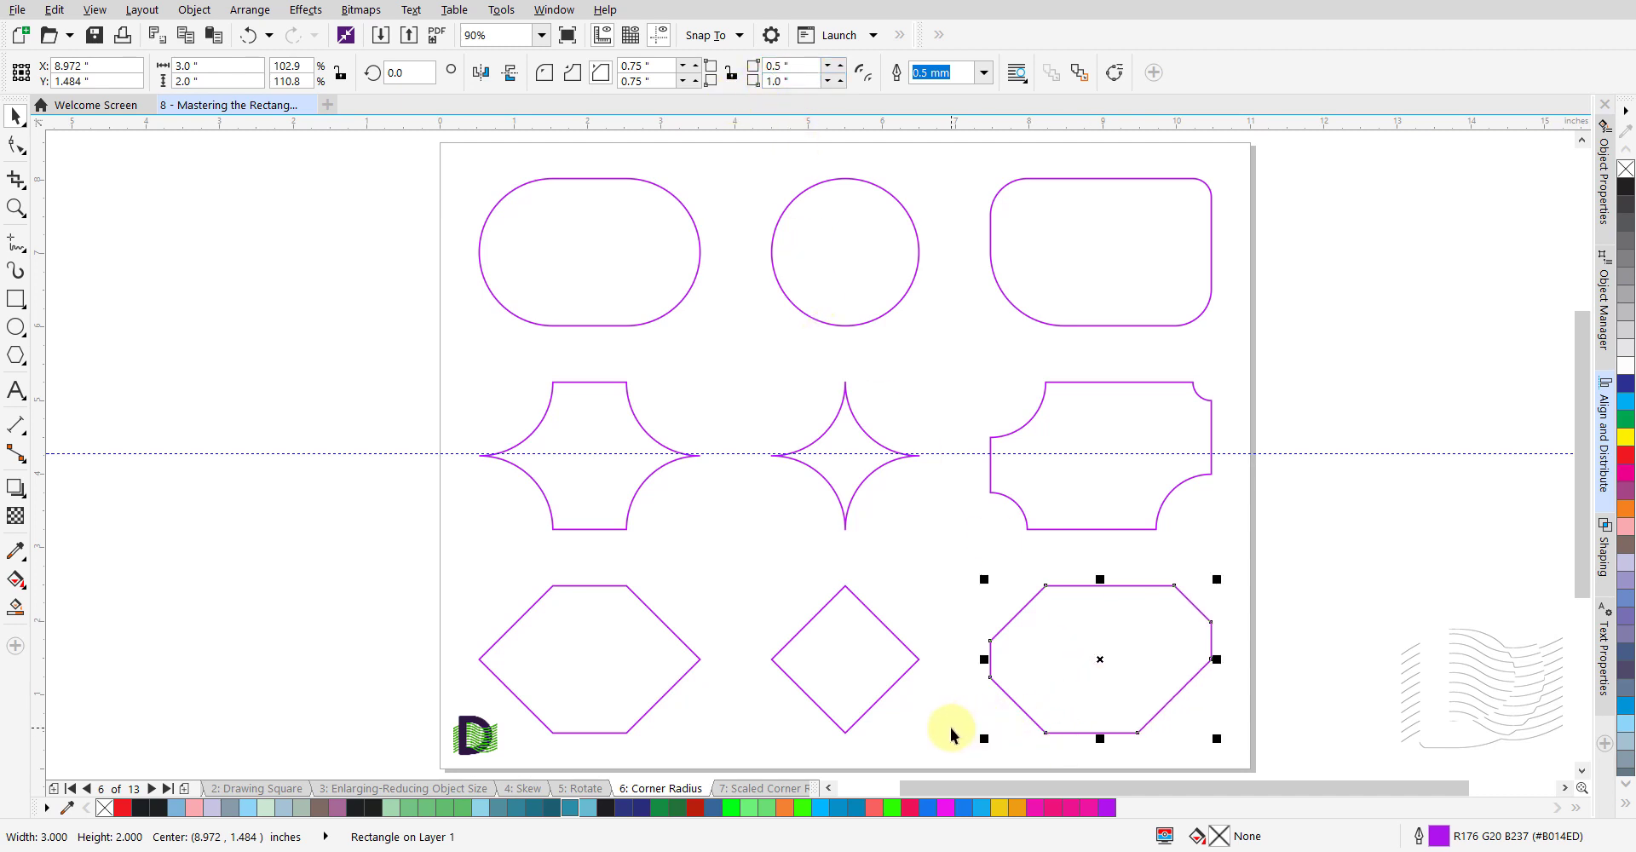
click(949, 727)
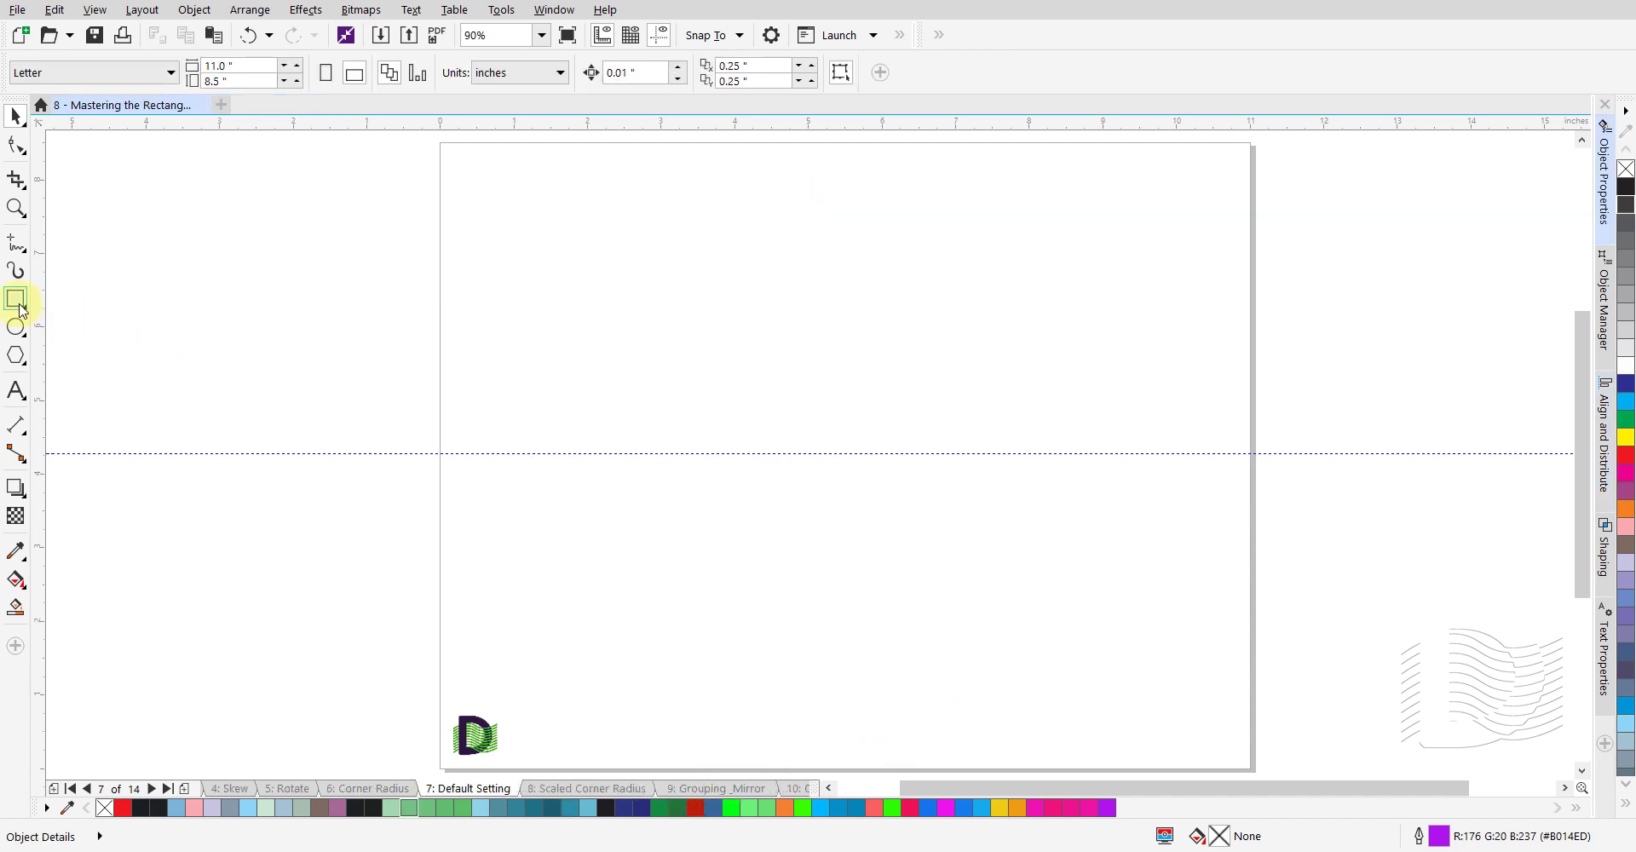
- Activate the Rectangle tool and open its default settings in the workspace toolbox options
click(19, 305)
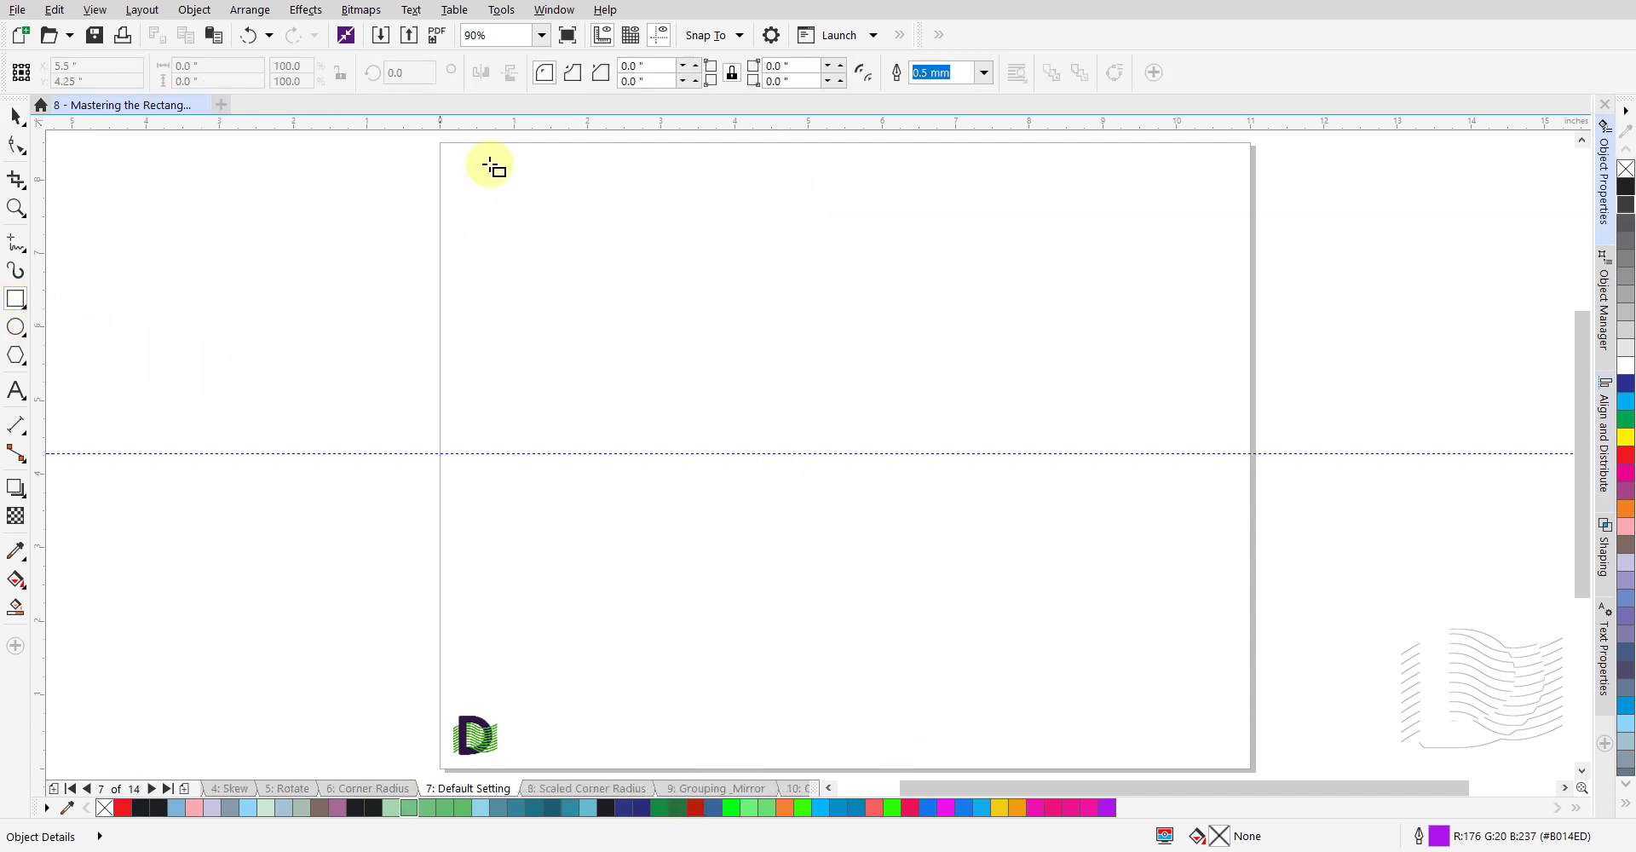
click(638, 81)
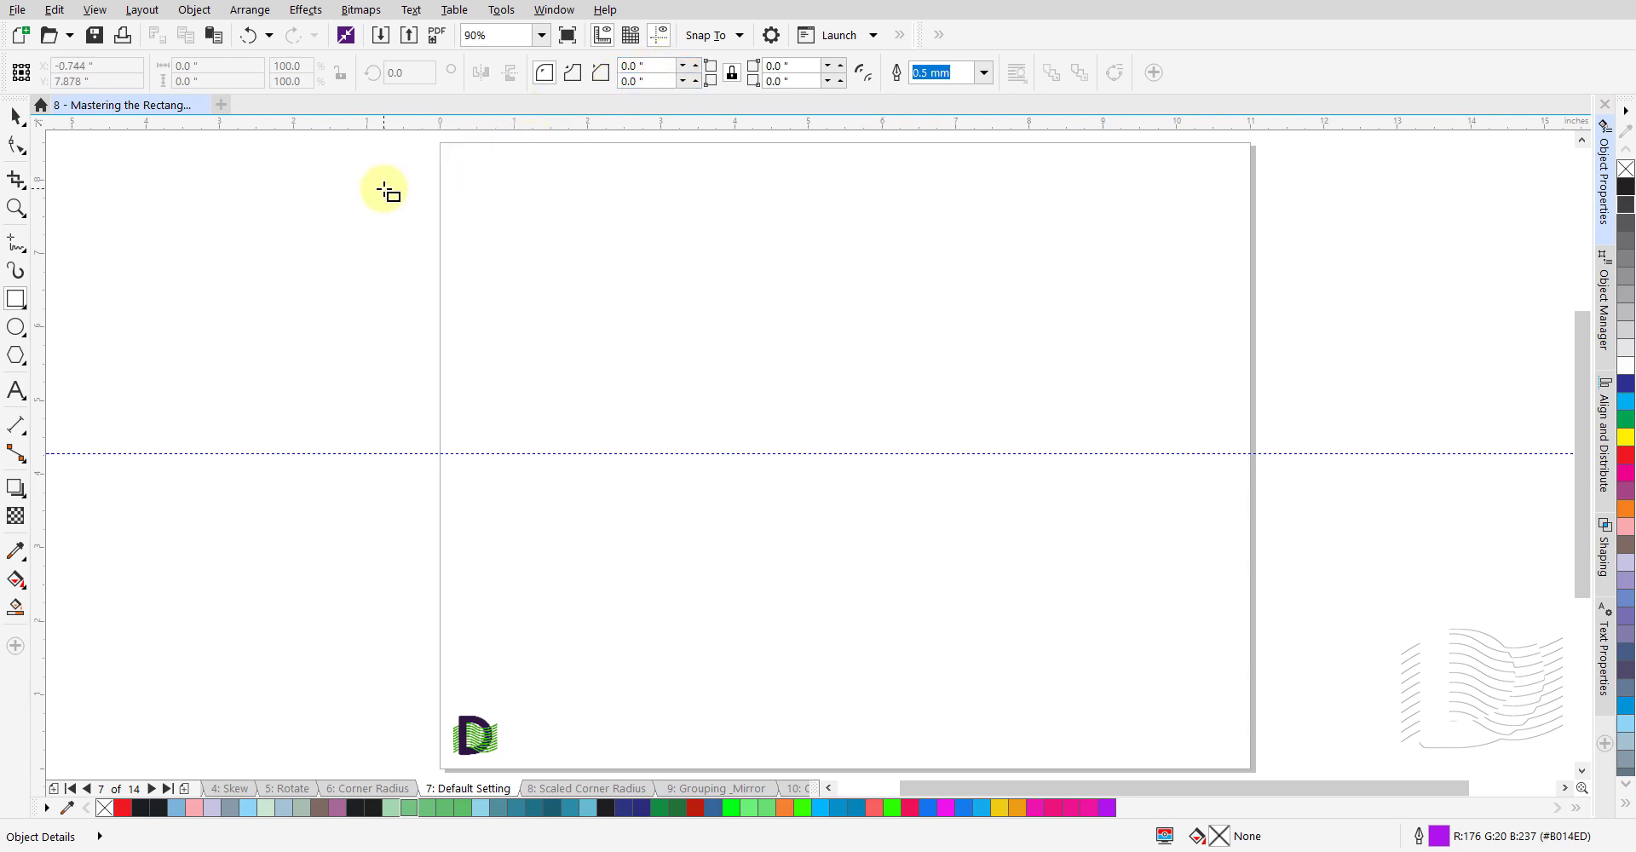
key(ctrl+j)
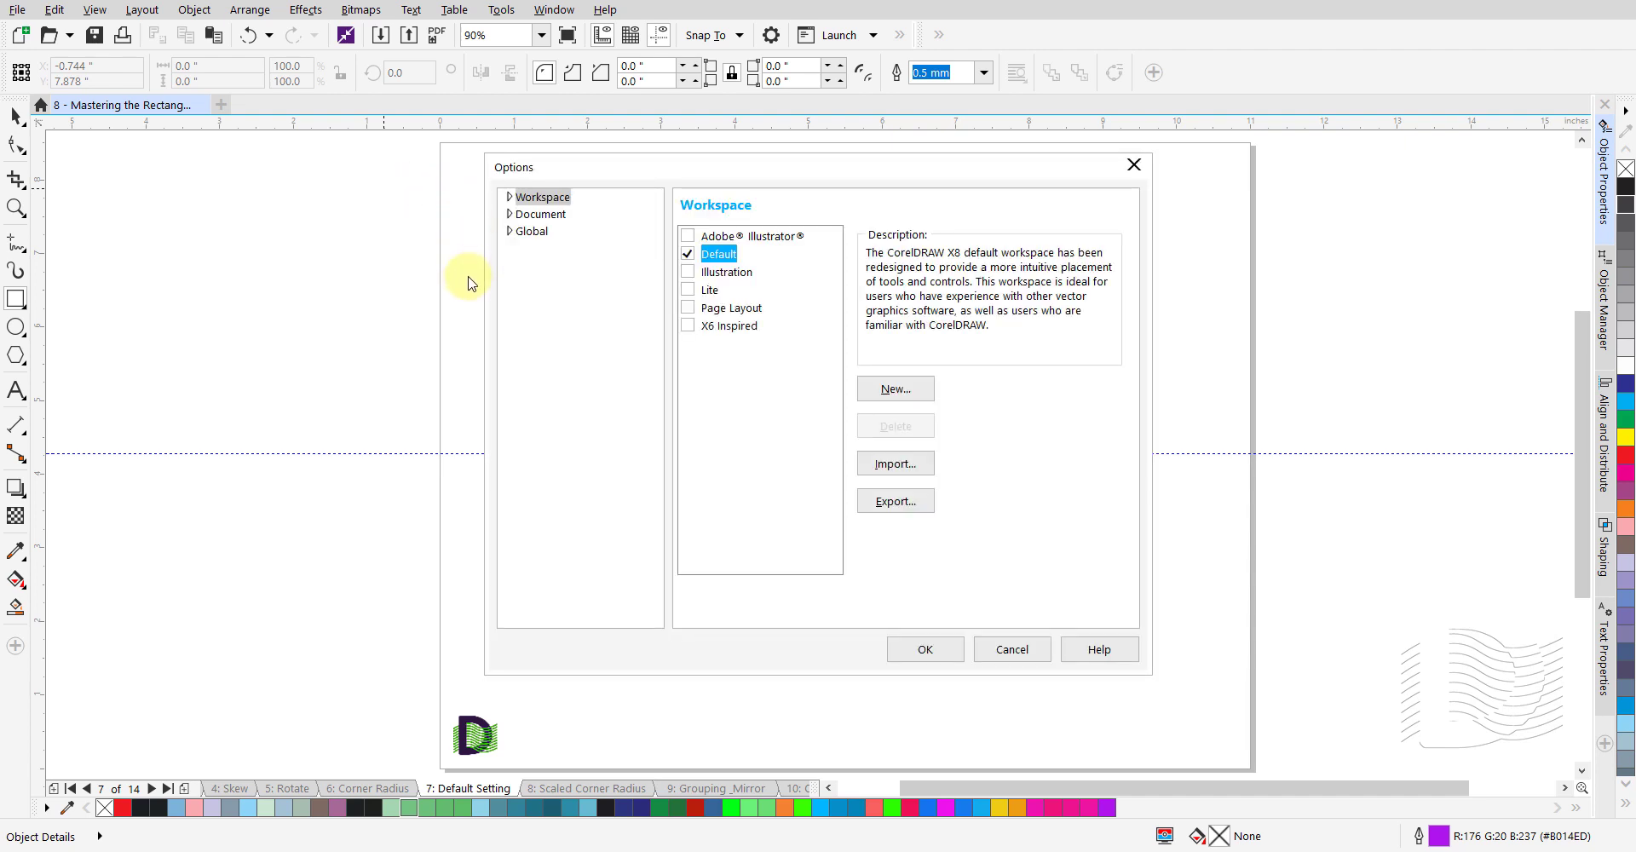
click(510, 201)
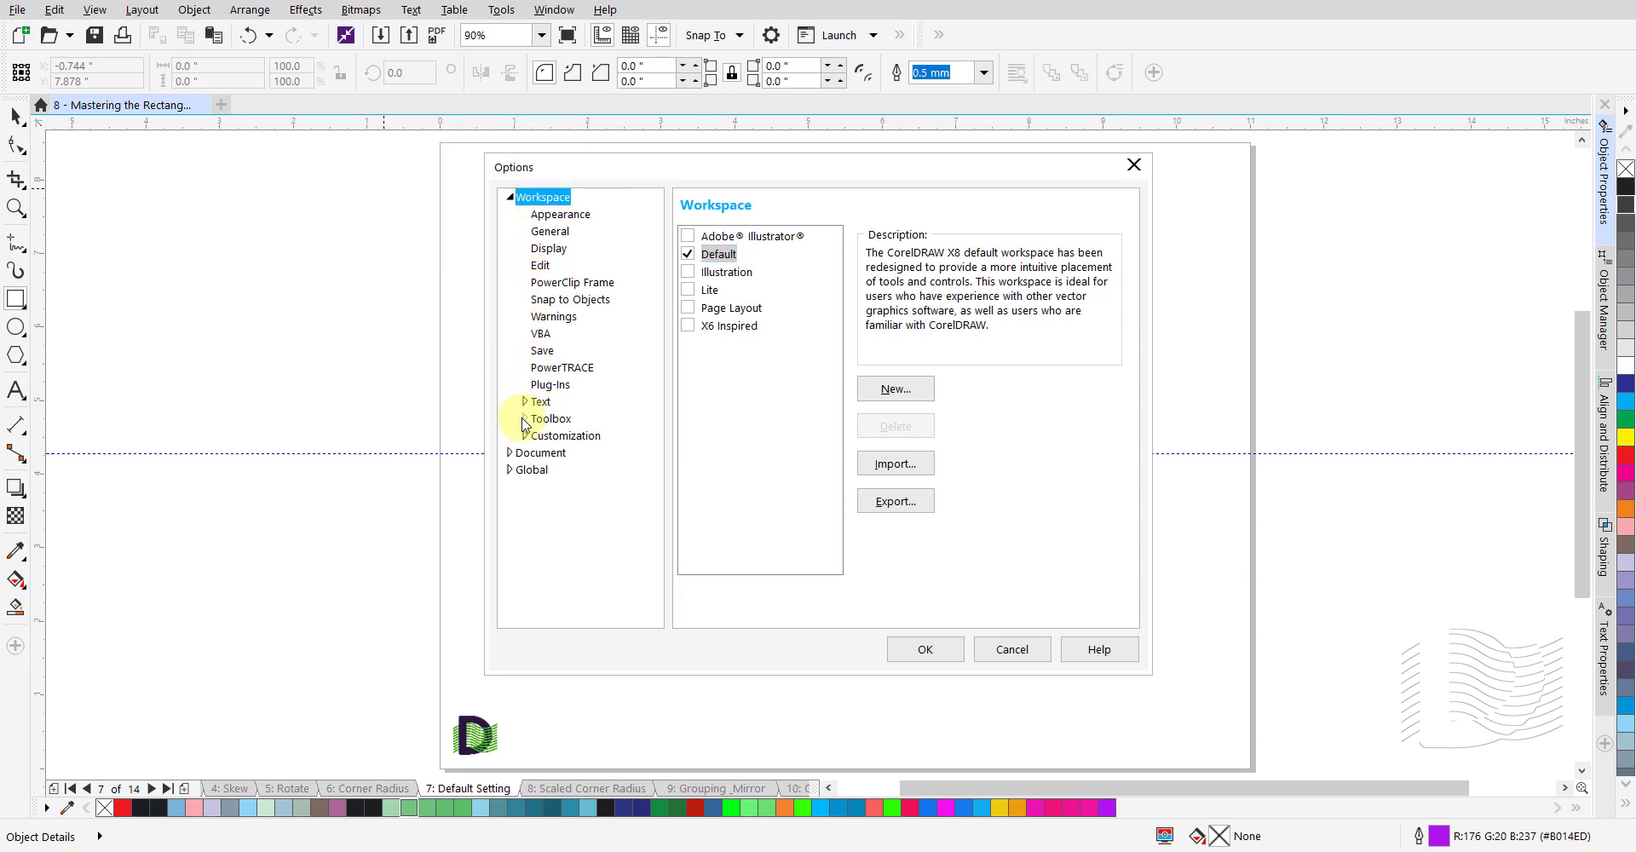
click(520, 418)
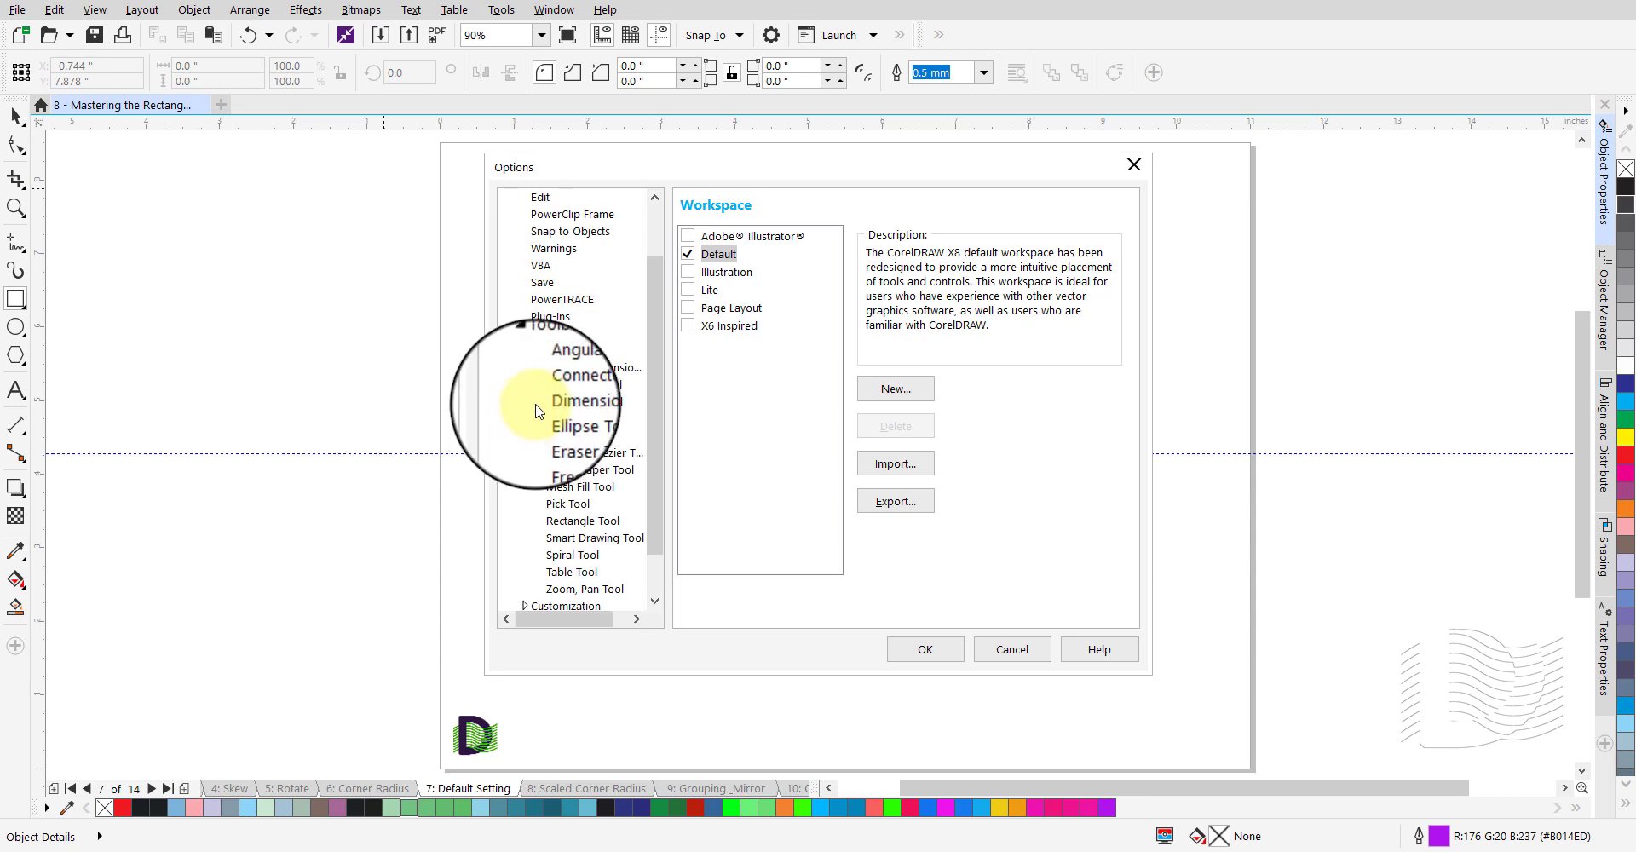
click(573, 523)
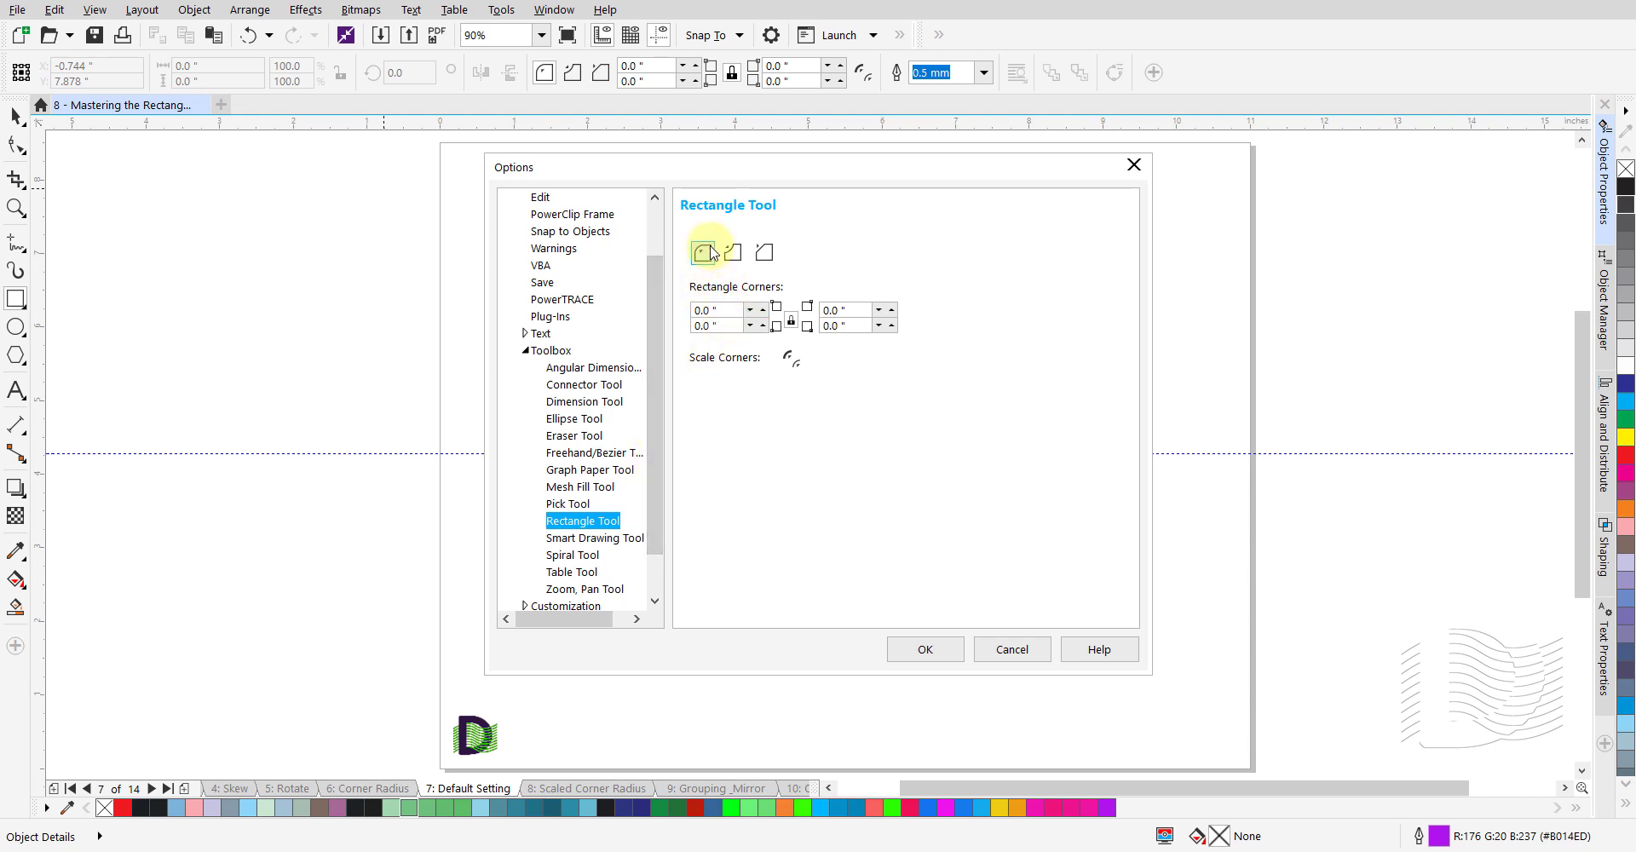
- Set the Rectangle tool's default corners to chamfered with a 0.5 in radius on all four corners
click(766, 254)
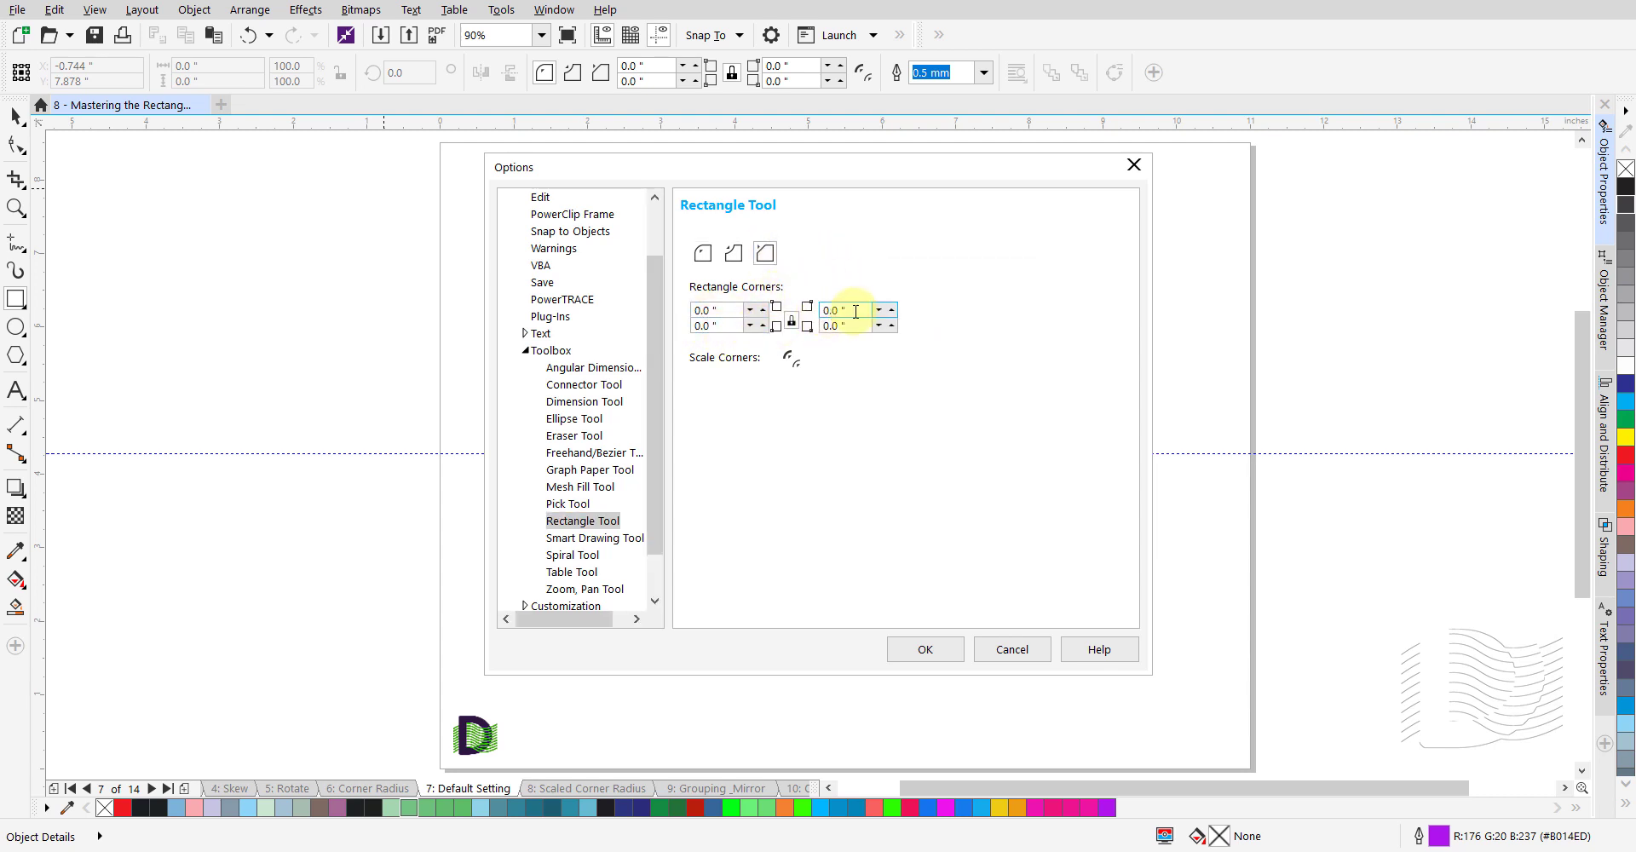
double_click(724, 310)
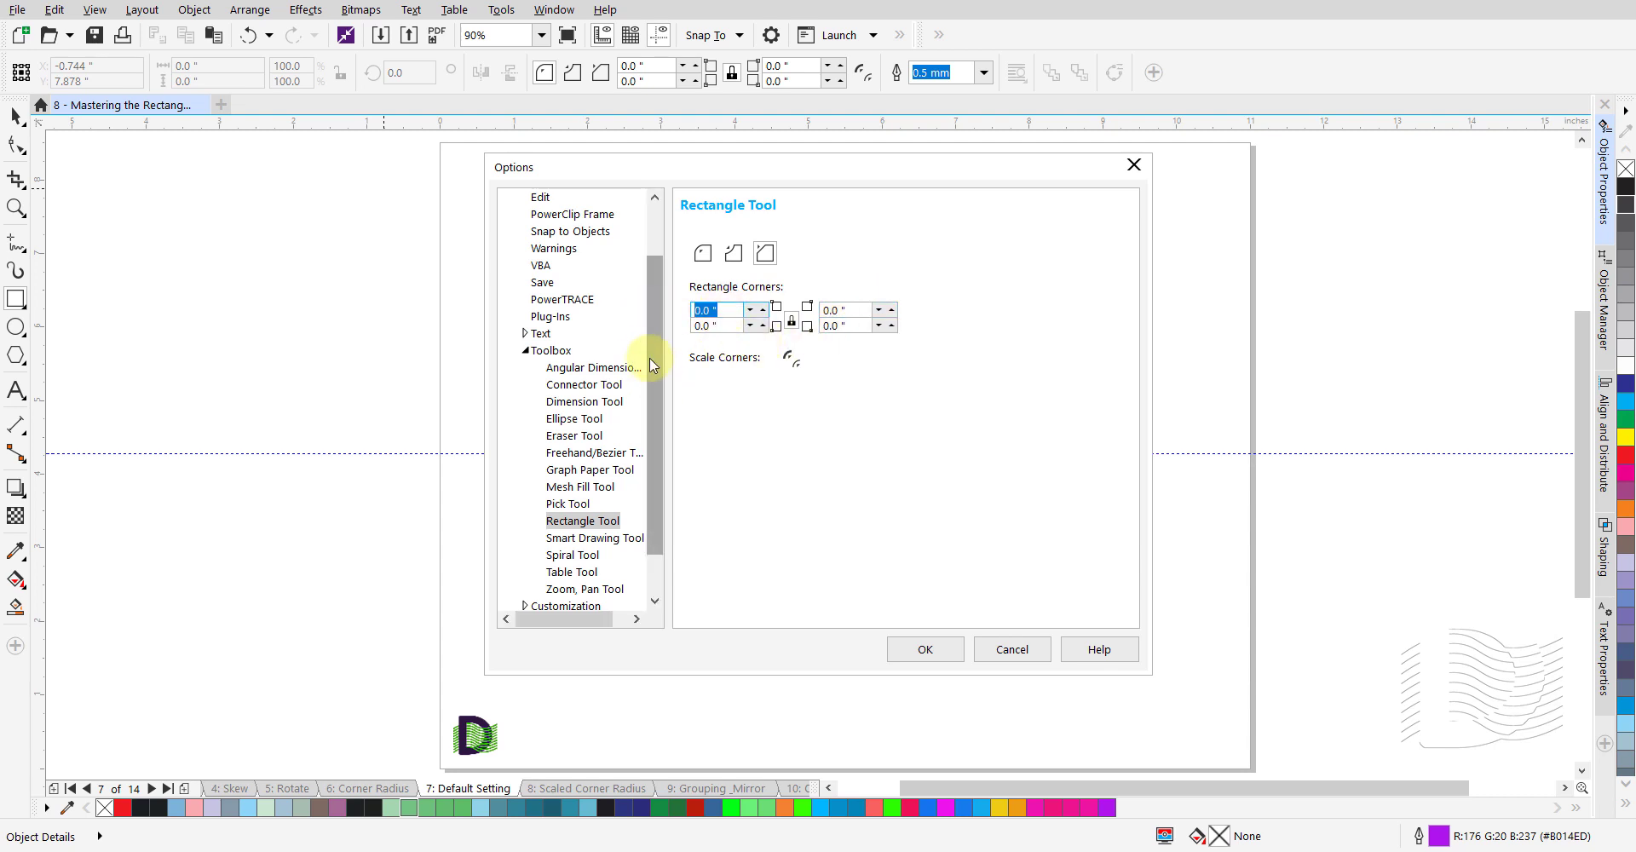
text(0.)
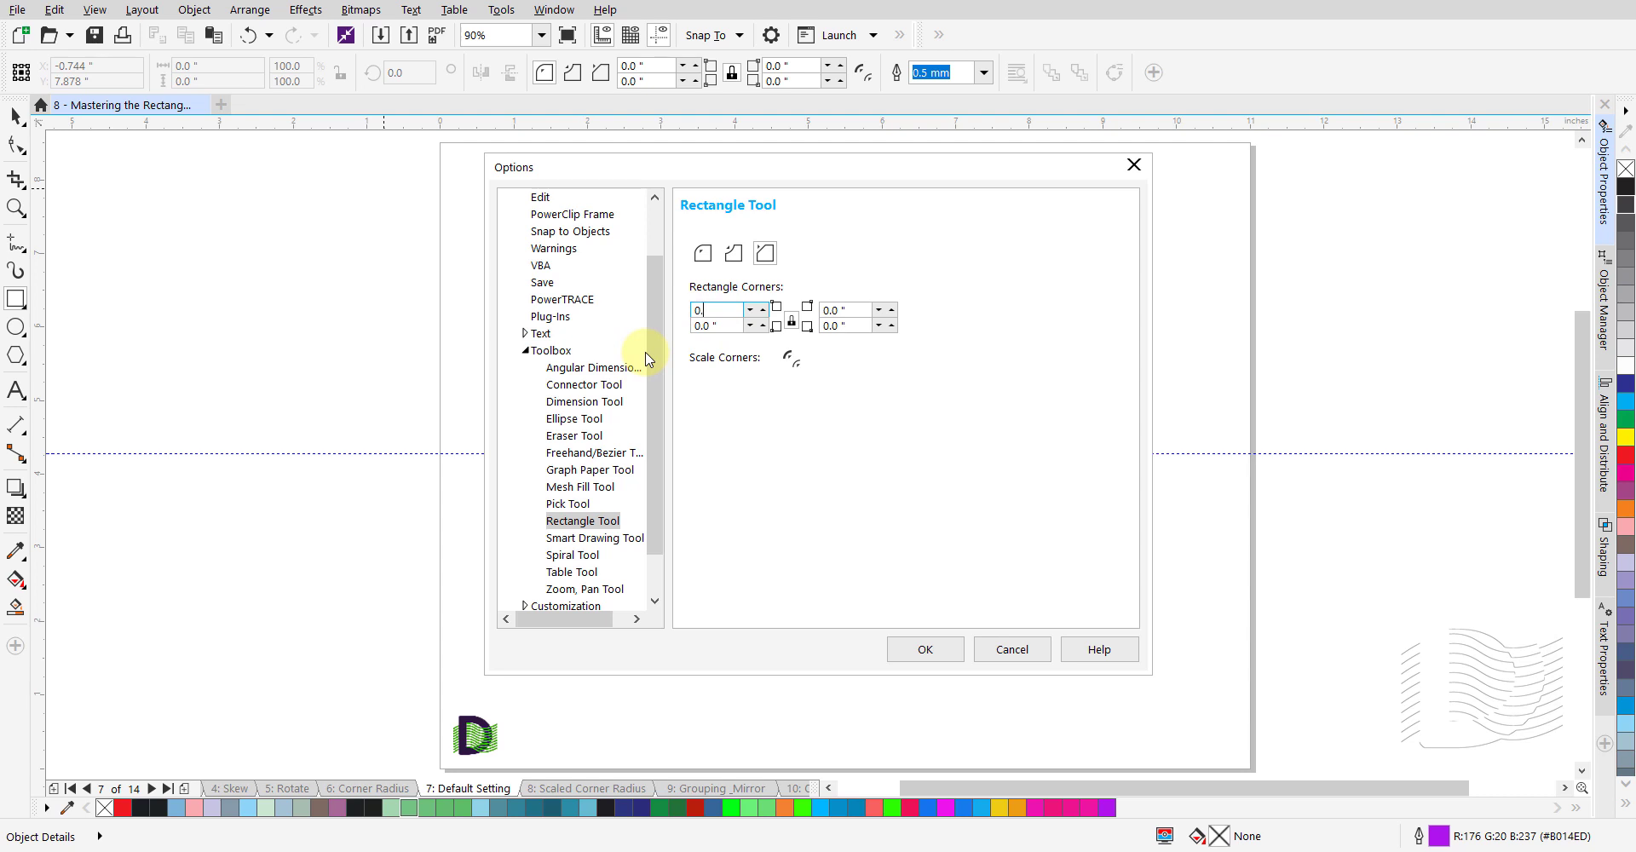
text(5)
key(Tab)
text(0.5)
key(Tab)
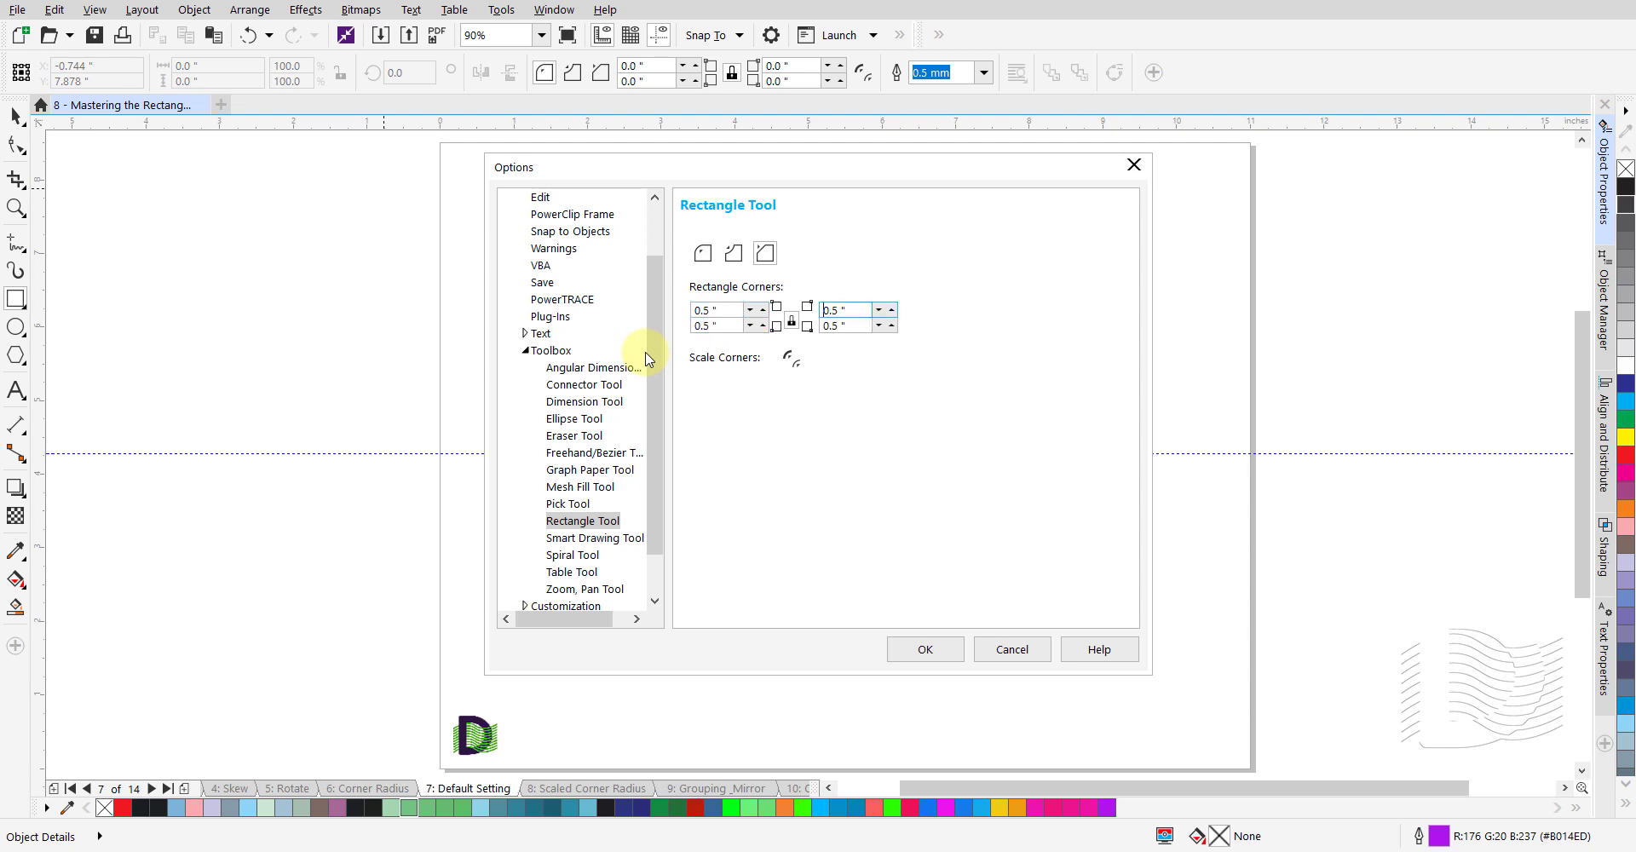
- Unlink the default corner radii and link them again so all corners are edited together
click(792, 324)
click(791, 324)
click(793, 325)
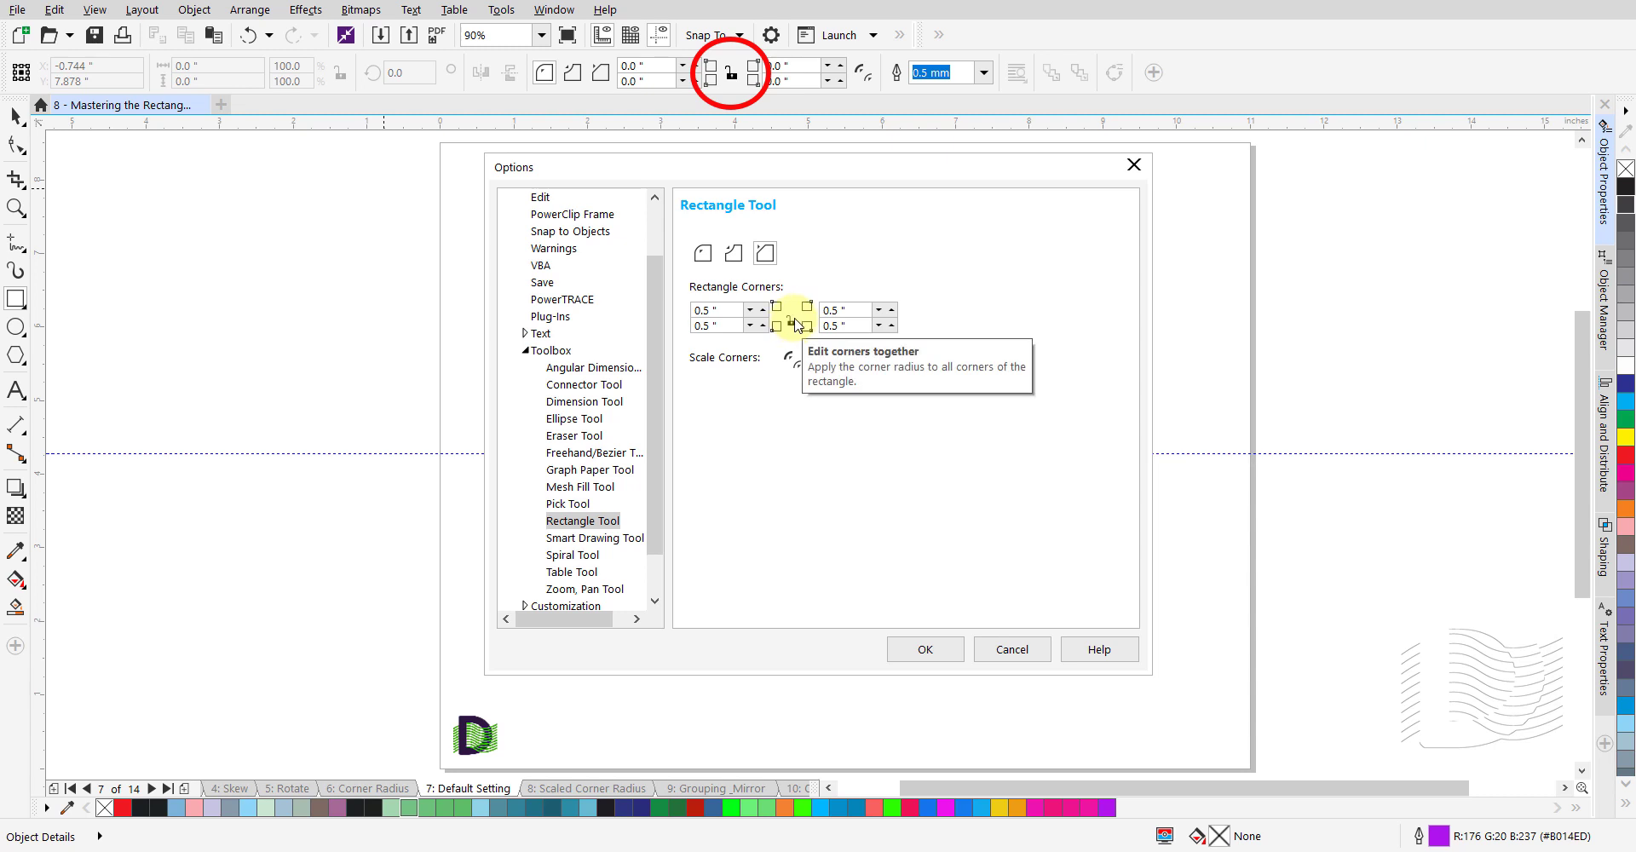
click(792, 325)
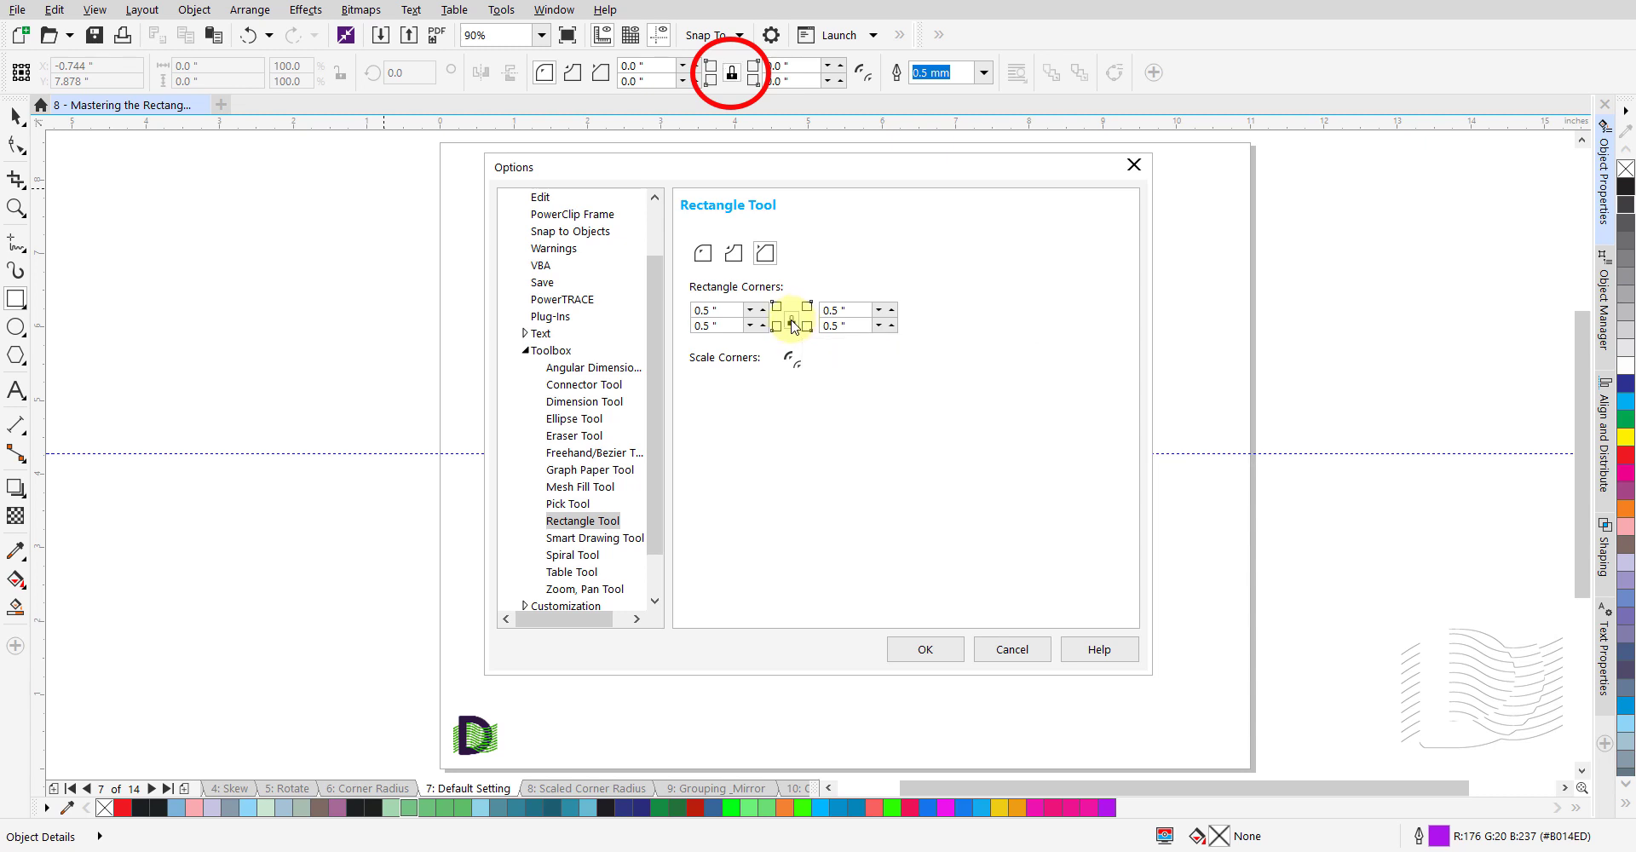
click(792, 325)
click(792, 324)
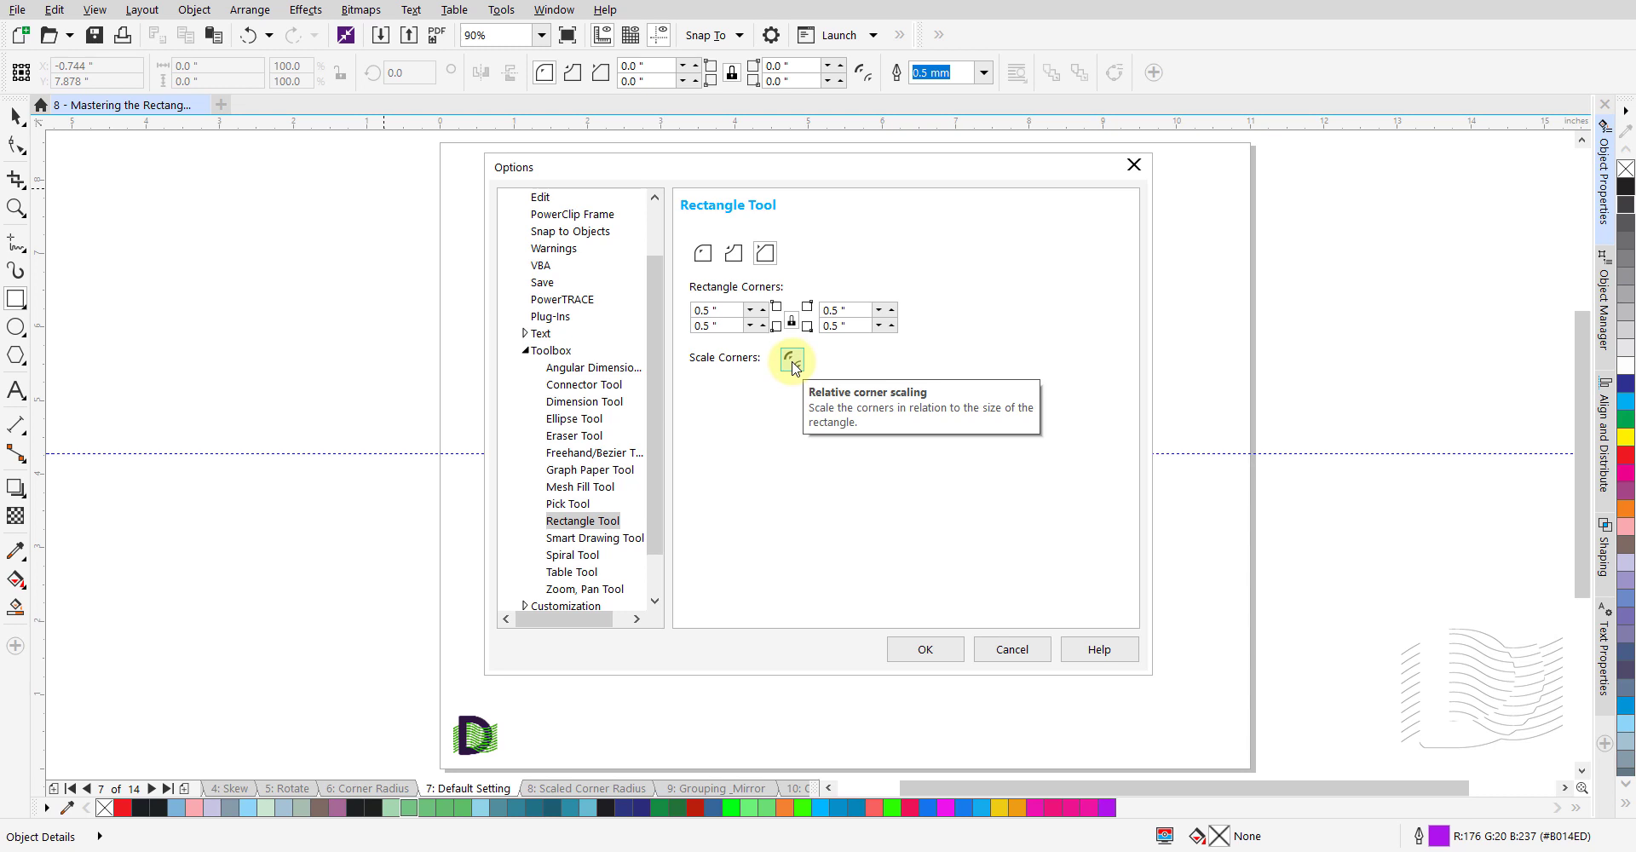
- Enable relative corner scaling in the Rectangle tool defaults and accept the options
click(791, 359)
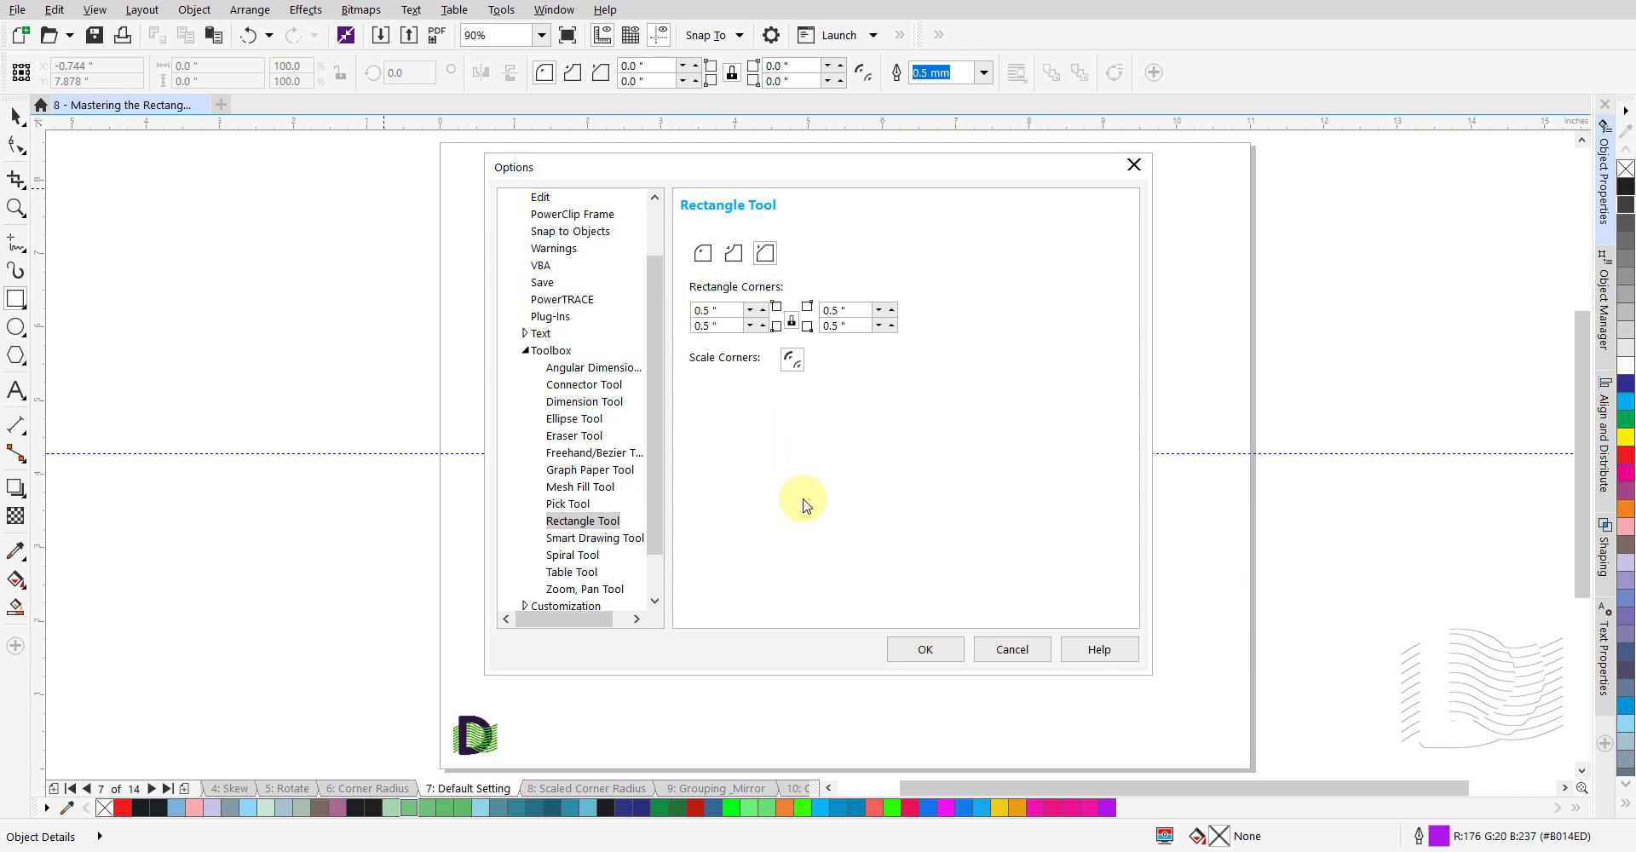
click(921, 649)
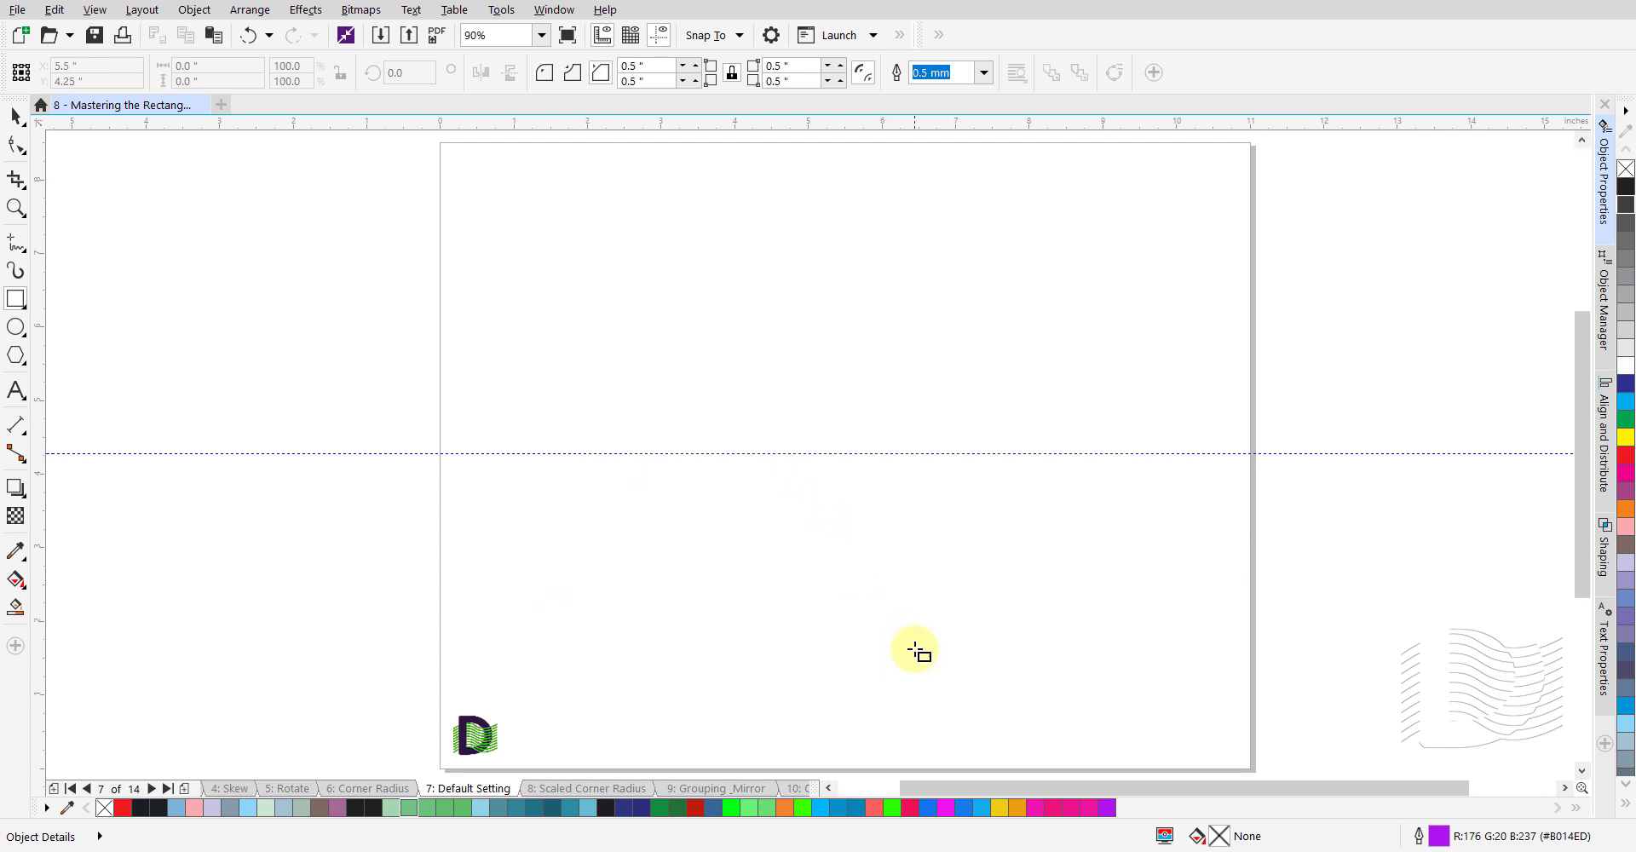
- Draw a round-cornered rectangle with 0.5 in radii in the upper-left part of the Default Setting page and deselect it
click(544, 73)
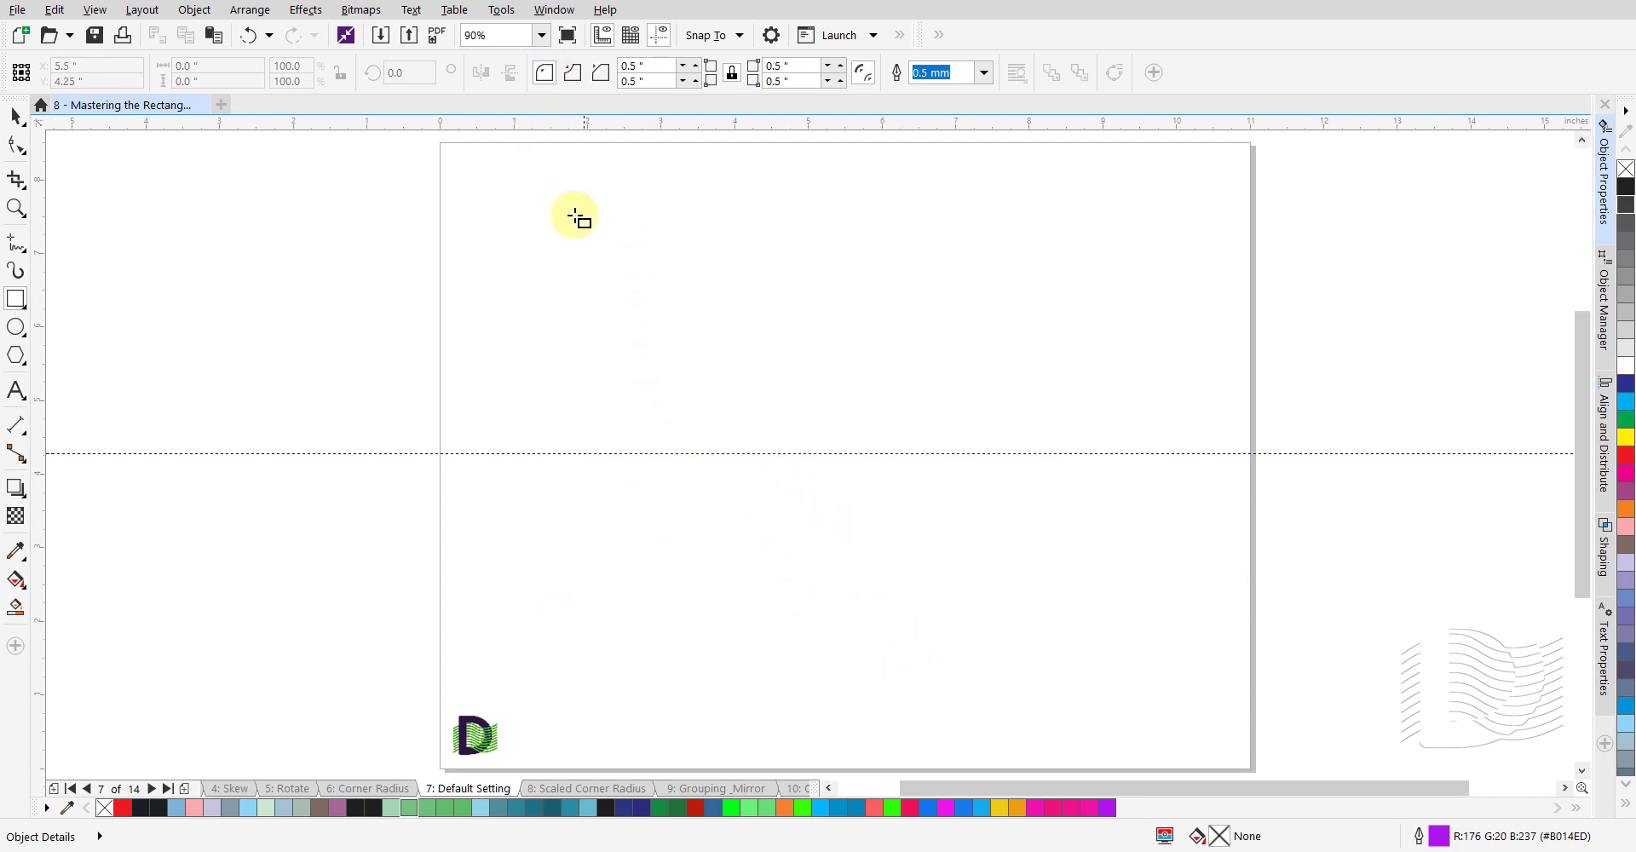
mouse_move(533, 218)
mouse_down()
mouse_move(631, 355)
mouse_move(804, 384)
mouse_up()
key(Escape)
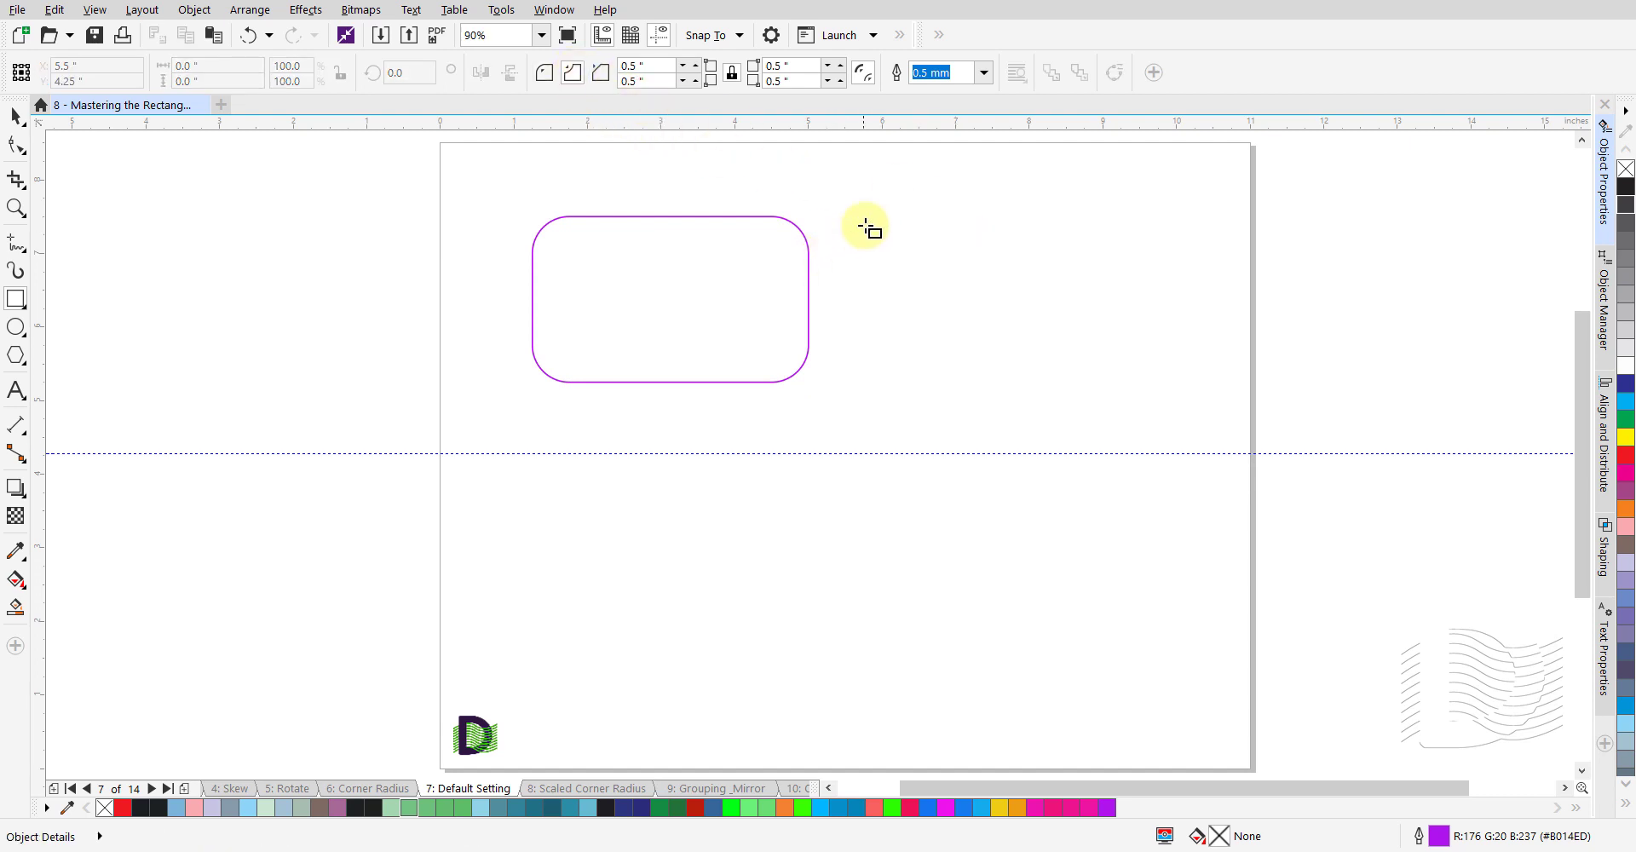
- Draw a scalloped rectangle beside the rounded one and a wide chamfered rectangle below them, both with 0.5 in corners, deselecting each
drag(882, 217, 1176, 381)
key(Escape)
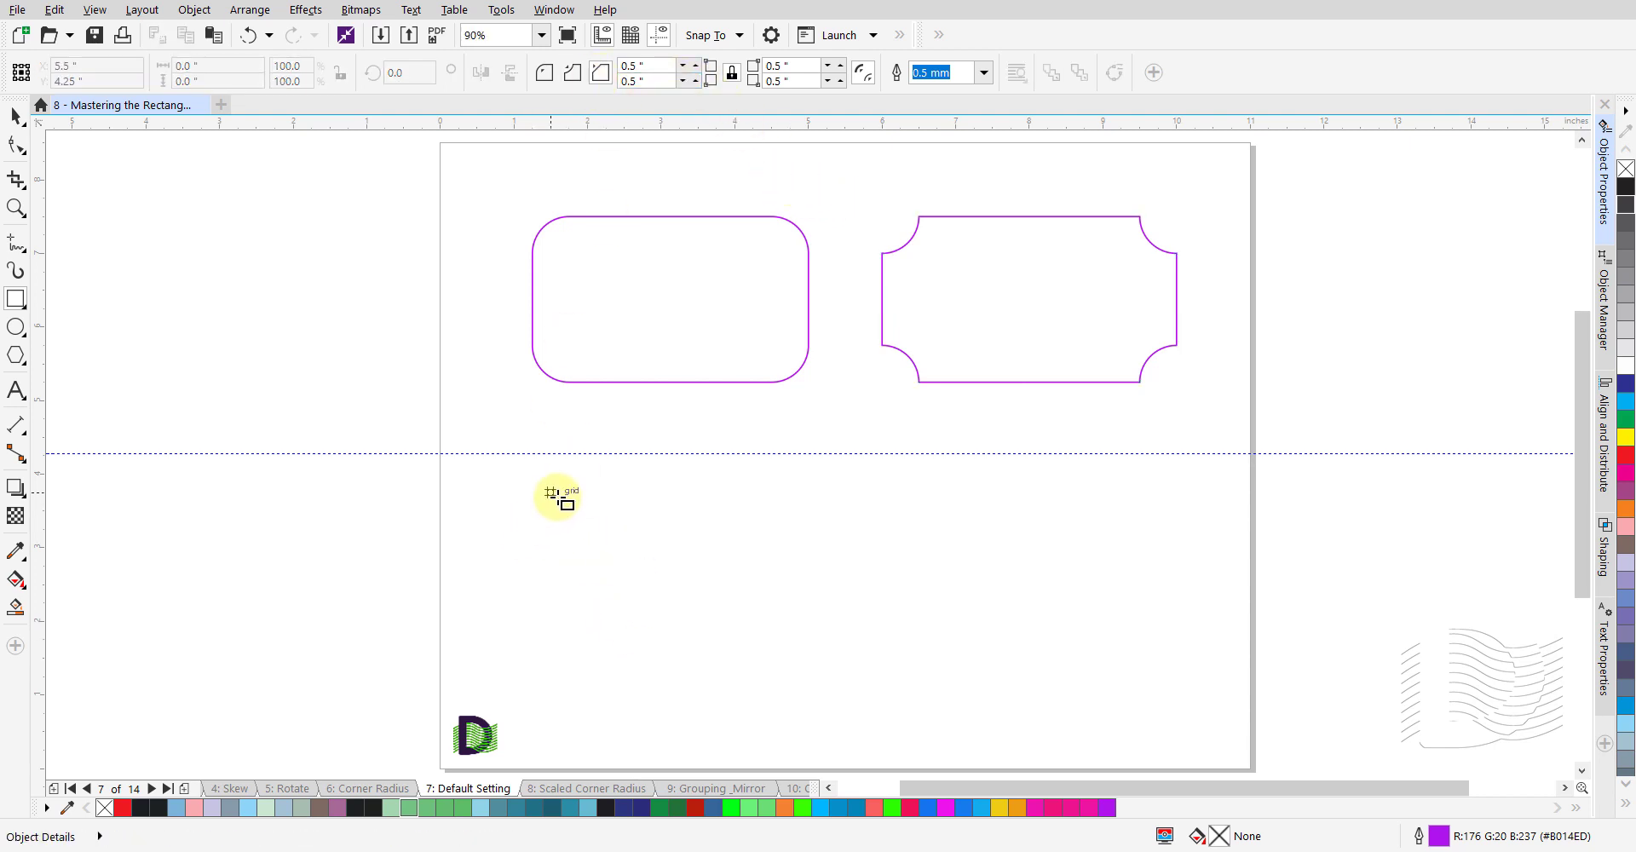
drag(550, 492, 1163, 692)
click(1197, 417)
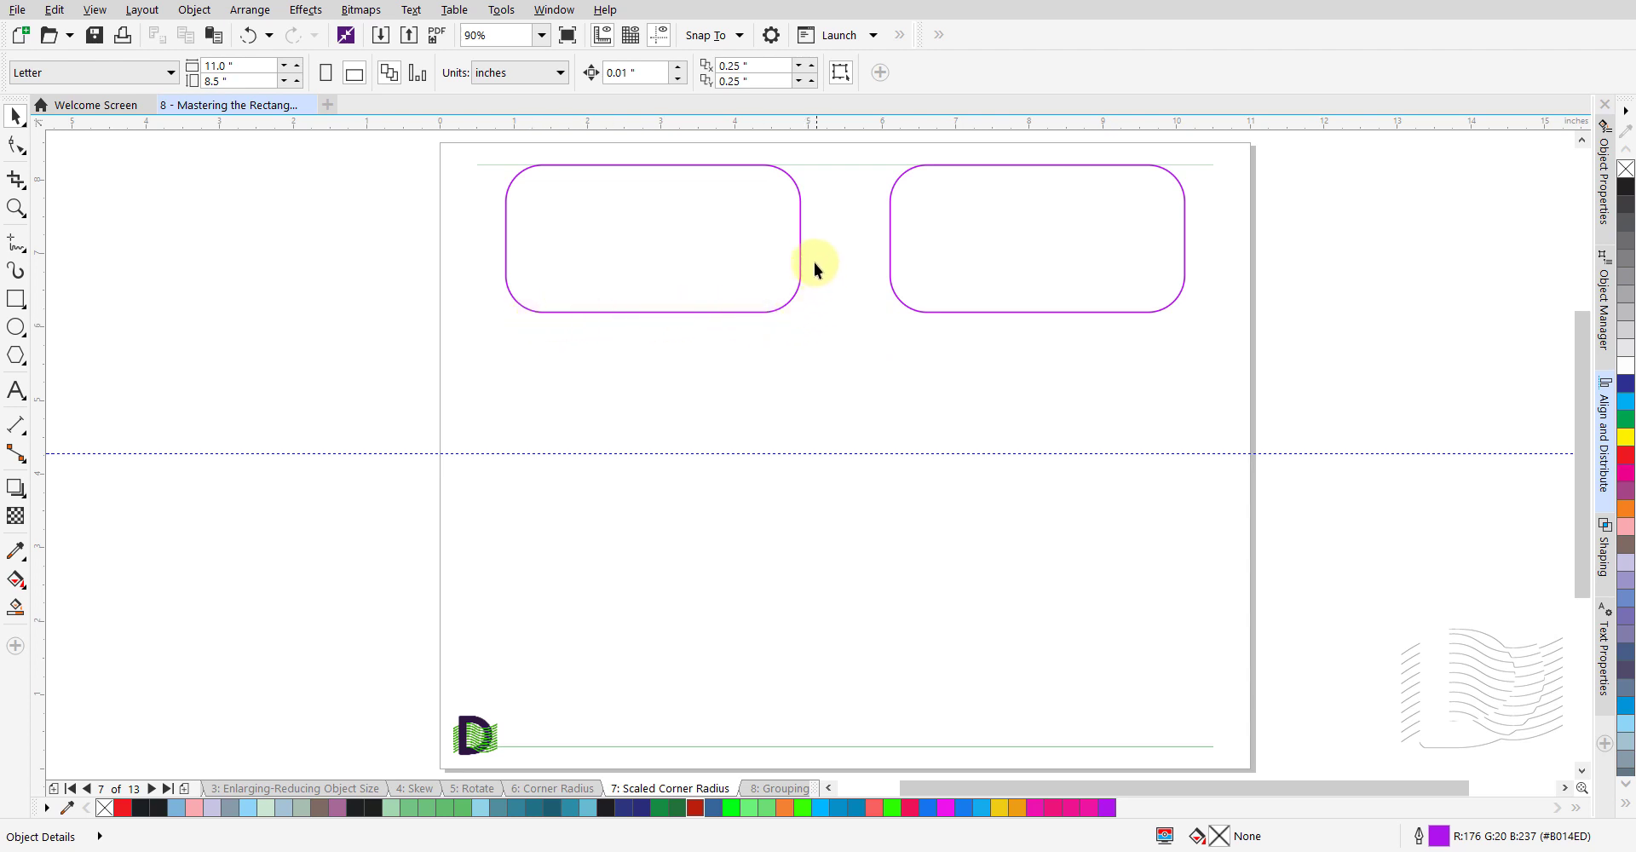
- On the Scaled Corner Radius page, select the right and left rounded rectangles in turn to compare their corner radius and scaling settings
click(929, 269)
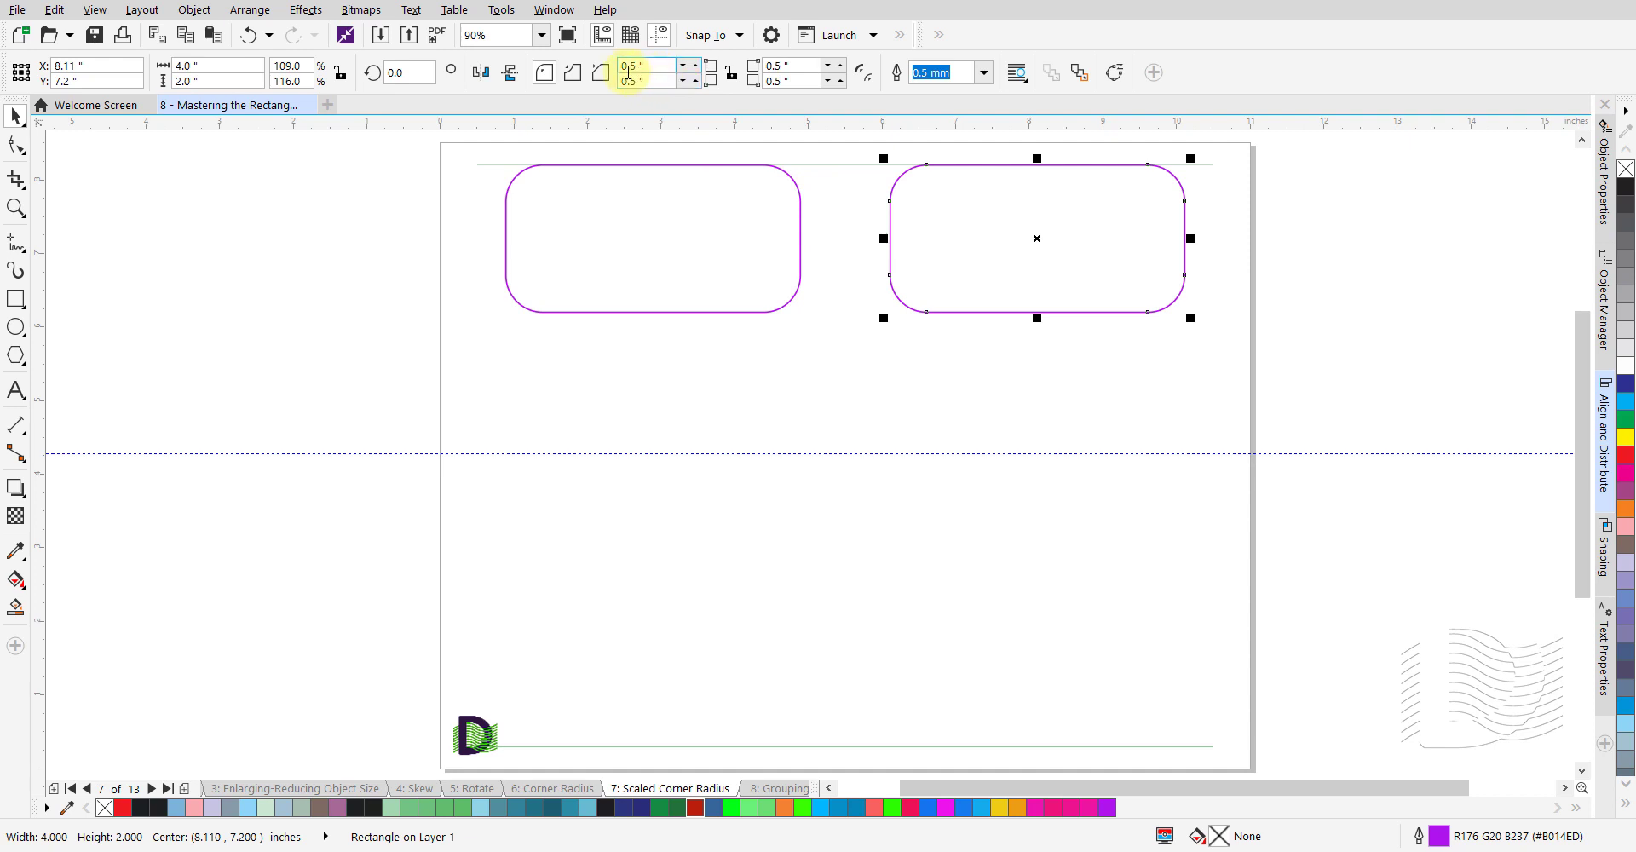
click(640, 65)
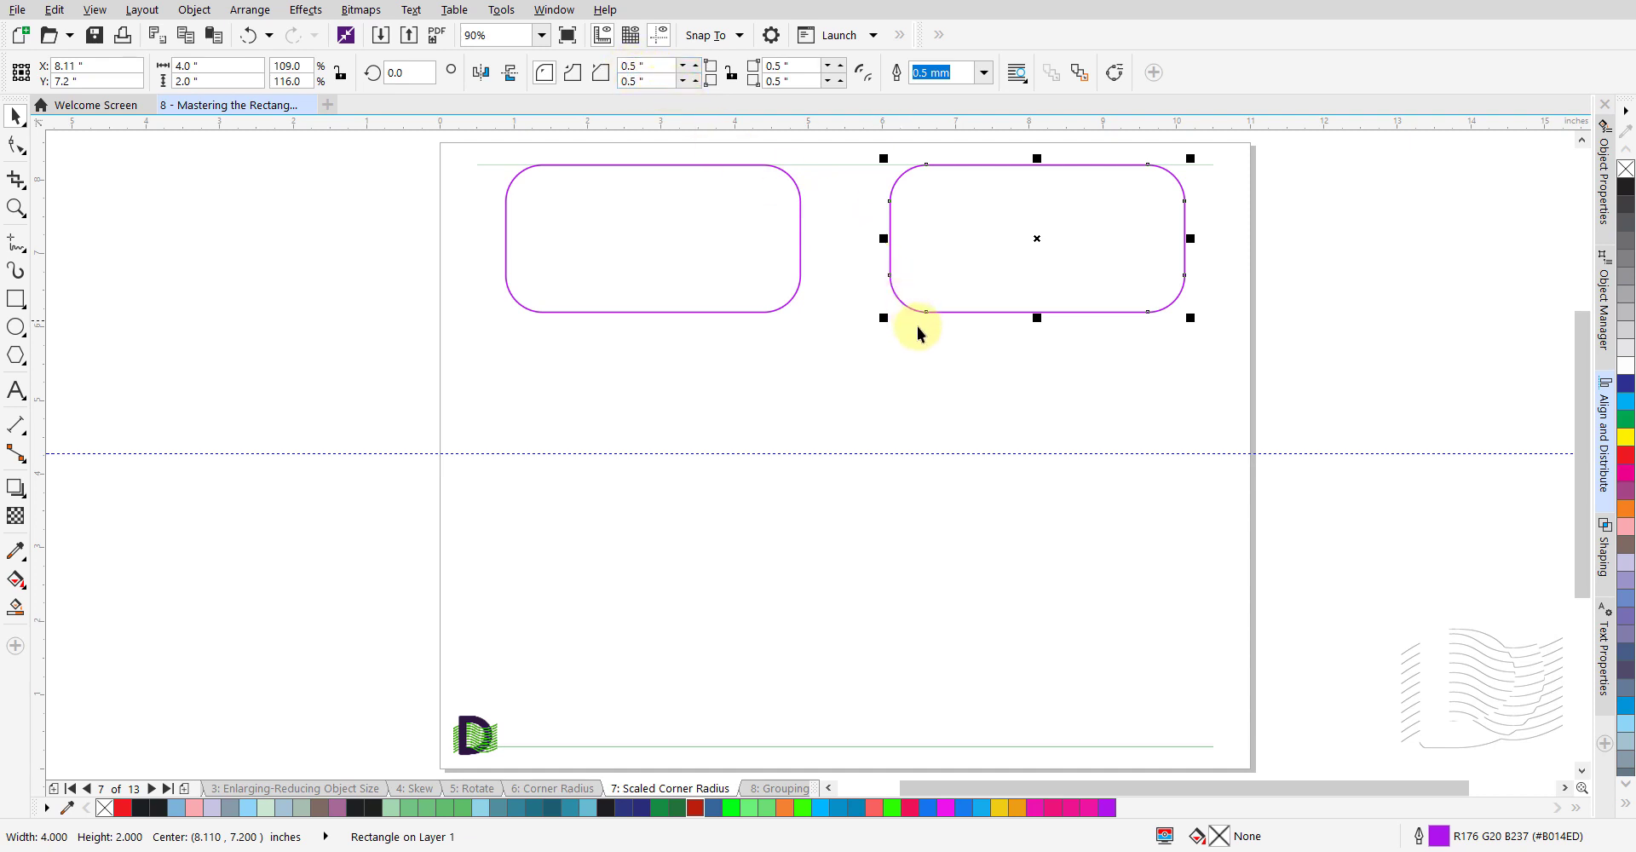
click(835, 322)
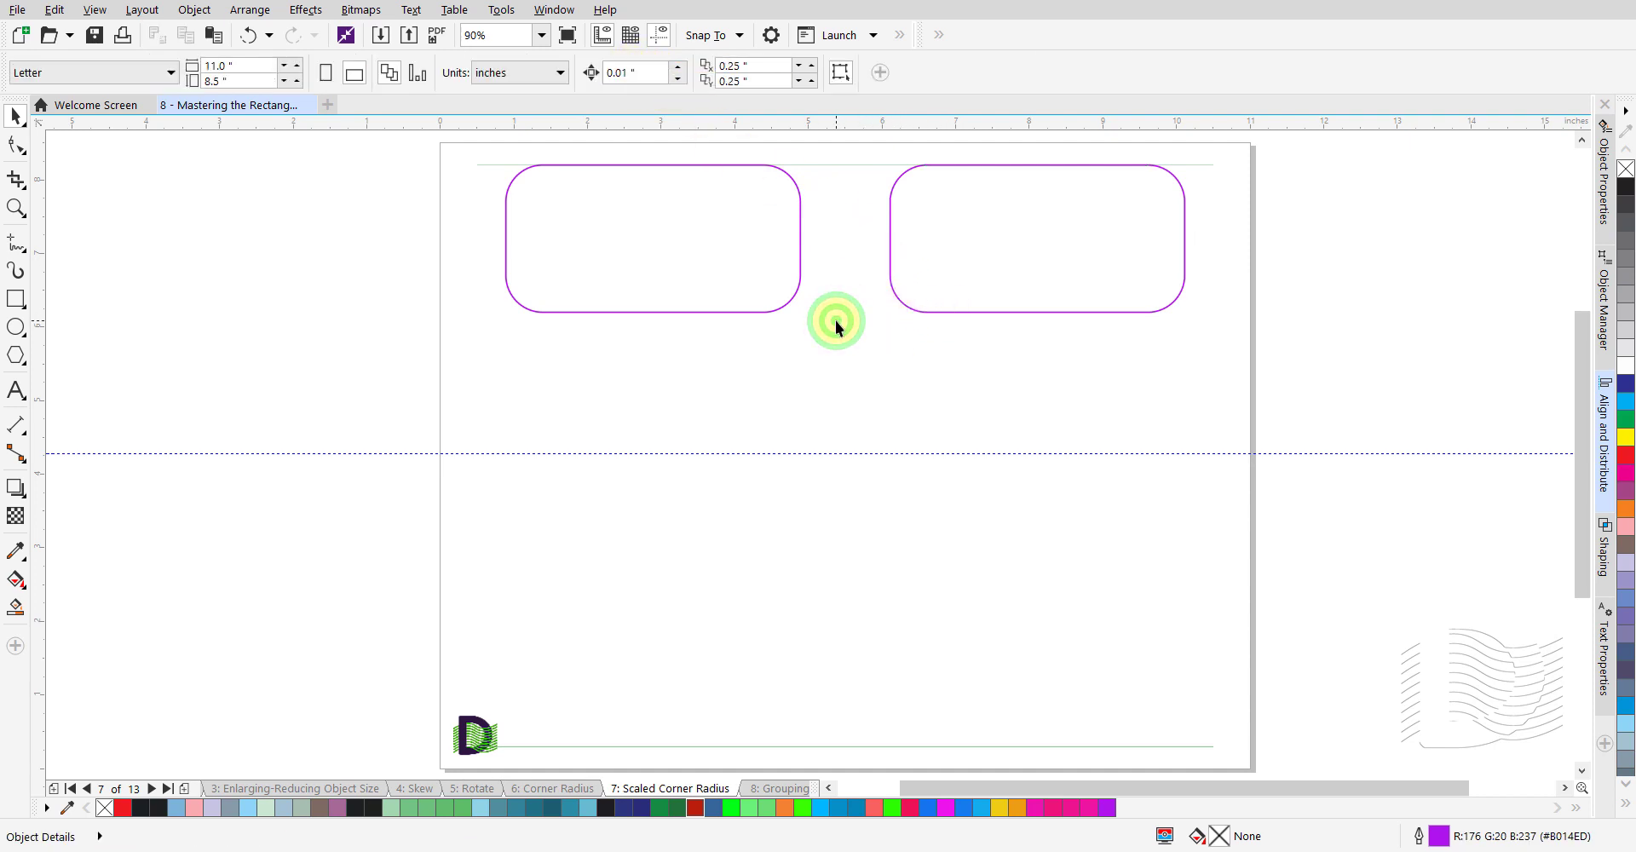
click(681, 265)
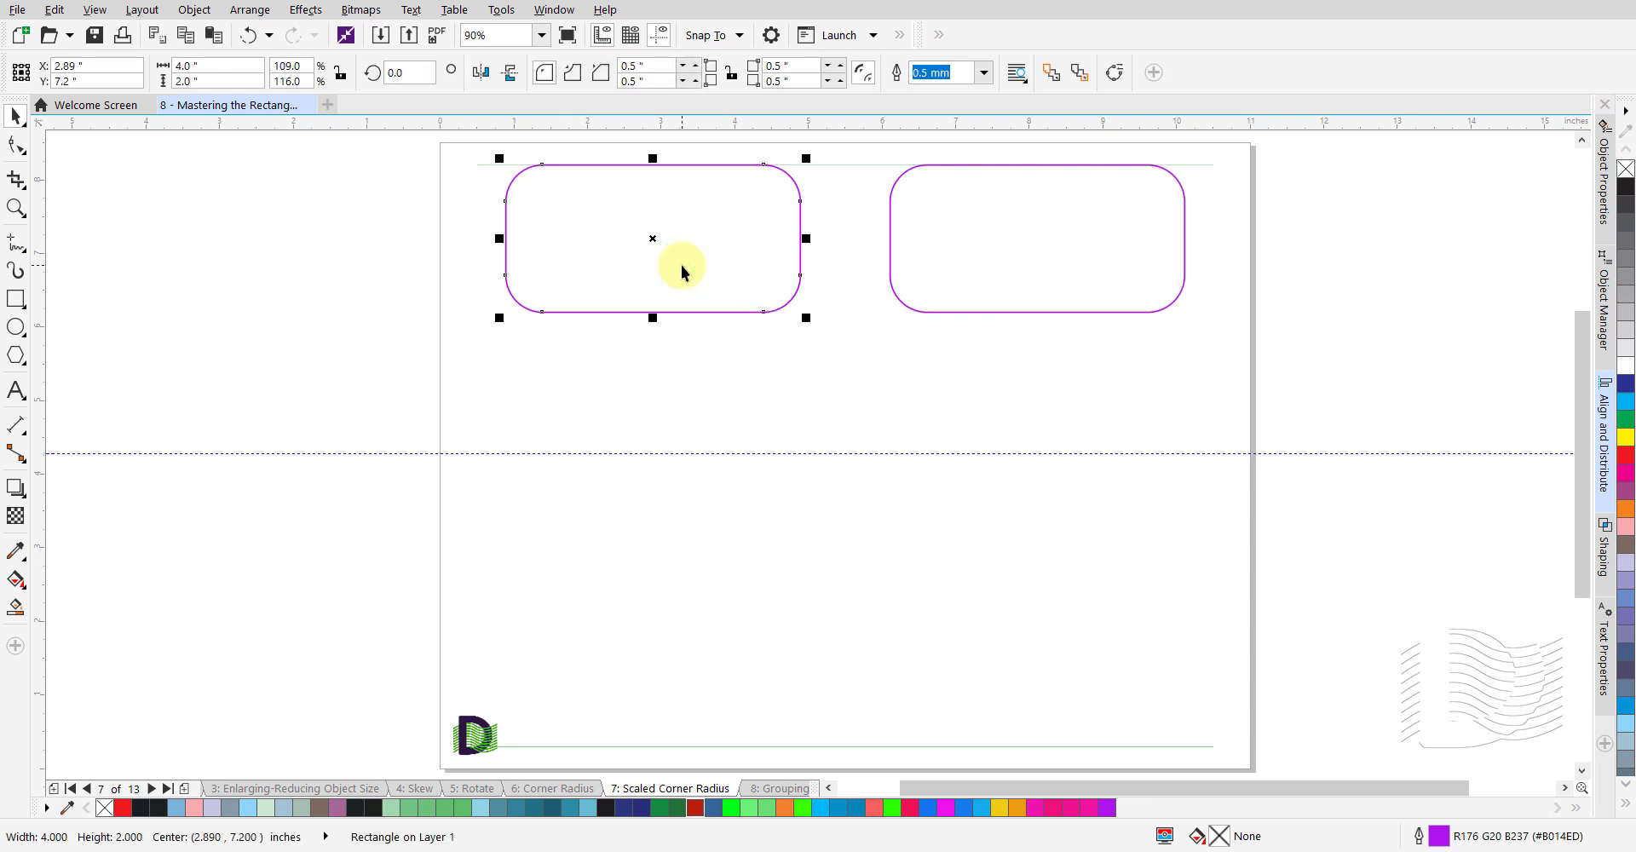
- Stretch the left rounded rectangle downward to a height of 7.9 in with relative corner scaling enabled
click(869, 79)
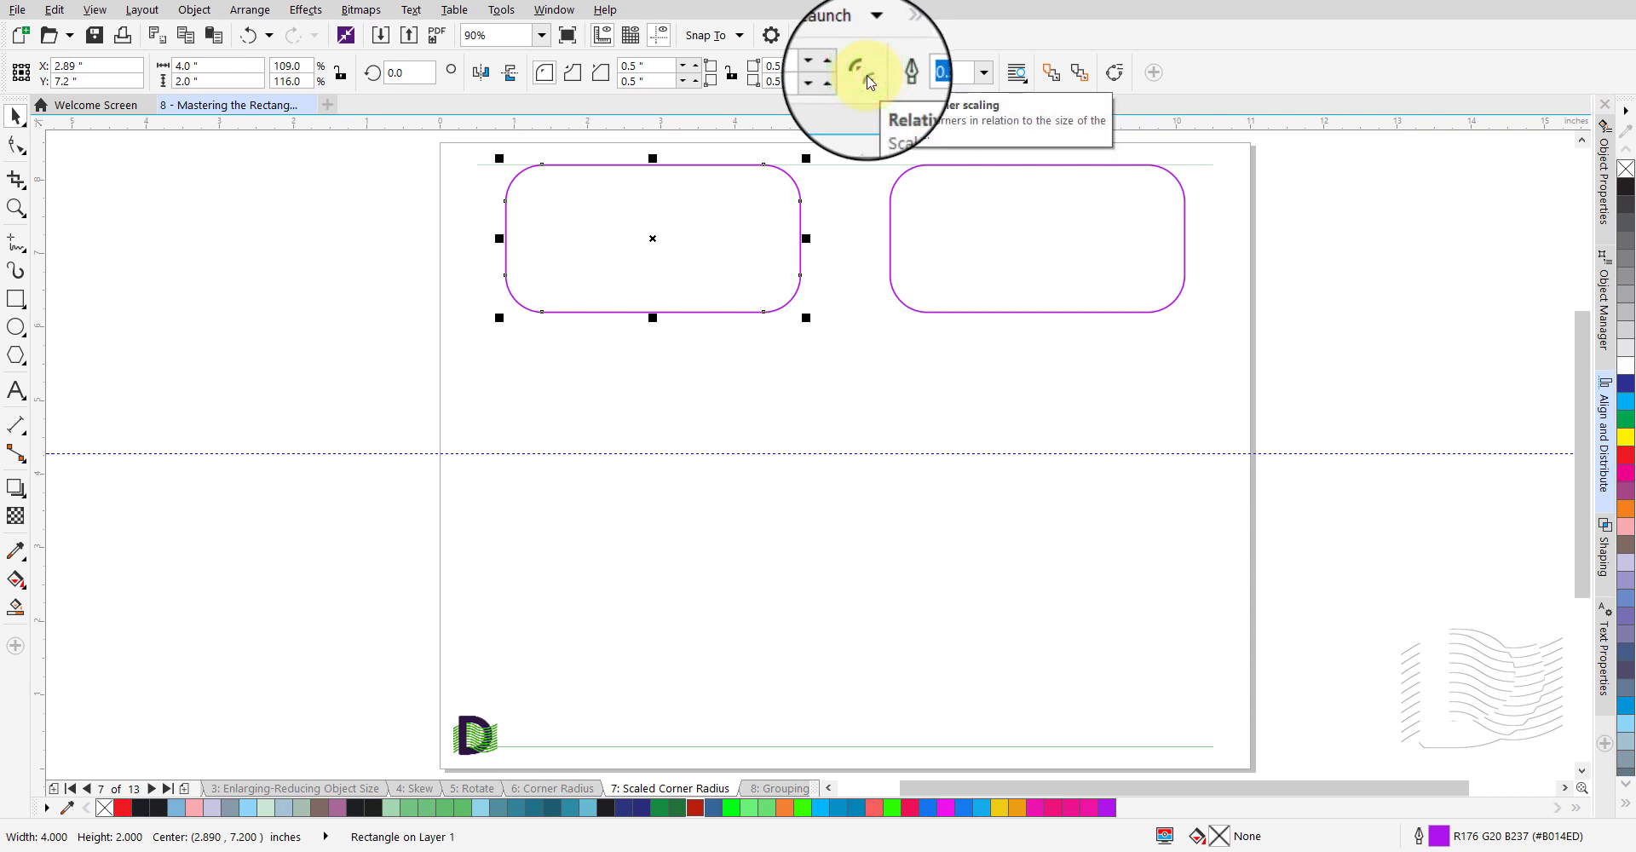
click(869, 81)
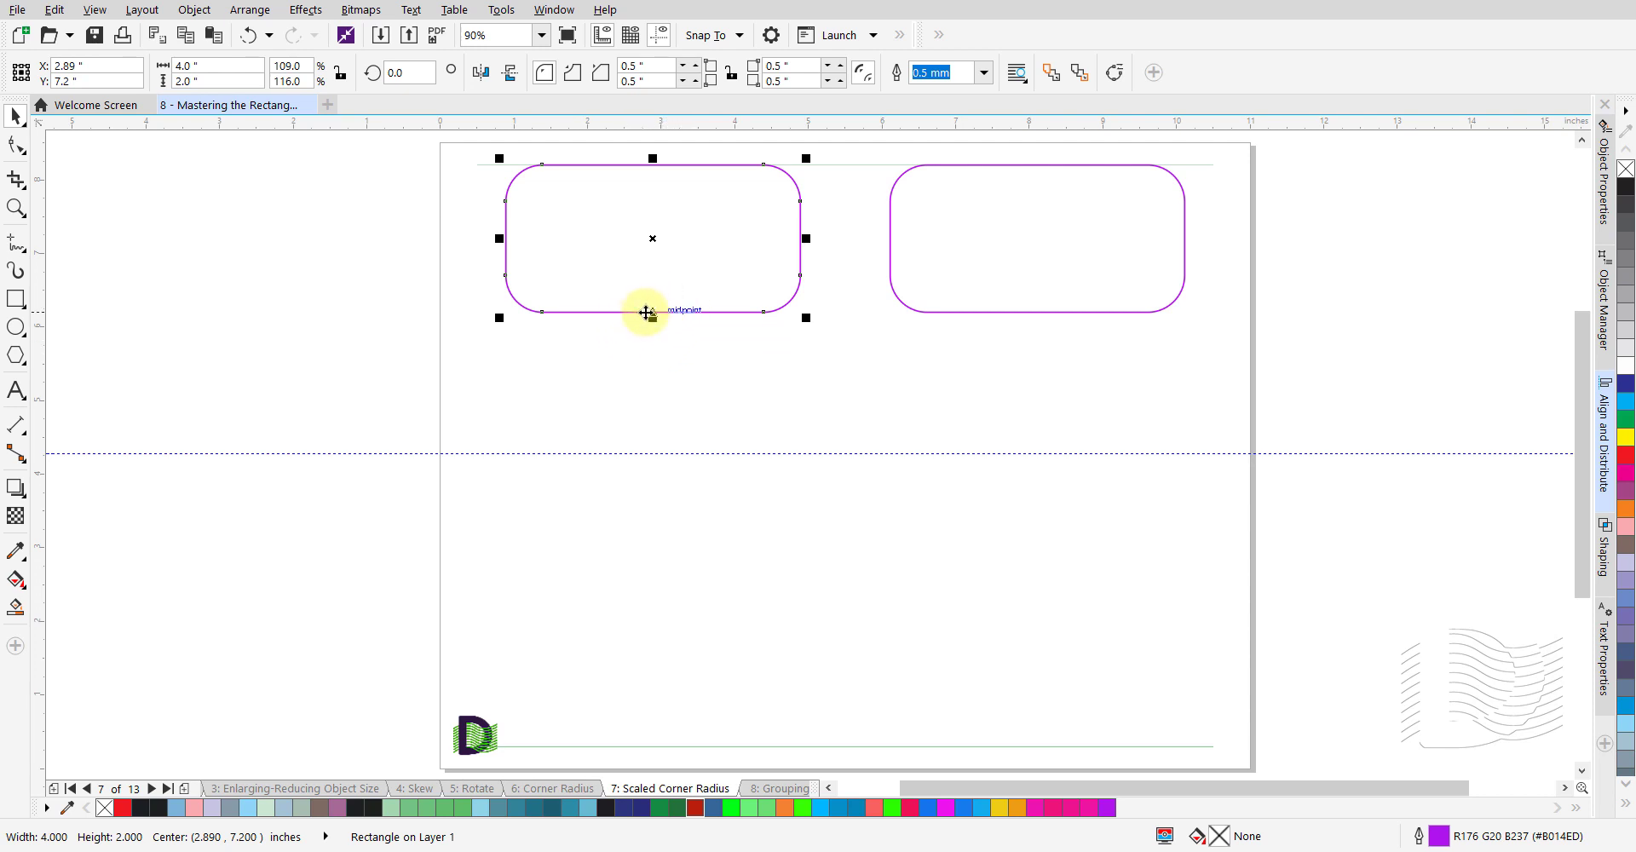
click(654, 318)
drag(654, 321, 716, 747)
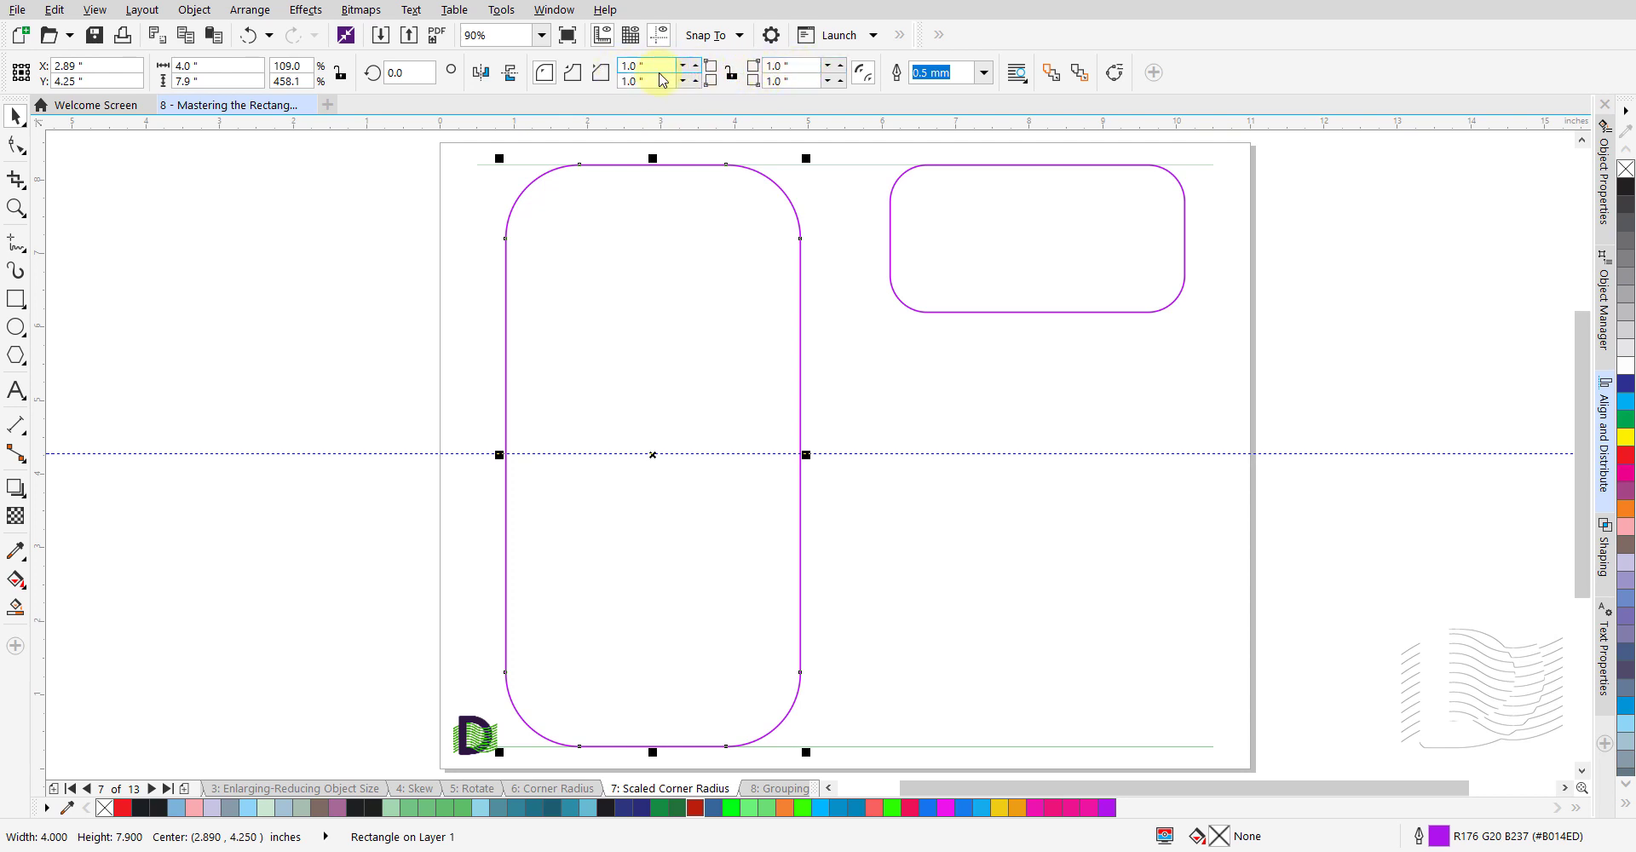
- Stretch the right rounded rectangle downward to a height of 7.9 in with relative corner scaling disabled
click(851, 196)
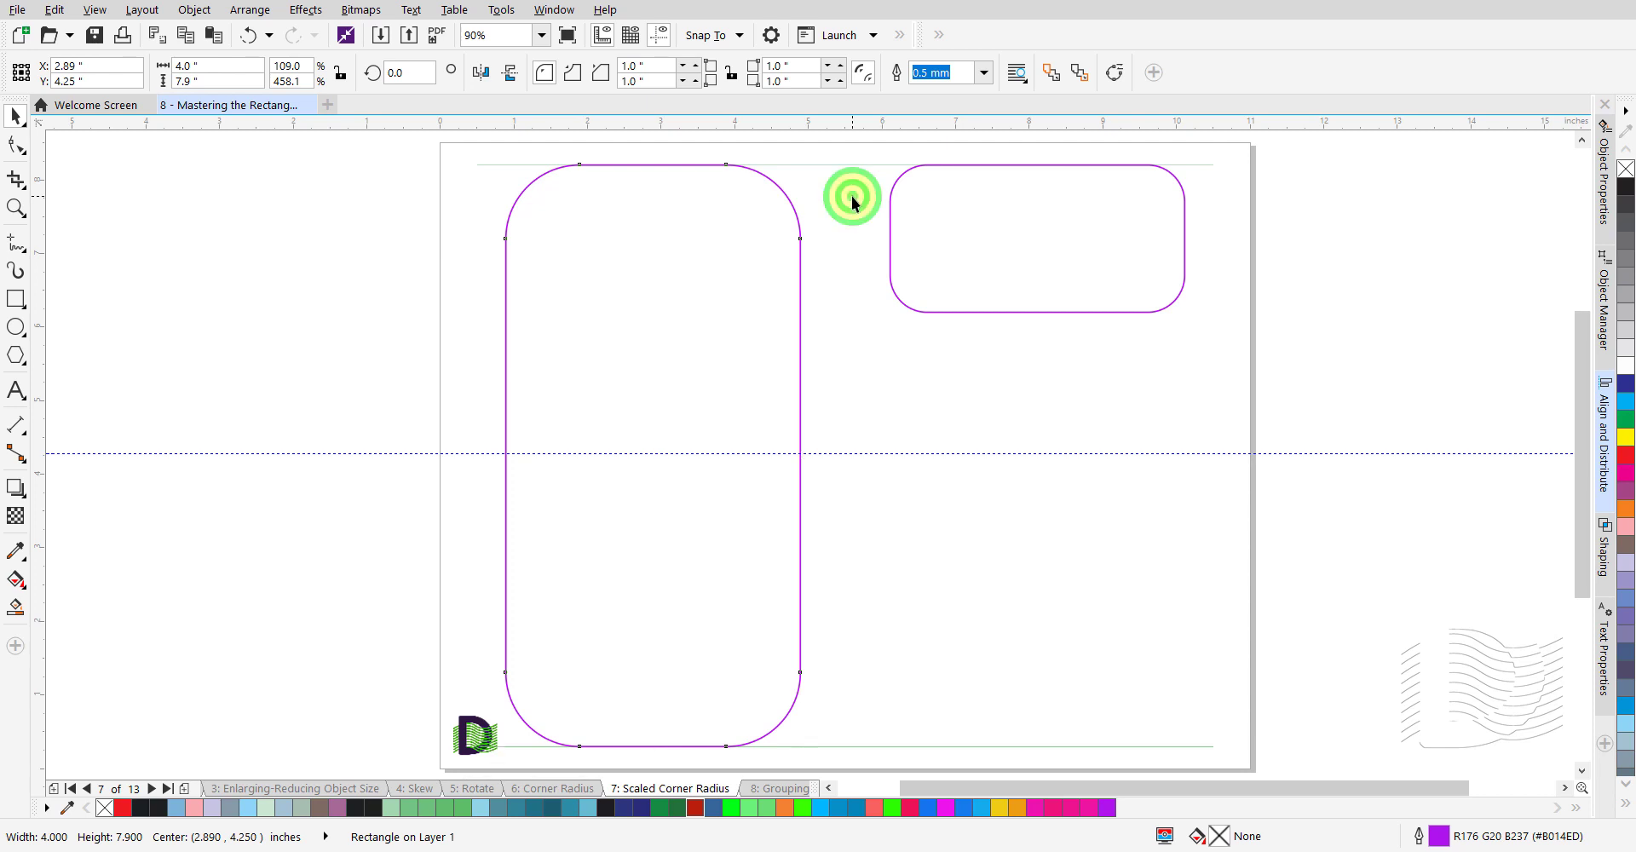
click(995, 231)
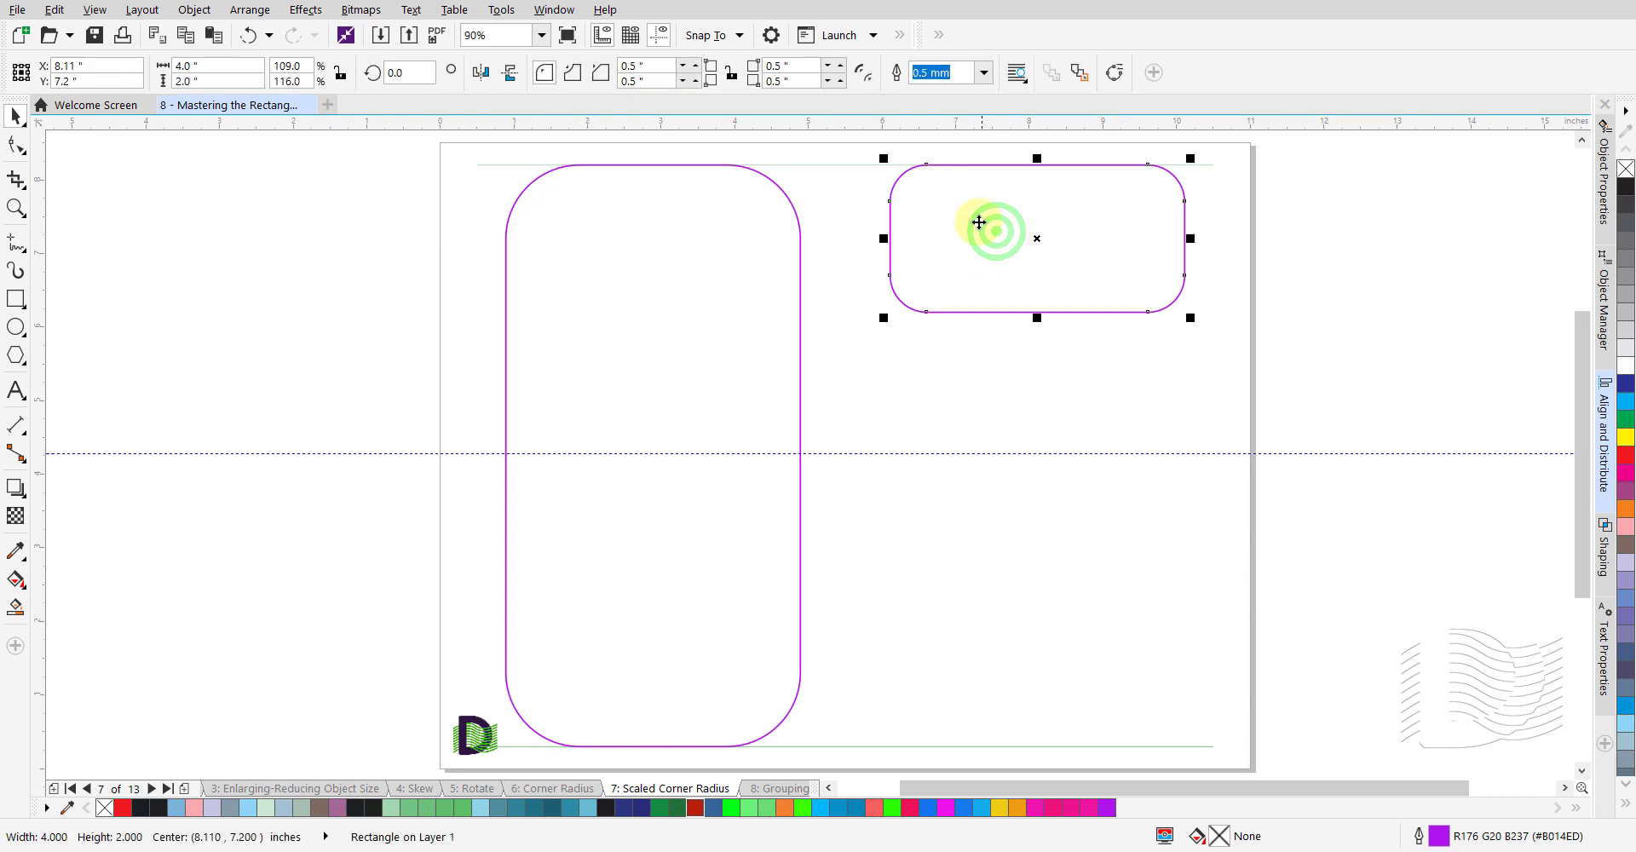
click(866, 78)
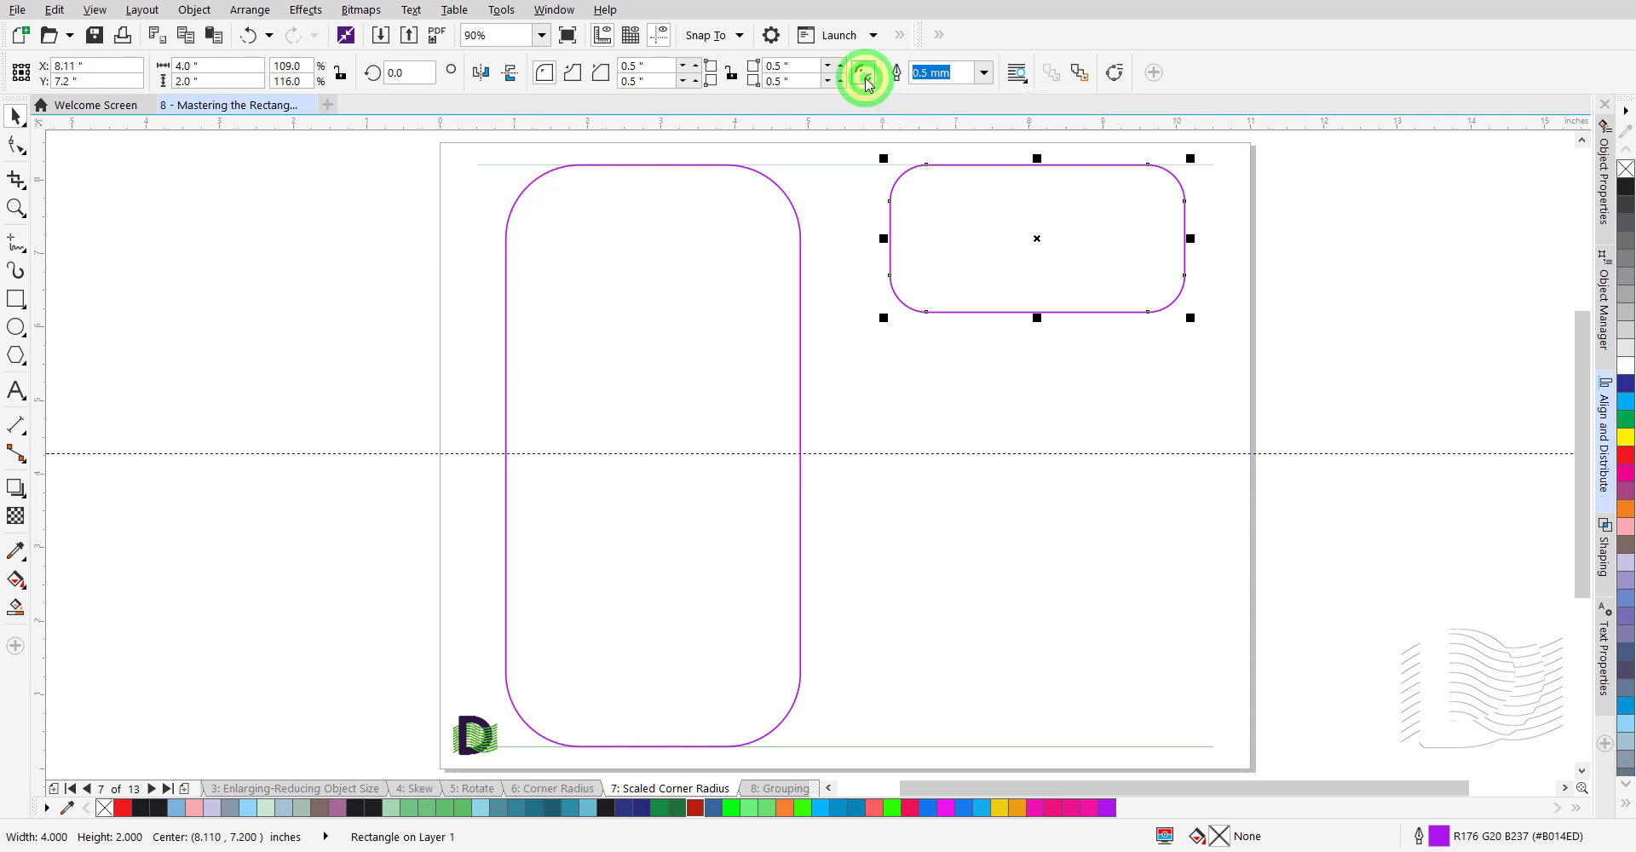
click(865, 78)
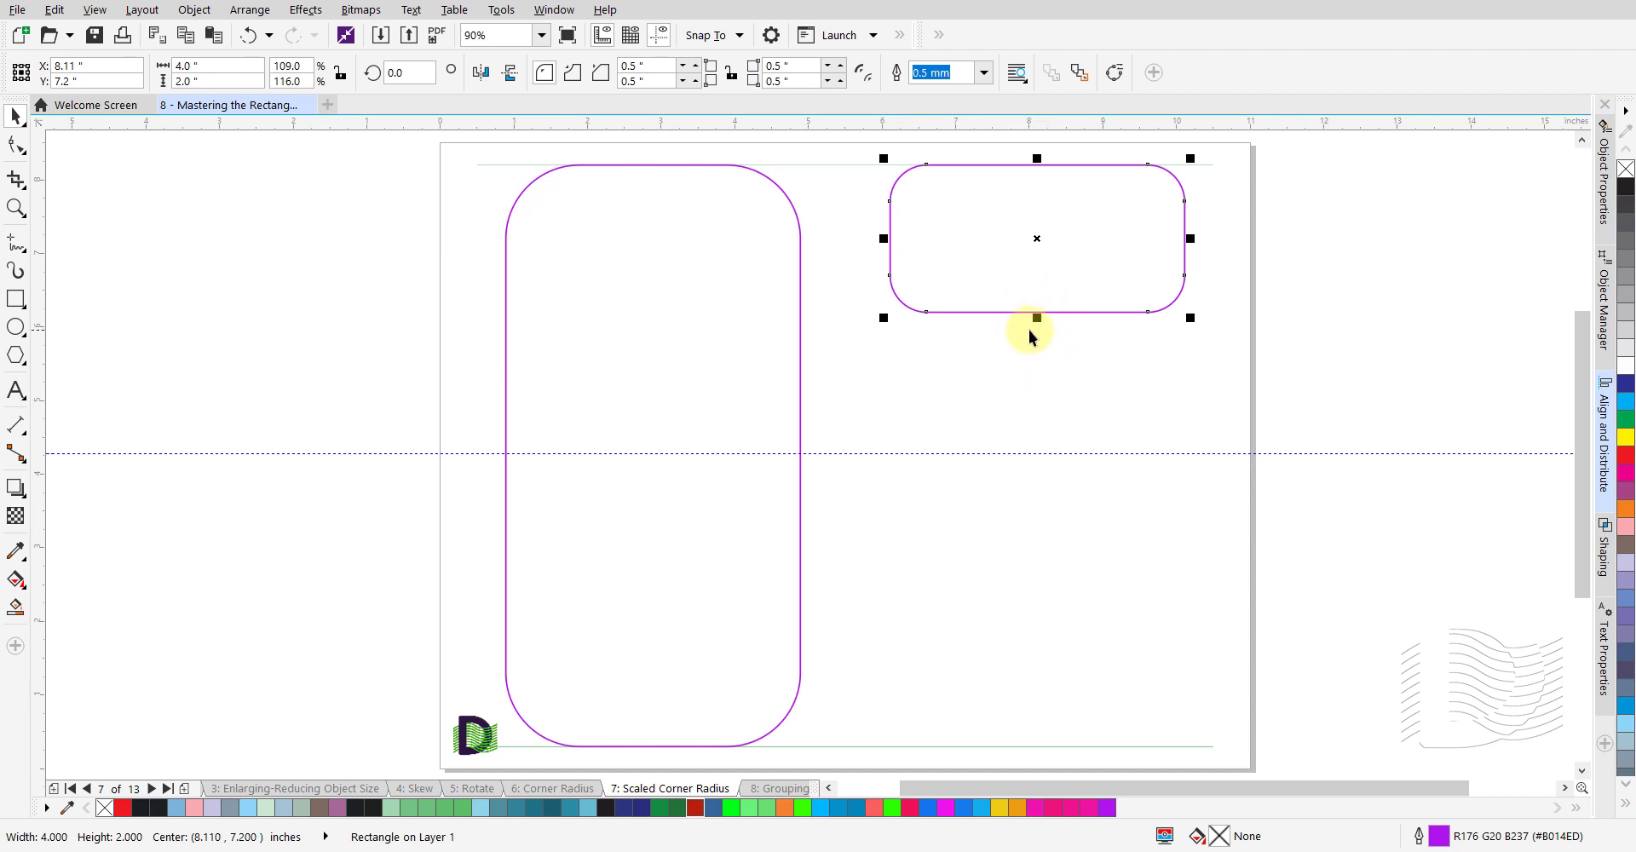
drag(1037, 320, 1033, 750)
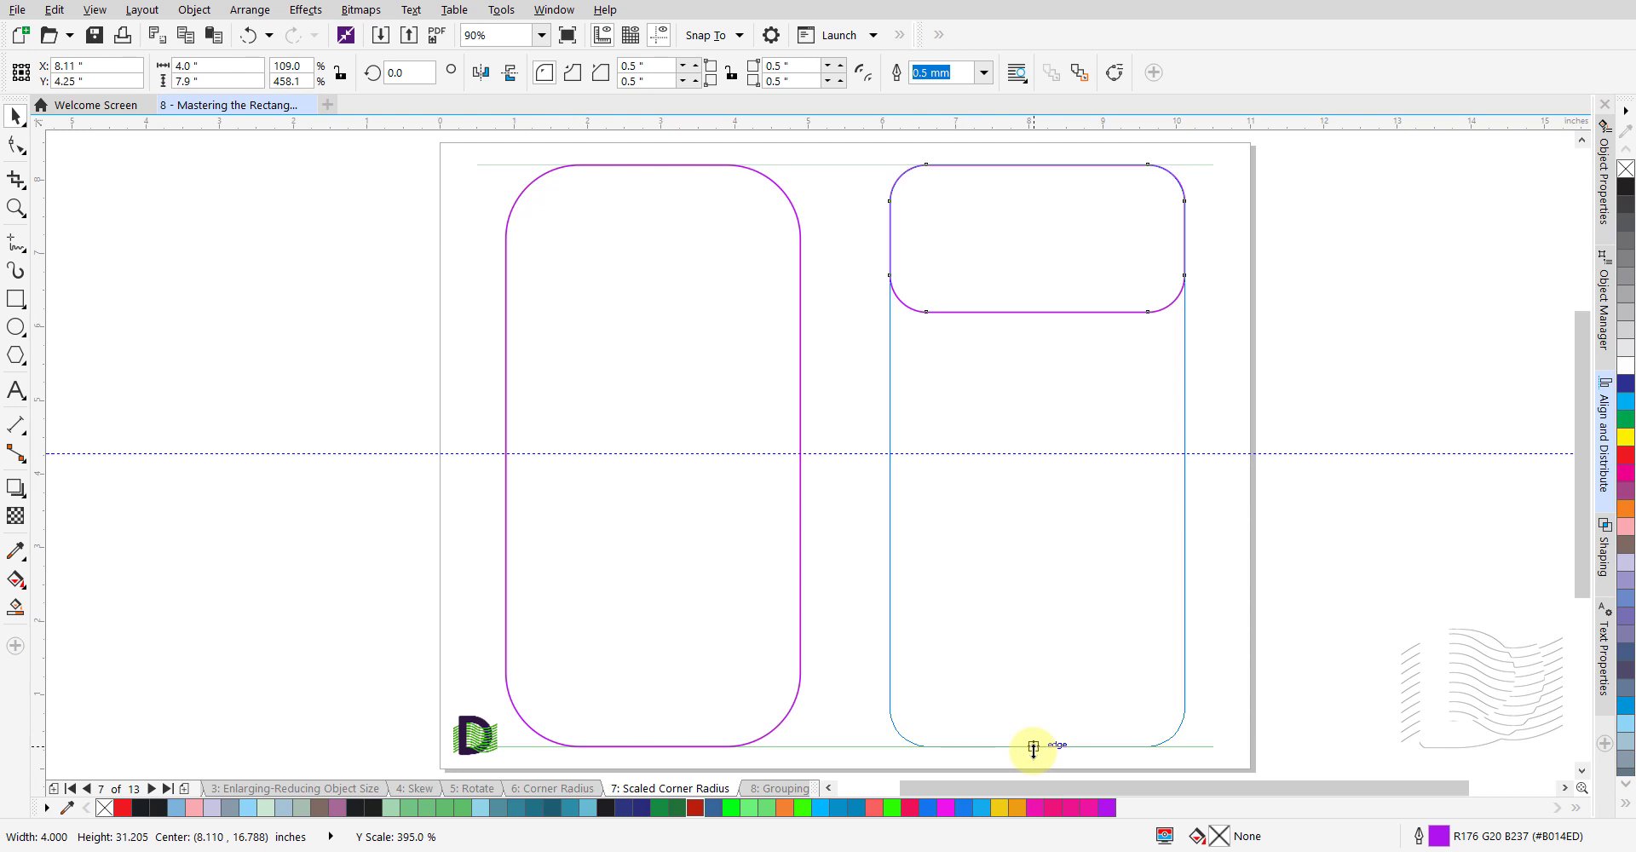
drag(1033, 749, 1033, 747)
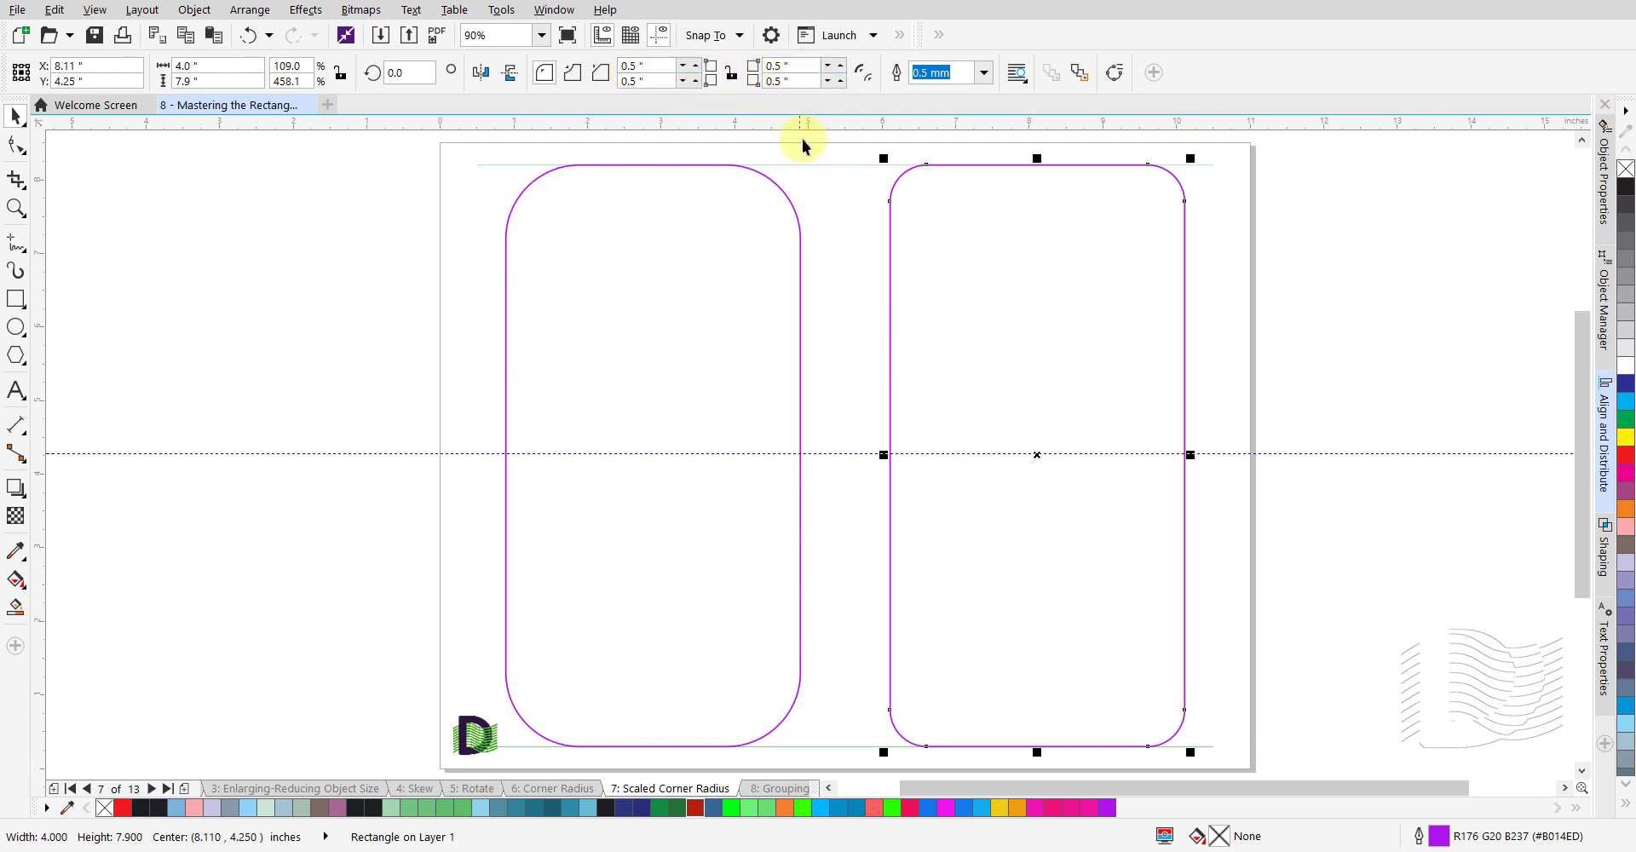
- Open the 8: Grouping_Mirror page and select parts of the character artwork to examine how they are separated
click(764, 791)
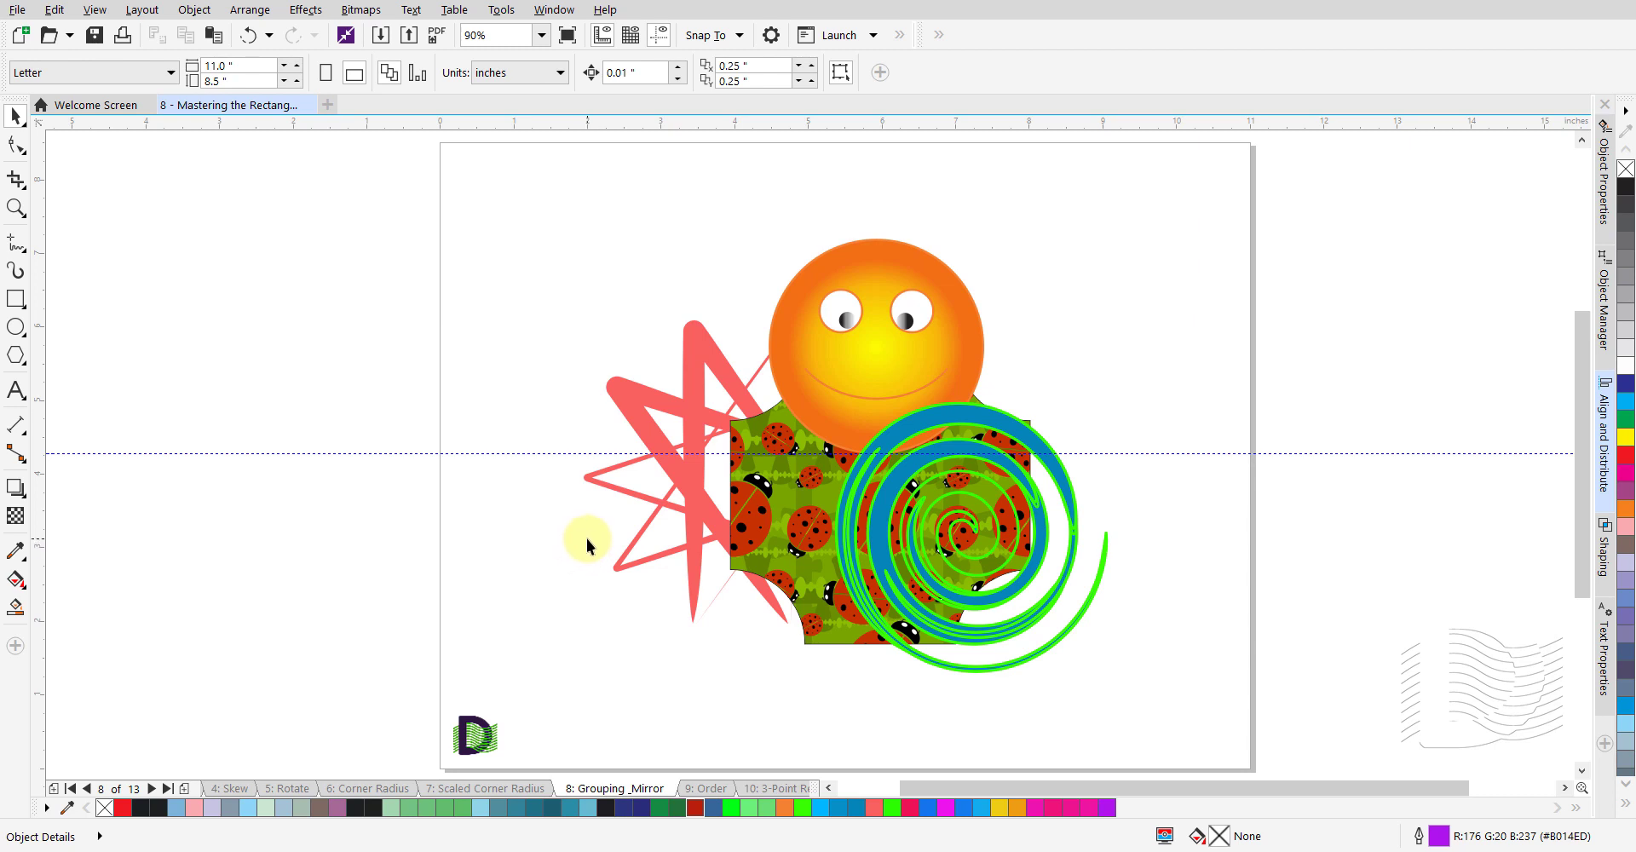
click(640, 401)
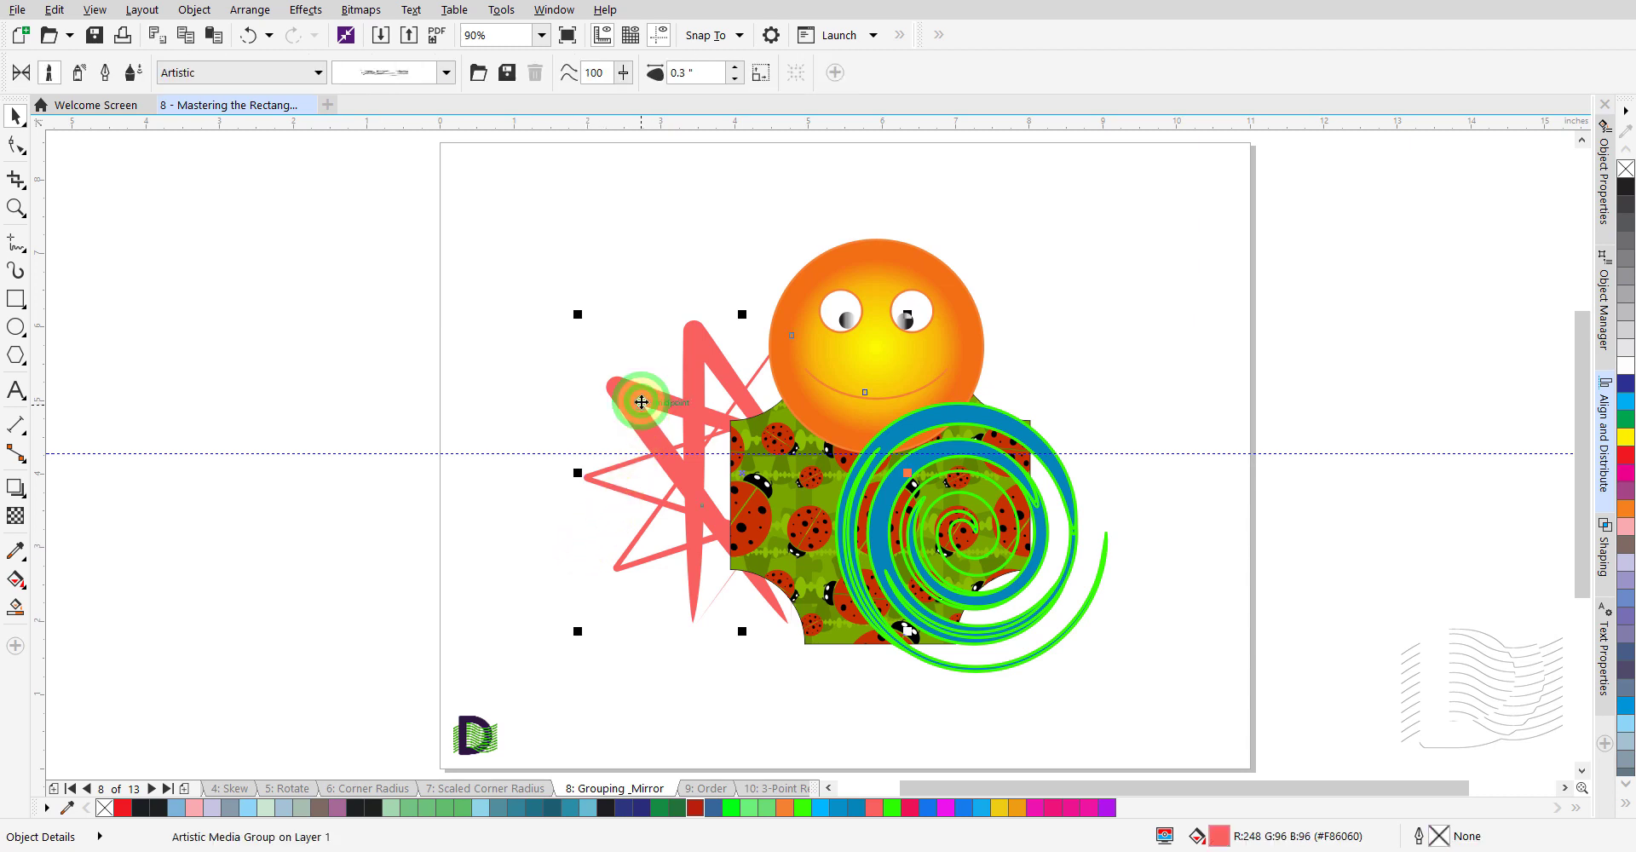
click(805, 495)
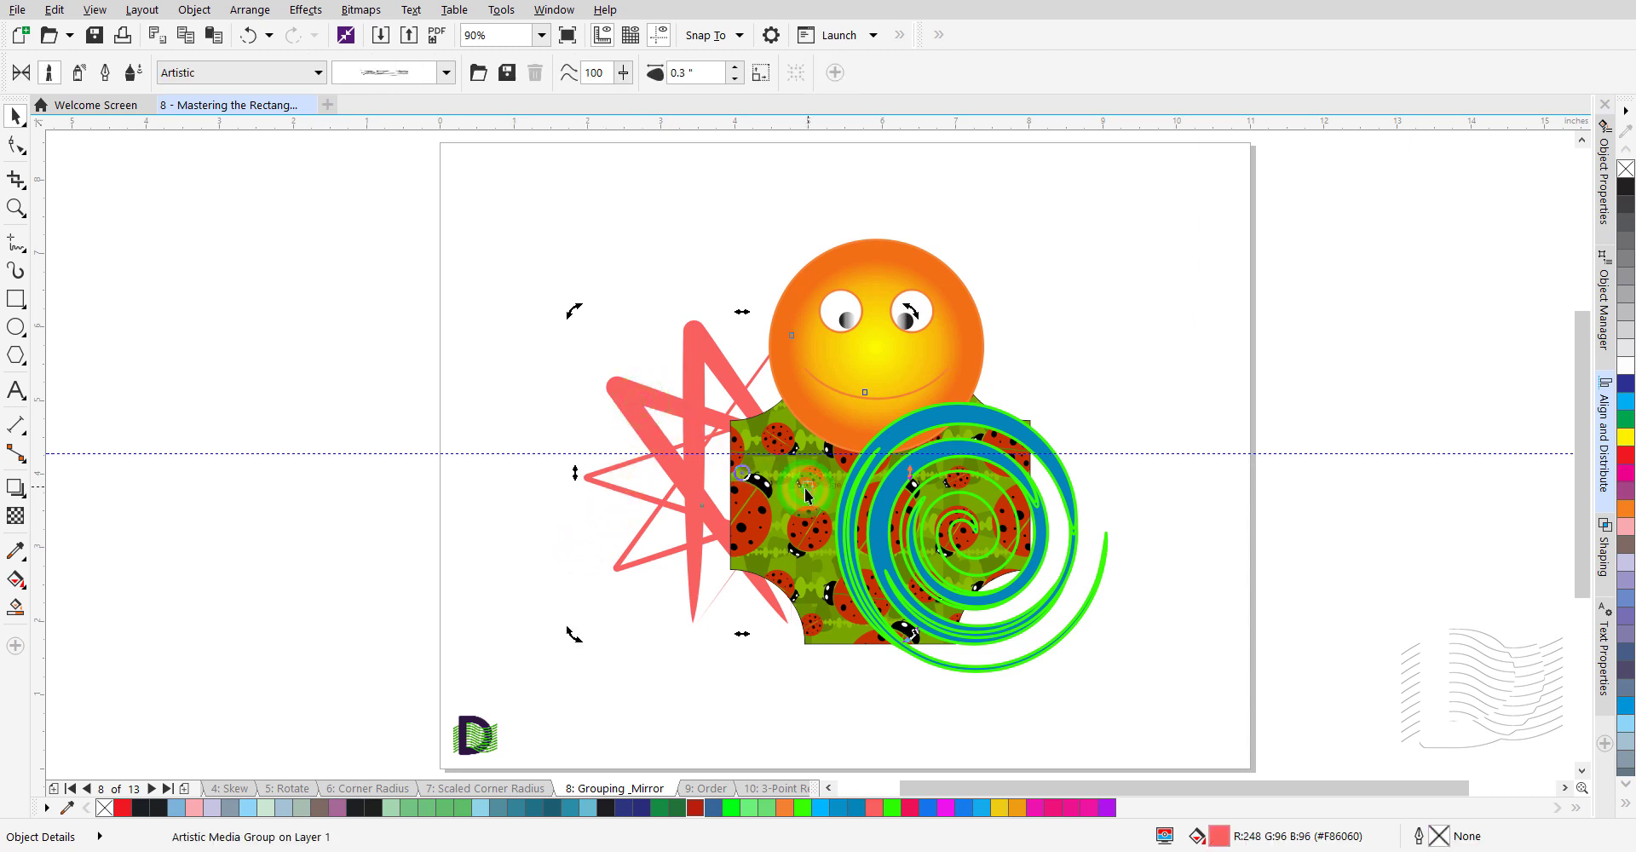
click(699, 232)
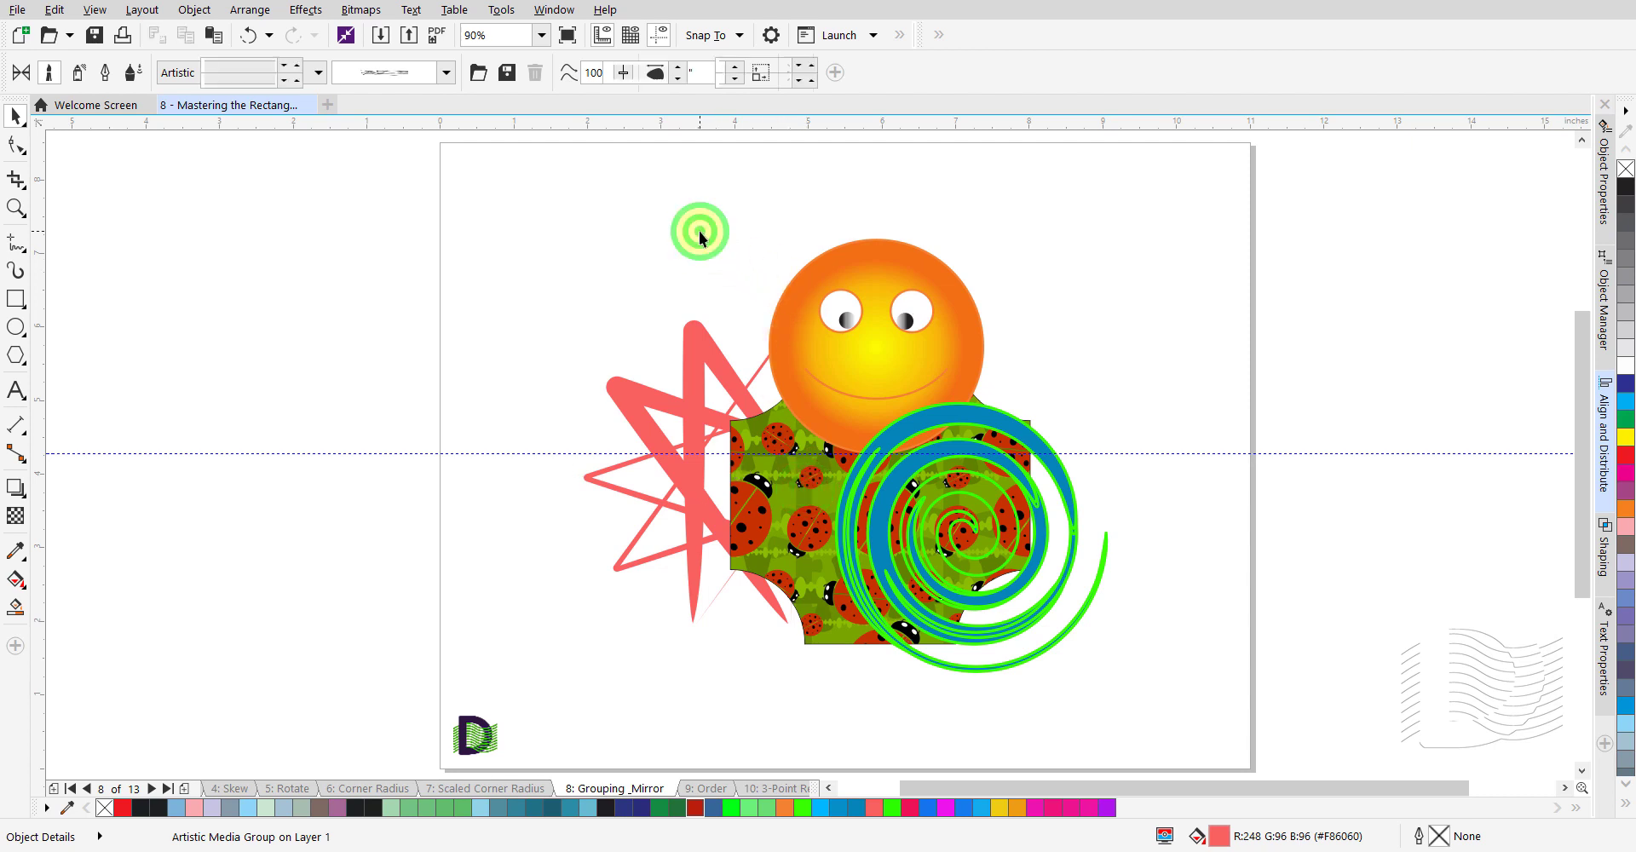
drag(709, 226, 995, 467)
click(1108, 379)
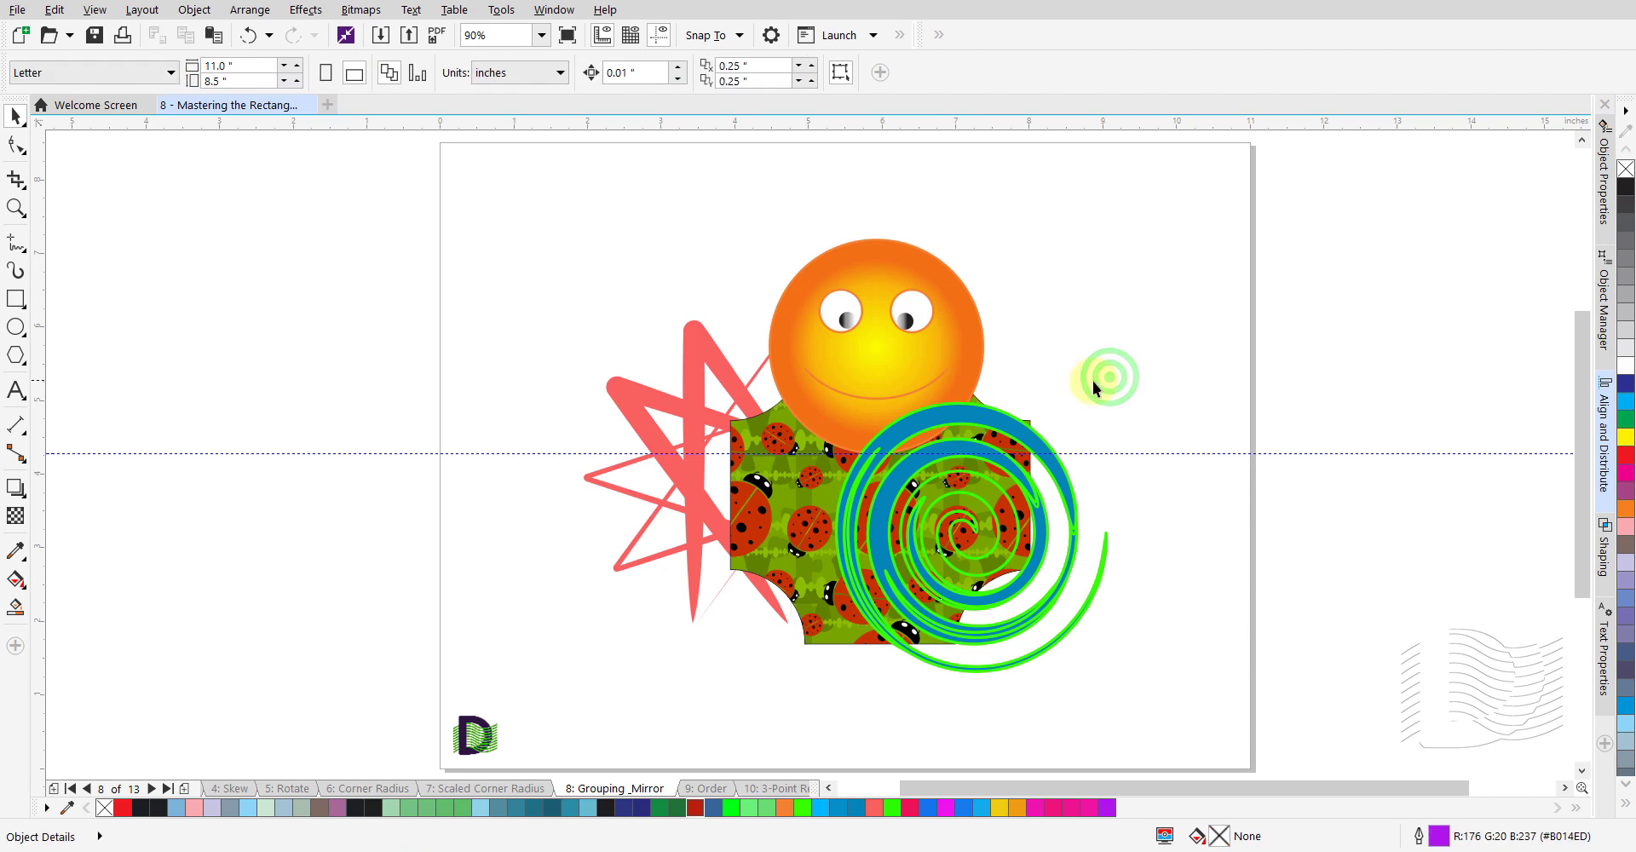
- Try moving the smiling face group away from the body toward the page's upper-right area, and undo the move
click(867, 360)
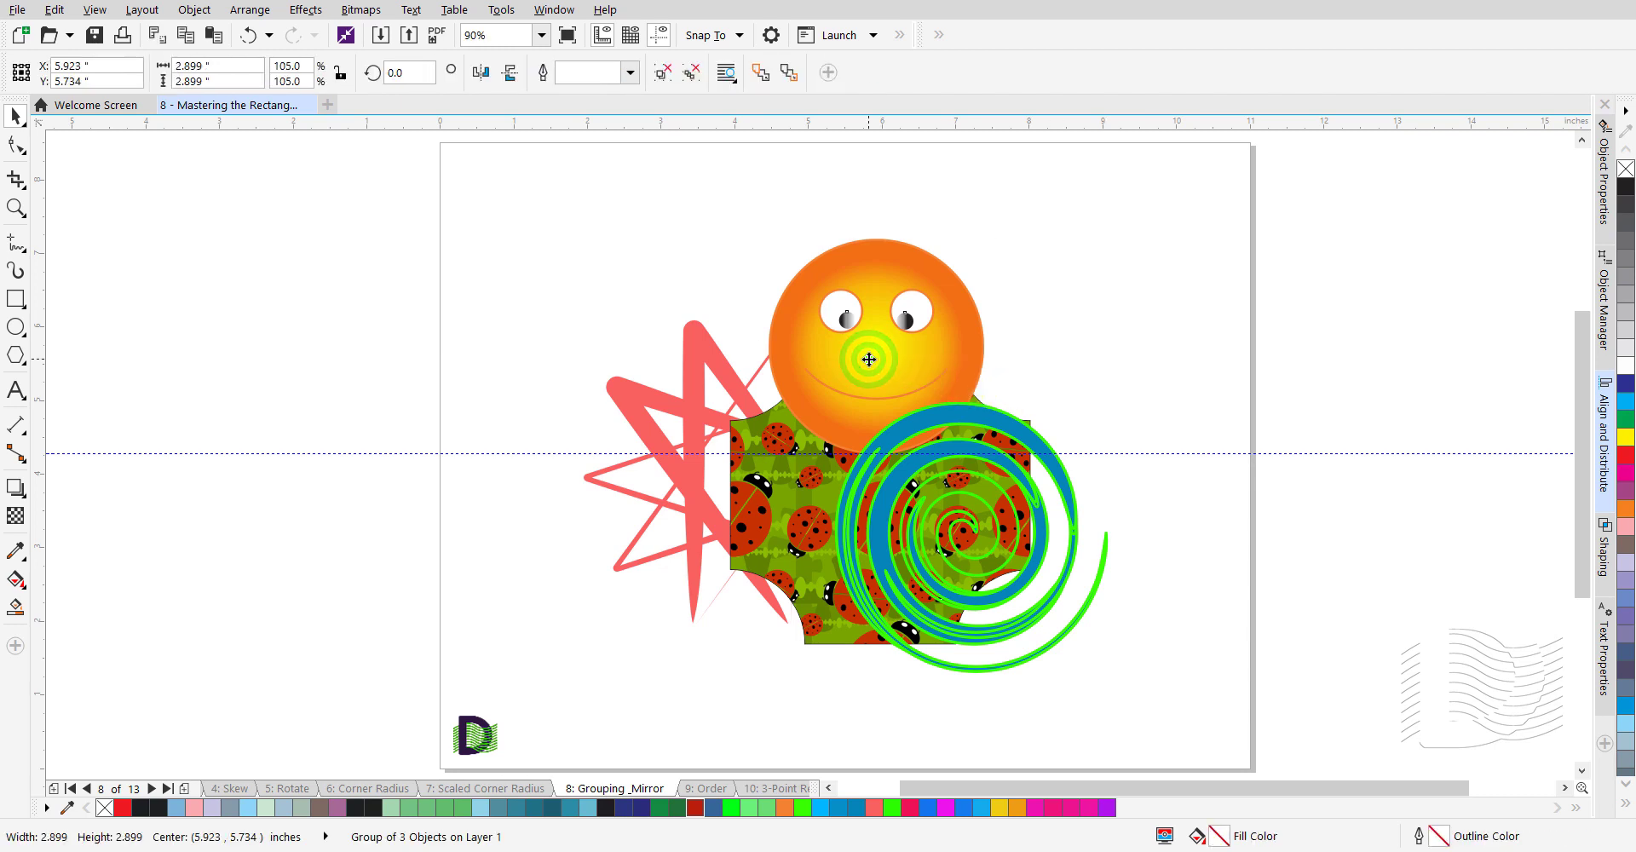
drag(869, 360, 1046, 300)
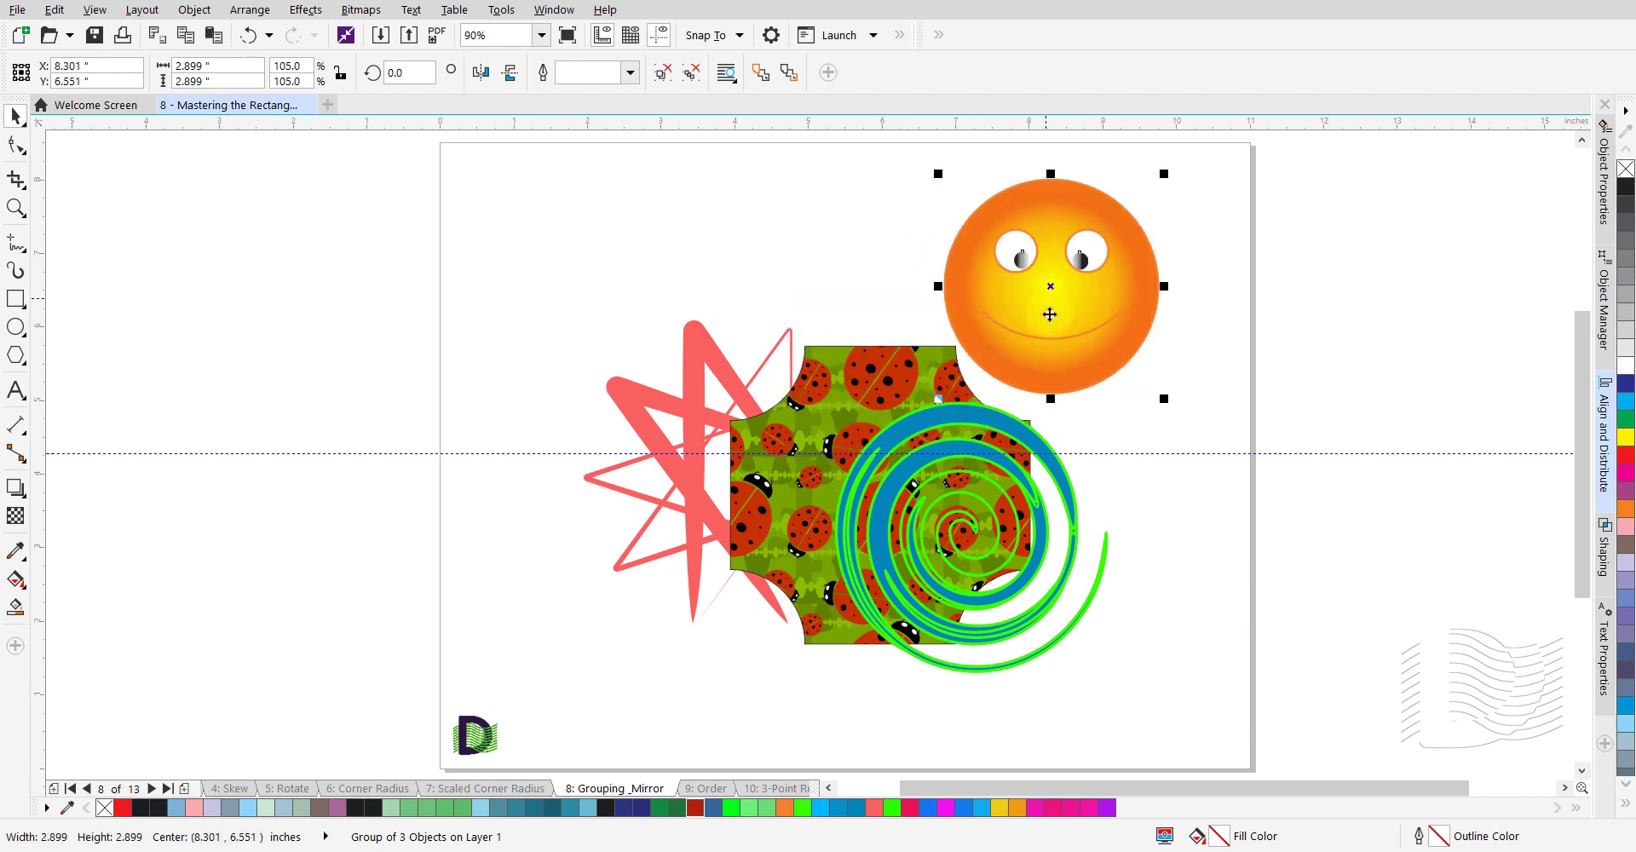
key(ctrl+z)
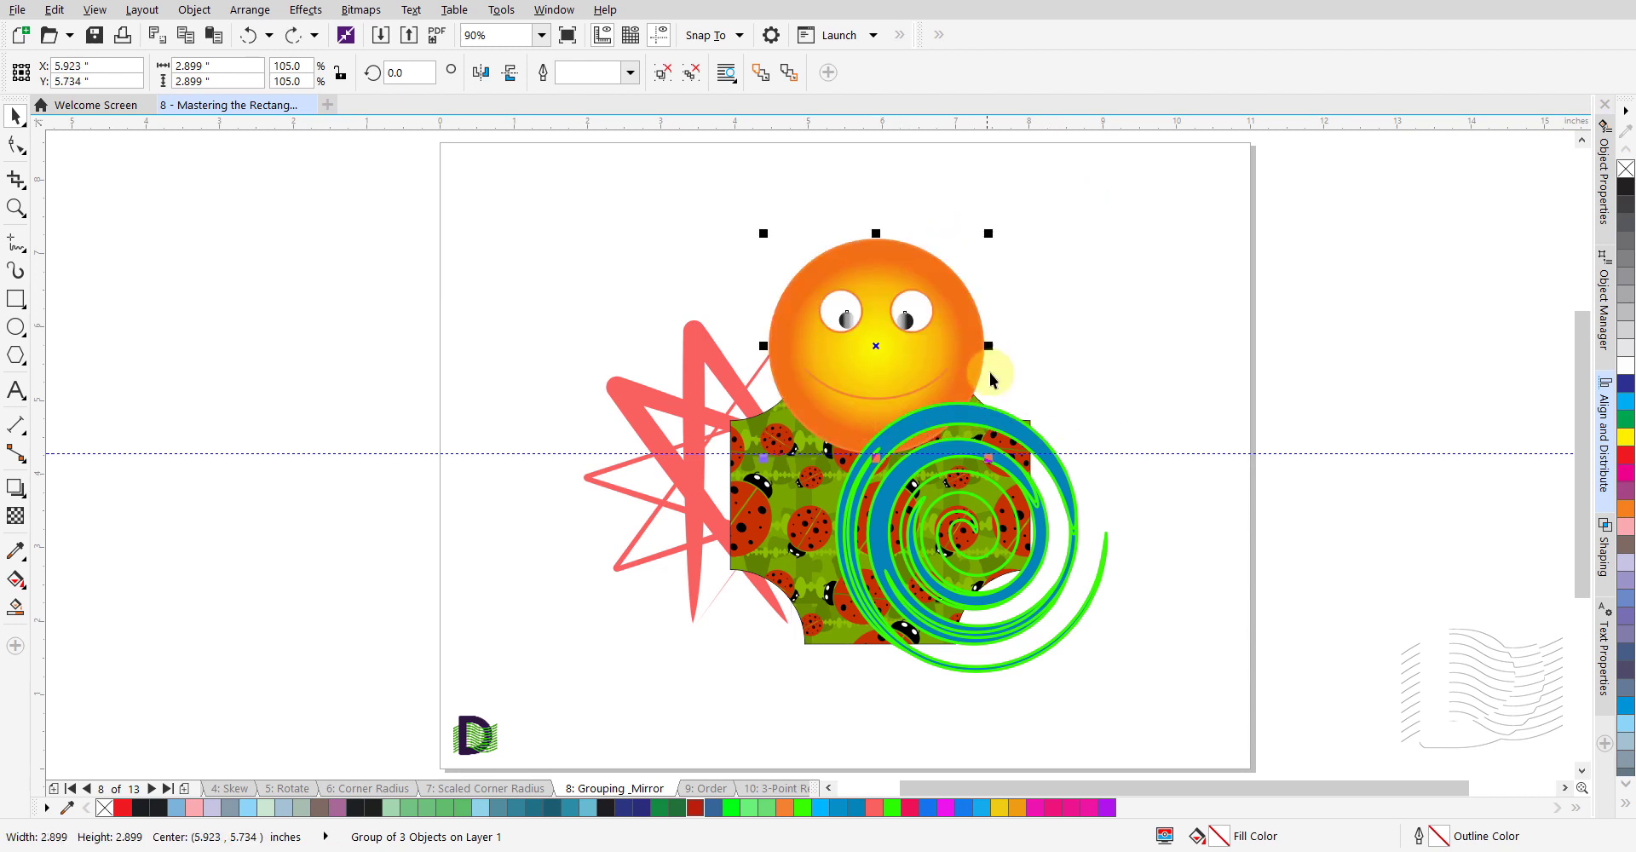
click(574, 319)
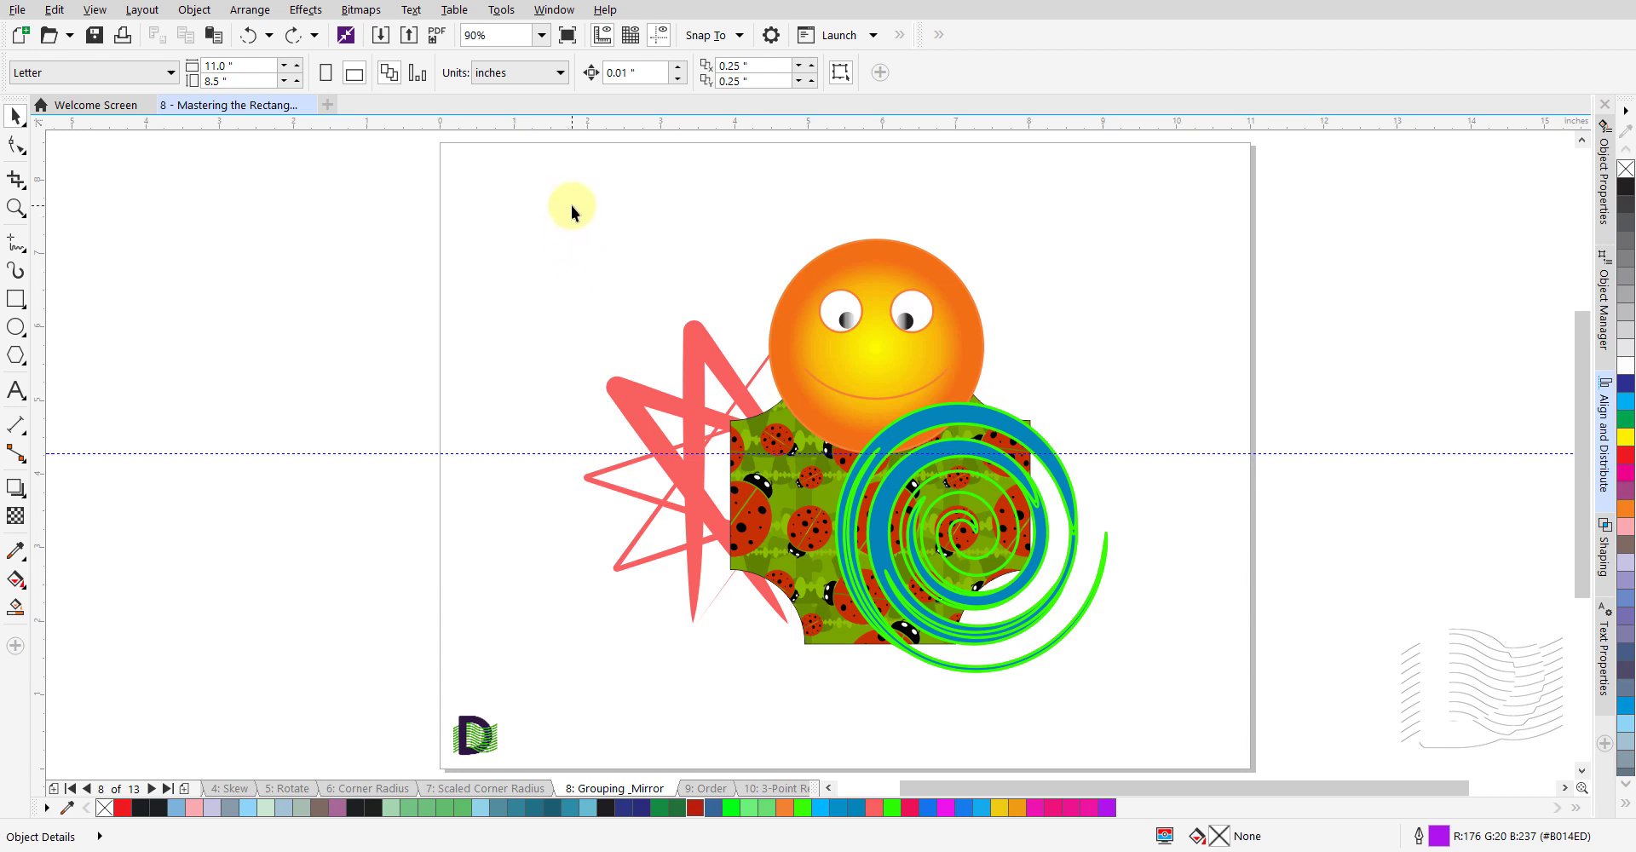
- Group all the character's objects and select its face and brush strokes to check that they act as one
drag(562, 200, 1133, 712)
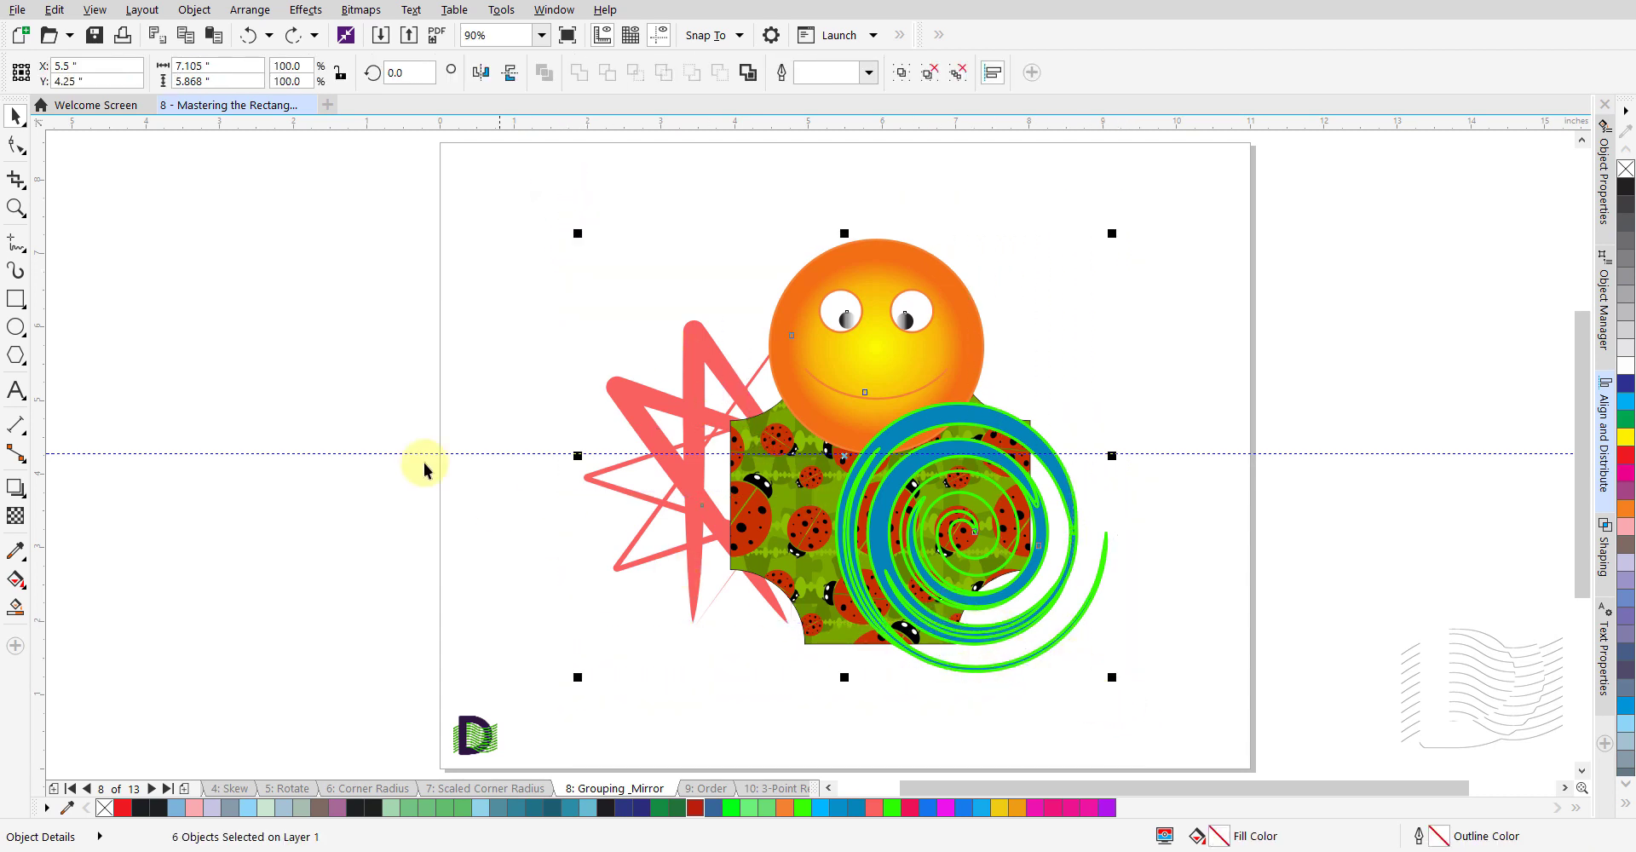
click(207, 12)
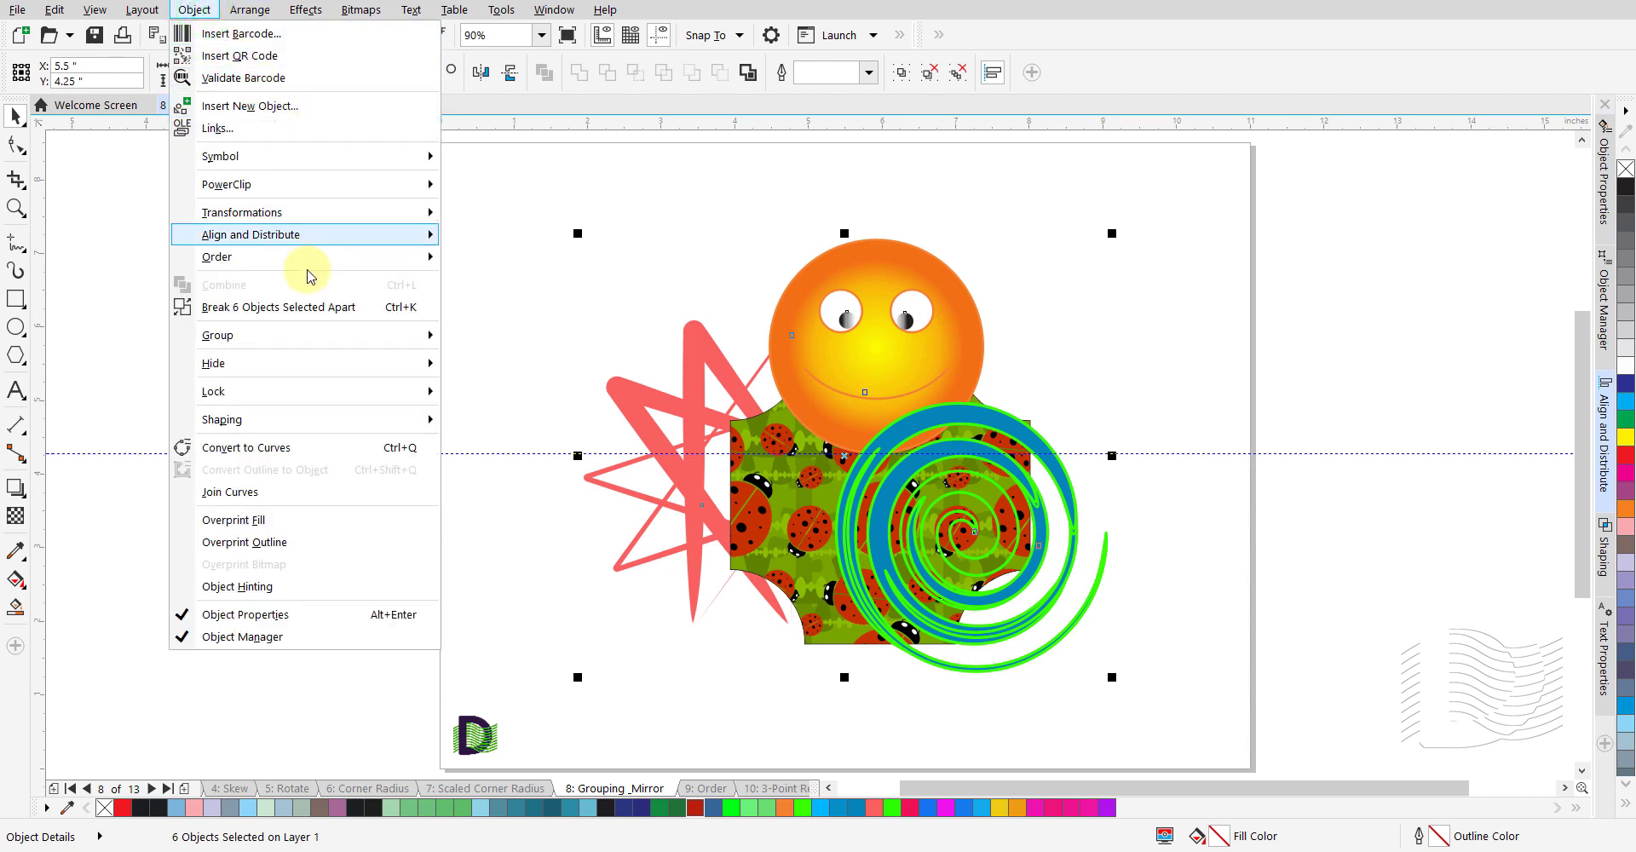
mouse_move(342, 334)
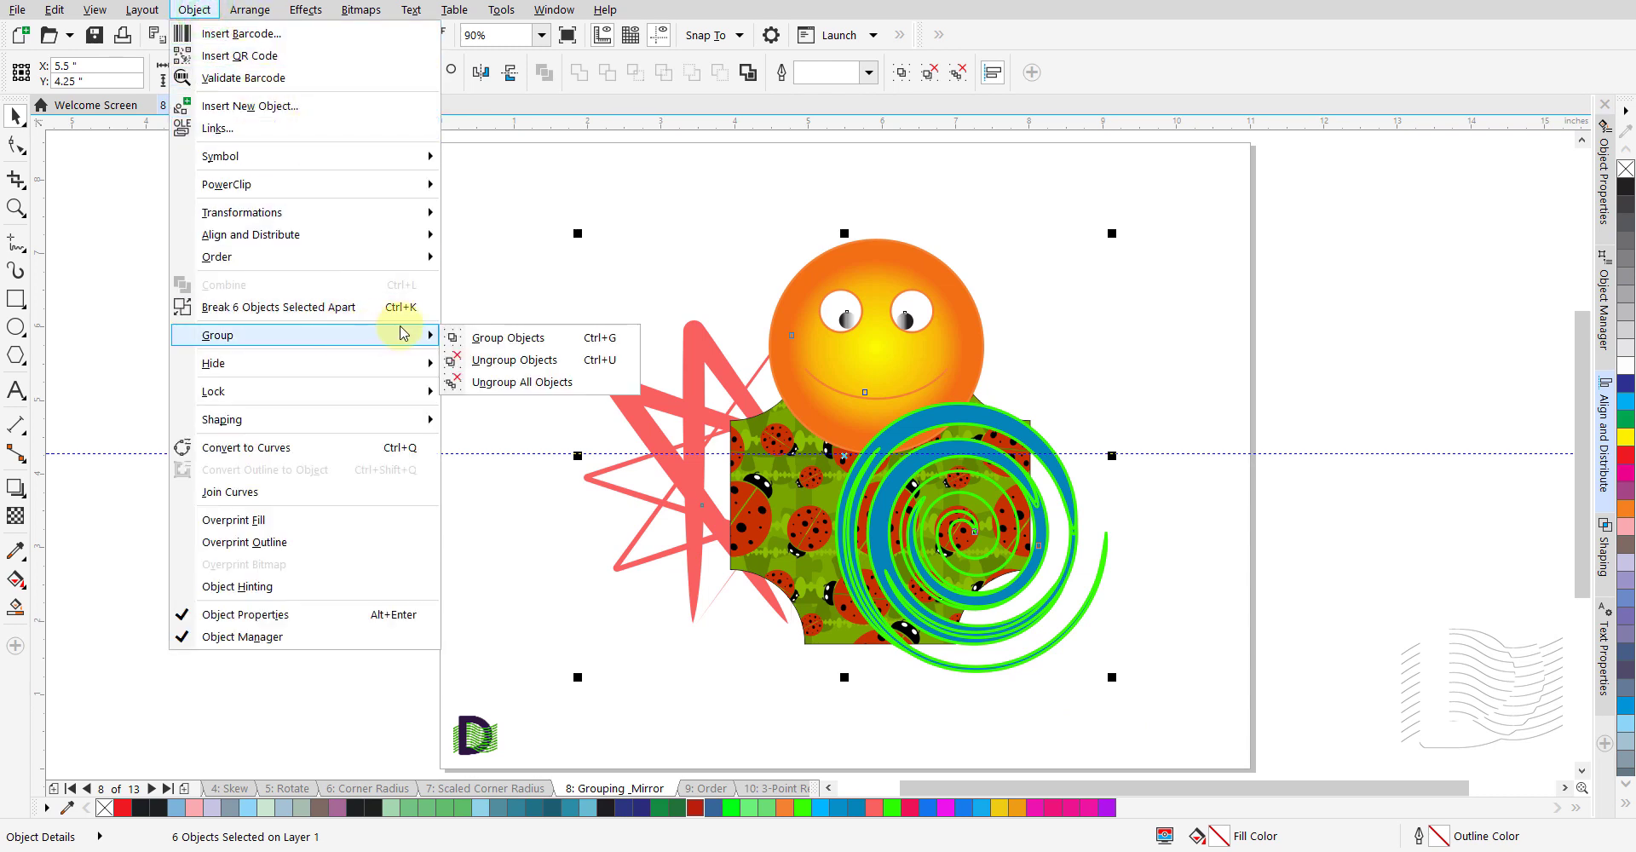
click(575, 341)
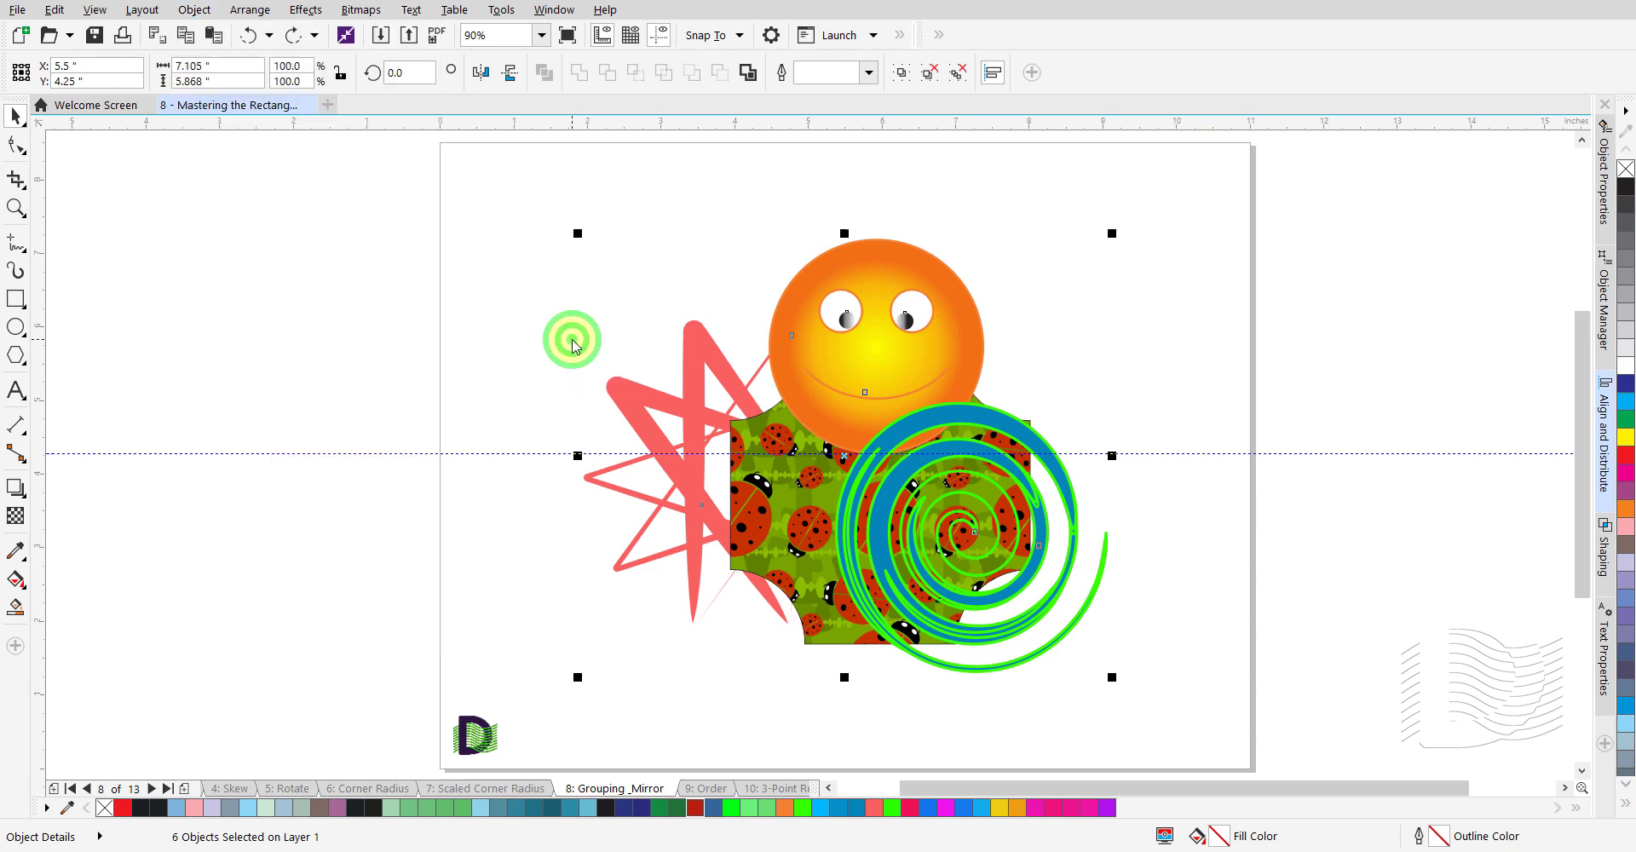
click(516, 361)
click(844, 375)
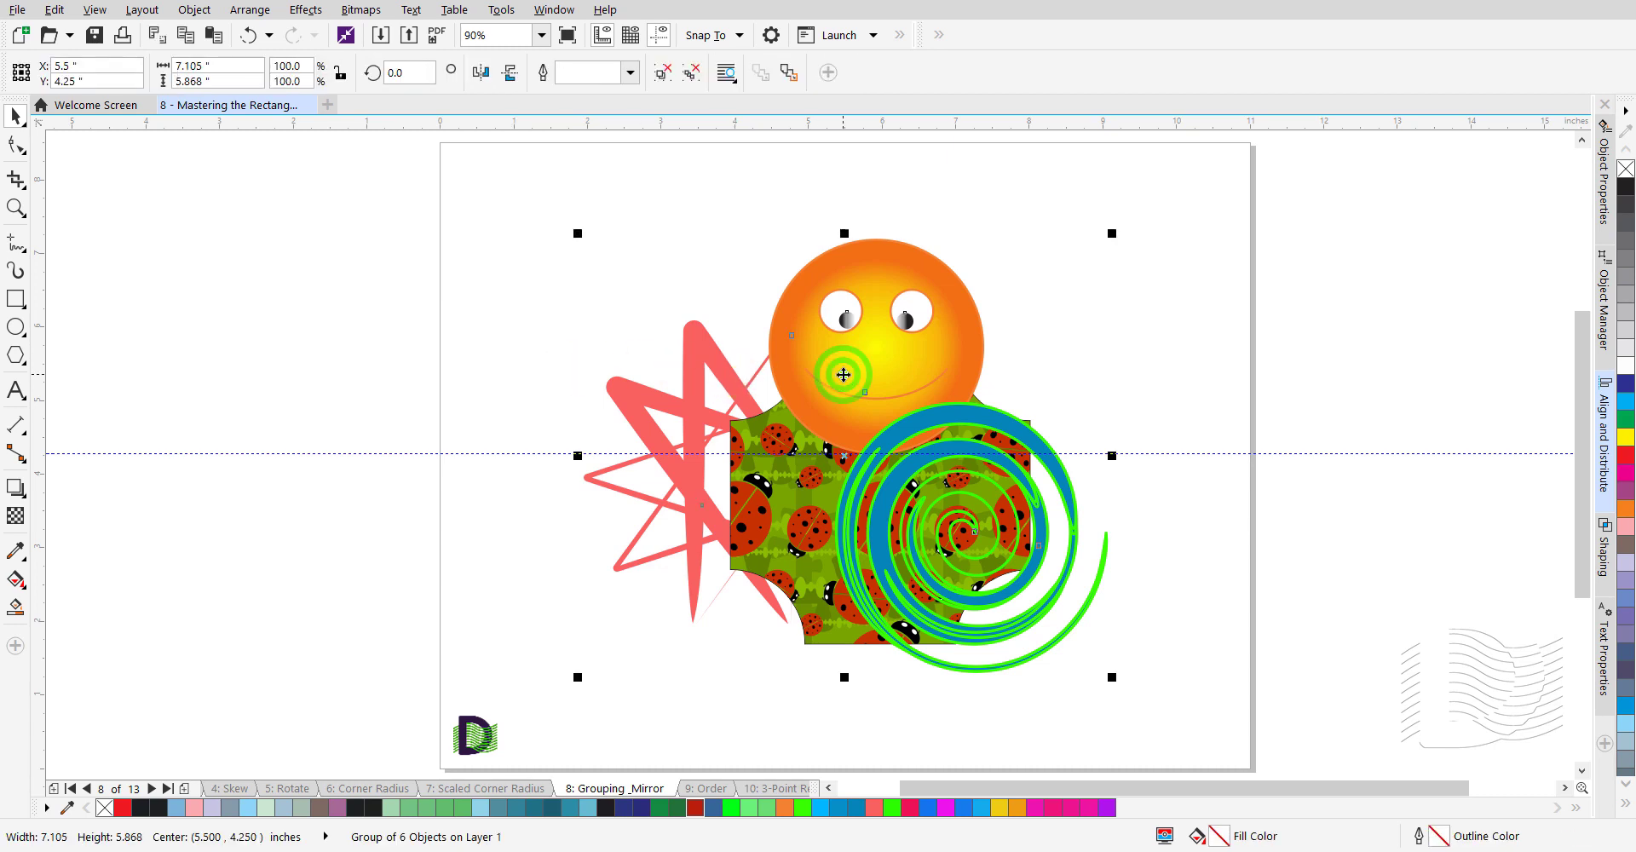
click(486, 413)
click(622, 389)
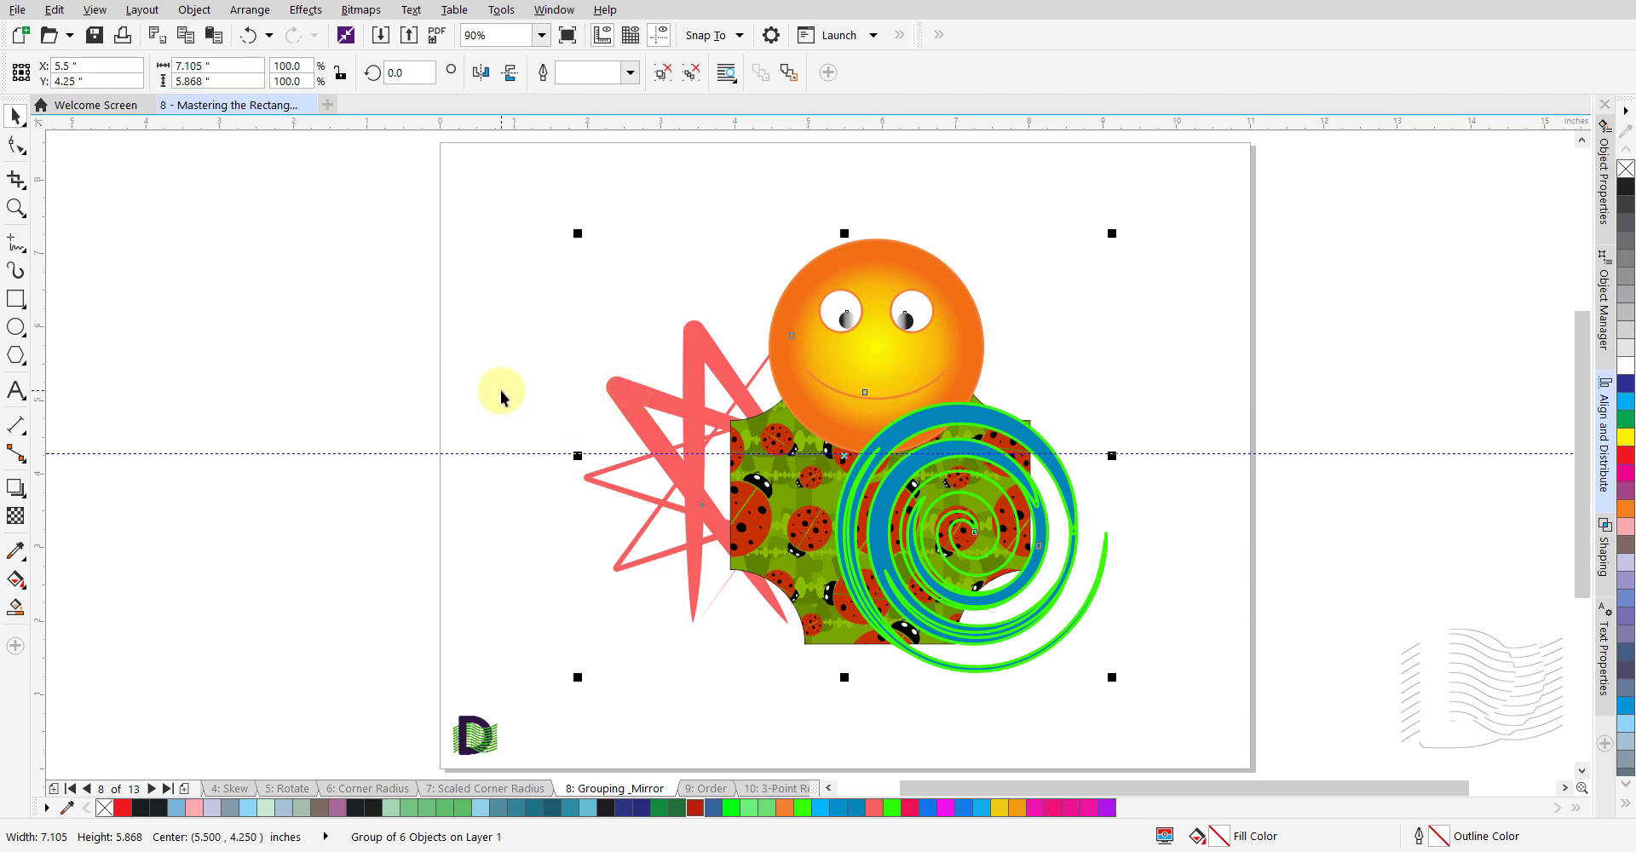
- Undo the grouping of the character and select the face to check that it is separate
key(ctrl+z)
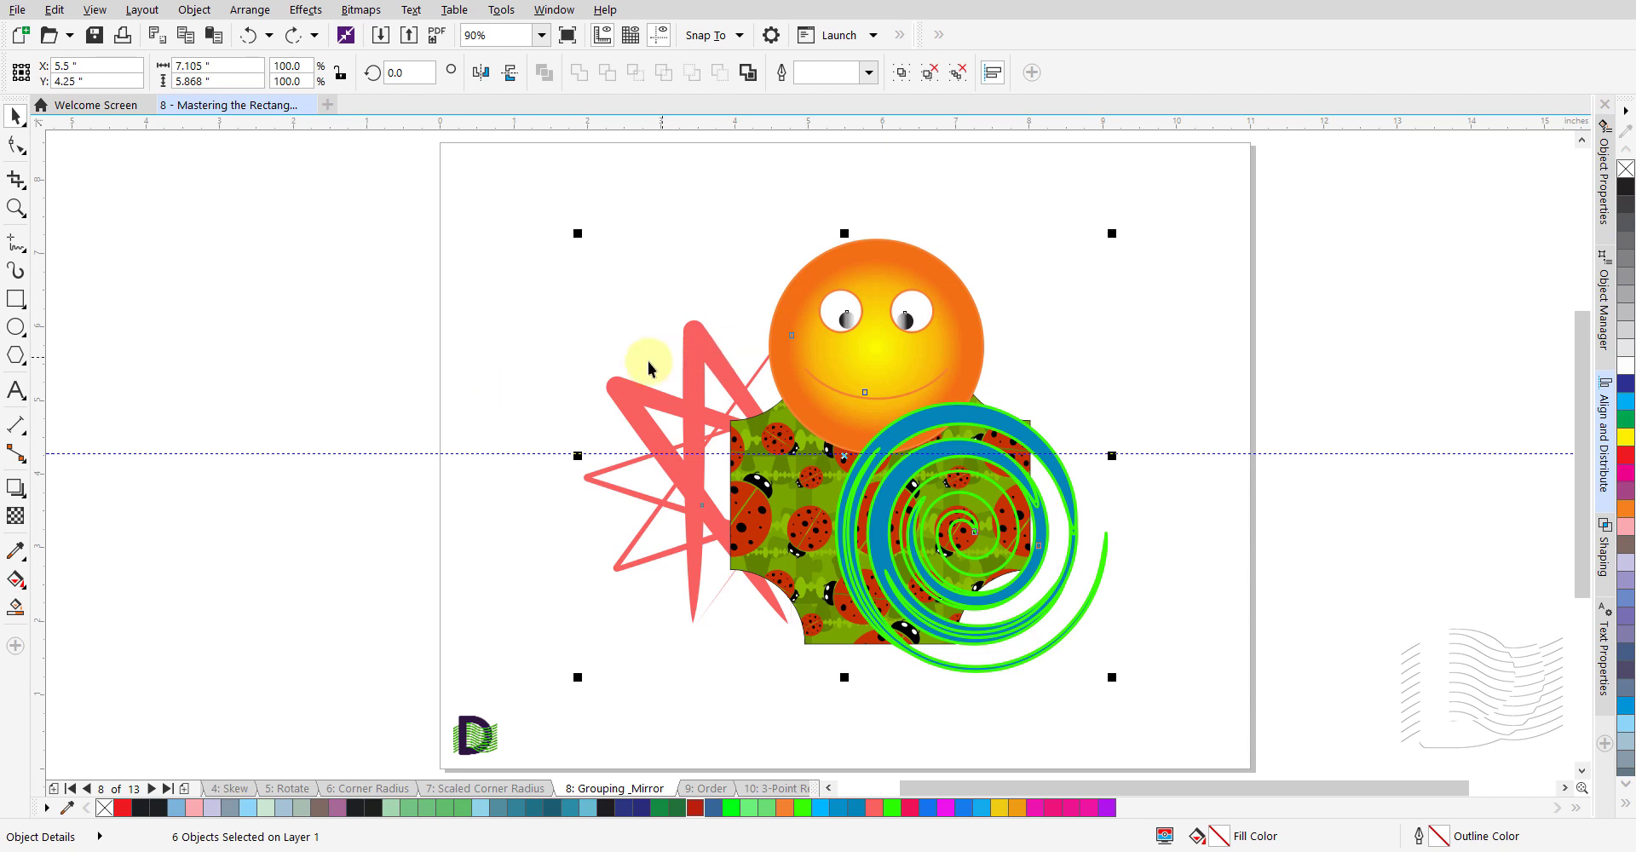
click(525, 368)
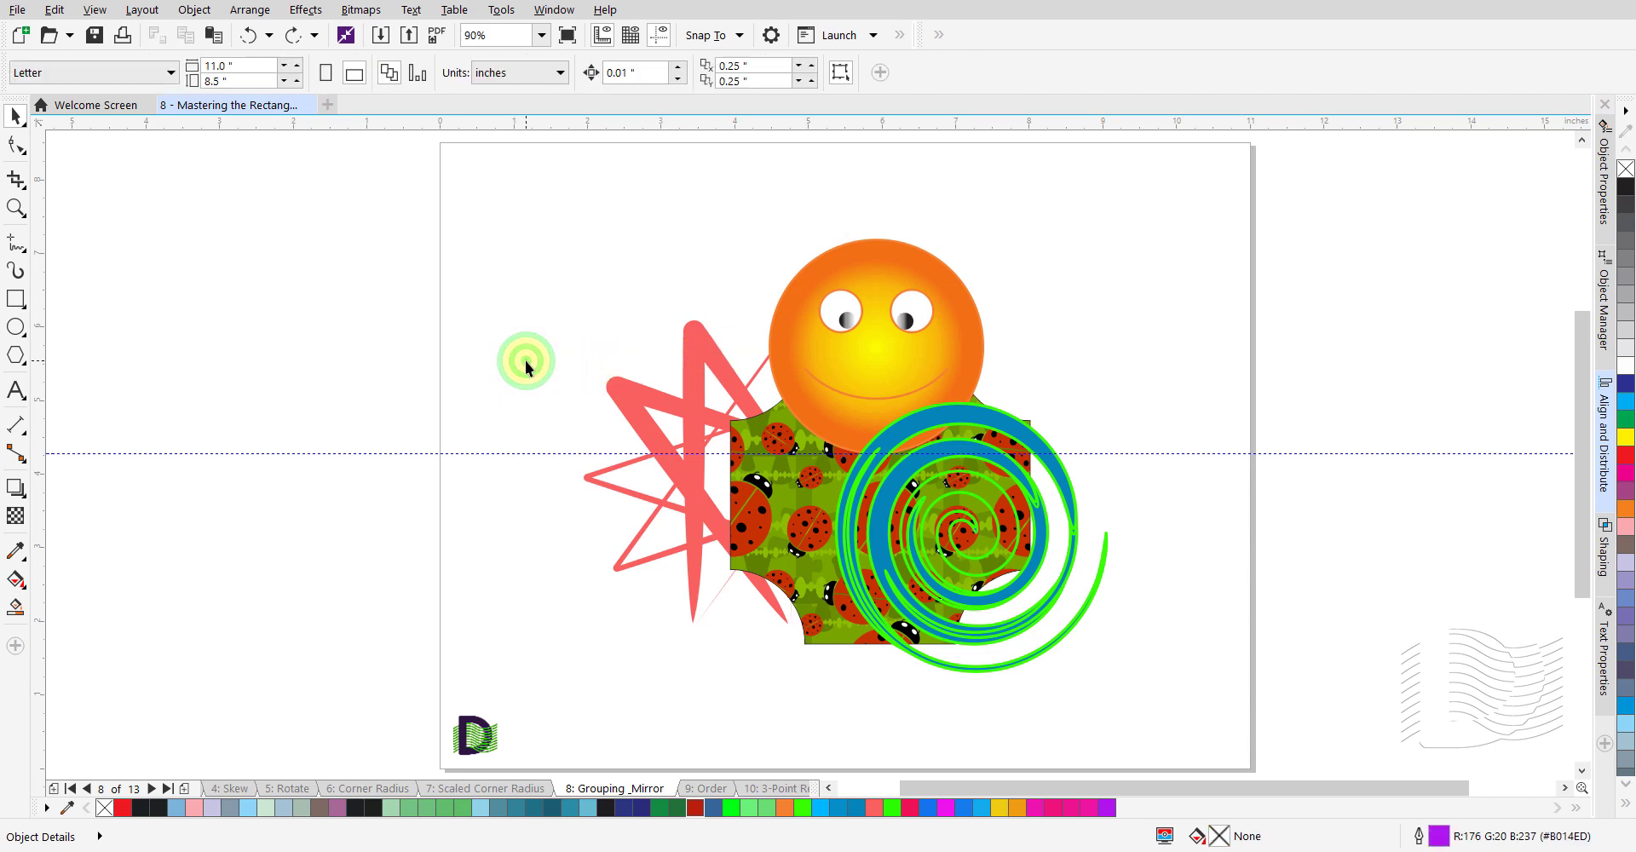
click(832, 346)
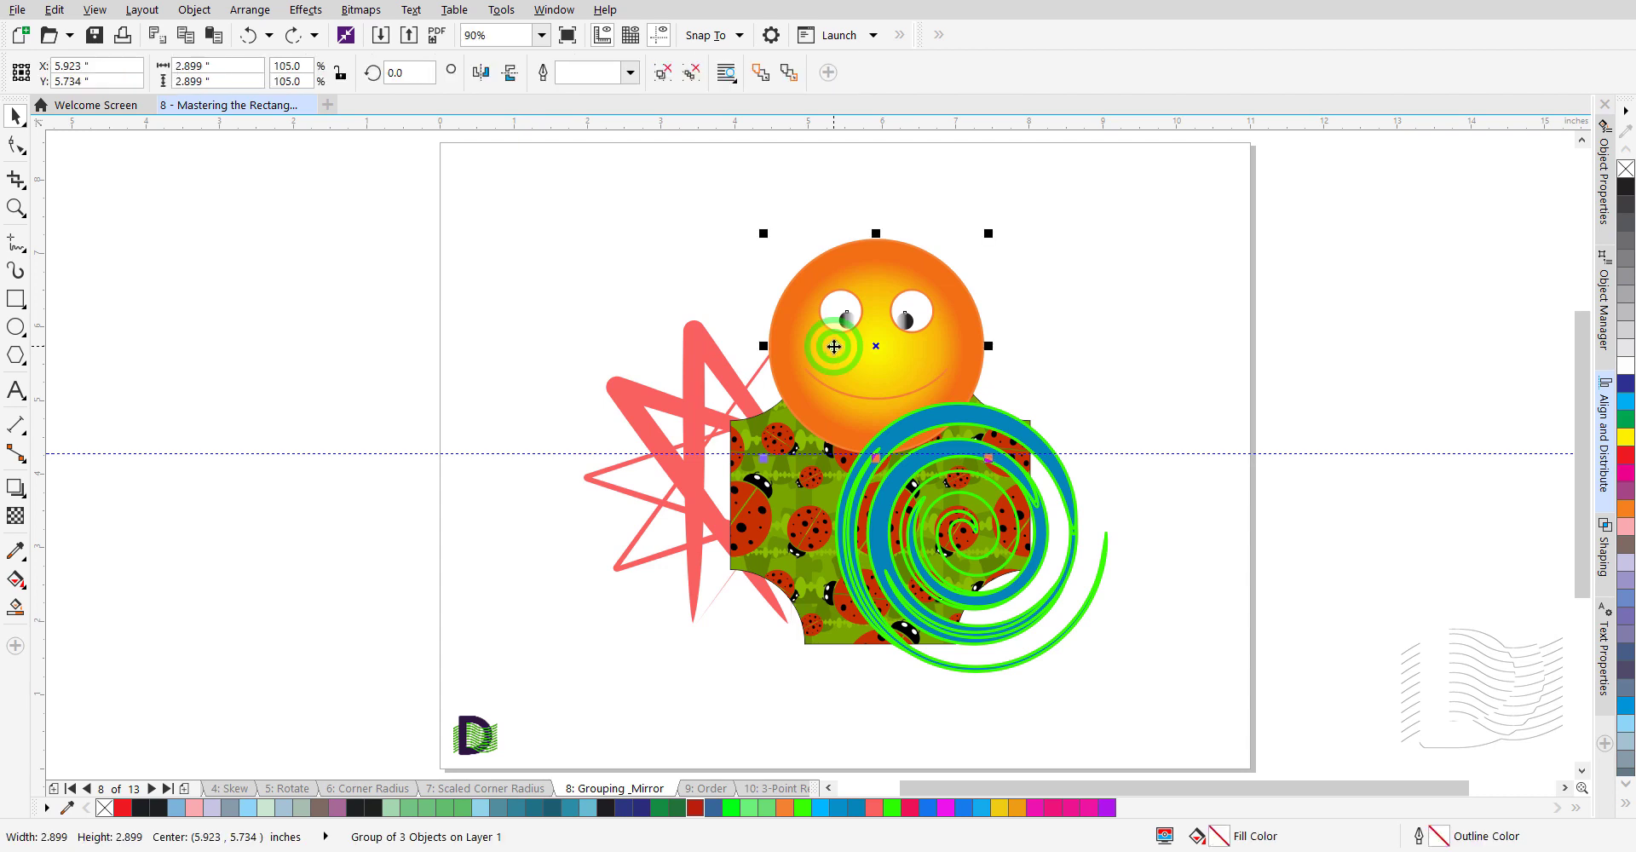
click(530, 360)
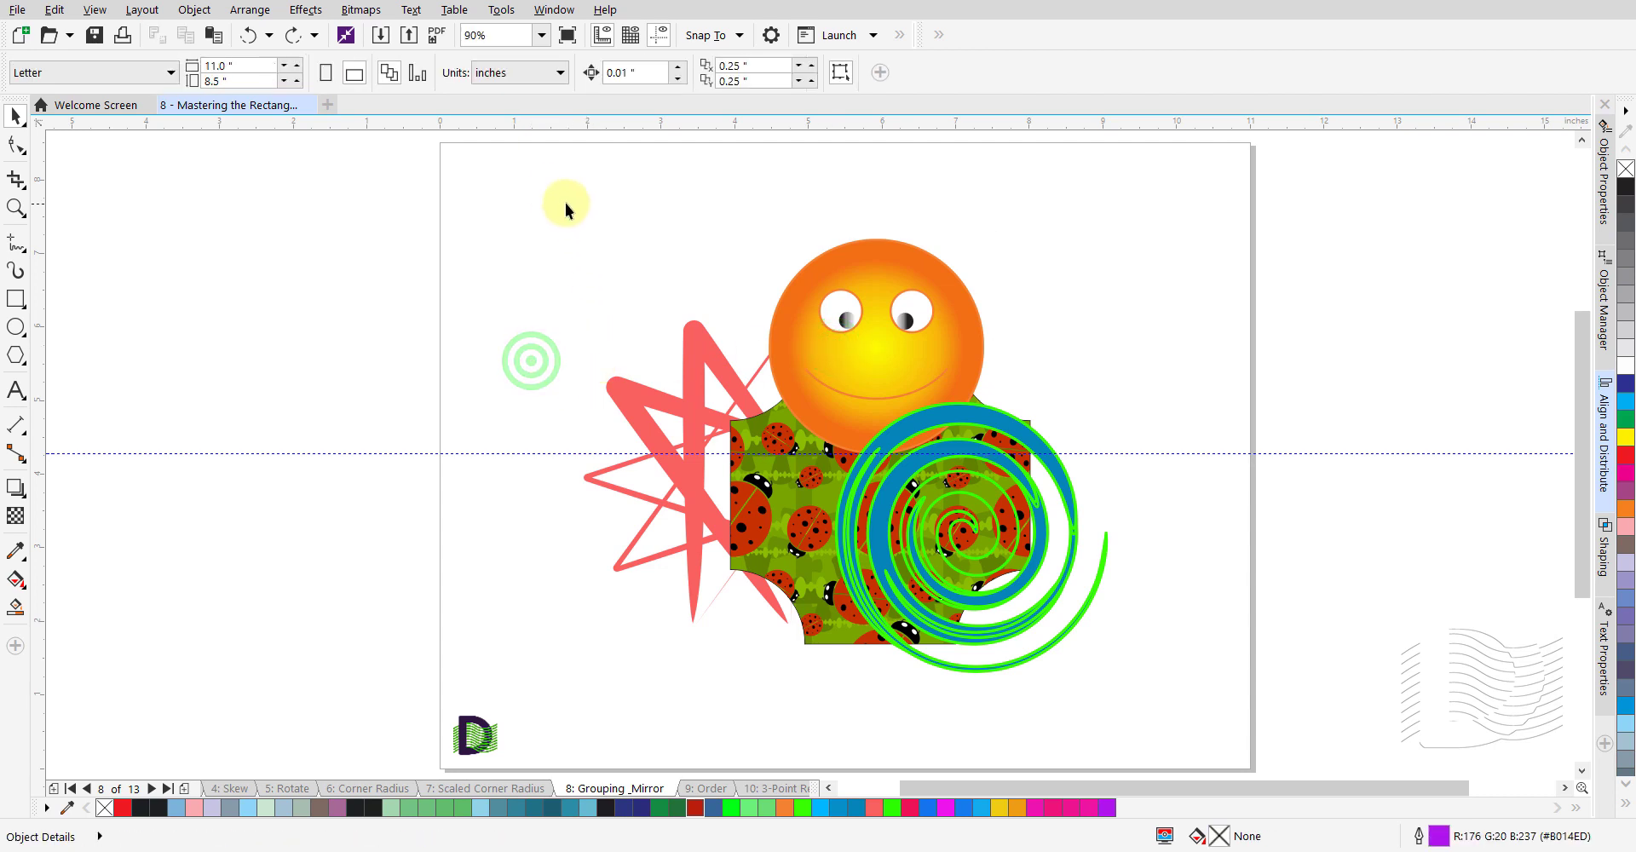
- Select the whole character, group its objects again, and test the group from the face and the brush strokes
click(542, 179)
drag(550, 192, 1128, 719)
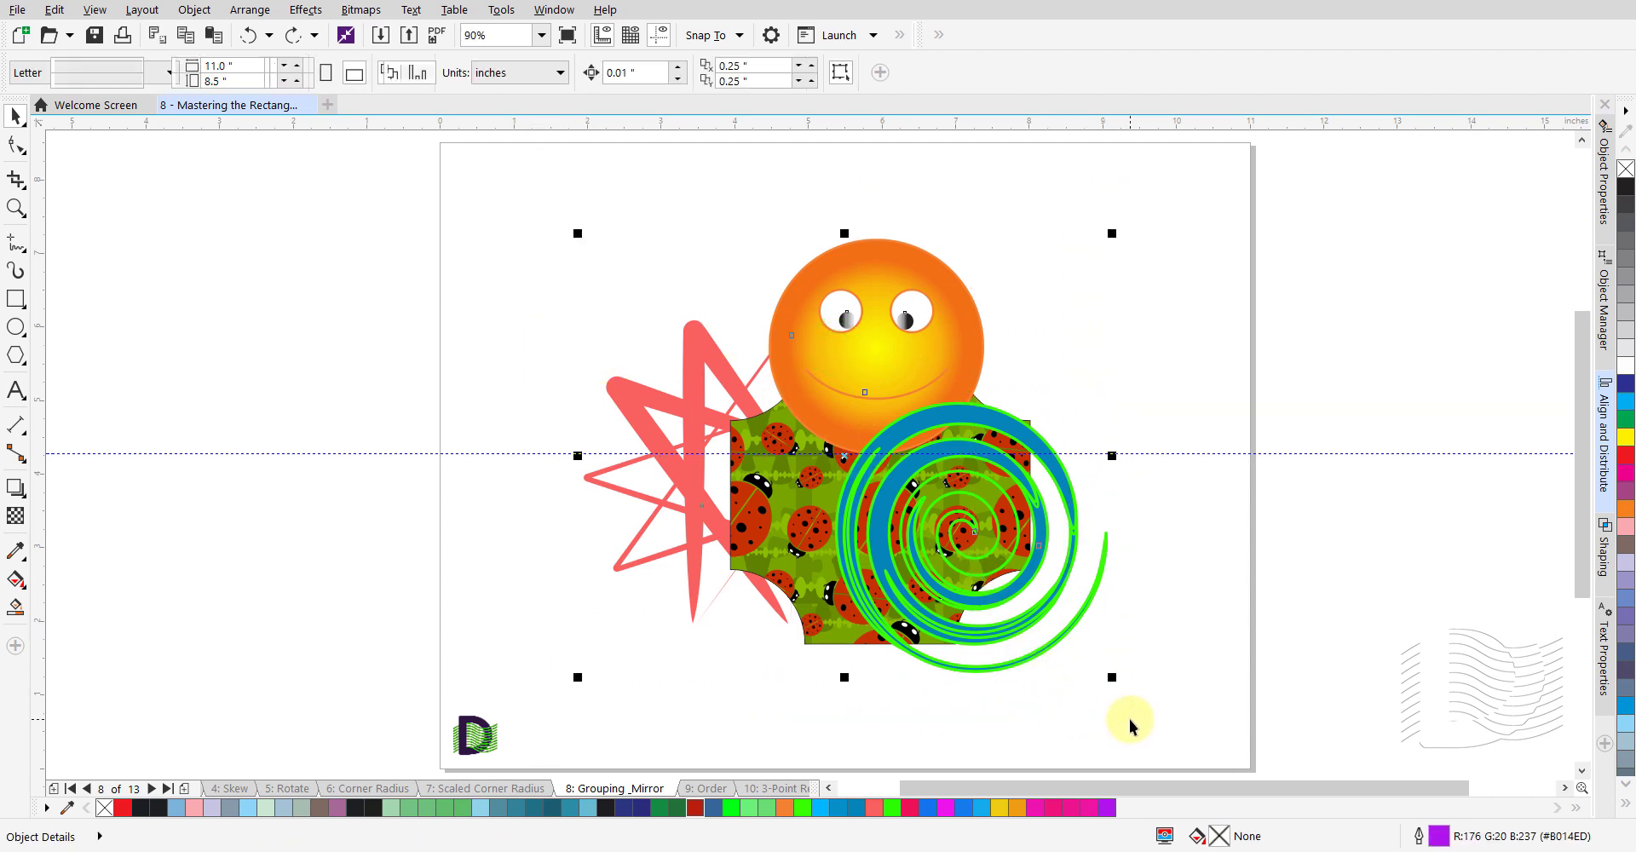
key(ctrl+g)
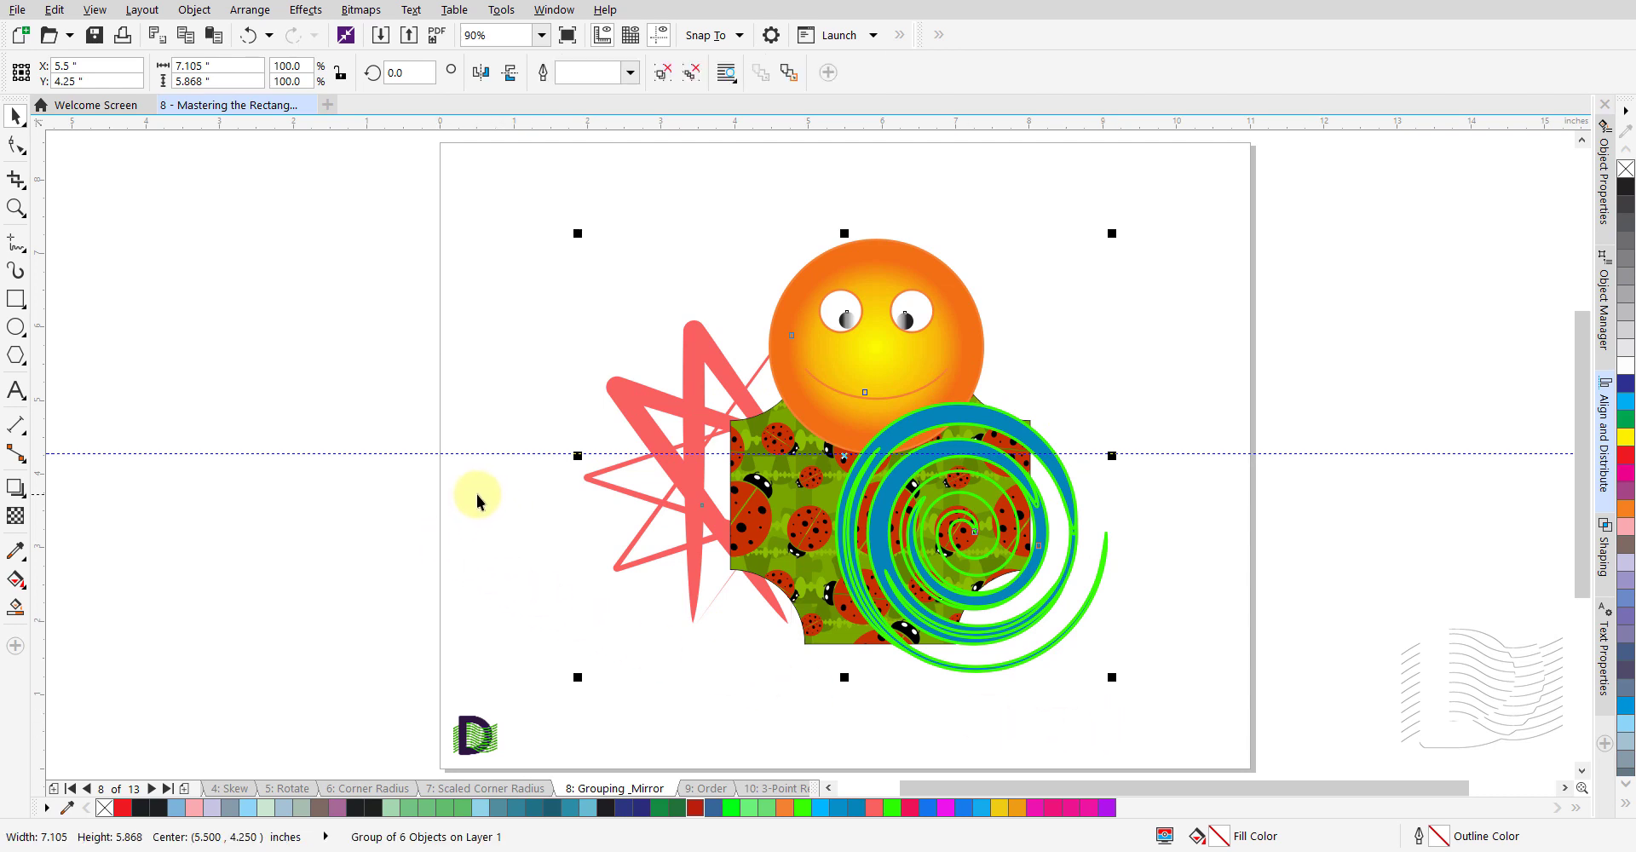
click(514, 378)
click(871, 361)
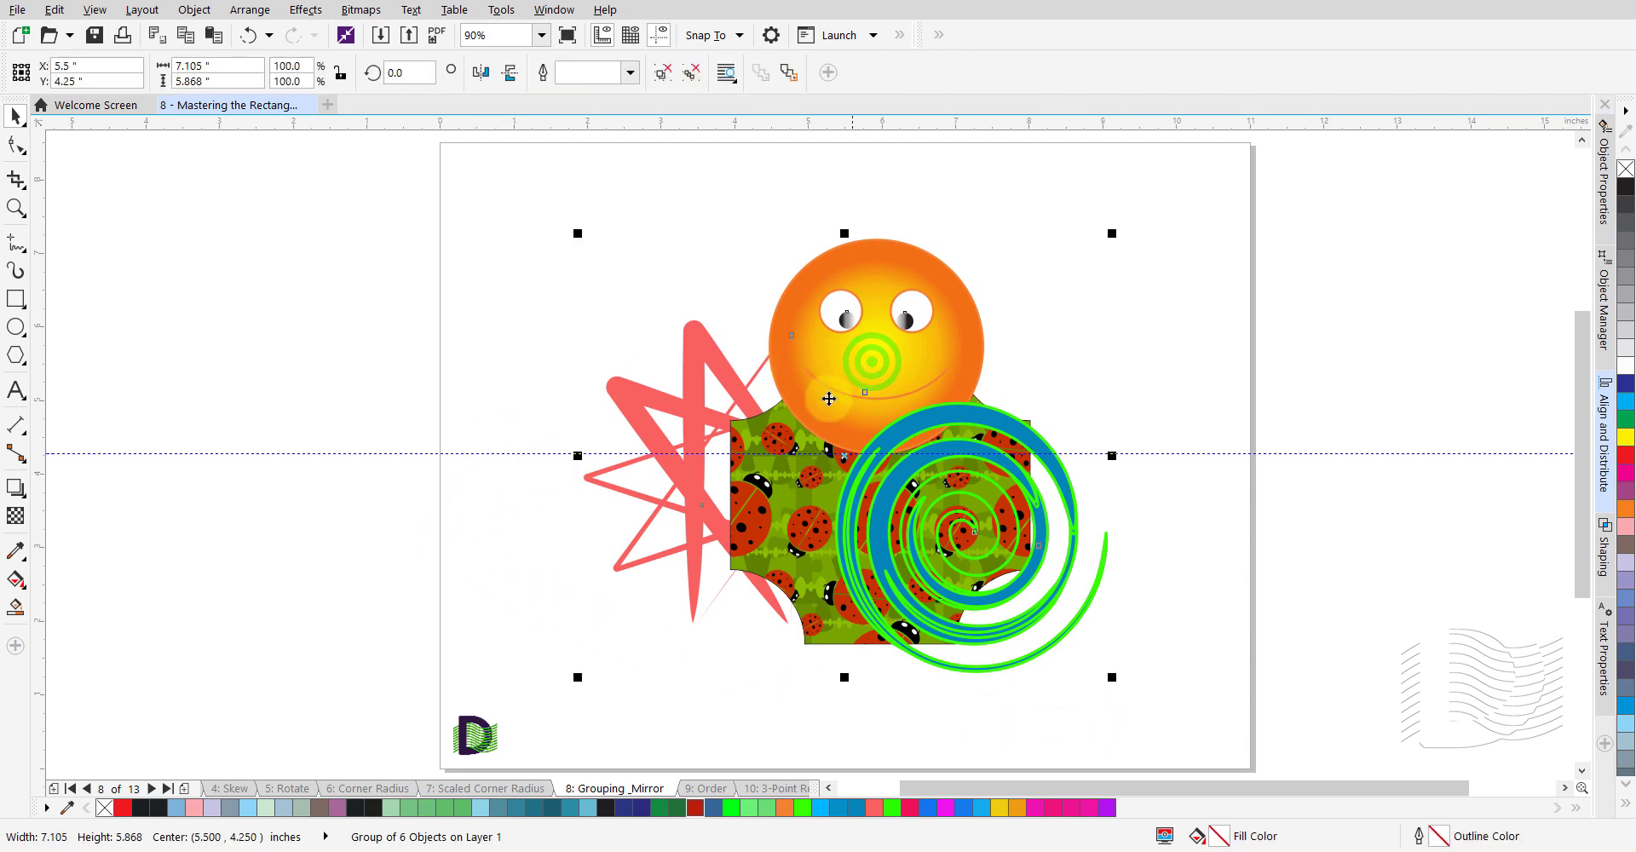
click(514, 483)
click(629, 397)
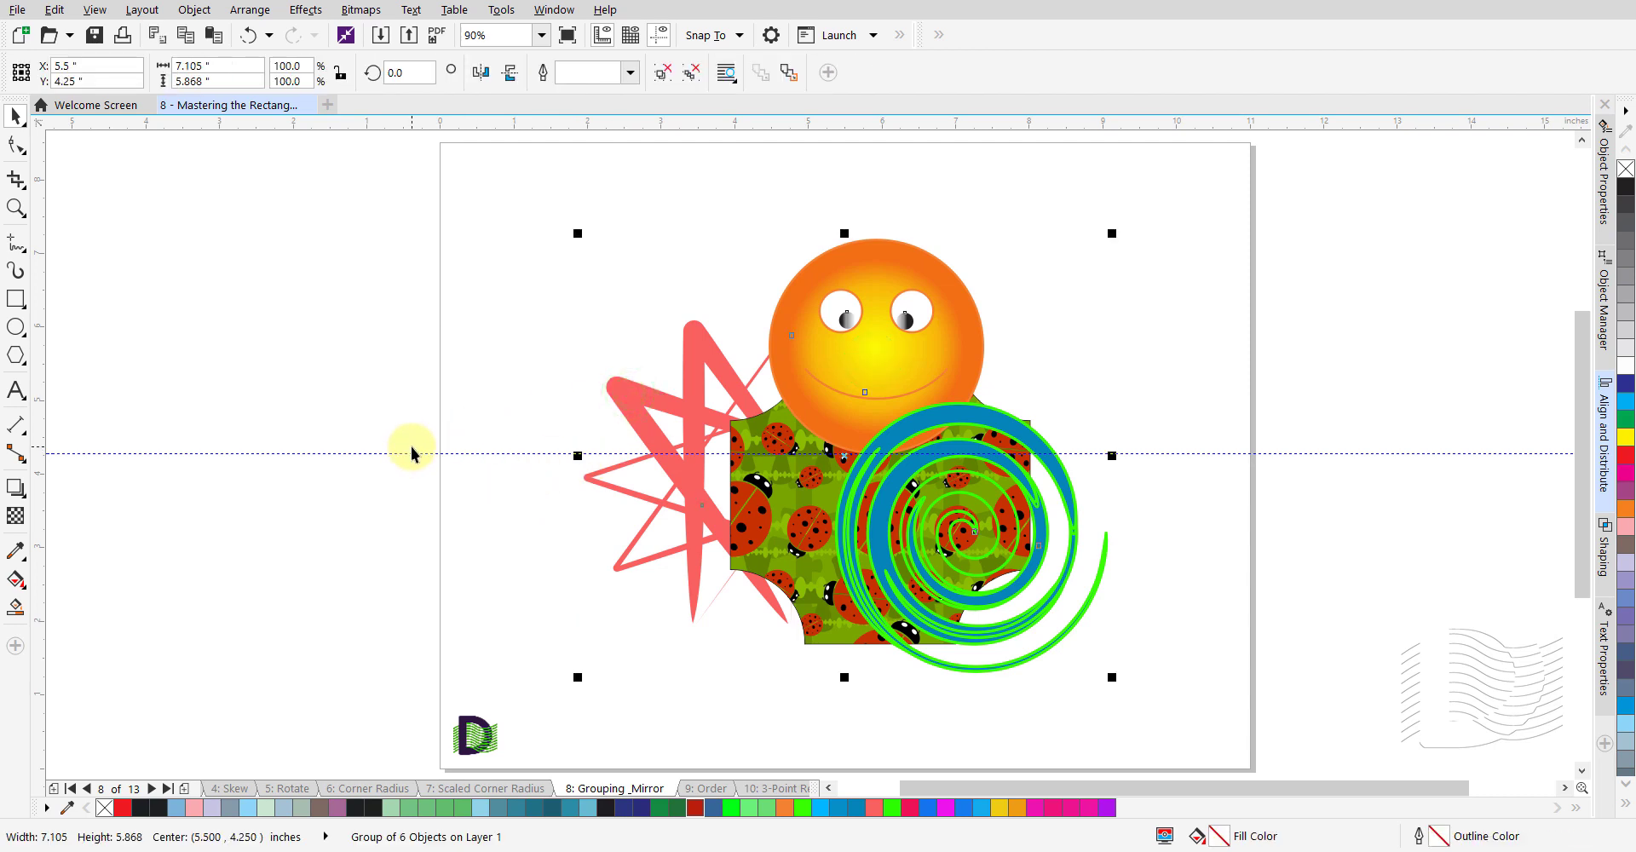
- Ungroup the character and select the pink brush strokes to check that they are independent, deselecting them again
key(ctrl+u)
click(499, 404)
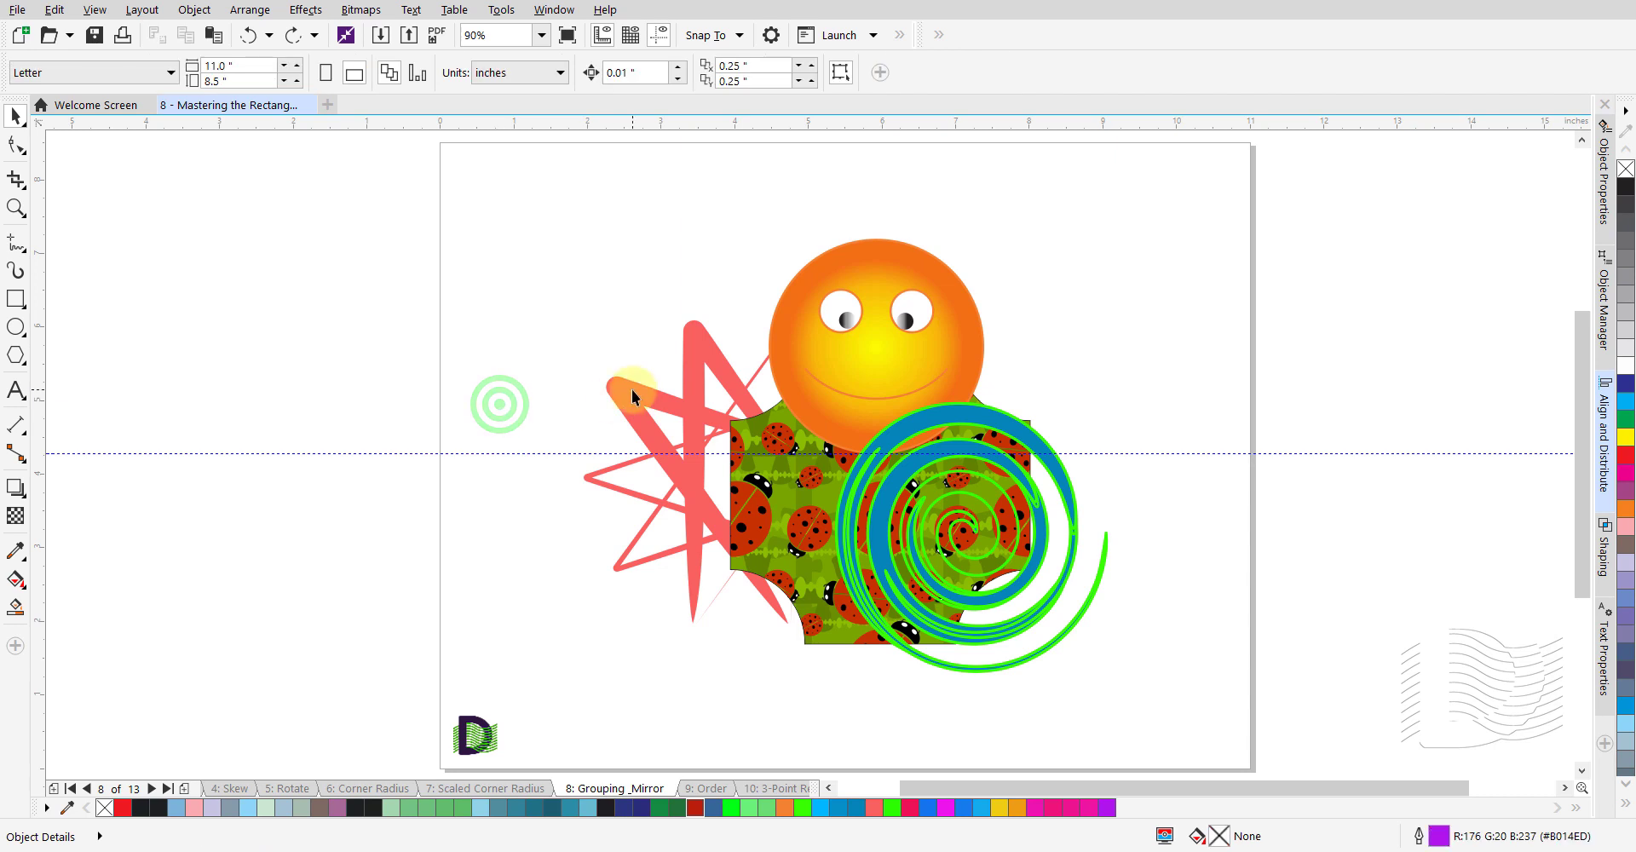
click(628, 380)
click(492, 409)
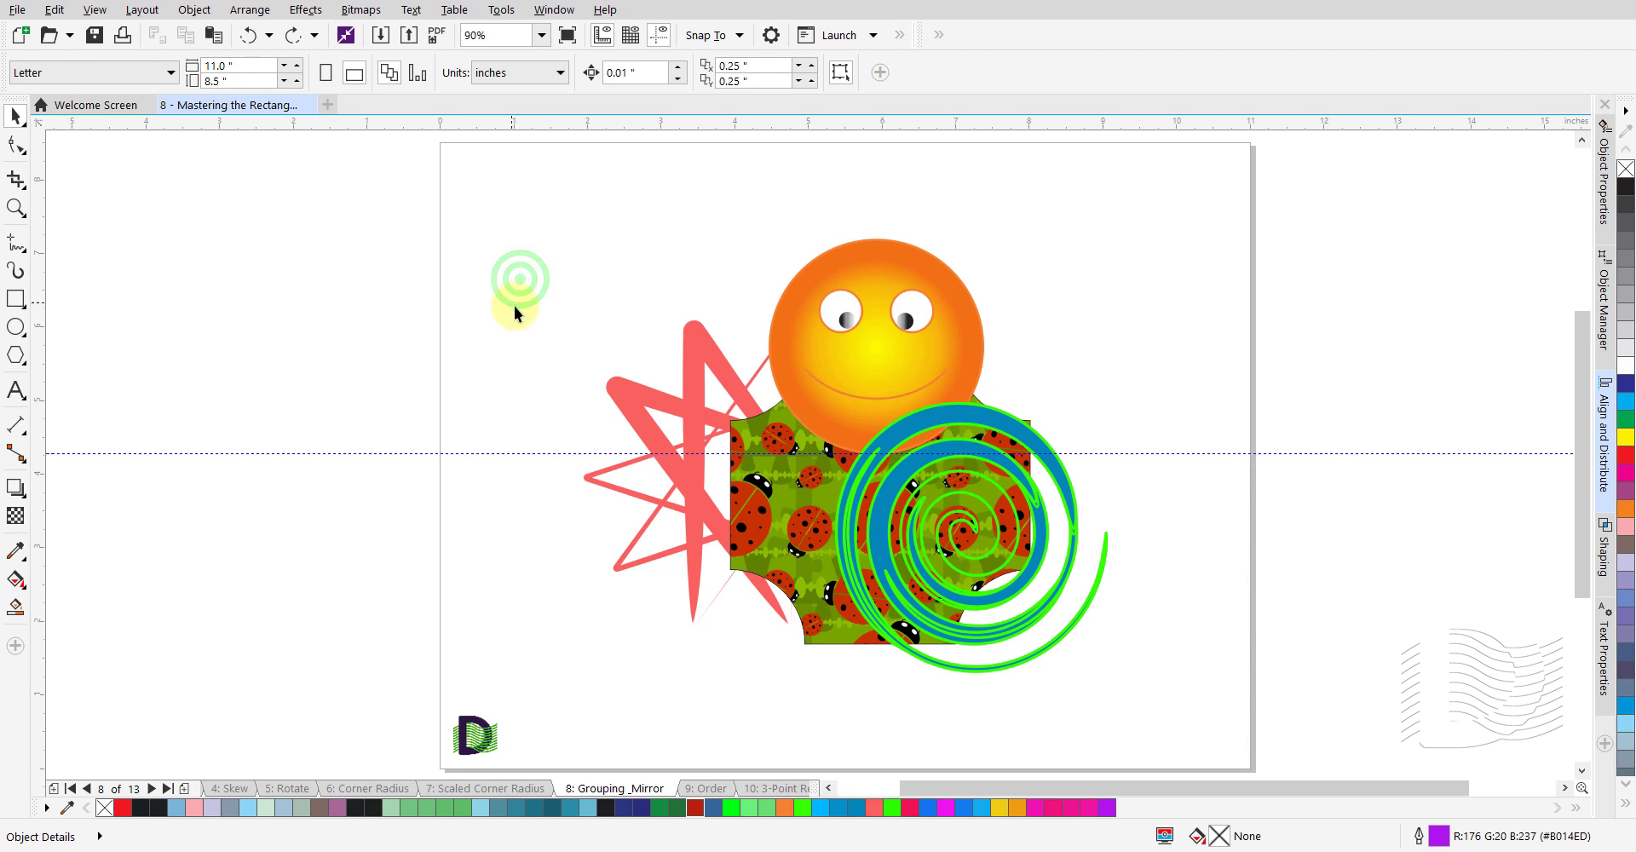
- Select the whole character, group its objects, and reselect it from the face to check that it acts as one
drag(549, 198, 1153, 688)
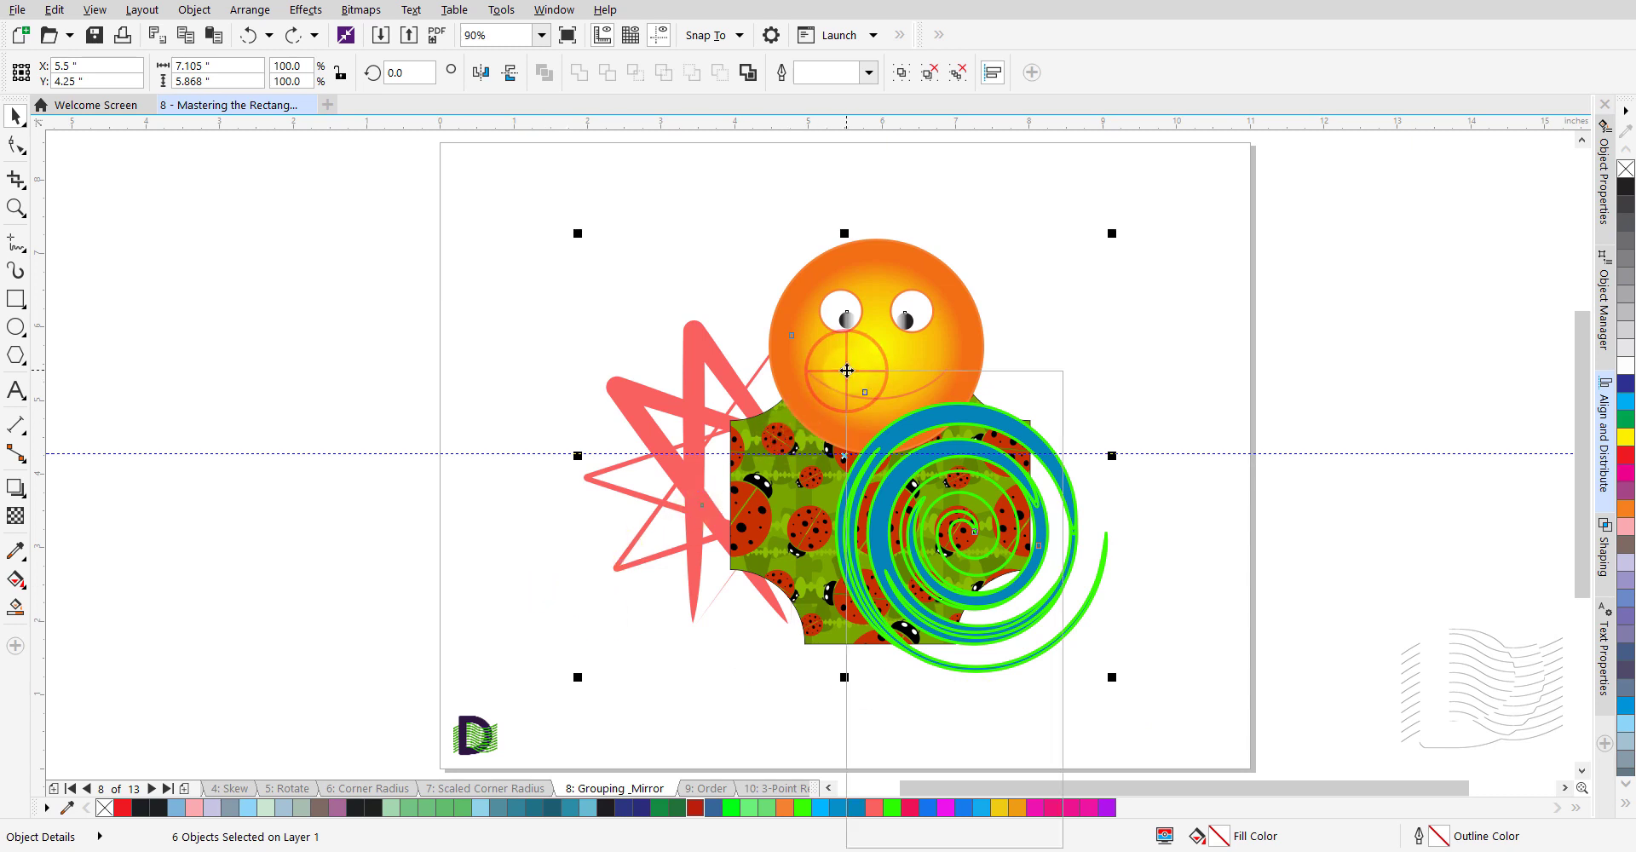
right_click(848, 372)
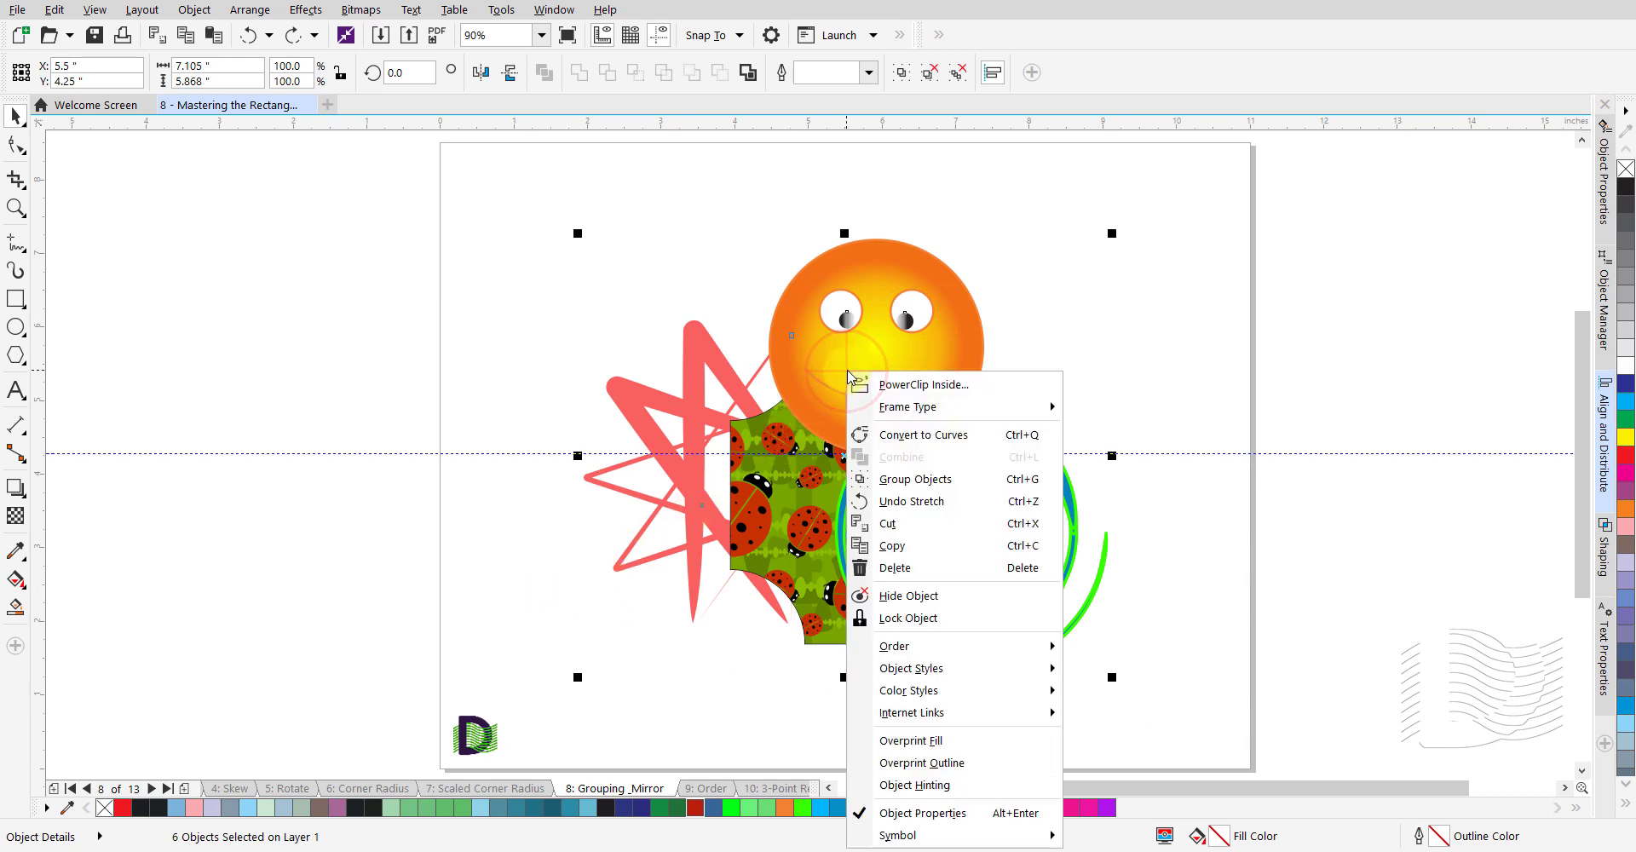
click(965, 488)
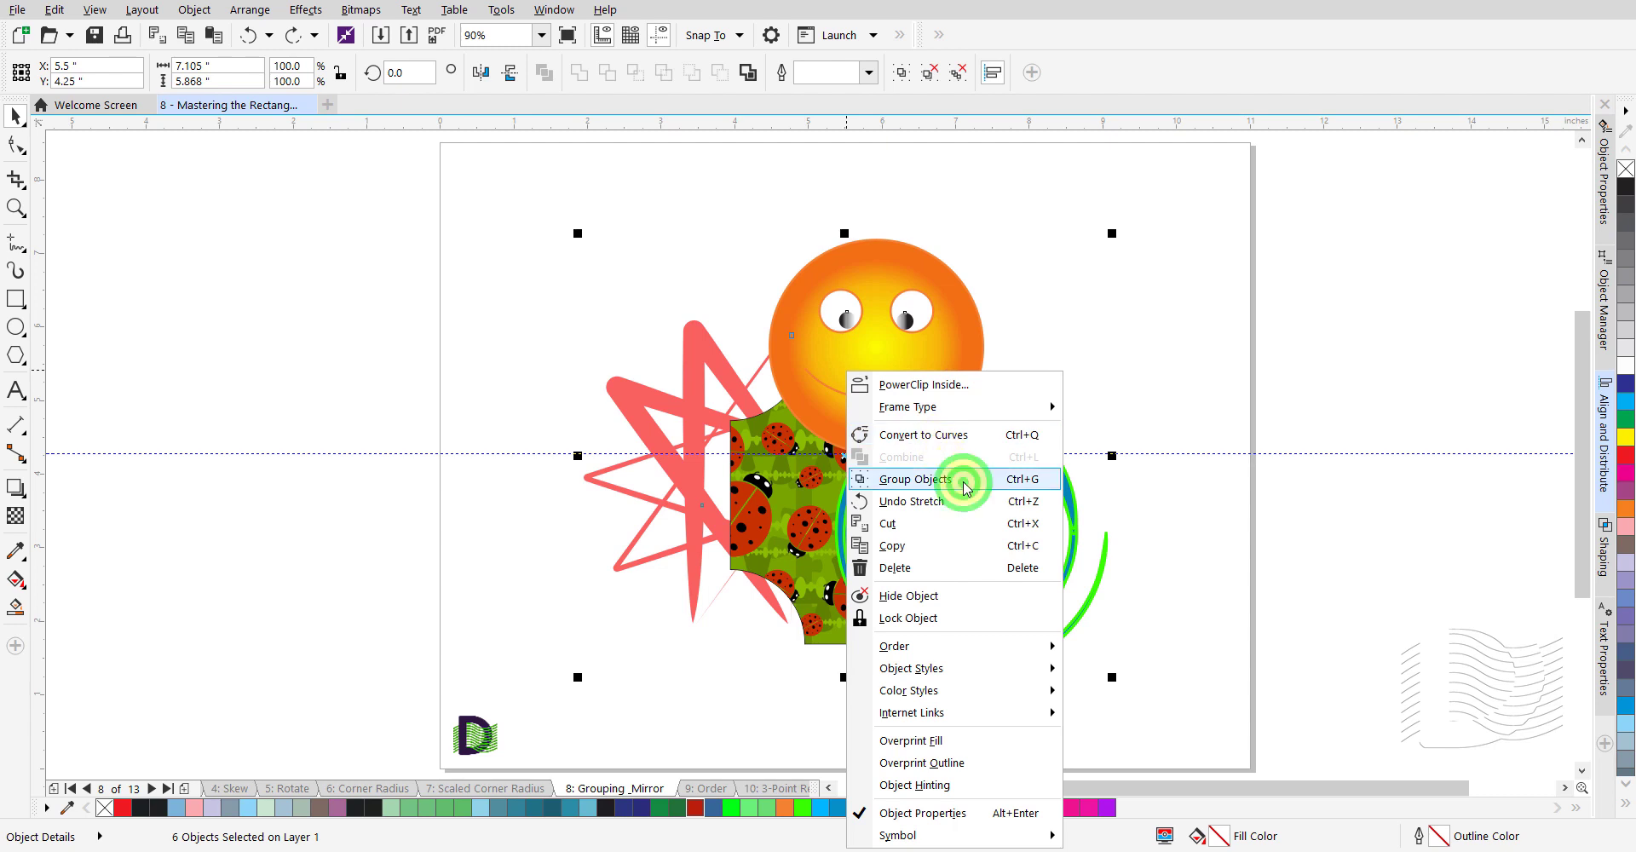
click(514, 390)
click(808, 357)
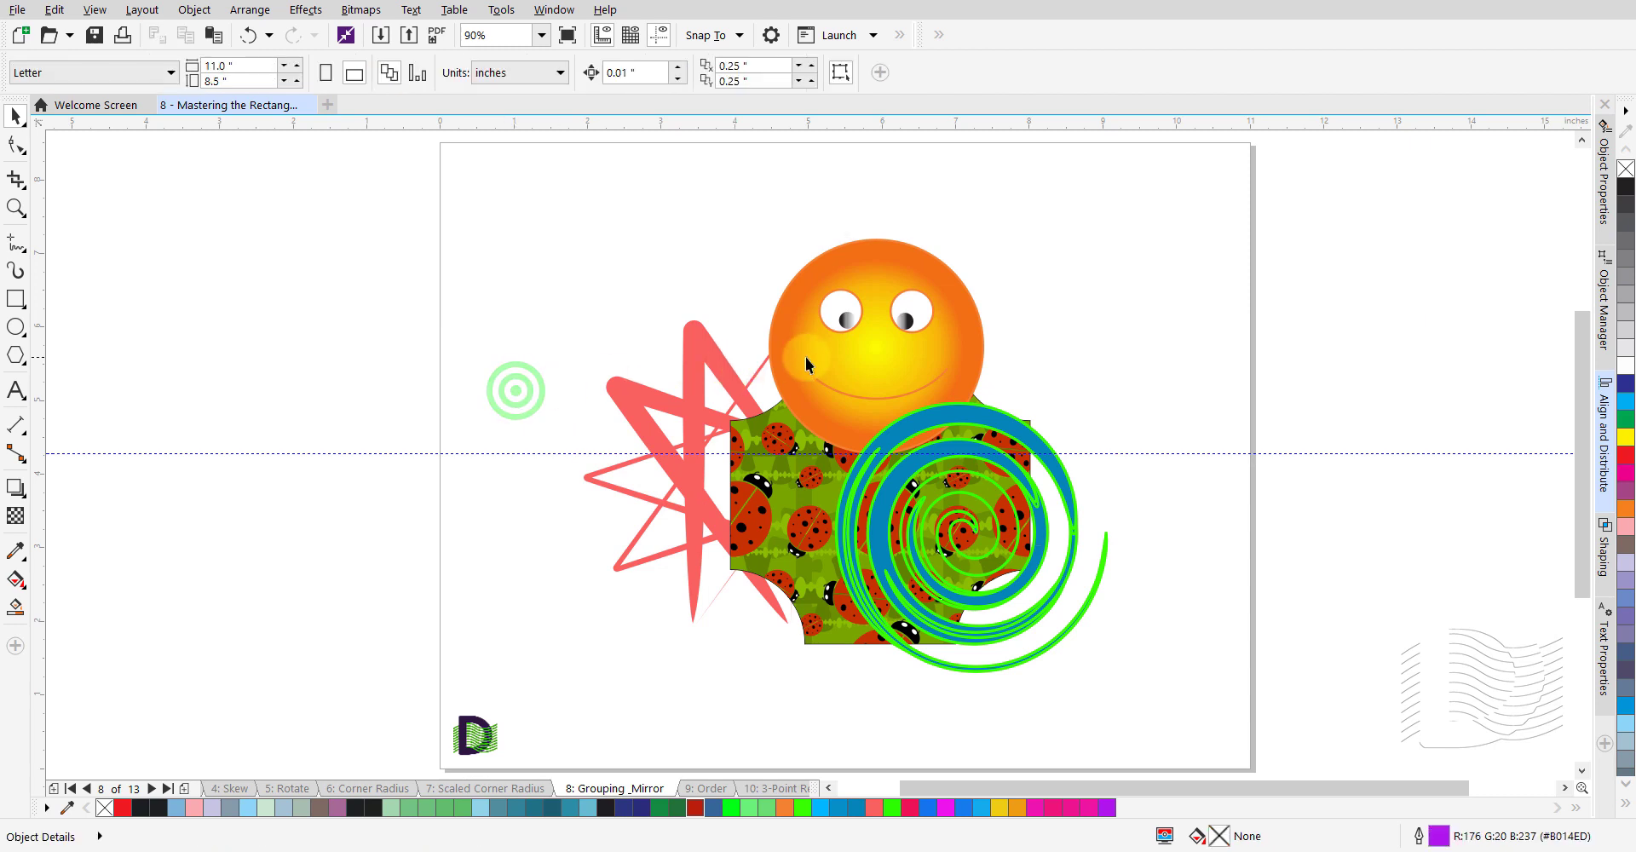
- Enlarge the grouped character proportionally to about 8.09 by 6.68 inches and delete it, undoing both changes
drag(580, 233, 503, 173)
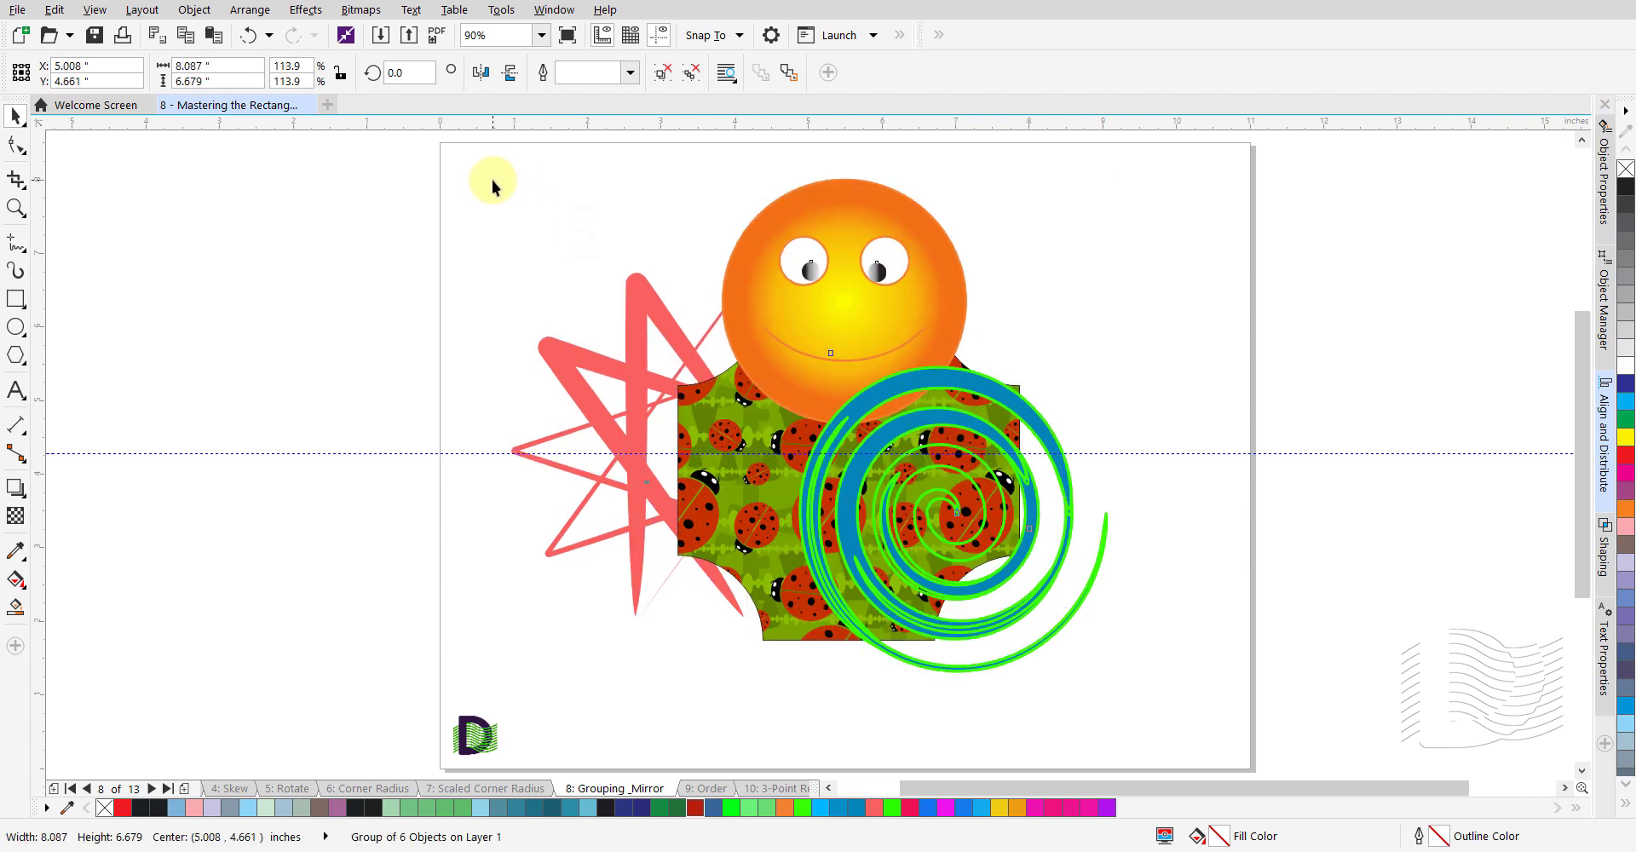
key(Delete)
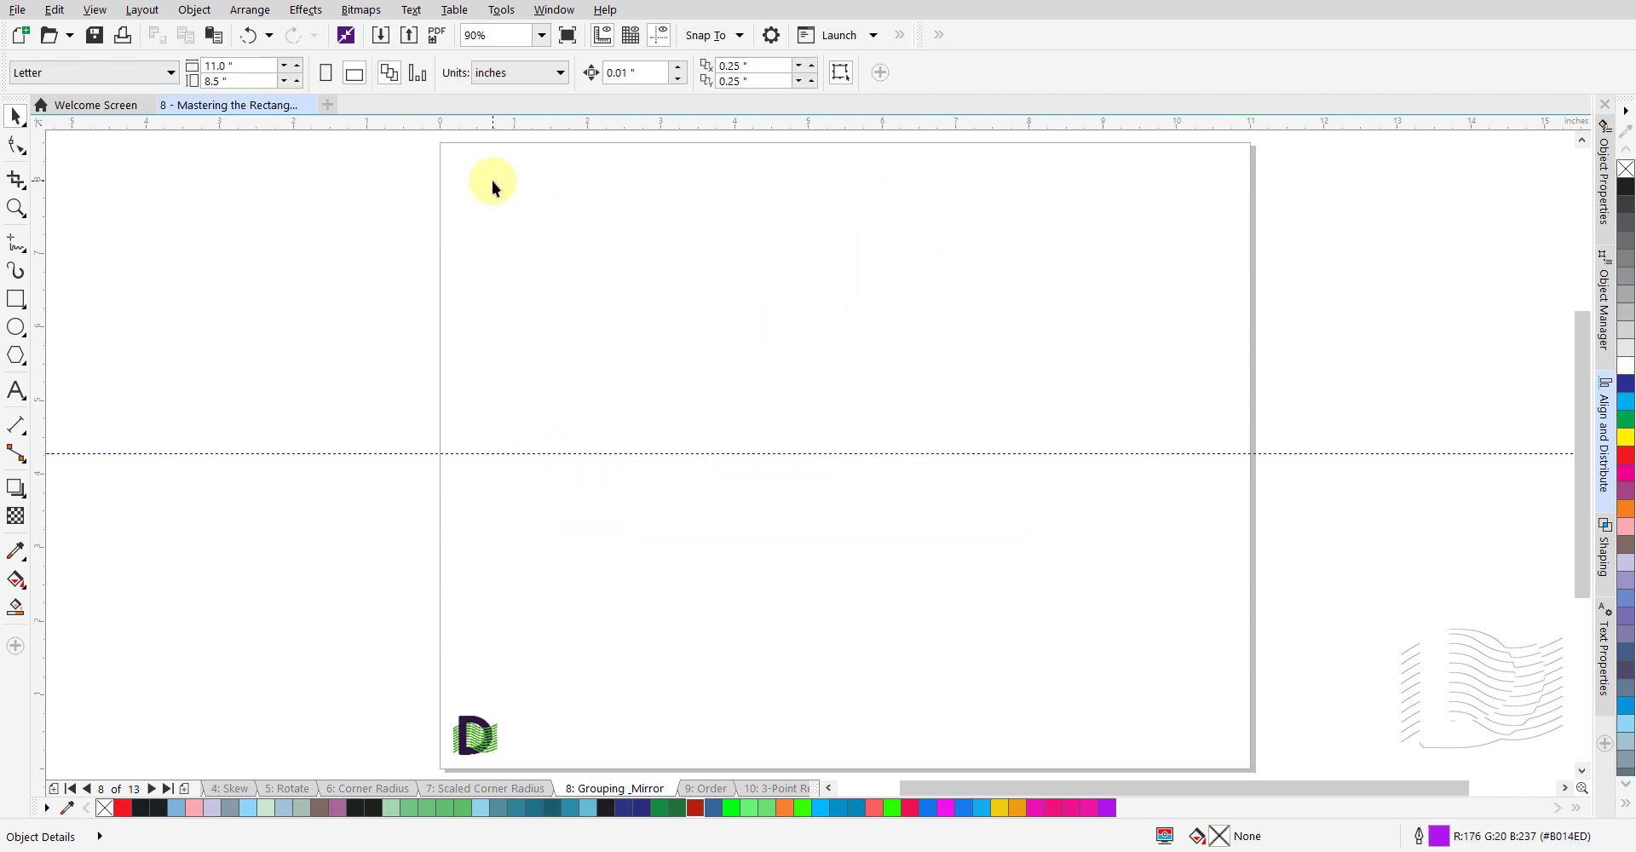
key(ctrl+z)
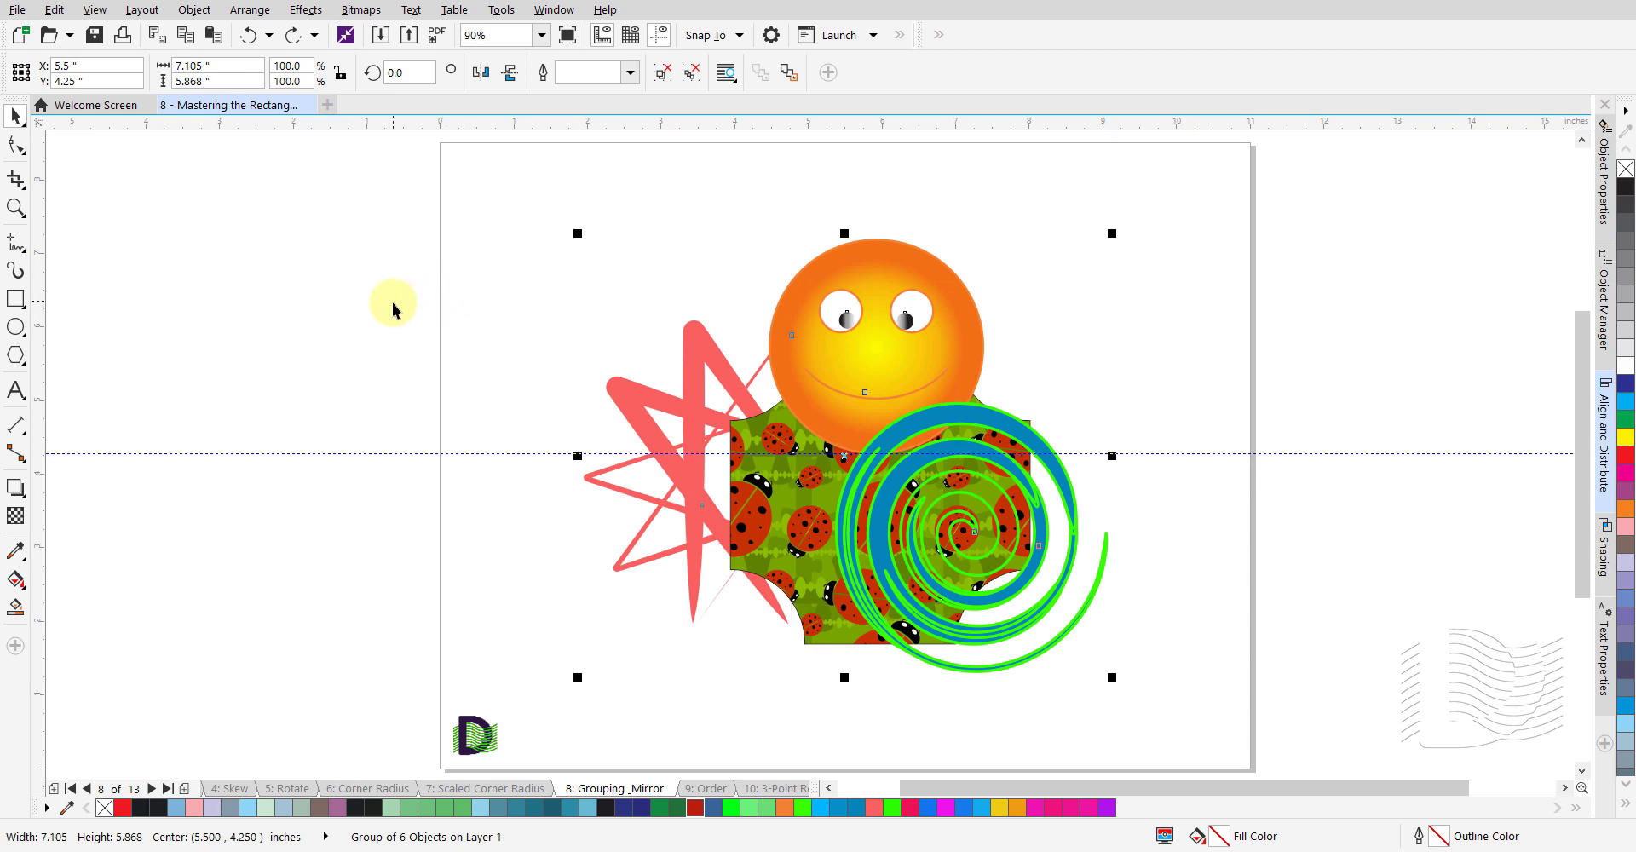
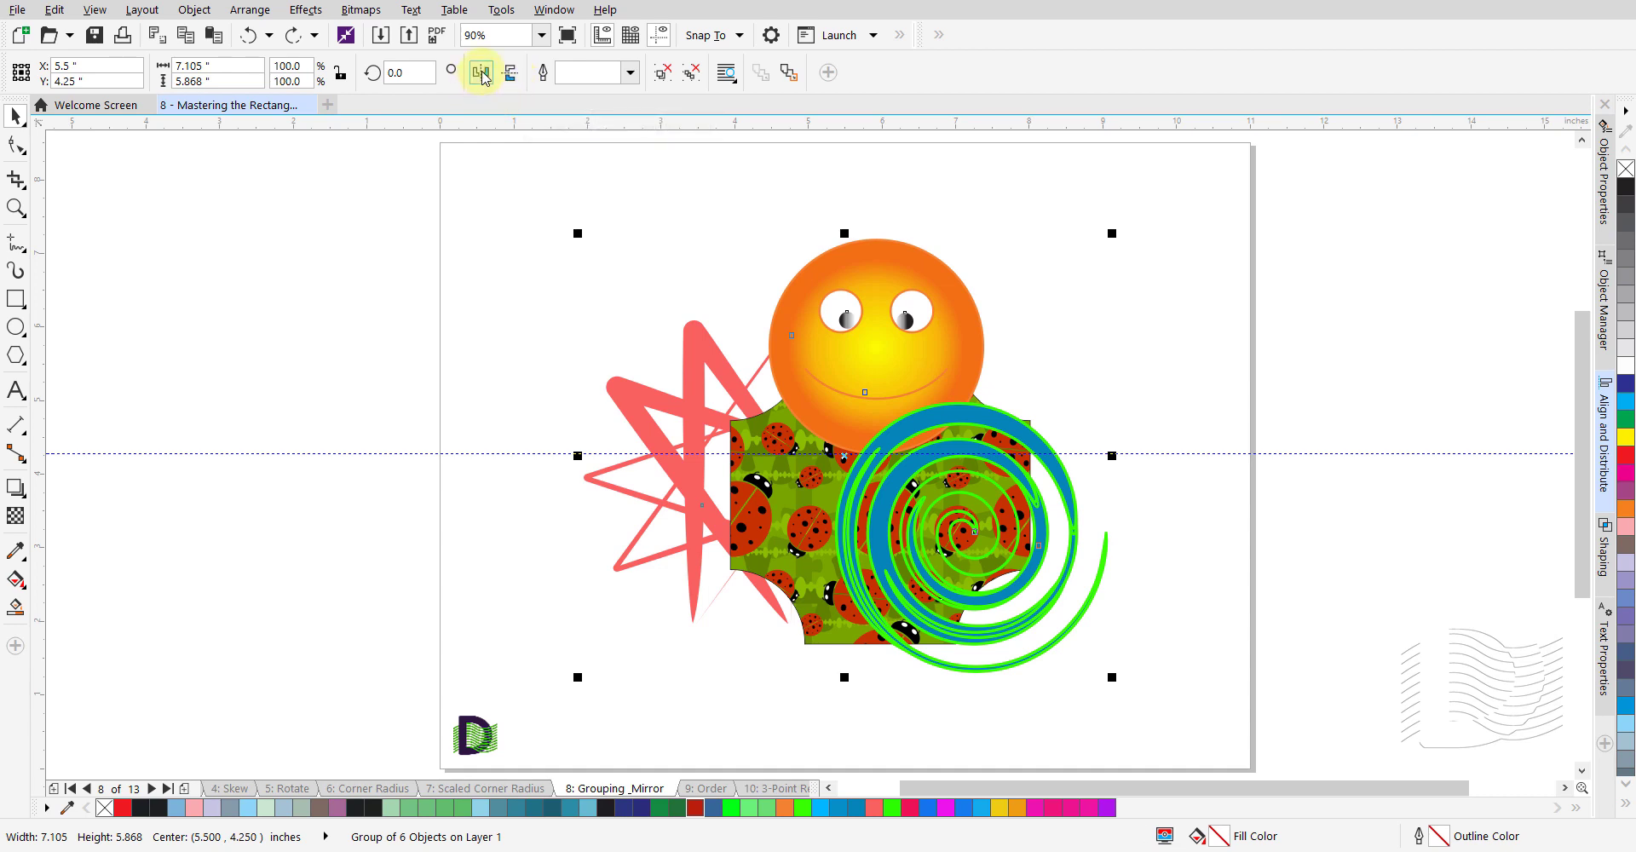
- Mirror the grouped character horizontally and vertically
click(482, 74)
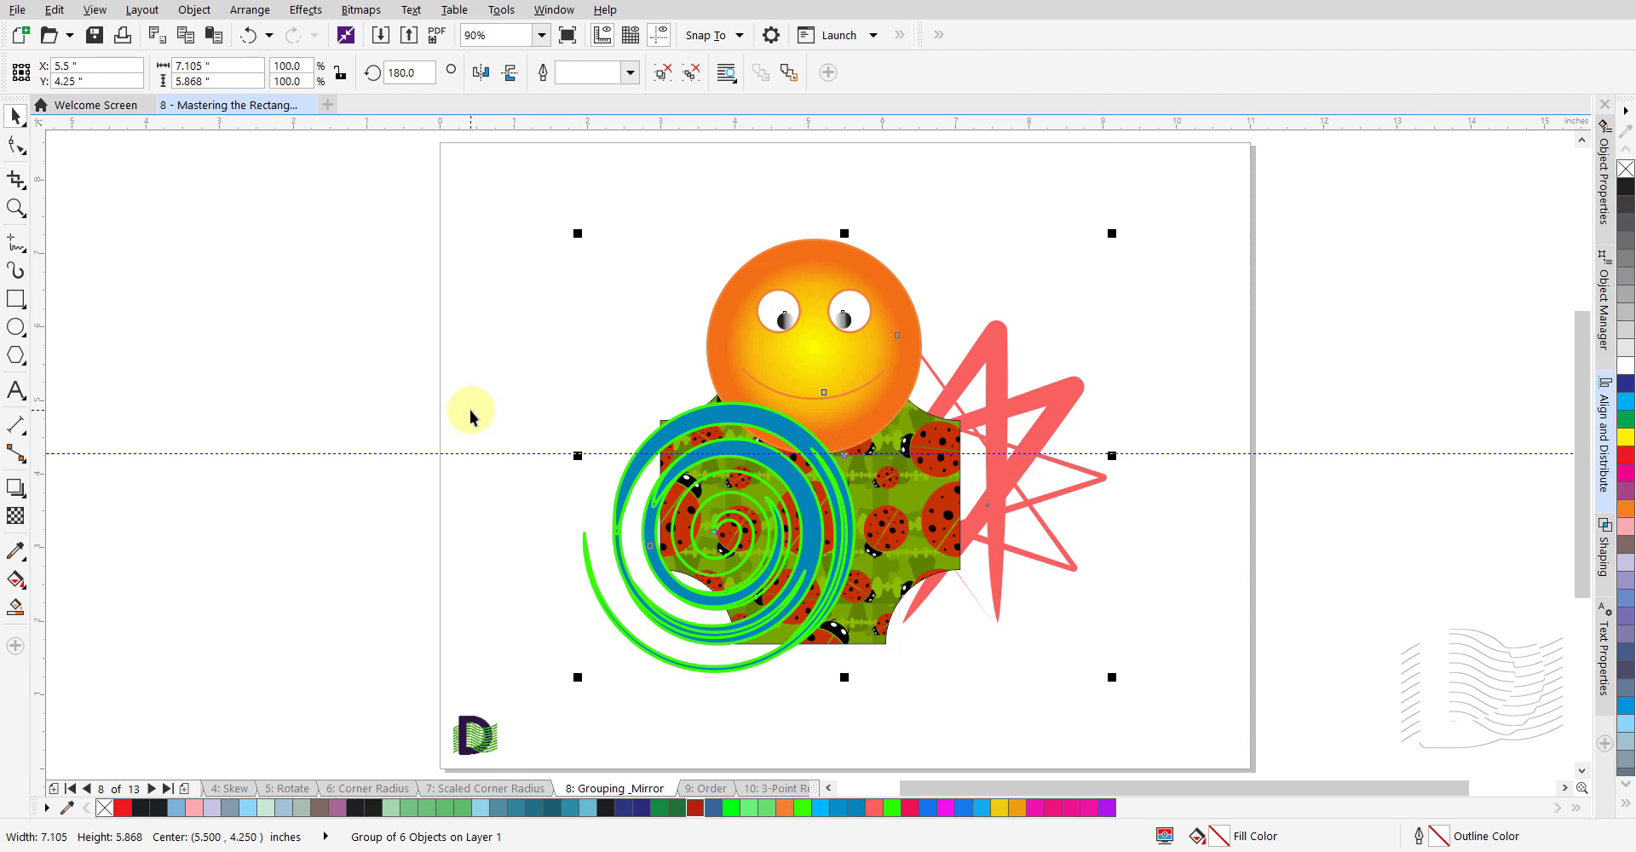
click(510, 73)
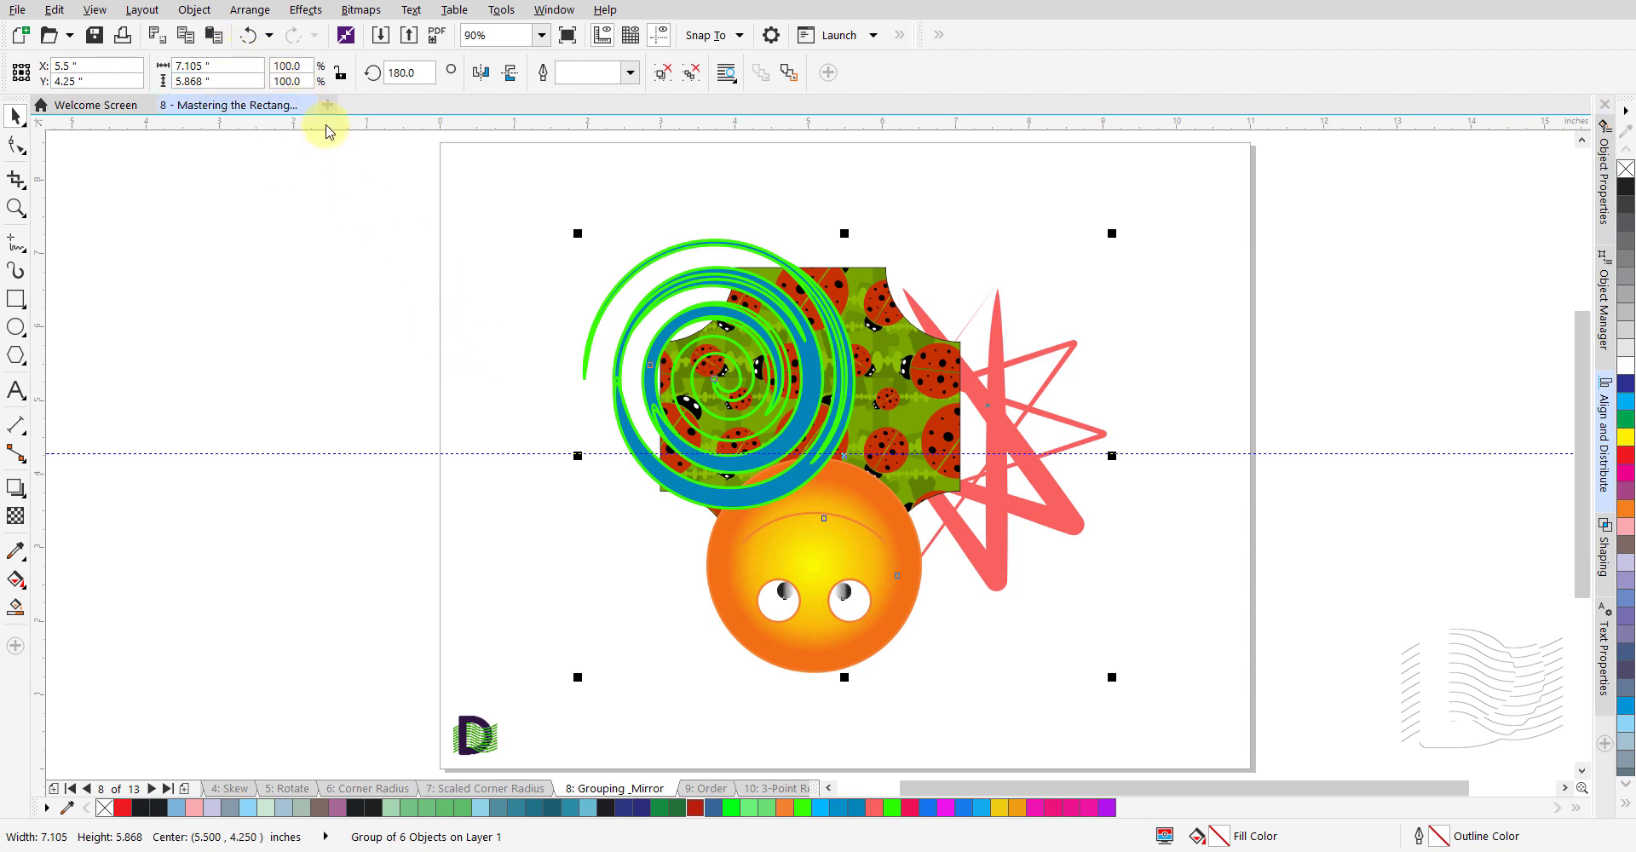
- Ungroup the mirrored character, select the face to check that it is separate, and undo the ungrouping
click(199, 14)
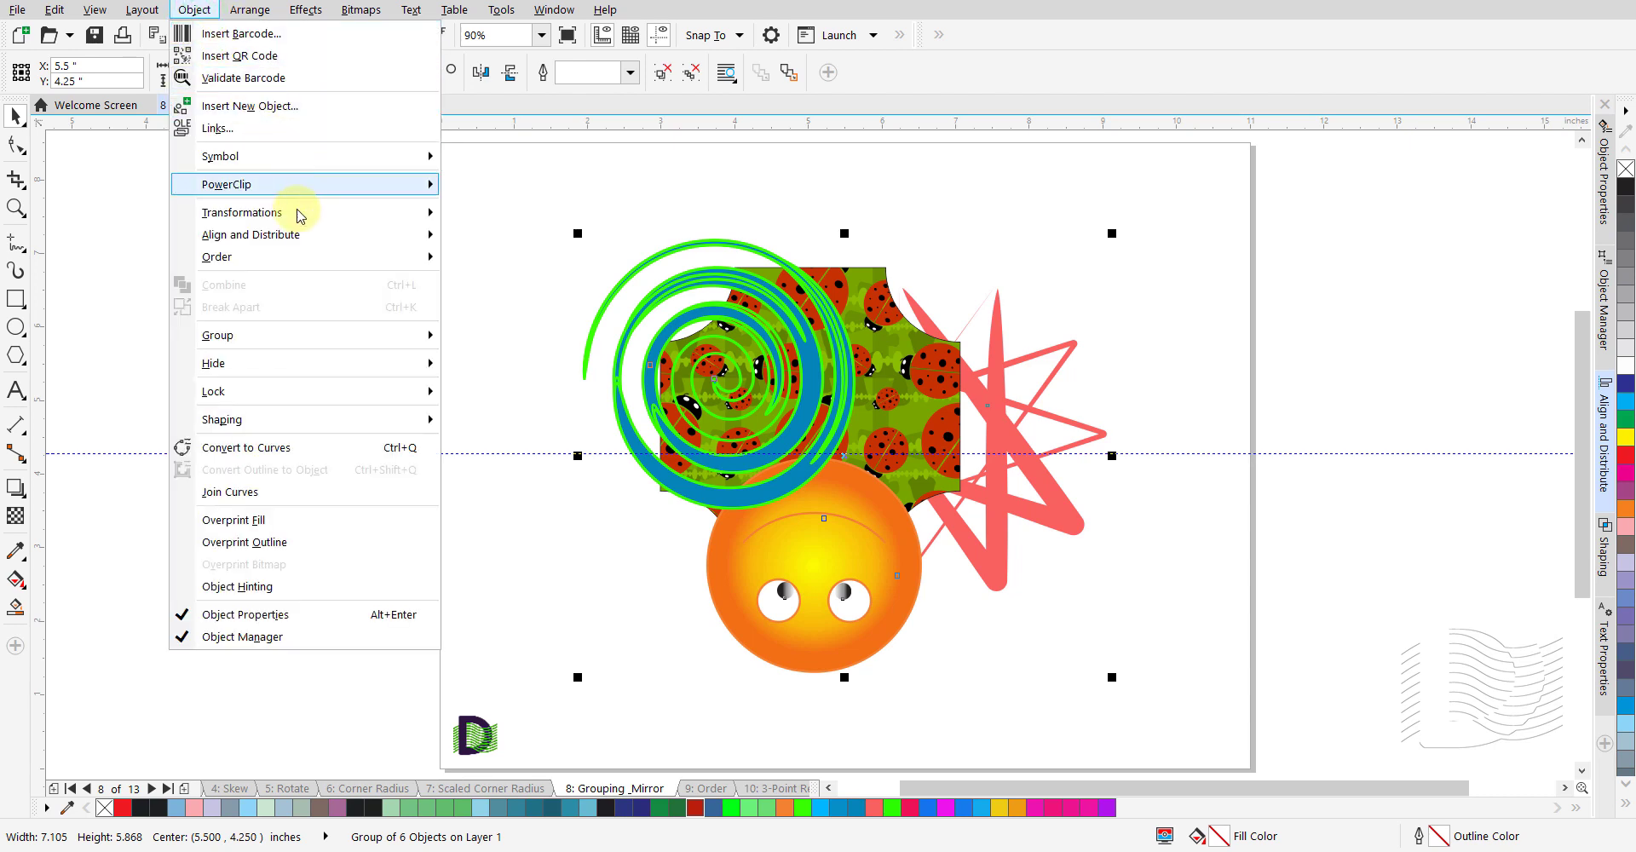
mouse_move(341, 342)
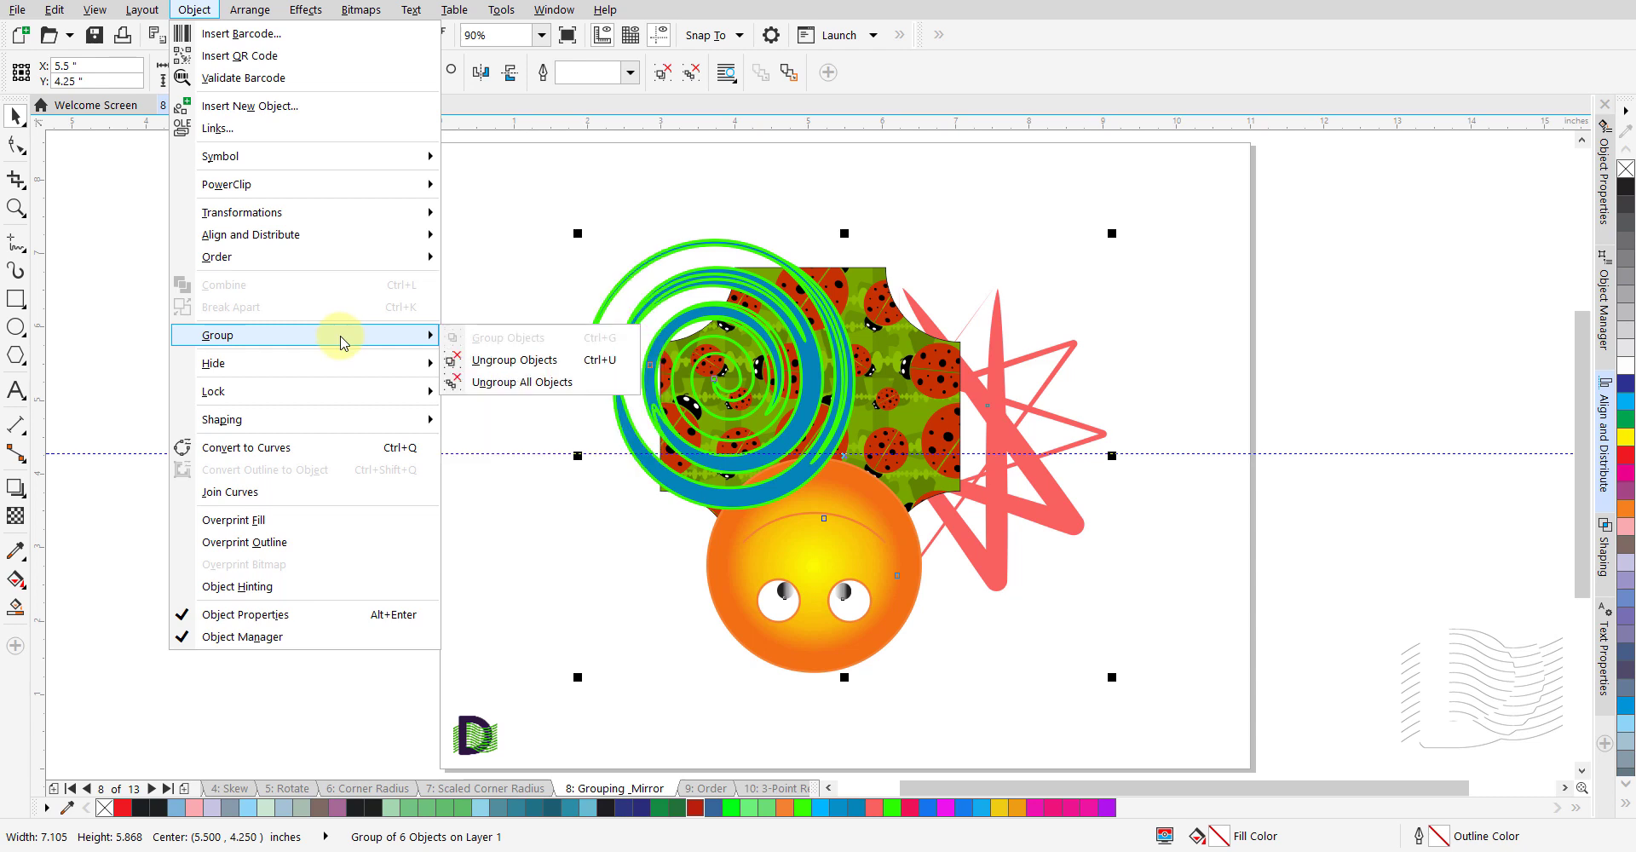
click(524, 362)
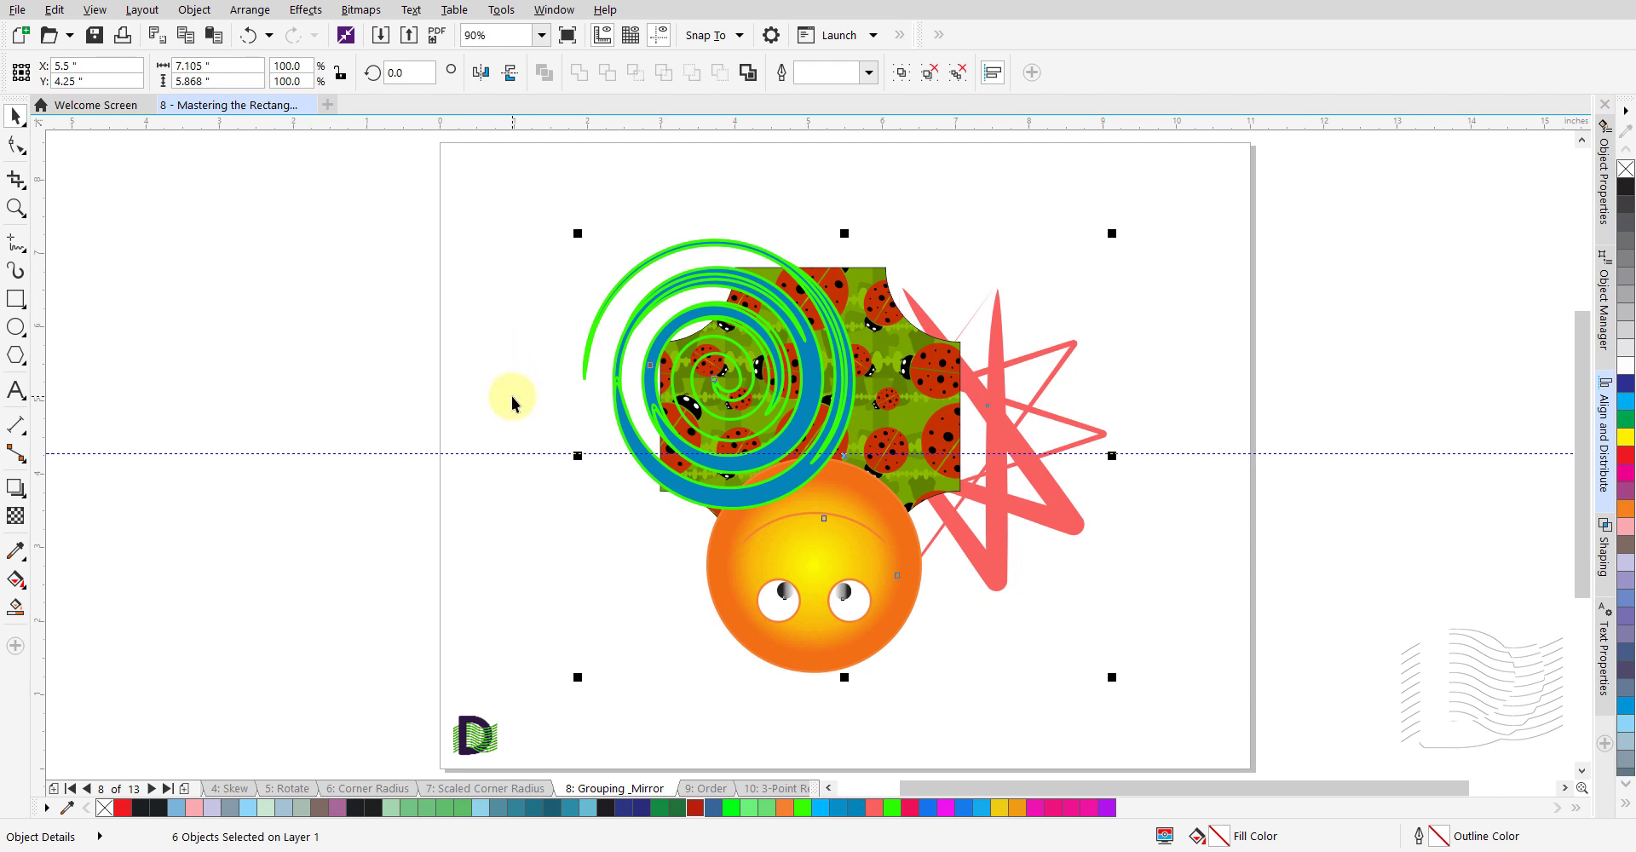
click(511, 397)
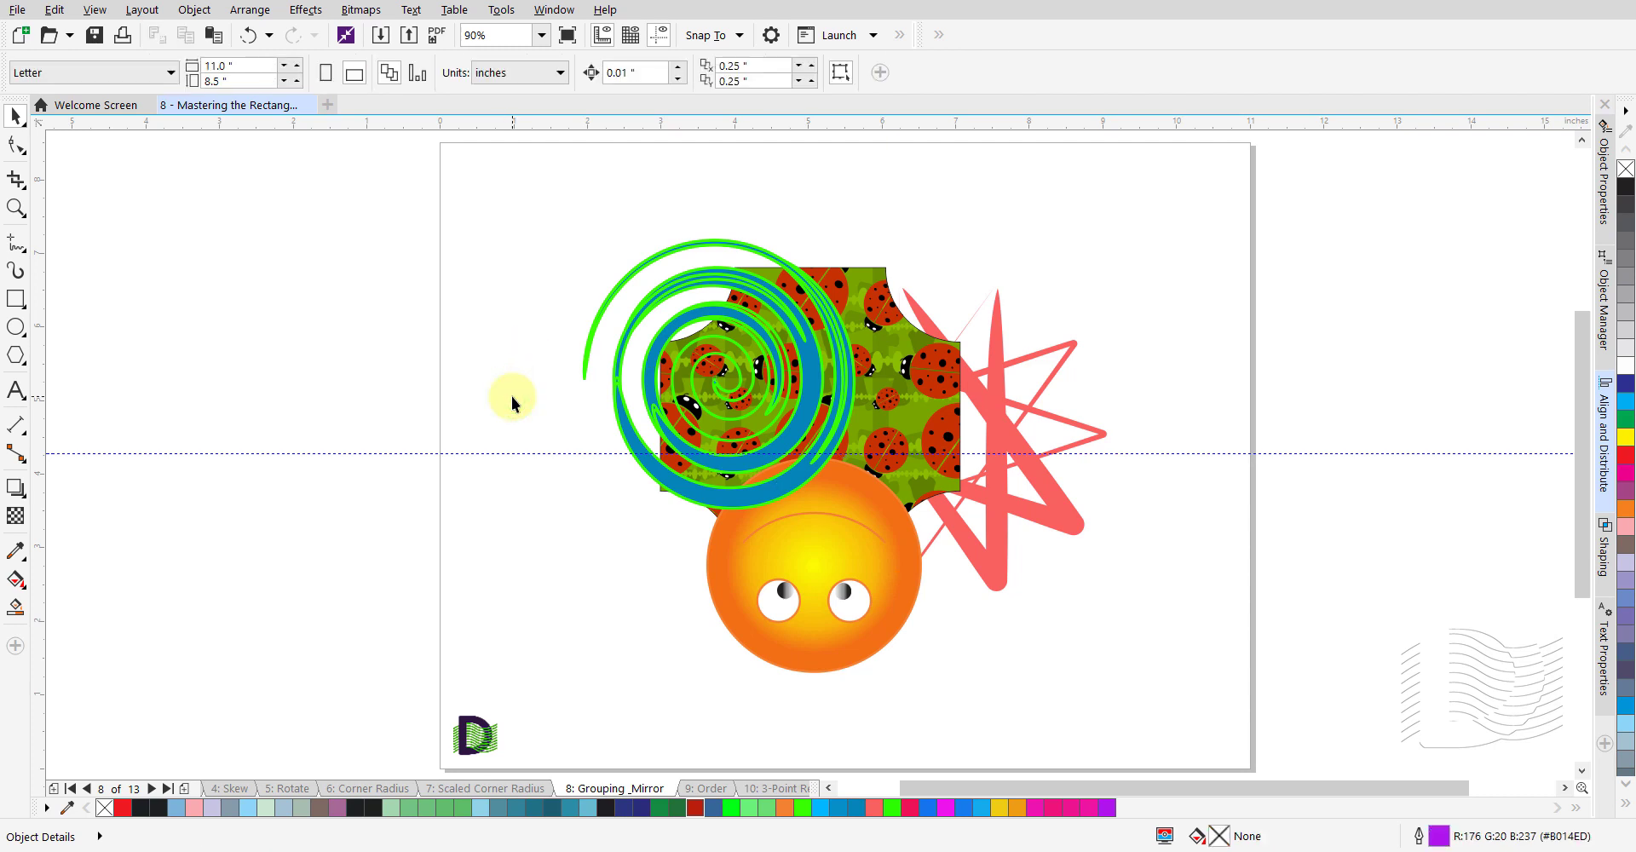
click(810, 561)
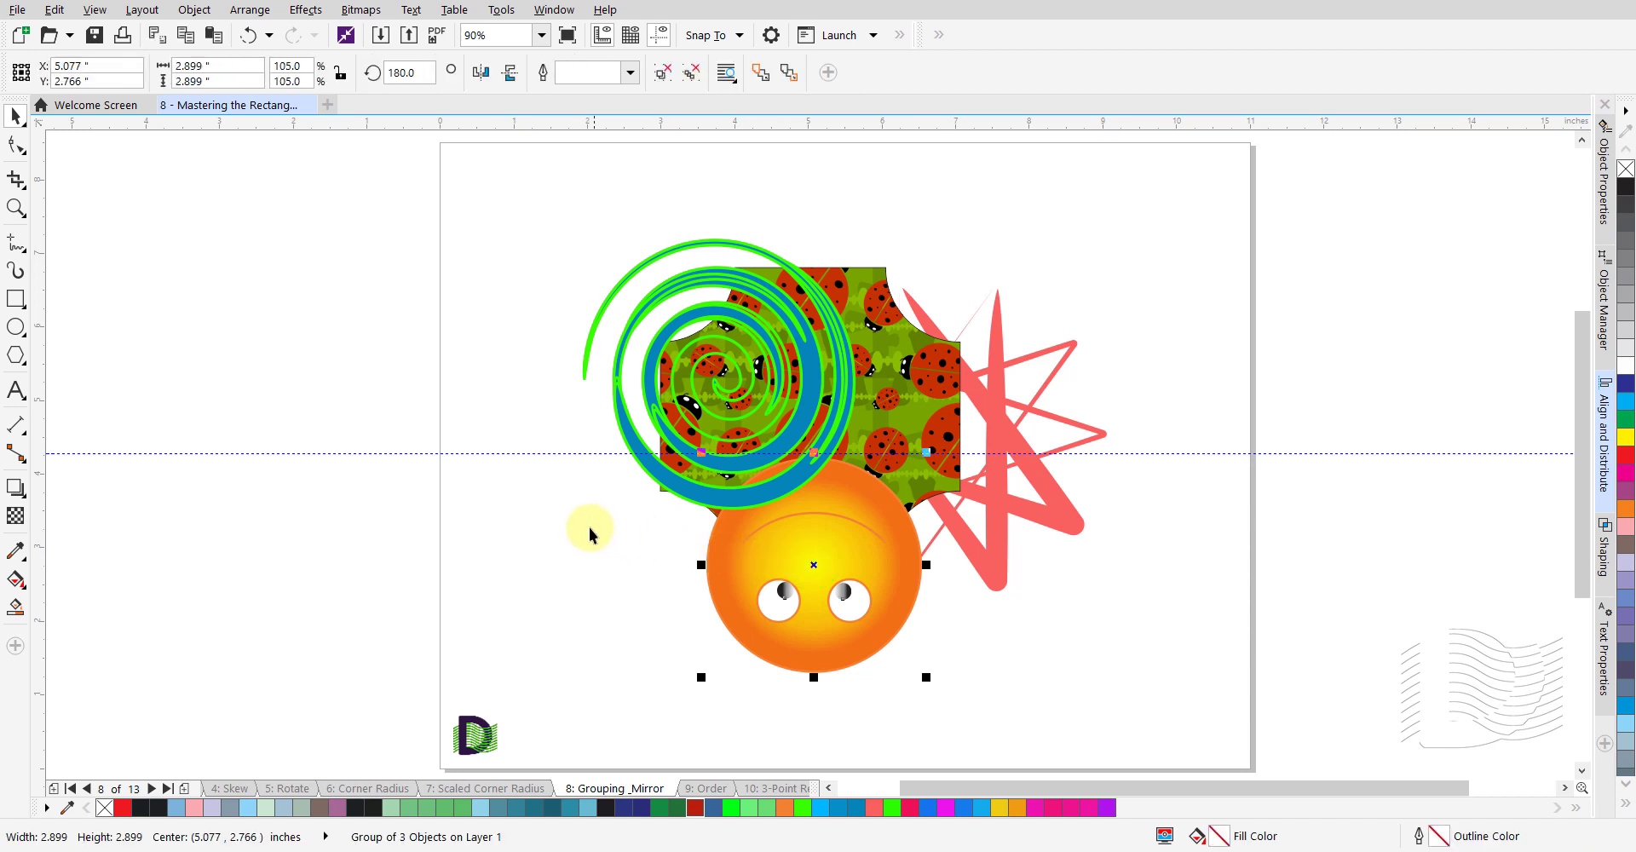
click(547, 518)
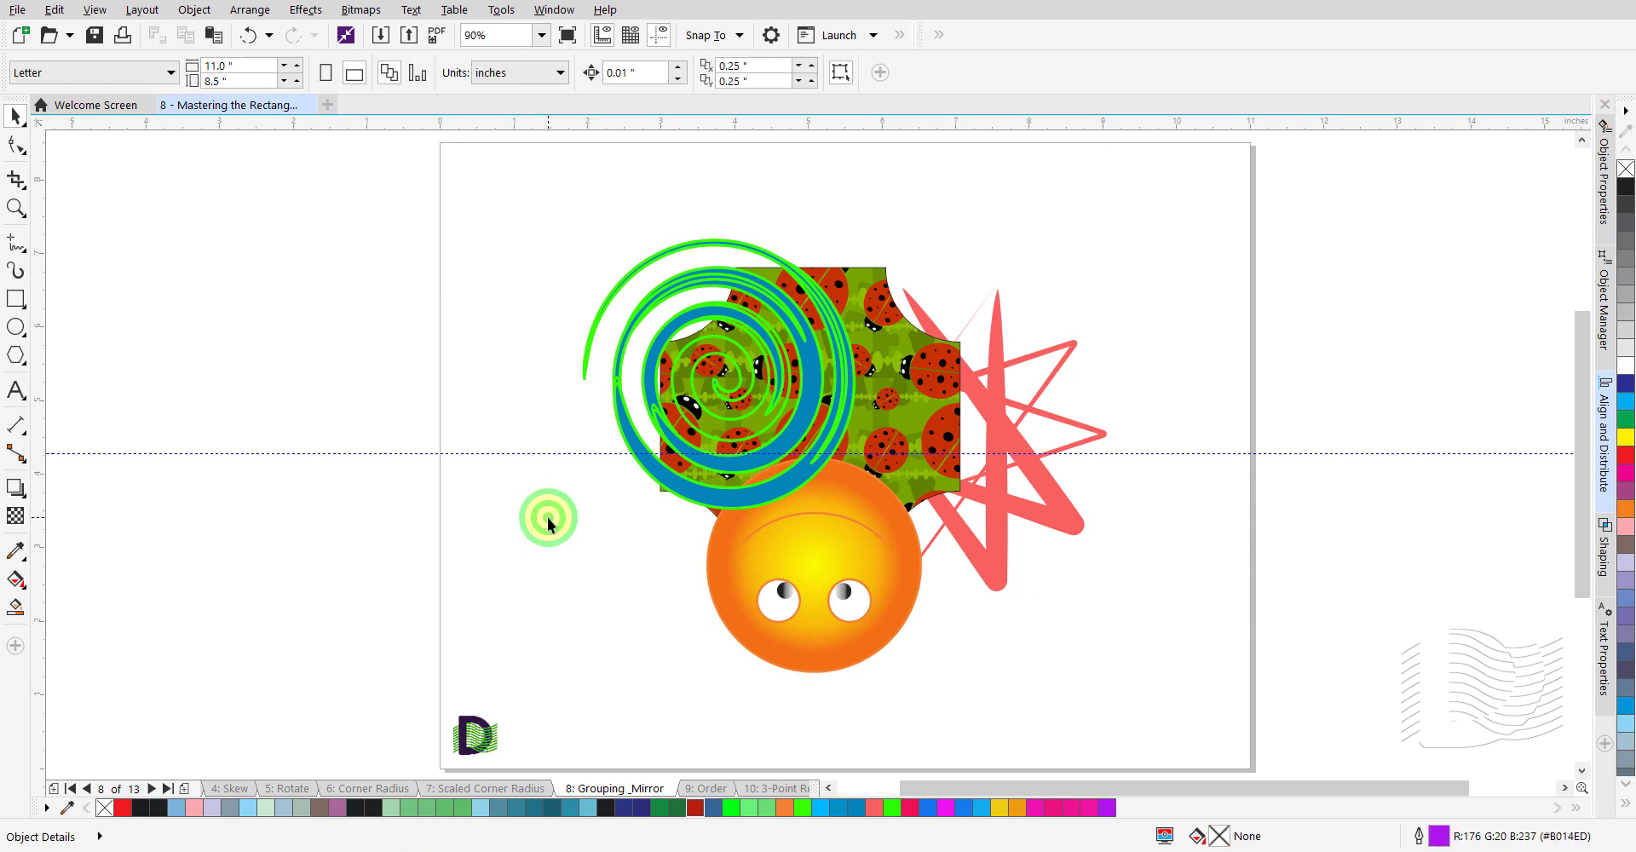
key(ctrl+z)
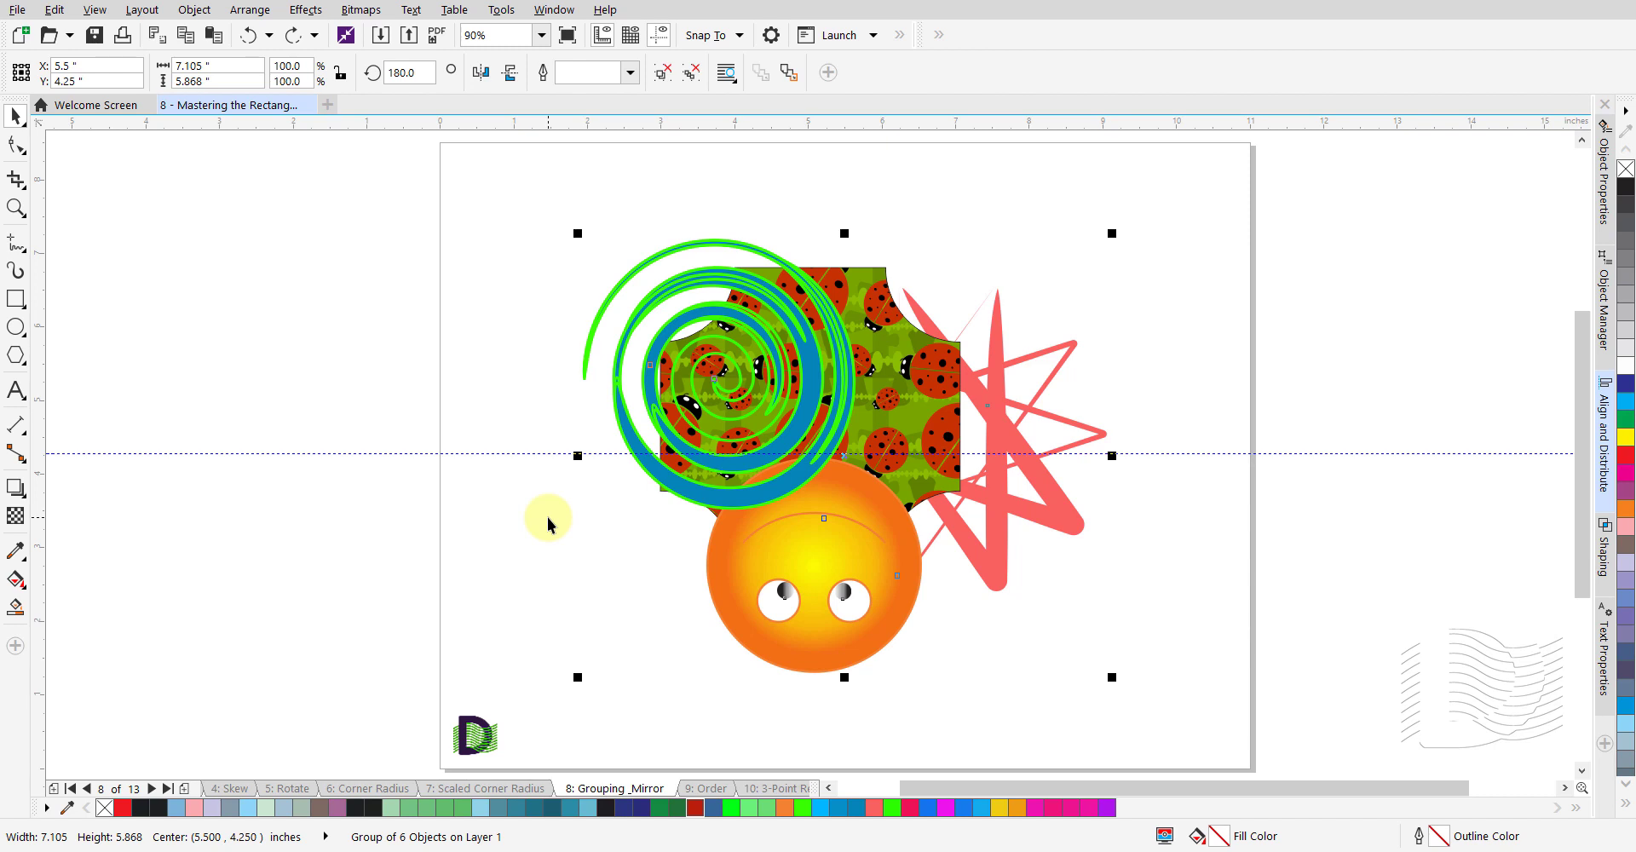
- Reselect the grouped character, ungroup it, select the blue and green spiral on its own, and undo the ungrouping
click(527, 518)
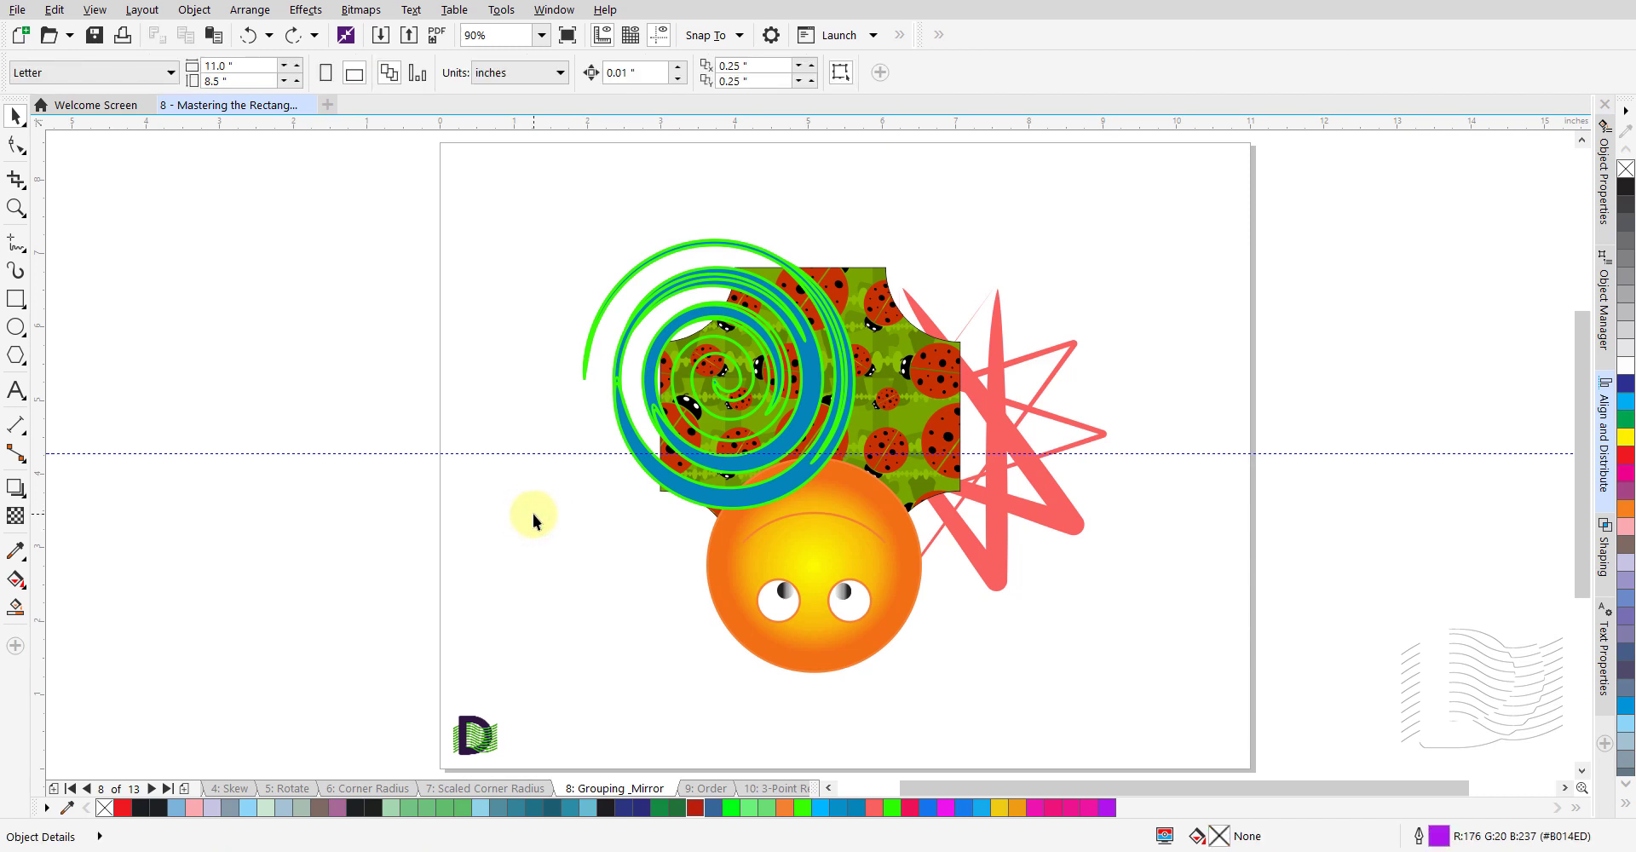
click(789, 540)
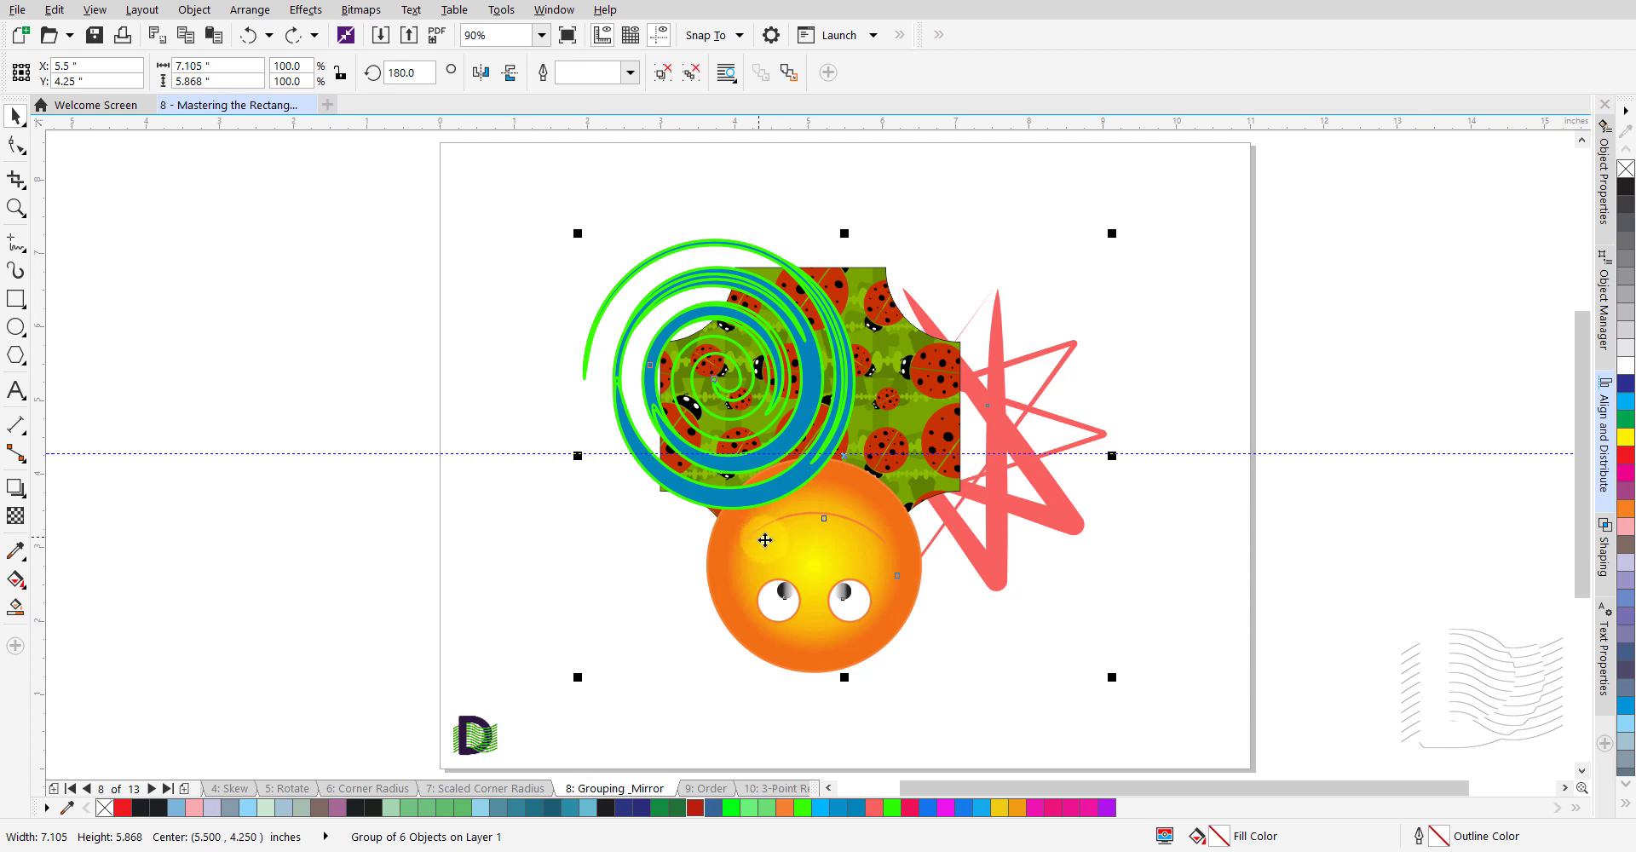
key(ctrl+u)
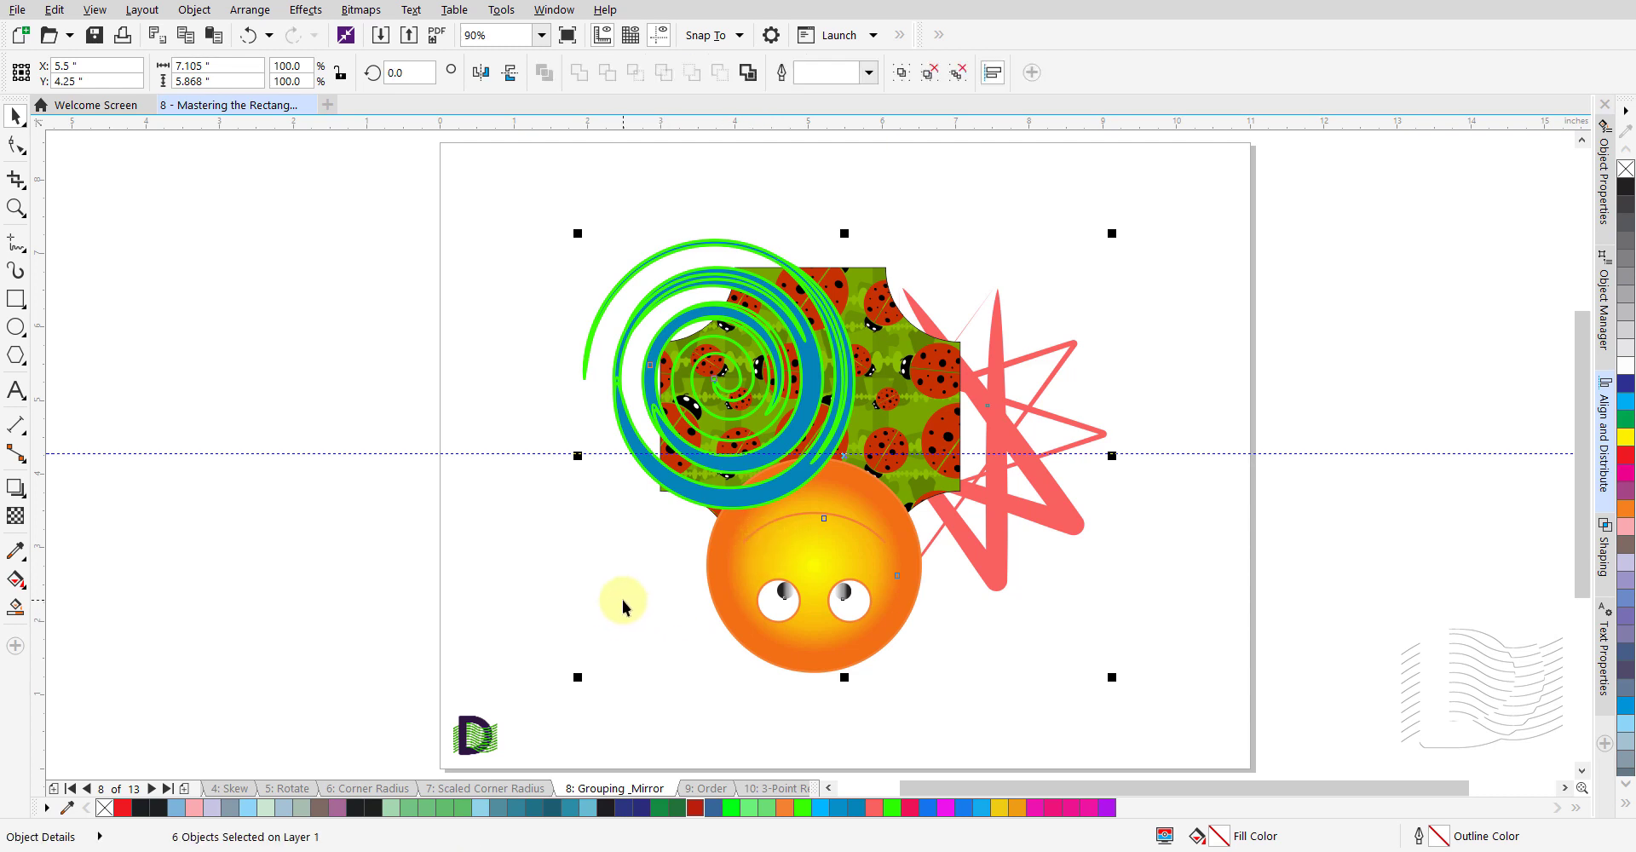
click(505, 569)
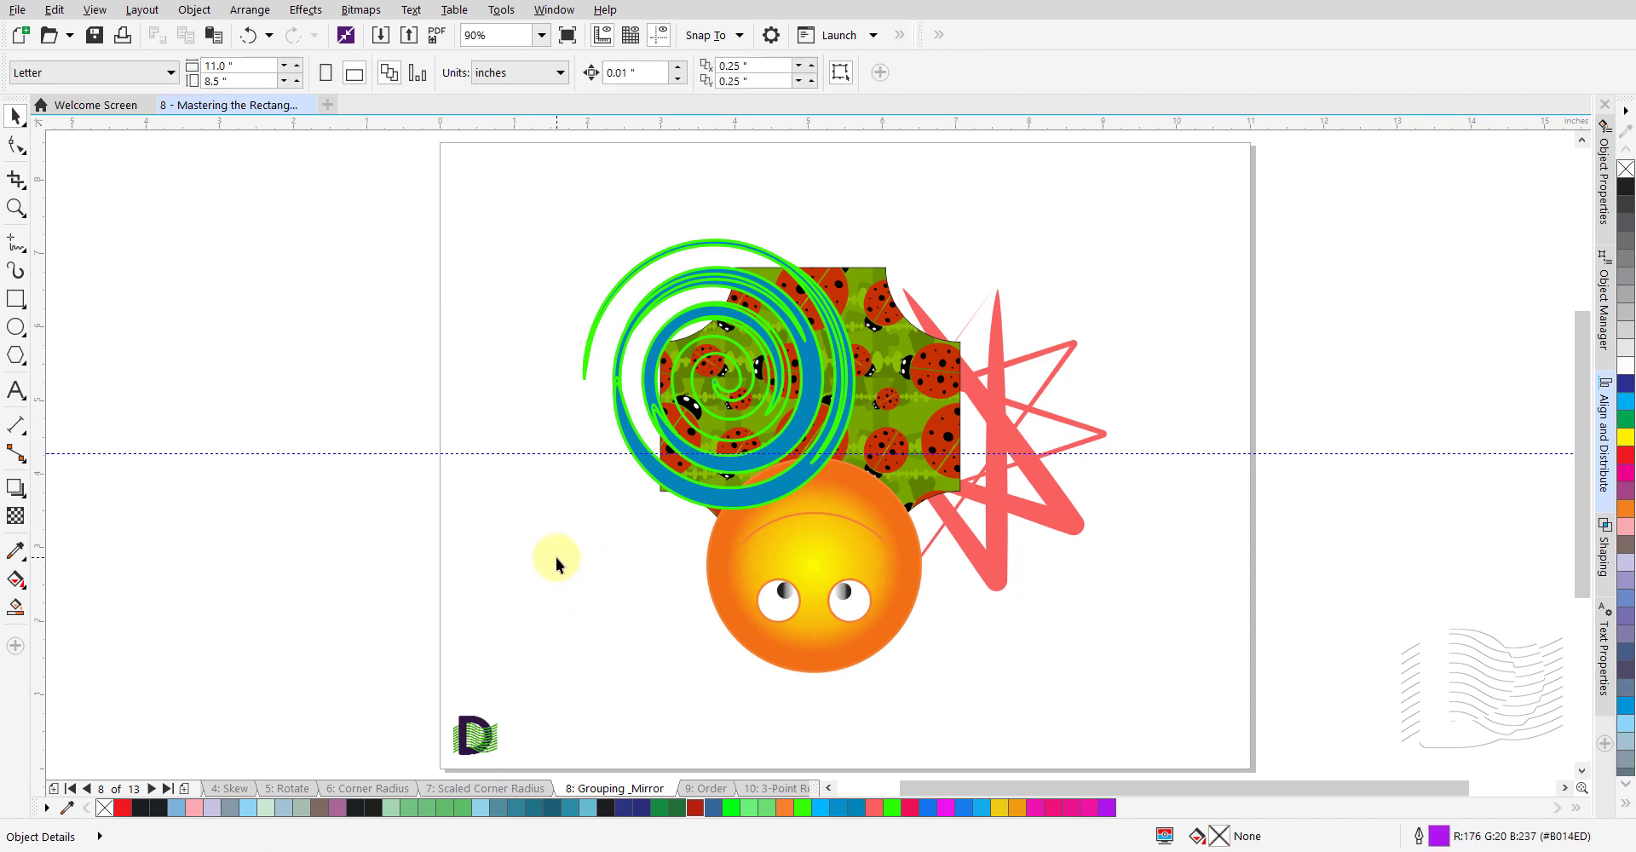
click(685, 488)
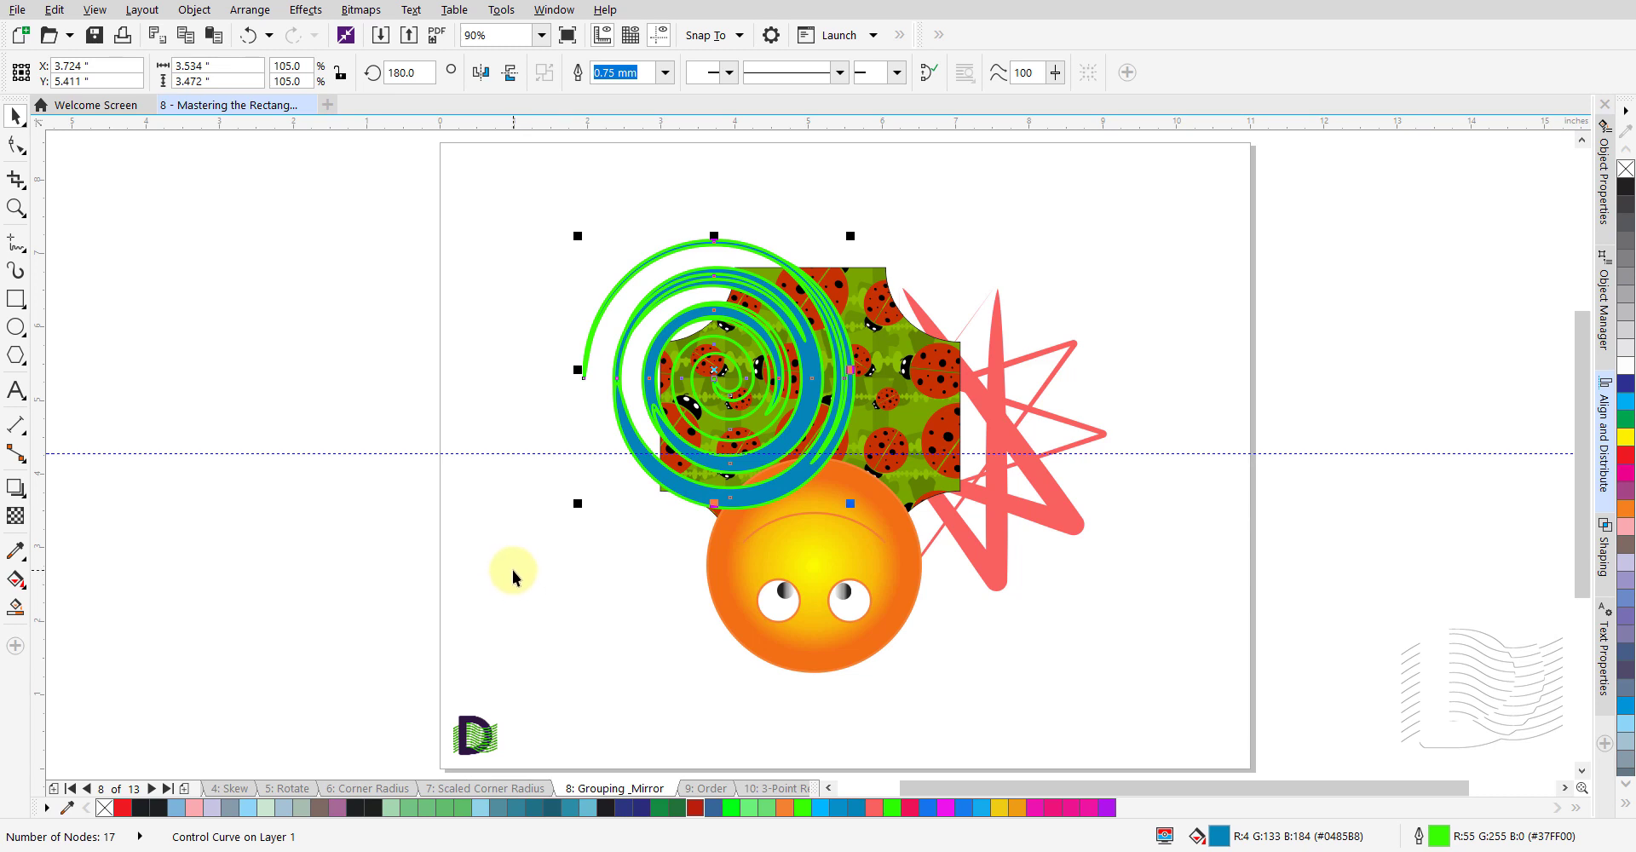
key(ctrl+z)
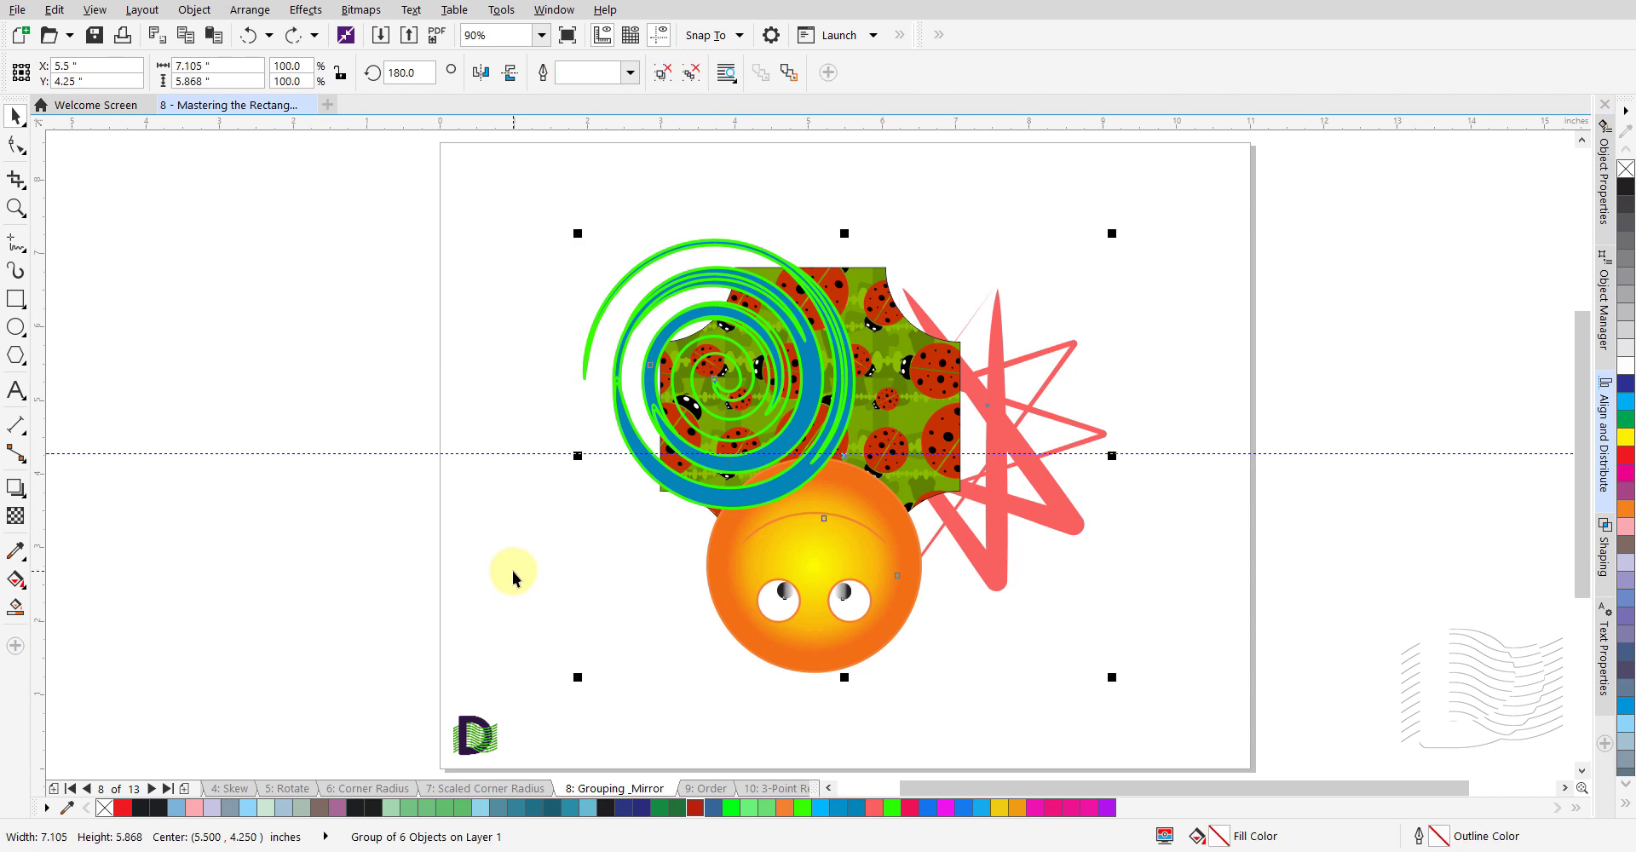
- Ungroup the character once more, select the pink star shape to check that it is independent, and undo the ungrouping
click(513, 571)
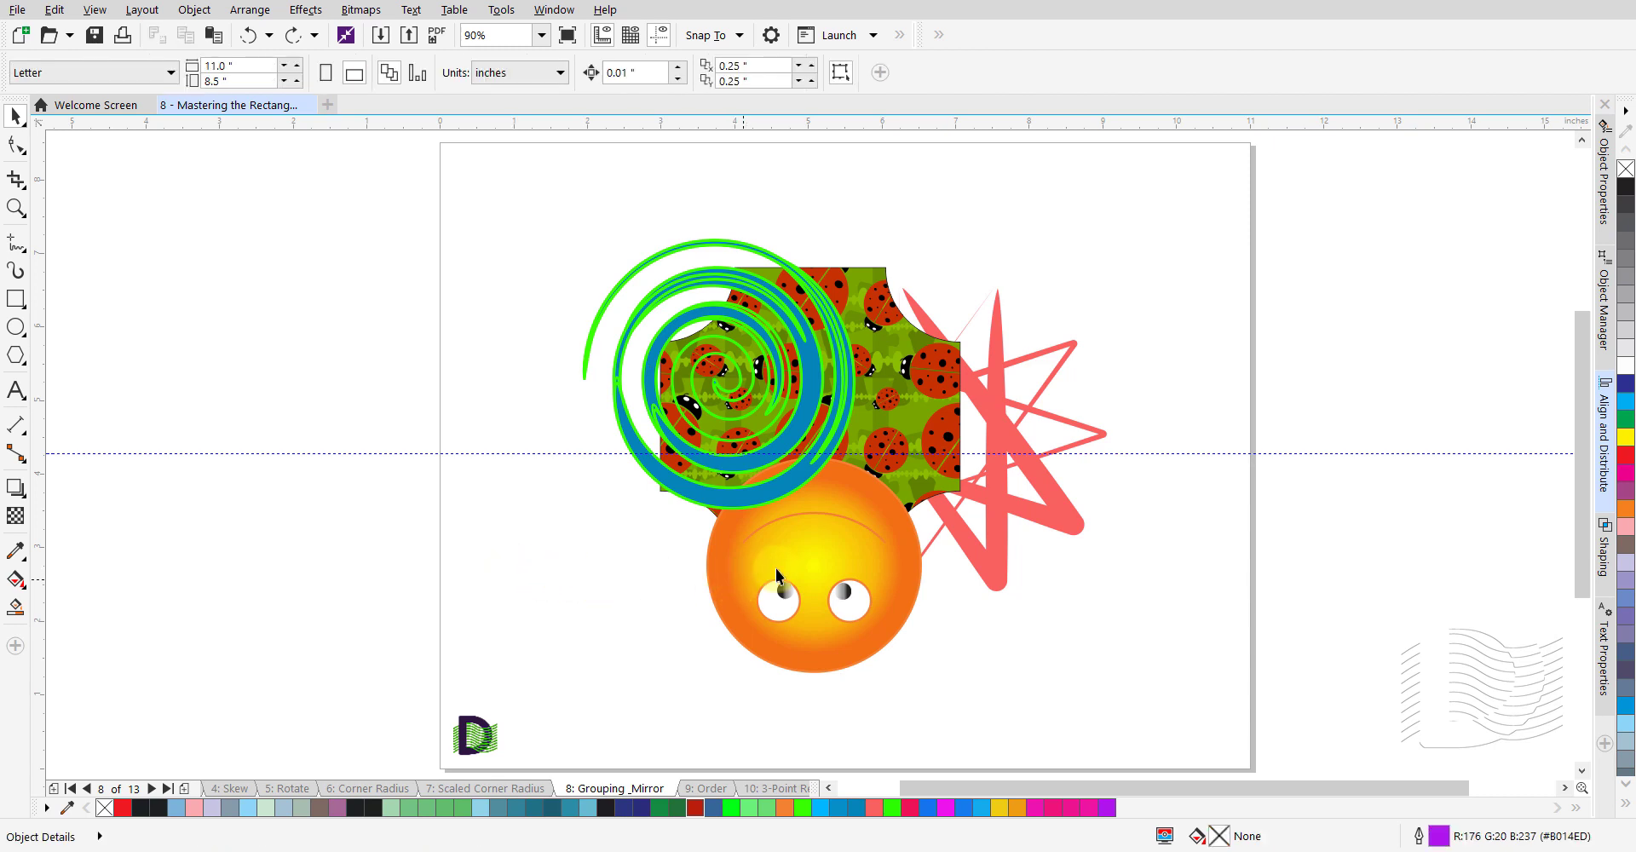
click(798, 564)
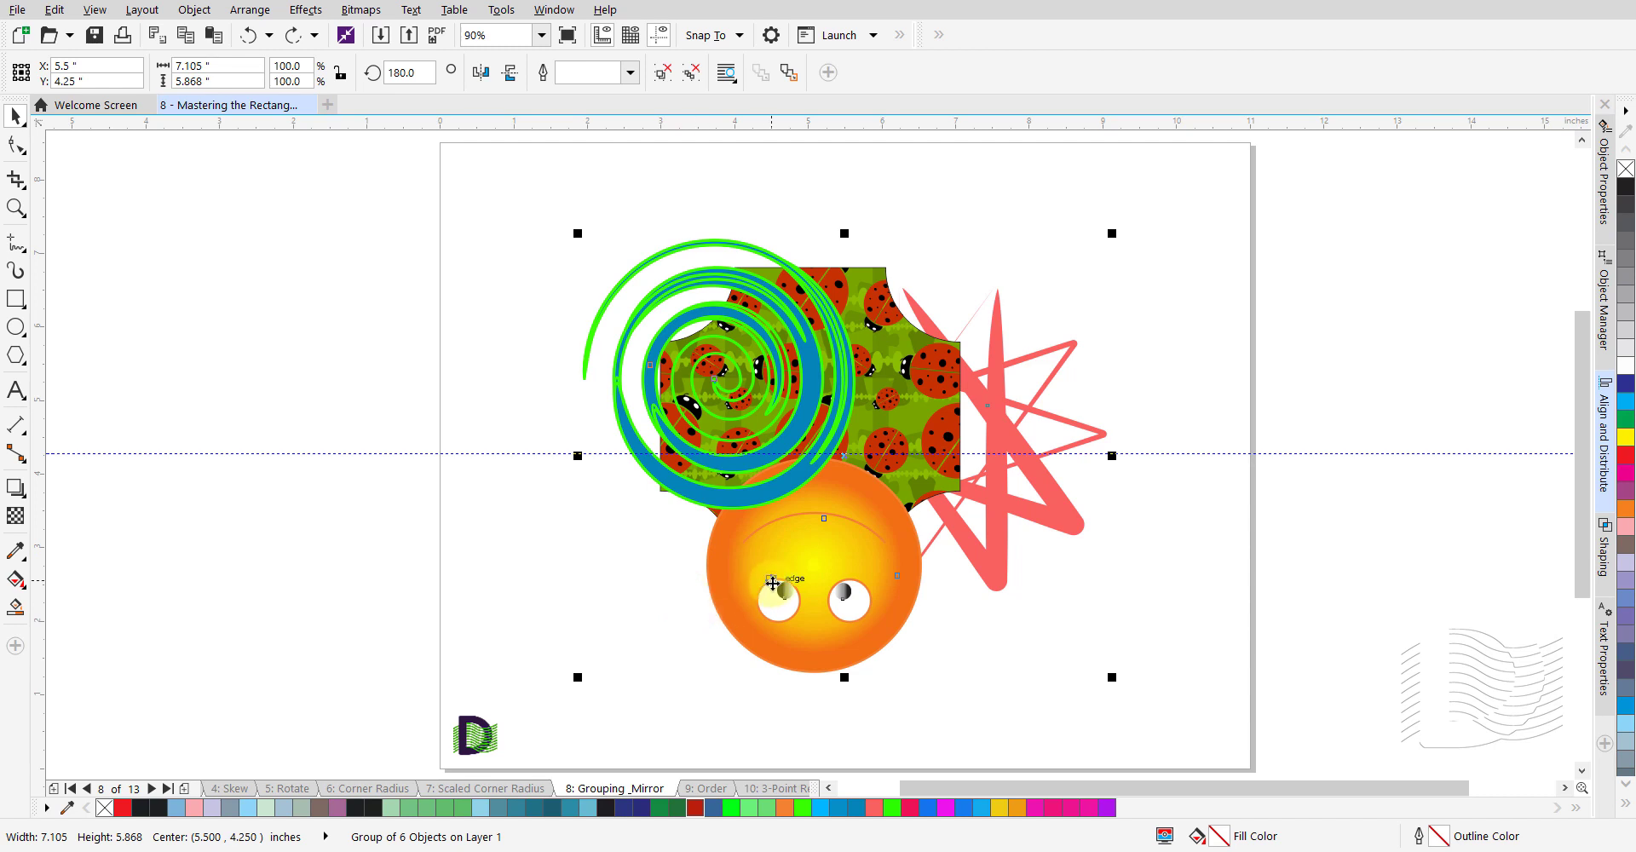
right_click(801, 539)
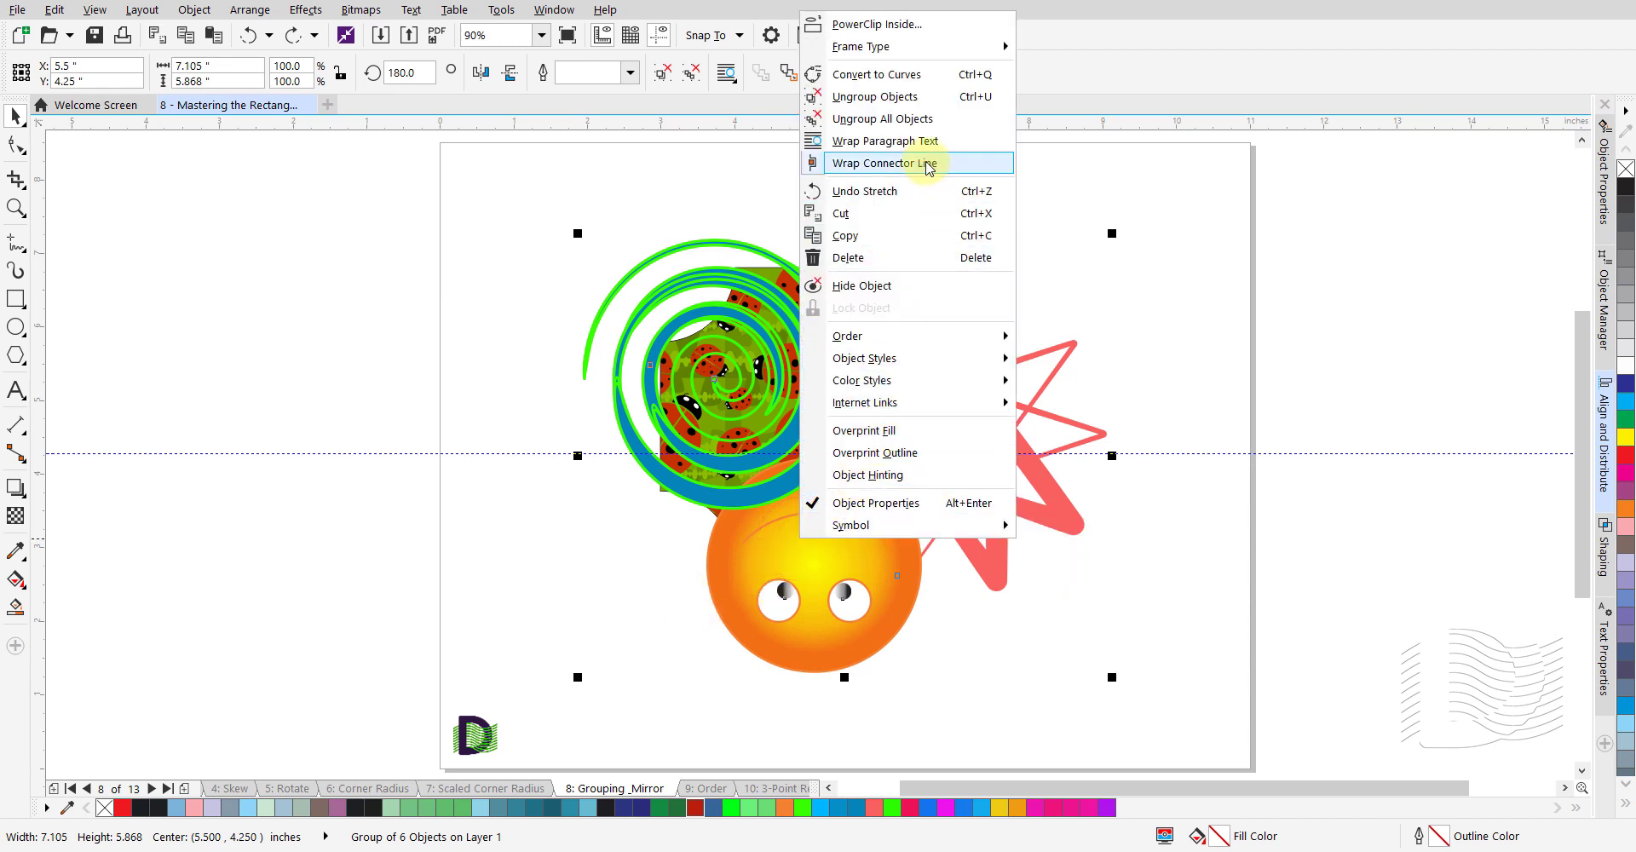
click(900, 98)
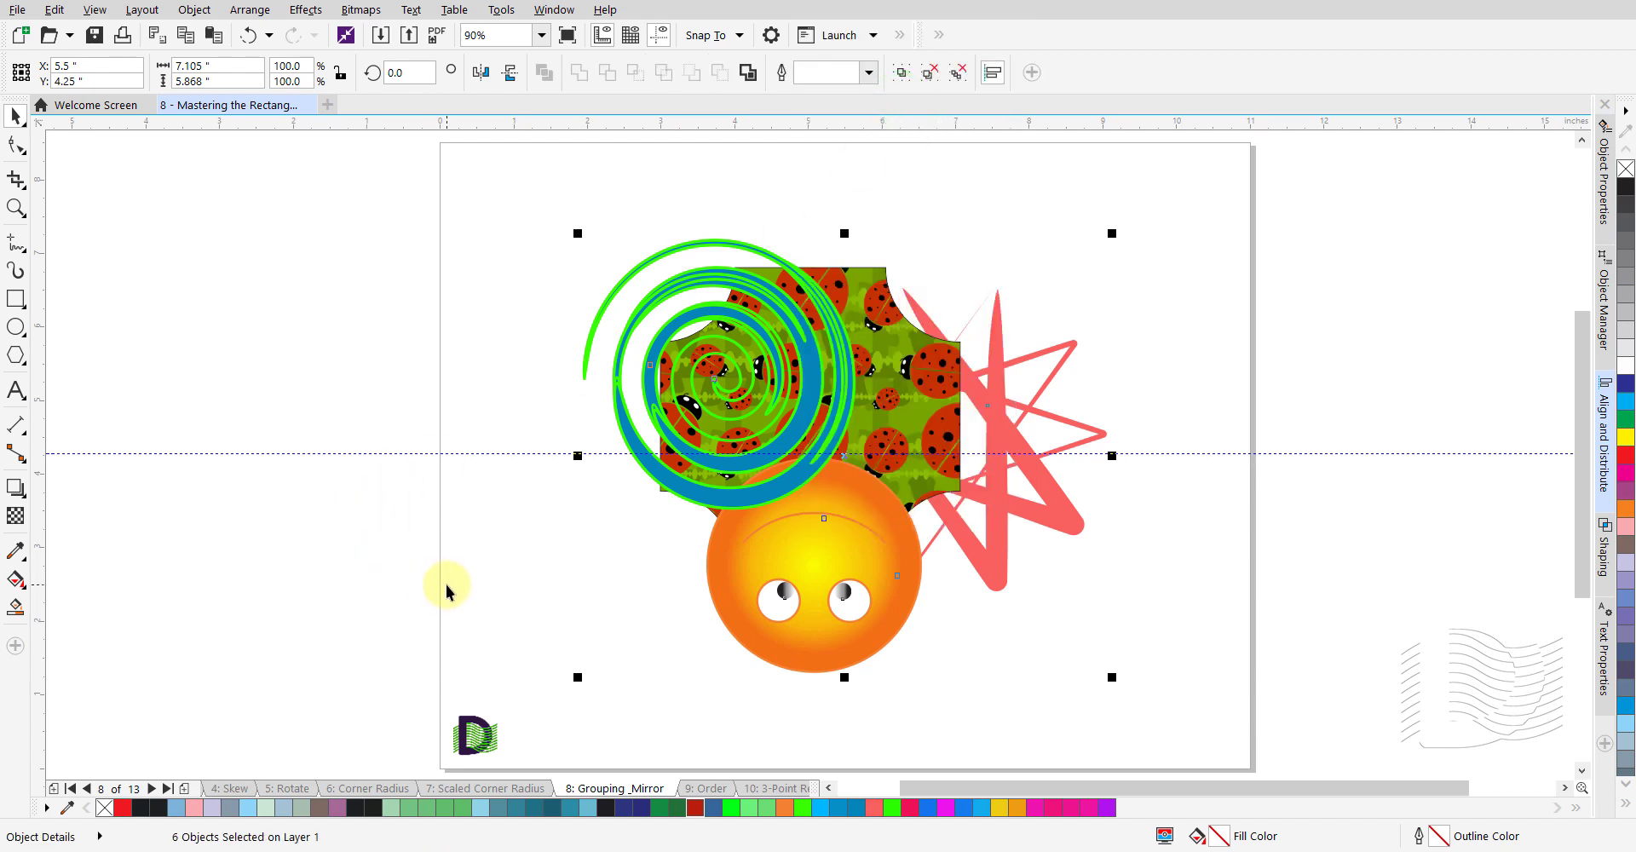
click(498, 574)
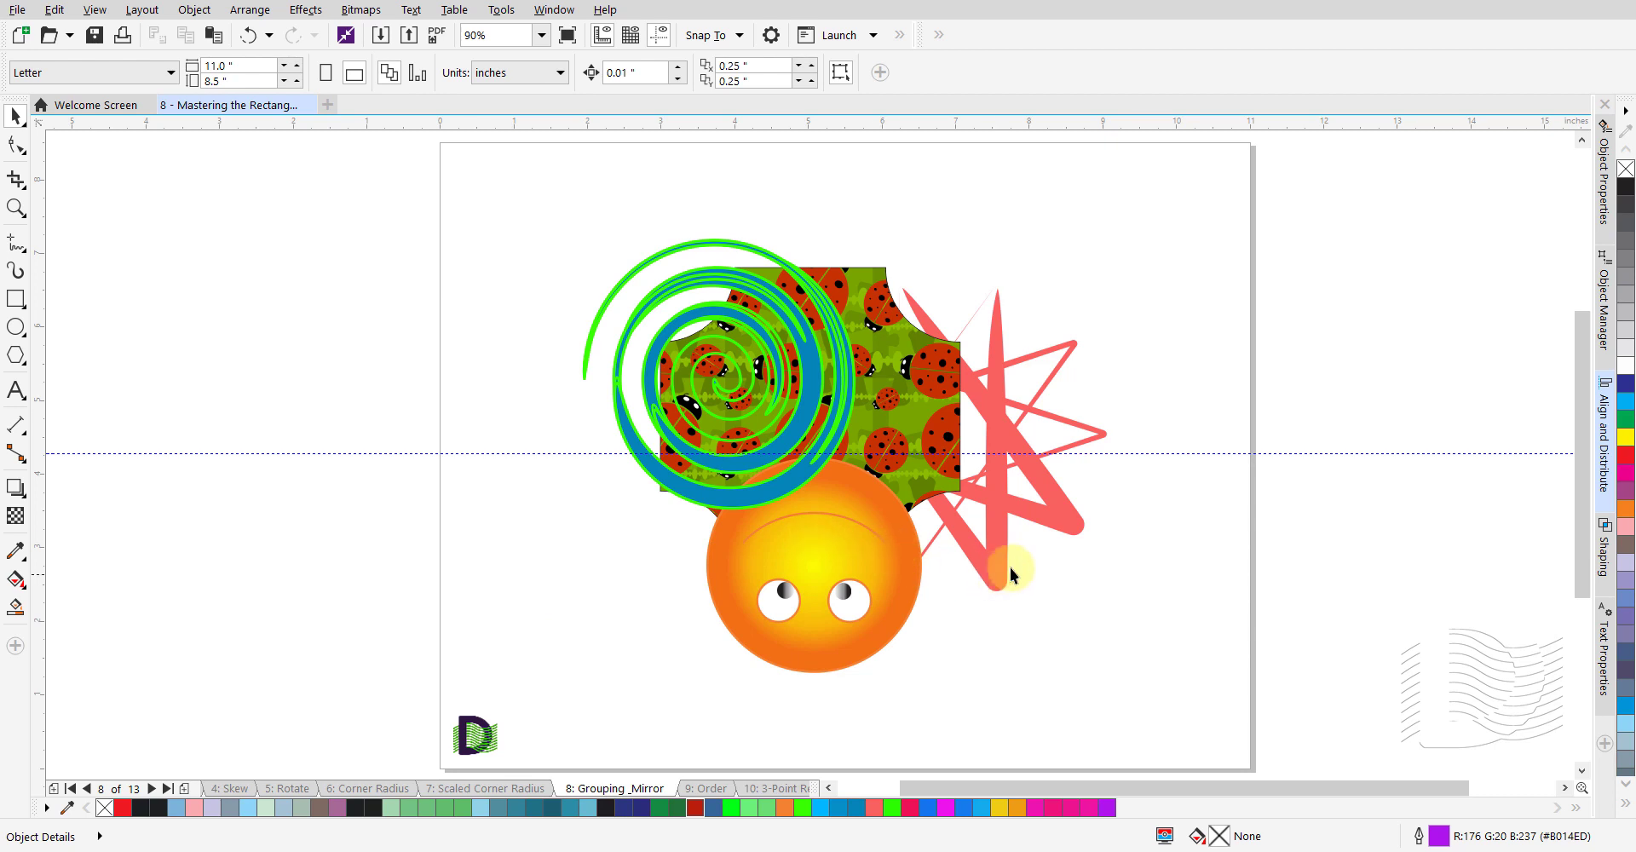
click(985, 570)
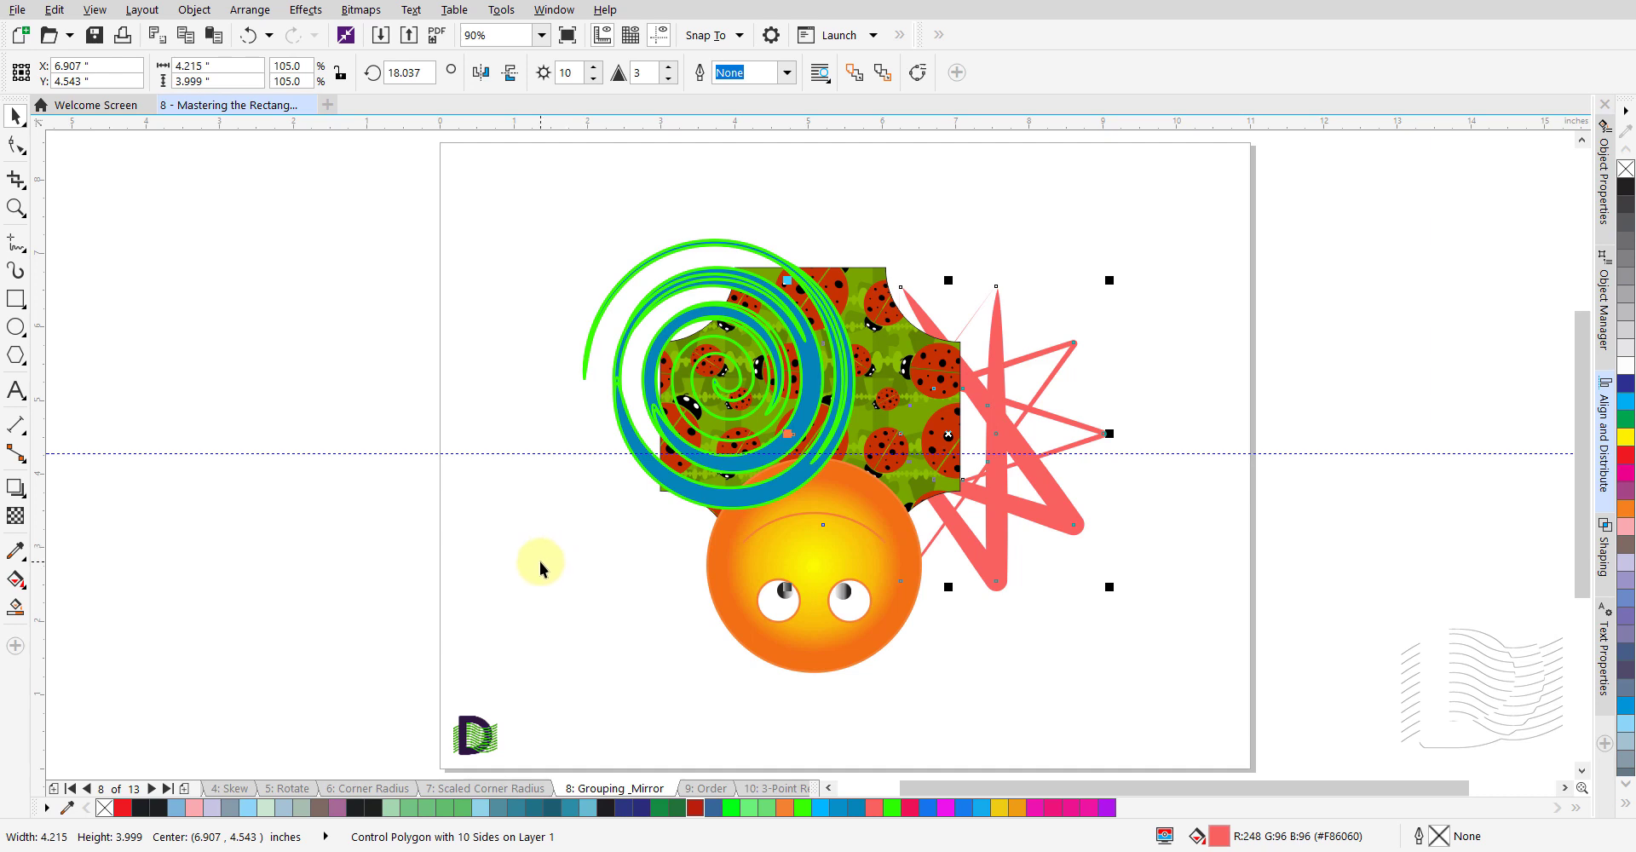
key(ctrl+z)
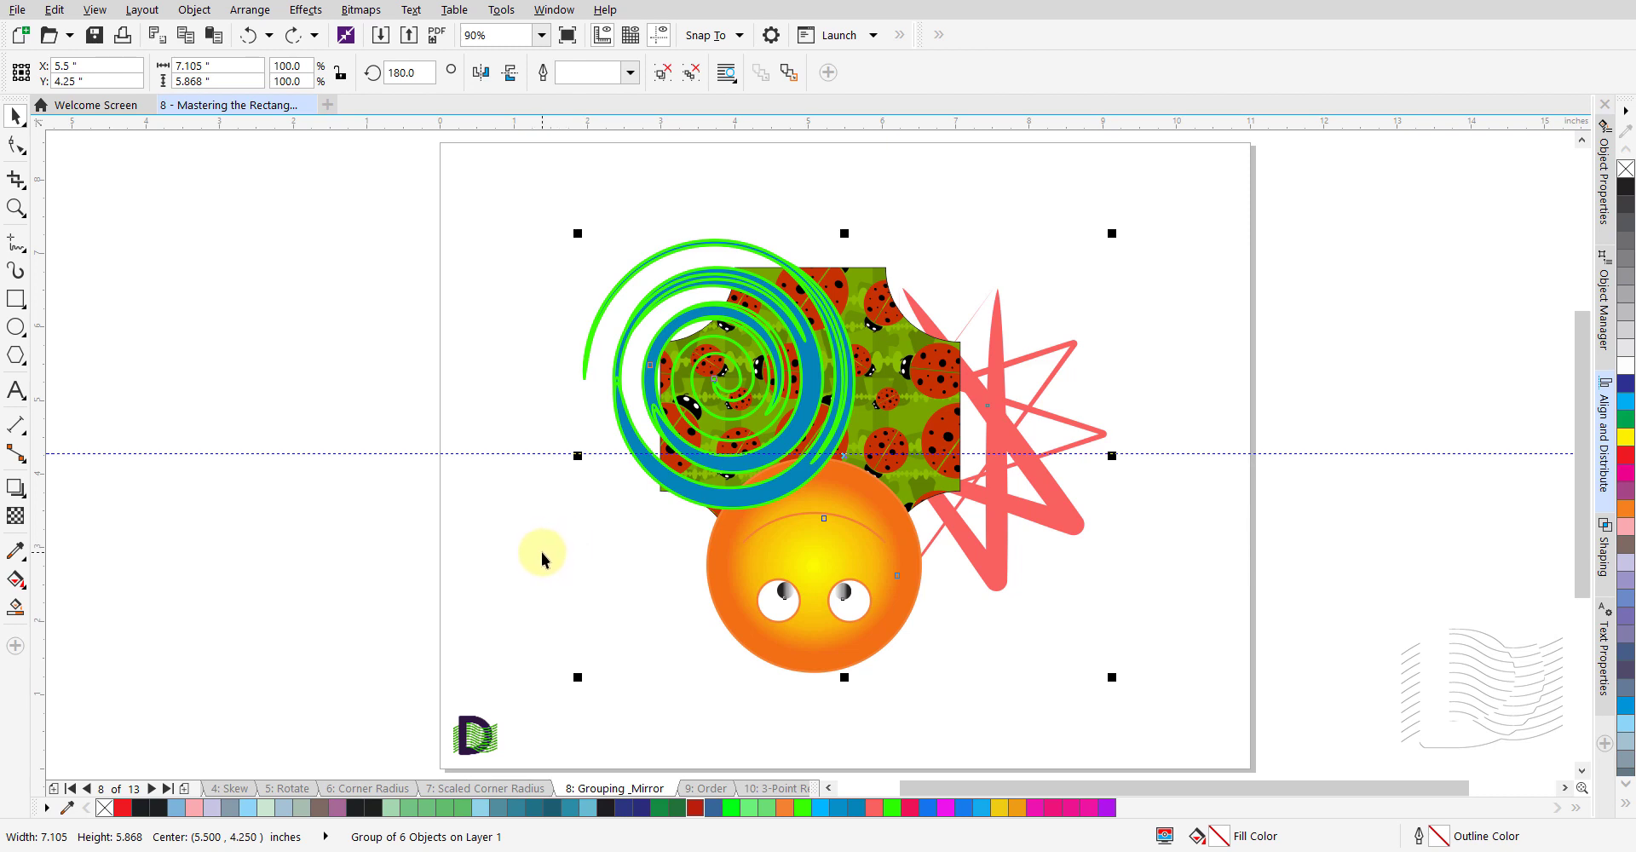
- Select the grouped character, ungroup its objects, and select the face alone to check that it is independent
click(518, 546)
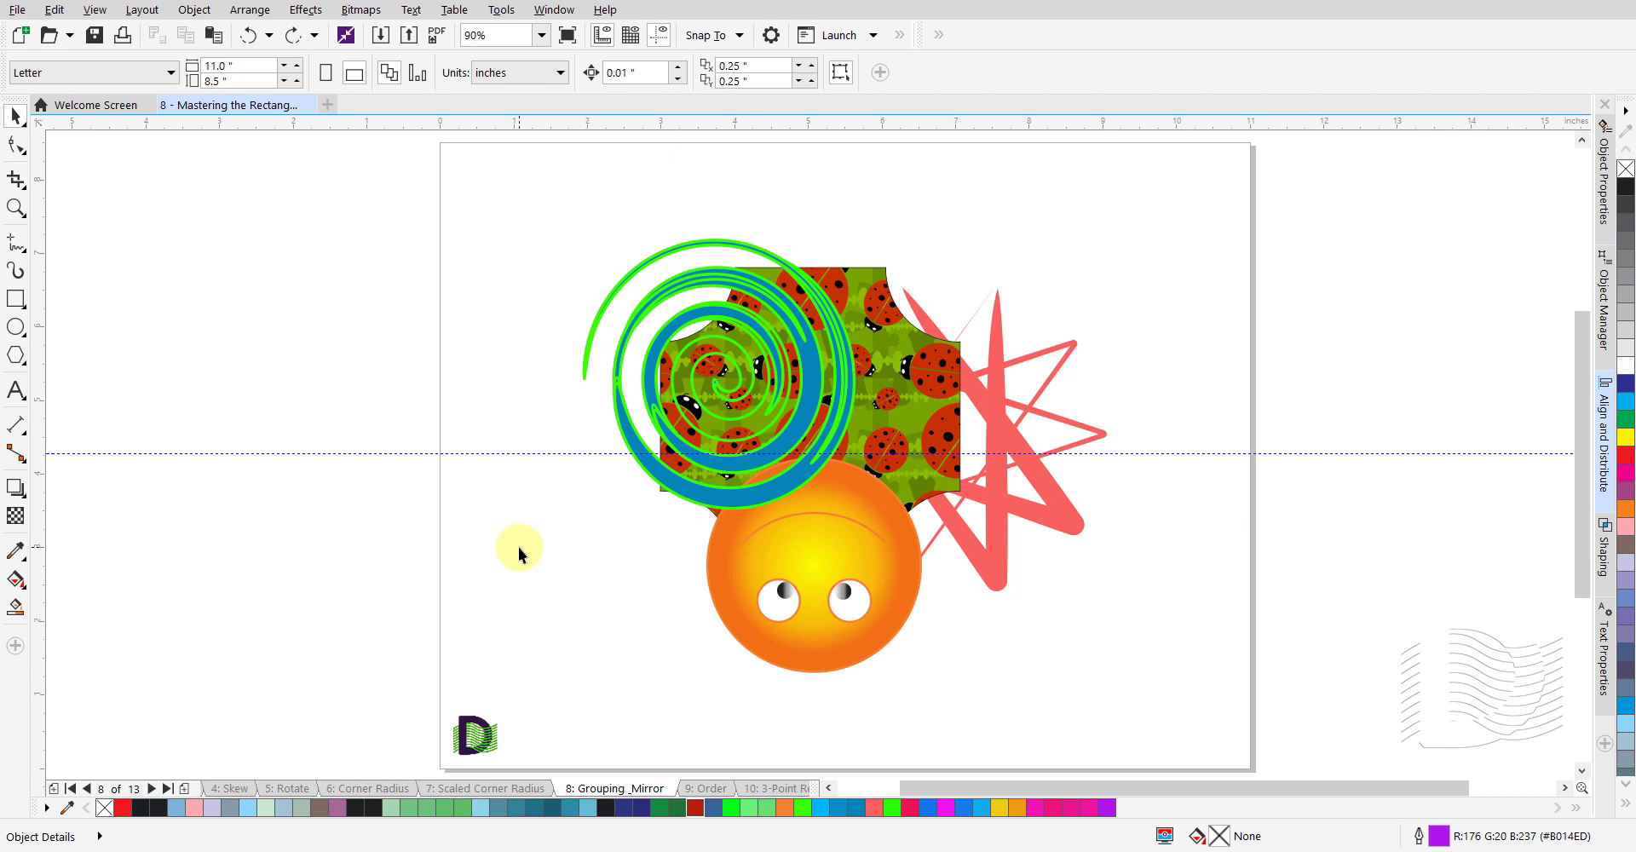
click(794, 548)
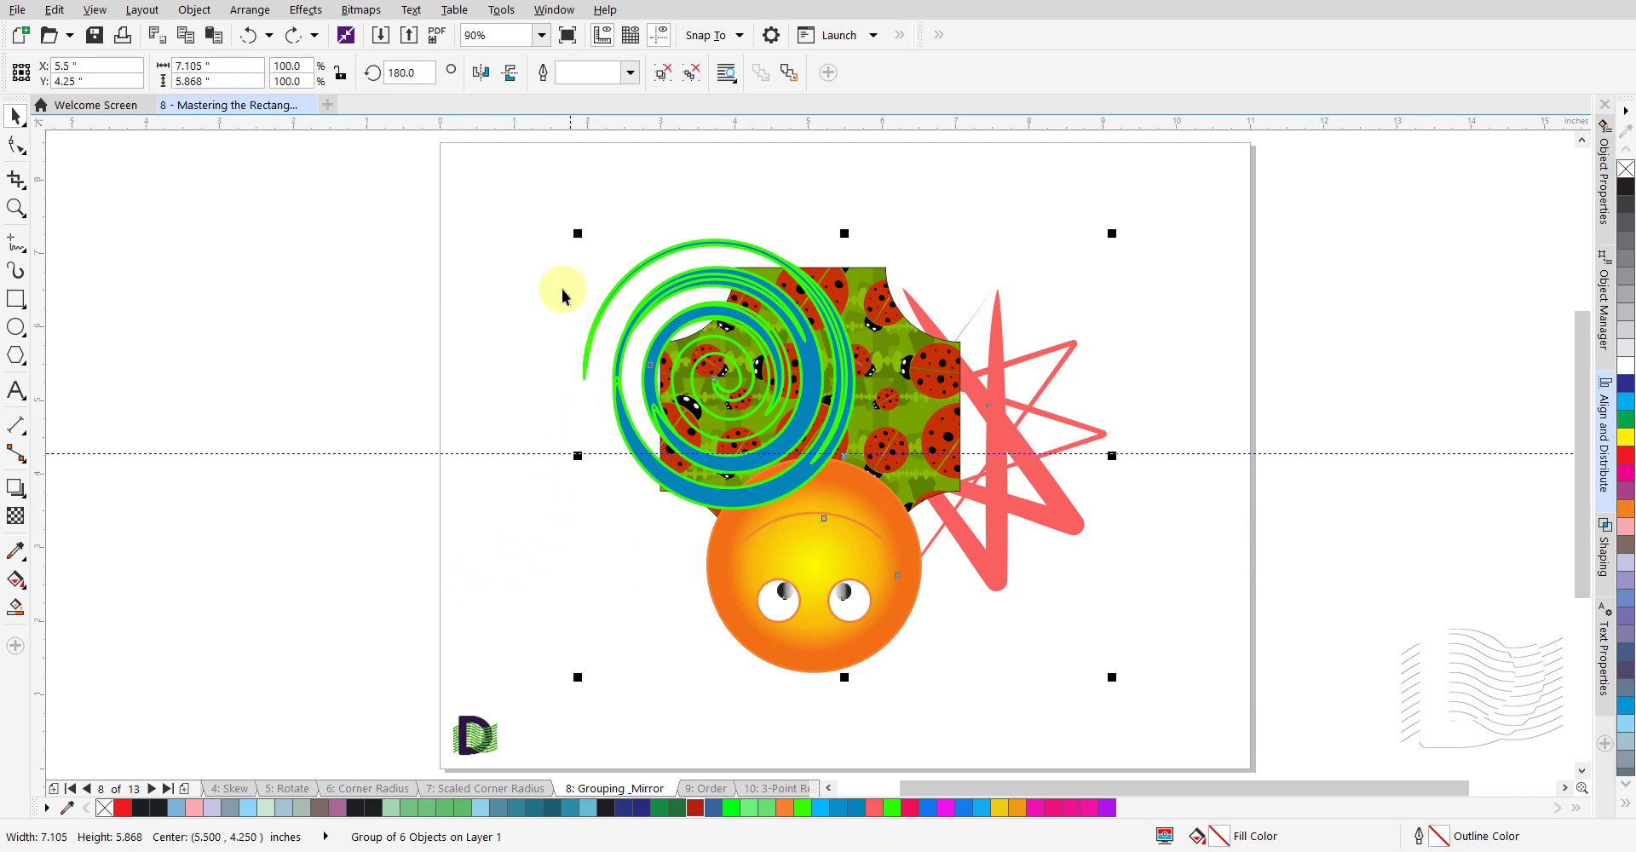
click(665, 76)
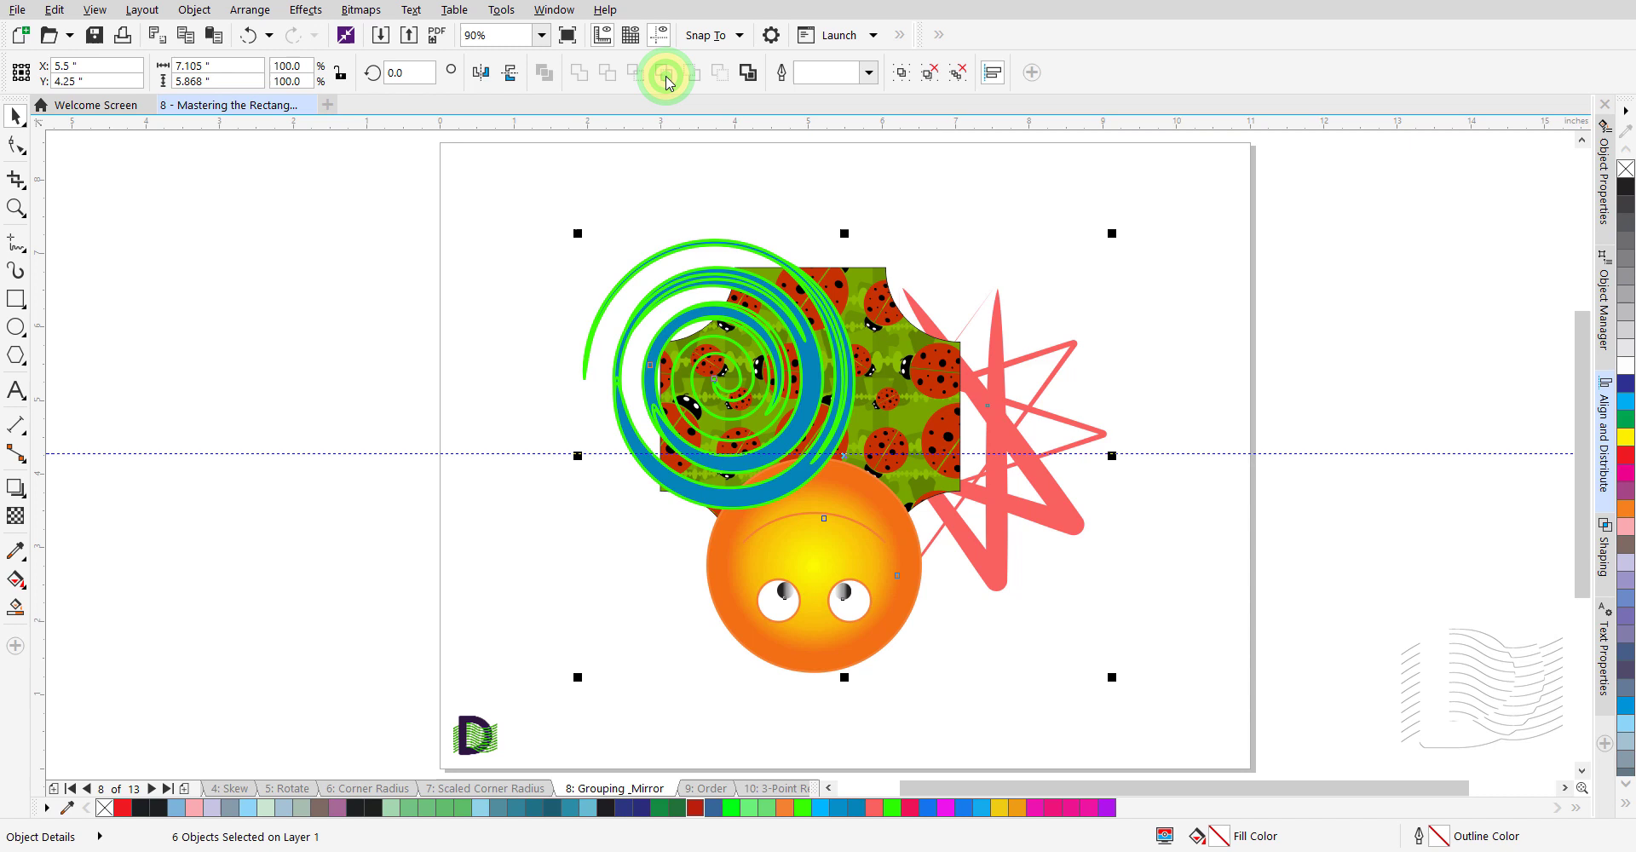
click(527, 388)
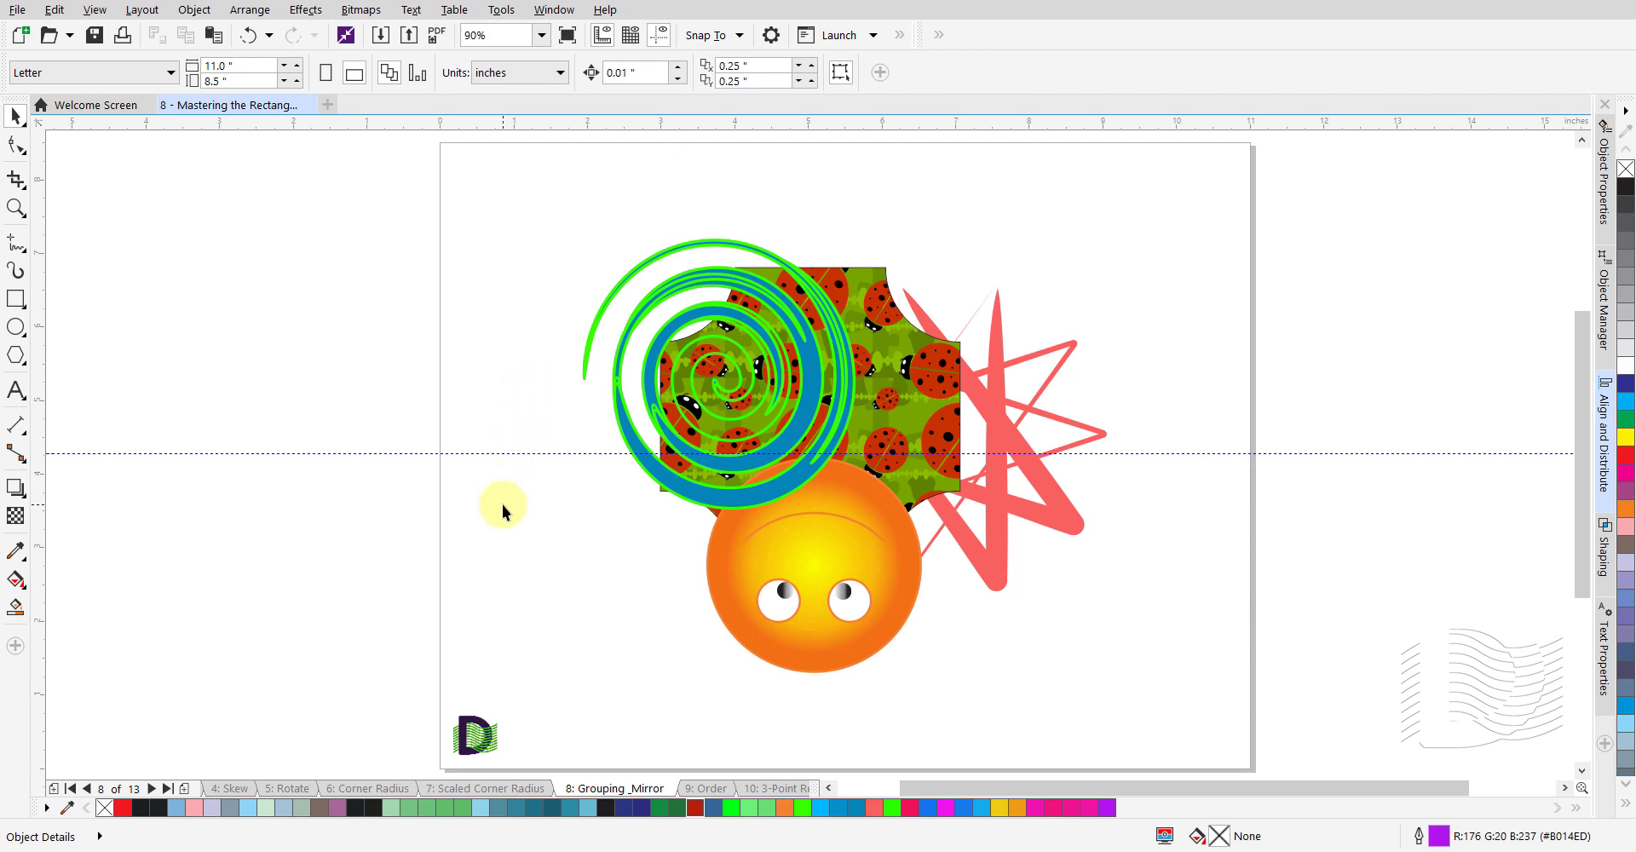
click(794, 547)
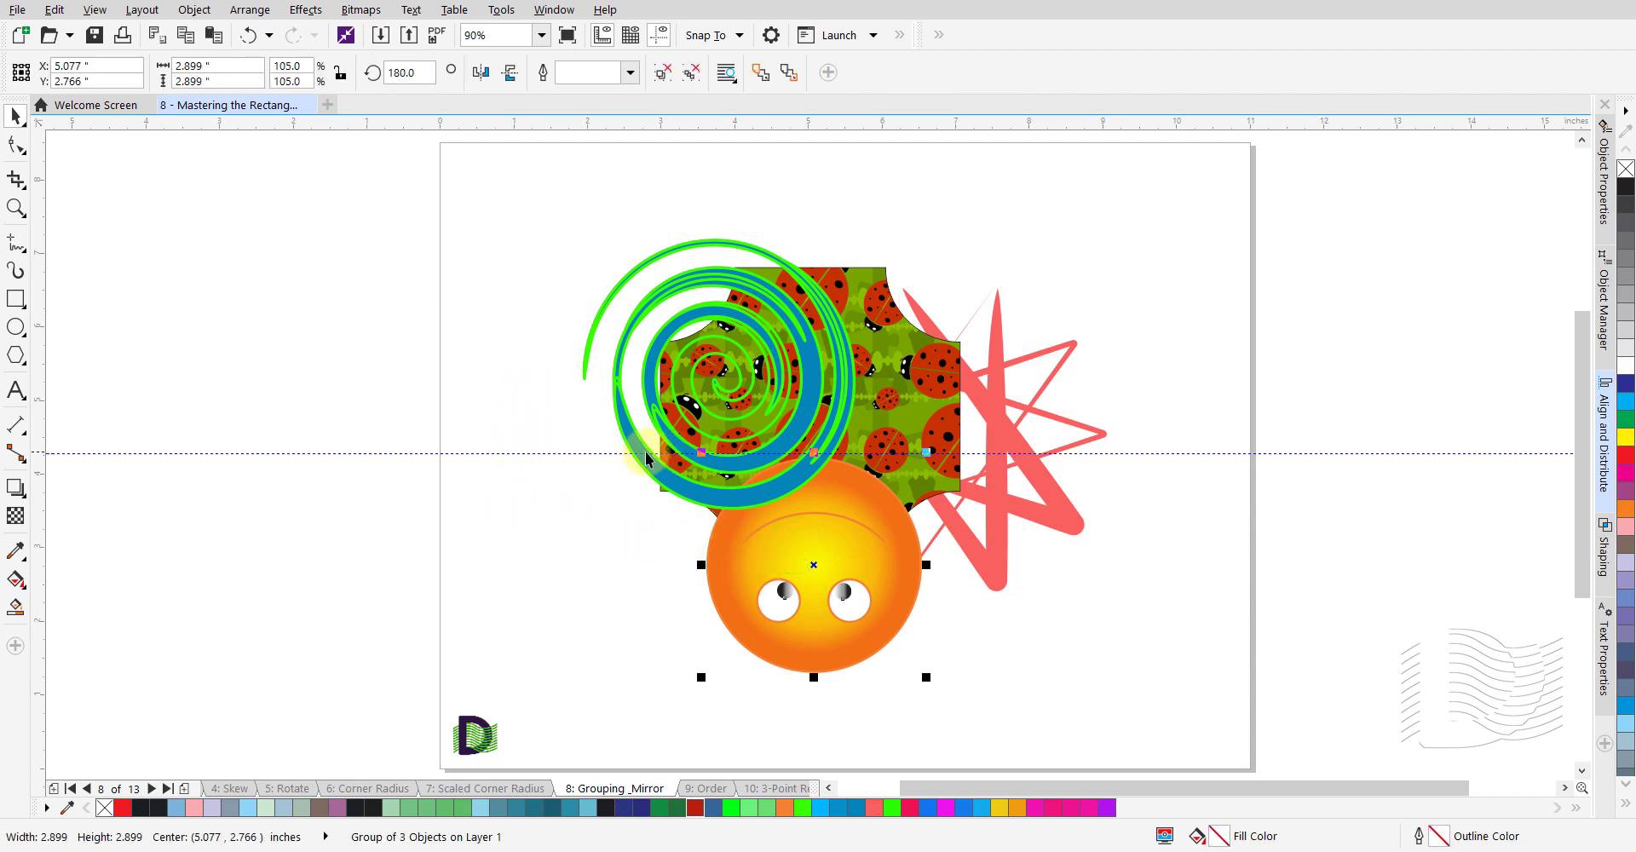
- Select the spiral, the ladybug-patterned shape and the pink star in turn to check that each is independent, and clear the selection
click(637, 453)
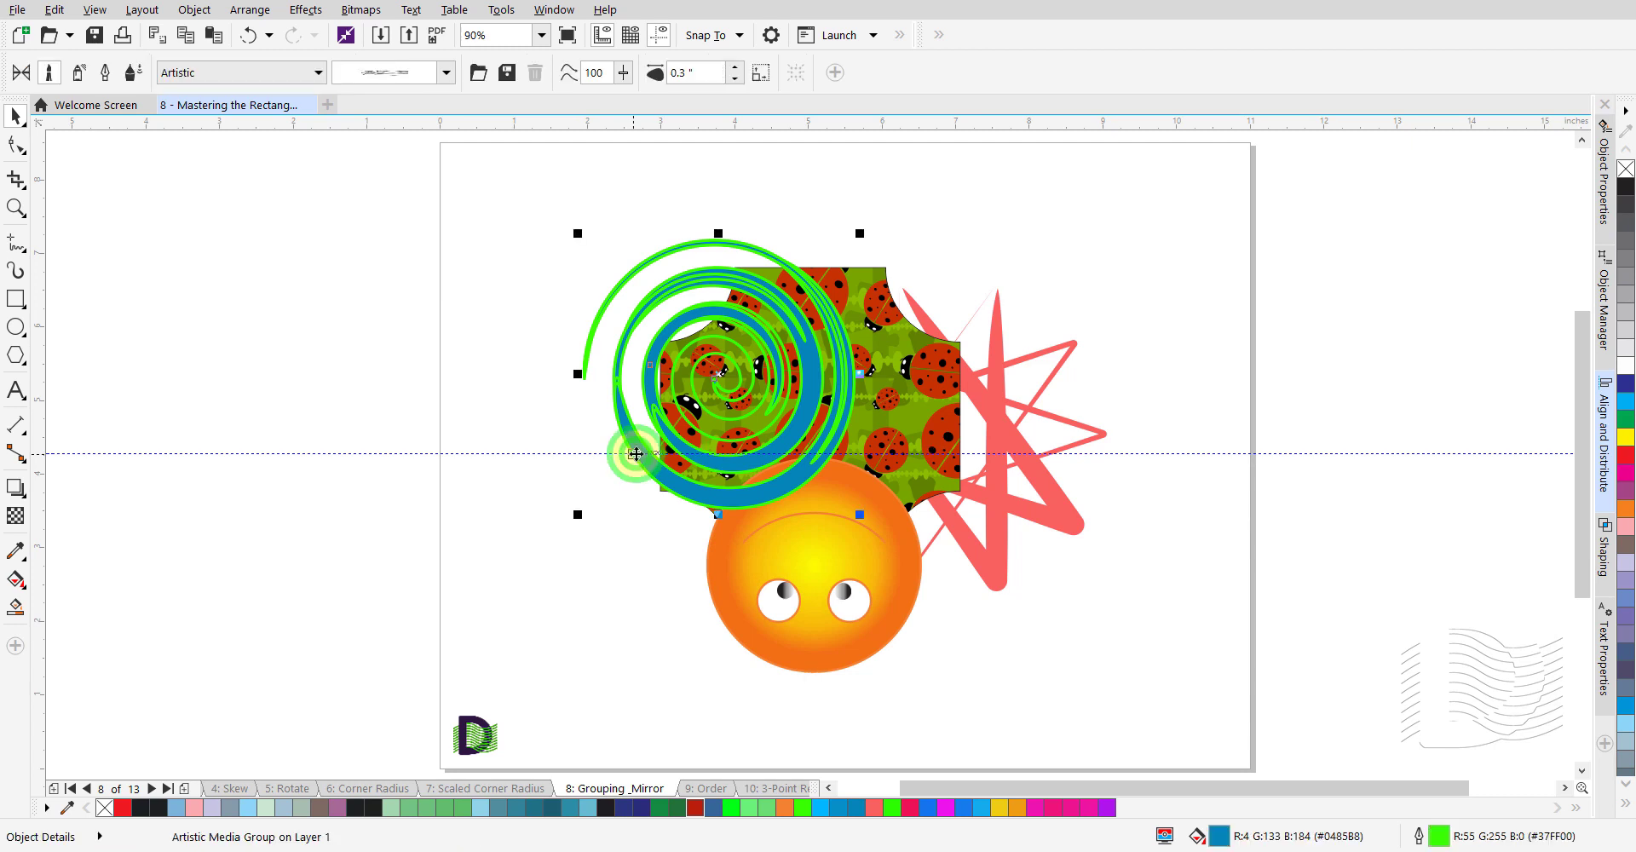
click(955, 403)
click(1065, 505)
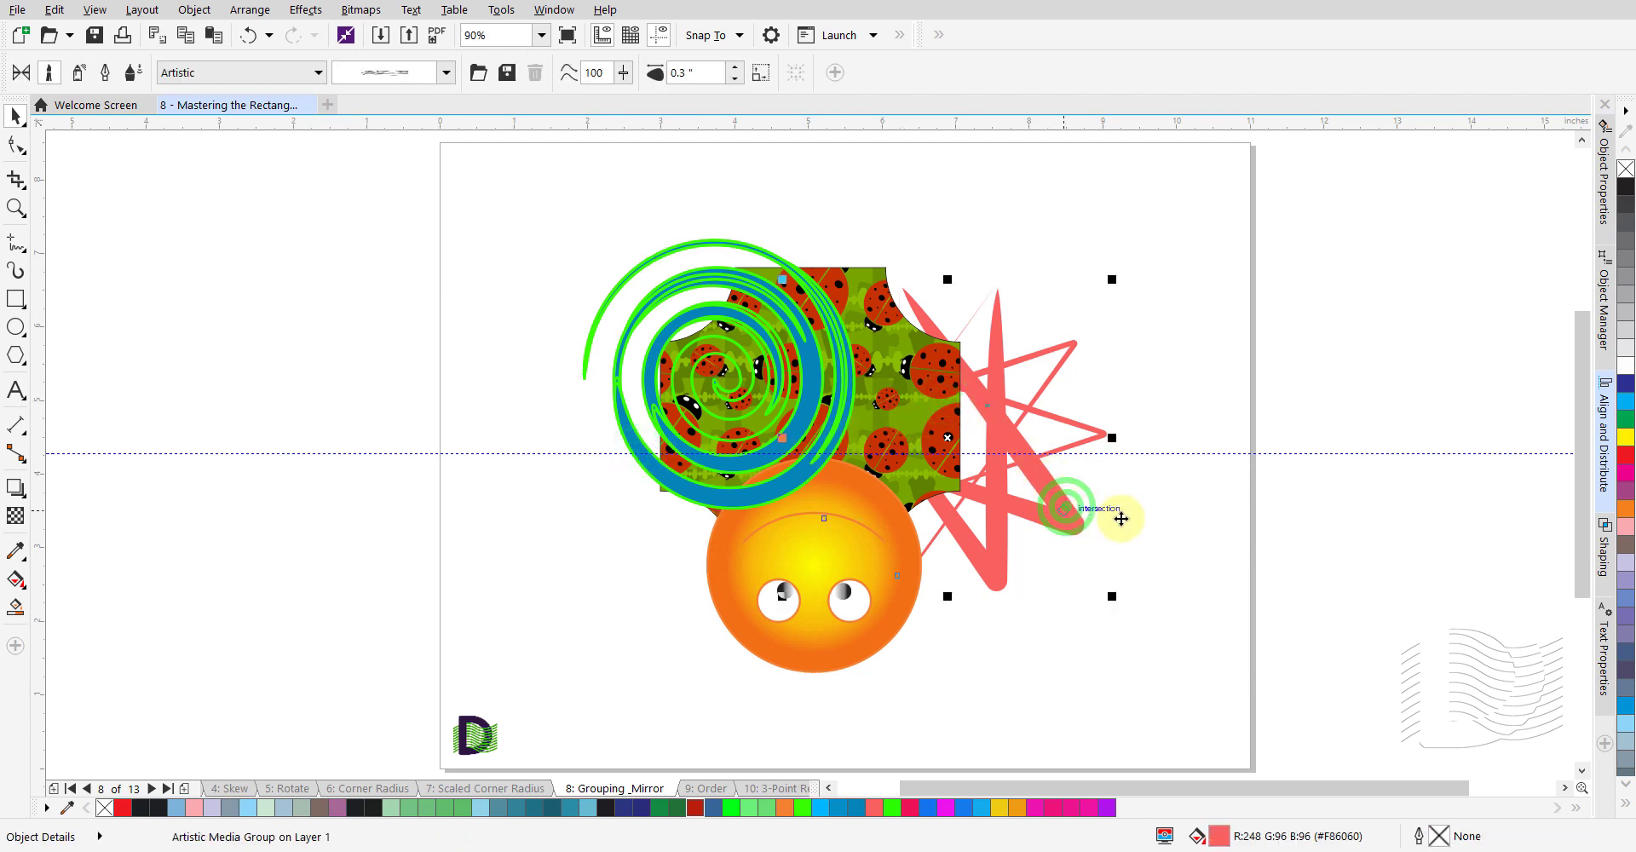
click(1224, 523)
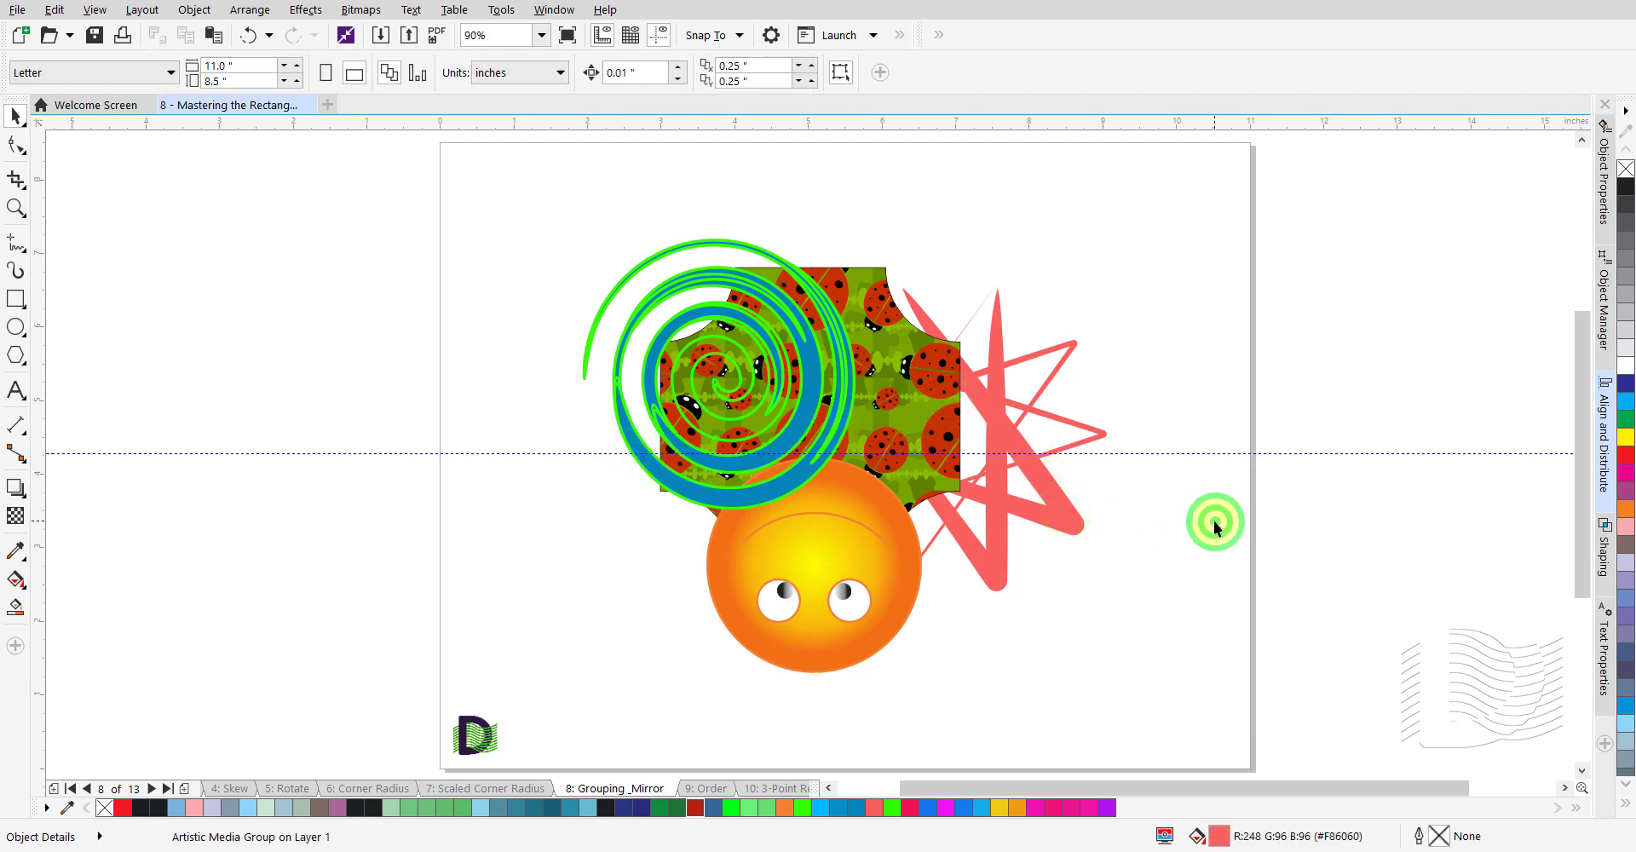
- Go to page "9: Order" and bring the light blue ladybug rectangle to the front of the page
click(712, 787)
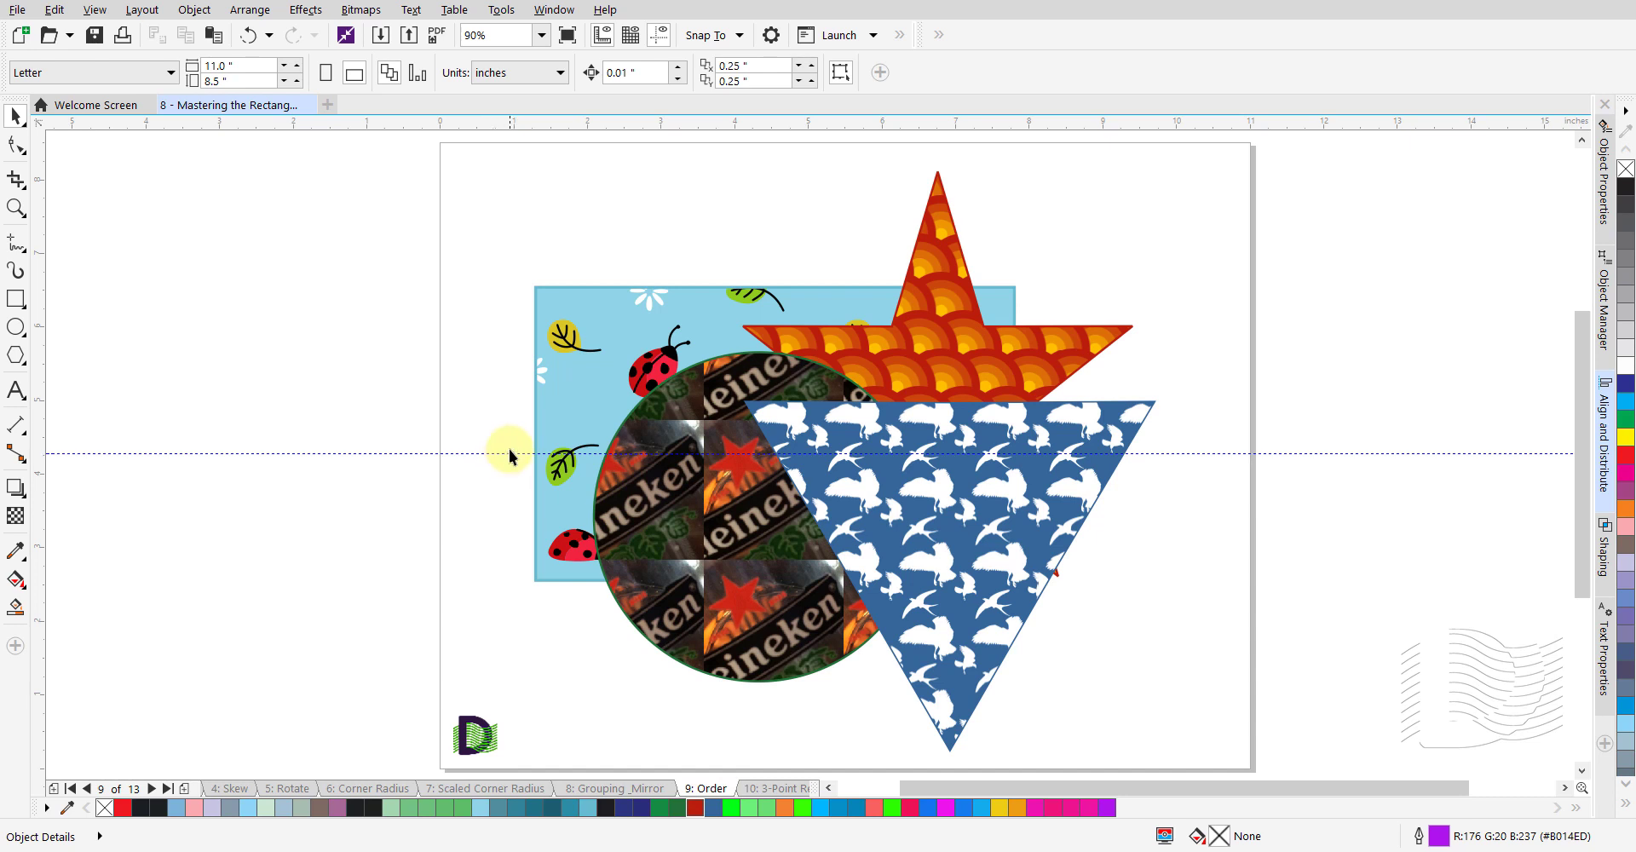
click(586, 364)
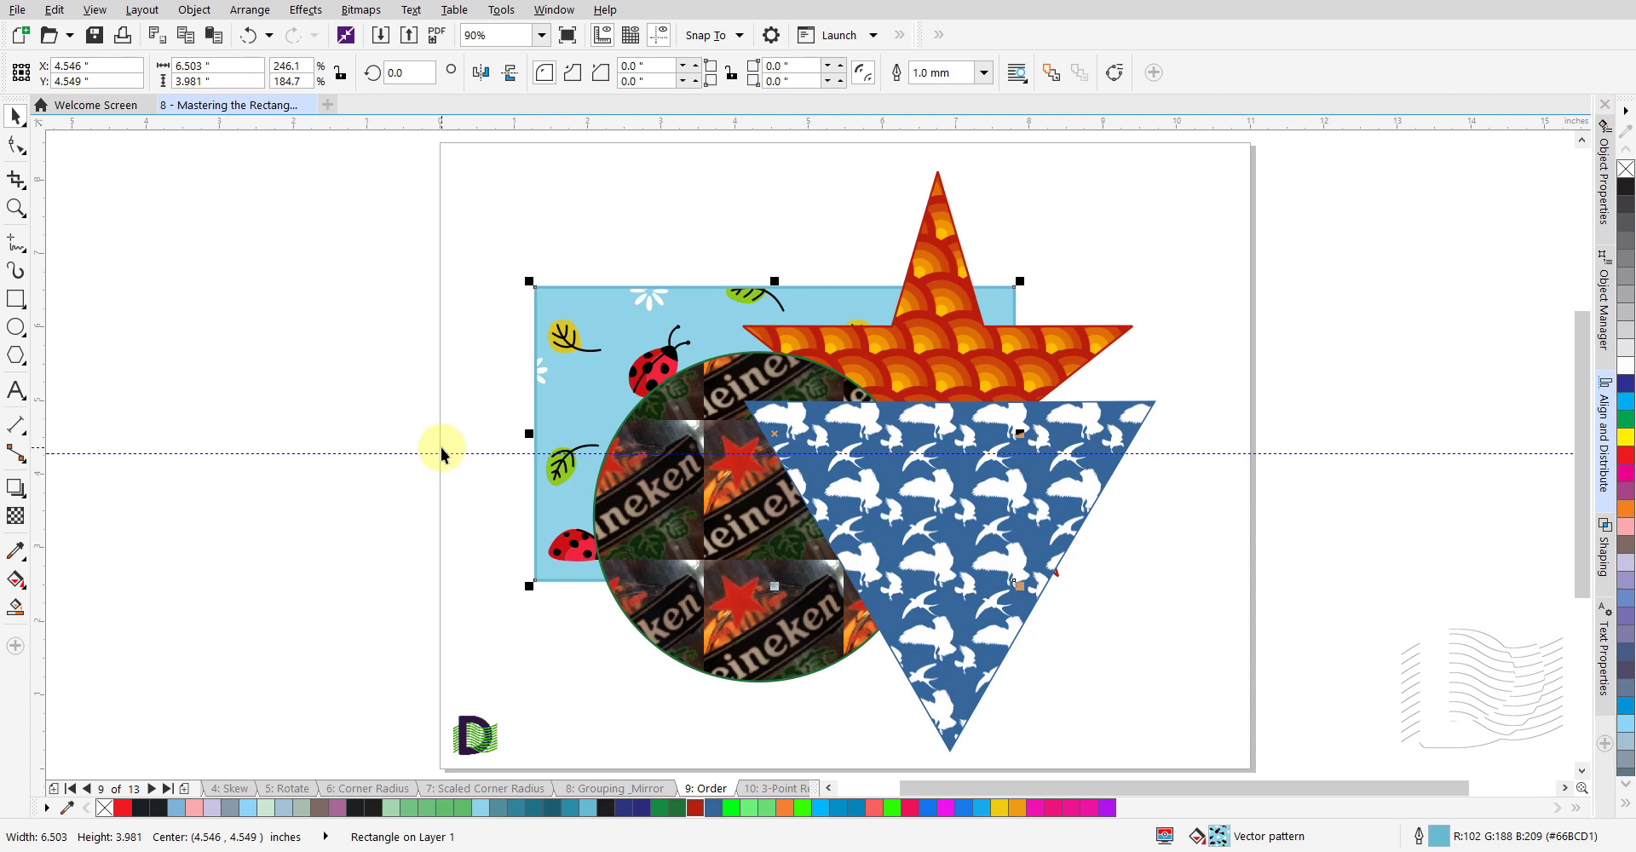
click(204, 16)
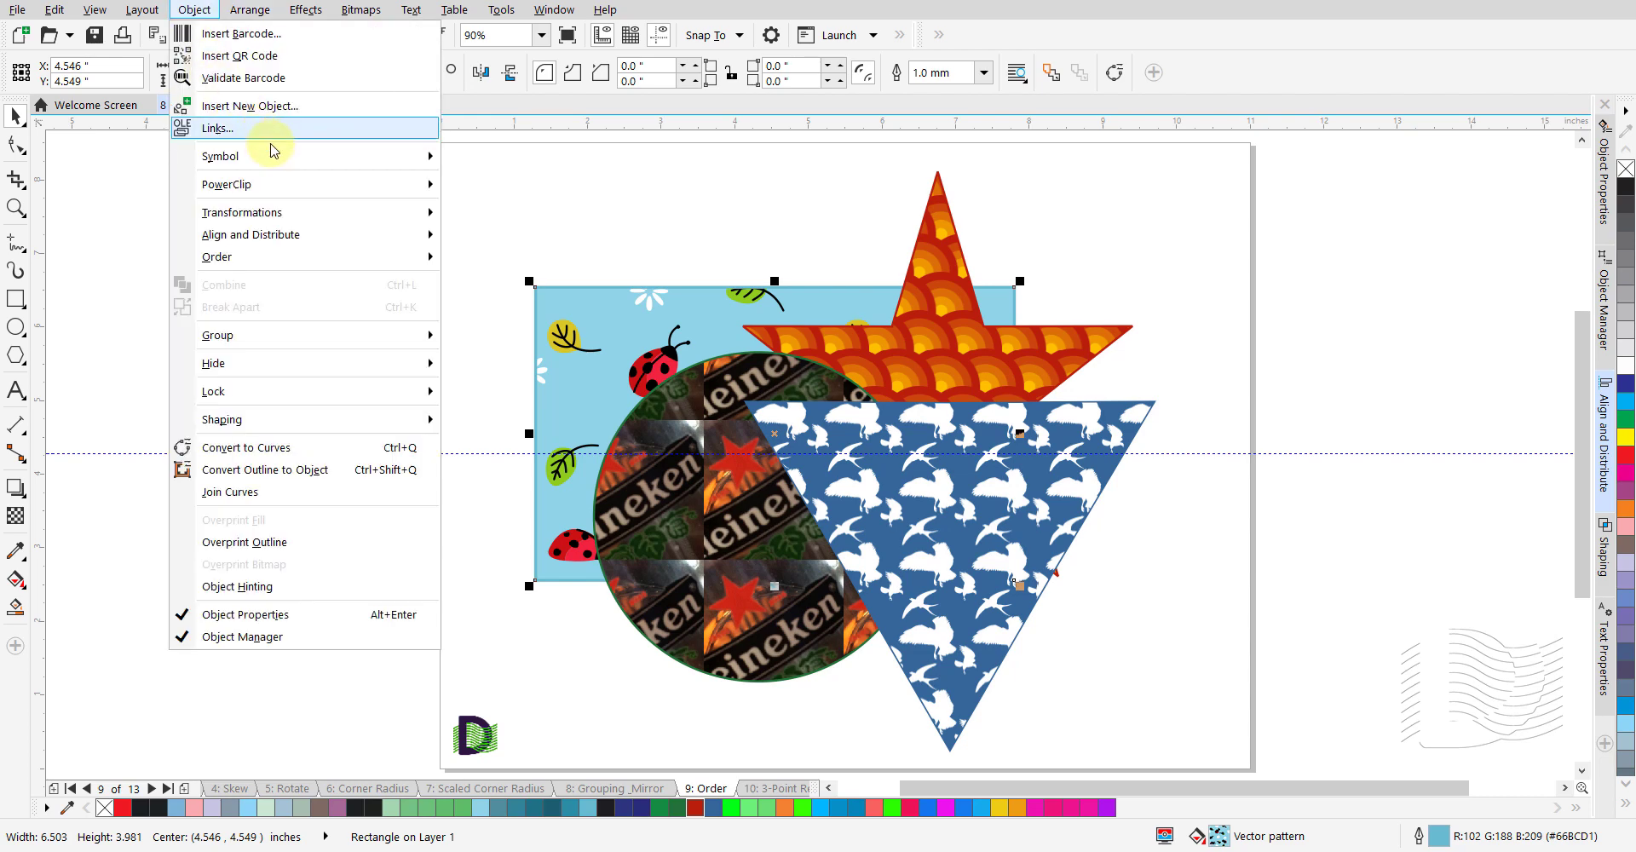
mouse_move(368, 260)
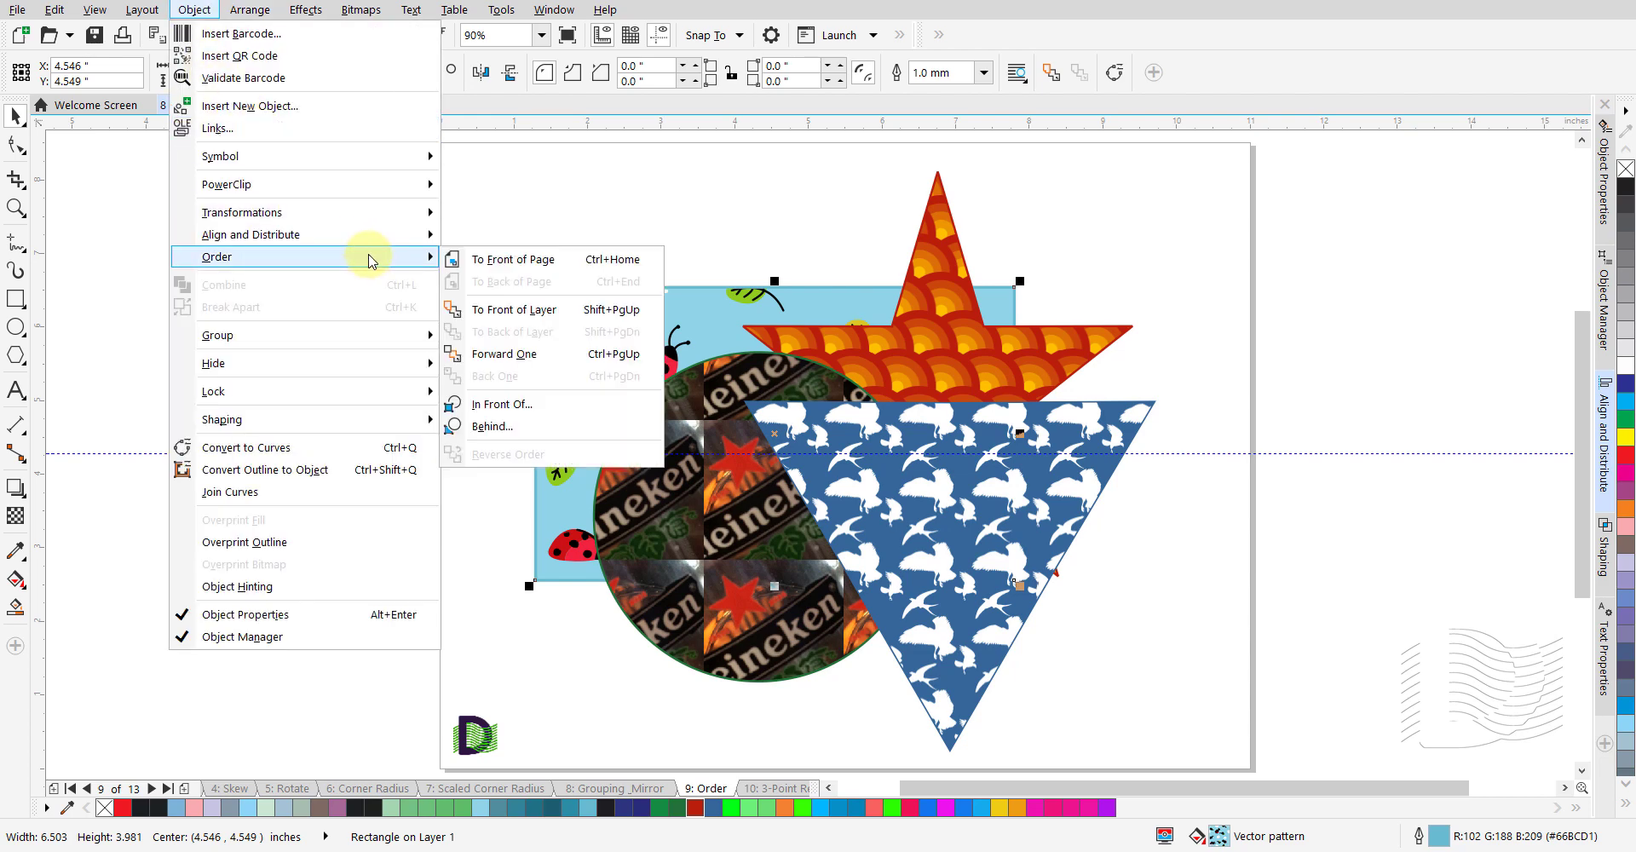
click(558, 264)
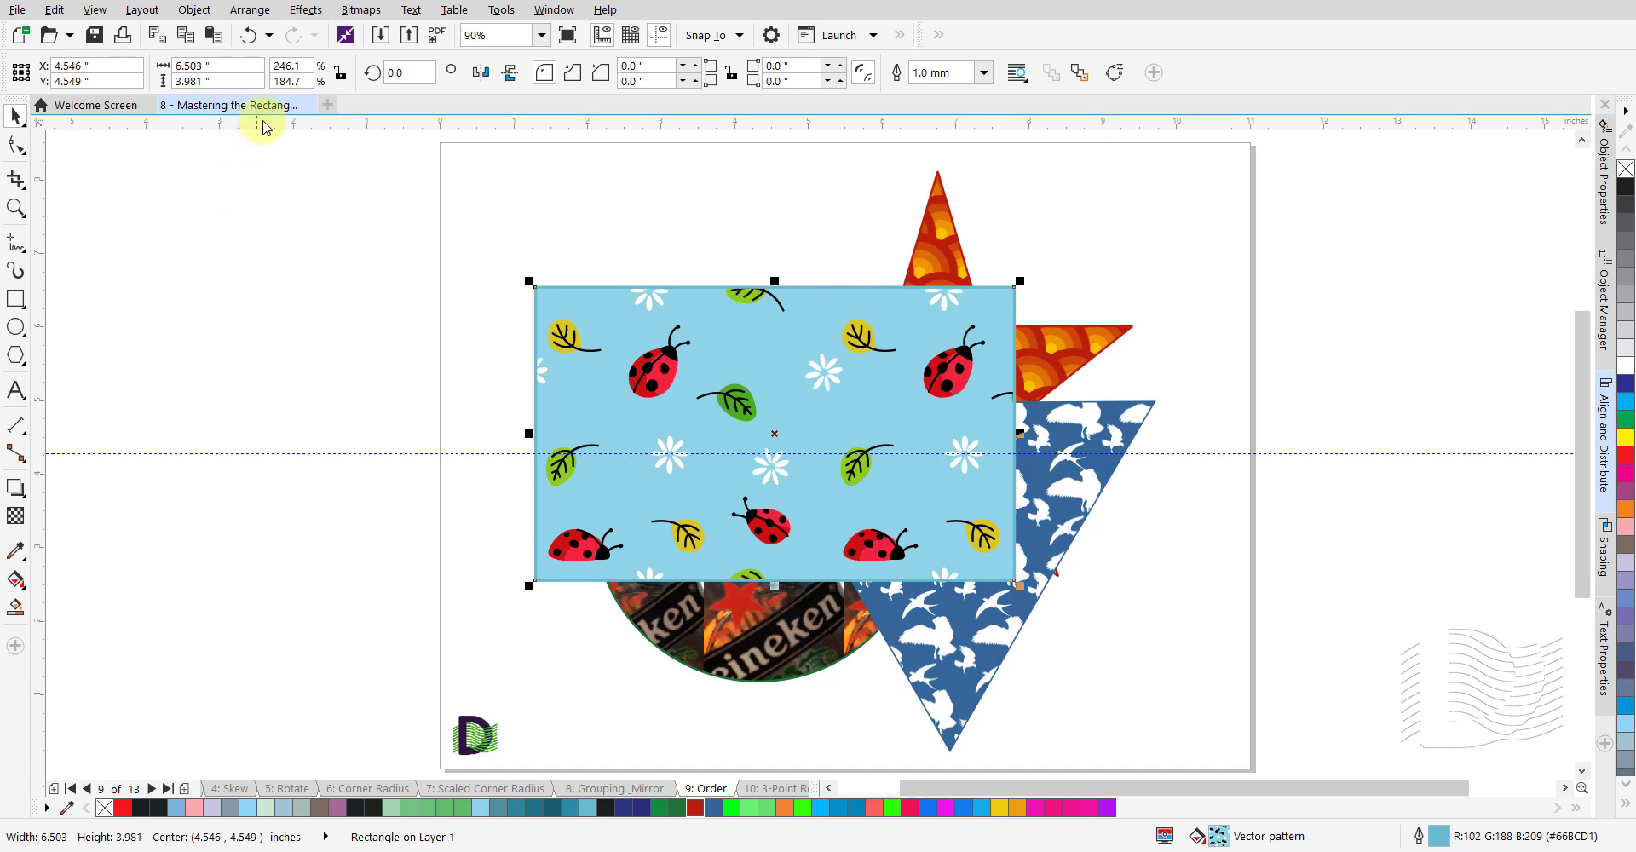
- Send the light blue ladybug rectangle to the back of the page and deselect it
click(198, 11)
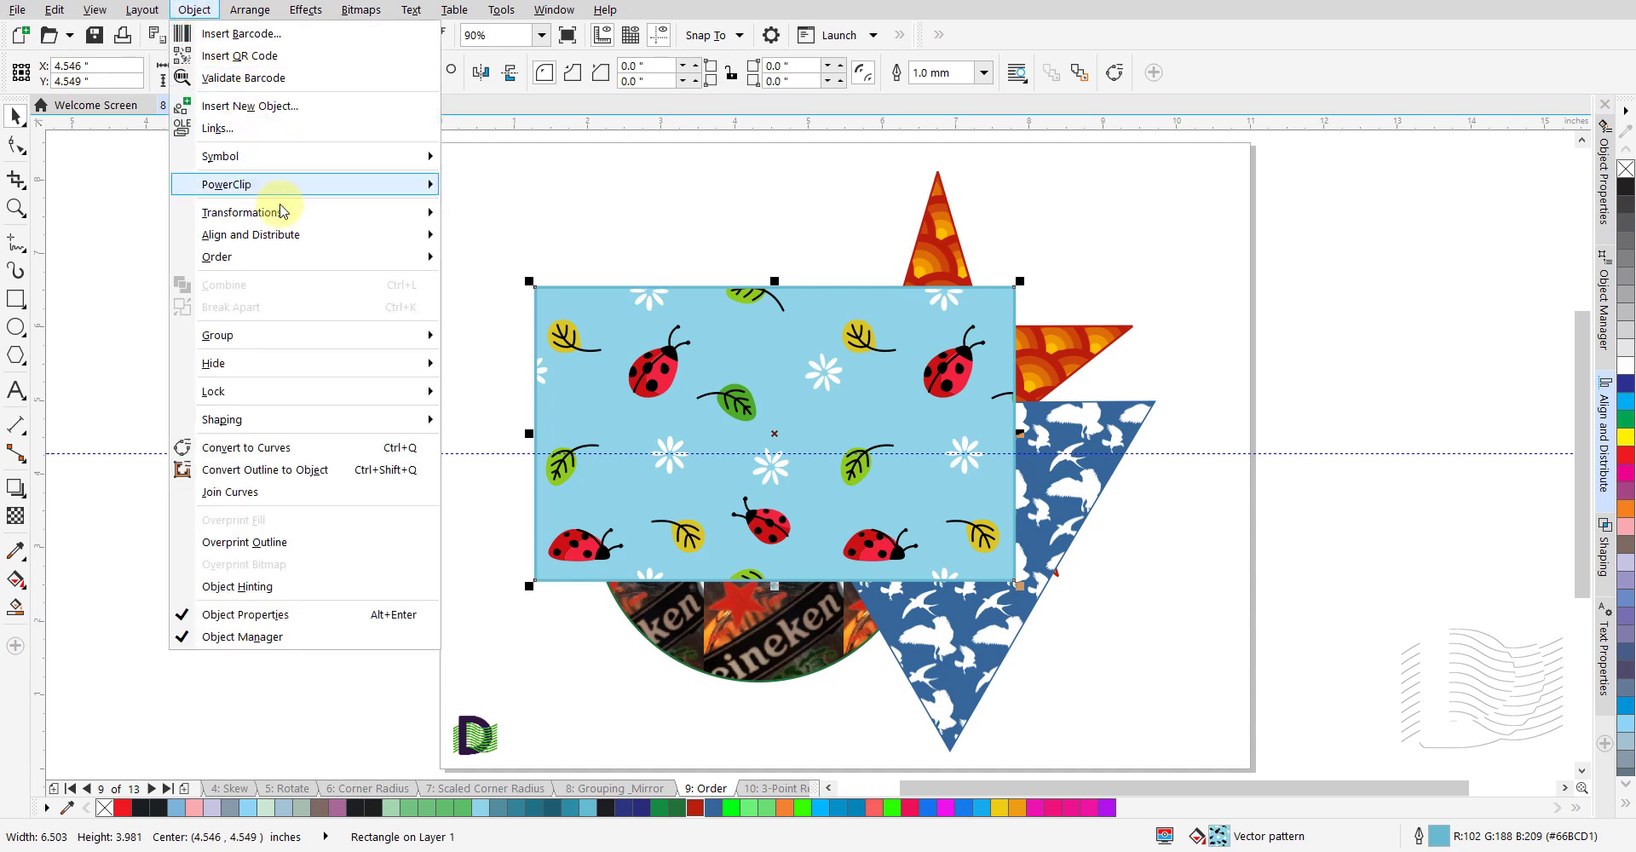
mouse_move(335, 263)
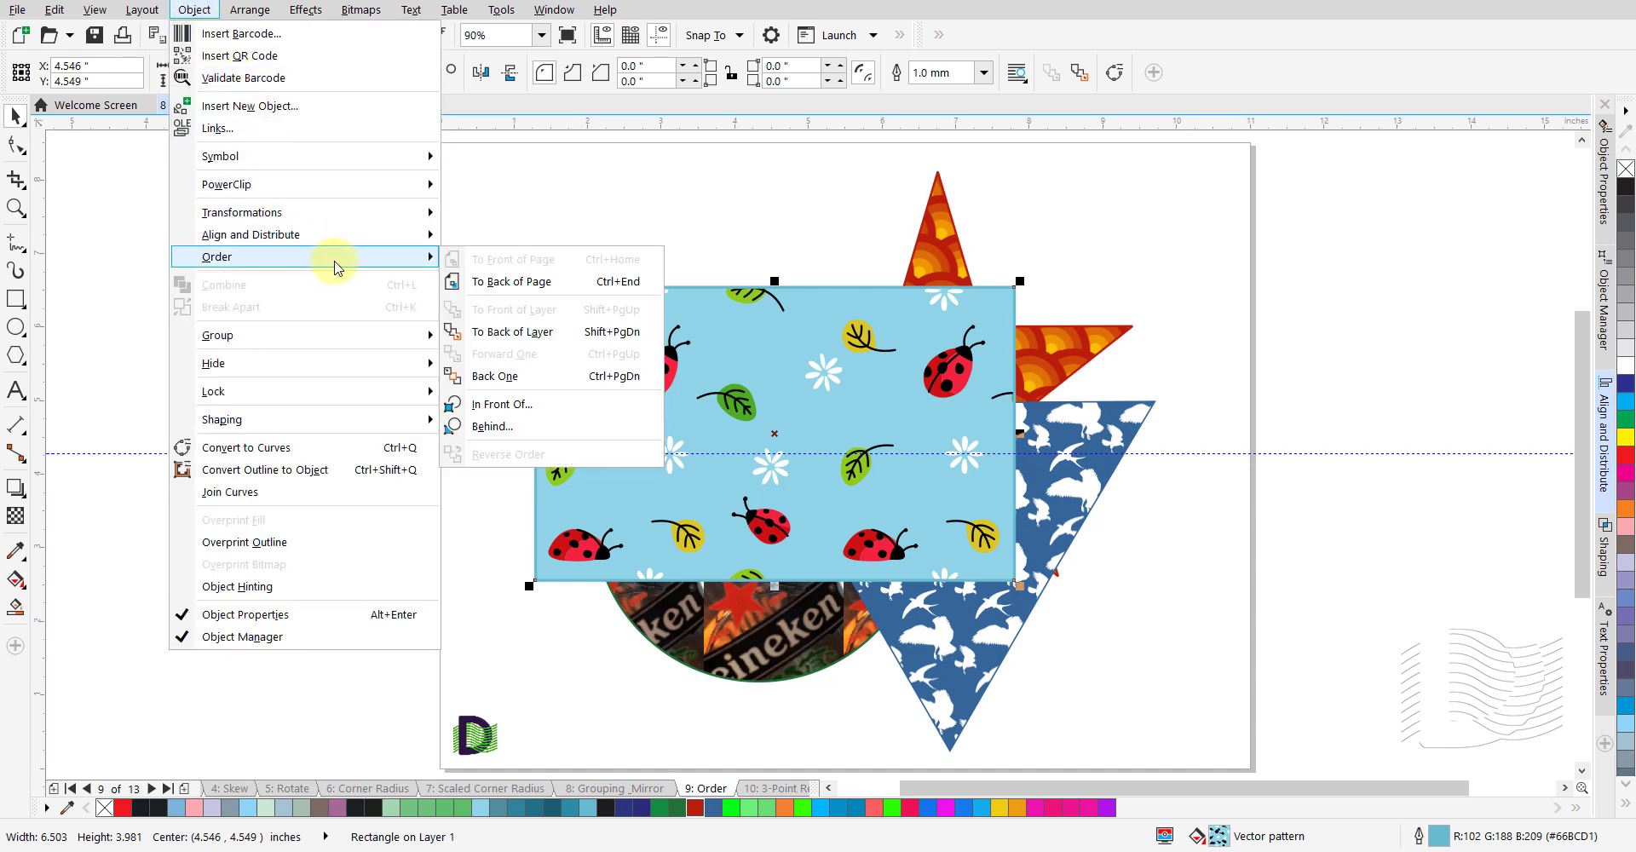
click(571, 283)
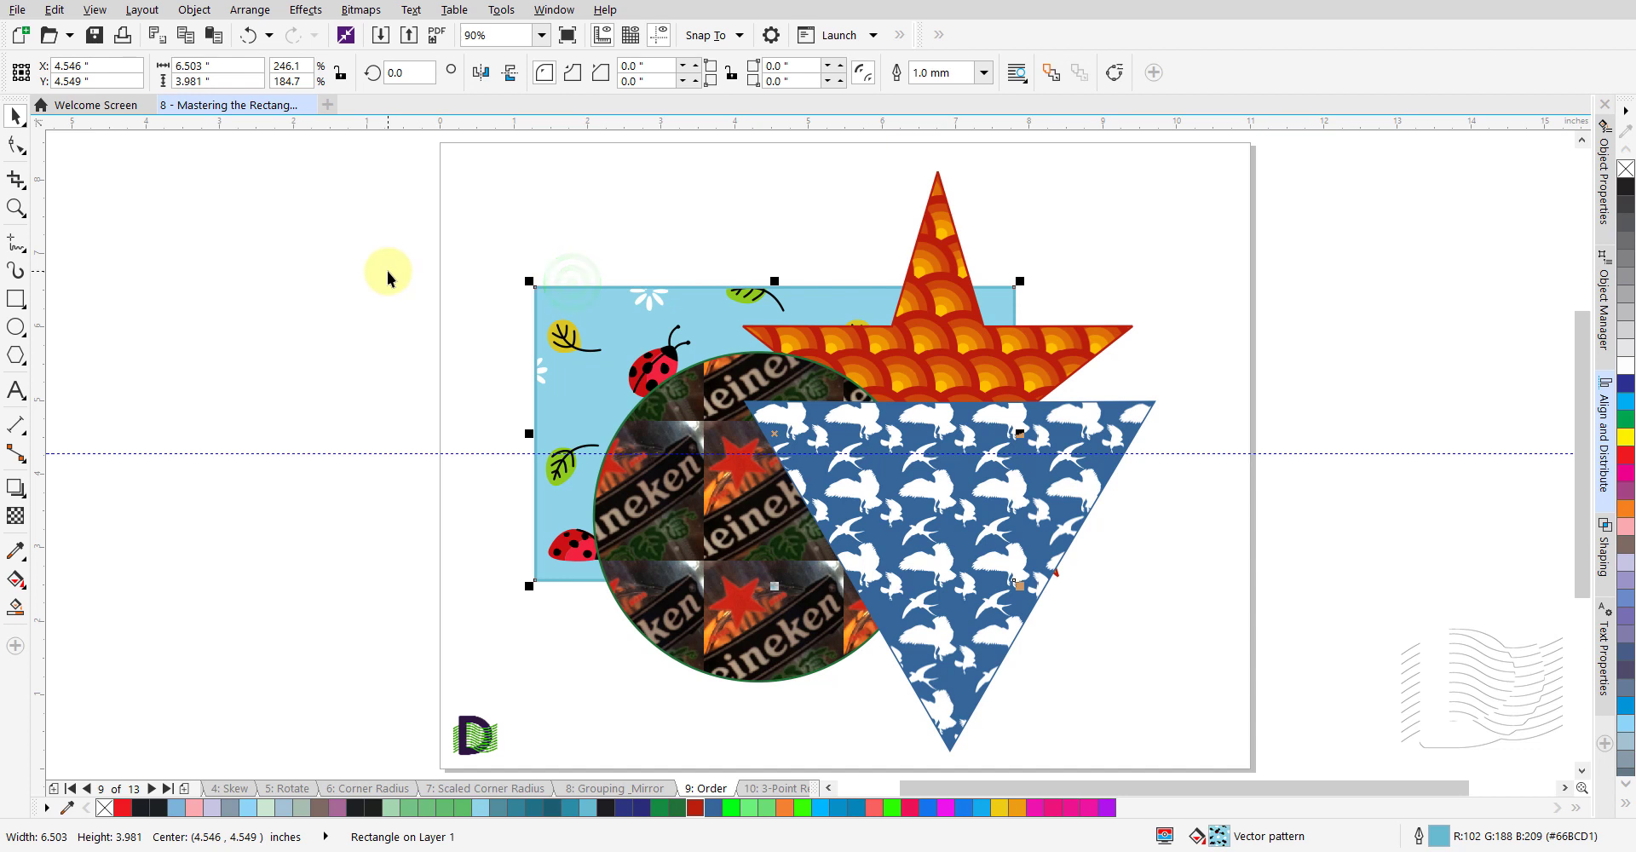
click(409, 428)
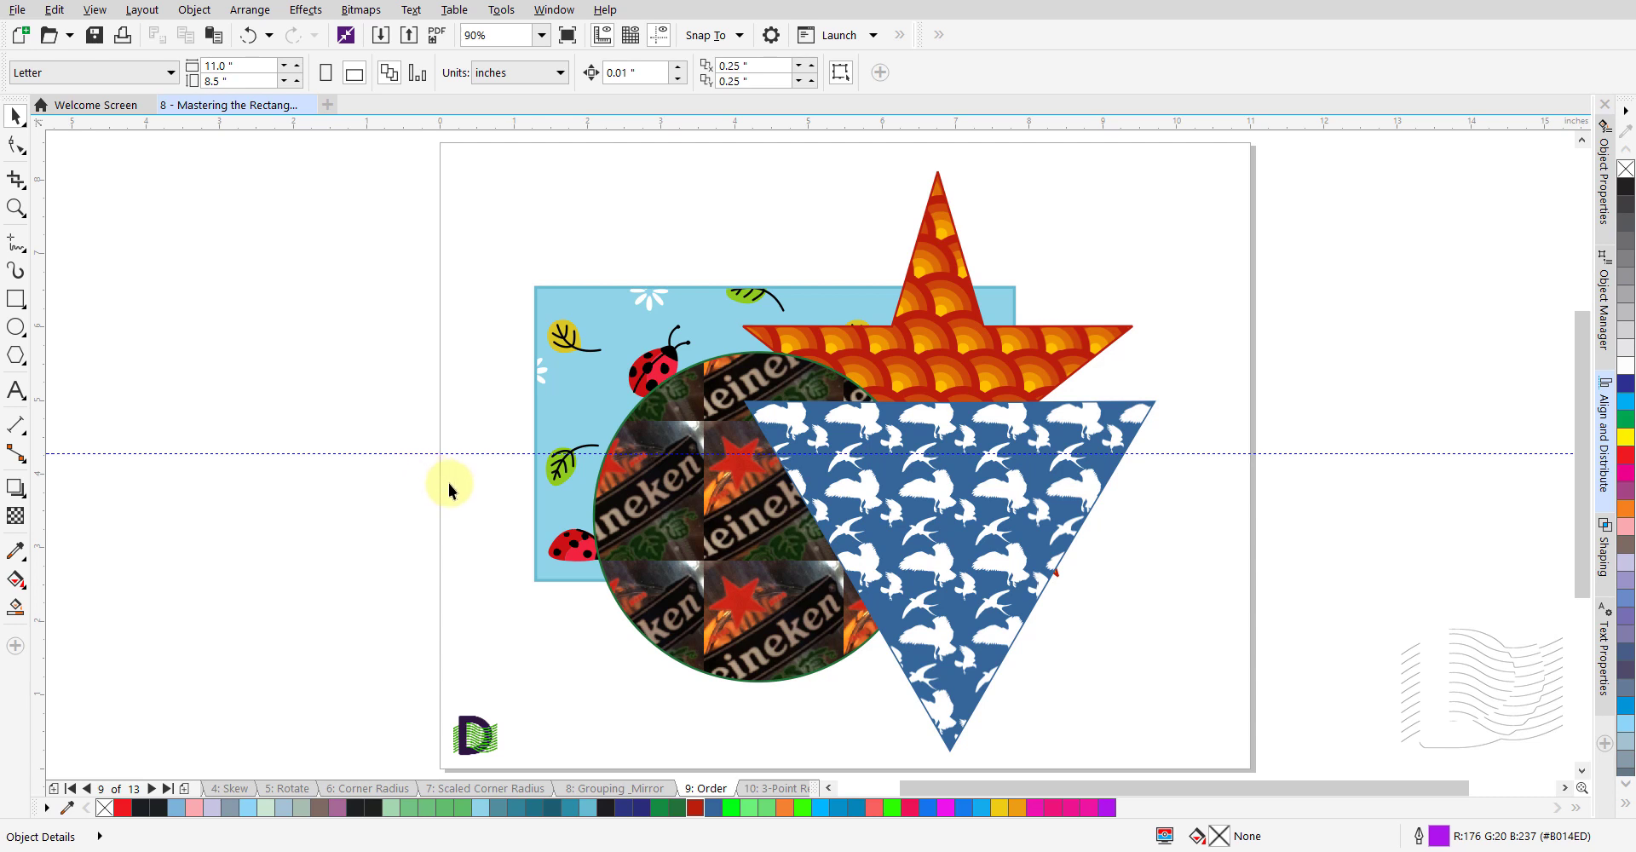
- Bring the orange star to the front of the layer, send it to the back of the layer, and deselect it
click(957, 318)
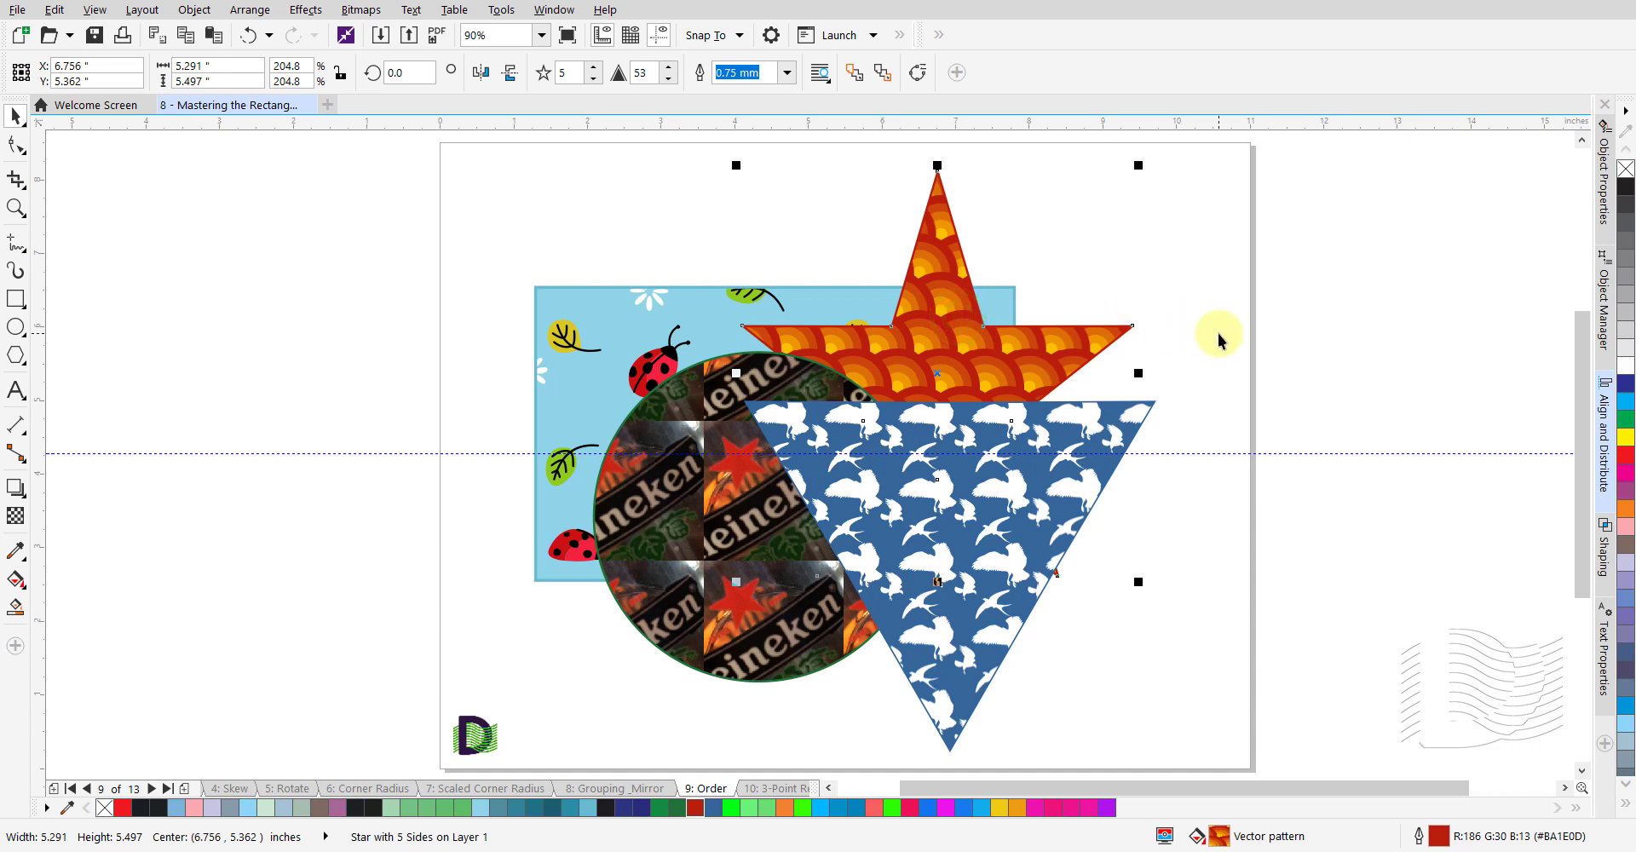
key(shift+Page_Up)
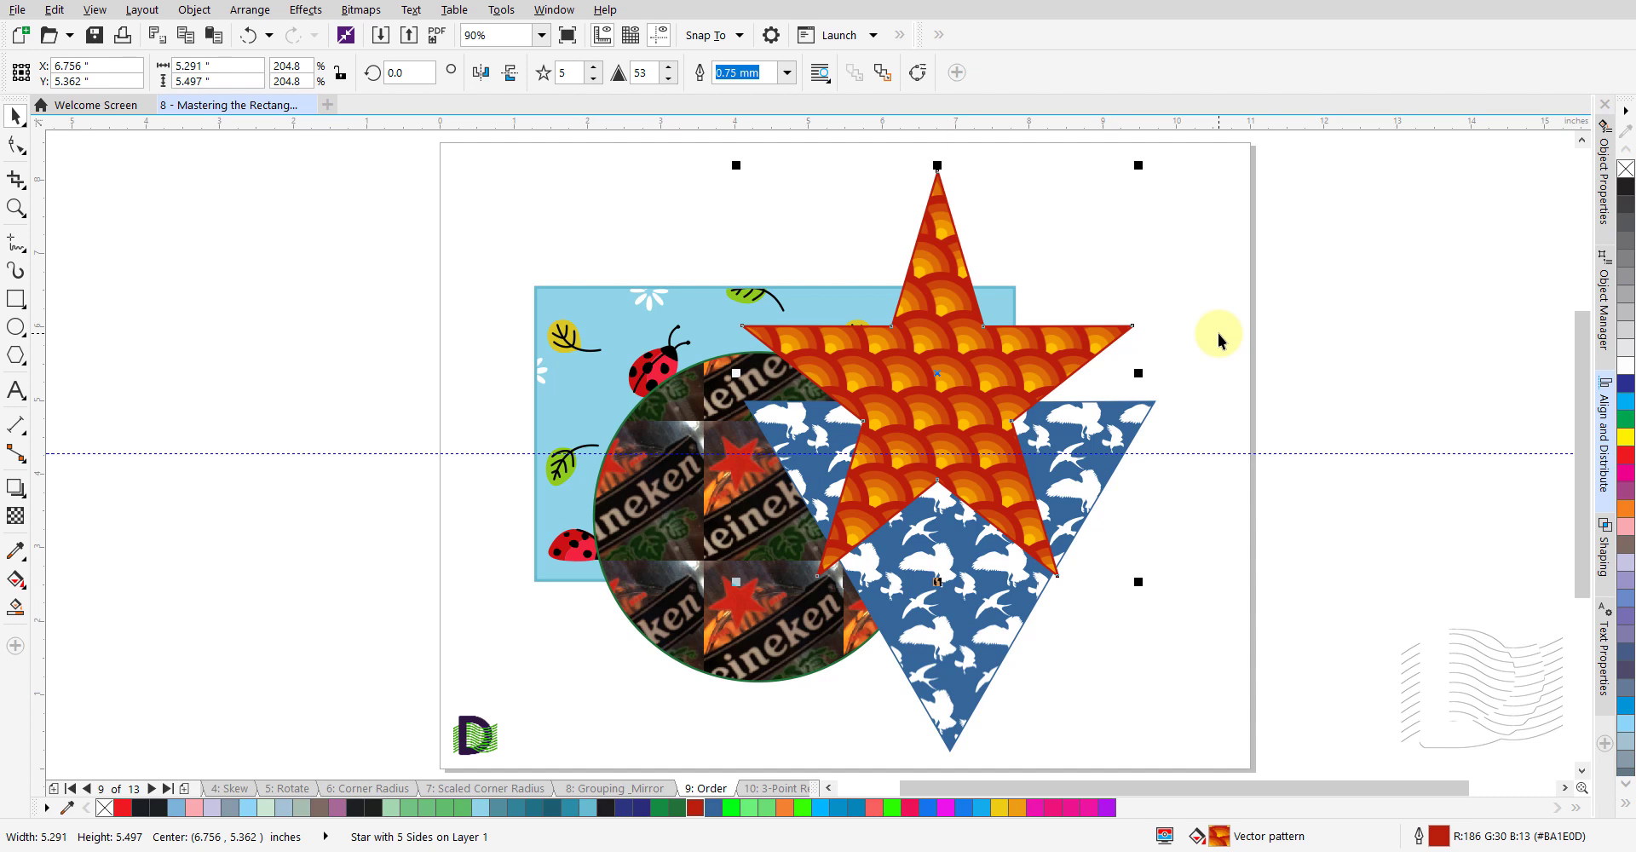
key(shift+Page_Down)
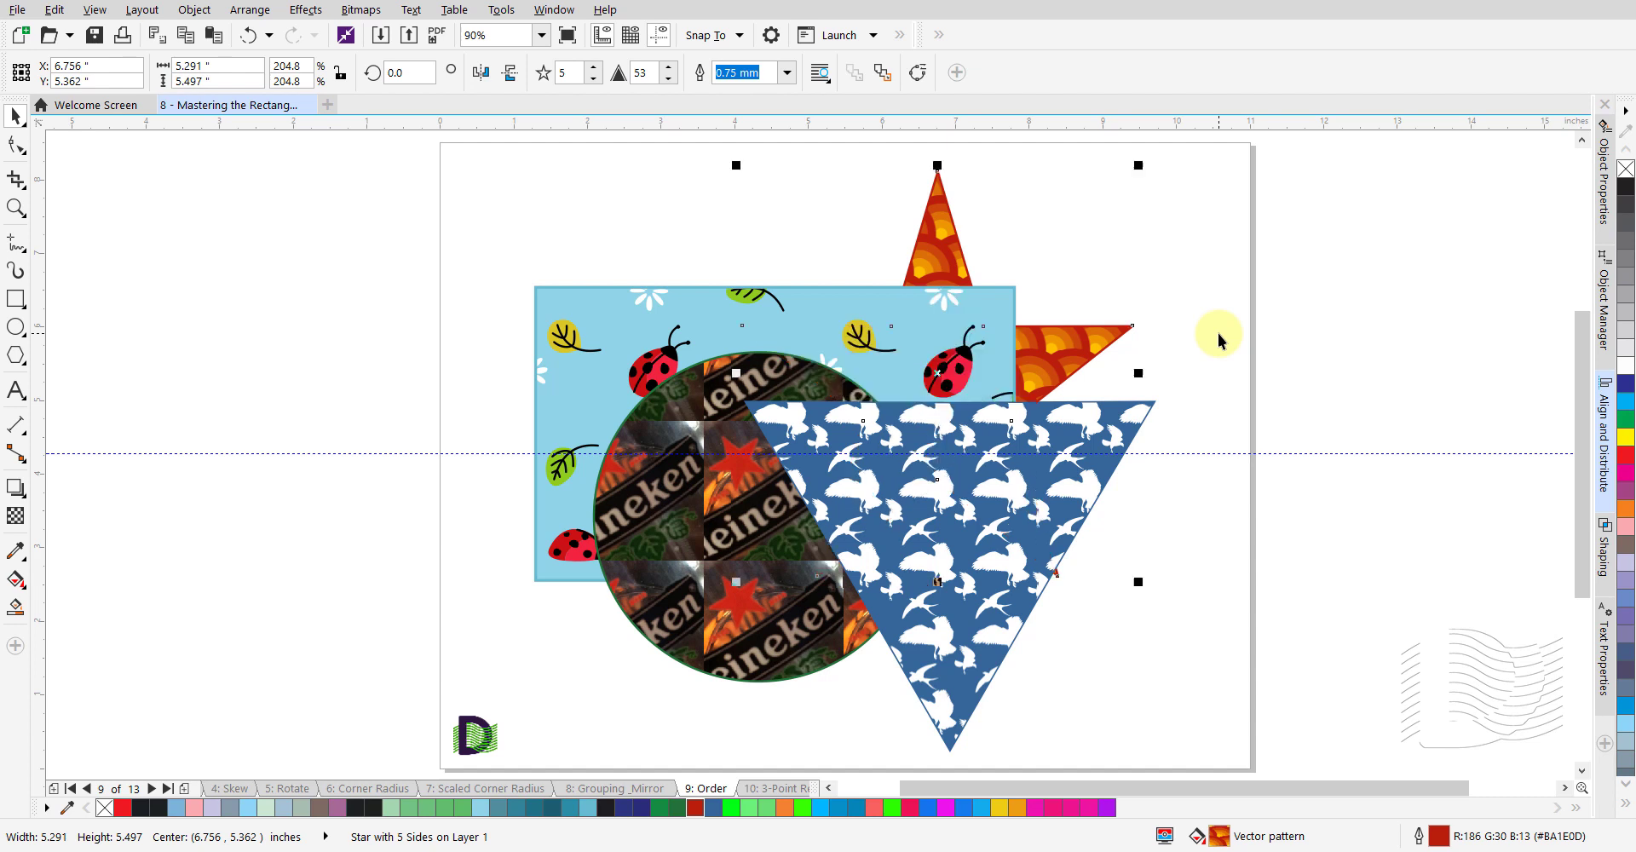
click(441, 376)
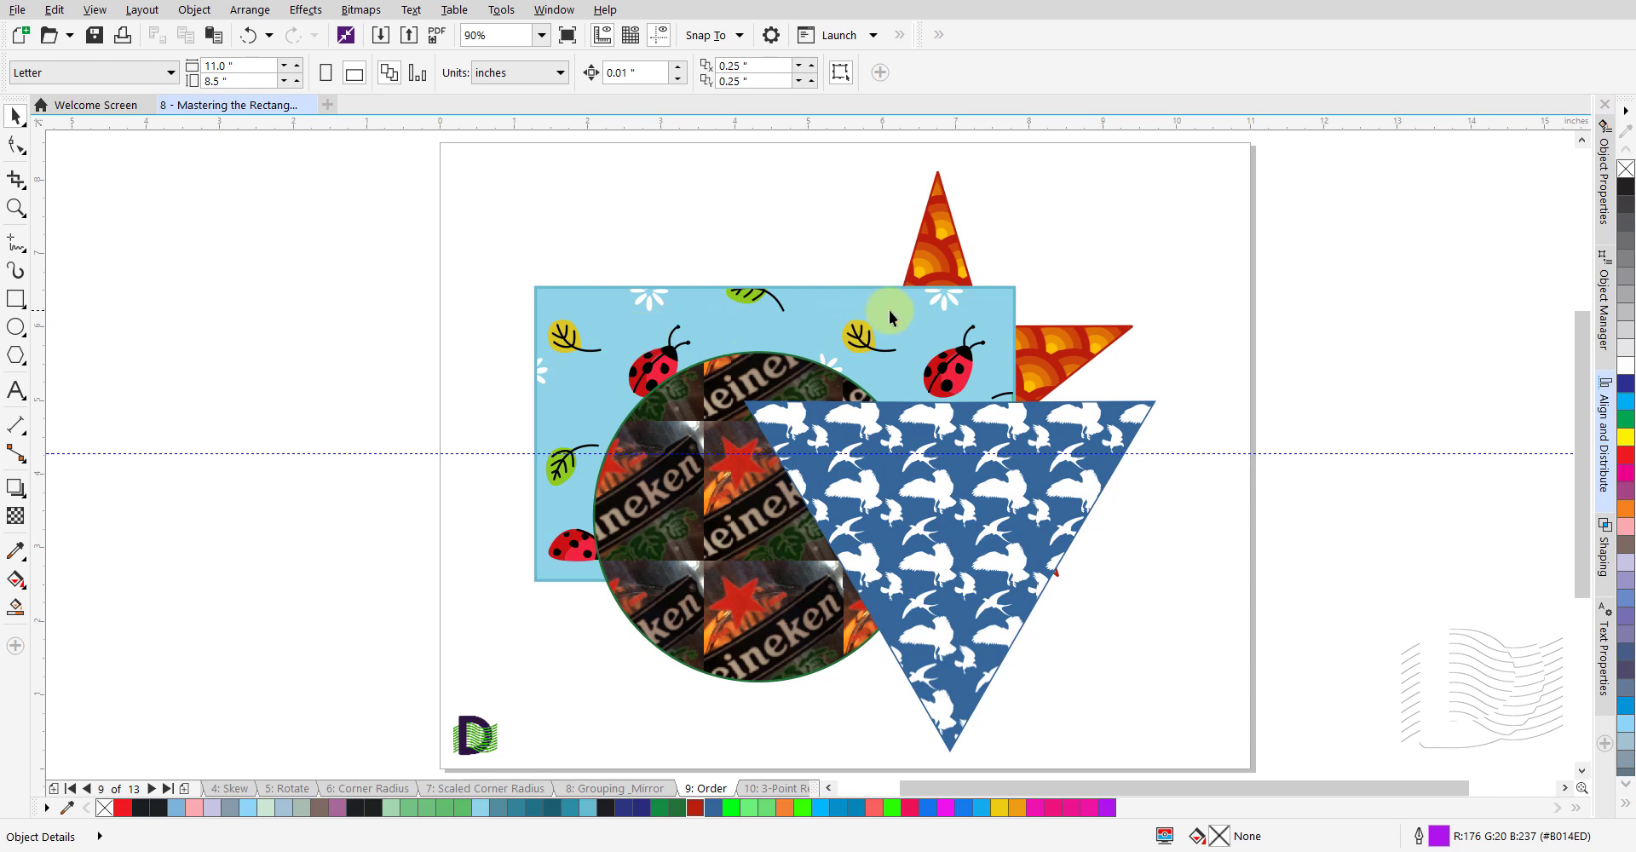
- Move the orange star forward by two levels in the stacking order, one level at a time
click(944, 250)
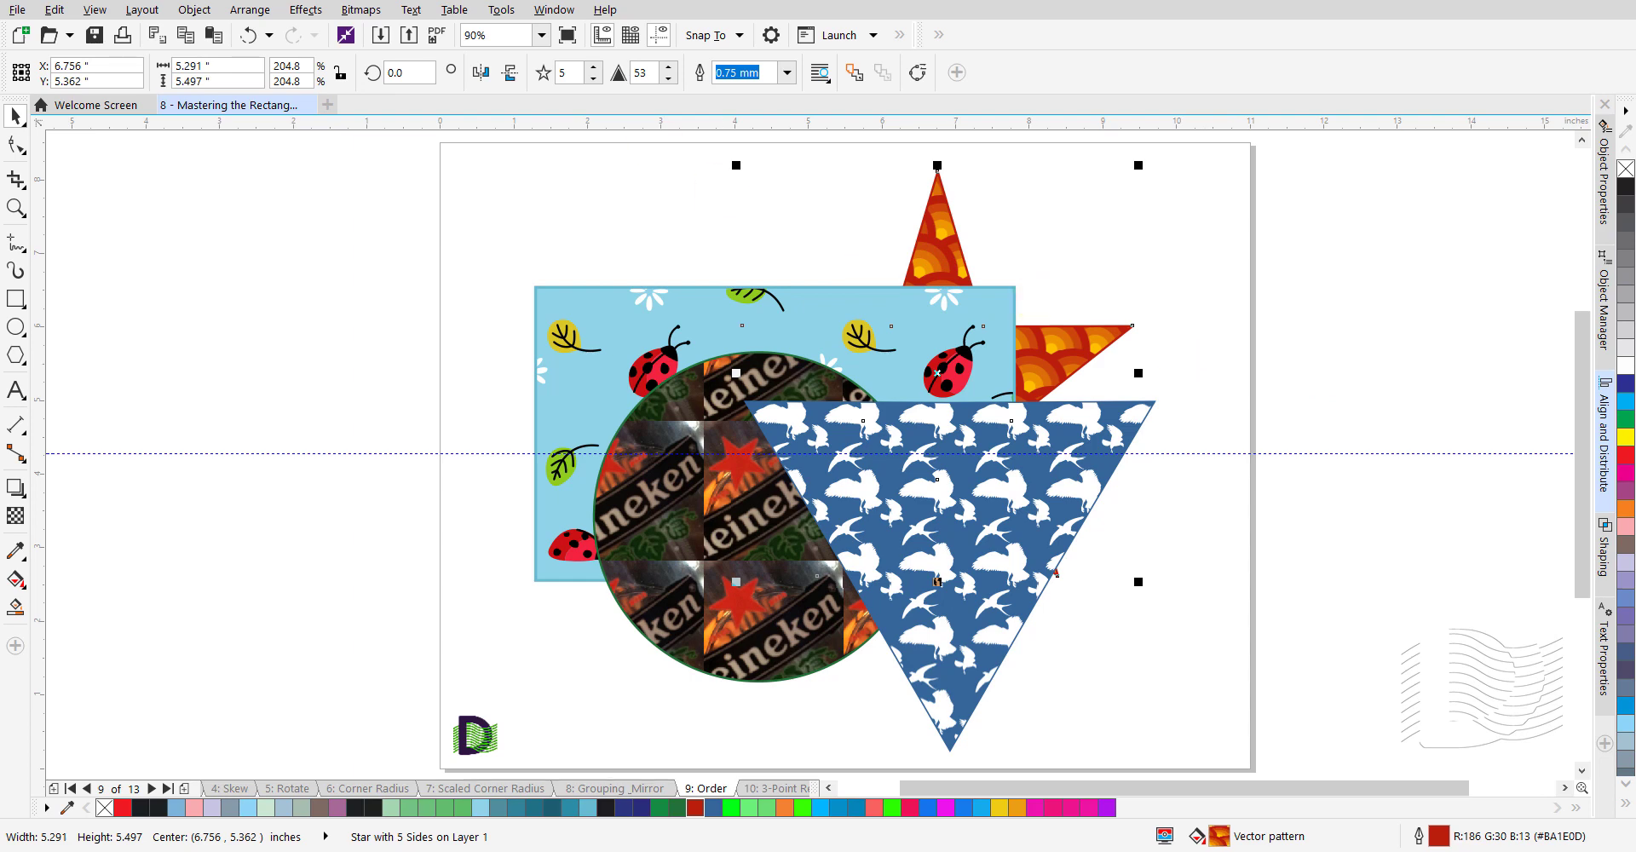
click(205, 11)
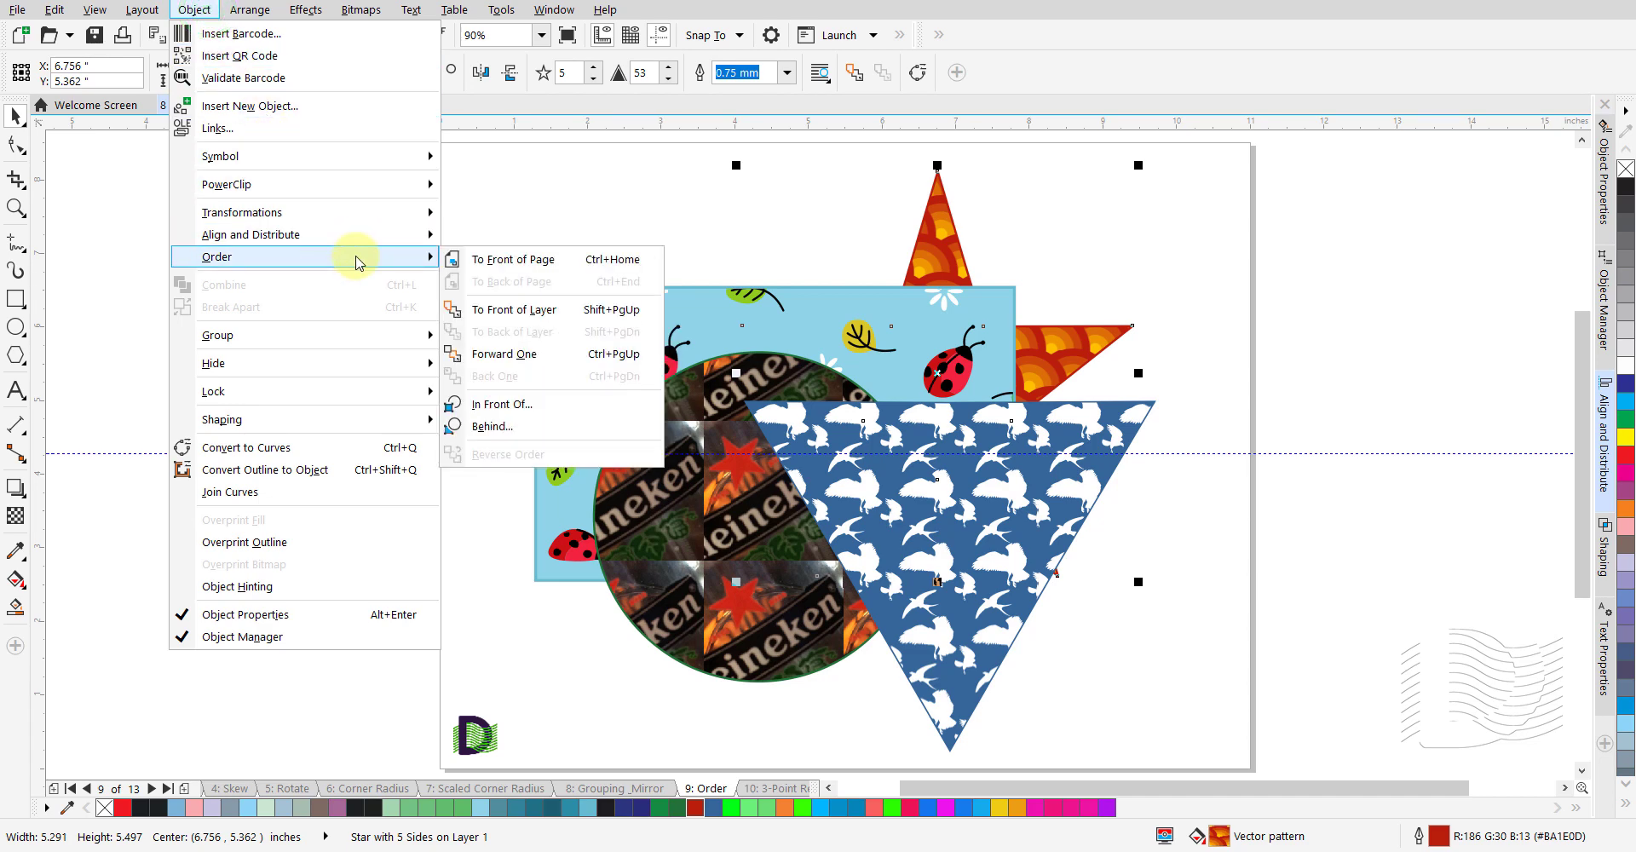
click(528, 355)
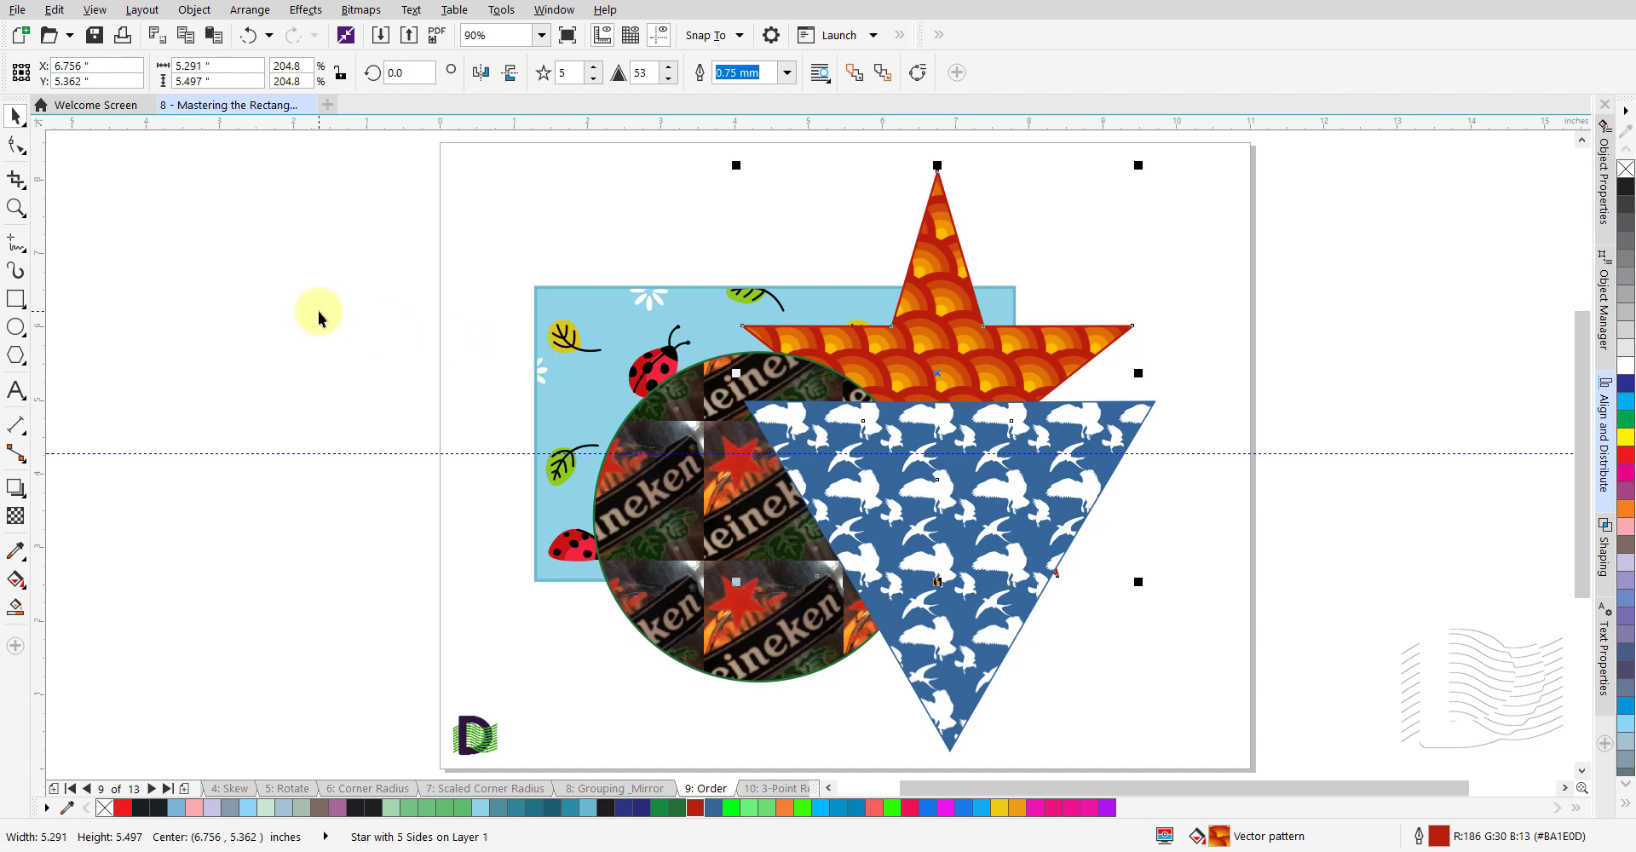
key(ctrl+Page_Up)
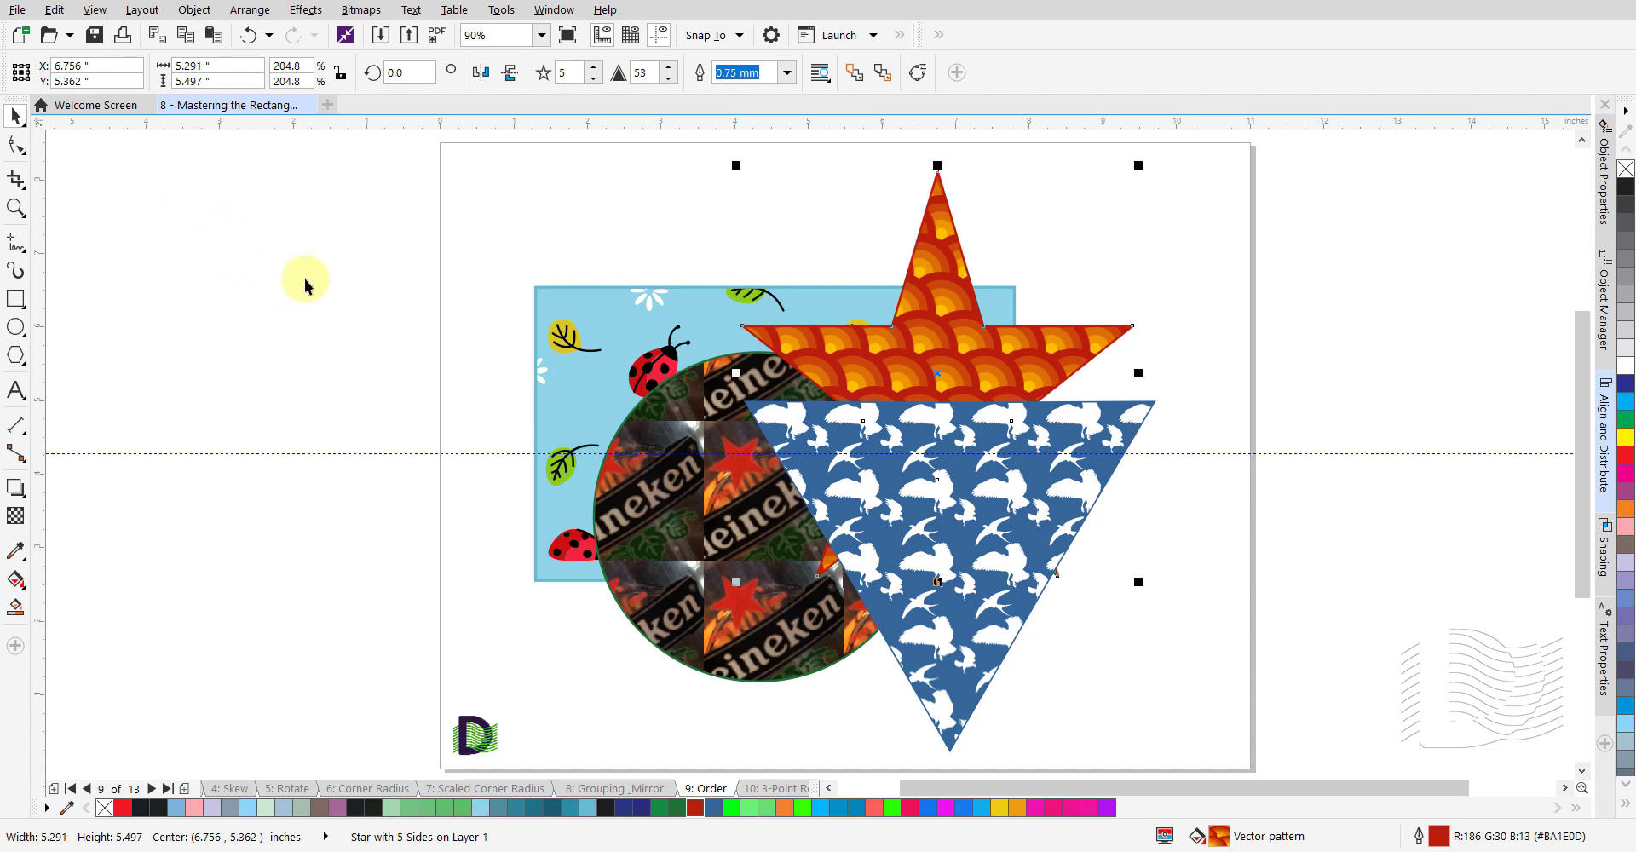
- Move the orange star back by two levels in the stacking order, one level at a time, and deselect it
click(195, 10)
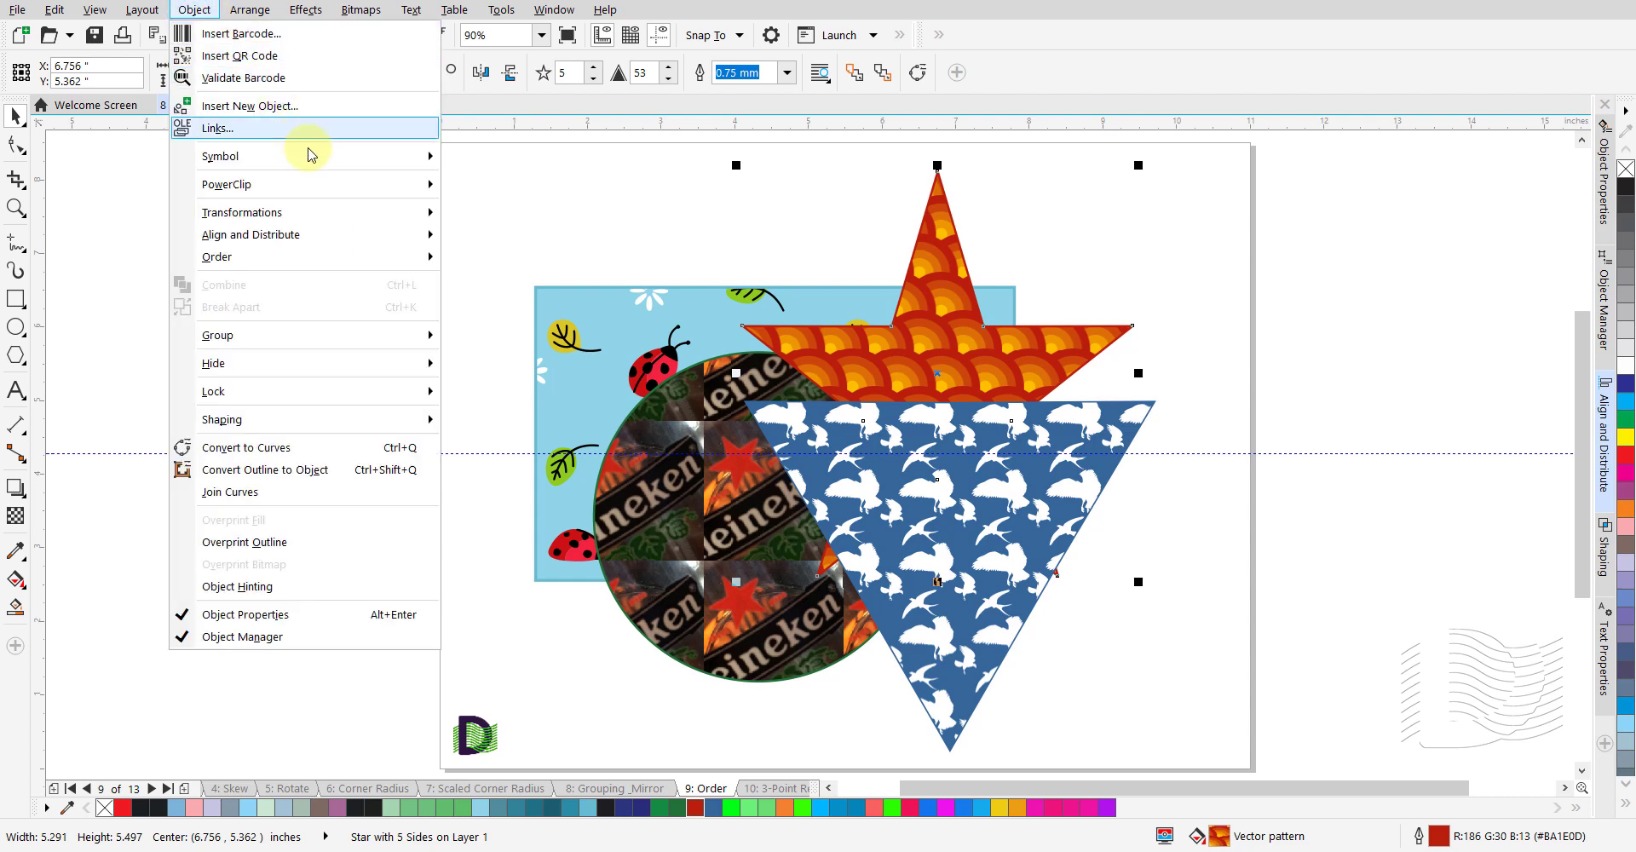
mouse_move(346, 249)
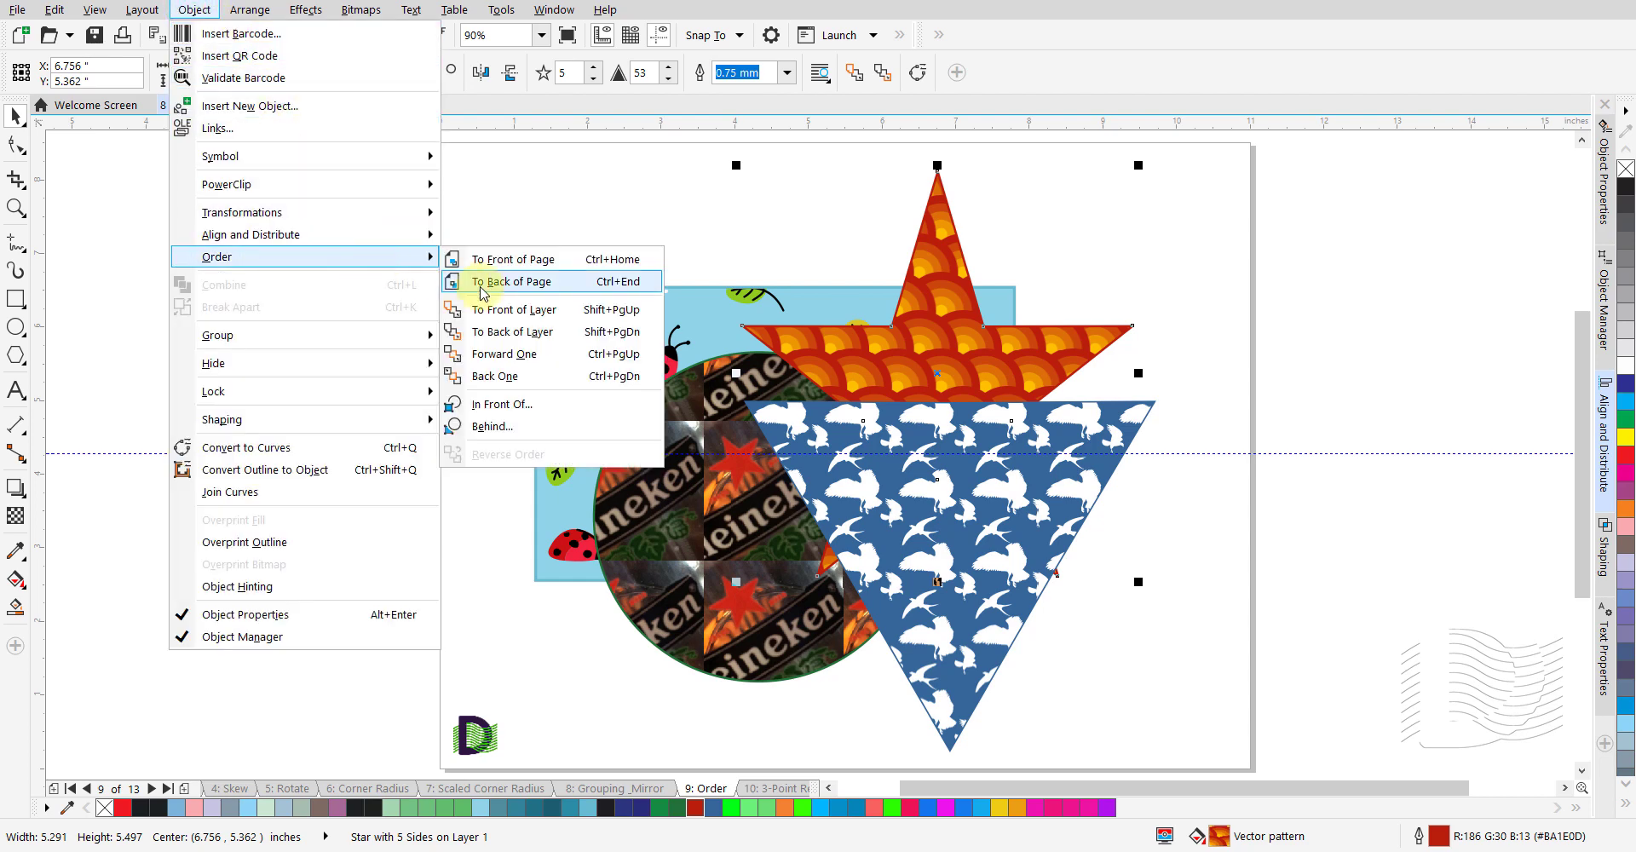
click(551, 376)
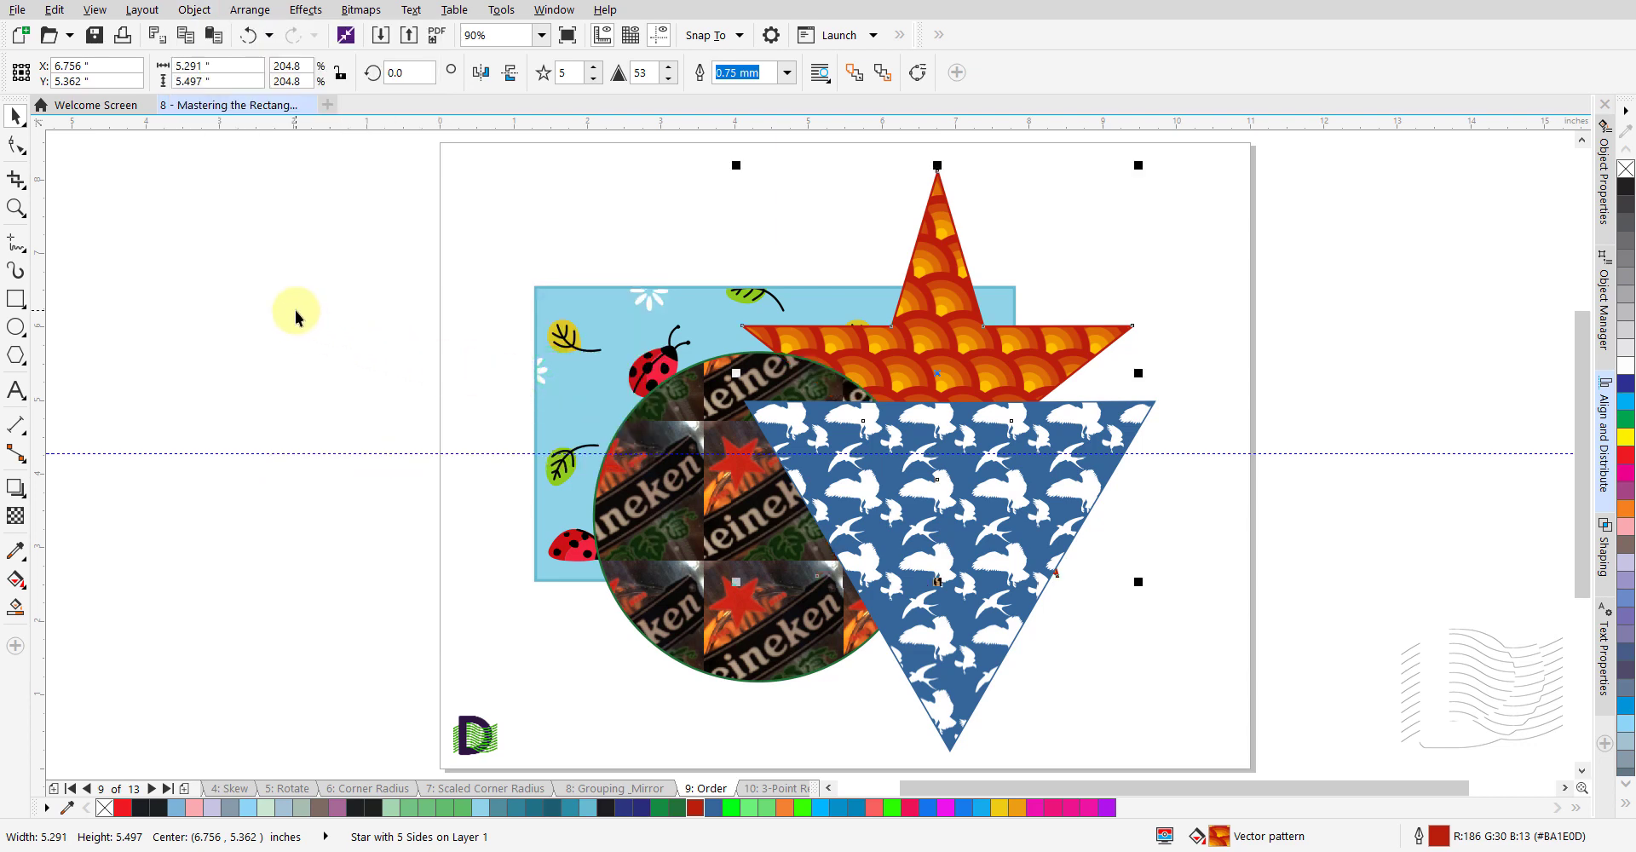
key(ctrl+Page_Down)
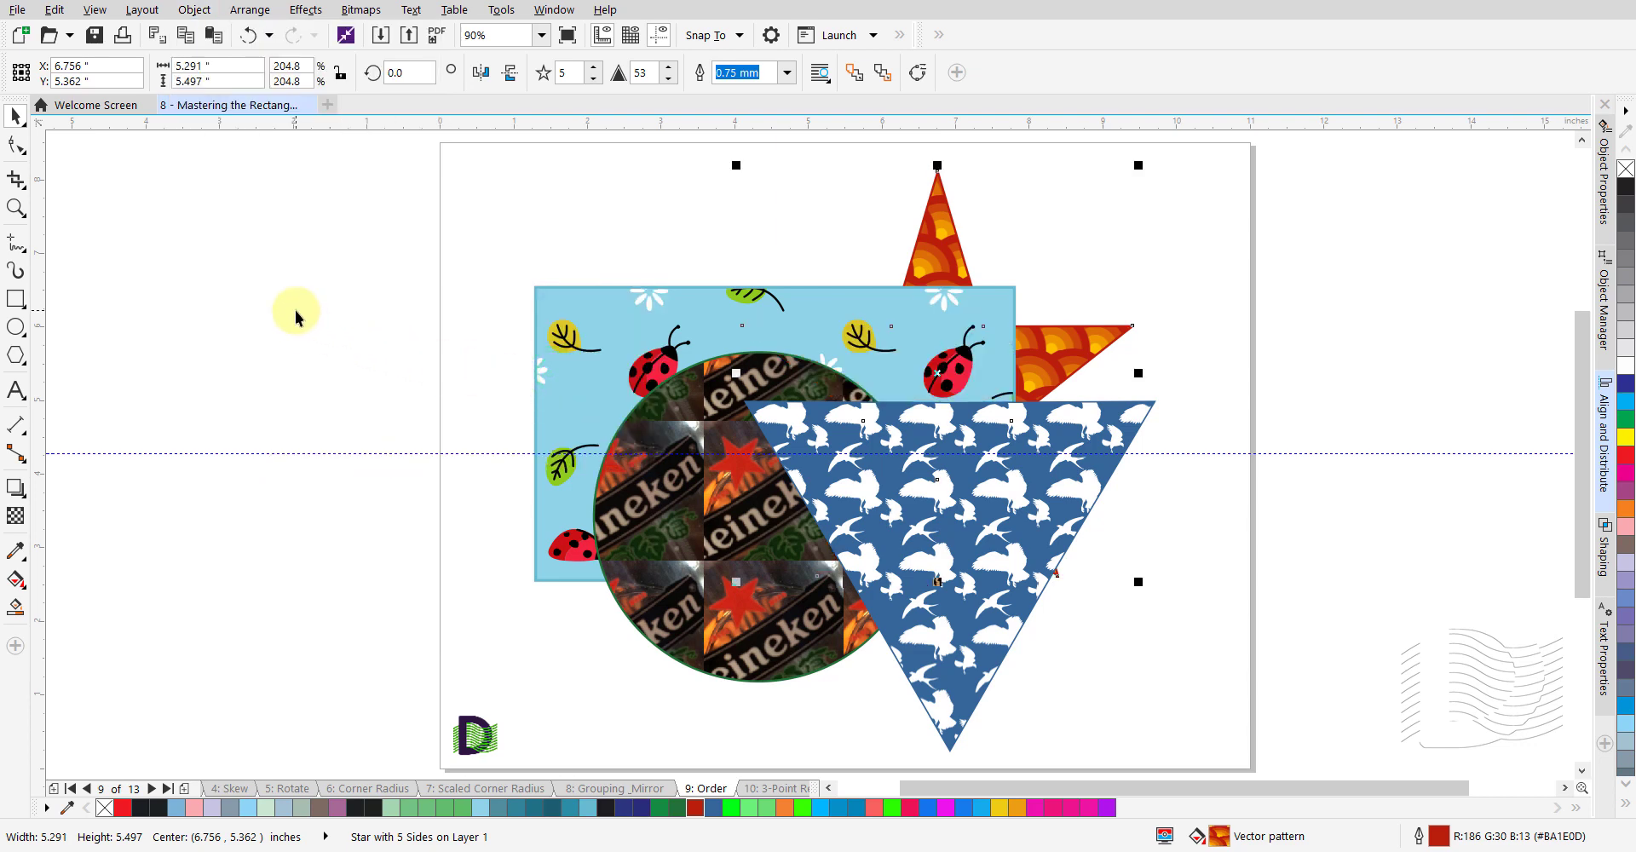
click(254, 253)
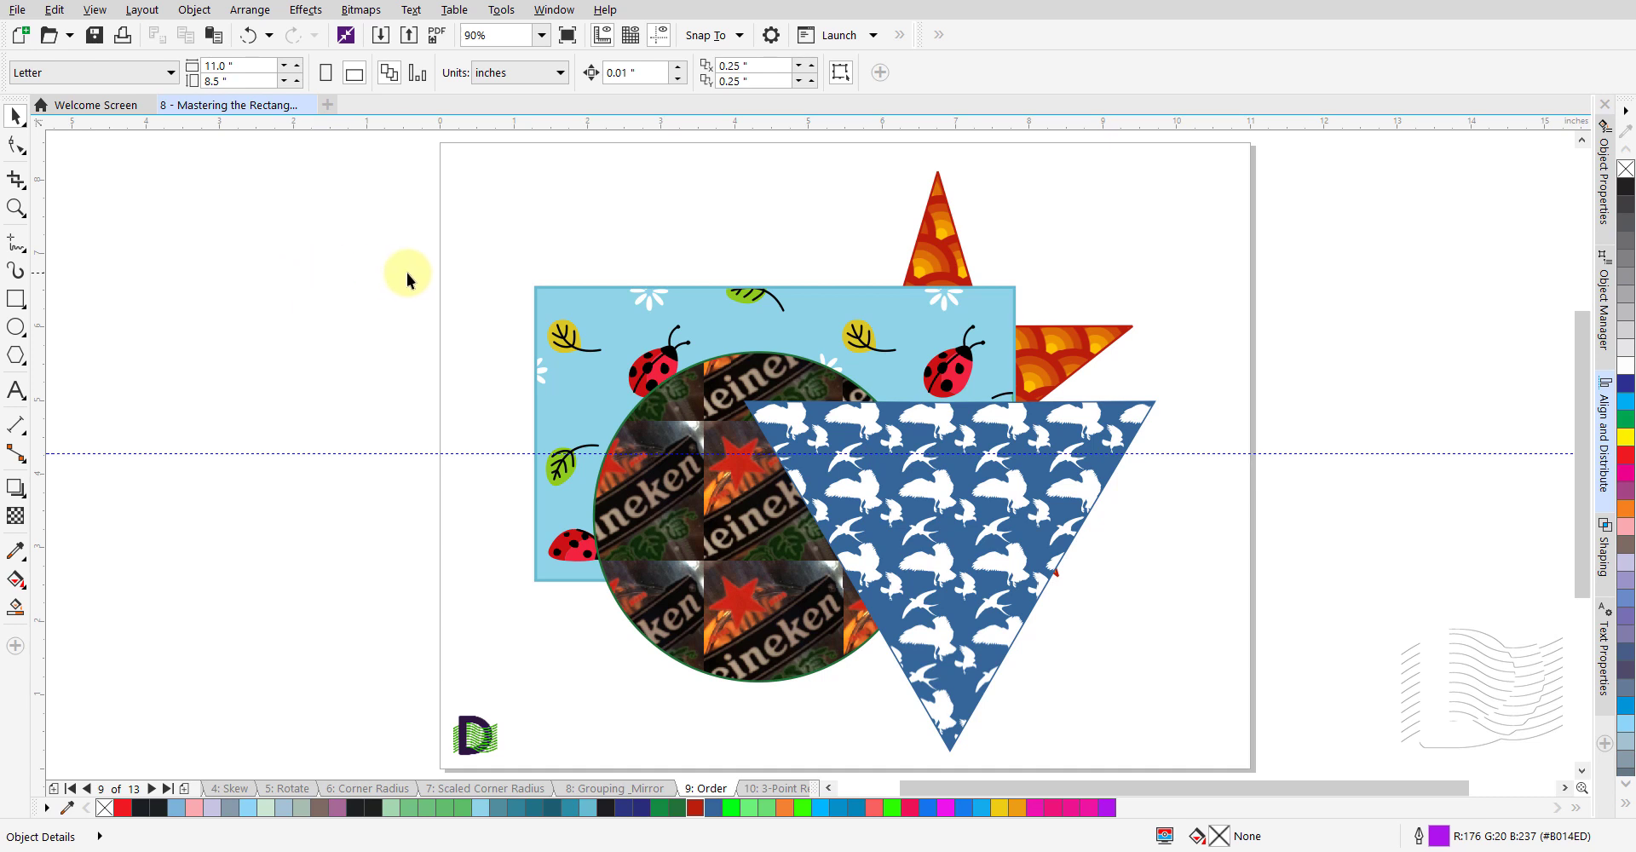
- Place the orange star directly in front of the Heineken-patterned circle with the In Front Of order command, and deselect it
click(938, 269)
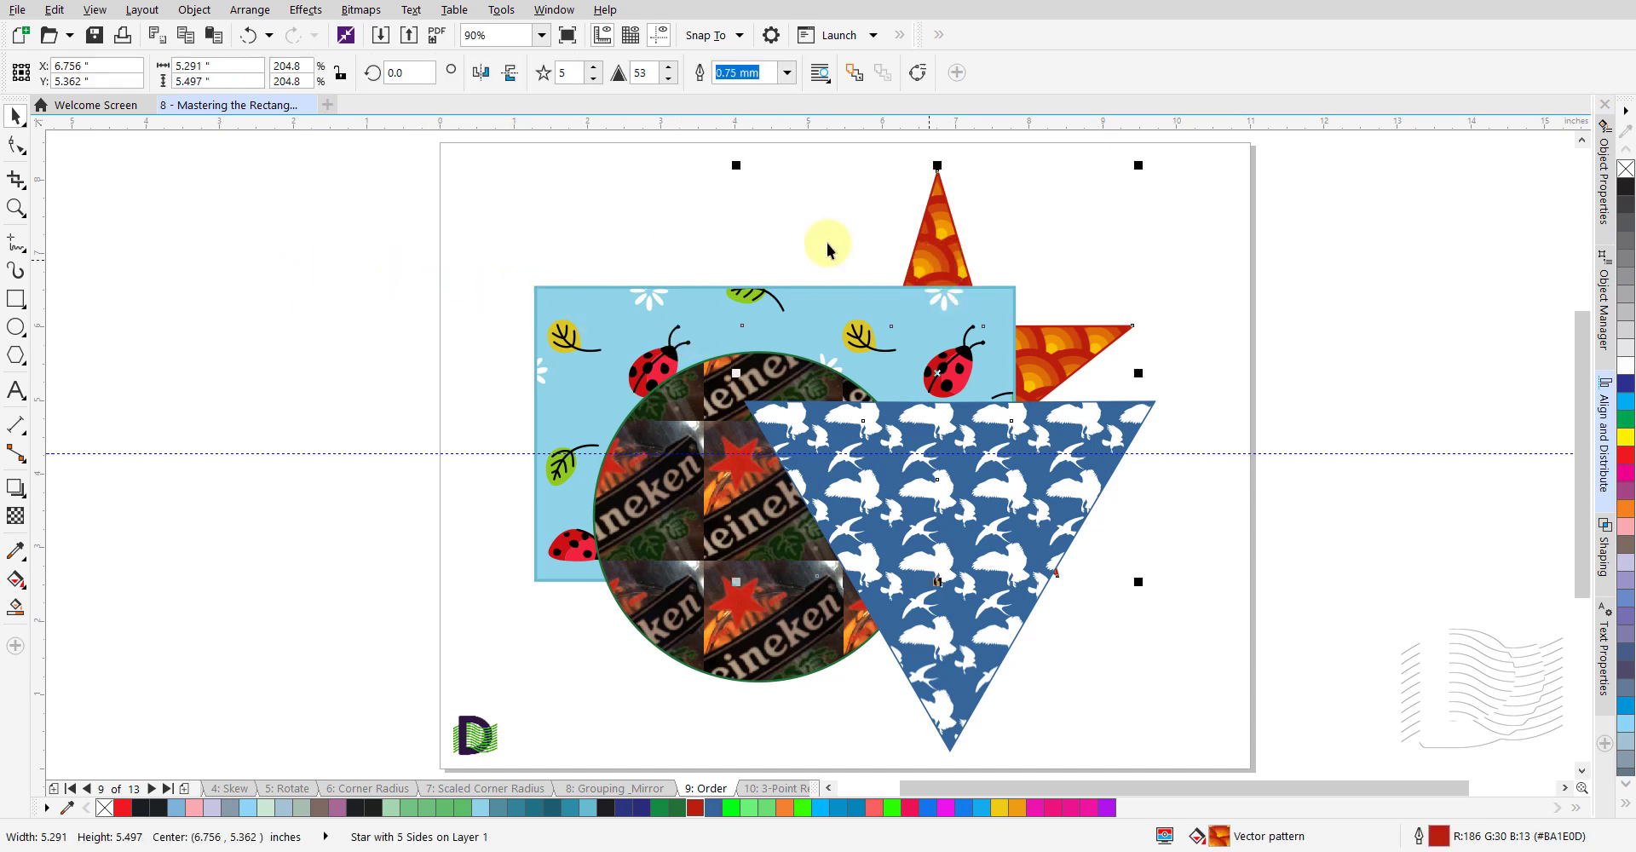
click(194, 11)
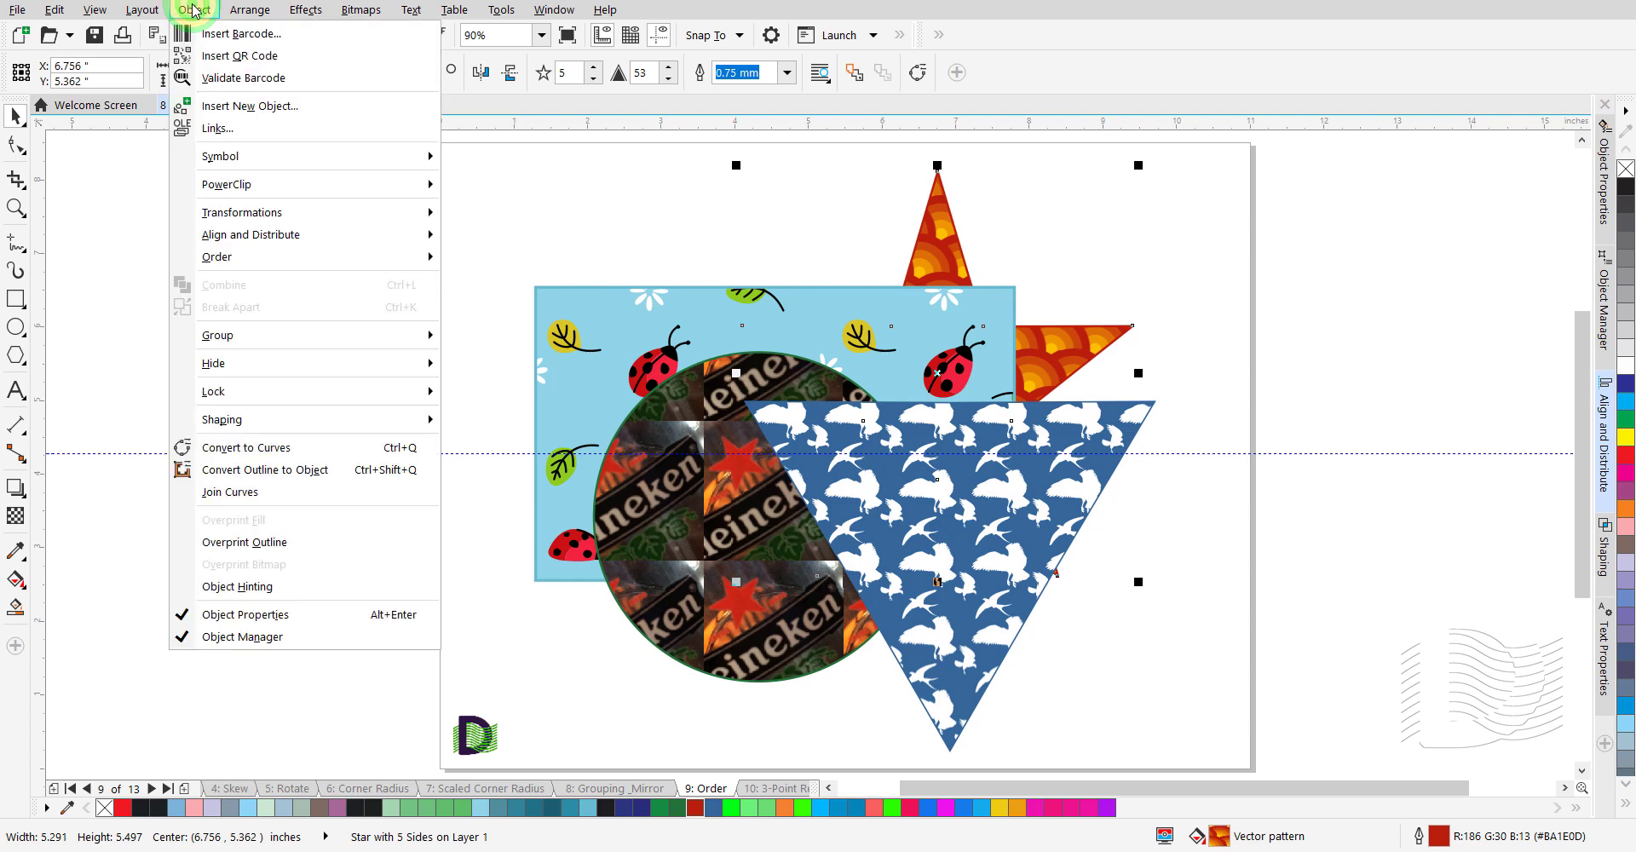
mouse_move(337, 254)
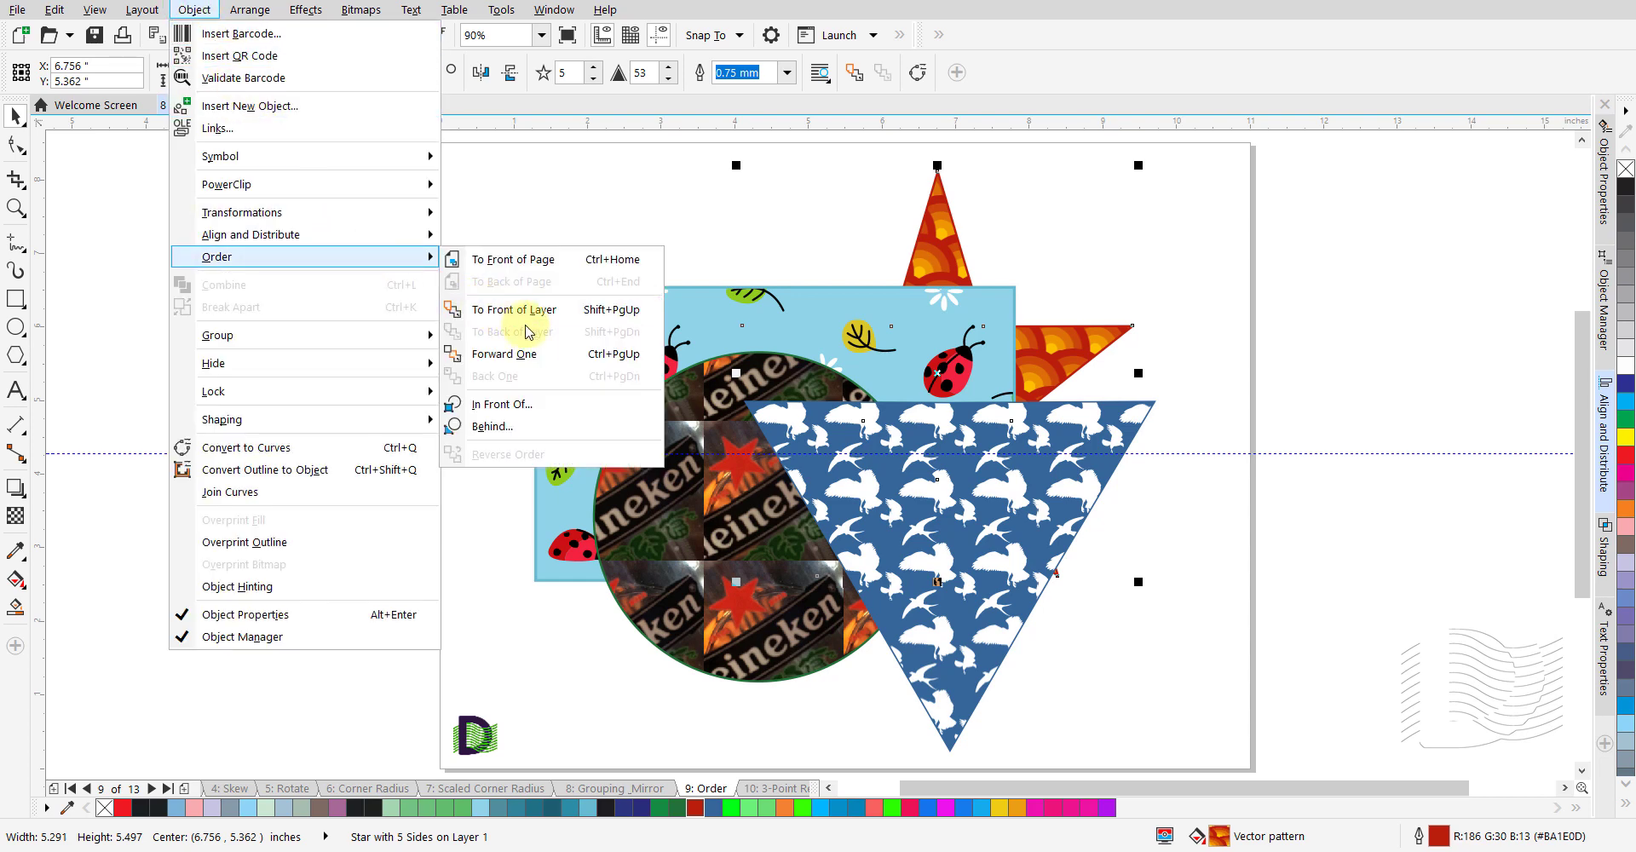
click(513, 405)
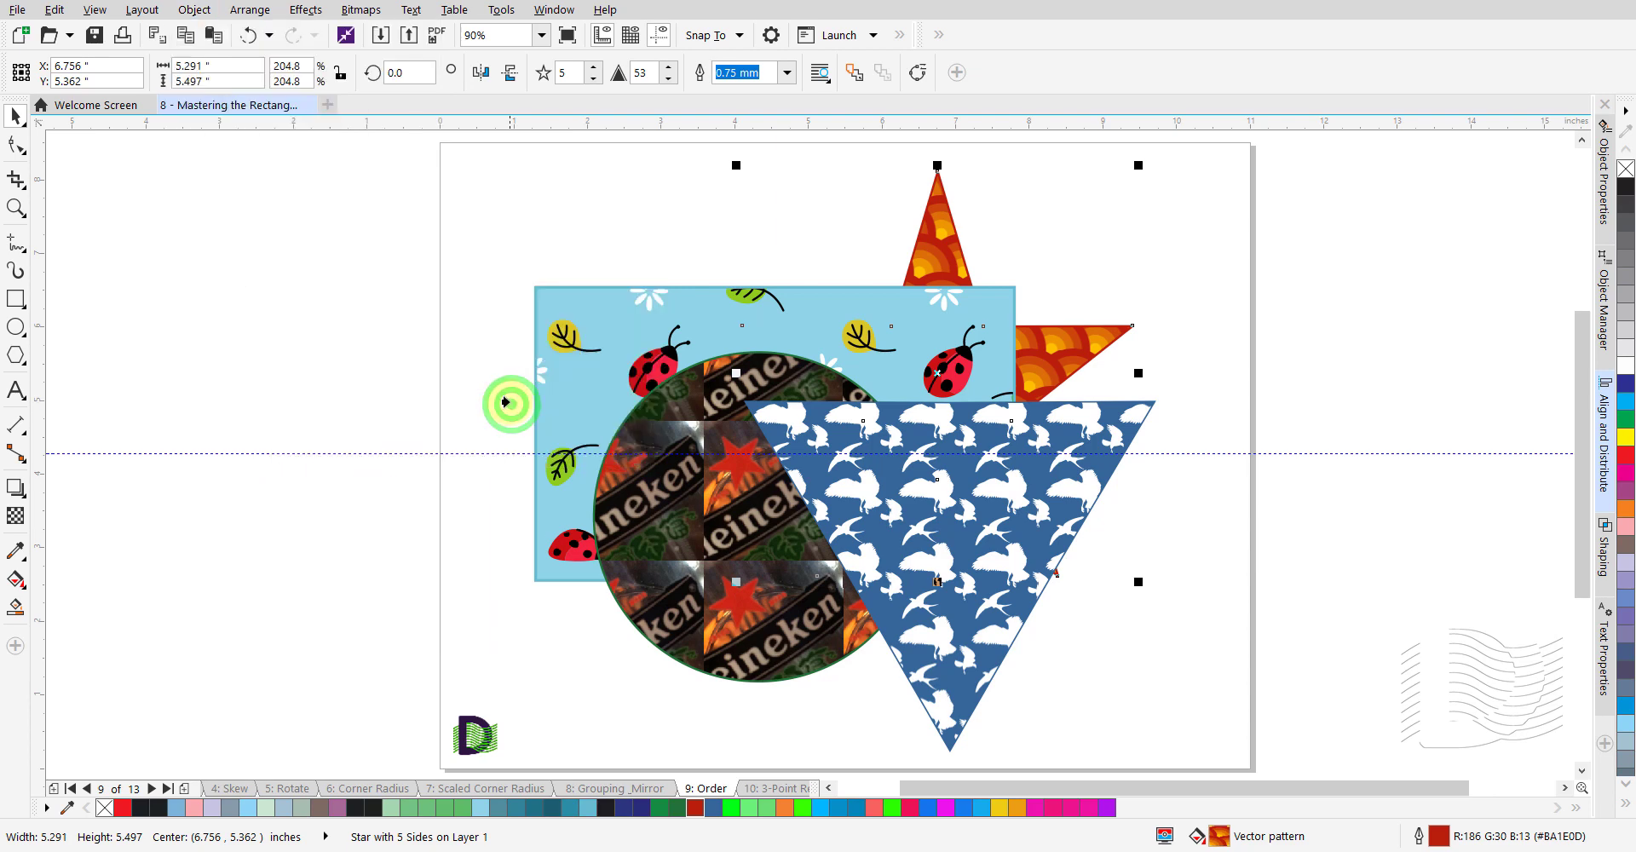
click(635, 533)
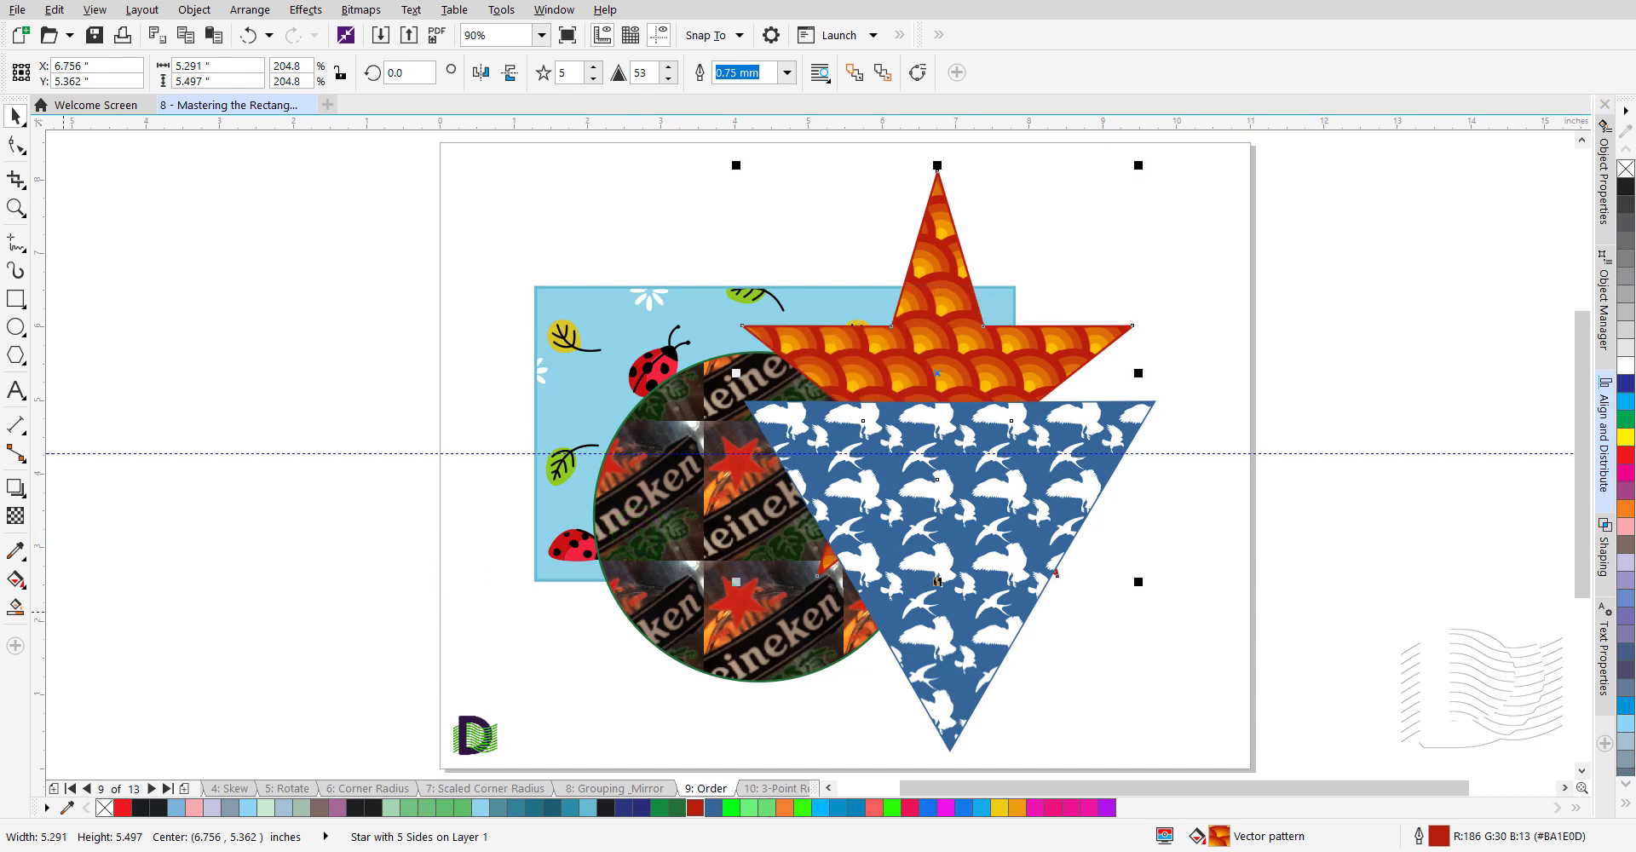
click(413, 516)
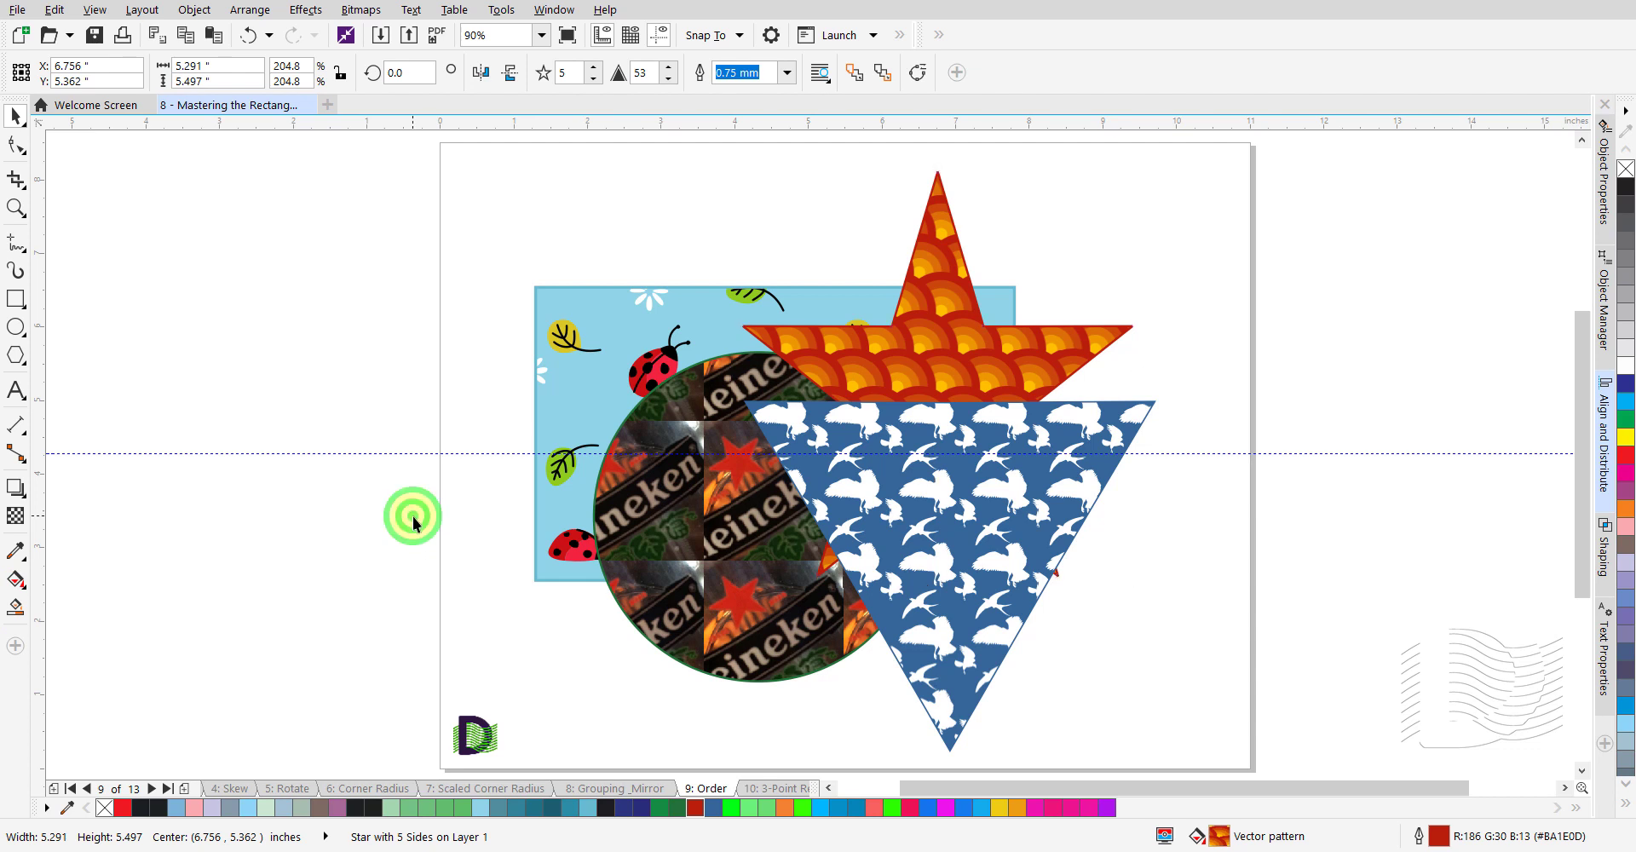
- Place the blue triangle directly behind the Heineken-patterned circle with the Behind order command, and deselect it
click(910, 506)
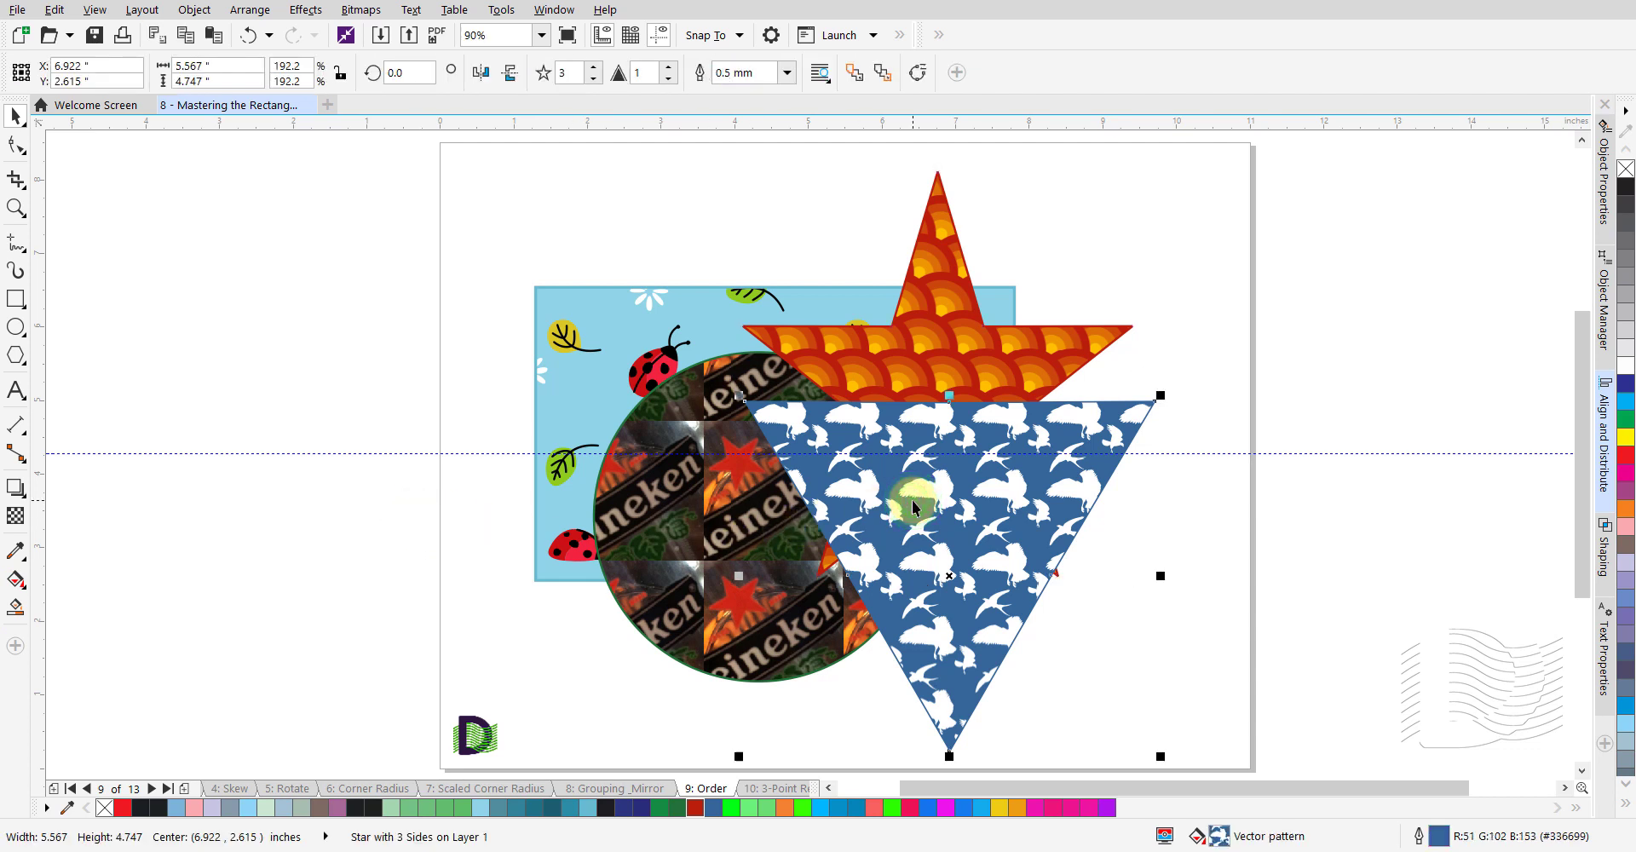
click(195, 11)
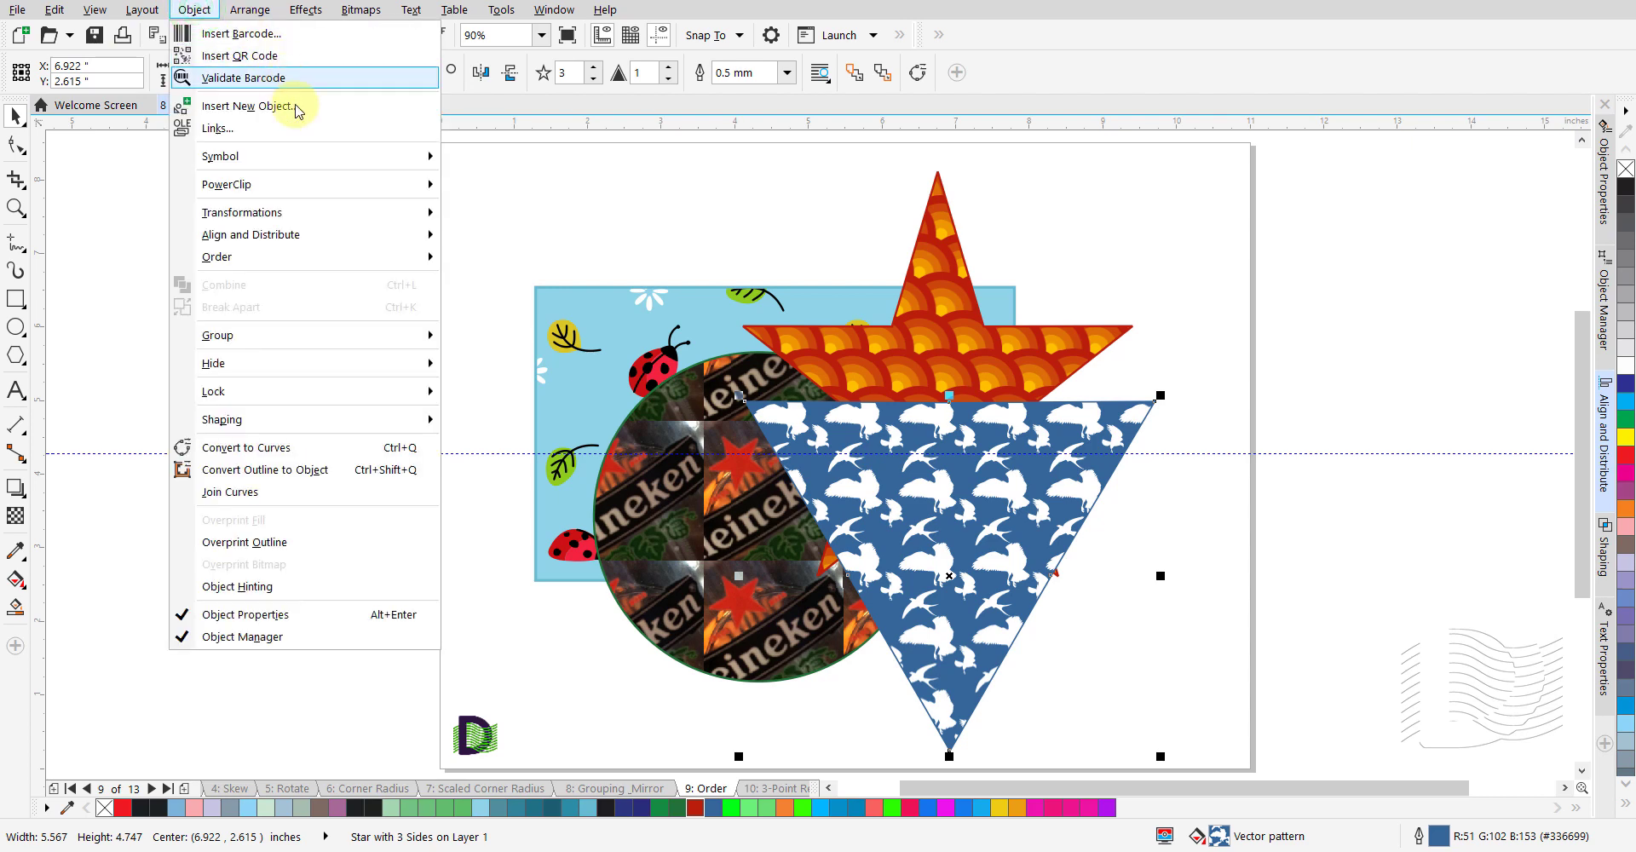
mouse_move(369, 256)
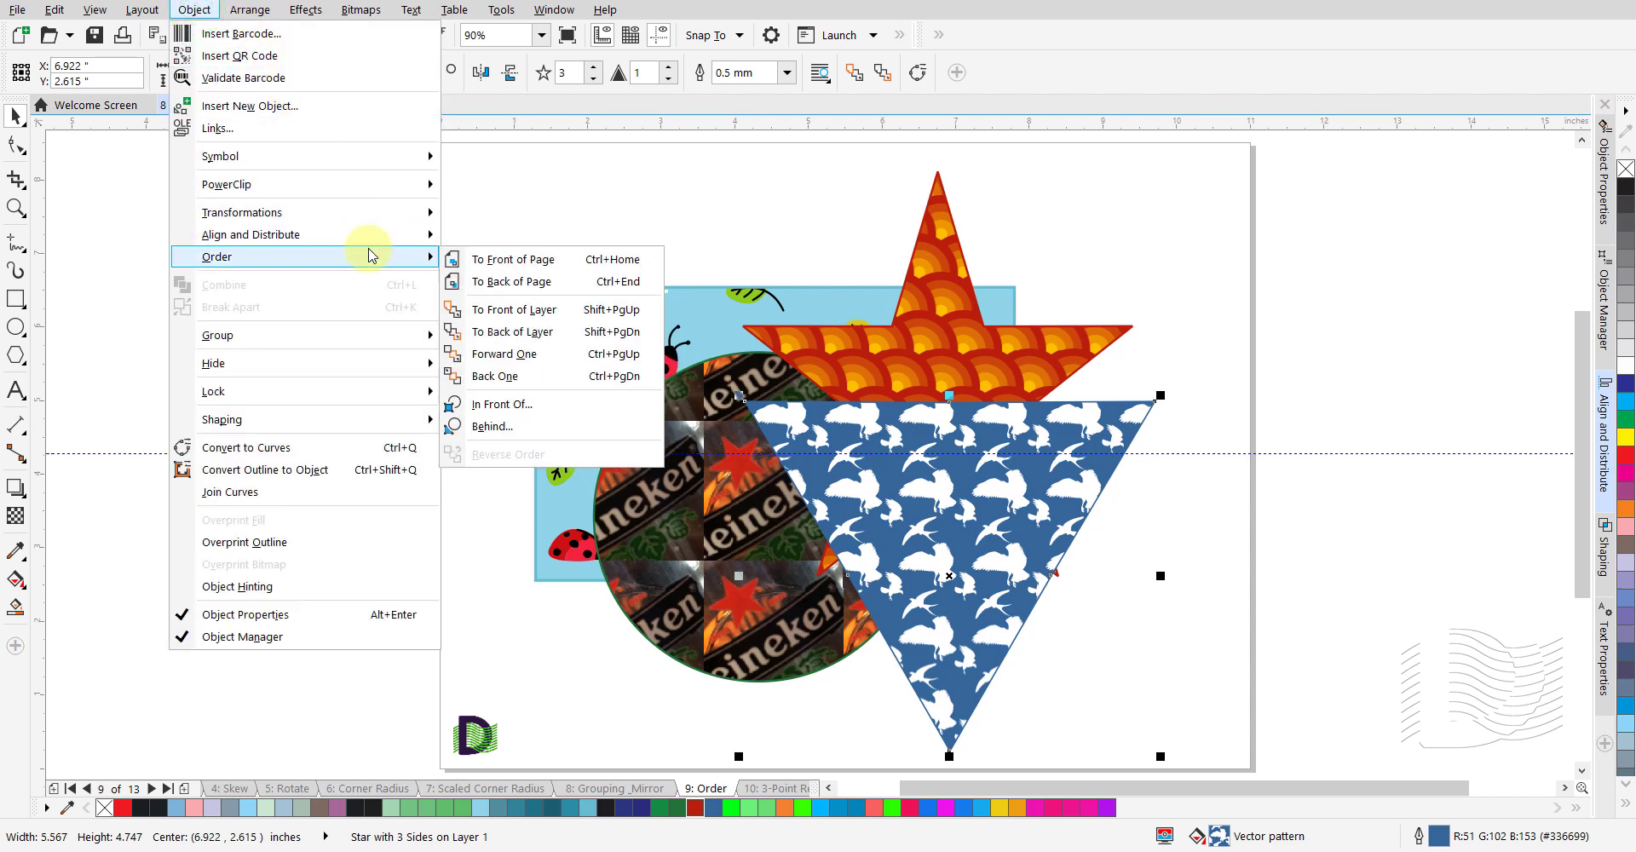
click(537, 428)
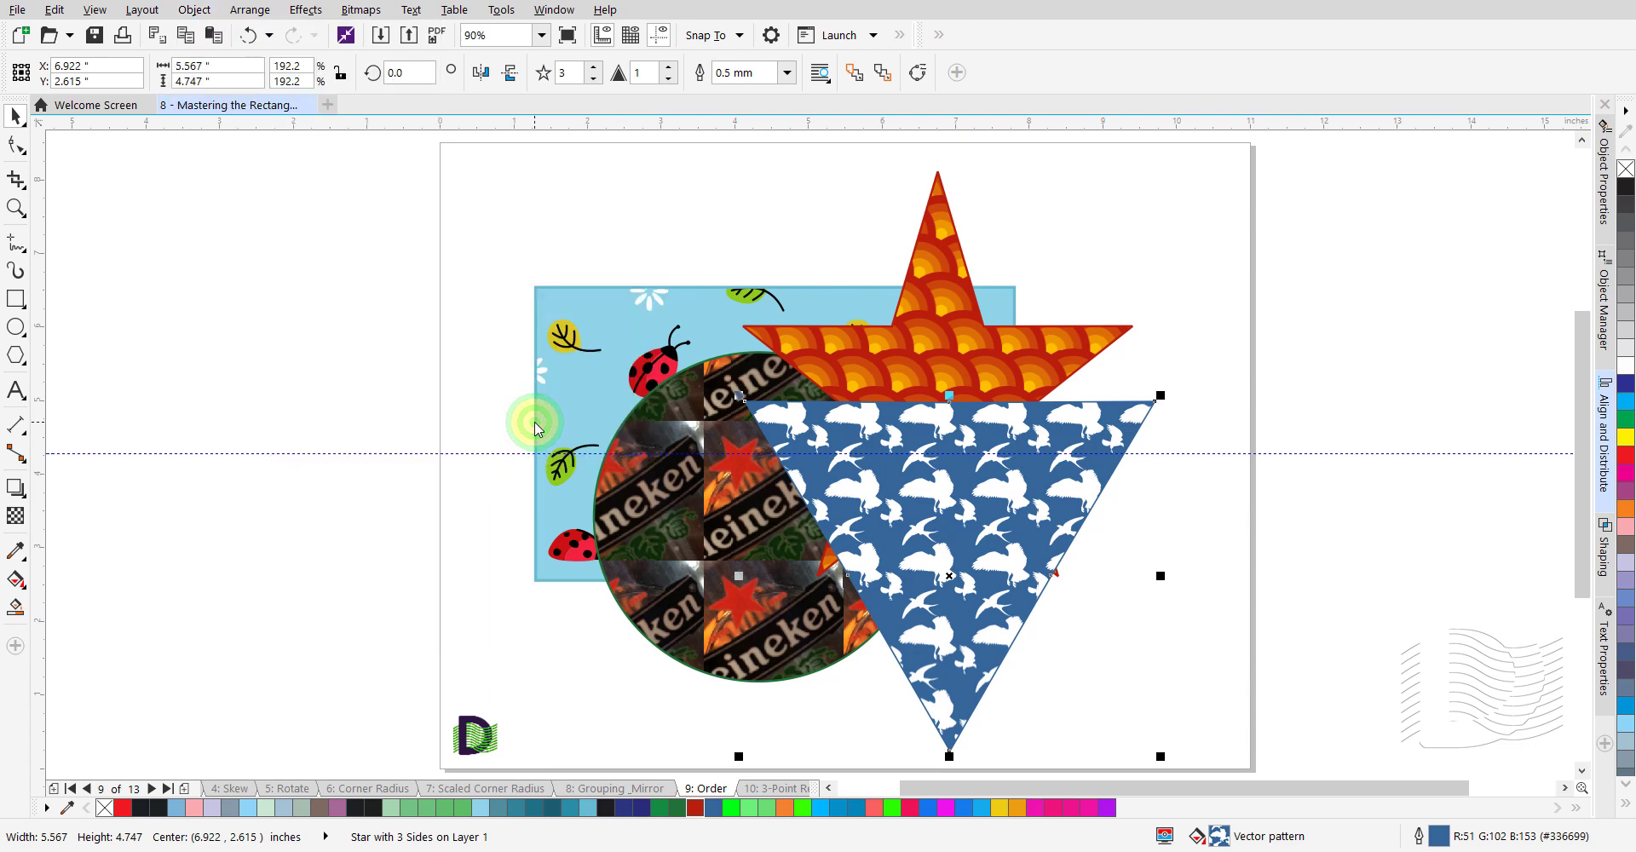
click(672, 463)
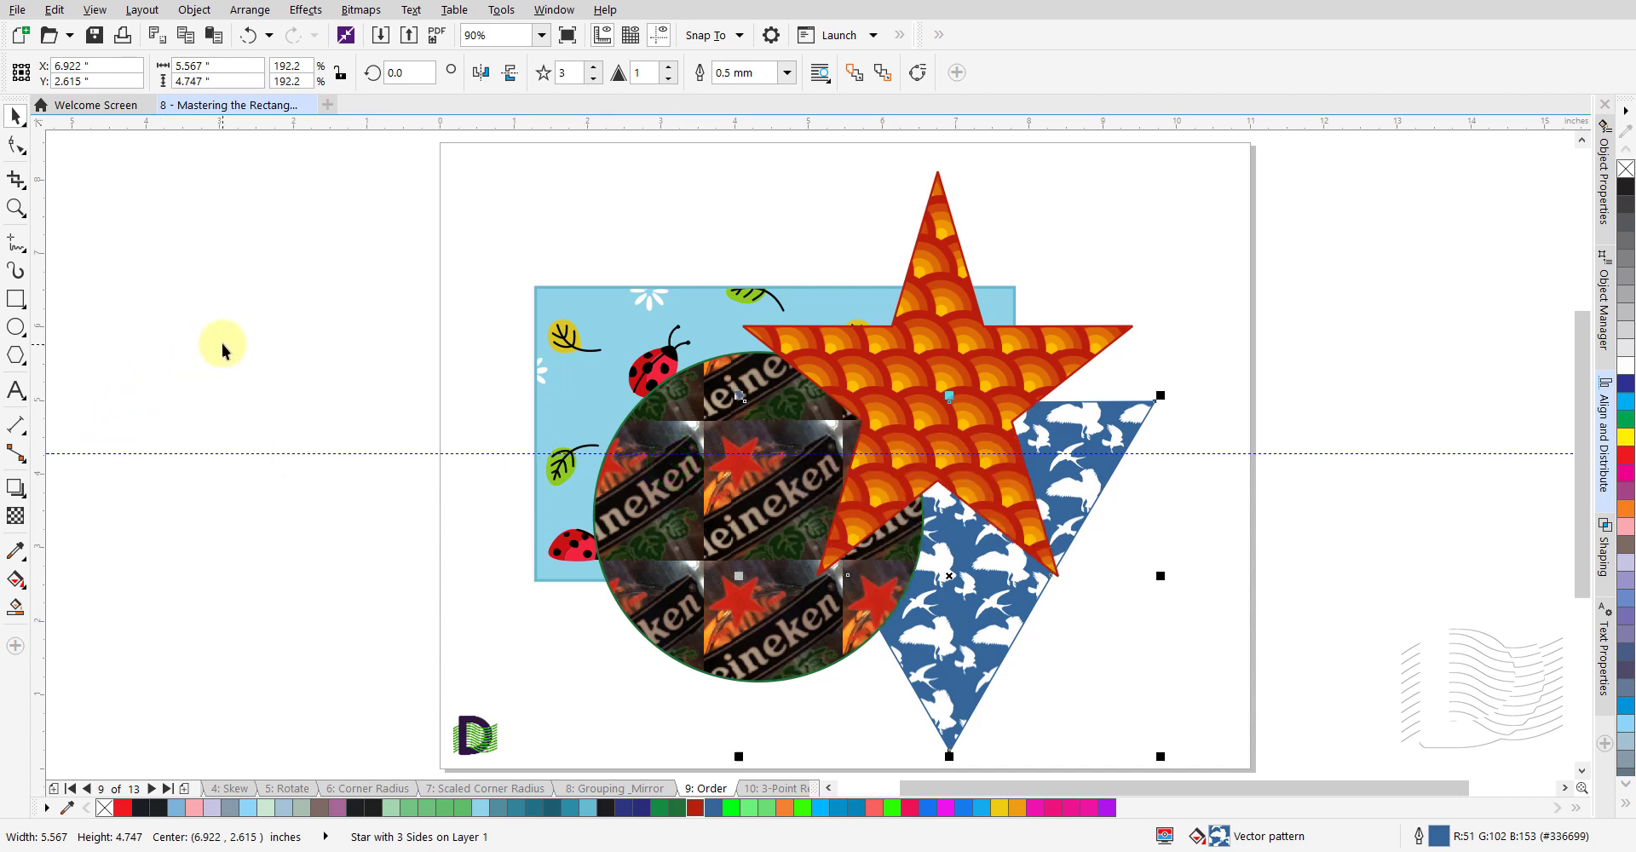
click(294, 356)
- On page 10, draw a tall slanted rectangle about 2.8 by 4.4 inches overall with the 3-Point Rectangle tool, and deselect it
click(777, 788)
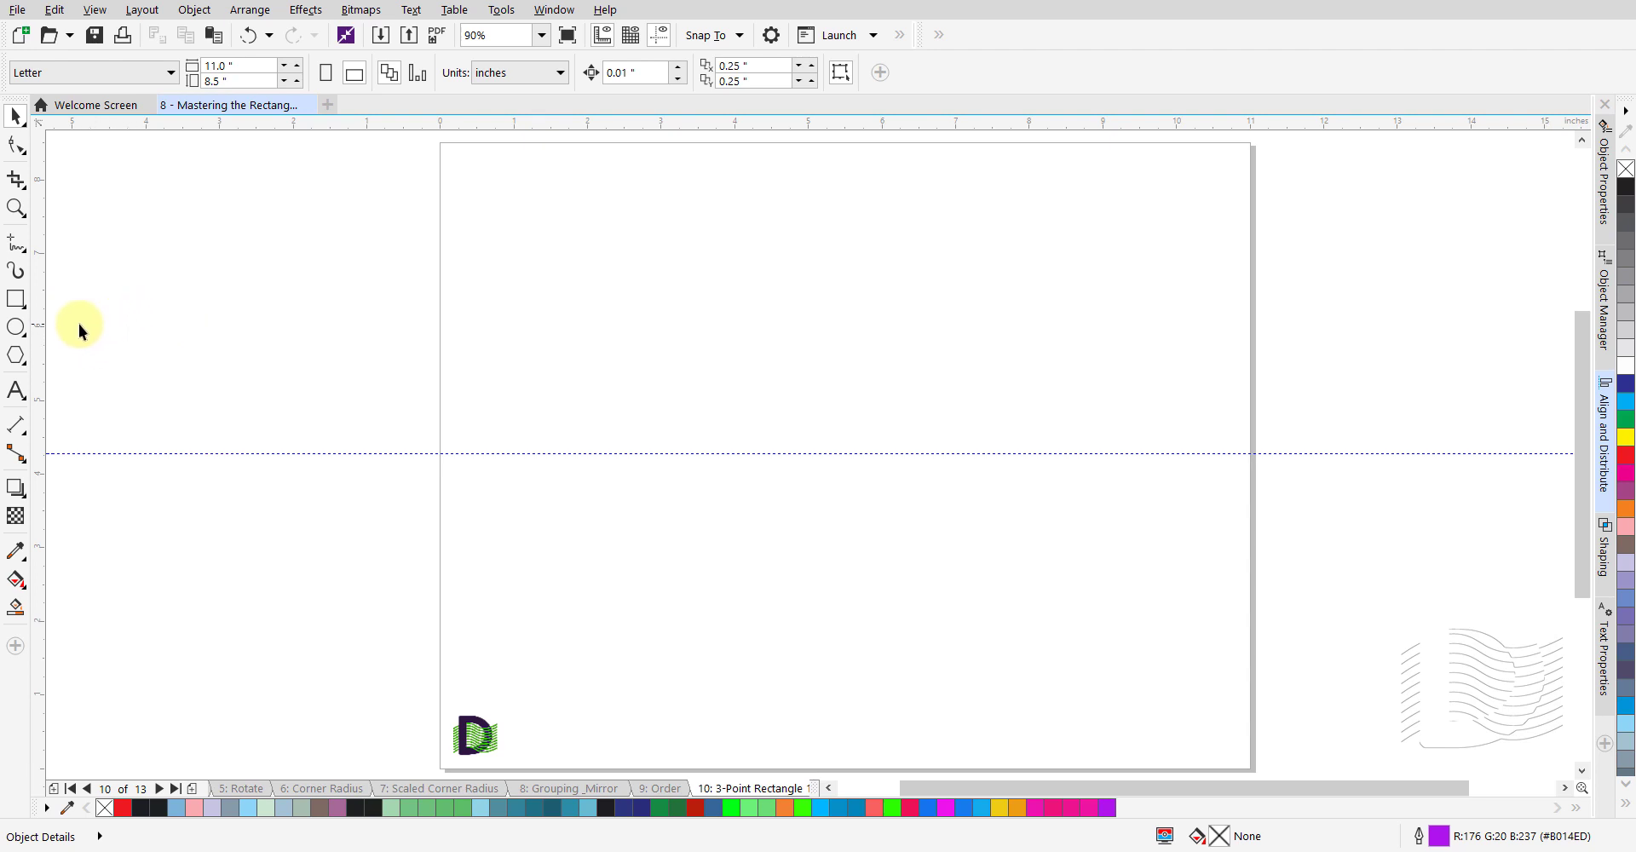
click(23, 312)
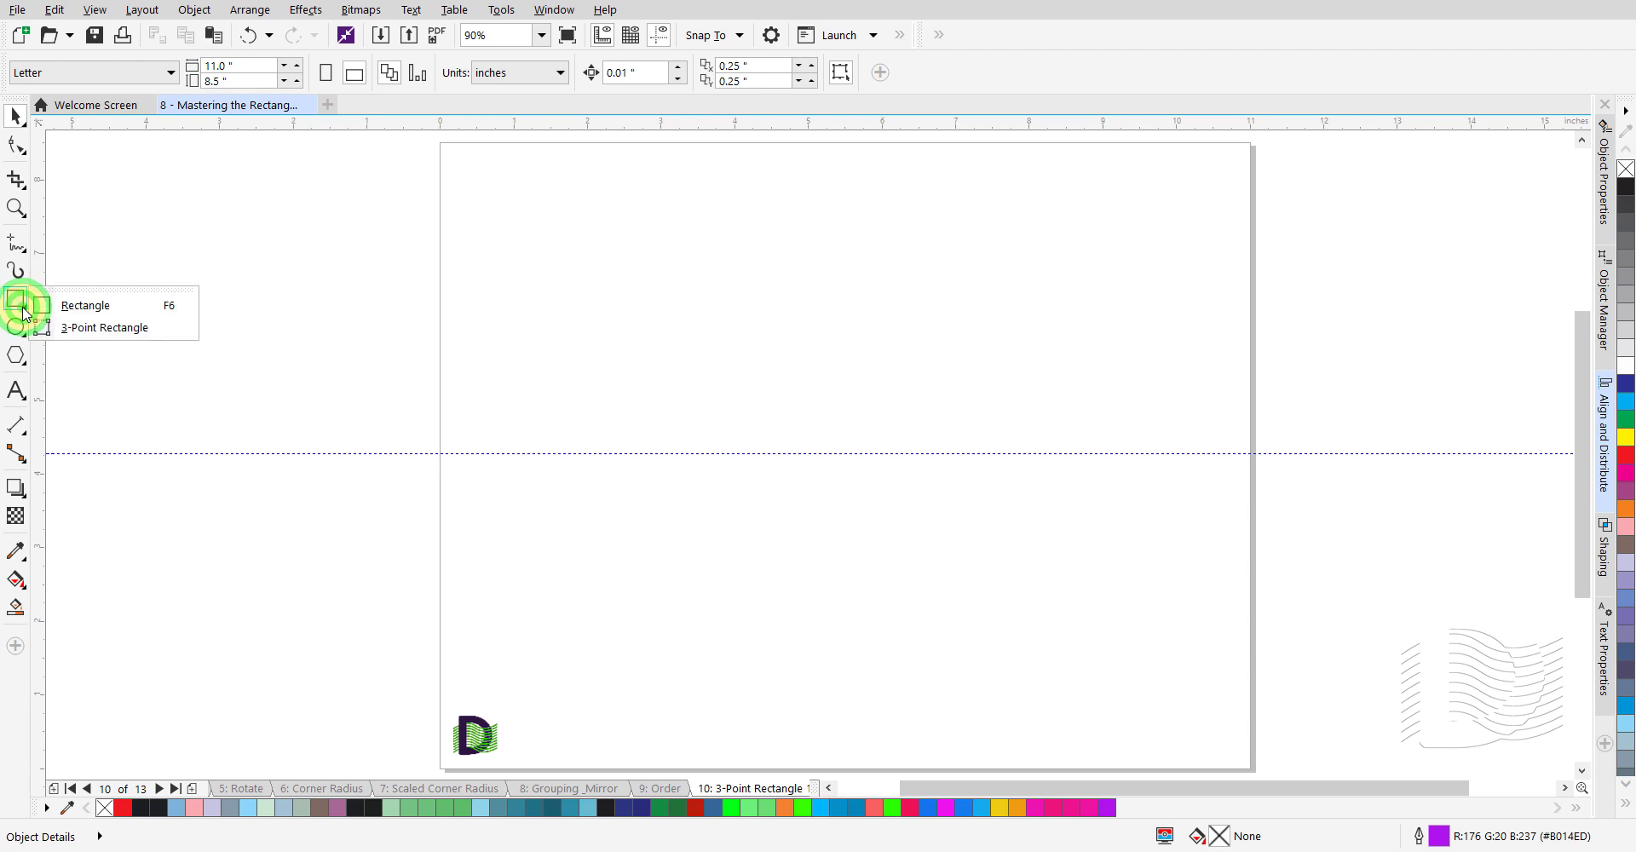
click(99, 329)
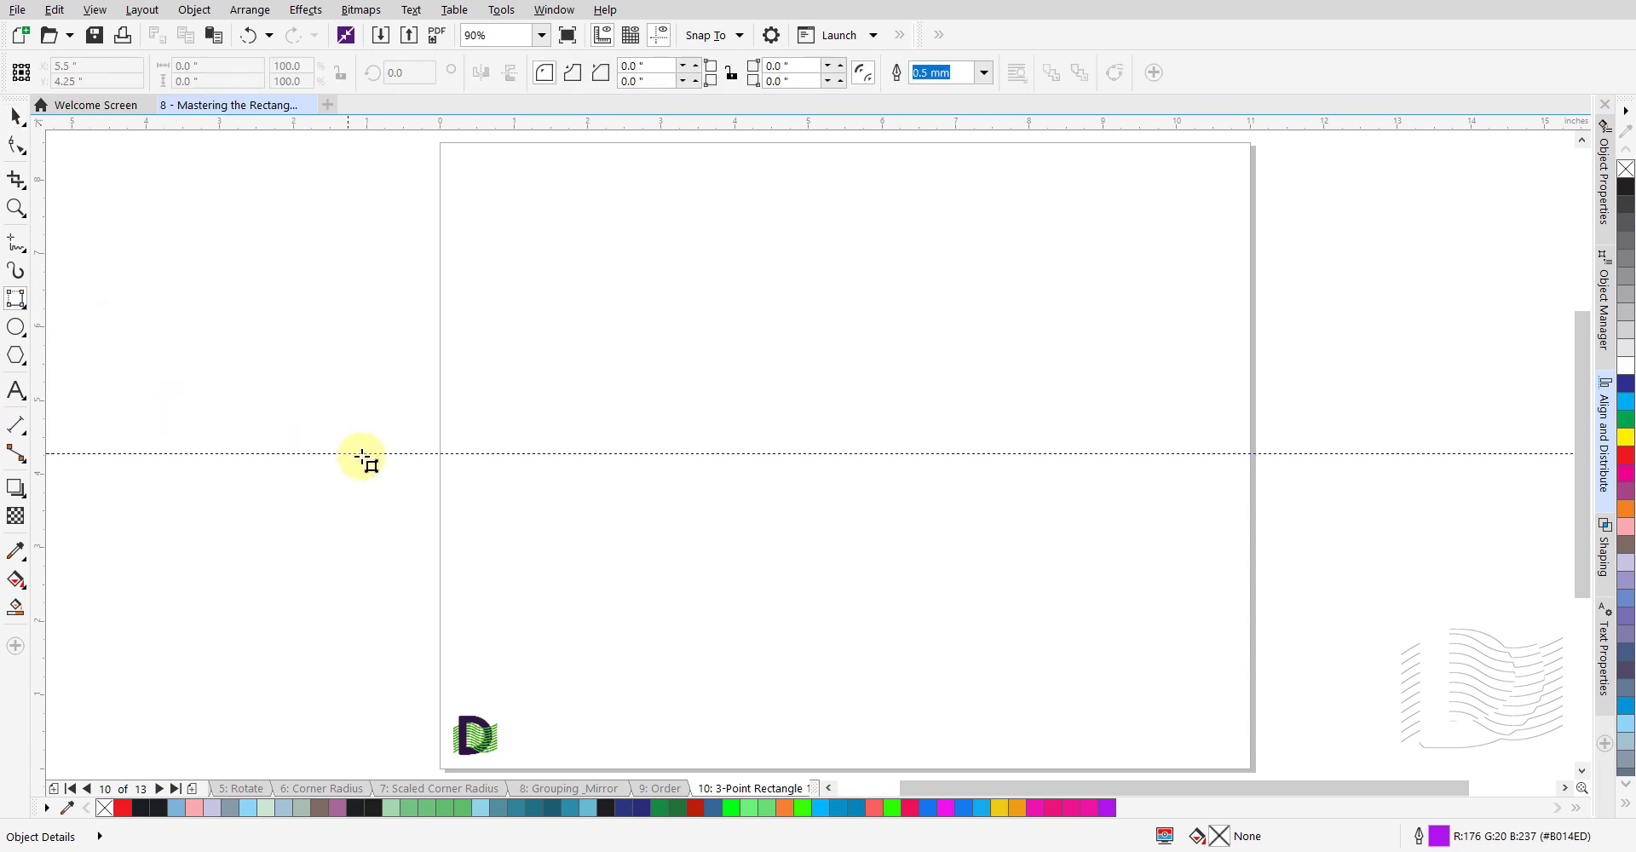
click(532, 454)
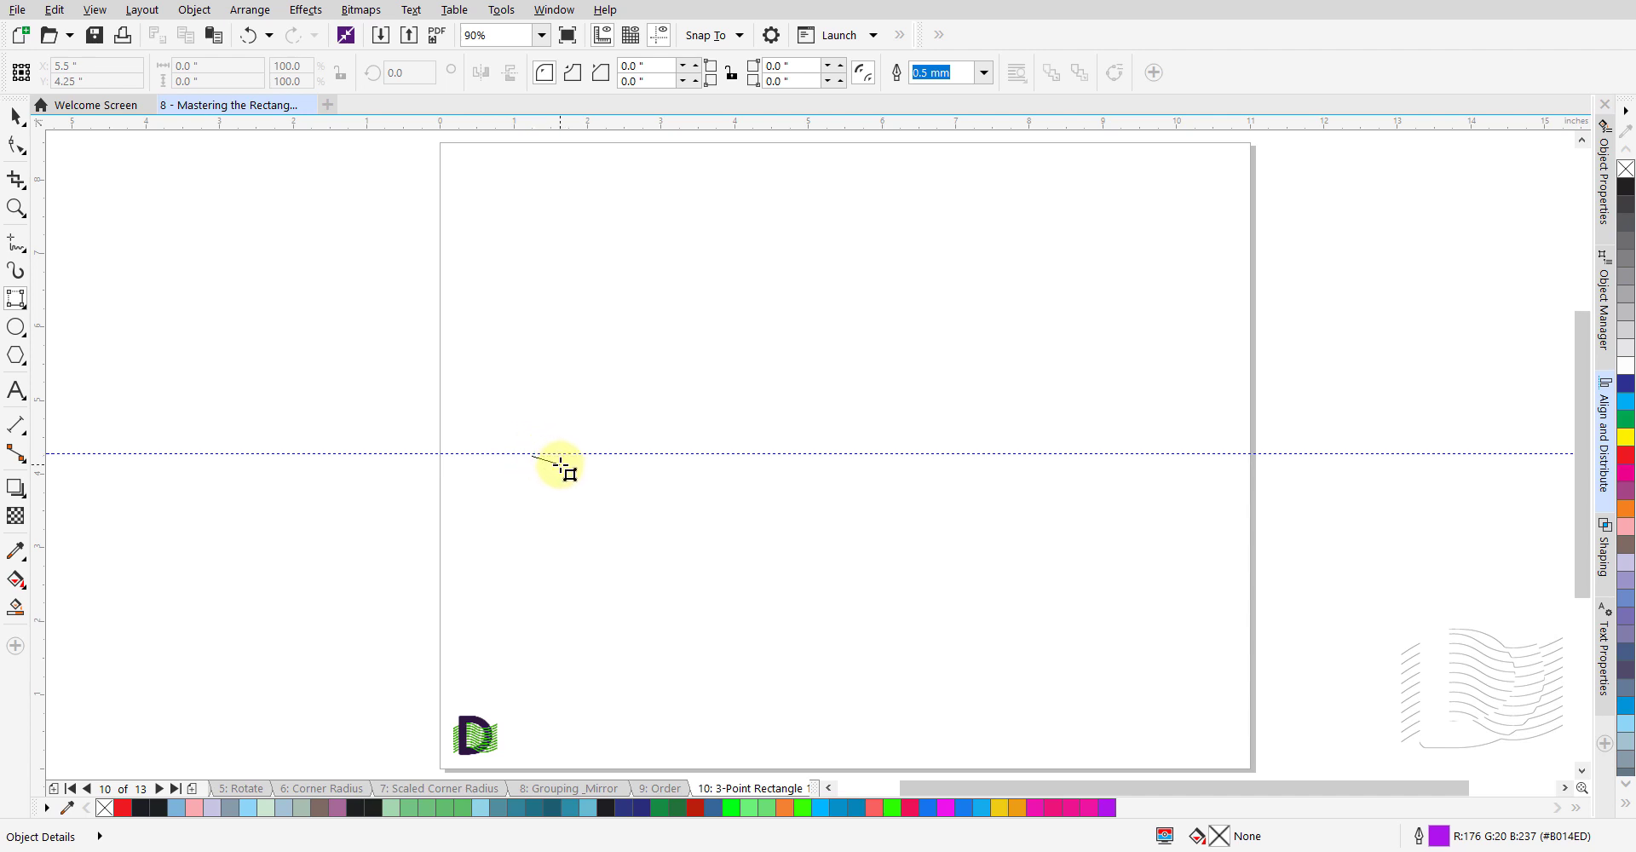
click(645, 487)
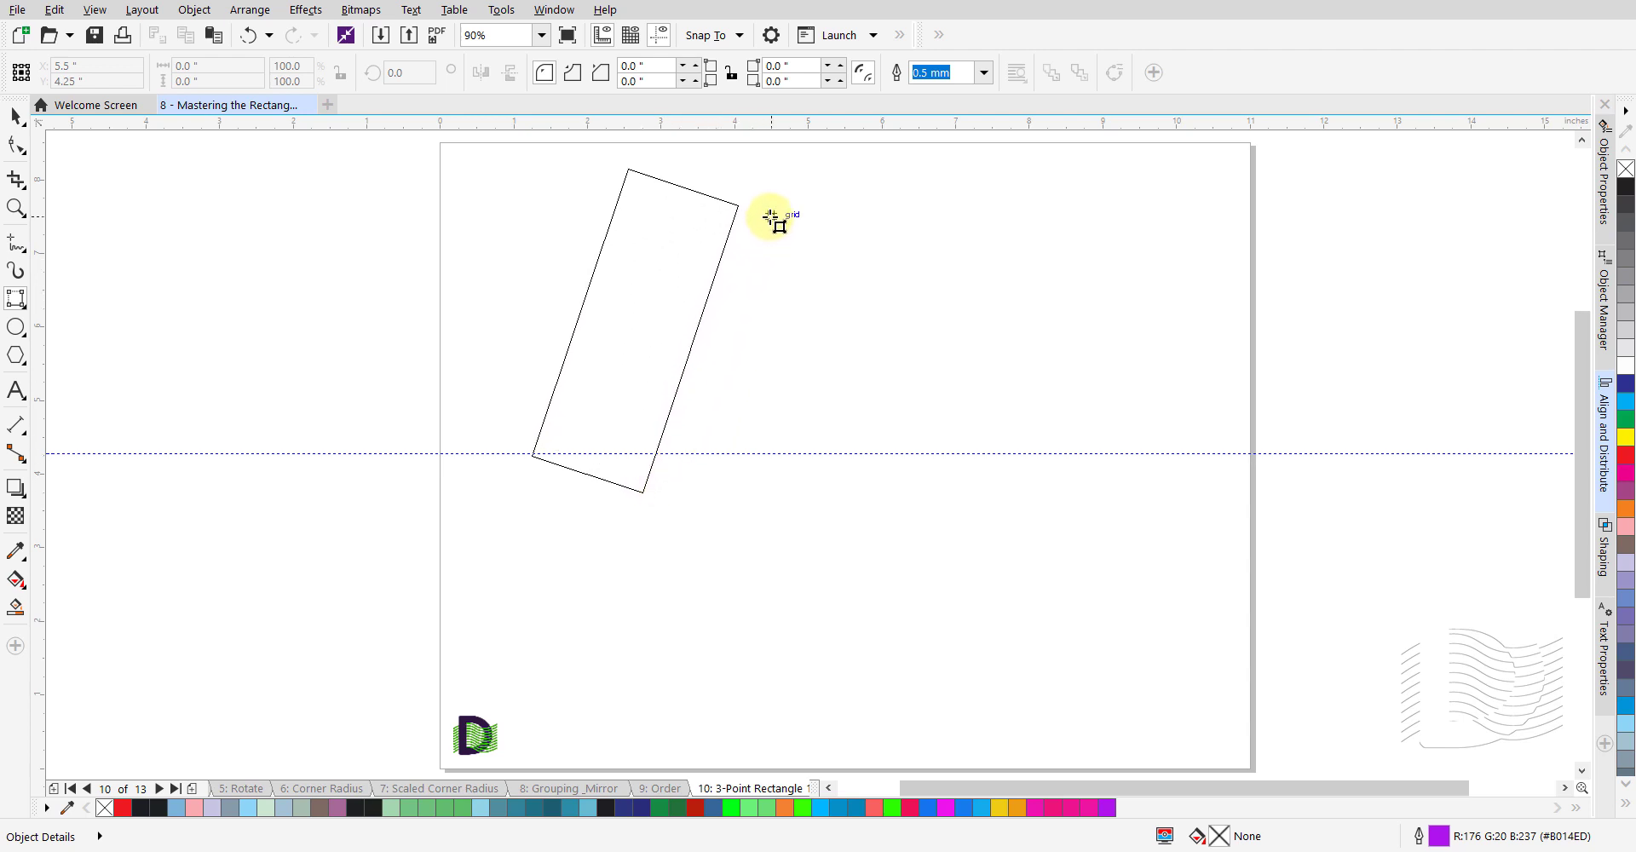
click(771, 218)
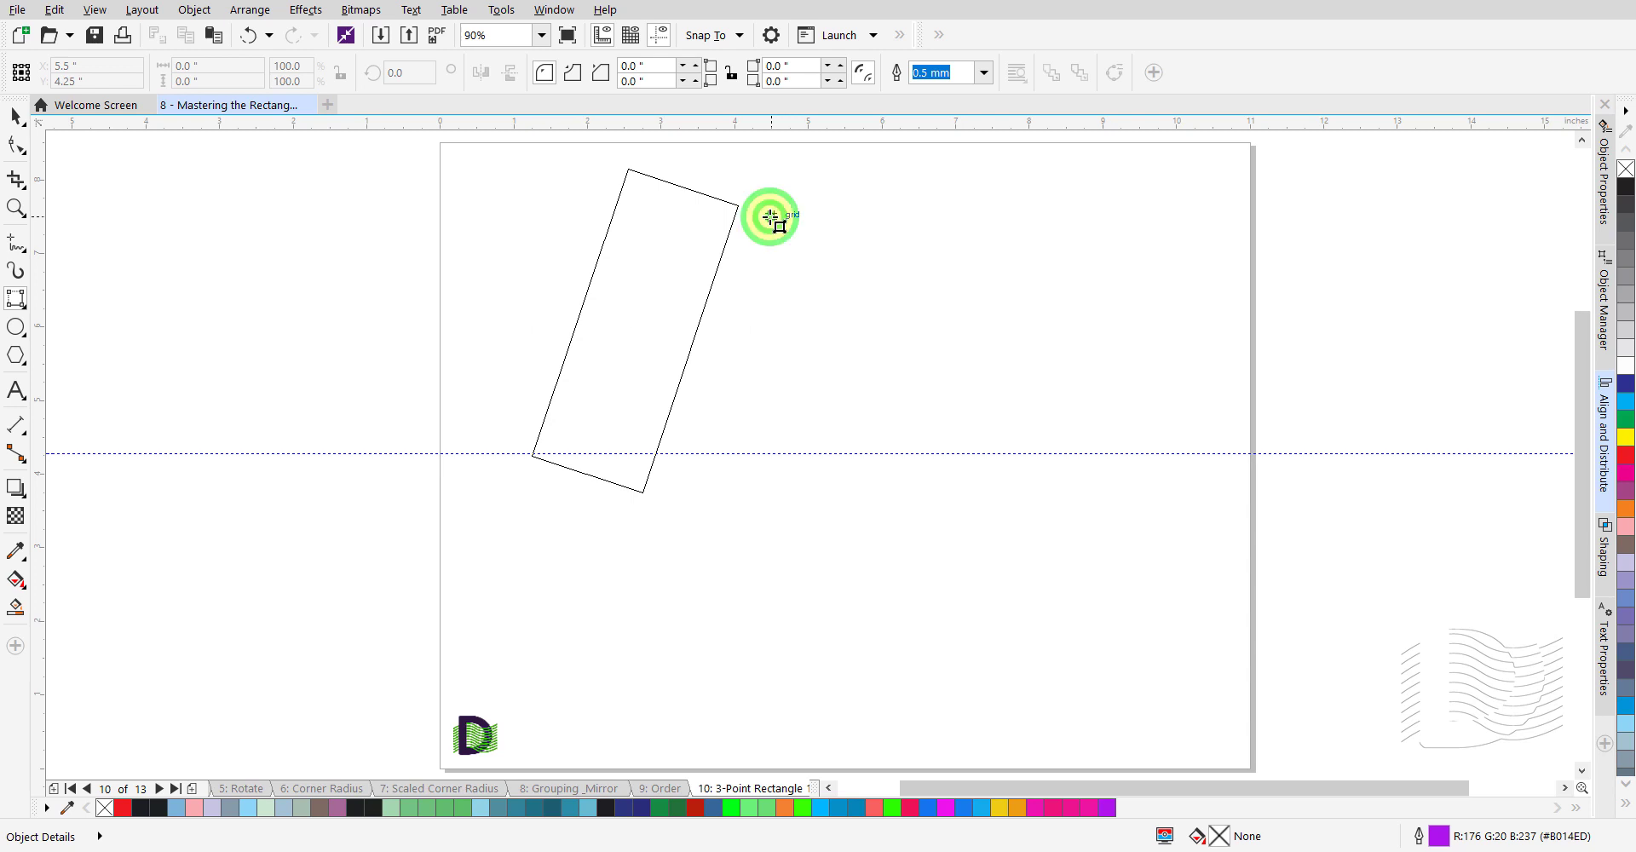
click(792, 554)
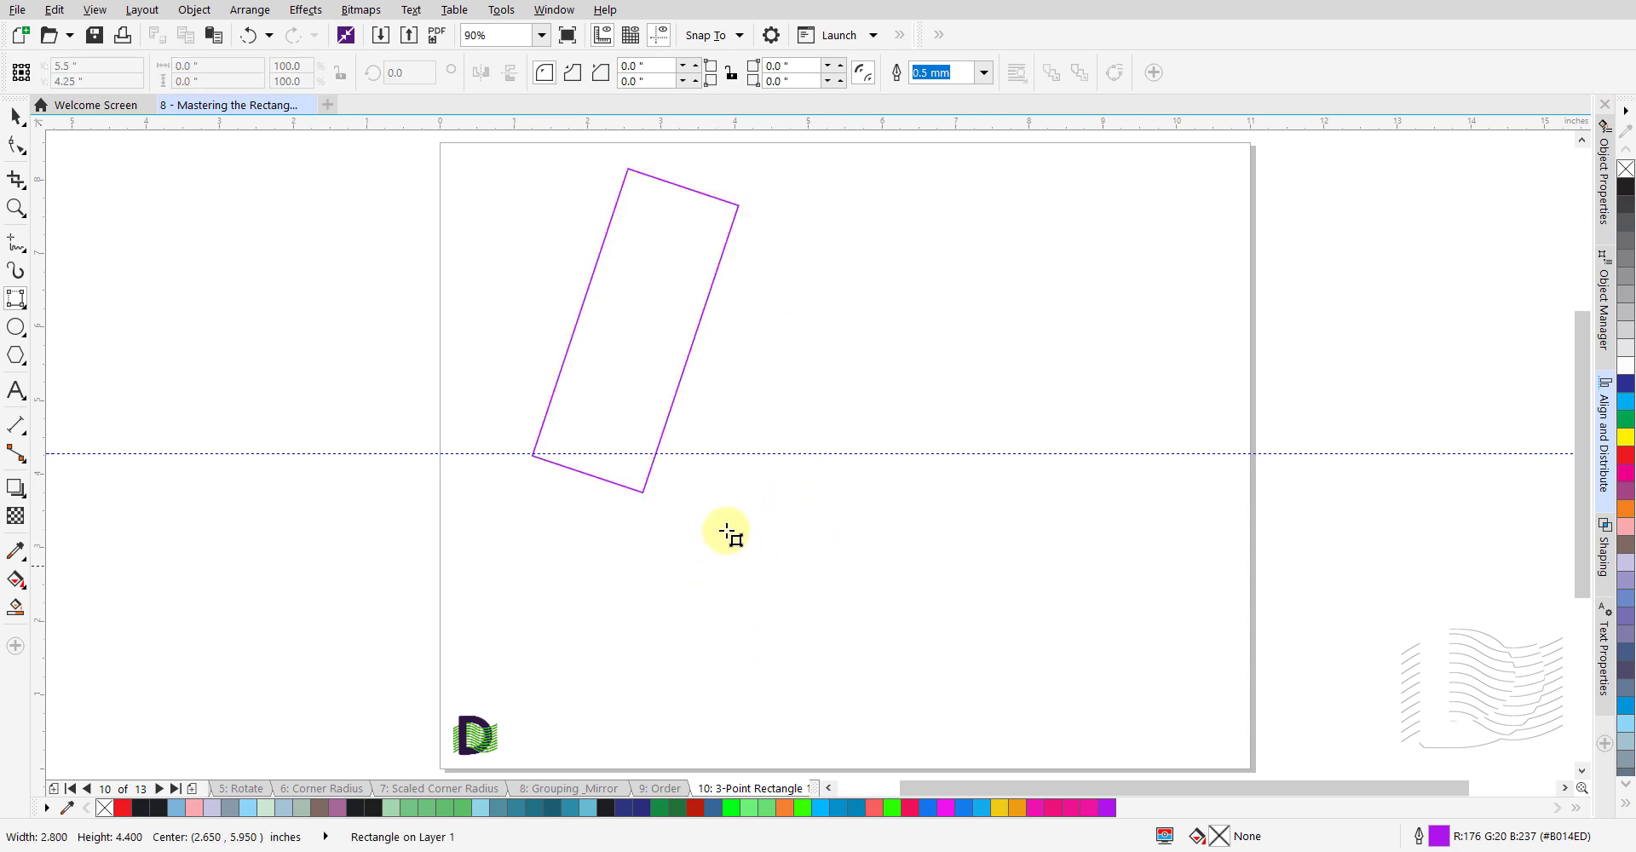
- Draw a tilted 3-point square about 4.16 inches overall beside the slanted rectangle, and deselect it
click(786, 455)
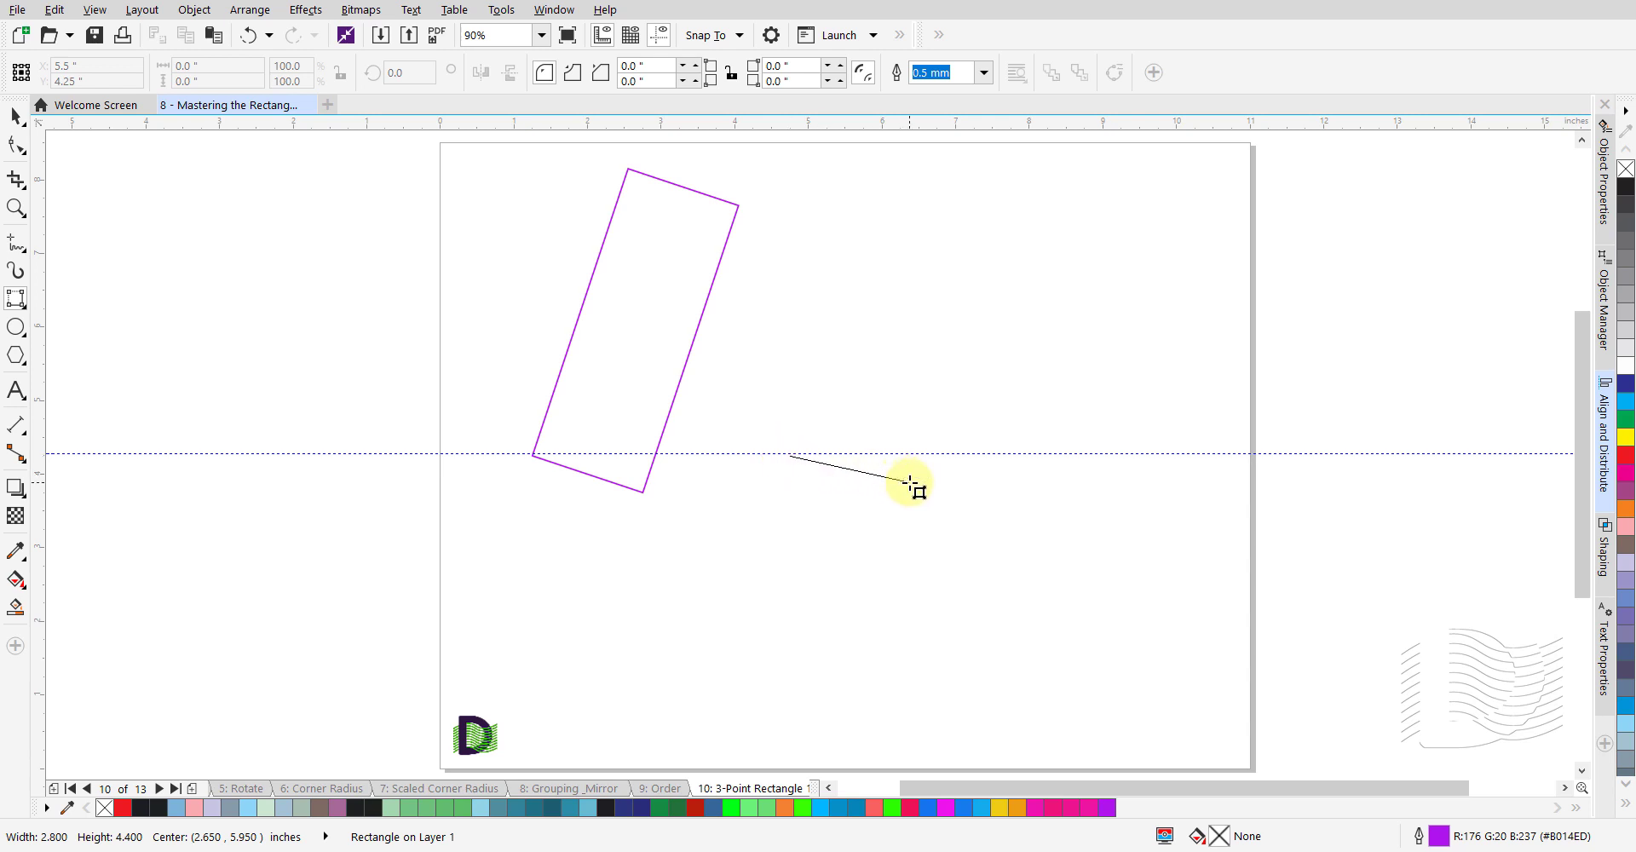
click(954, 488)
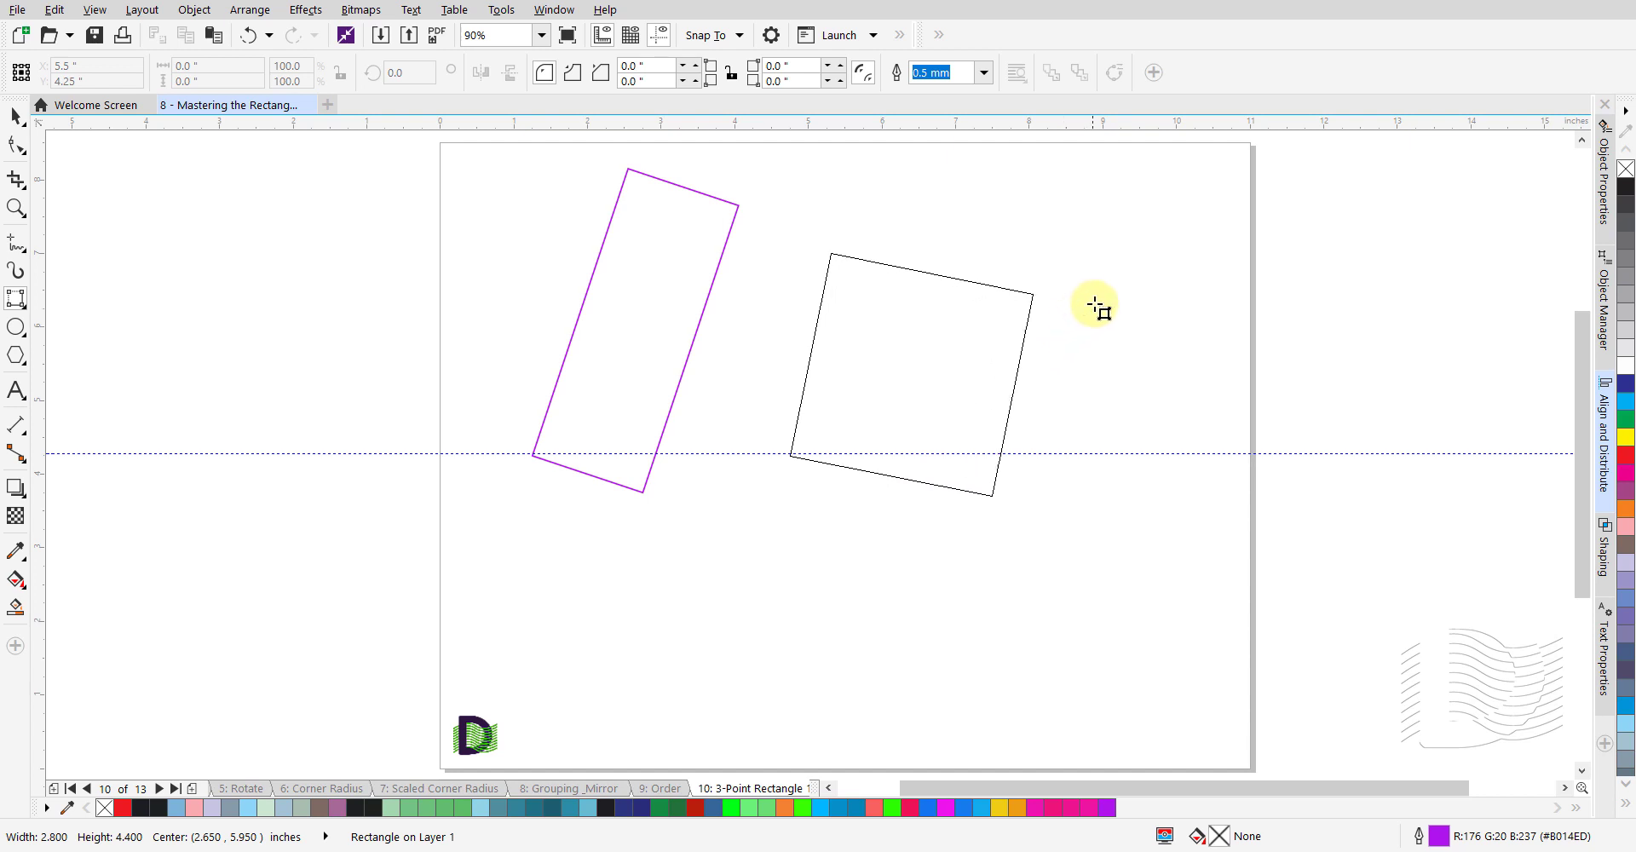
click(1147, 264)
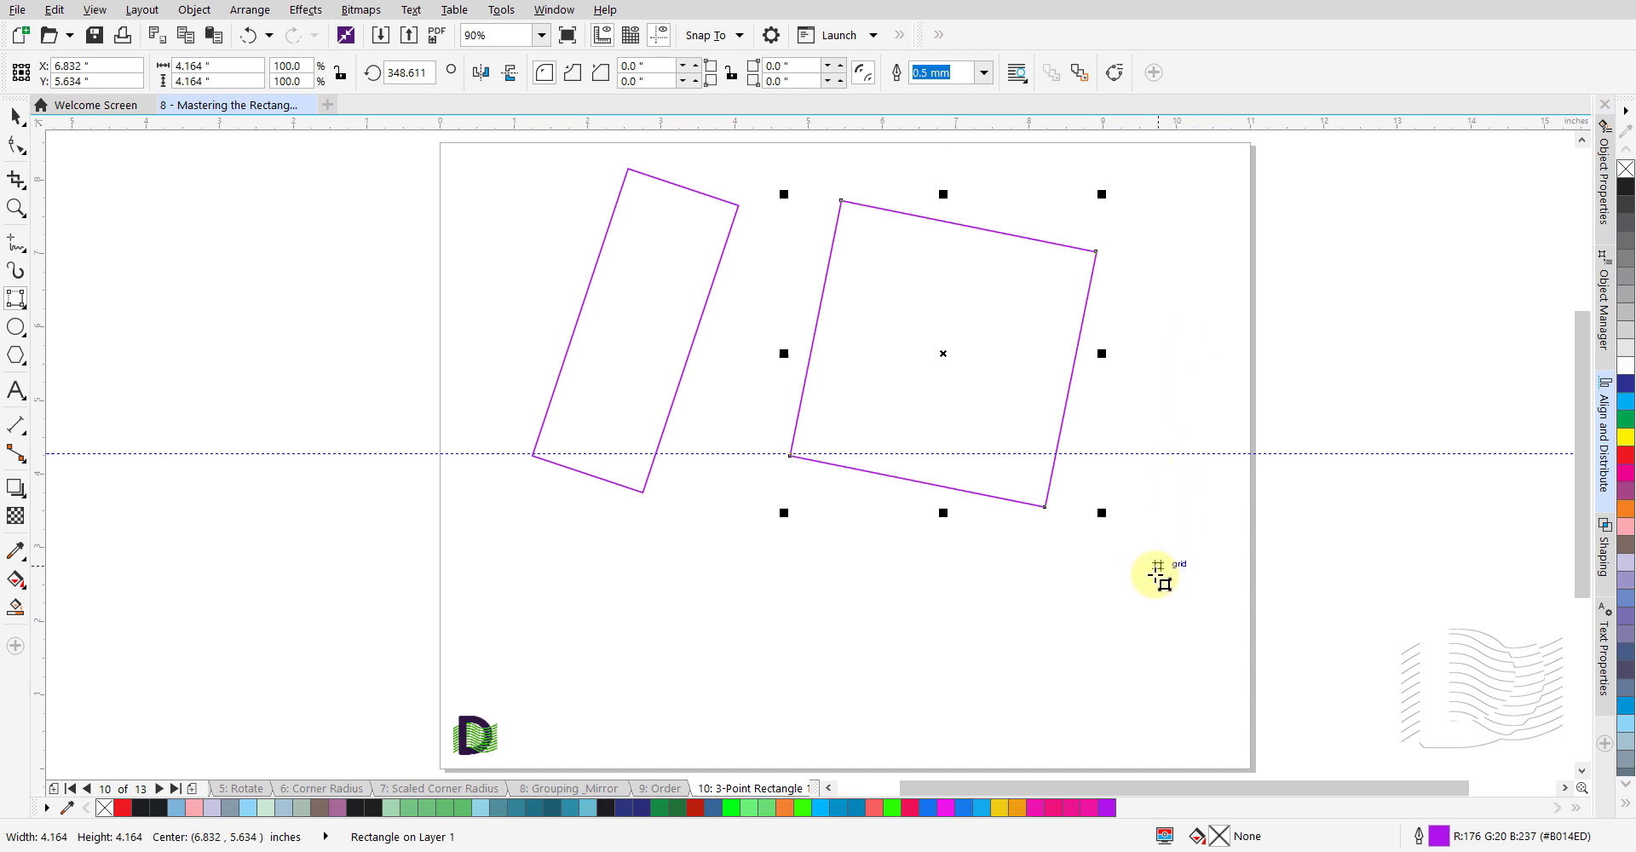
click(1067, 603)
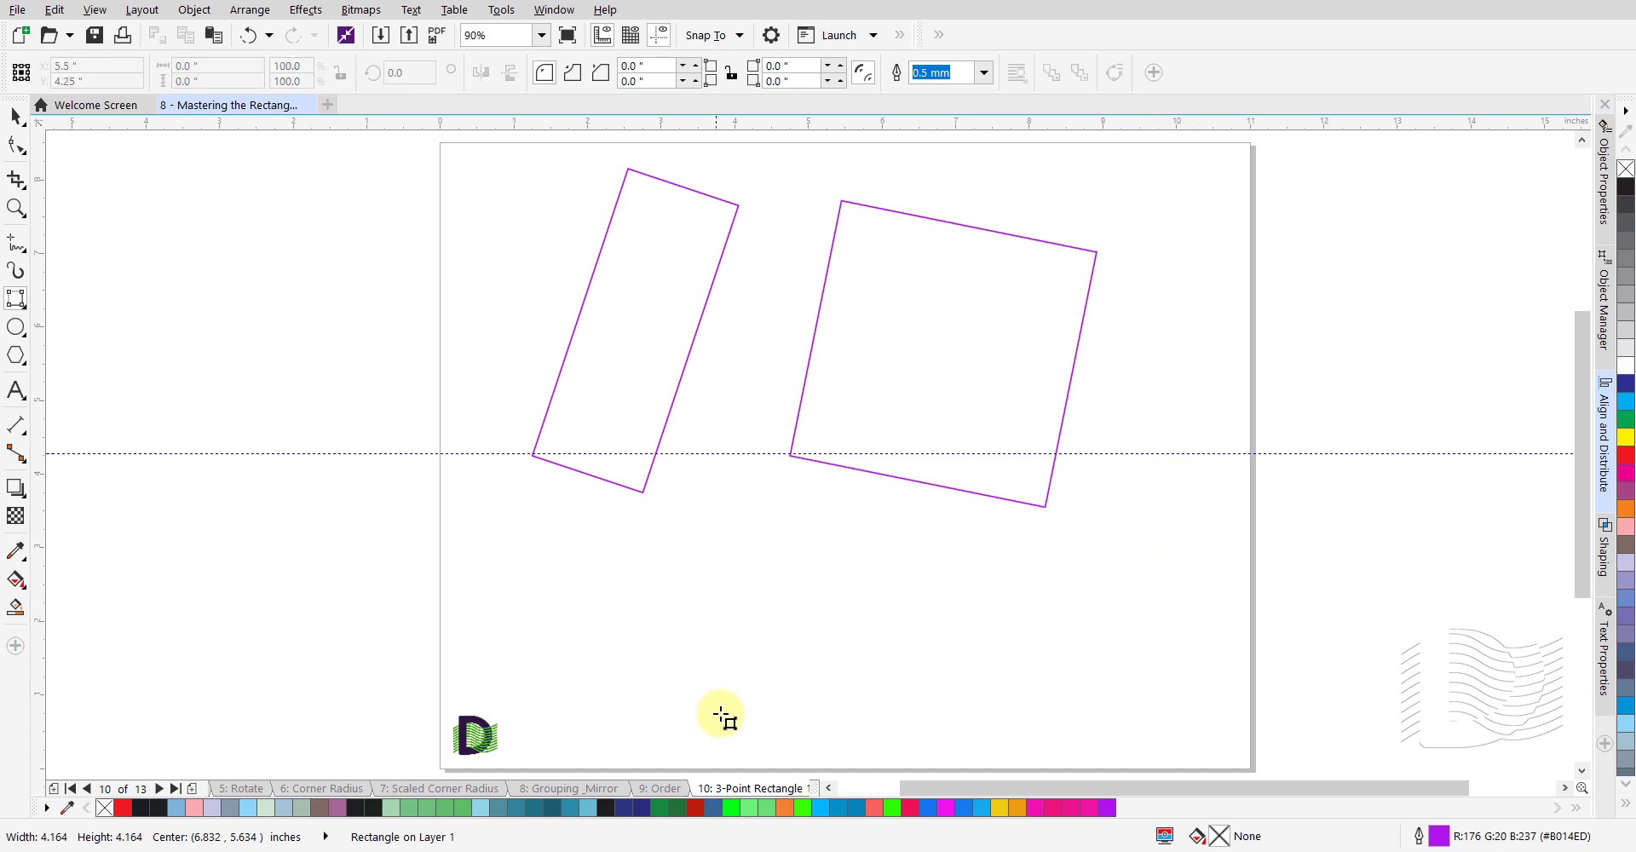
- On page 11, draw a 3-point rectangle with its baseline constrained to 315°, about 4.75 inches overall, and deselect it
click(160, 788)
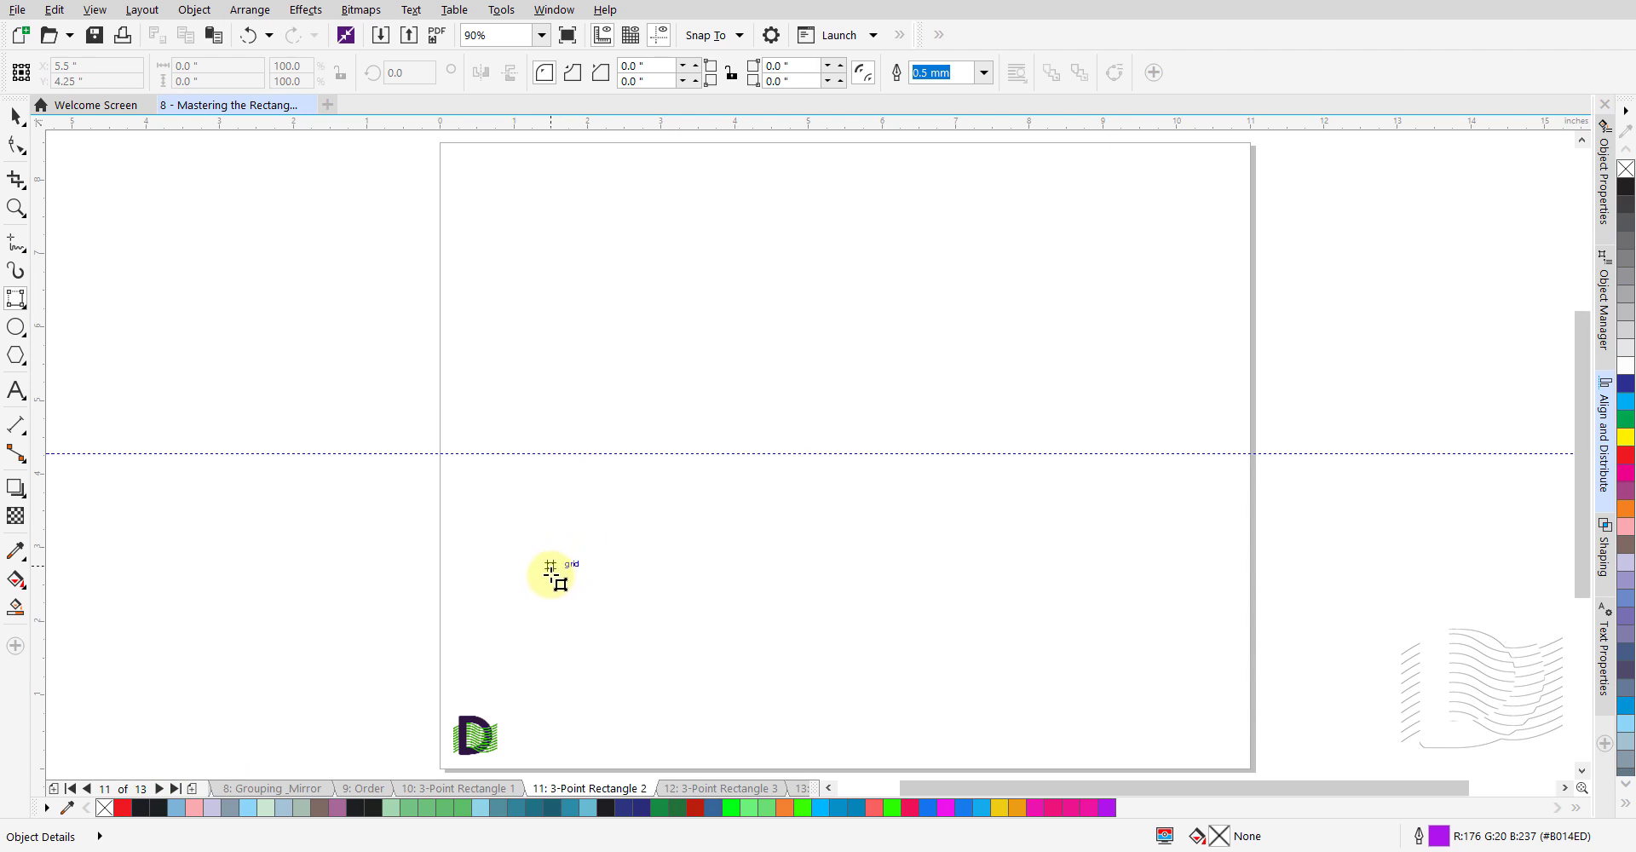
click(530, 454)
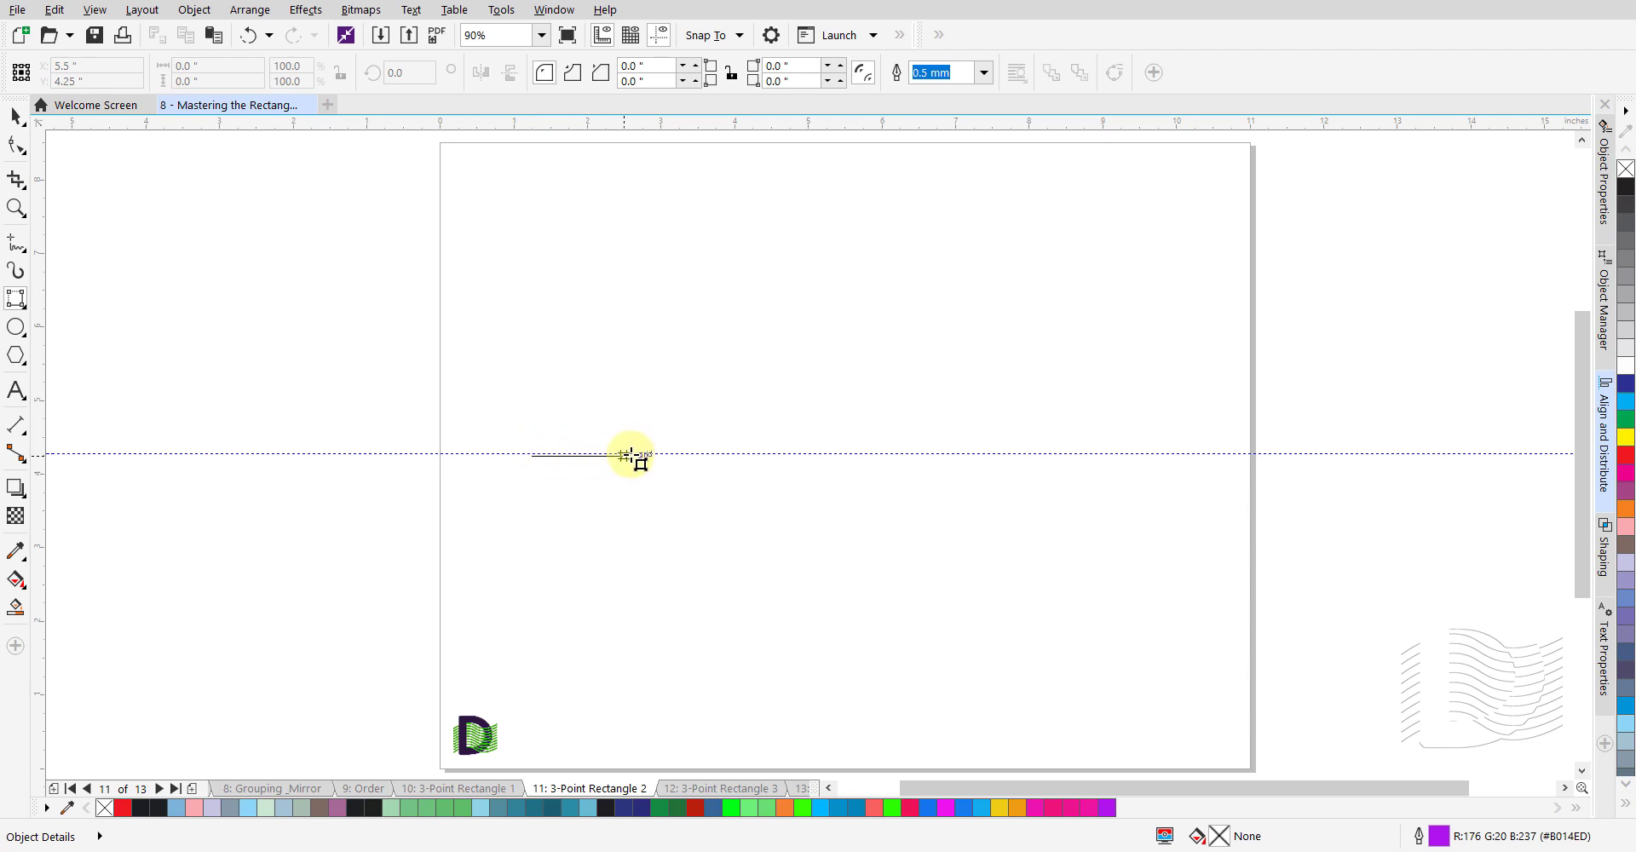
mouse_move(632, 451)
mouse_down()
mouse_move(624, 399)
mouse_move(643, 478)
mouse_move(601, 530)
mouse_move(640, 471)
mouse_move(607, 454)
mouse_up()
drag(606, 454, 621, 542)
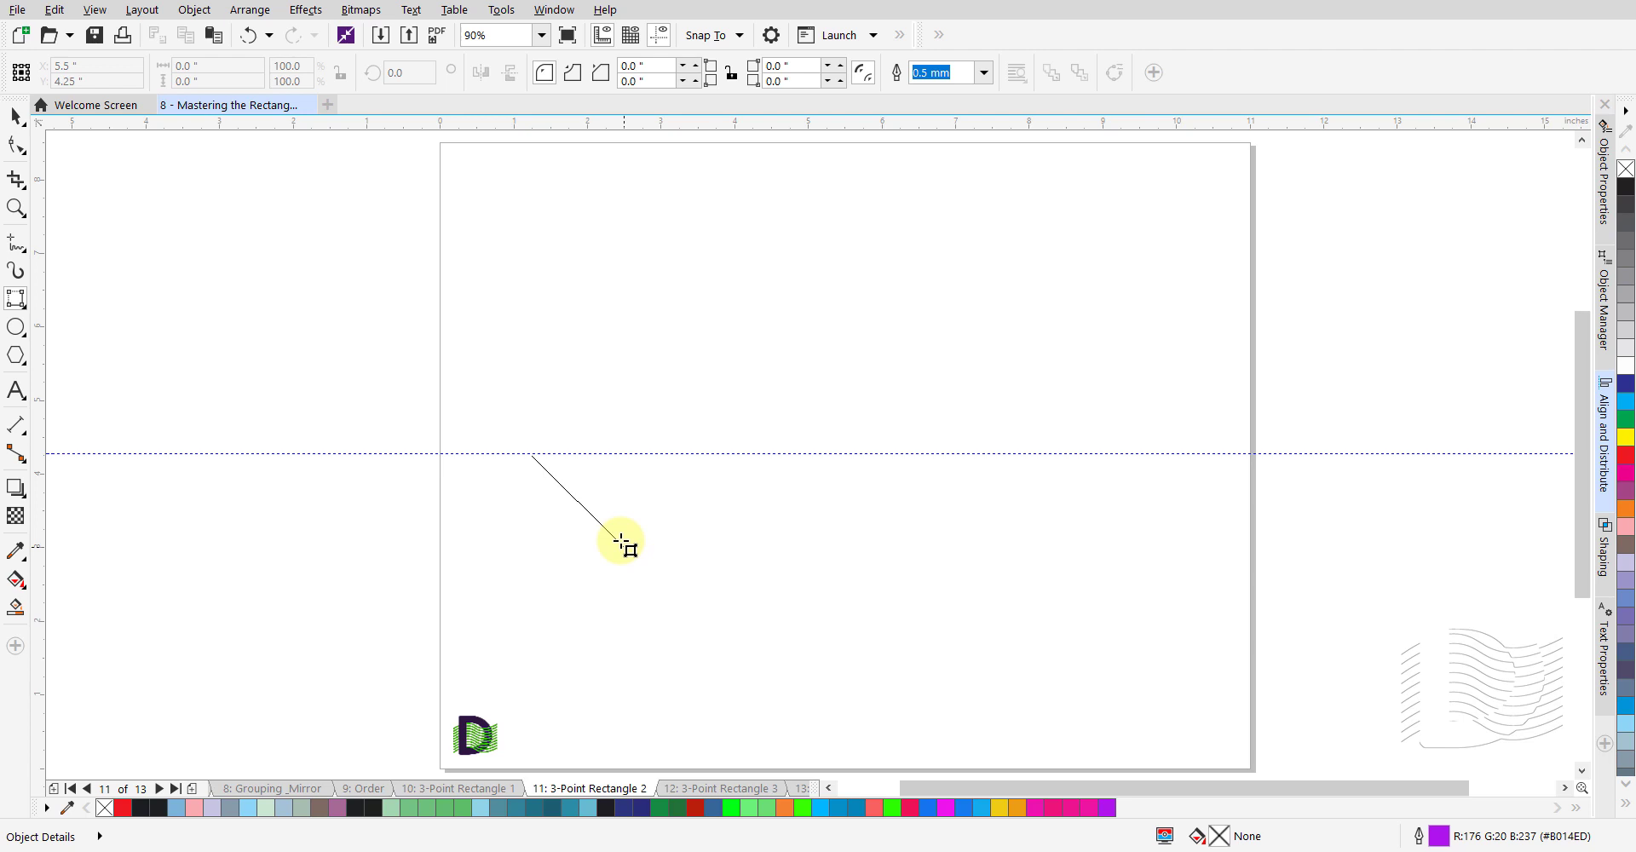
drag(621, 542, 624, 545)
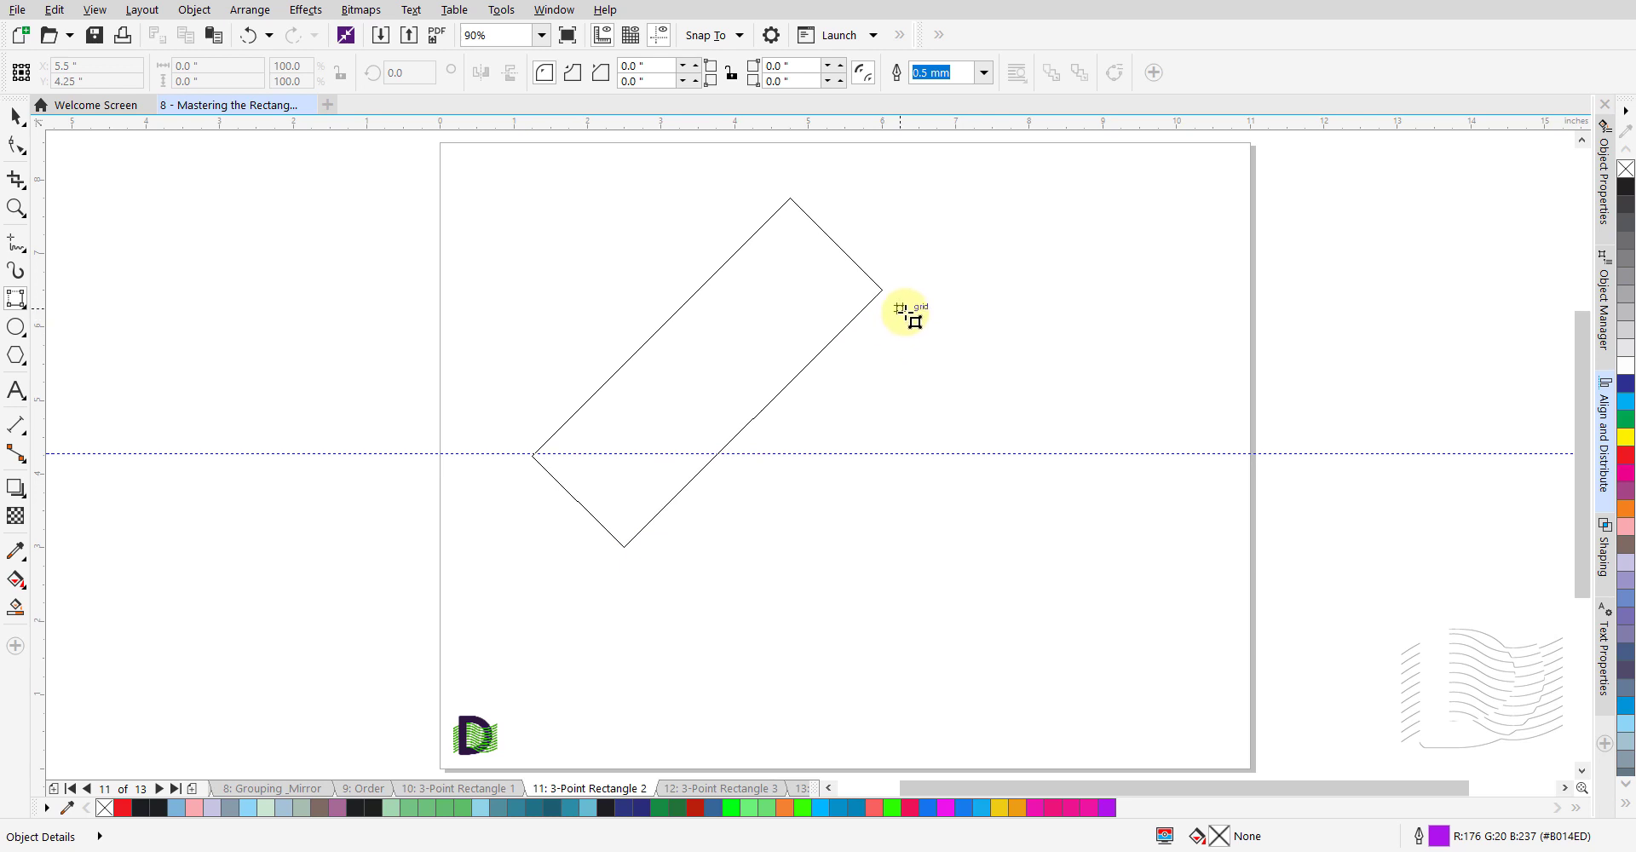
click(900, 309)
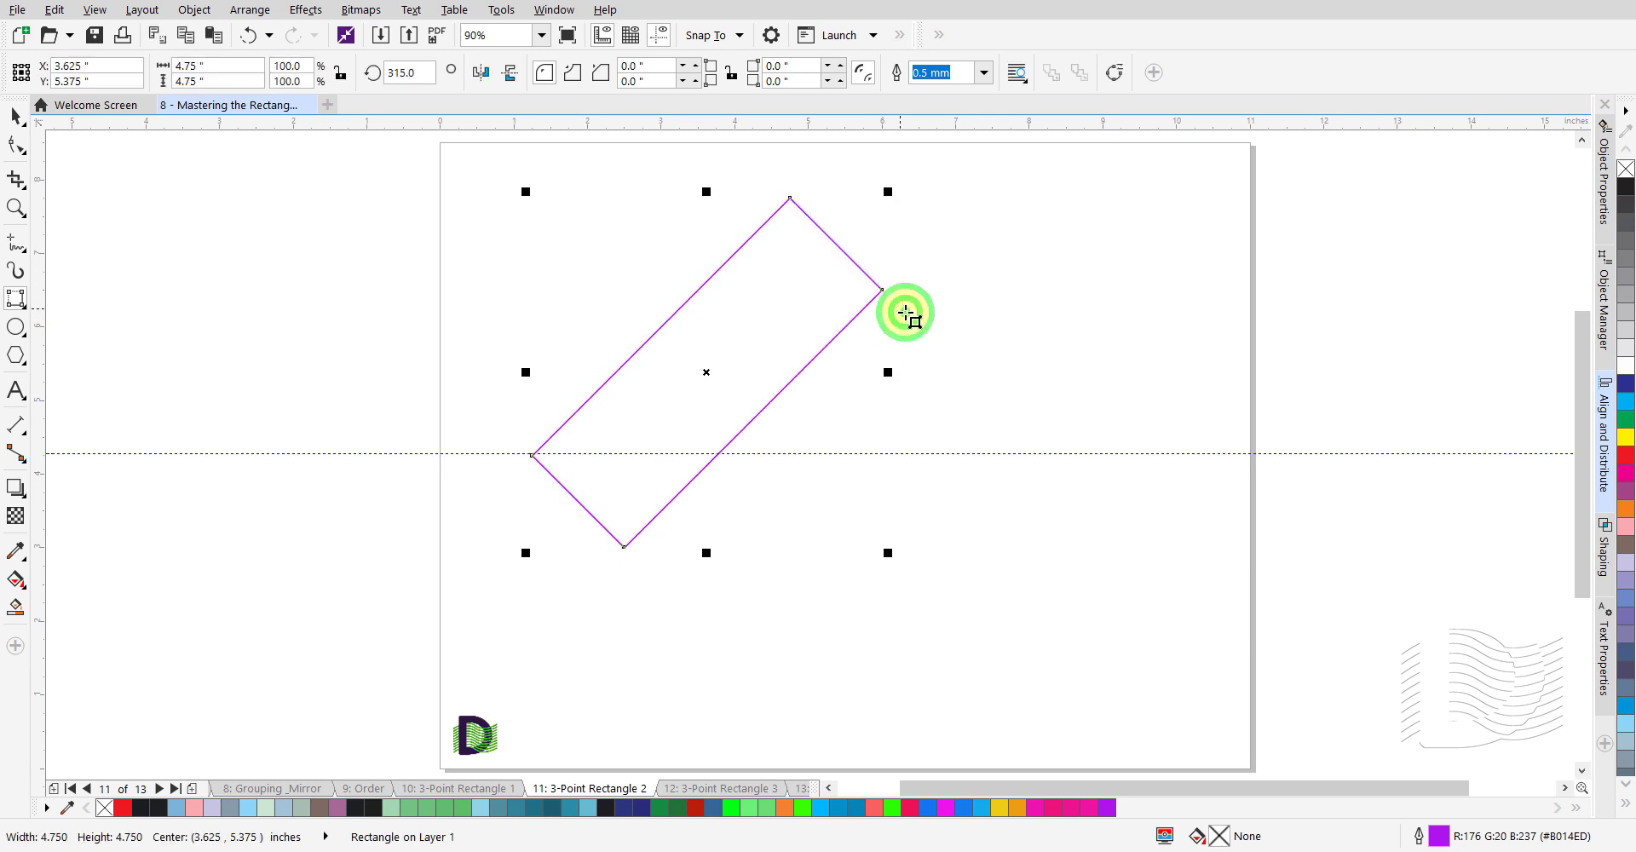
click(827, 628)
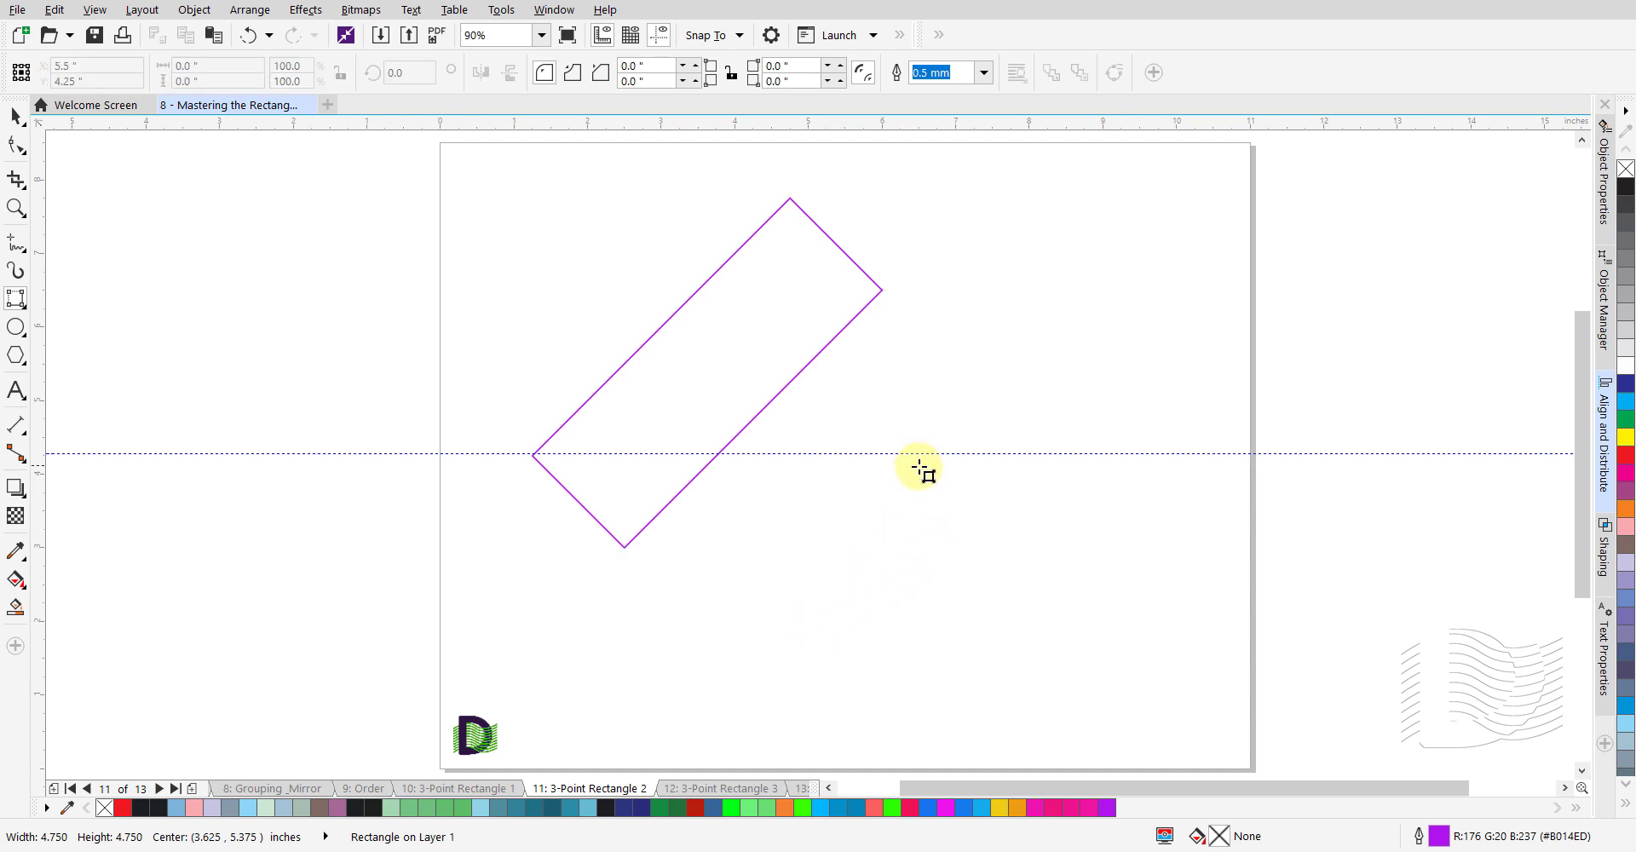
- Draw a 3-point square with its baseline constrained to 315°, about 4.6 inches overall, beside the angled rectangle, and deselect it
click(835, 454)
drag(920, 453, 912, 528)
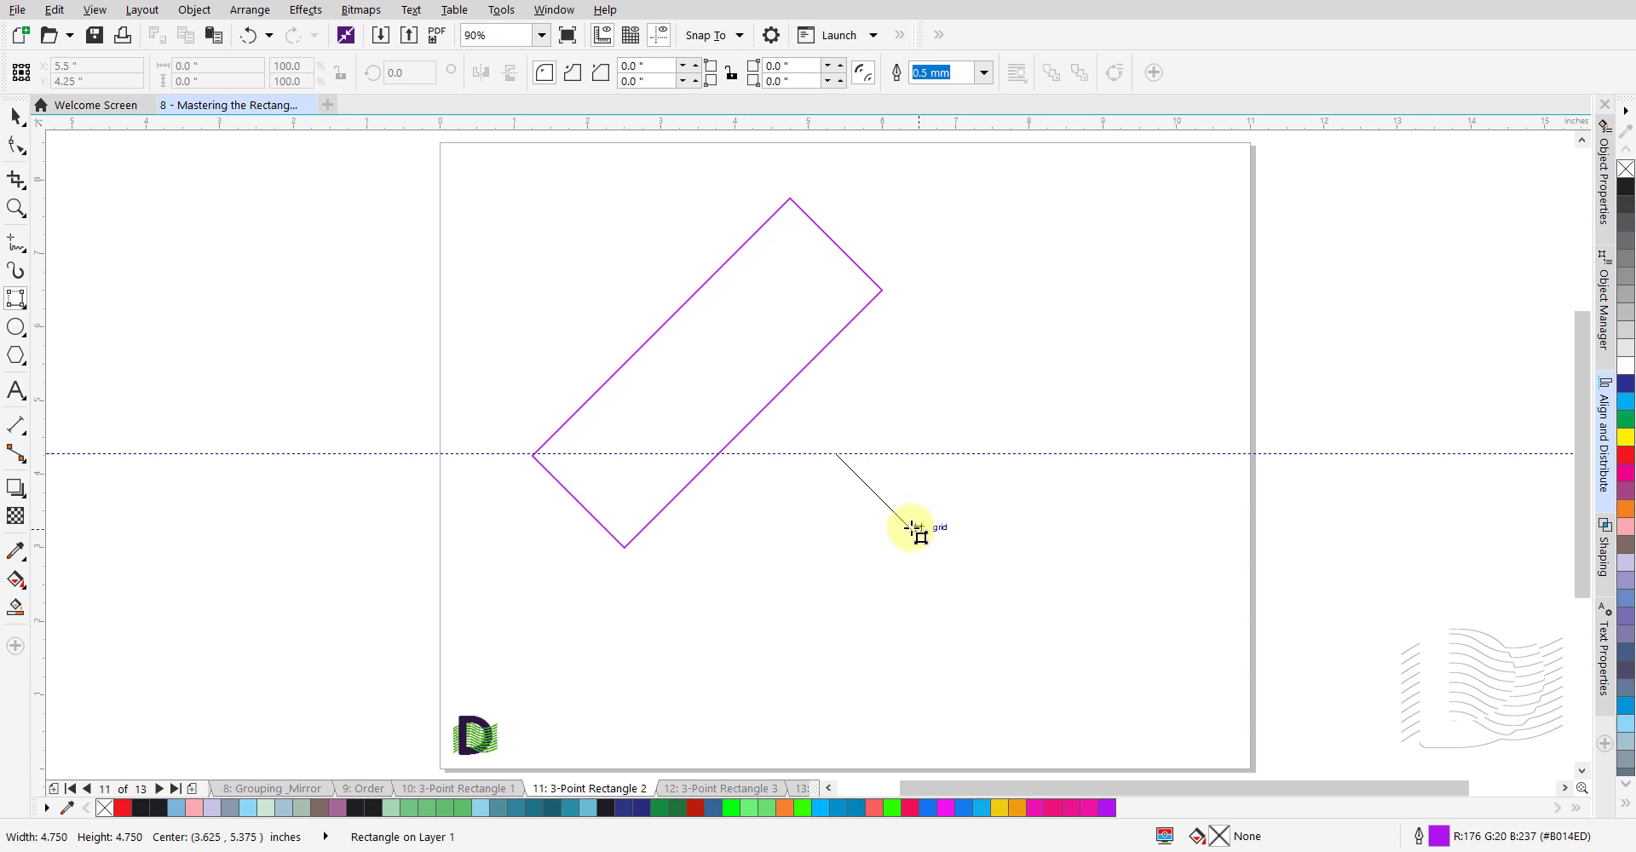
drag(912, 529, 912, 529)
drag(912, 529, 913, 529)
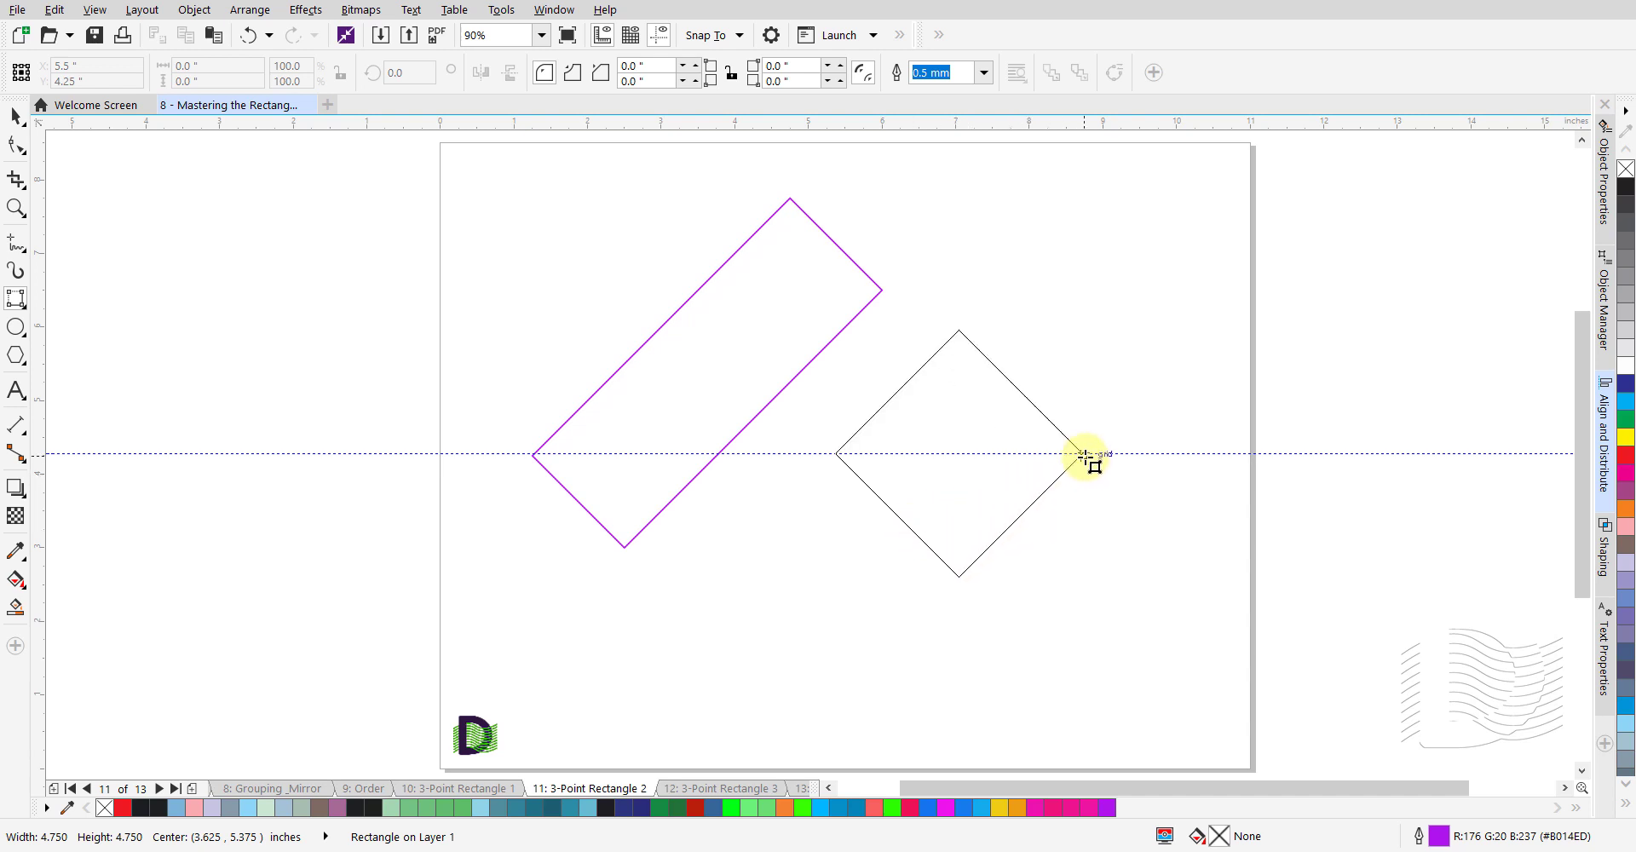
click(1152, 434)
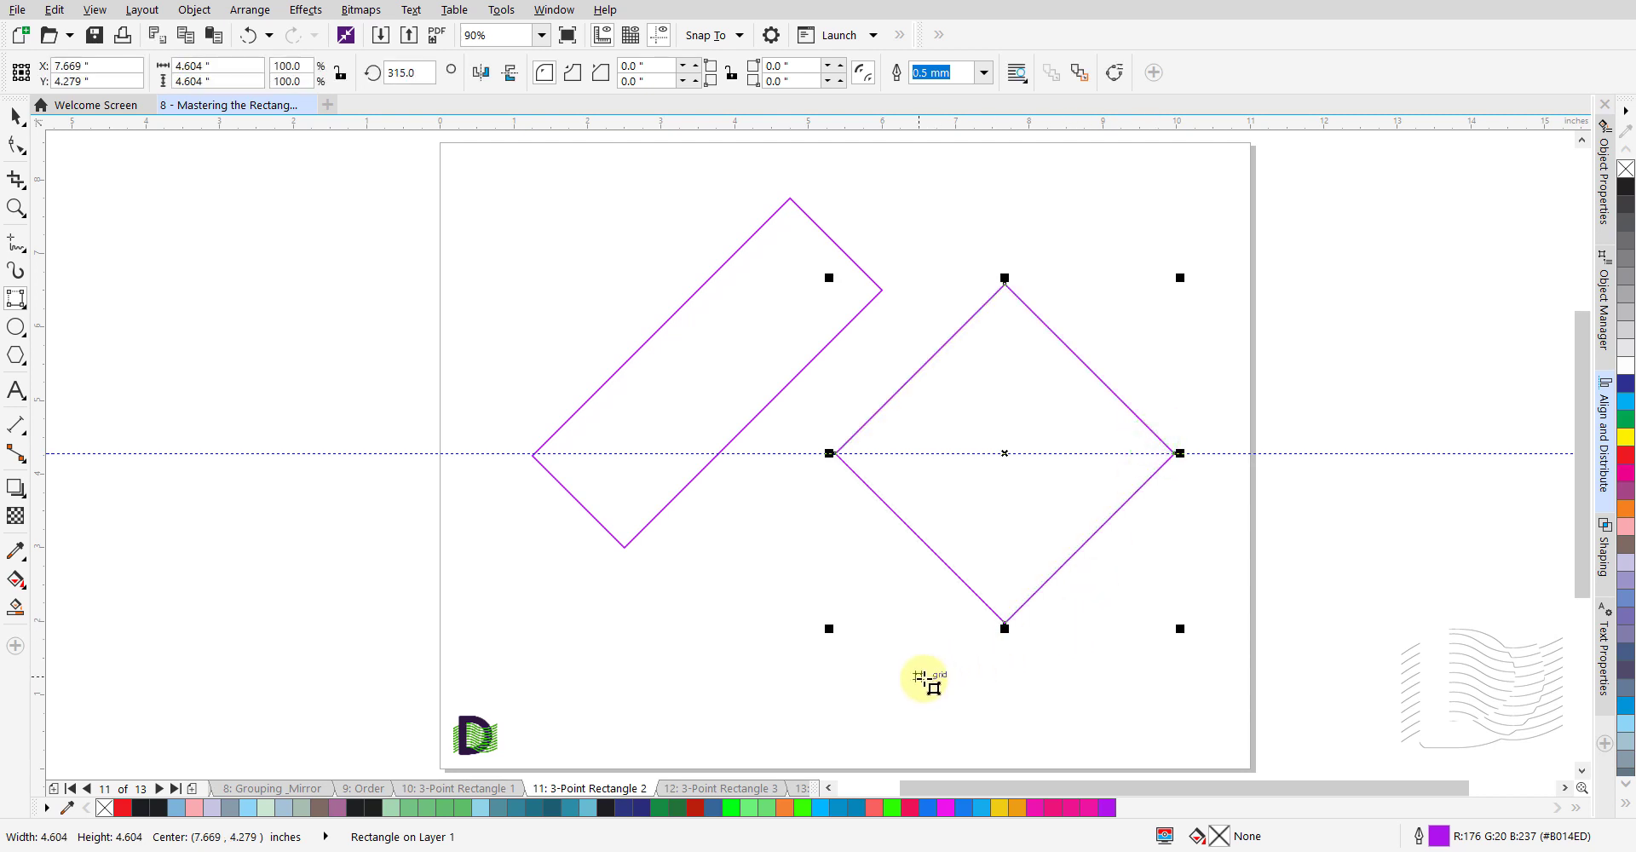
click(922, 679)
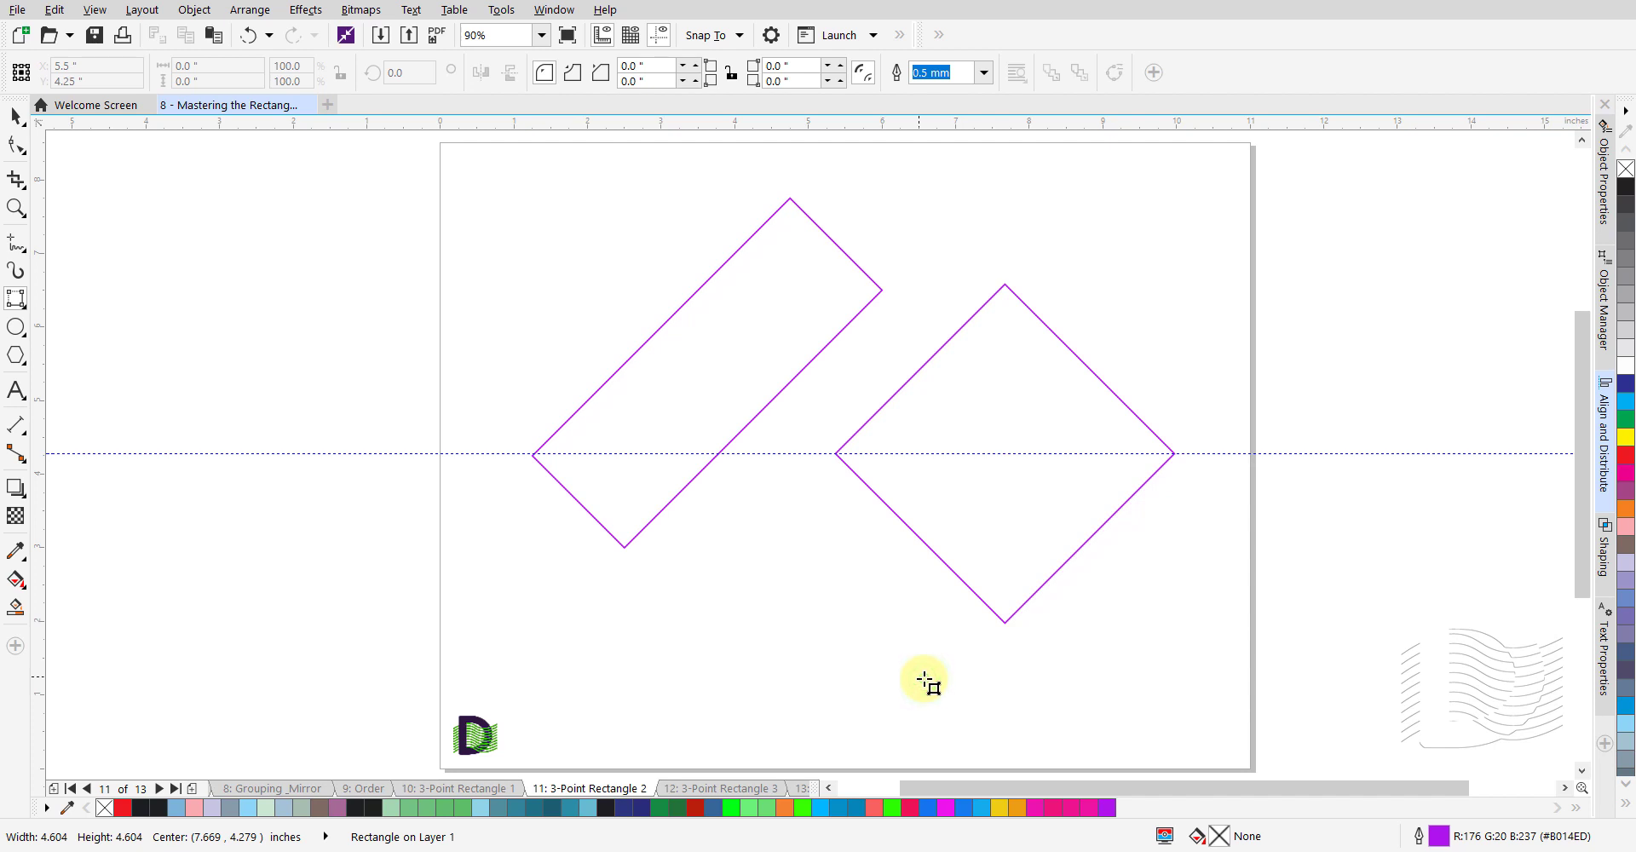
- On page 12, draw a 3-point rectangle outward from the green line's centre at 315°, about 6.02 inches overall, and deselect it
click(709, 790)
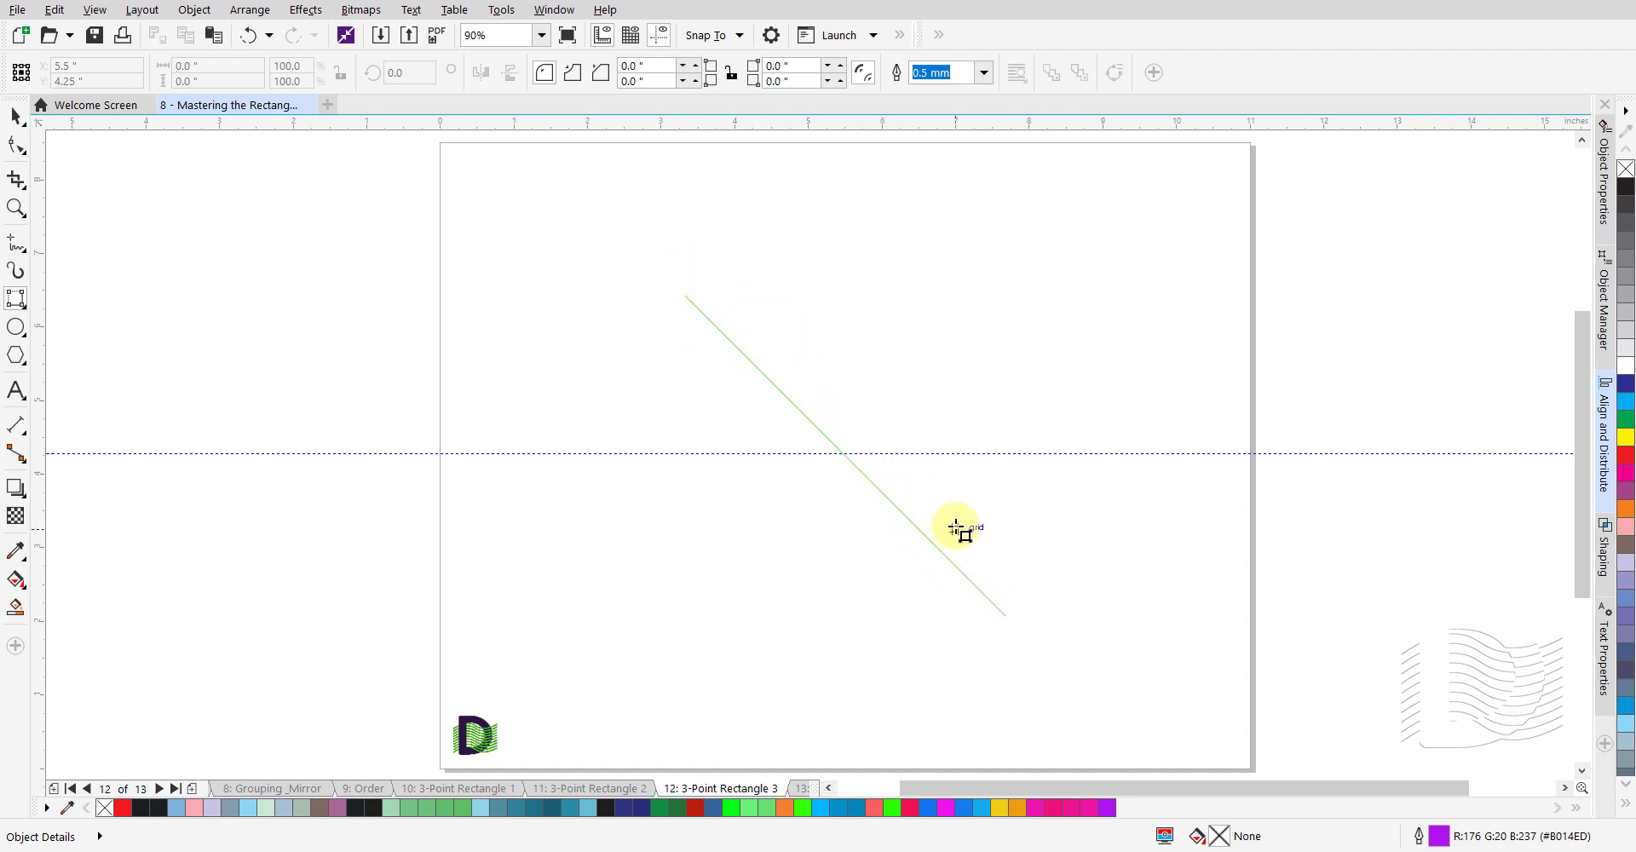
click(844, 455)
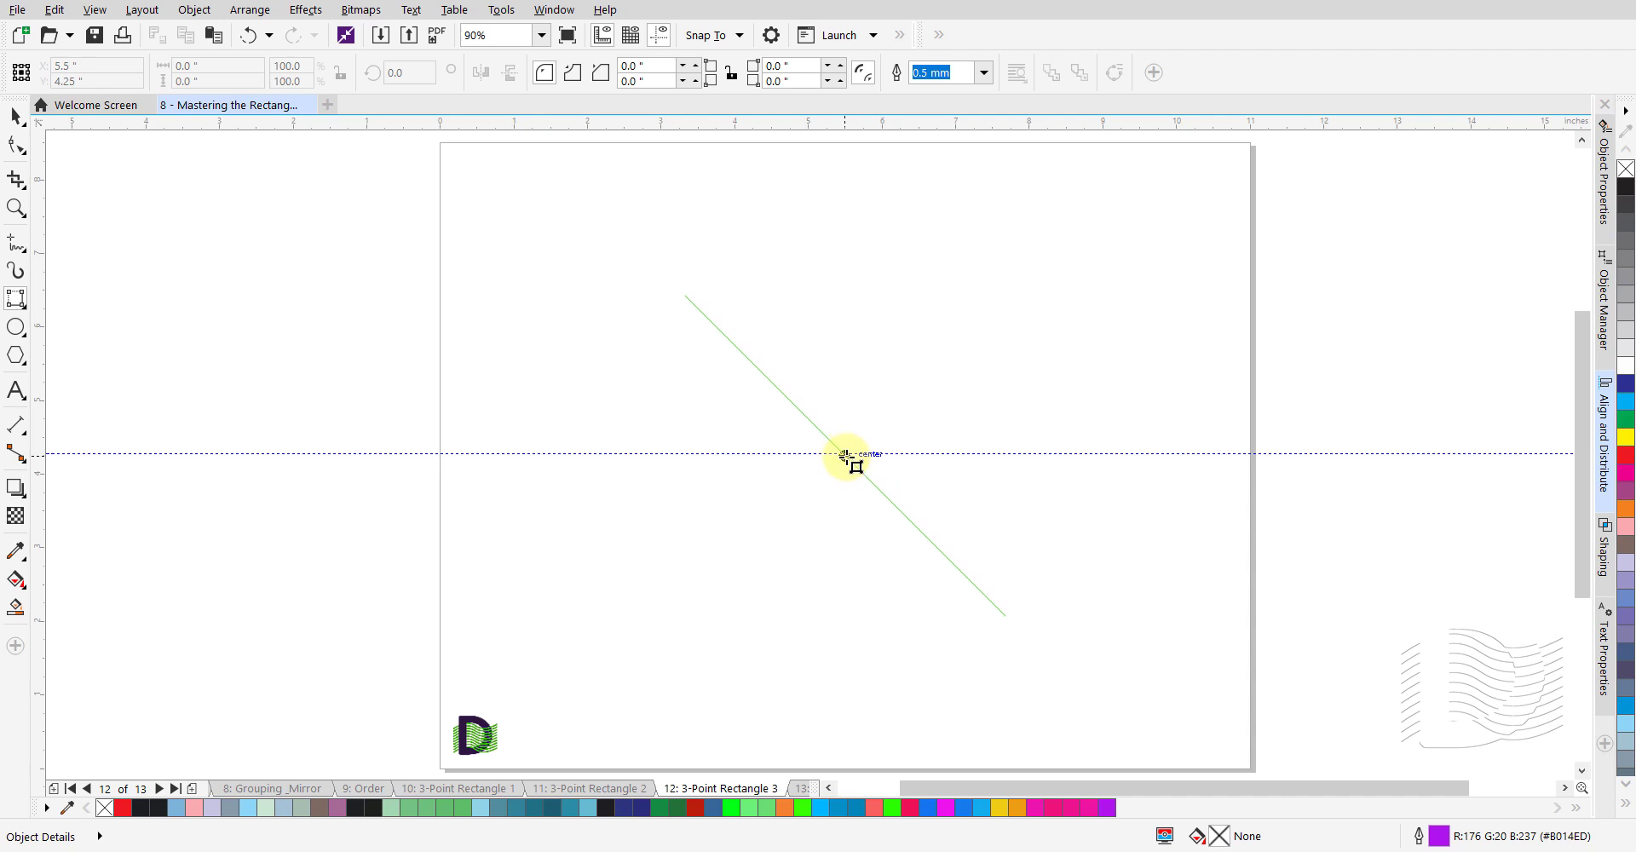
mouse_move(843, 456)
mouse_down()
mouse_move(922, 456)
mouse_move(899, 504)
mouse_move(912, 520)
mouse_up()
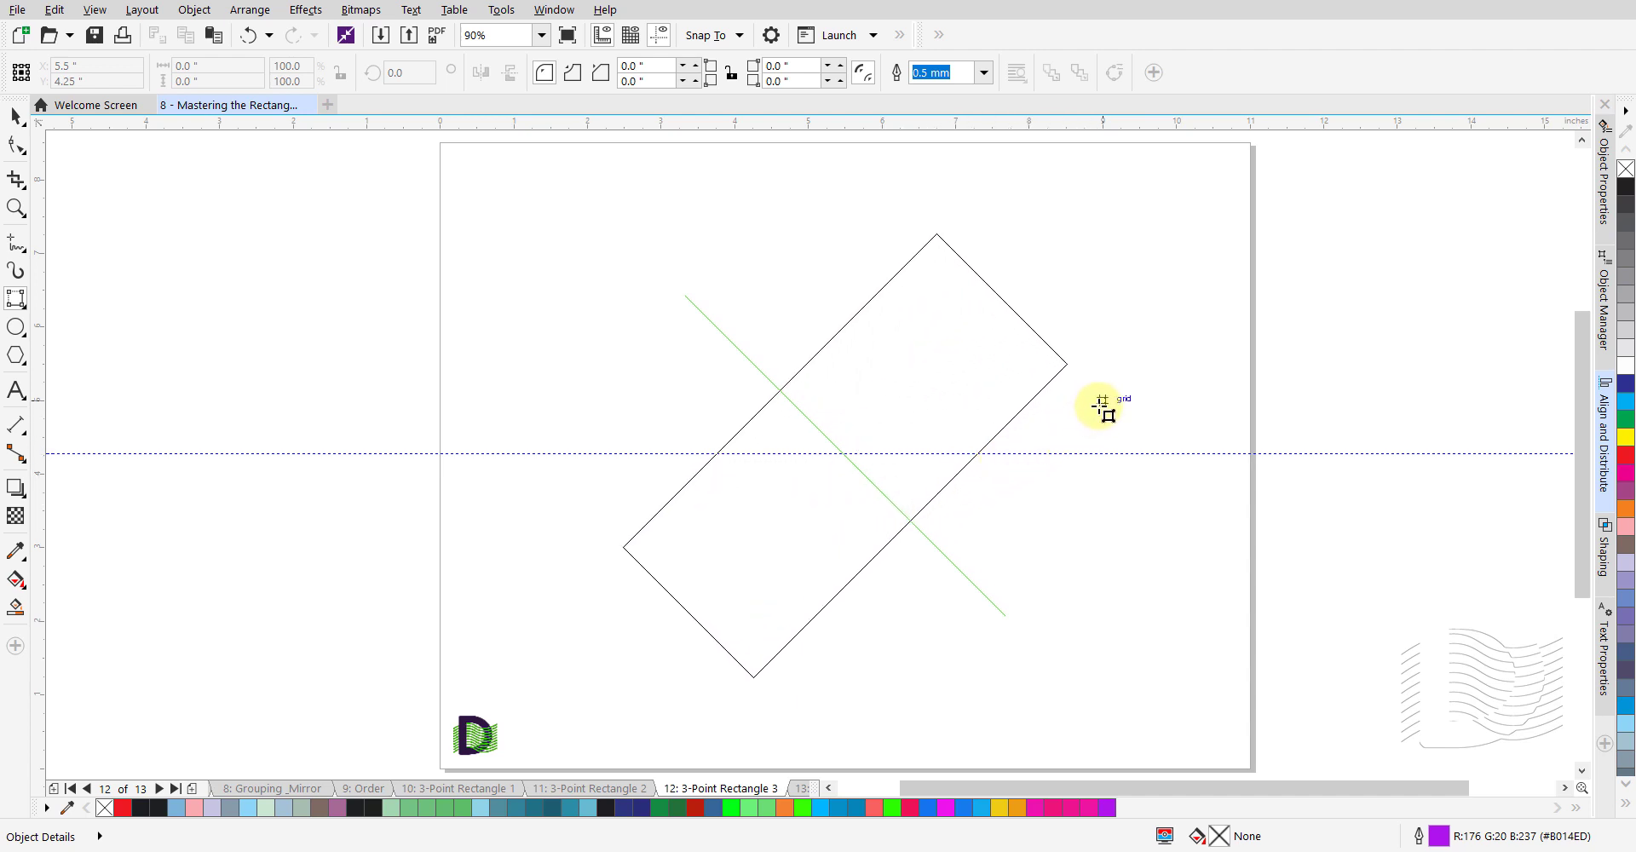
click(1105, 405)
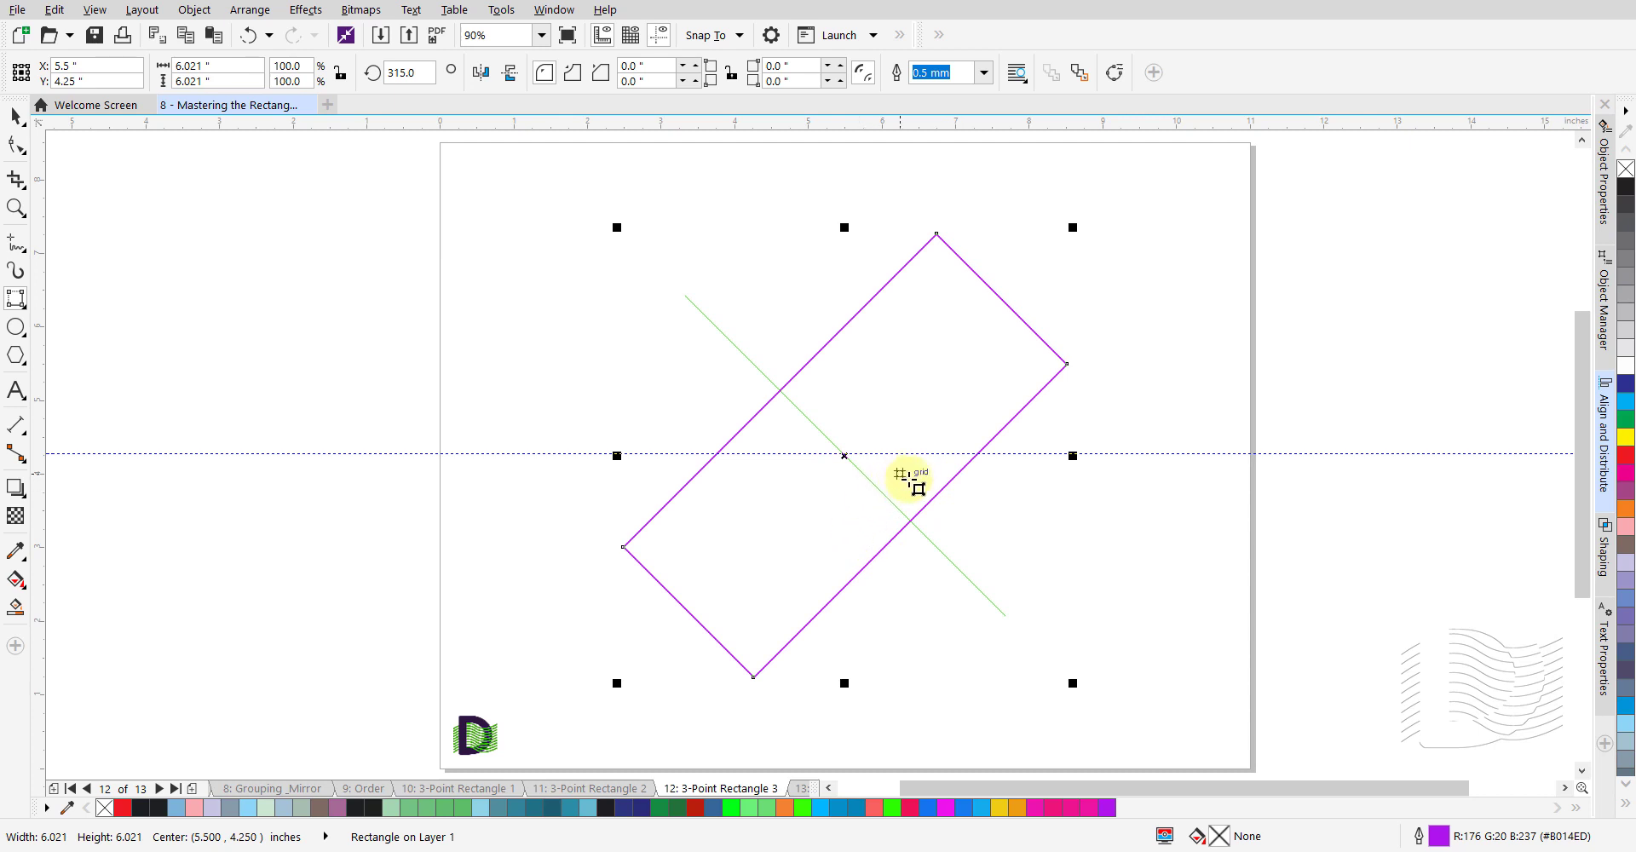
click(1144, 577)
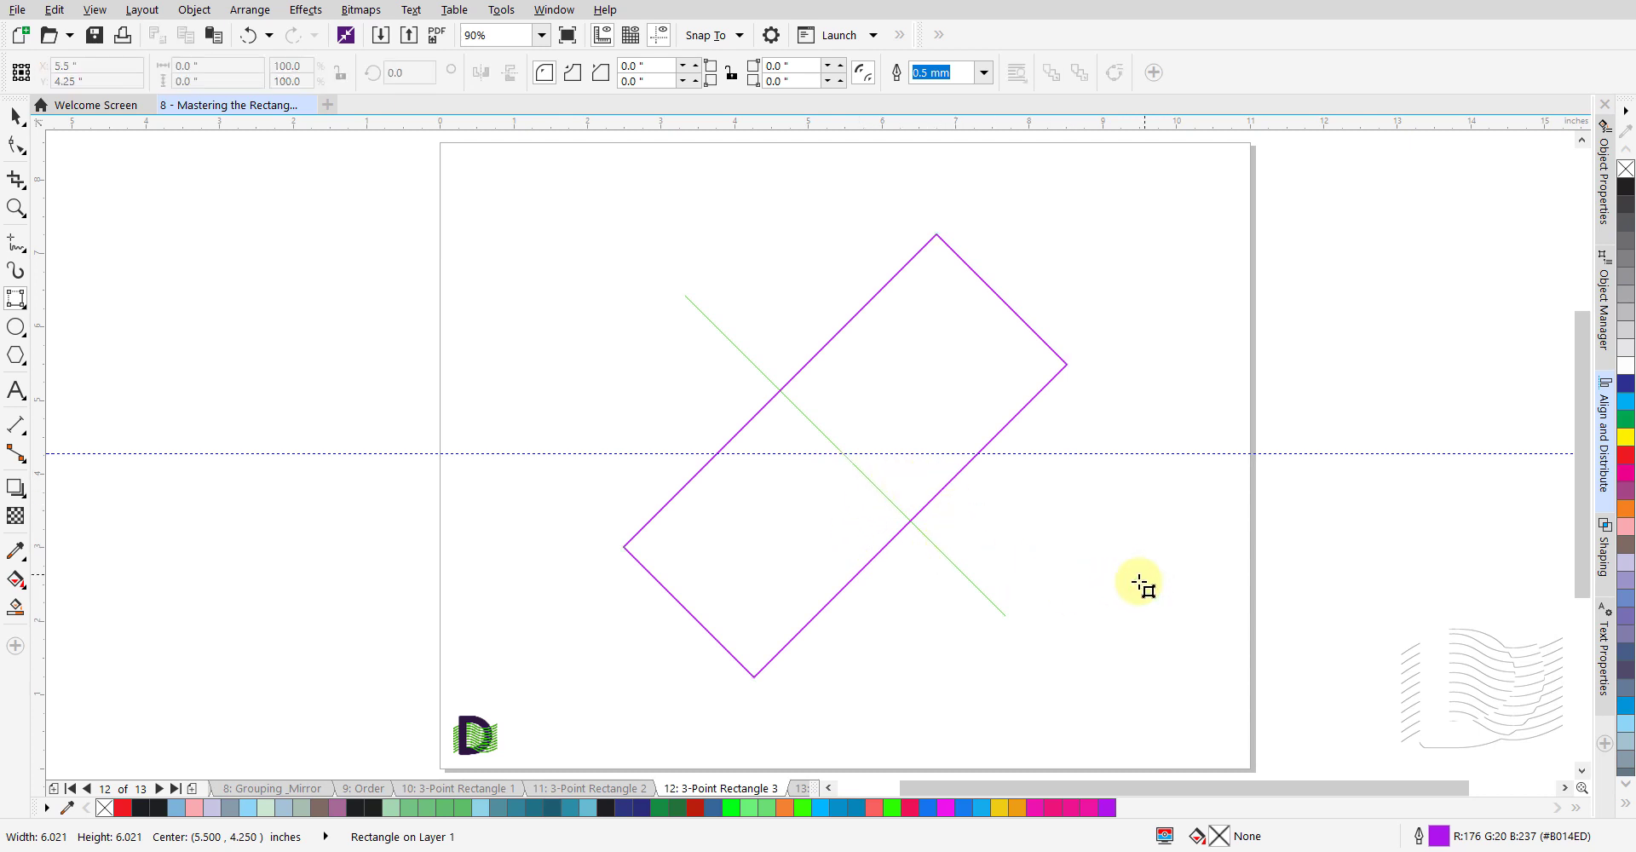
- On page 13, draw a 3-point square outward from the green line's centre at 315°, about 7 inches overall, and return to the Pick tool
click(161, 789)
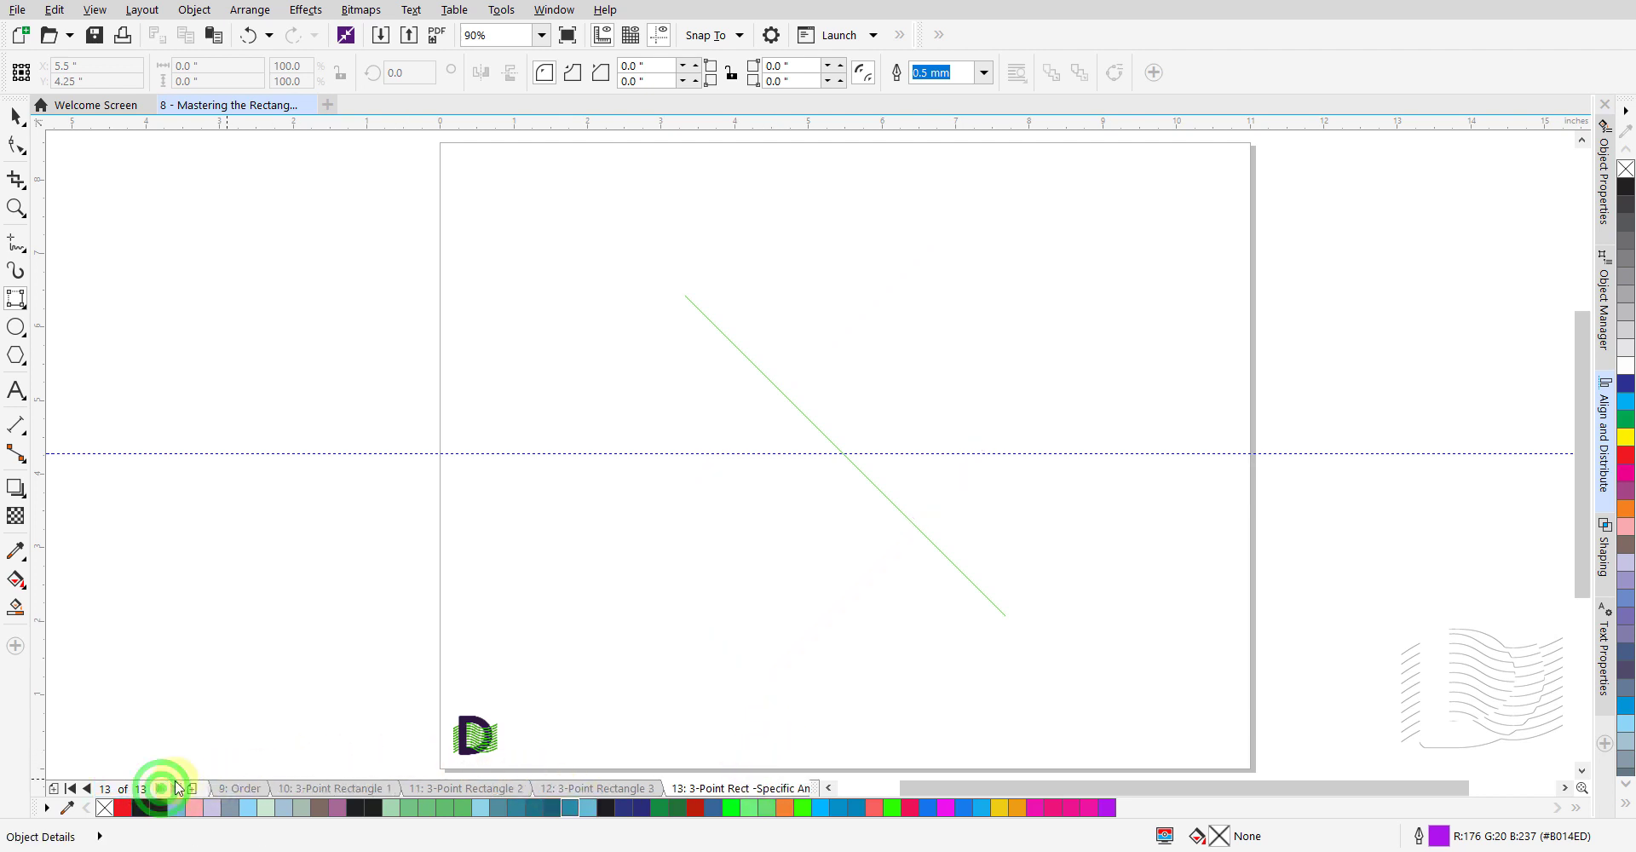
click(846, 455)
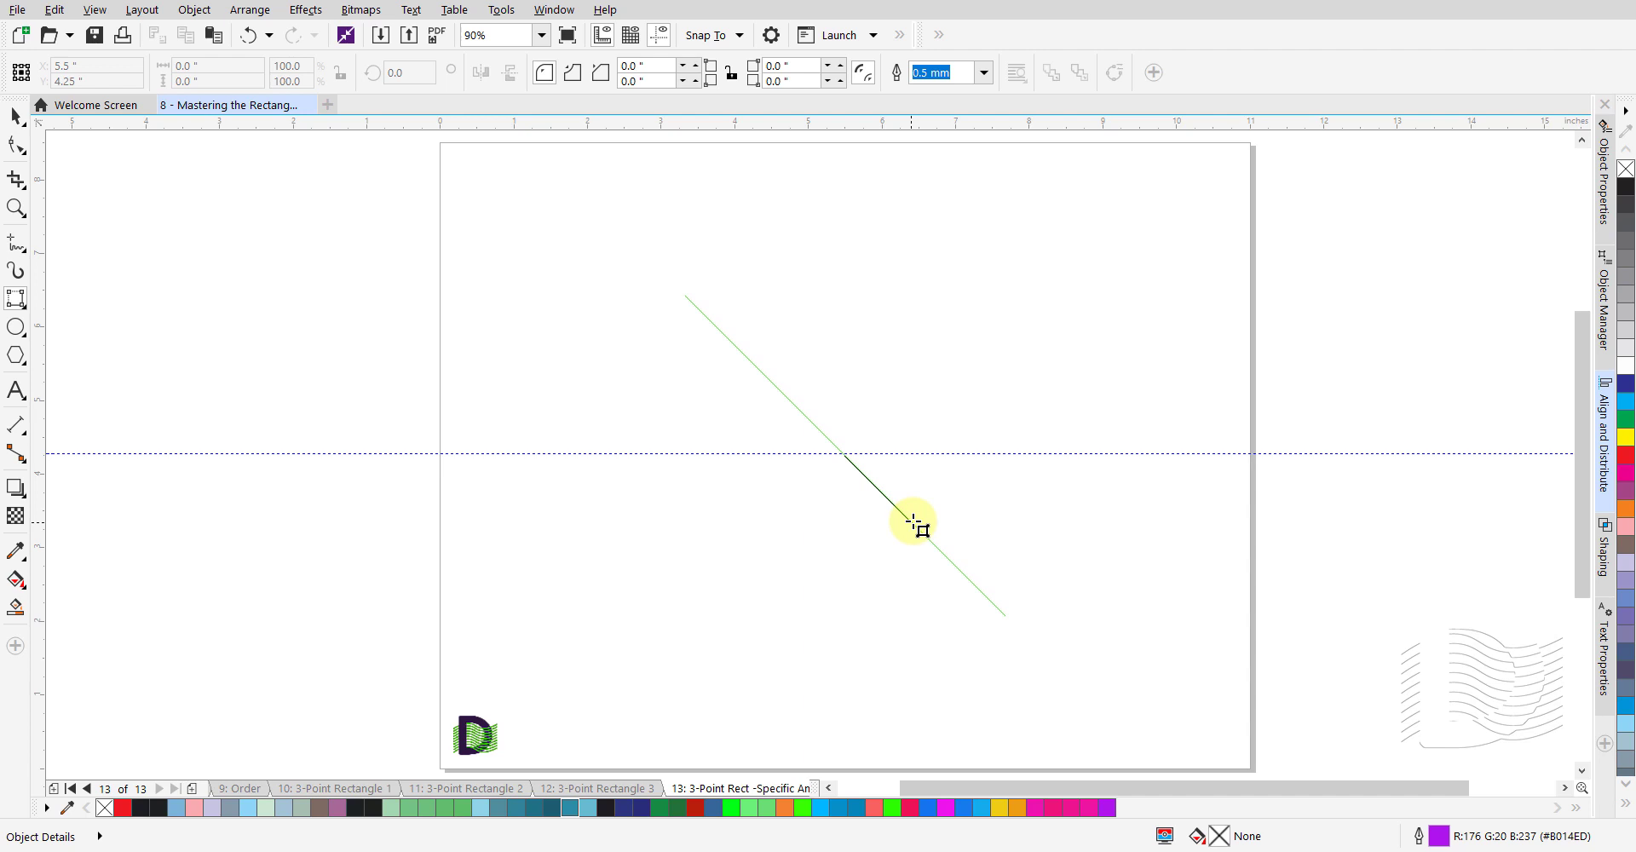
drag(913, 522, 914, 521)
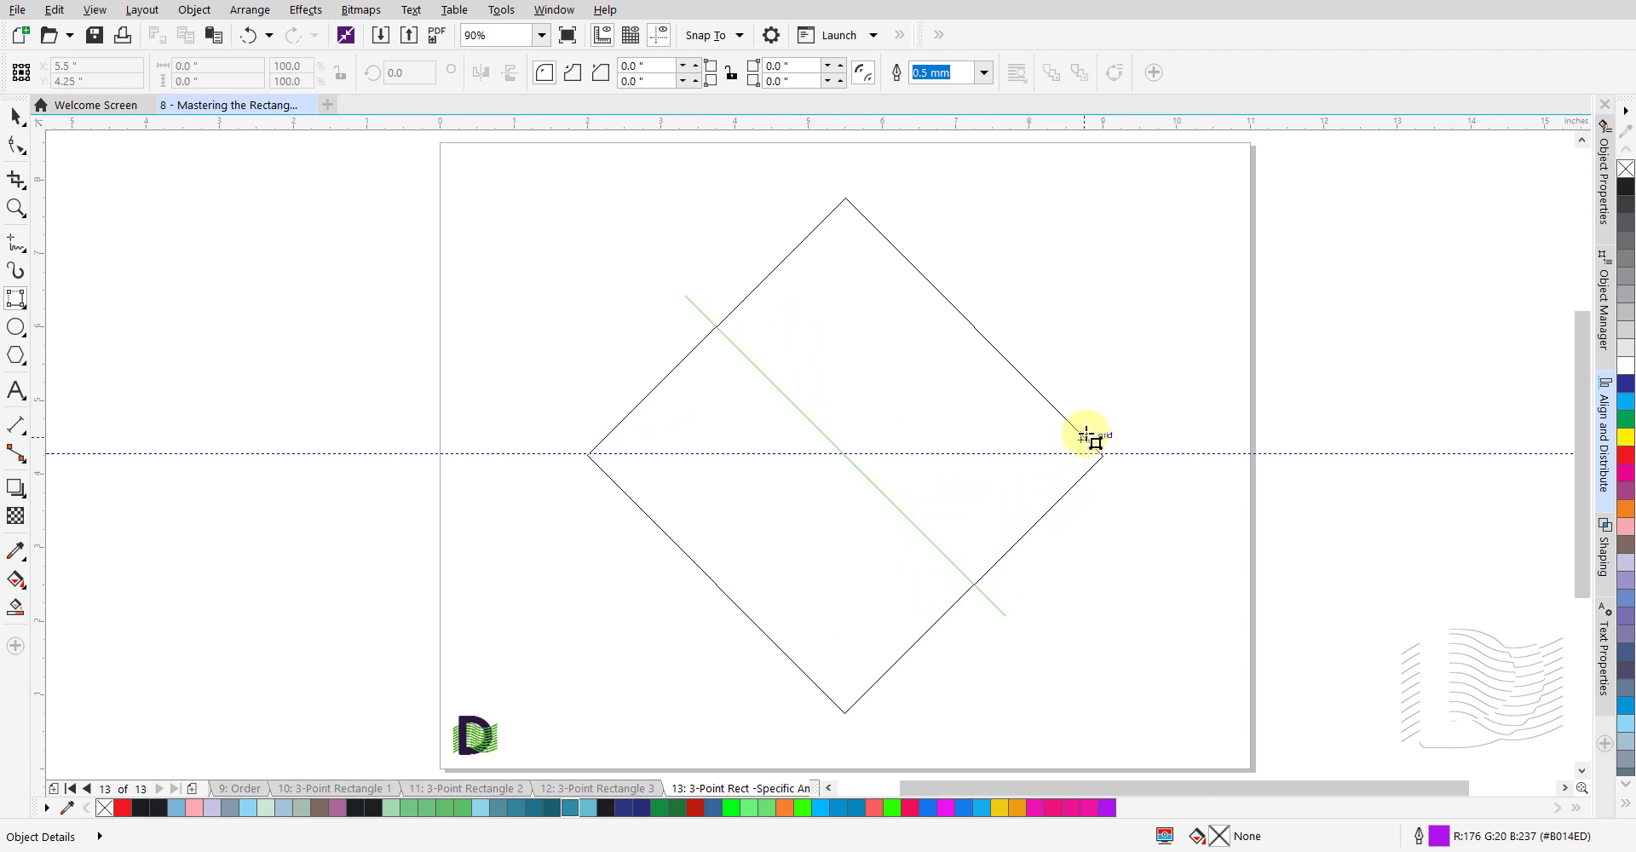
click(1087, 437)
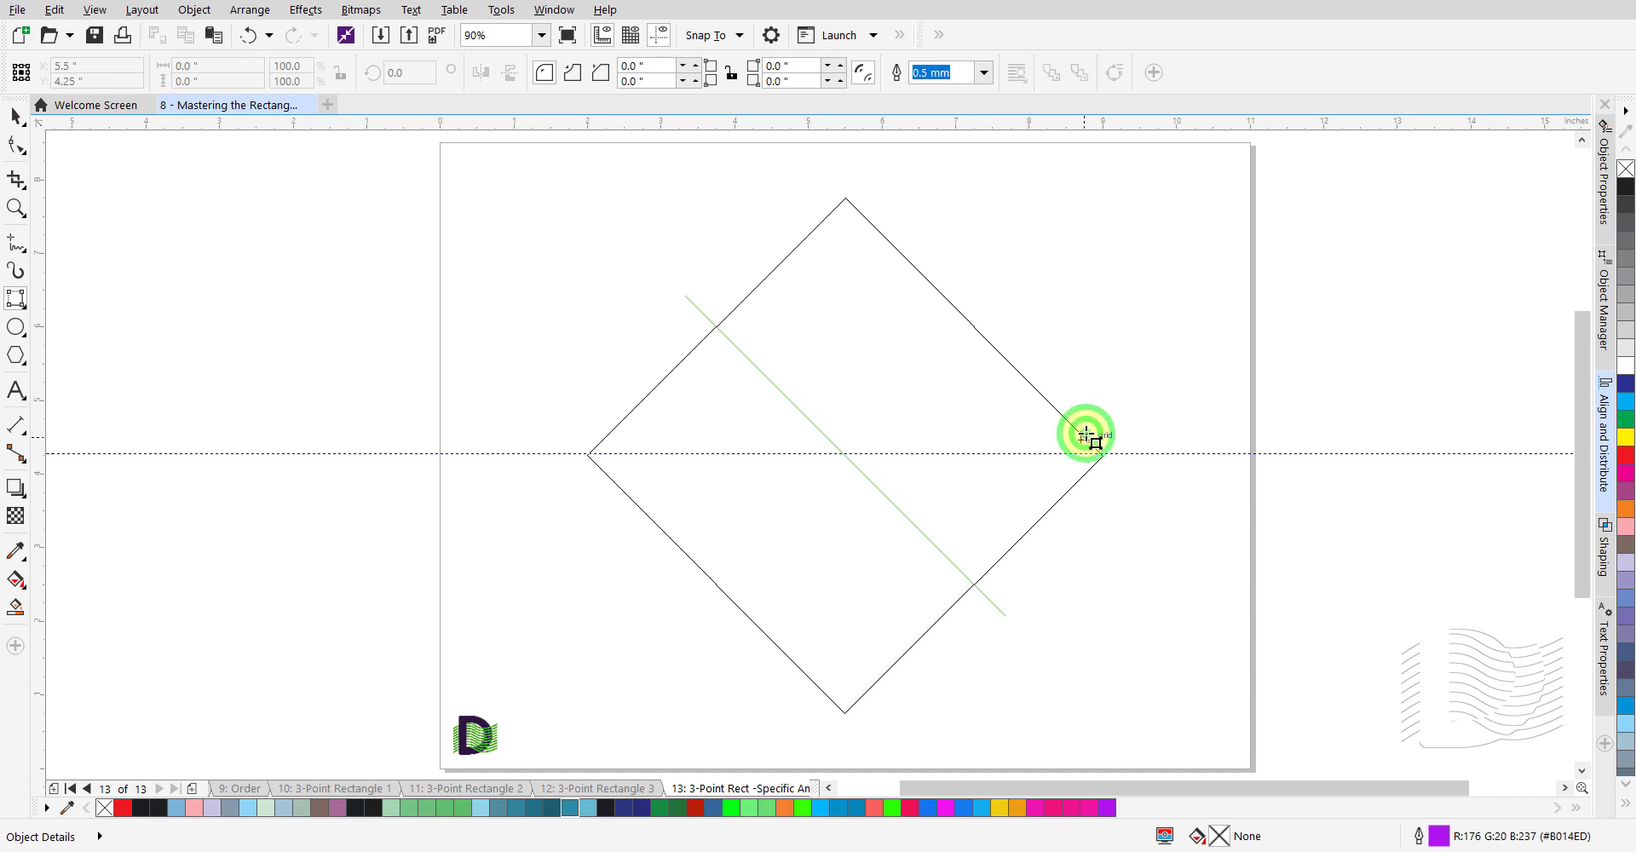
key(space)
click(1177, 548)
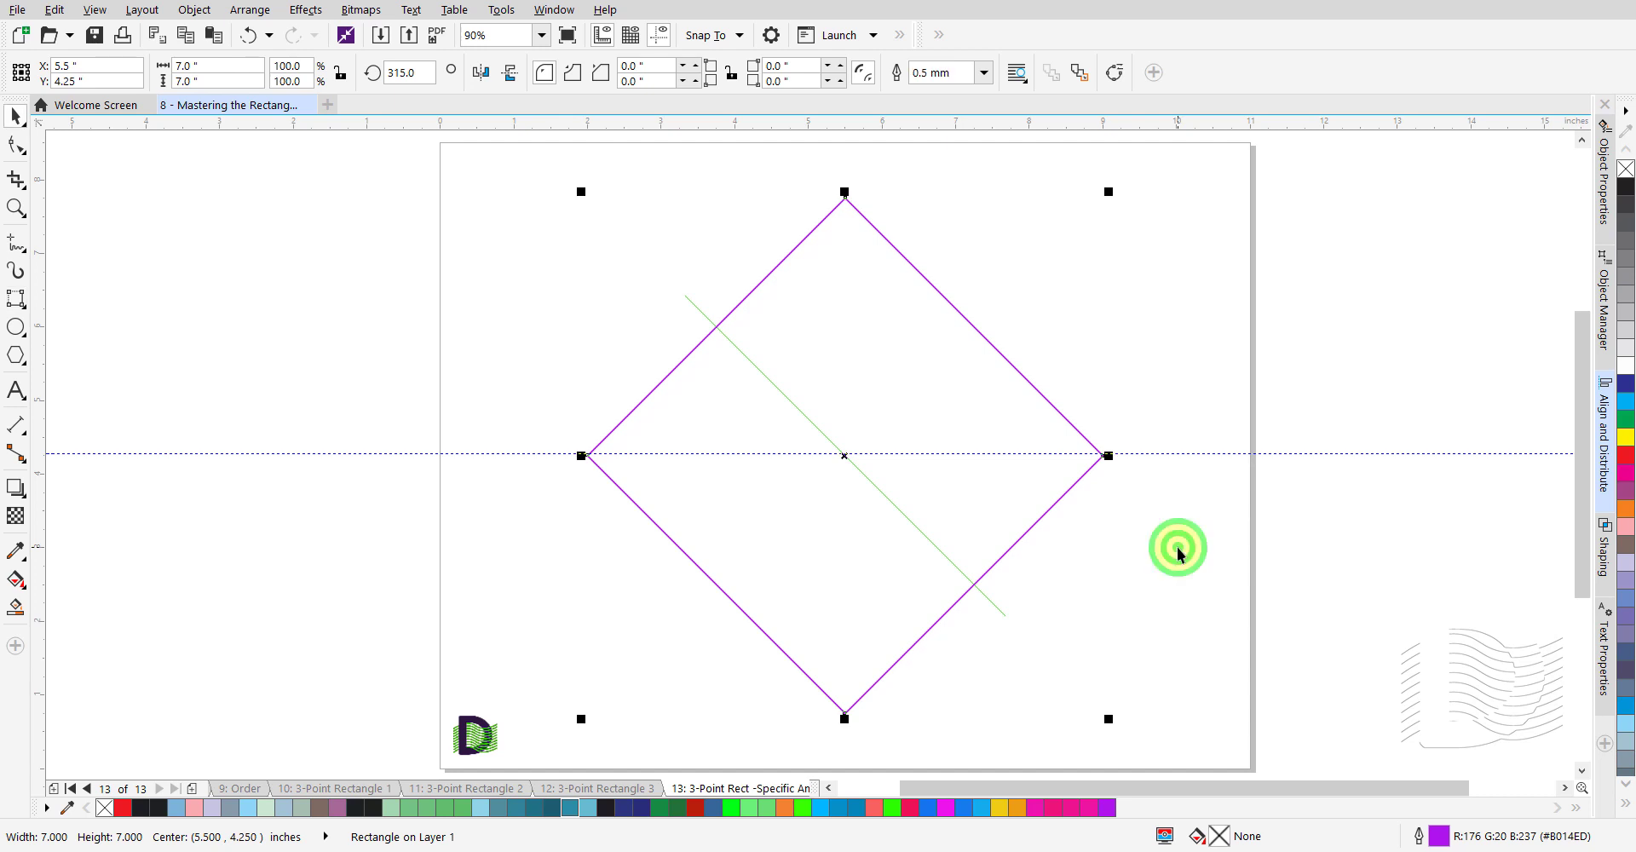